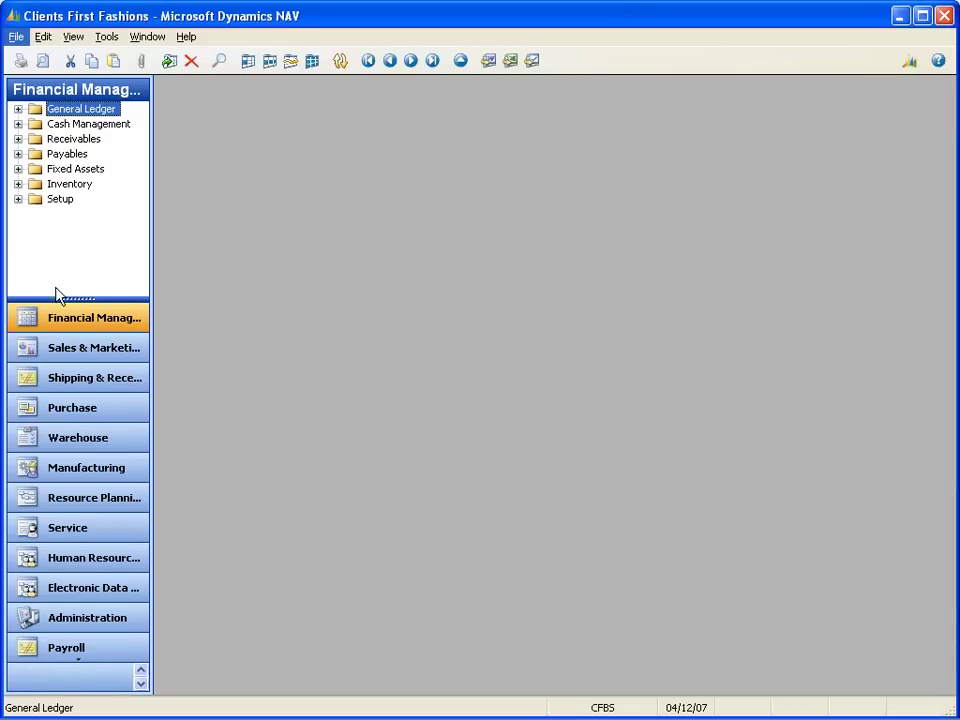
# - Expand General Ledger and compare its navigation layout with the Outlook inbox, switching to Outlook and back to Microsoft Dynamics NAV
pyautogui.click(18, 109)
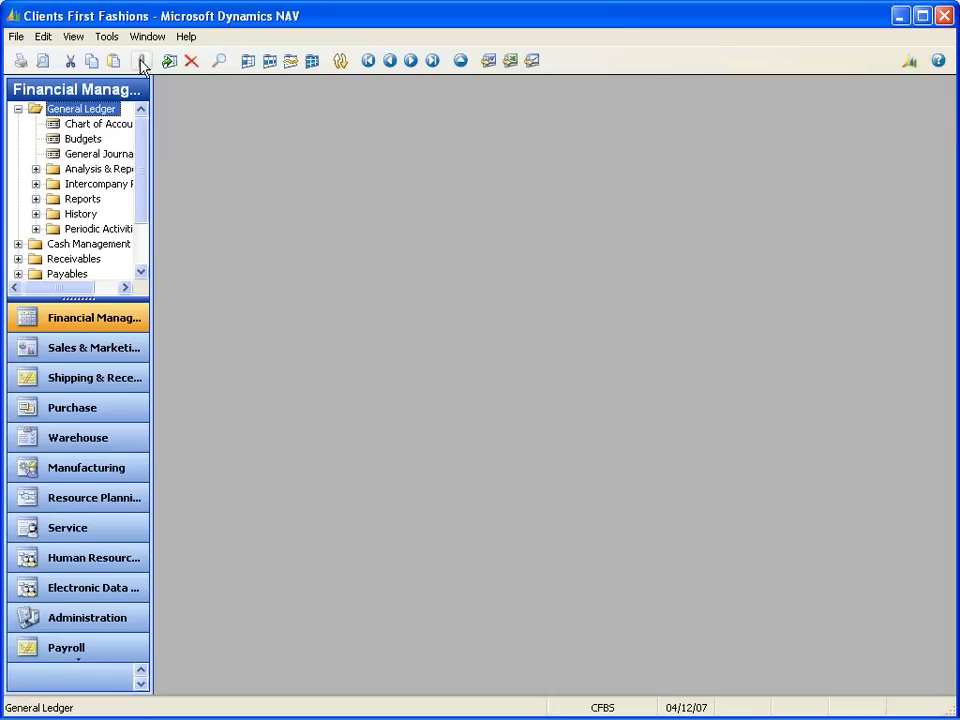
pyautogui.hotkey('alt', 'Tab')
pyautogui.hotkey('alt', 'Tab')
pyautogui.hotkey('alt', 'Tab')
pyautogui.hotkey('alt', 'Tab')
pyautogui.press('Escape')
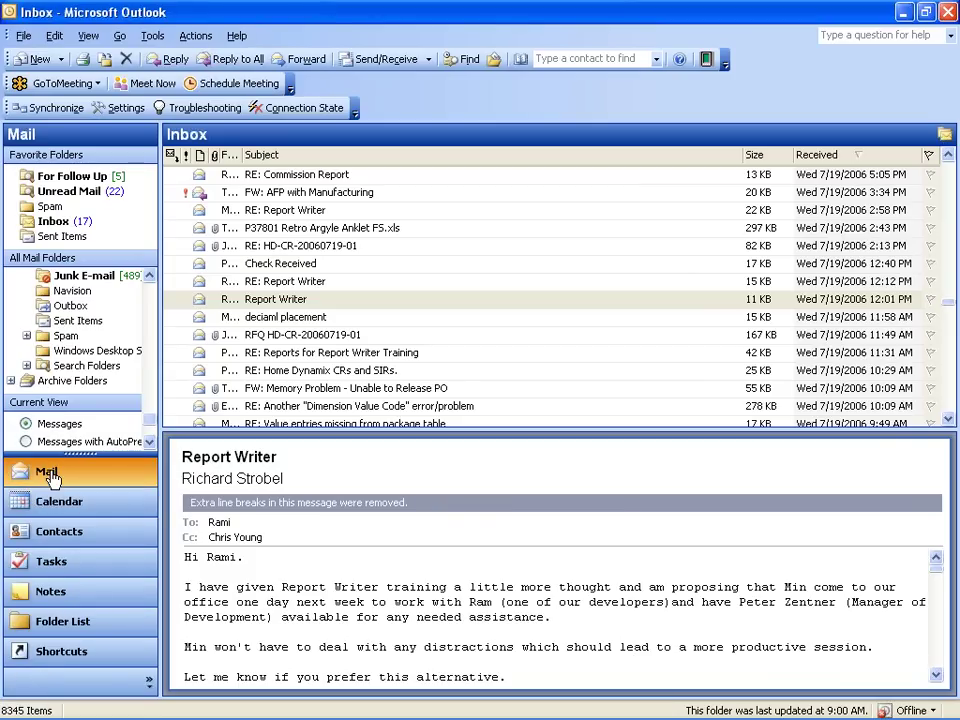
pyautogui.hotkey('alt', 'Tab')
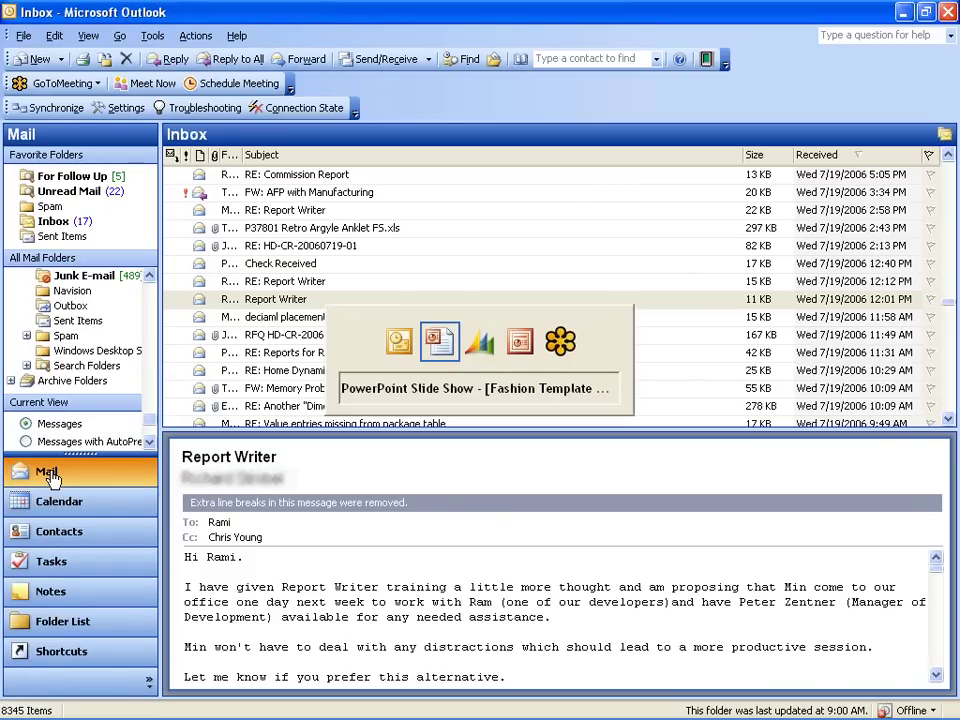
pyautogui.hotkey('alt', 'Tab')
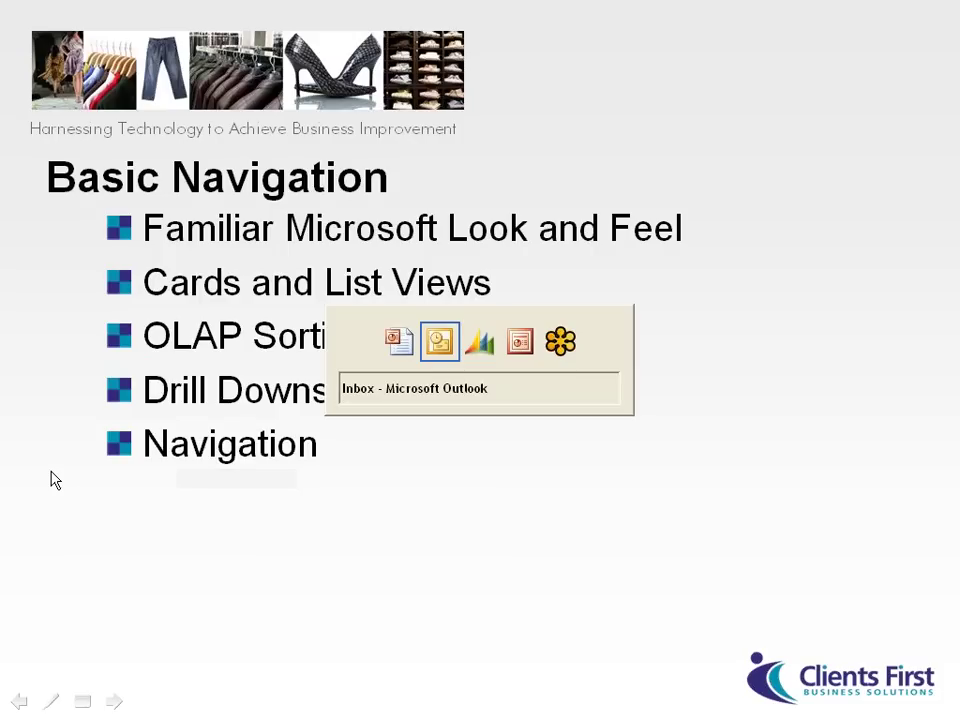
pyautogui.hotkey('alt', 'Tab')
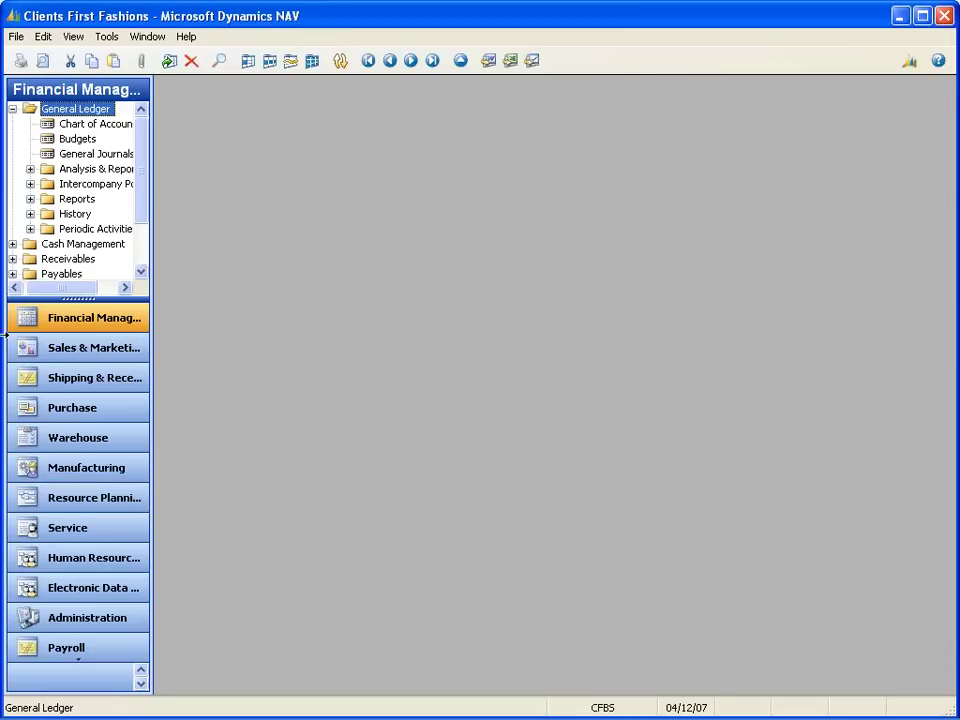
# - Collapse General Ledger and examine the contents of the Receivables folder in Financial Management
pyautogui.click(13, 110)
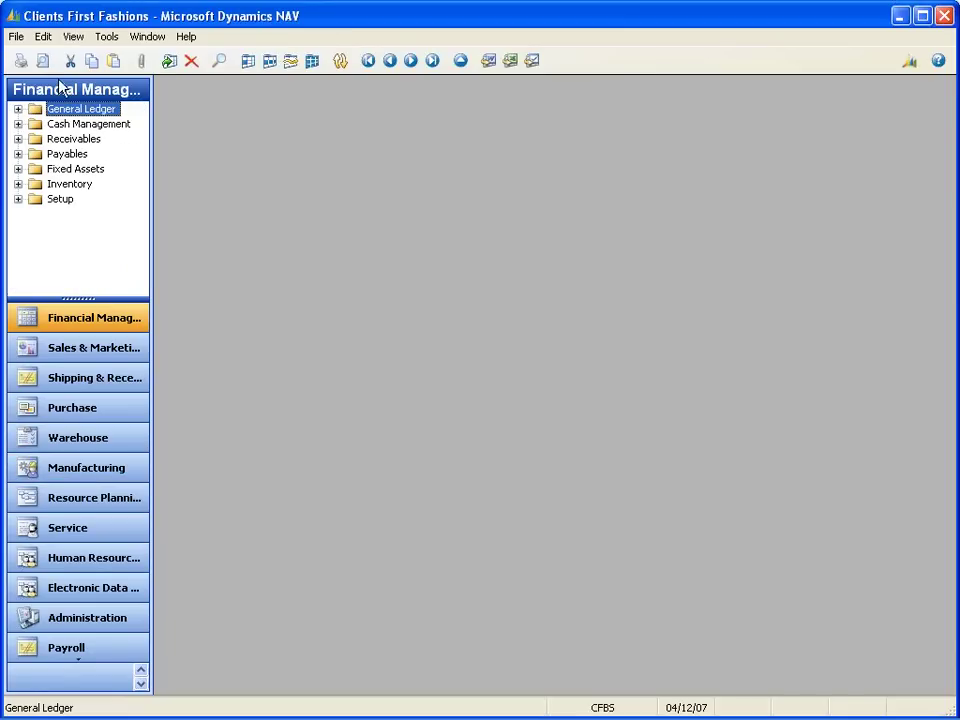
pyautogui.click(18, 139)
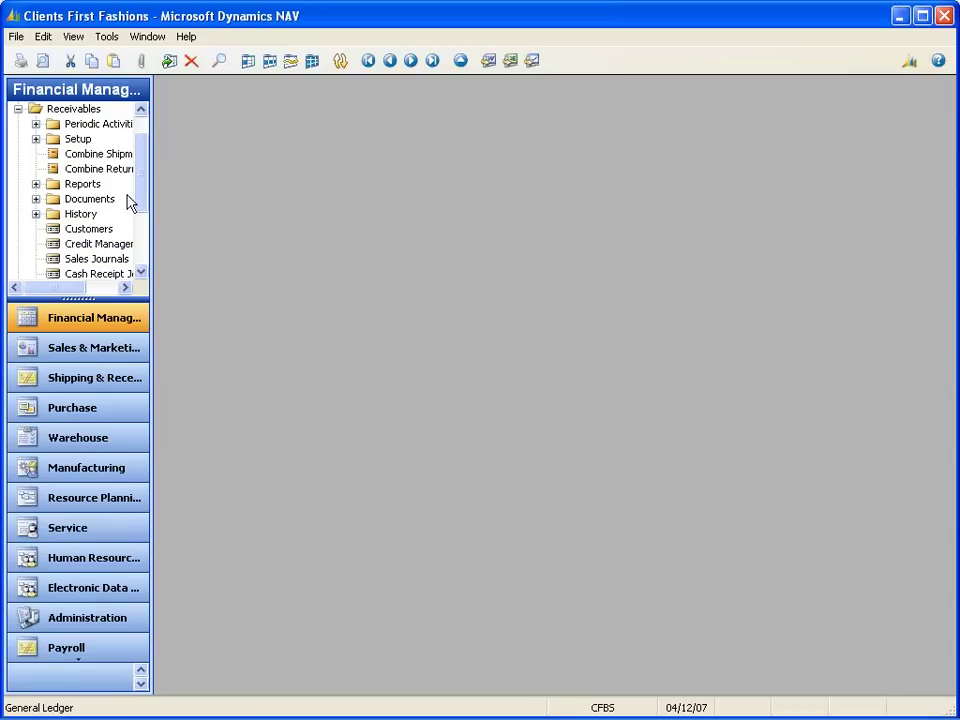
pyautogui.moveTo(144, 182); pyautogui.dragTo(135, 265)
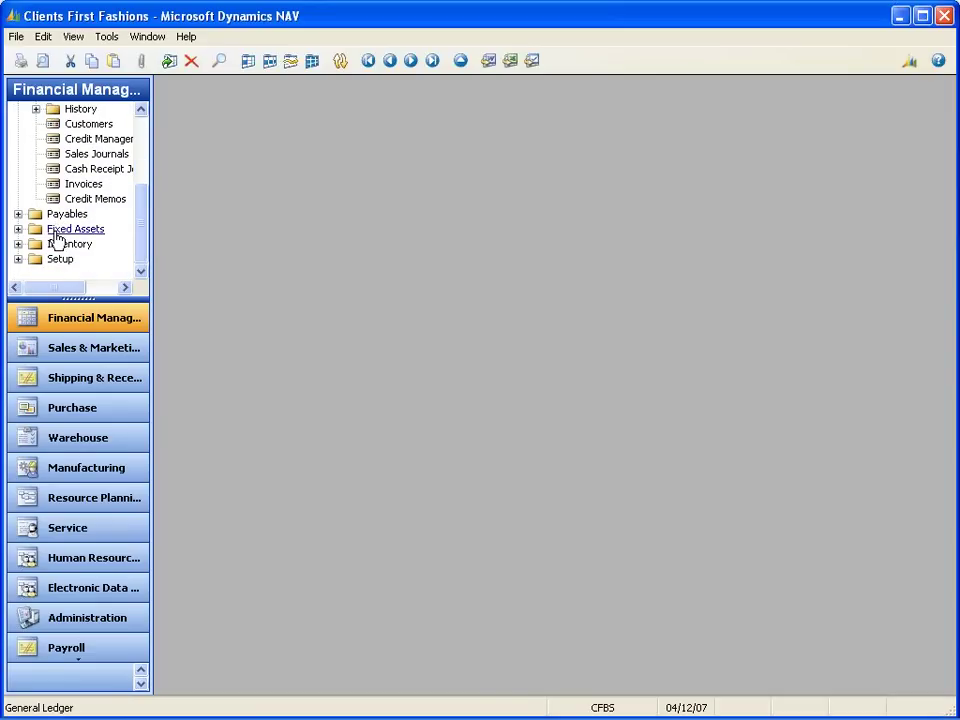
# - Look over the Sales & Marketing folders and examine Shipping, Receiving and its Processing folder in Shipping & Receiving
pyautogui.click(97, 353)
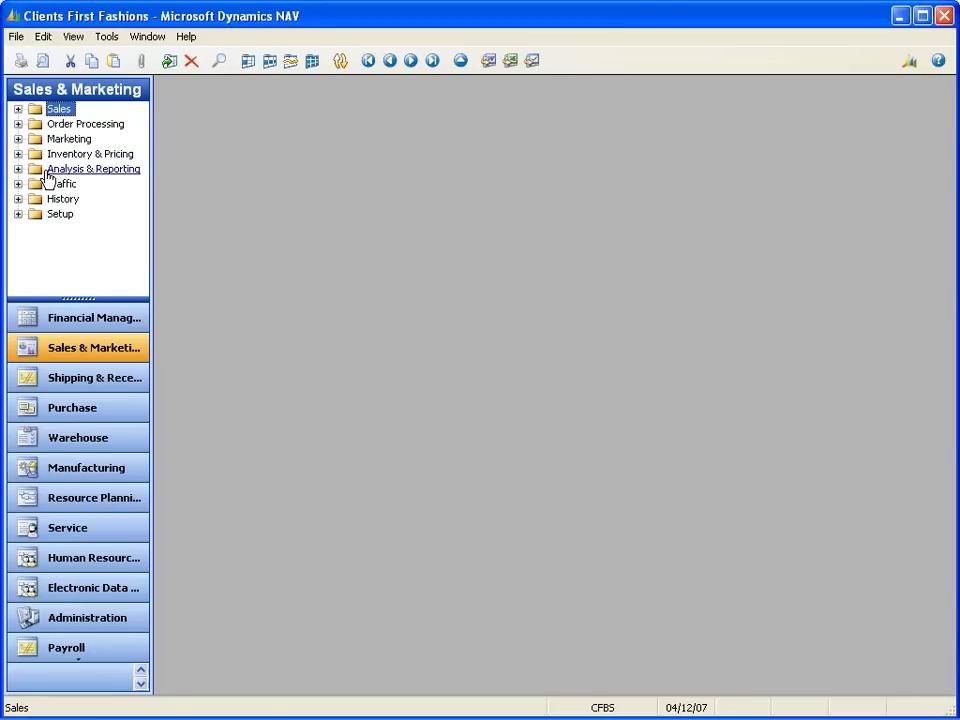
pyautogui.click(84, 386)
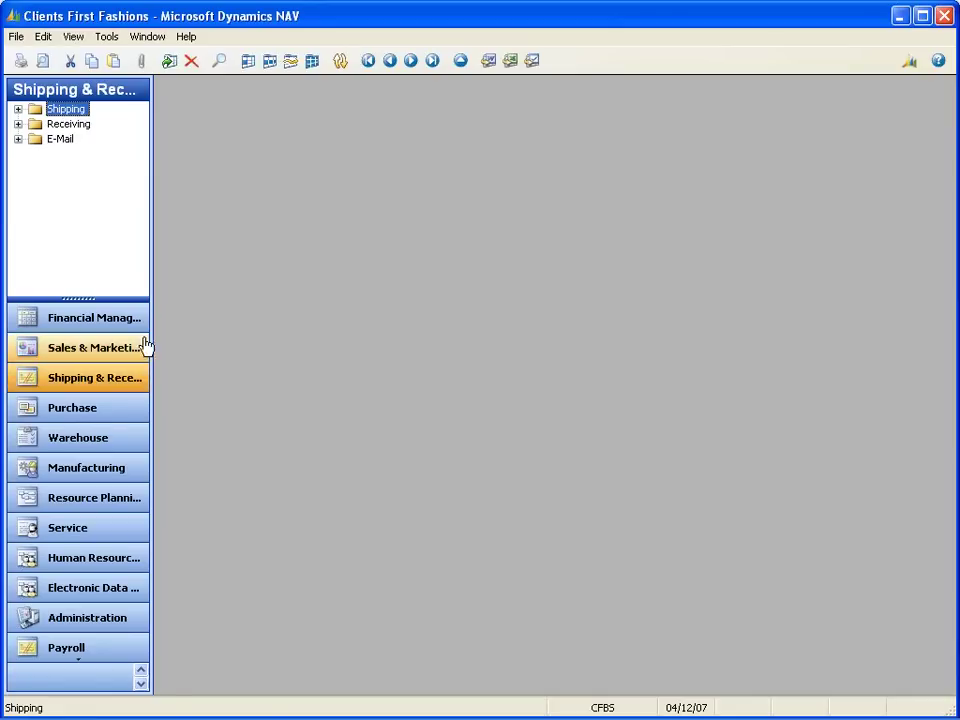
pyautogui.click(18, 109)
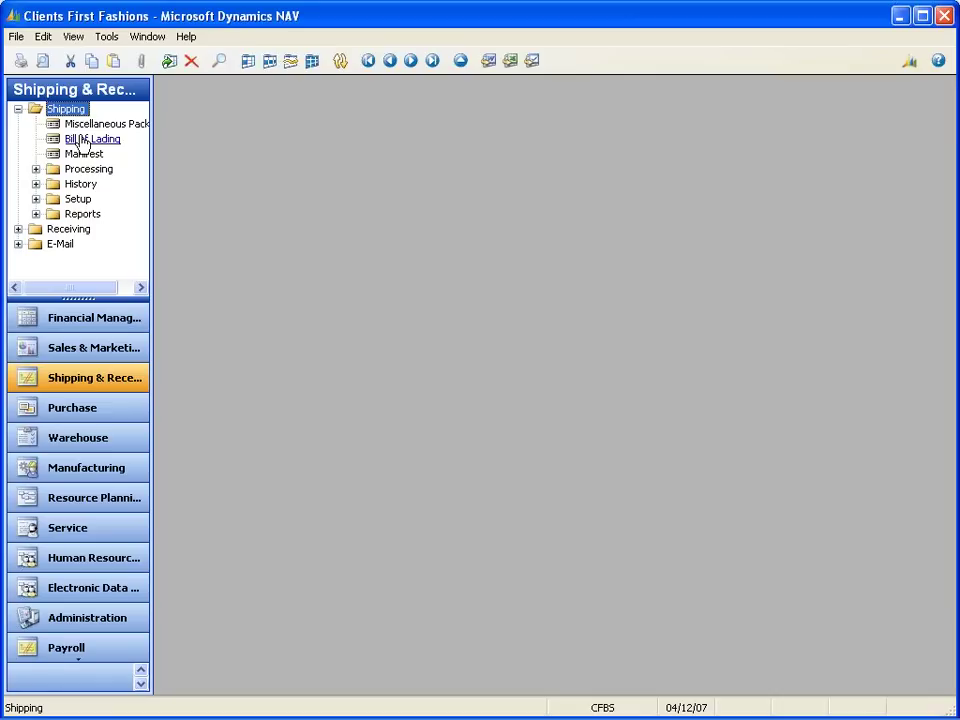
pyautogui.click(70, 229)
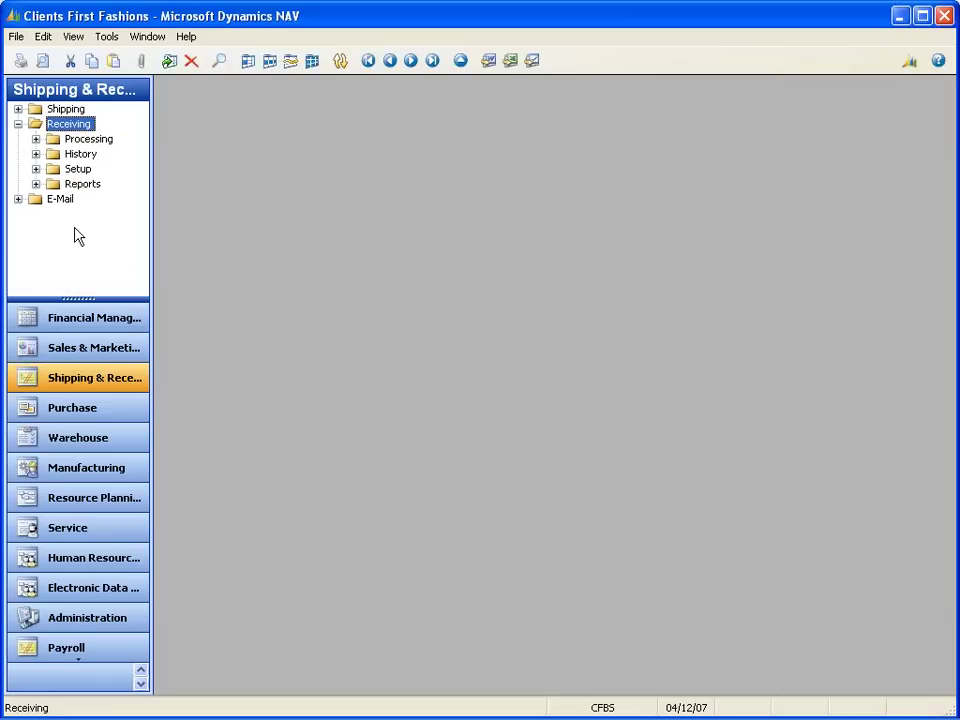
pyautogui.click(66, 139)
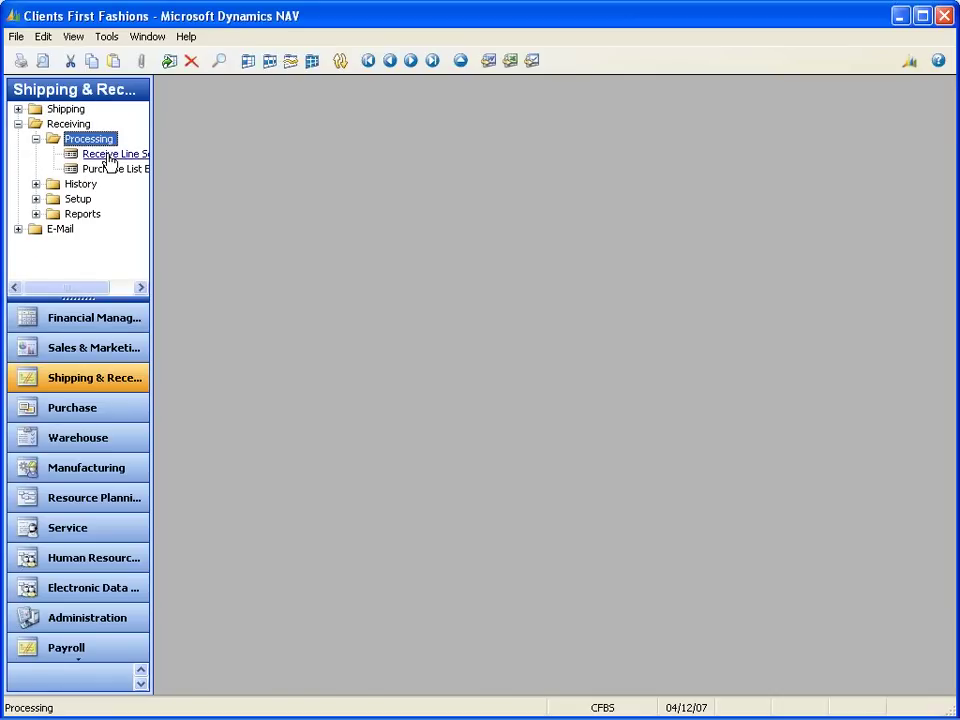
pyautogui.click(18, 124)
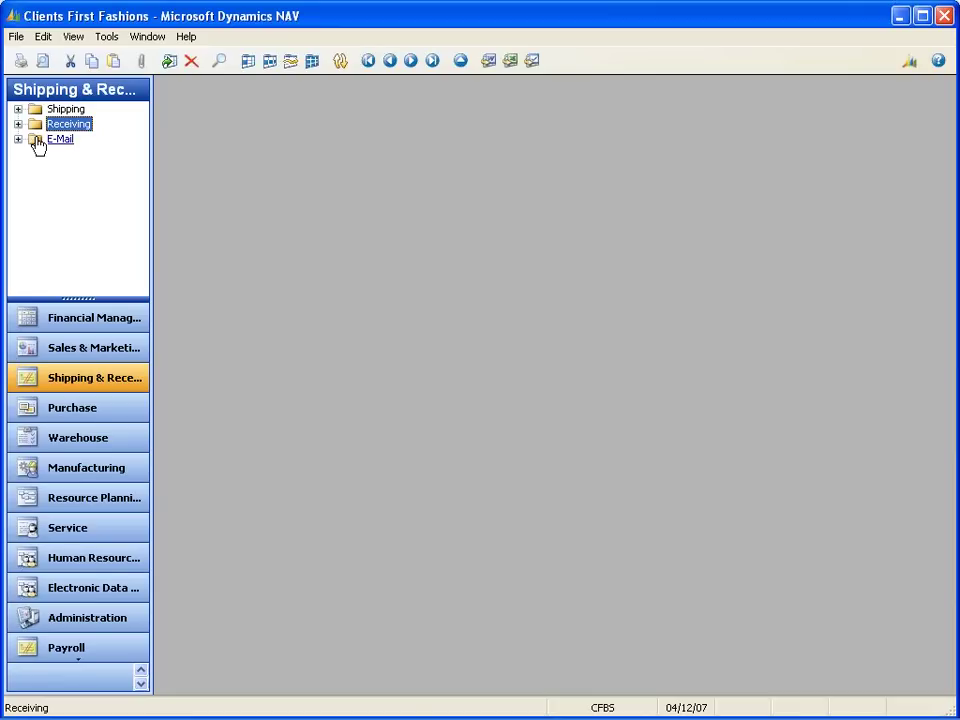
# - Examine the Order Processing entries of the Purchase module from Vendors down to the BizTalk folder
pyautogui.click(118, 412)
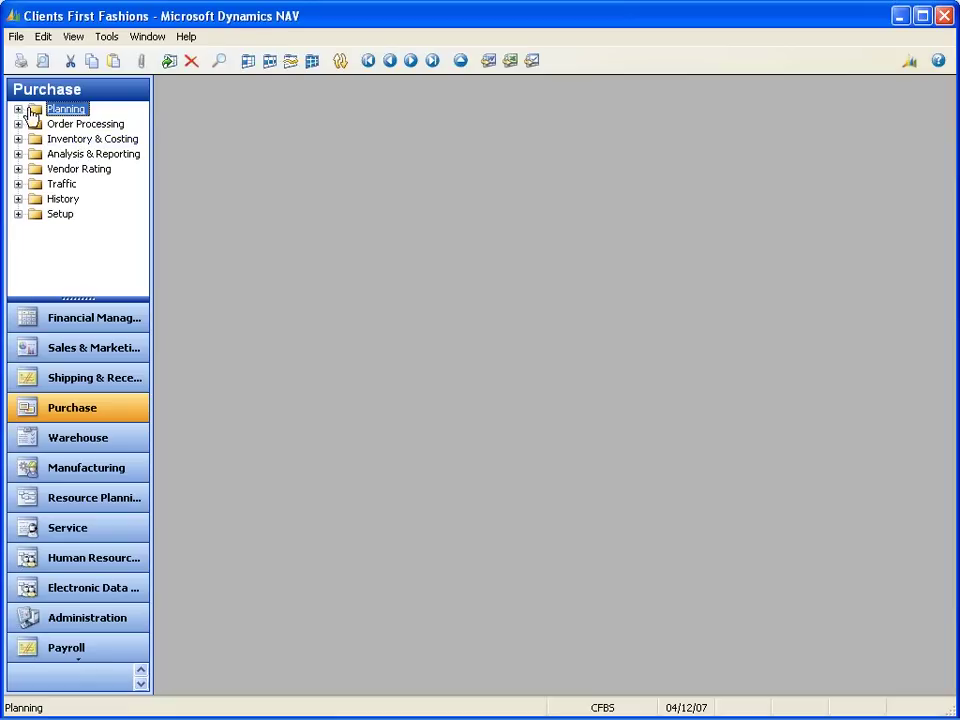
pyautogui.click(33, 124)
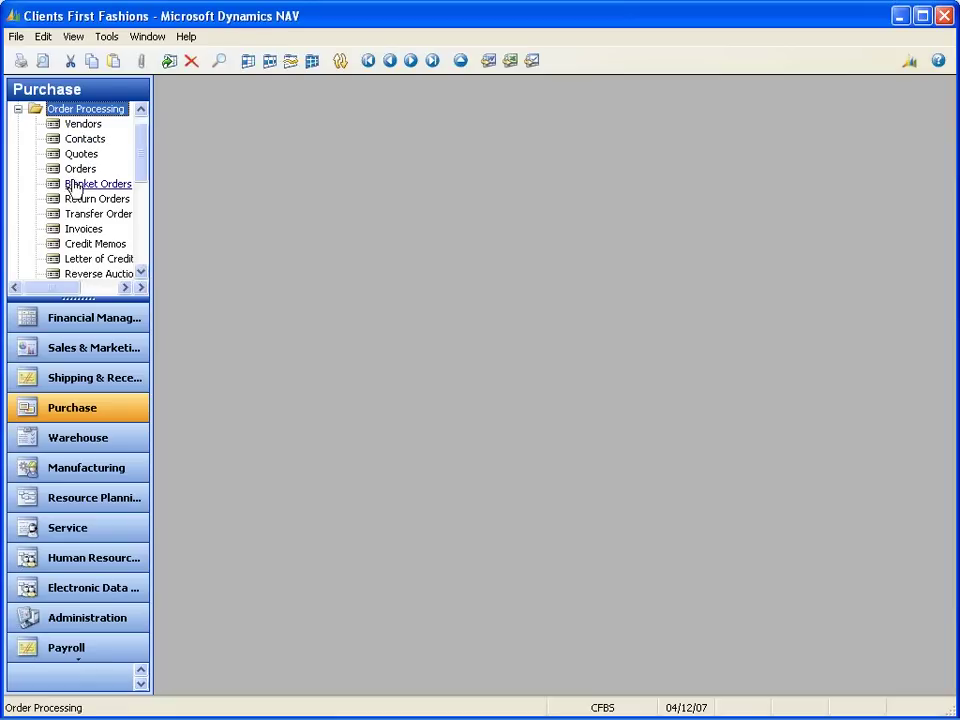
pyautogui.click(141, 273)
pyautogui.click(141, 273)
pyautogui.click(141, 273)
pyautogui.click(141, 273)
pyautogui.click(141, 273)
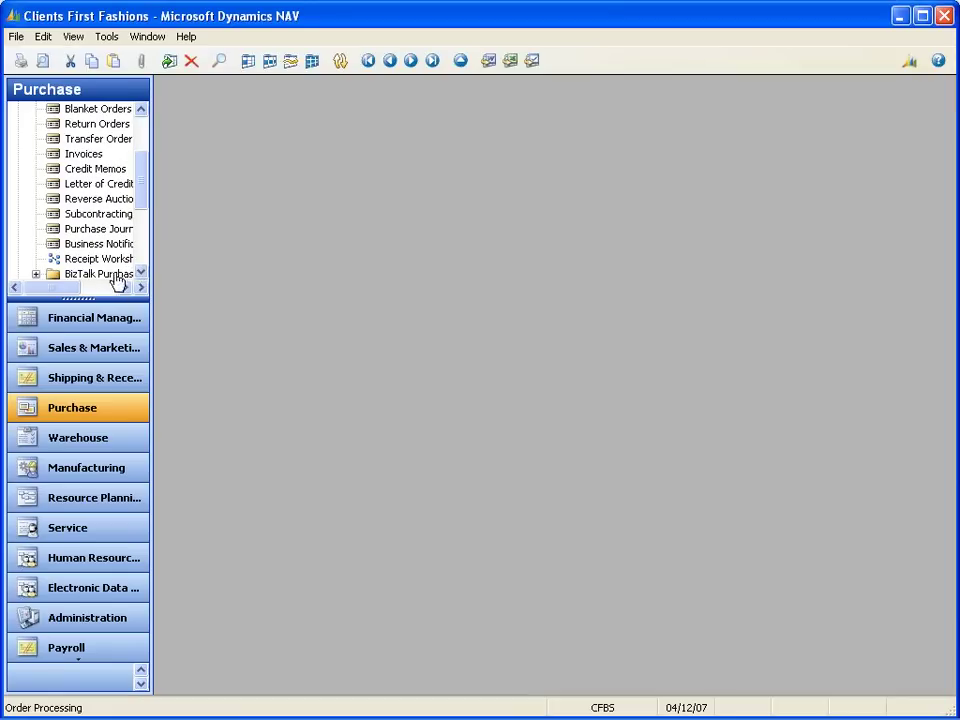
# - Review the navigation entries of the Warehouse, Manufacturing, Resource Planning, Human Resources and Electronic Data Interchange modules
pyautogui.click(93, 444)
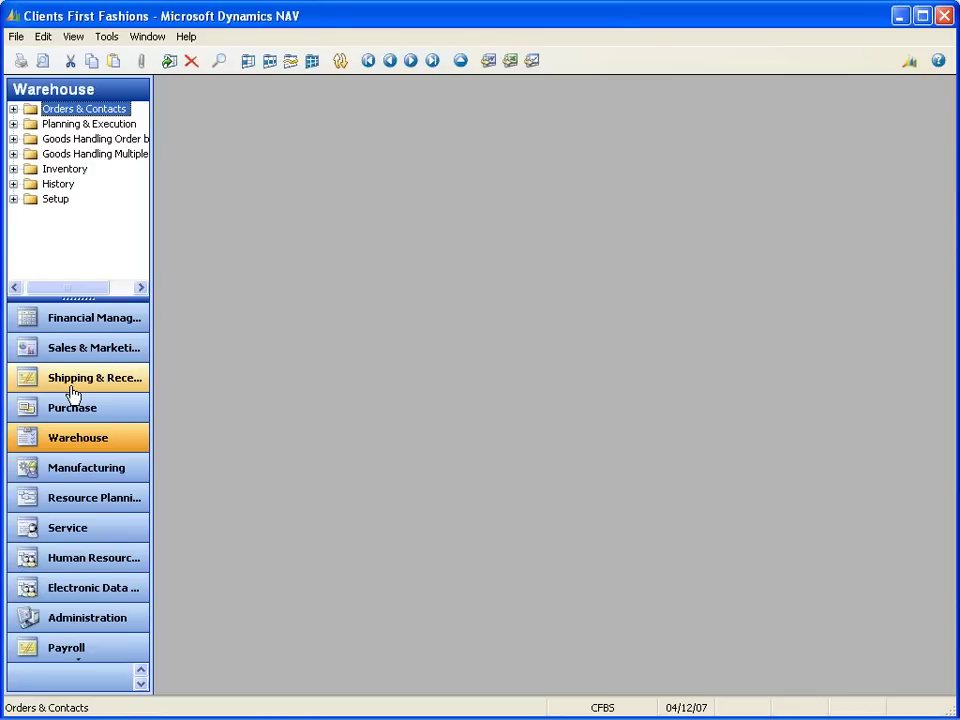
pyautogui.click(101, 474)
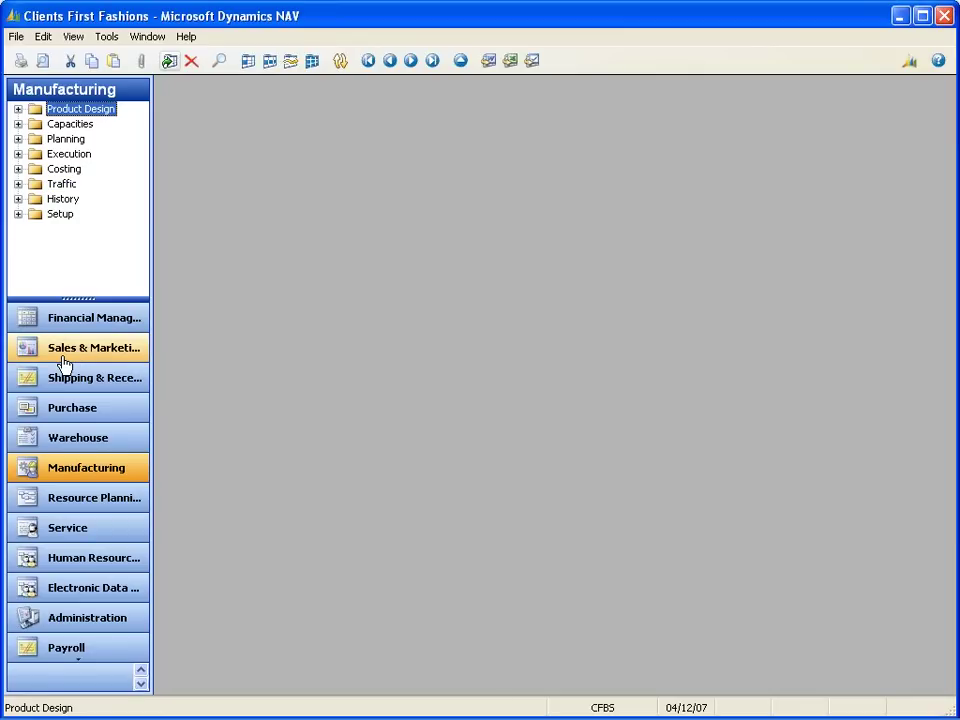
pyautogui.click(34, 497)
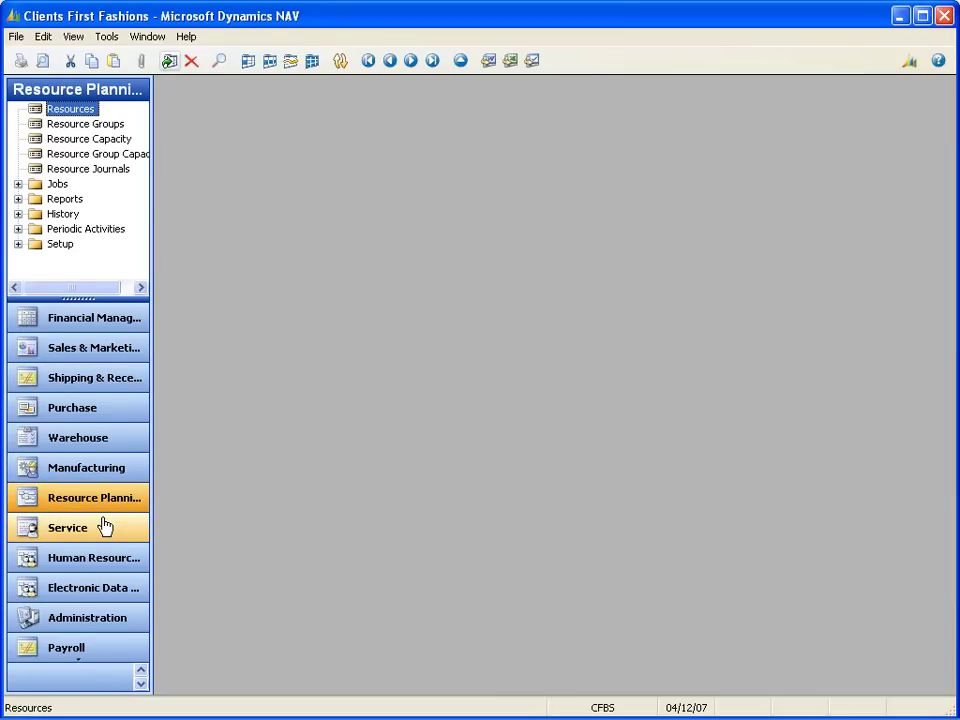
pyautogui.click(105, 562)
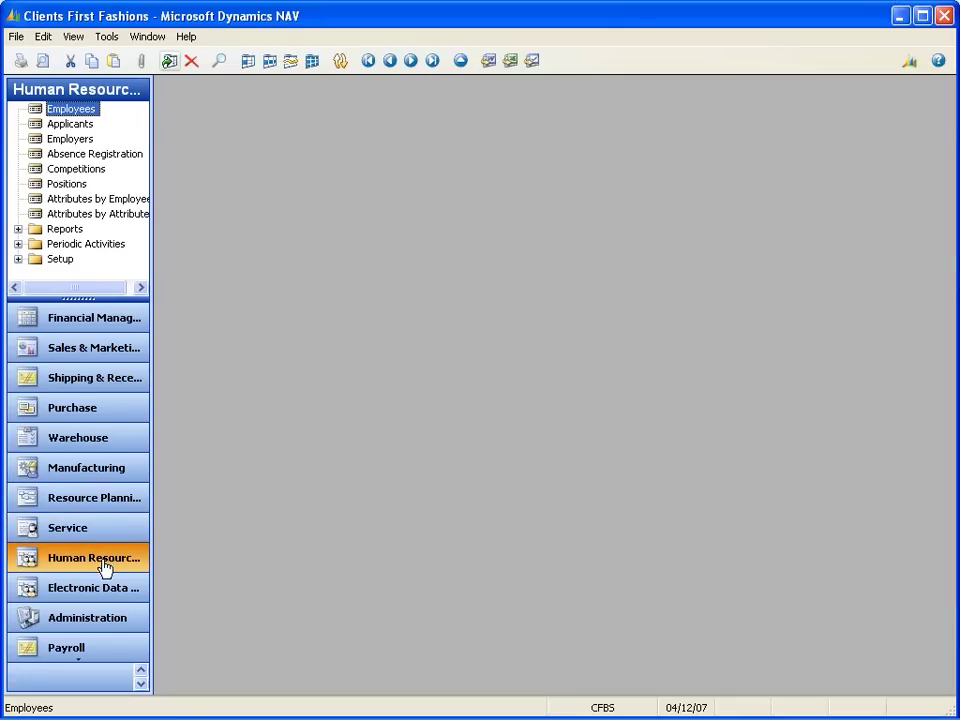
pyautogui.click(107, 593)
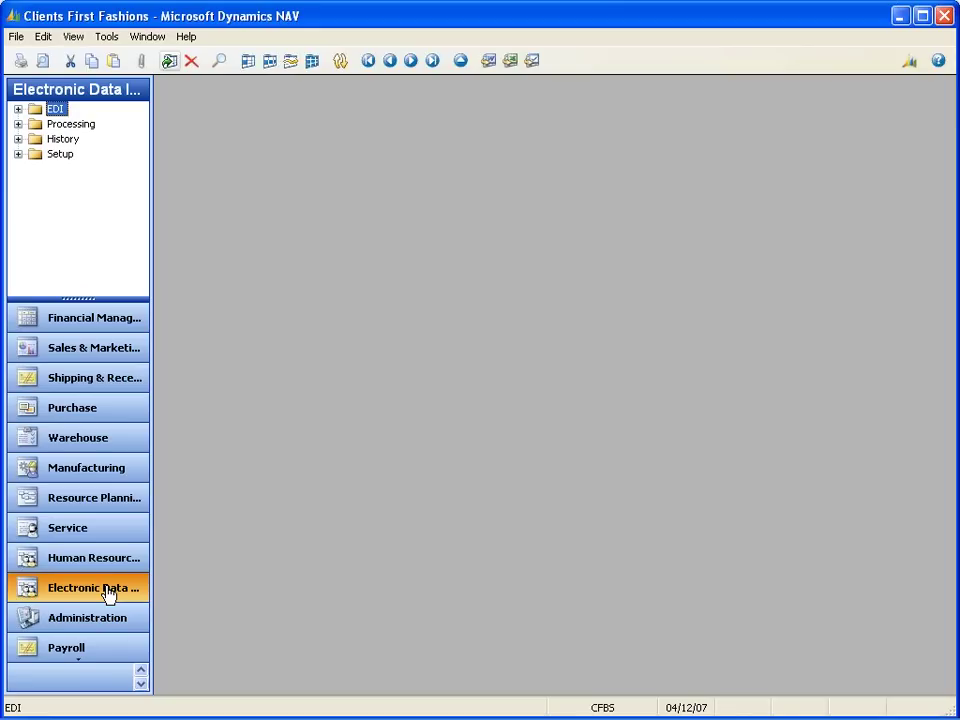
# - Examine the Pebblestone Fashion module's folders from Wholesales & Distribution through Setup
pyautogui.click(140, 685)
pyautogui.click(140, 685)
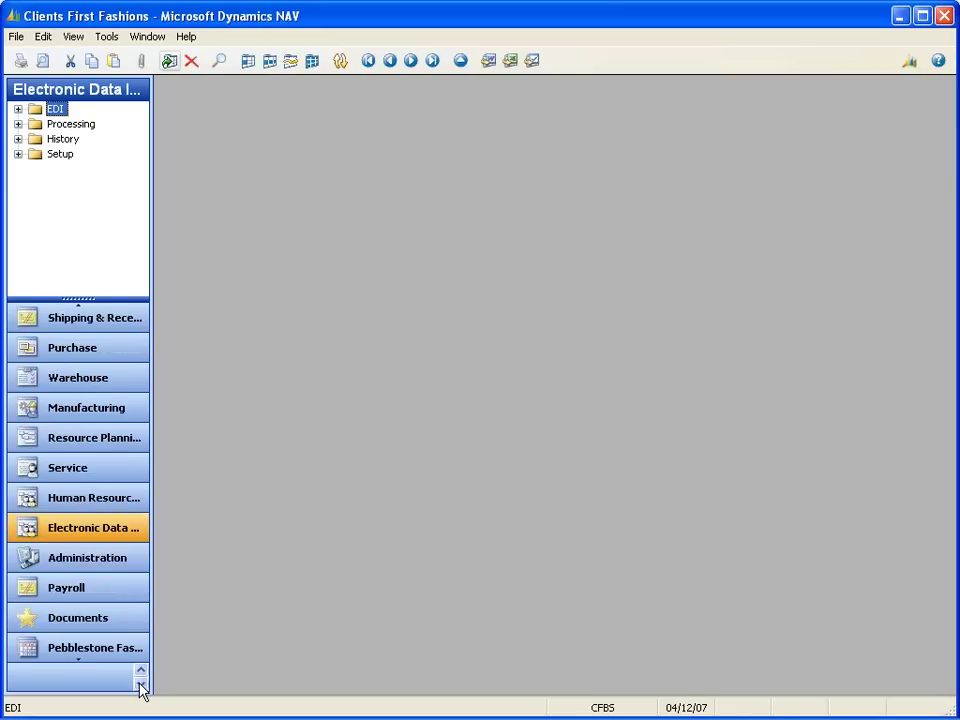
pyautogui.click(140, 685)
pyautogui.click(122, 634)
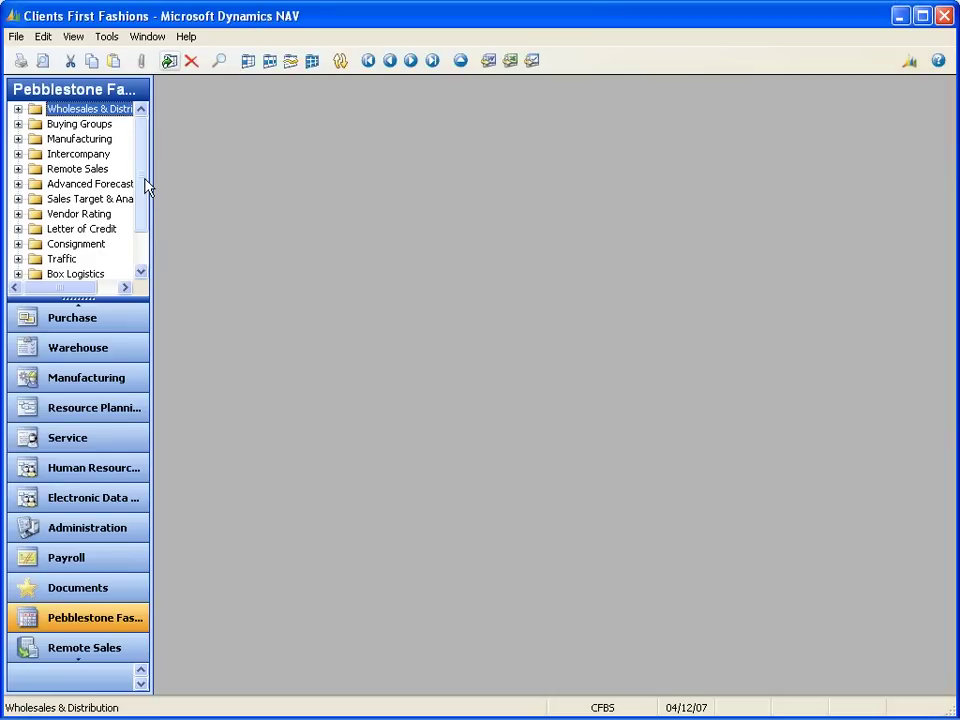
pyautogui.moveTo(146, 187); pyautogui.dragTo(146, 197)
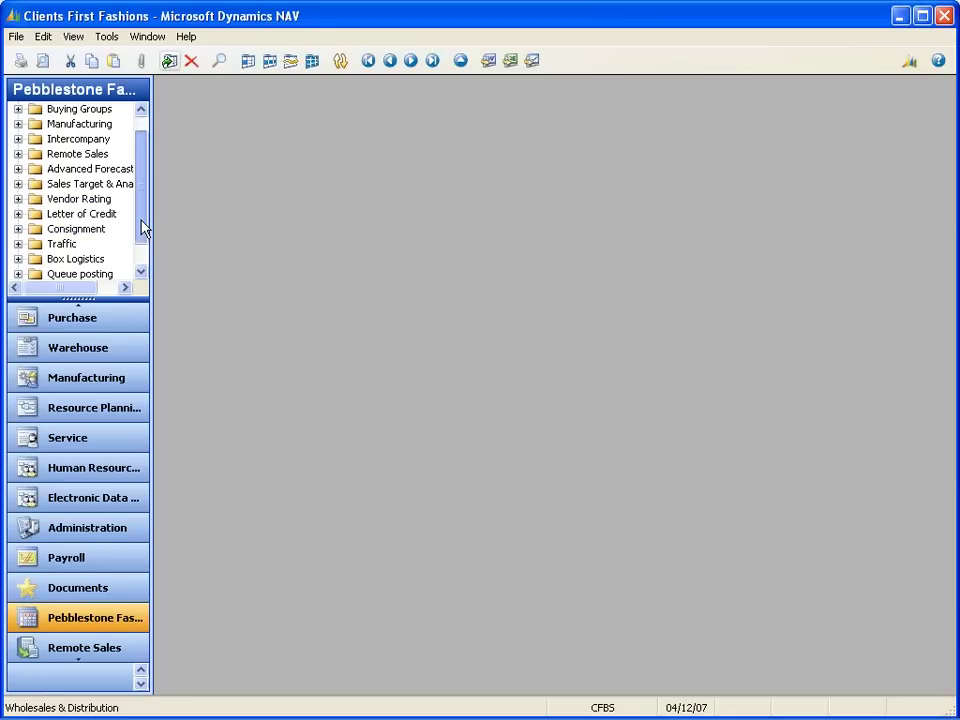
pyautogui.scroll(-2, 141, 228)
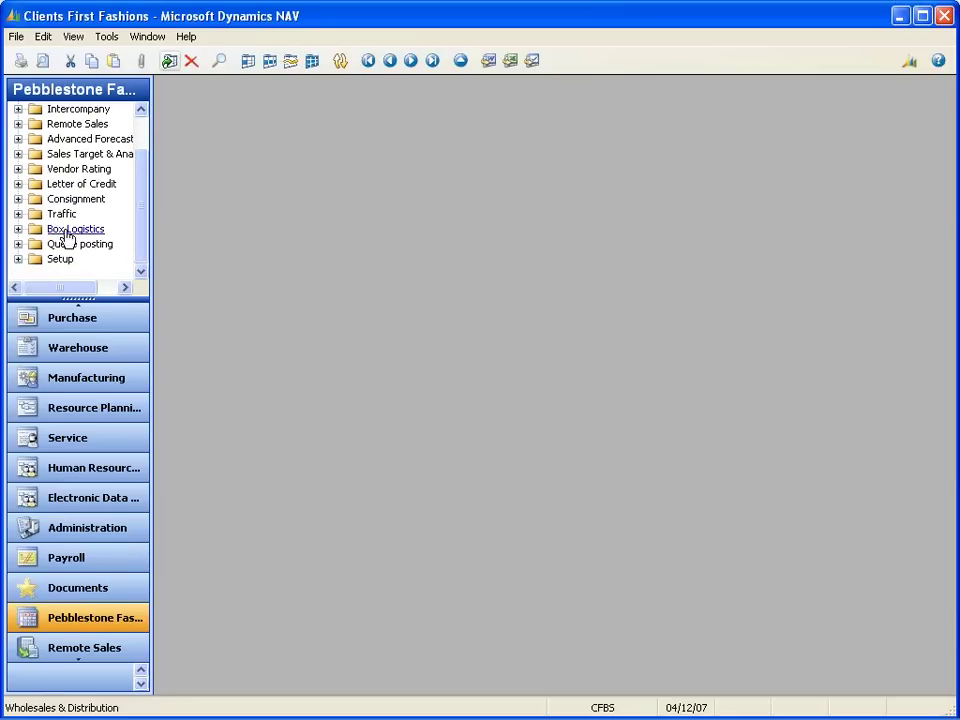
# - Open the customer card from the Sales folder of Sales & Marketing
pyautogui.click(140, 670)
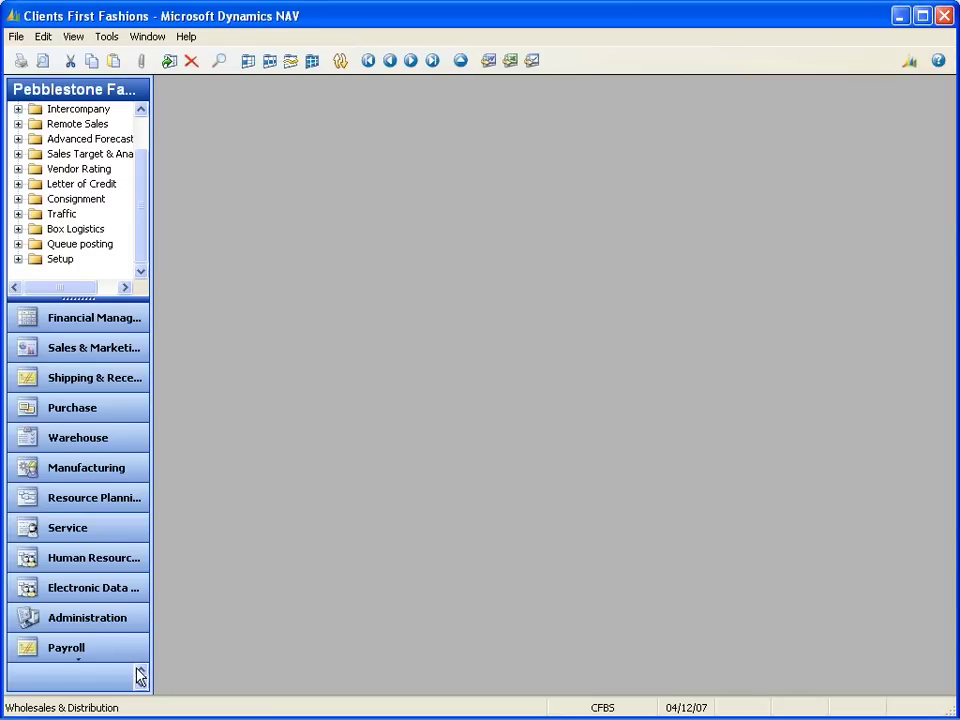
pyautogui.click(61, 351)
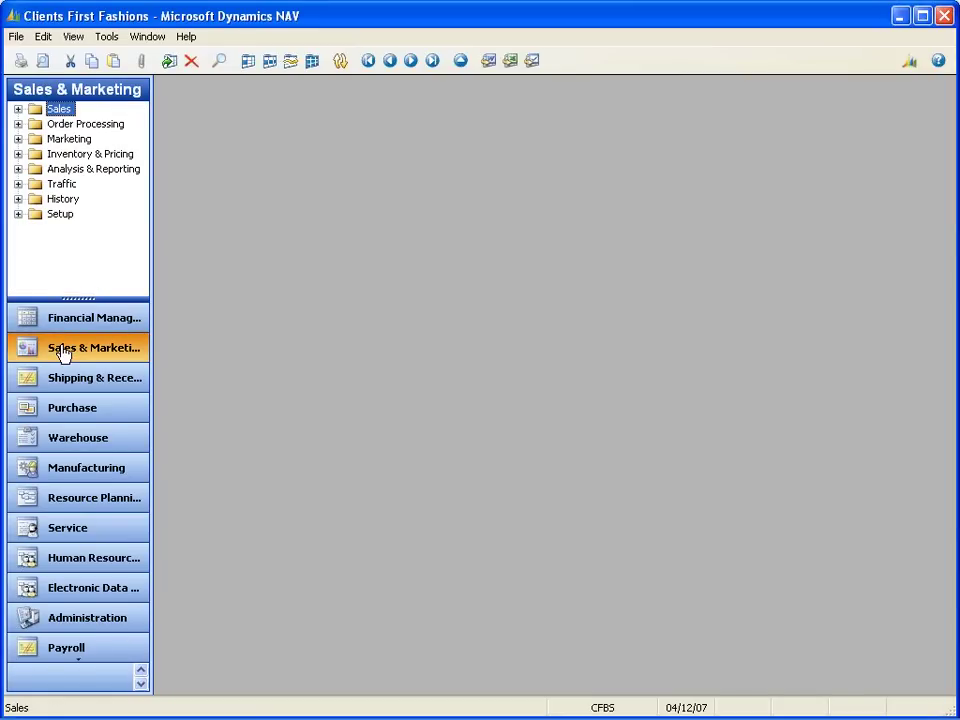
pyautogui.click(53, 114)
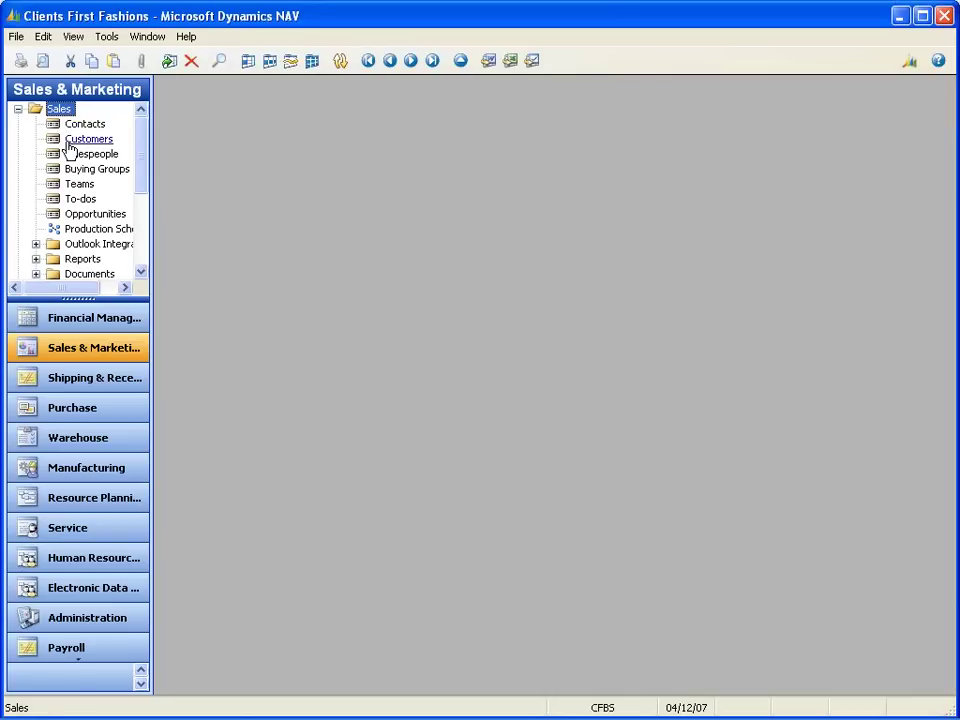
pyautogui.click(67, 142)
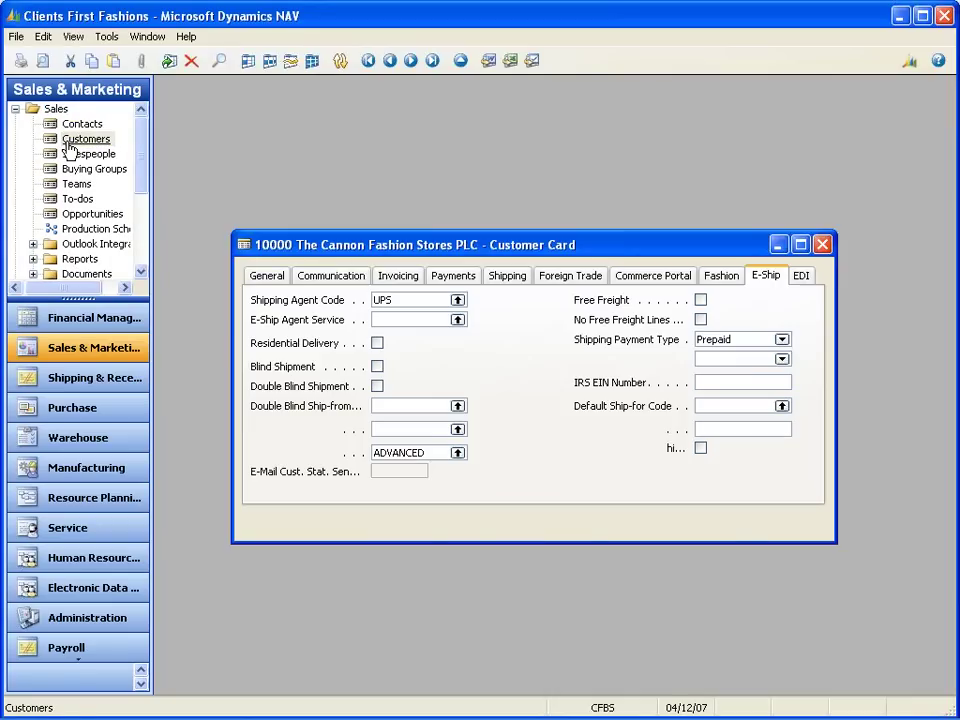
# - Review the customer card's General, Communication, Invoicing, Payments and Shipping sections
pyautogui.click(267, 279)
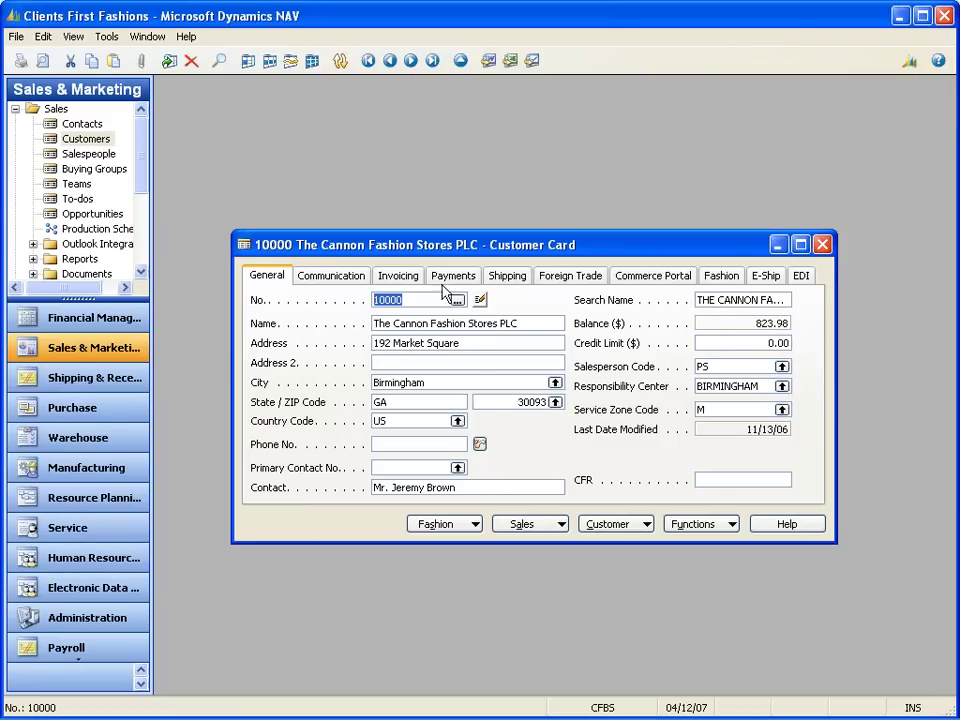
pyautogui.click(340, 283)
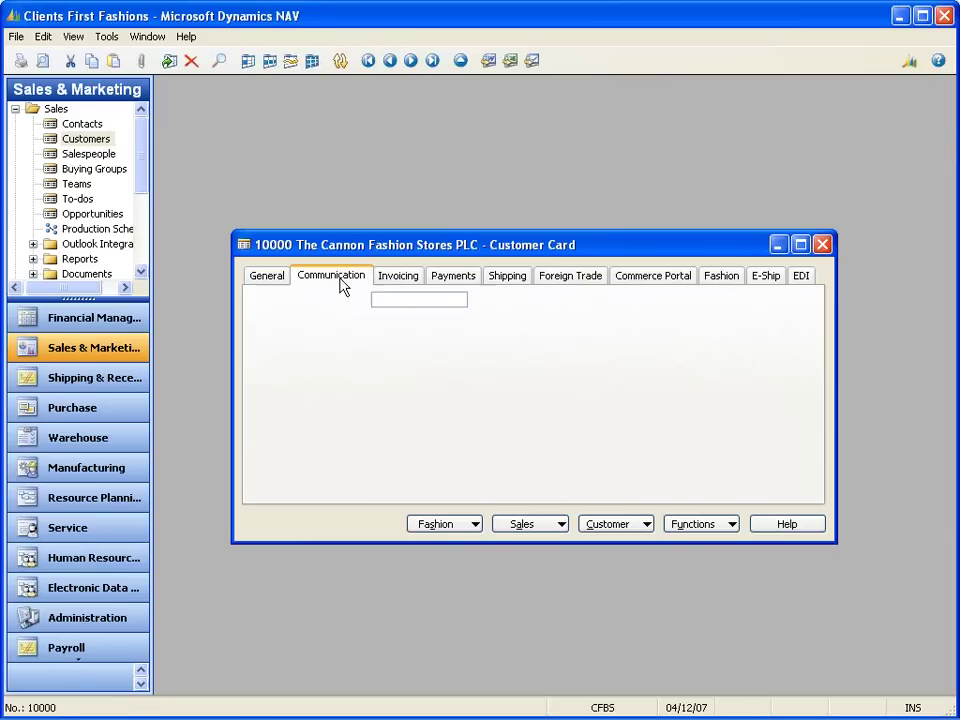
pyautogui.click(411, 277)
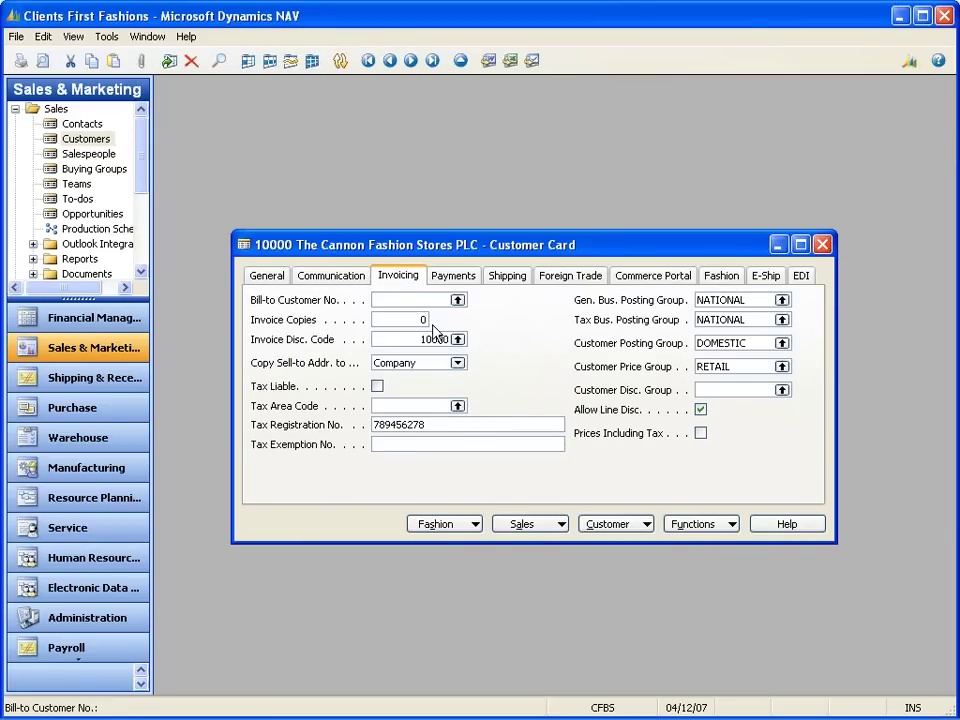
pyautogui.click(440, 278)
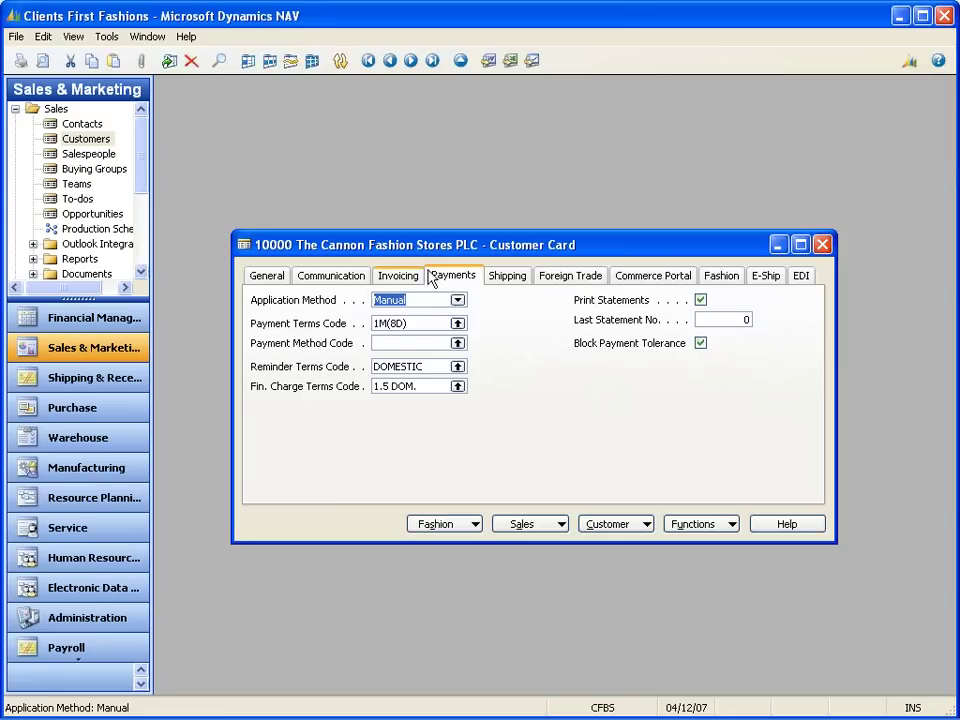
pyautogui.click(499, 279)
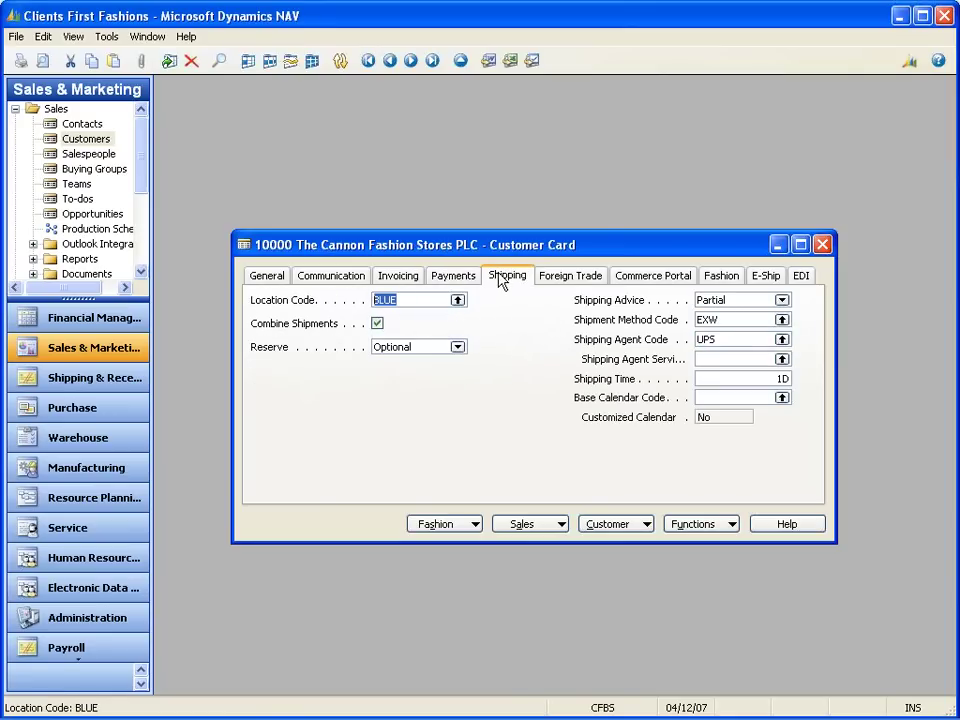
# - Open the Customer List, enlarge its window and place the Location Code column before Responsibility Center
pyautogui.click(462, 61)
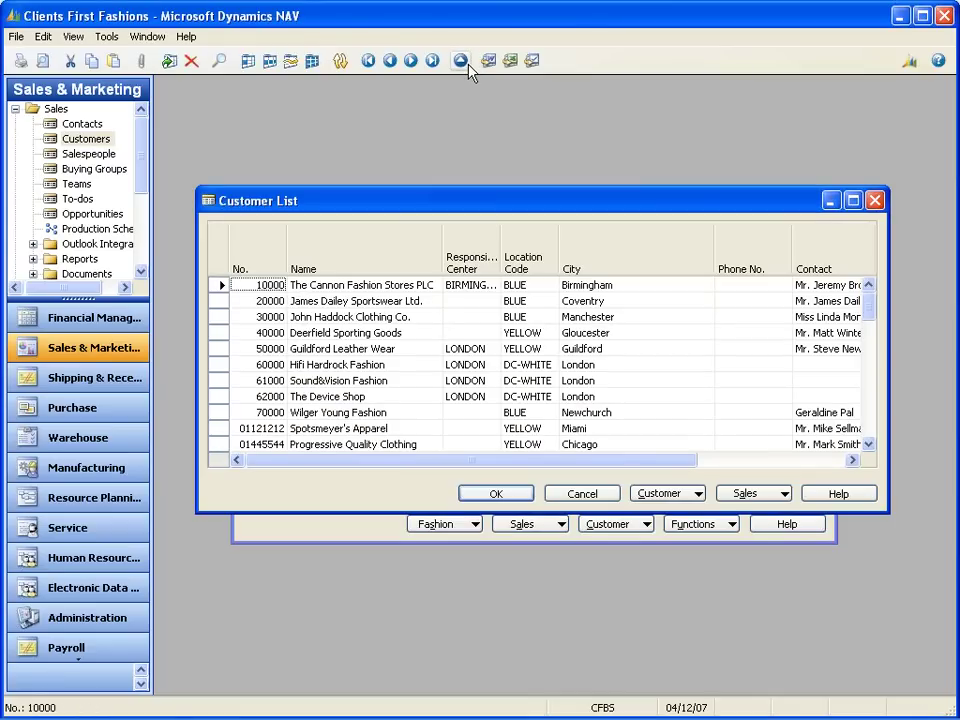
pyautogui.moveTo(453, 199); pyautogui.dragTo(426, 99)
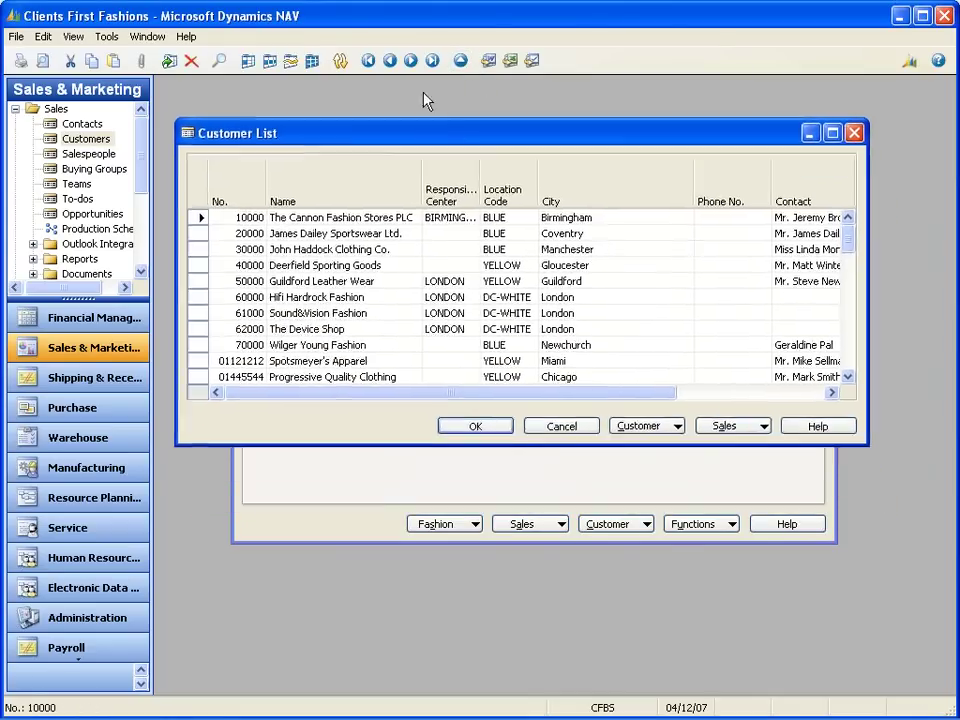
pyautogui.moveTo(751, 410); pyautogui.dragTo(729, 578)
pyautogui.moveTo(486, 170); pyautogui.dragTo(424, 167)
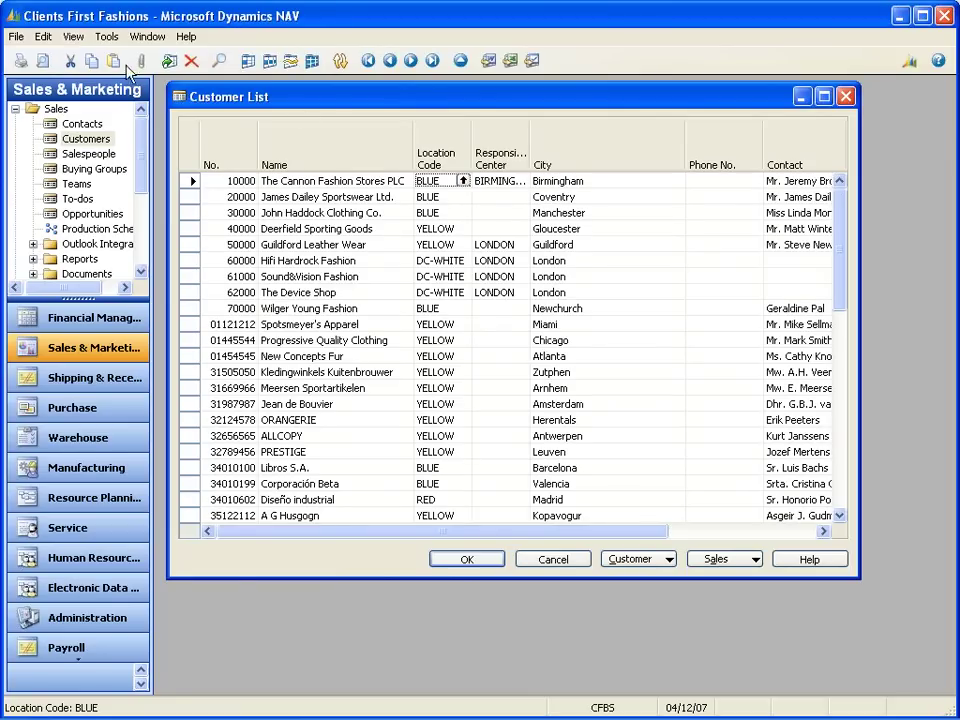
# - Show the ZIP Code and Country Code columns in the customer list
pyautogui.click(74, 37)
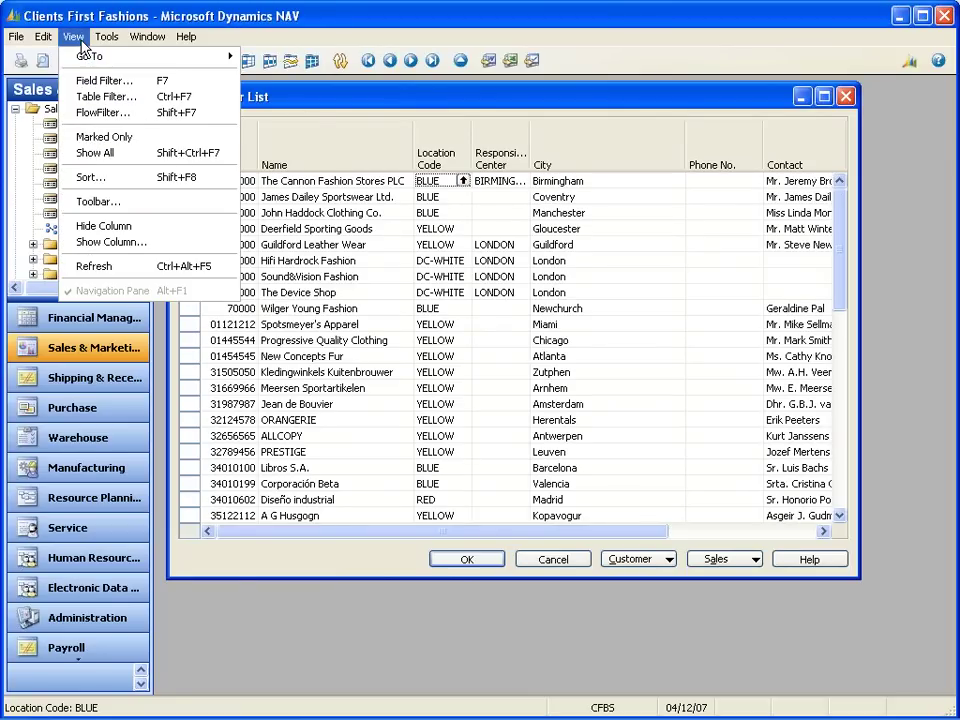
pyautogui.click(128, 248)
pyautogui.click(416, 392)
pyautogui.click(416, 425)
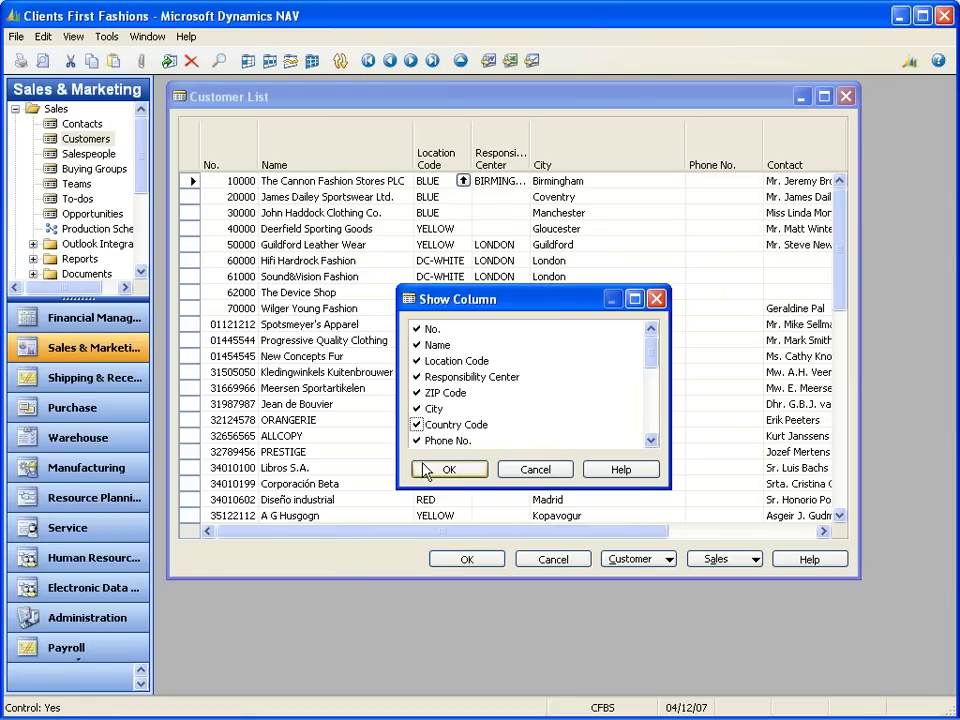
pyautogui.moveTo(656, 358); pyautogui.dragTo(656, 369)
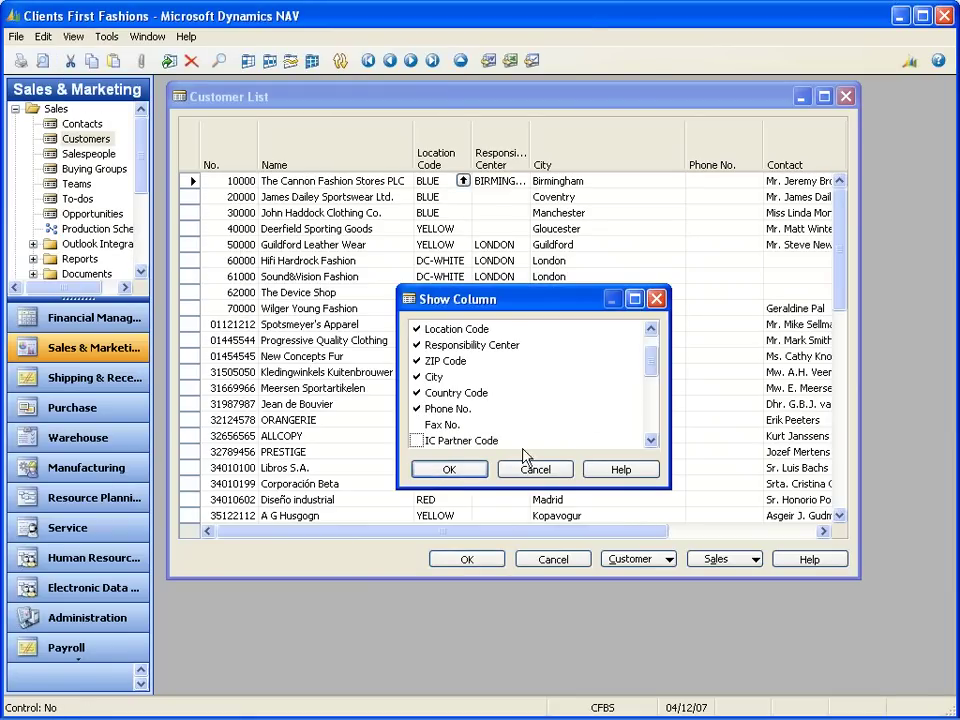
pyautogui.click(452, 470)
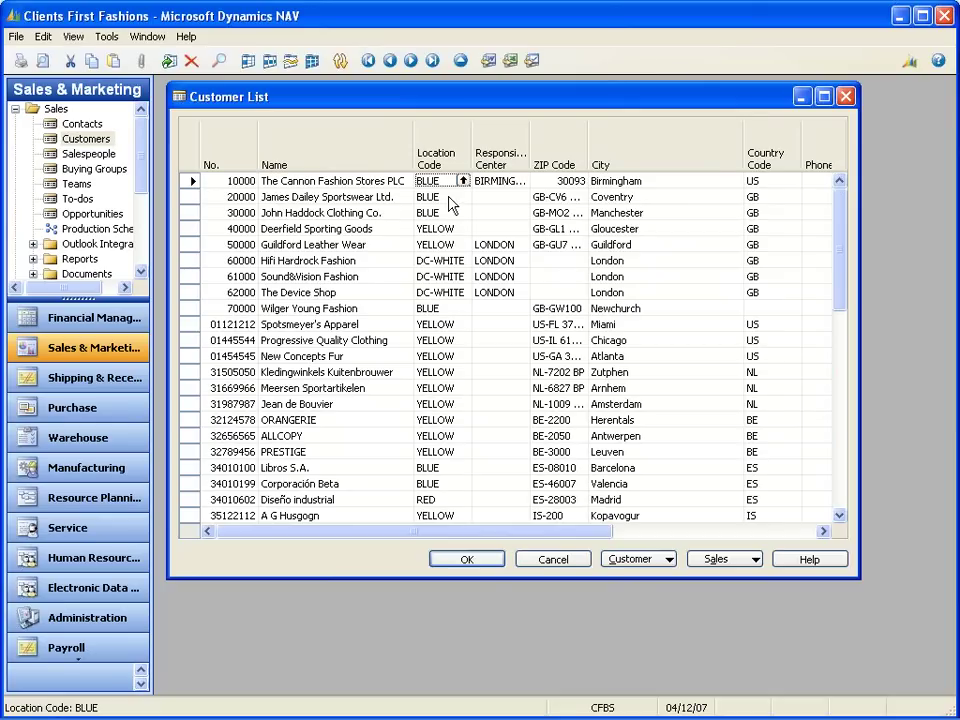
# - Filter the customer list's Contact field with a wildcard pattern around a contact's surname
pyautogui.click(606, 261)
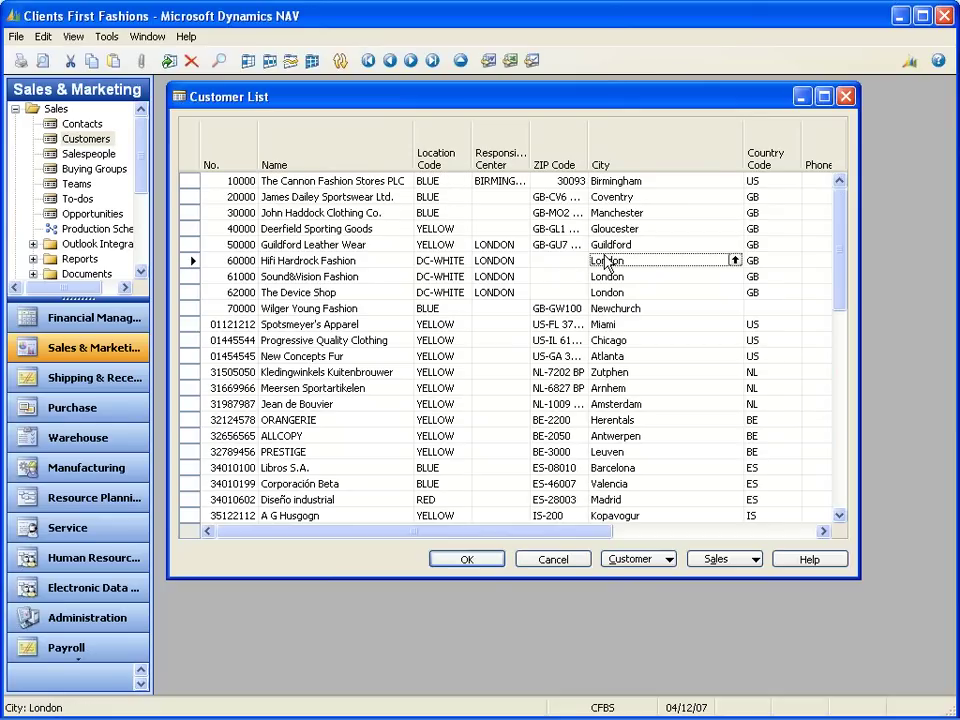
pyautogui.press('Tab')
pyautogui.press('Tab')
pyautogui.press('Tab')
pyautogui.press('Tab')
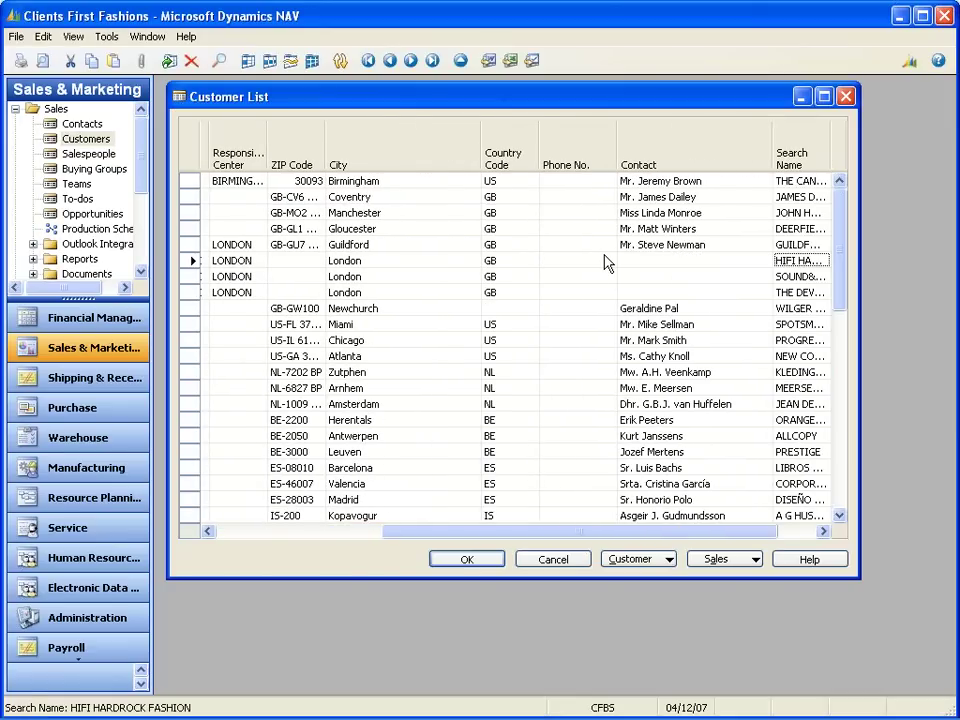
pyautogui.hotkey('shift', 'Tab')
pyautogui.press('Up')
pyautogui.press('Up')
pyautogui.press('Up')
pyautogui.press('Up')
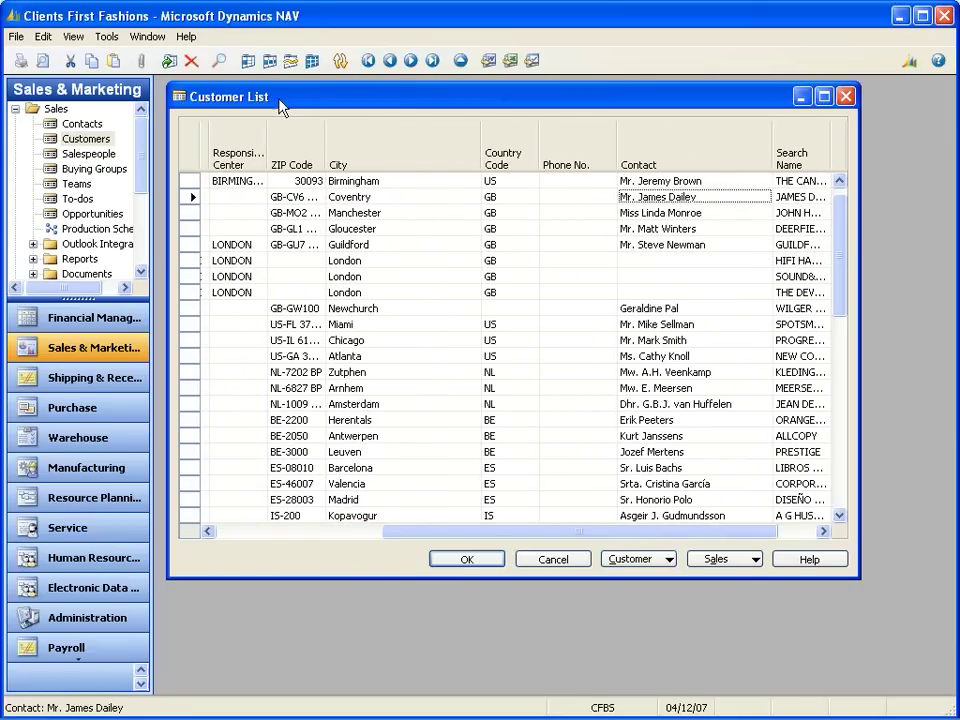
pyautogui.click(247, 66)
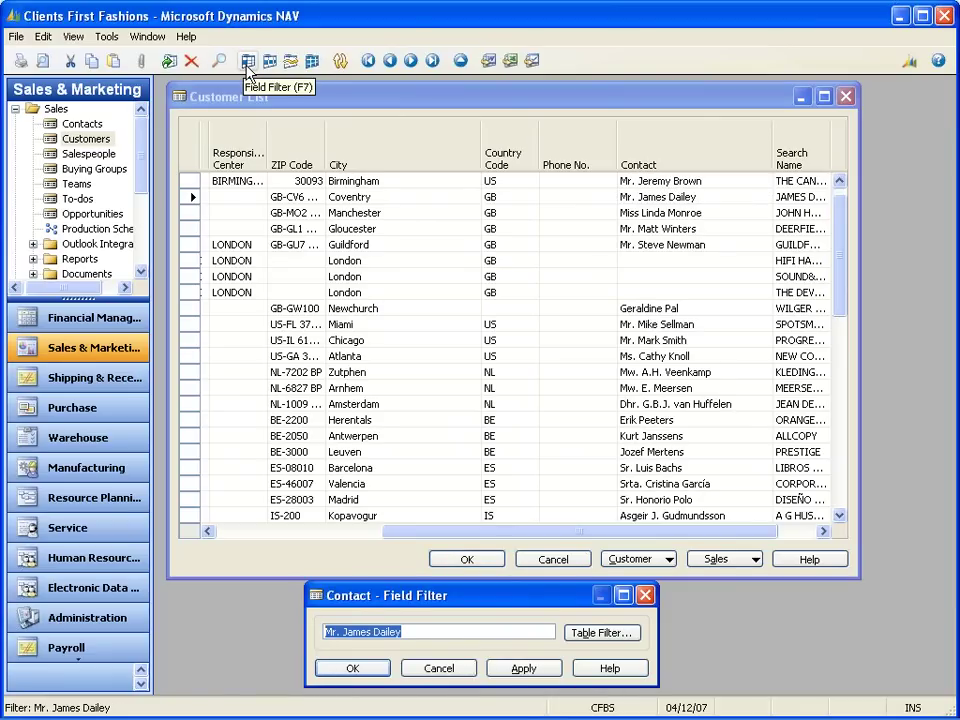
pyautogui.write('*')
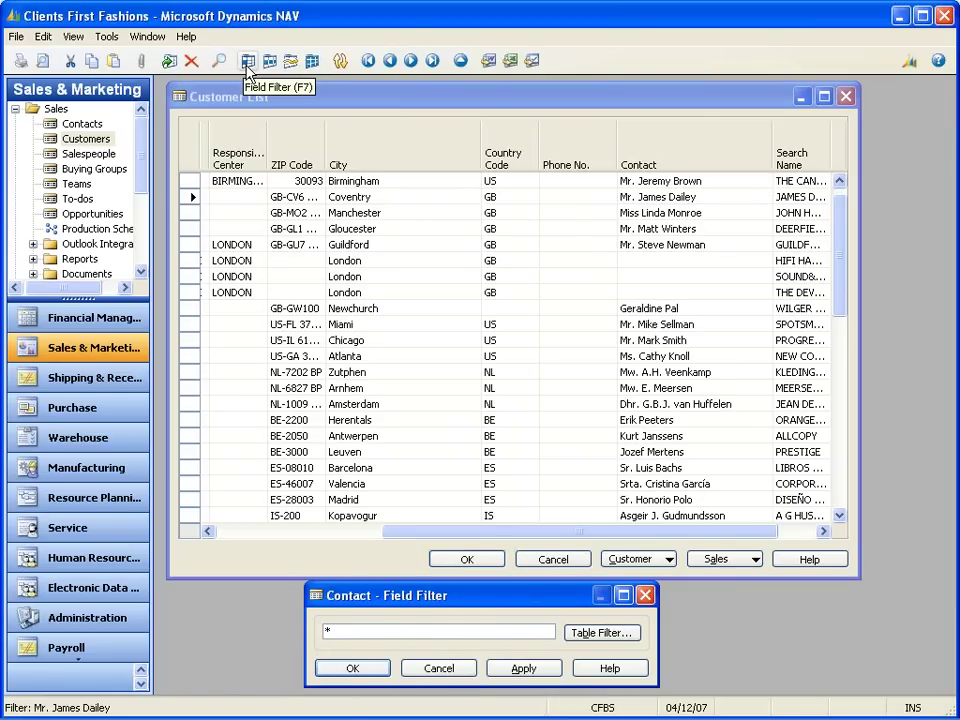
pyautogui.write('Brown*')
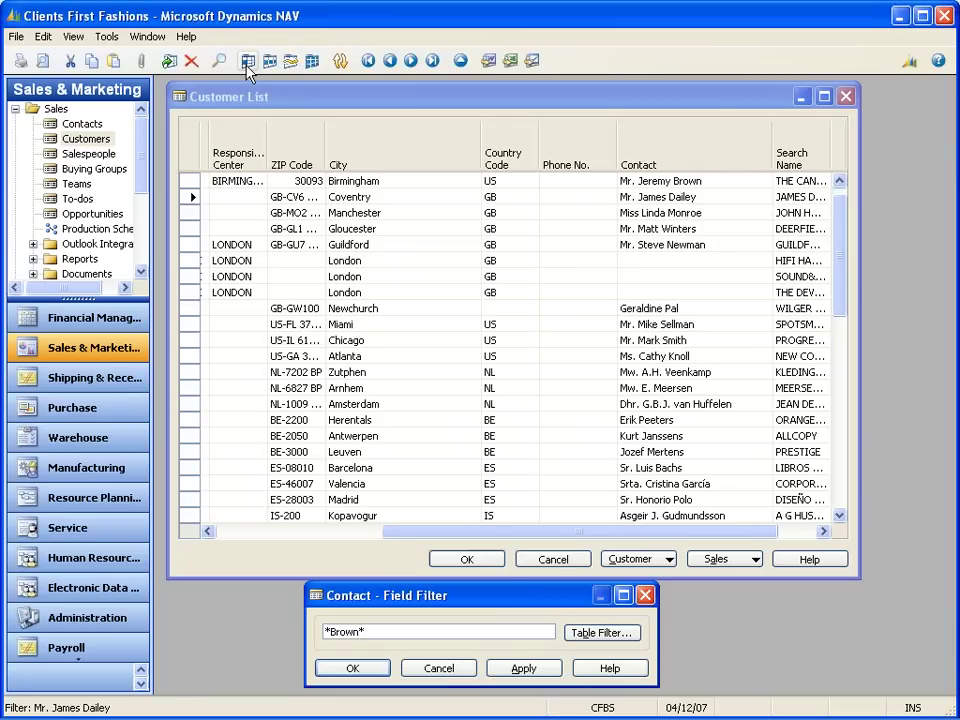
pyautogui.press('Return')
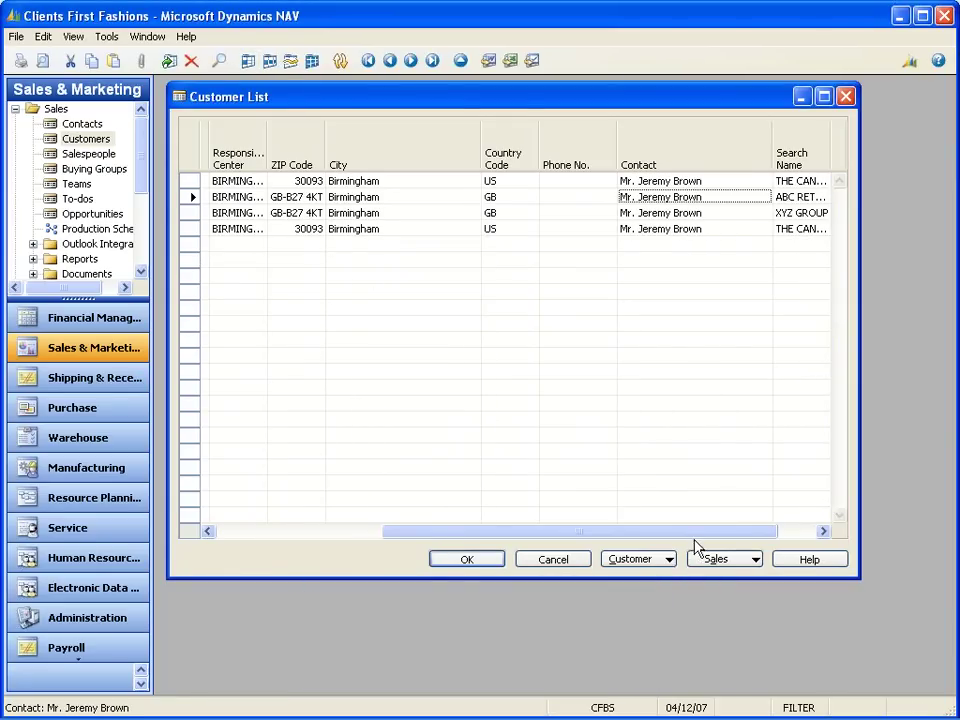
# - Widen the Search Name column and review the search names and names of the filtered customers
pyautogui.click(806, 532)
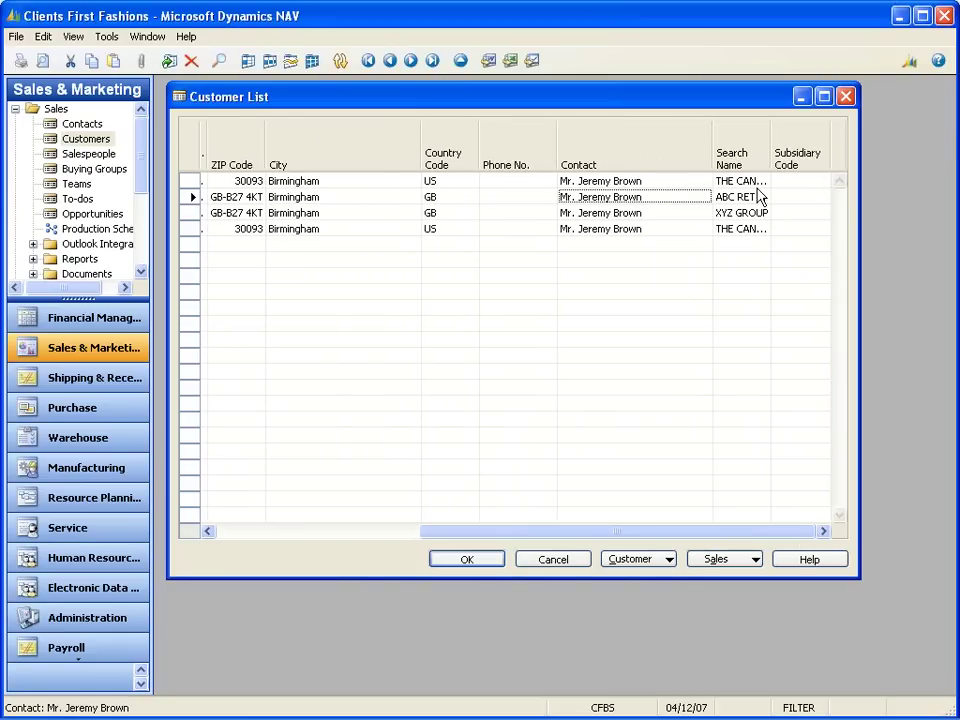
pyautogui.moveTo(771, 146); pyautogui.dragTo(805, 148)
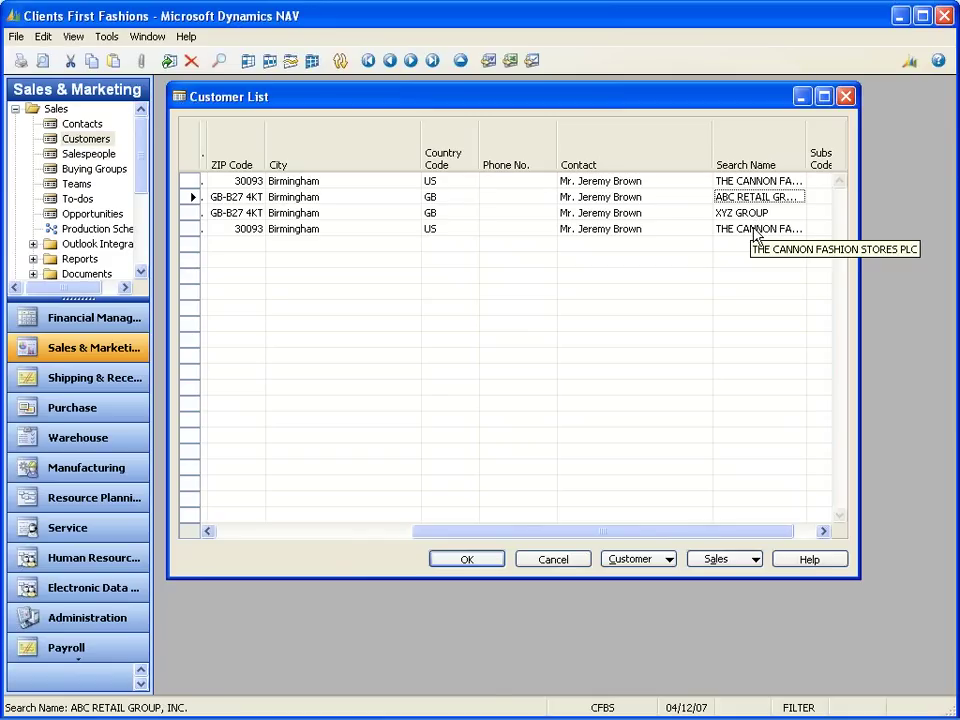
pyautogui.moveTo(590, 531); pyautogui.dragTo(307, 521)
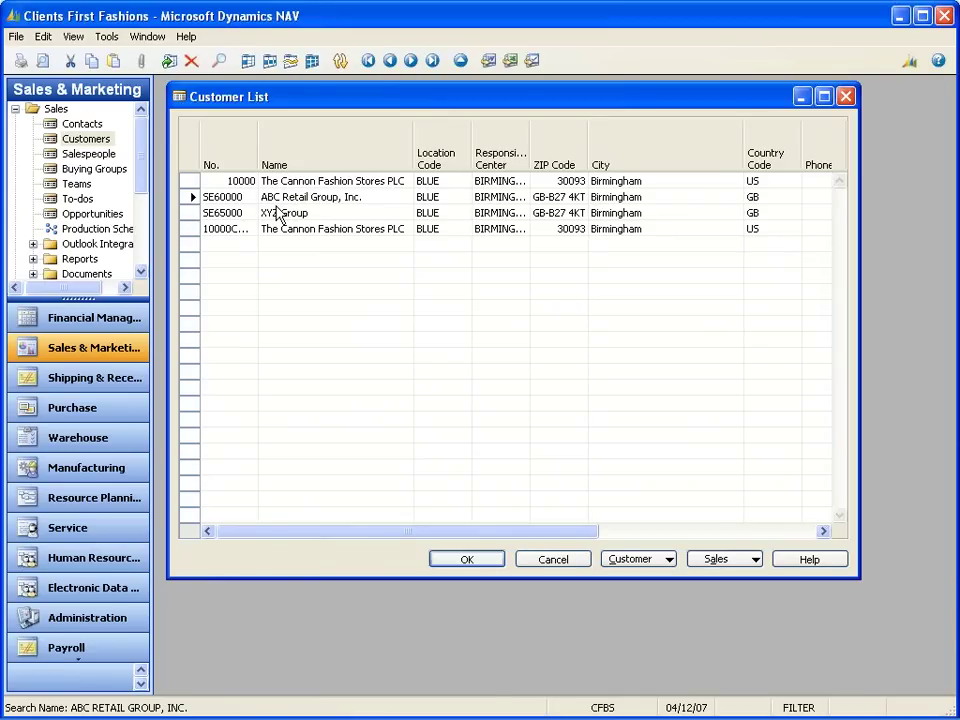
# - Clear the contact filter and filter the customer list by Location Code BLUE
pyautogui.click(311, 63)
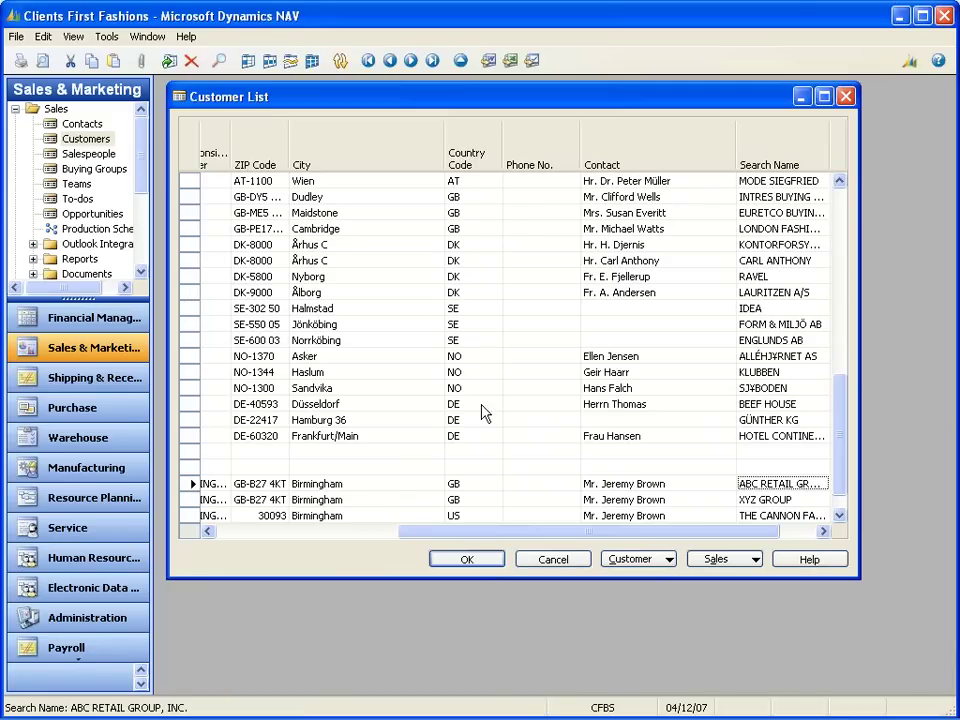
pyautogui.moveTo(587, 533); pyautogui.dragTo(354, 530)
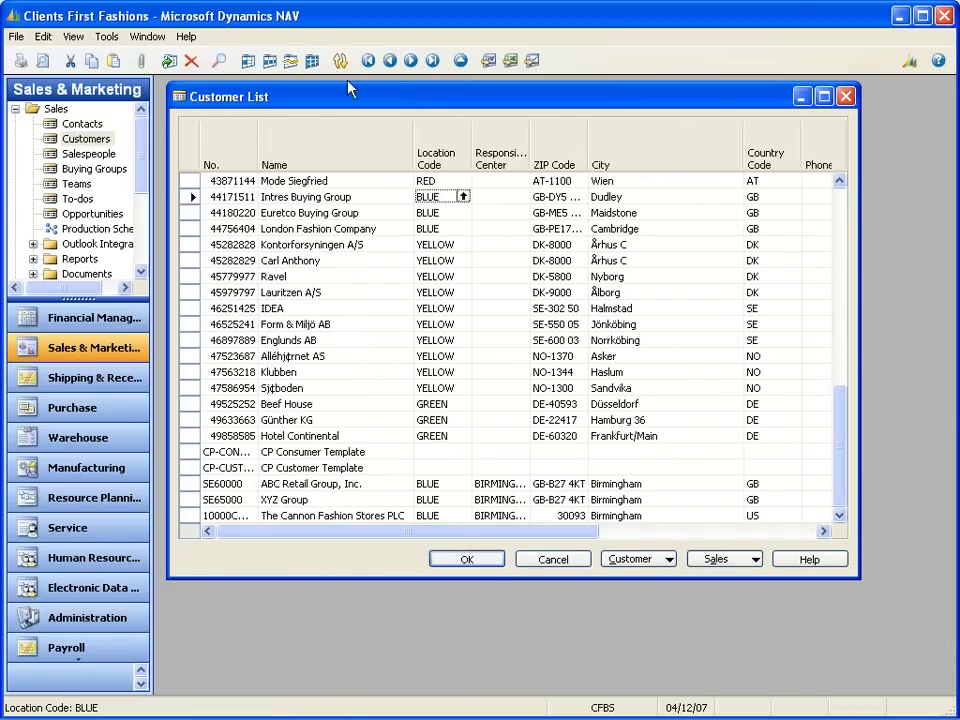
pyautogui.click(248, 62)
pyautogui.press('Return')
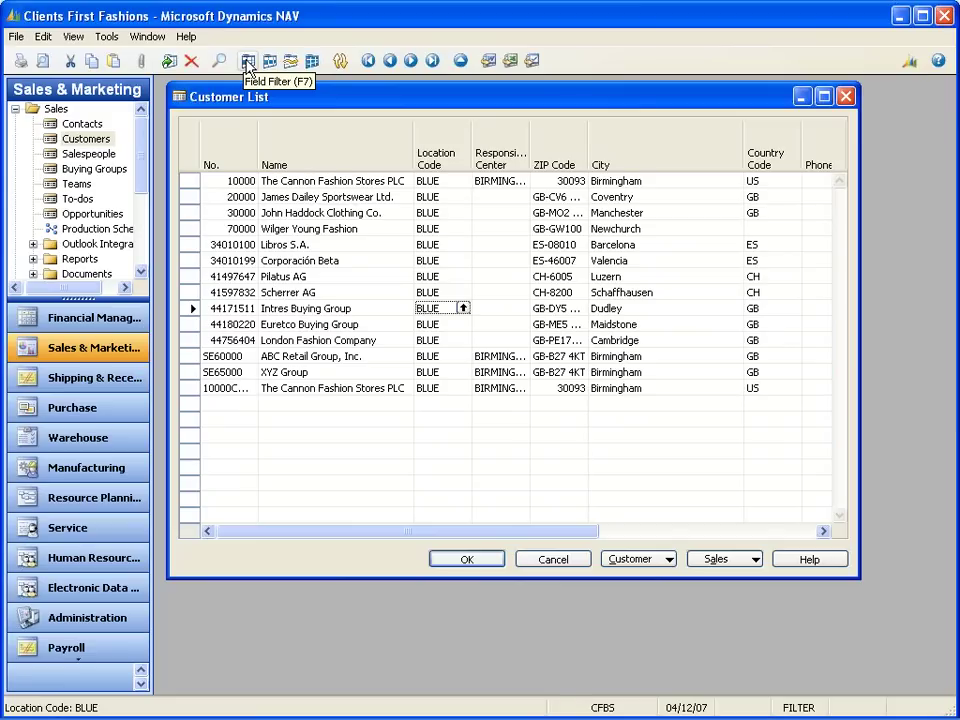
# - Look across the filtered customer list's columns beyond Location Code and back to No
pyautogui.press('Tab')
pyautogui.press('Tab')
pyautogui.press('Tab')
pyautogui.press('Tab')
pyautogui.press('Tab')
pyautogui.press('Tab')
pyautogui.press('Tab')
pyautogui.press('Tab')
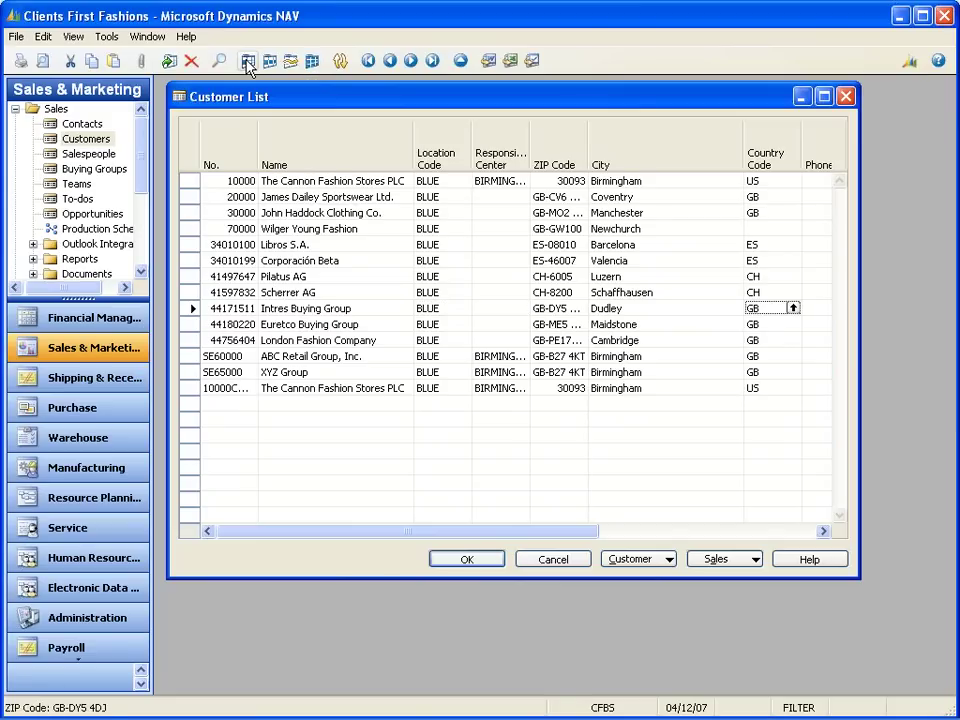
pyautogui.hotkey('shift', 'Tab')
pyautogui.hotkey('shift', 'Tab')
pyautogui.hotkey('shift', 'Tab')
pyautogui.hotkey('shift', 'Tab')
pyautogui.hotkey('shift', 'Tab')
pyautogui.hotkey('shift', 'Tab')
pyautogui.hotkey('shift', 'Tab')
pyautogui.hotkey('shift', 'Tab')
pyautogui.hotkey('shift', 'Tab')
pyautogui.hotkey('shift', 'Tab')
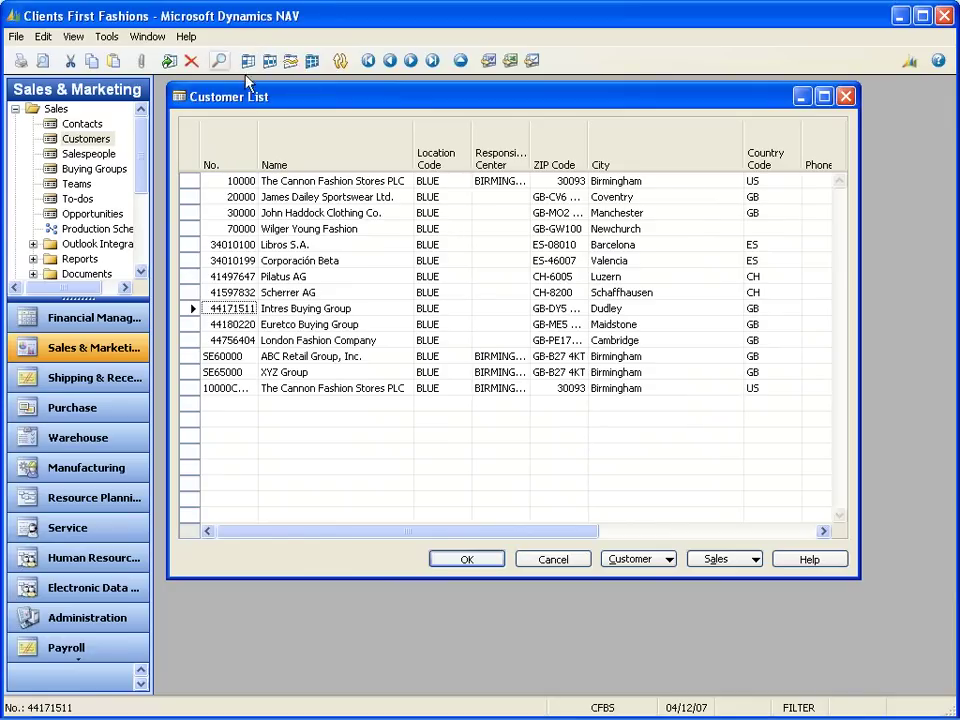
# - Add a table filter for Salesperson Code JR alongside Location Code BLUE and recheck the applied filter conditions
pyautogui.click(270, 61)
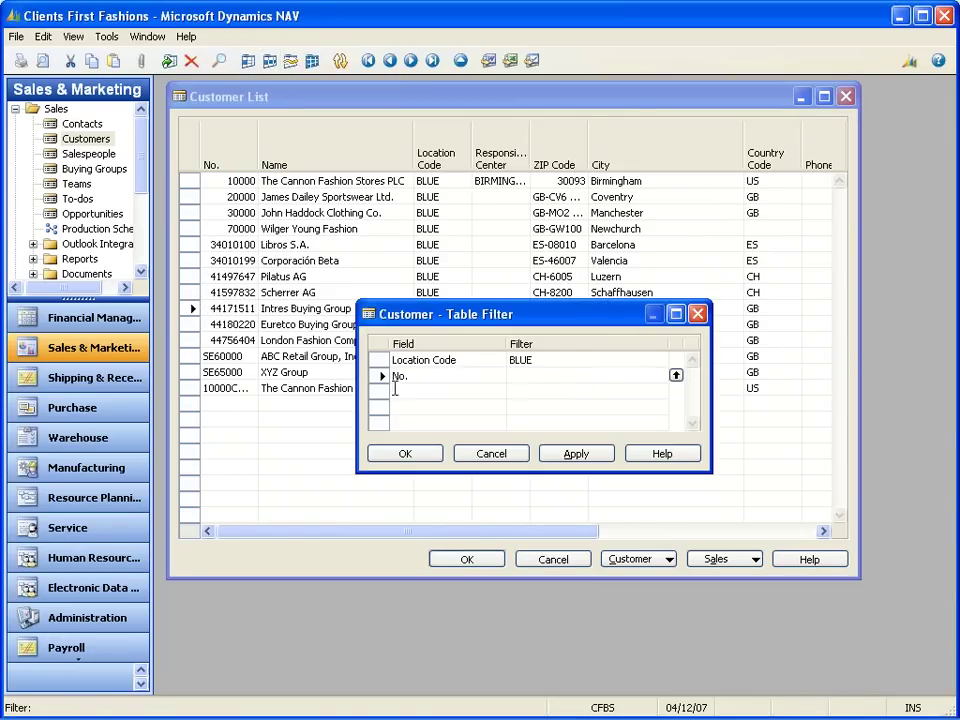
pyautogui.click(396, 389)
pyautogui.write('salesp')
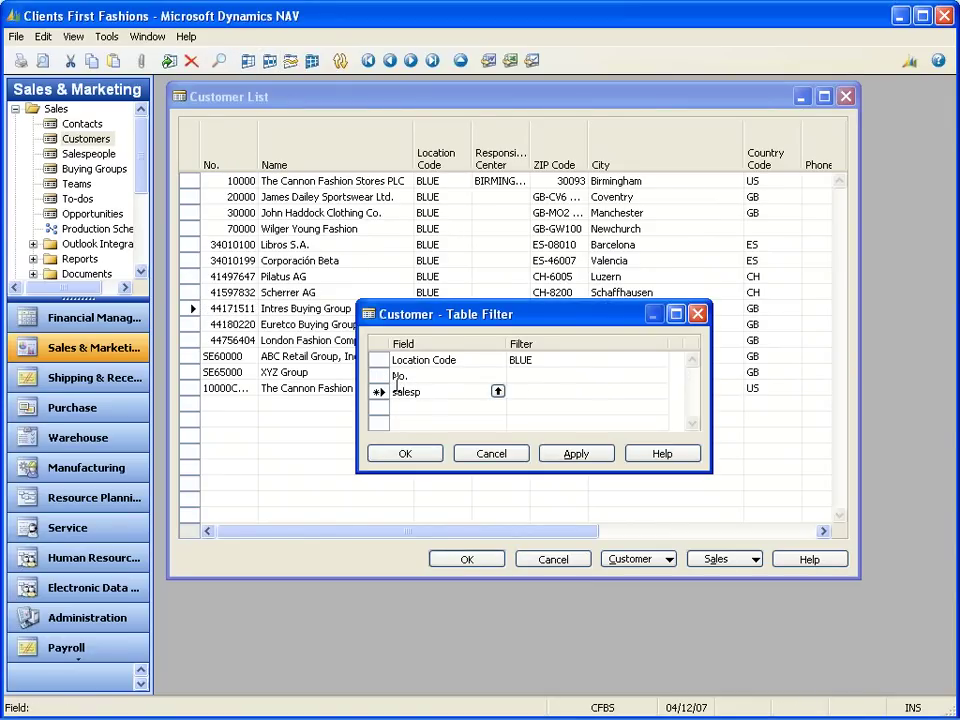
pyautogui.press('Tab')
pyautogui.write('ps')
pyautogui.click(407, 454)
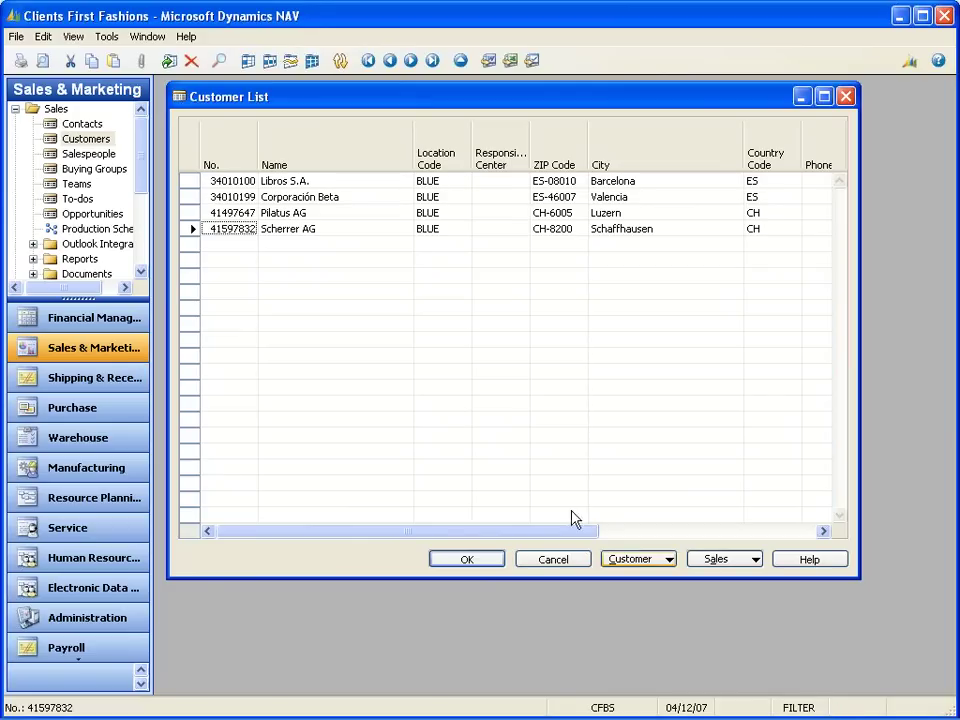
pyautogui.click(269, 60)
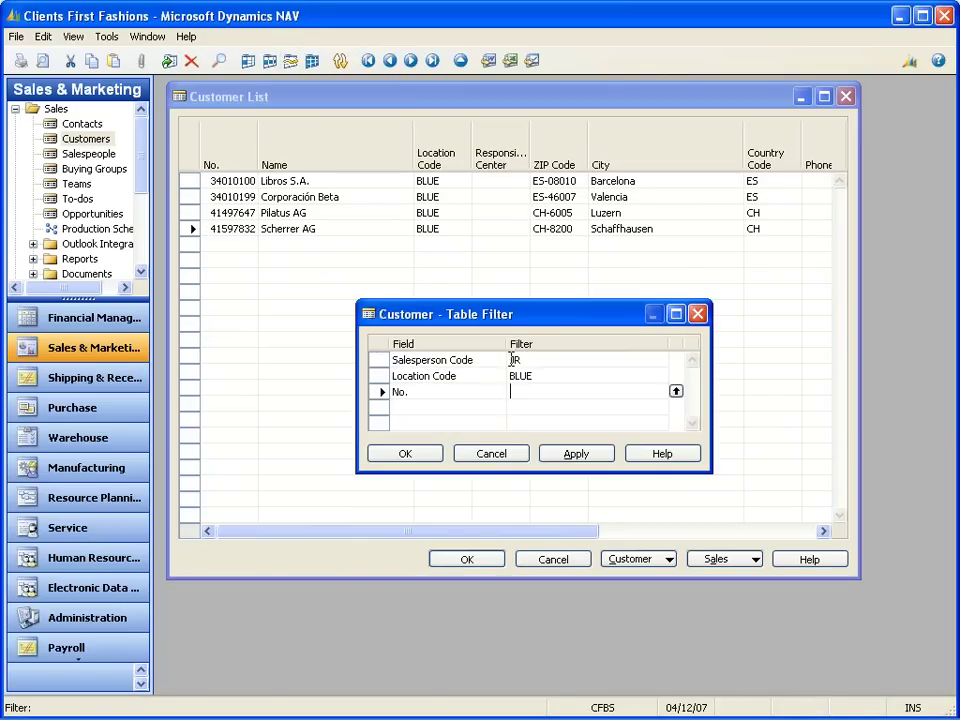
pyautogui.click(698, 316)
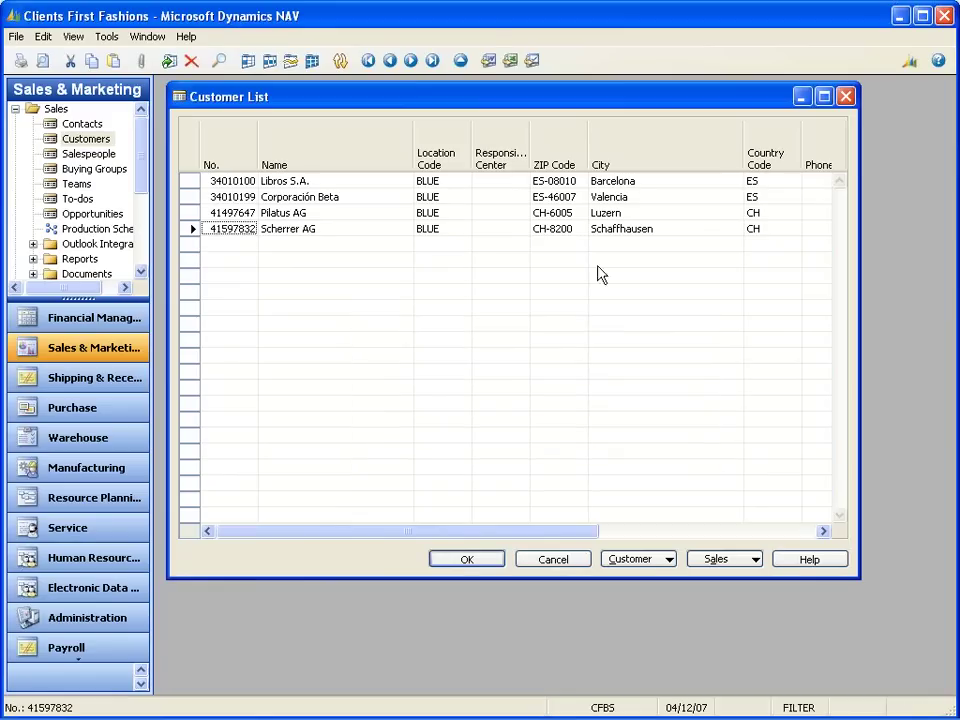
# - Remove all filters from the customer list and return to its first customer
pyautogui.click(313, 61)
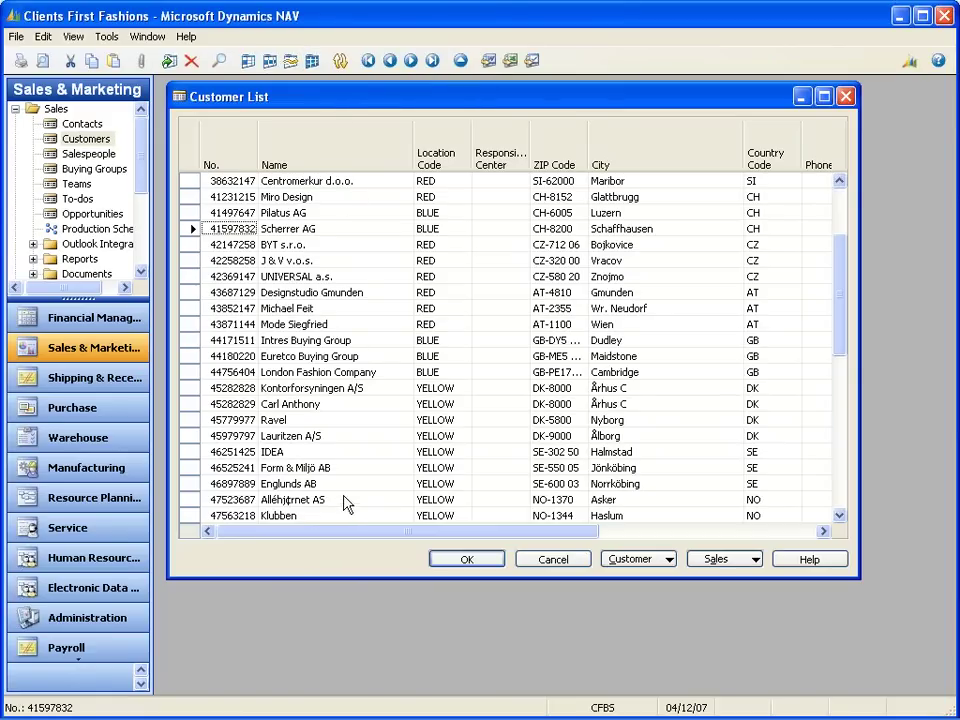
pyautogui.scroll(4, 343, 502)
pyautogui.scroll(15, 343, 497)
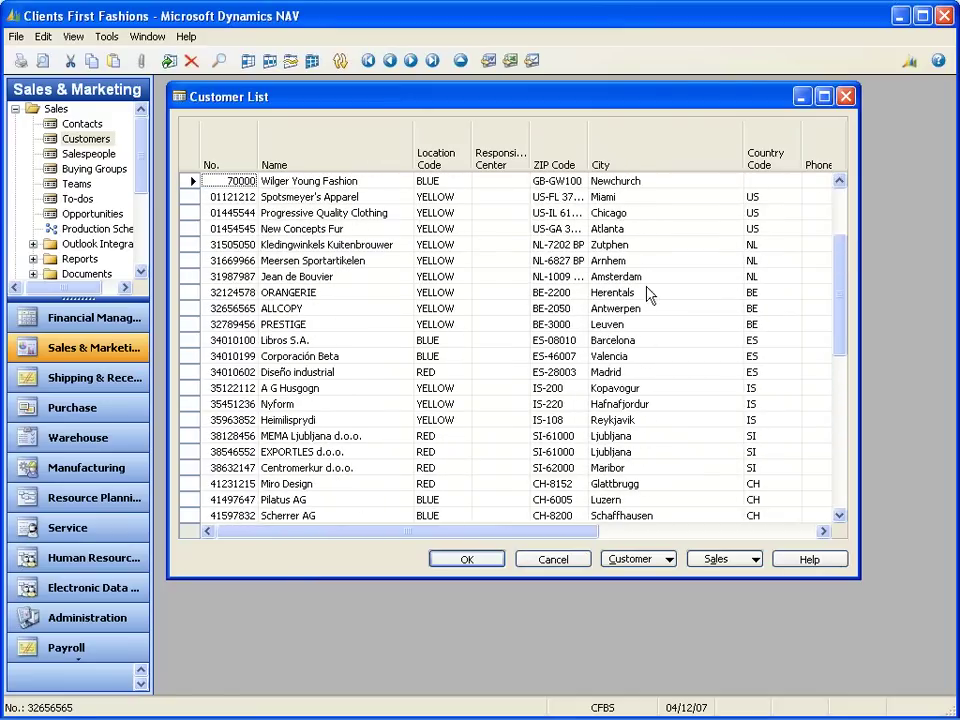
pyautogui.moveTo(840, 257); pyautogui.dragTo(836, 180)
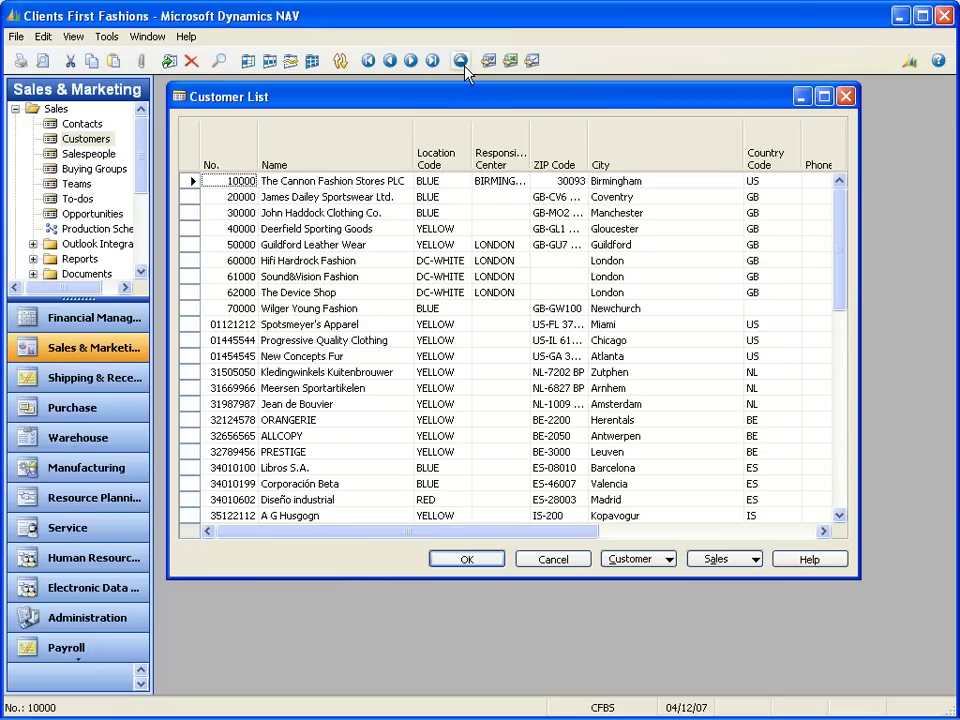
# - Sort the customer list by Search Name in ascending order and check the resulting order of the names
pyautogui.click(340, 64)
pyautogui.click(330, 566)
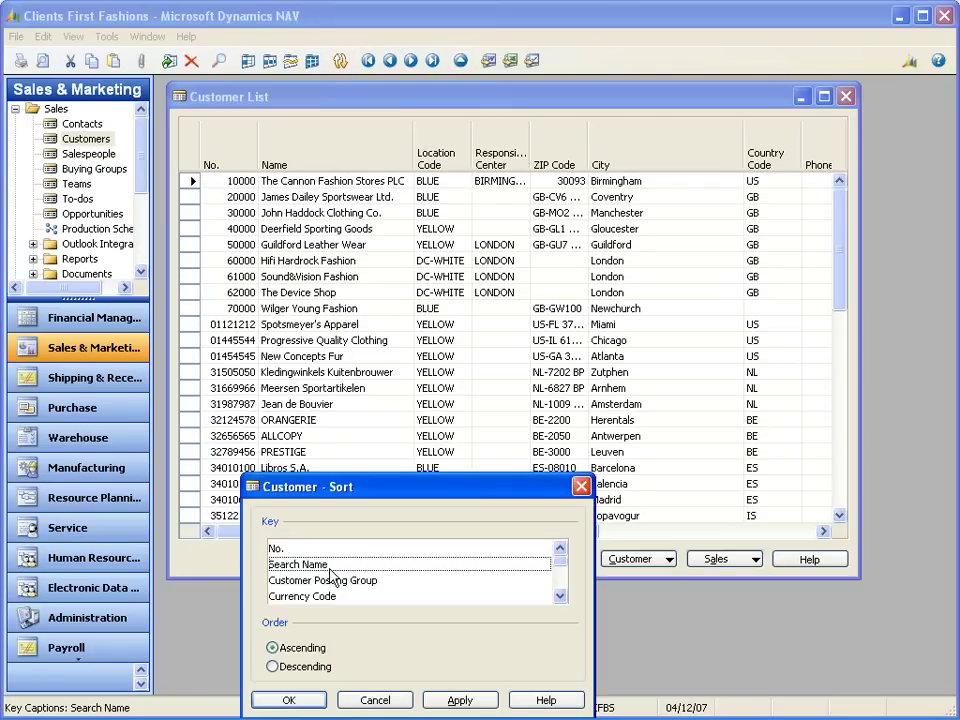
pyautogui.press('Return')
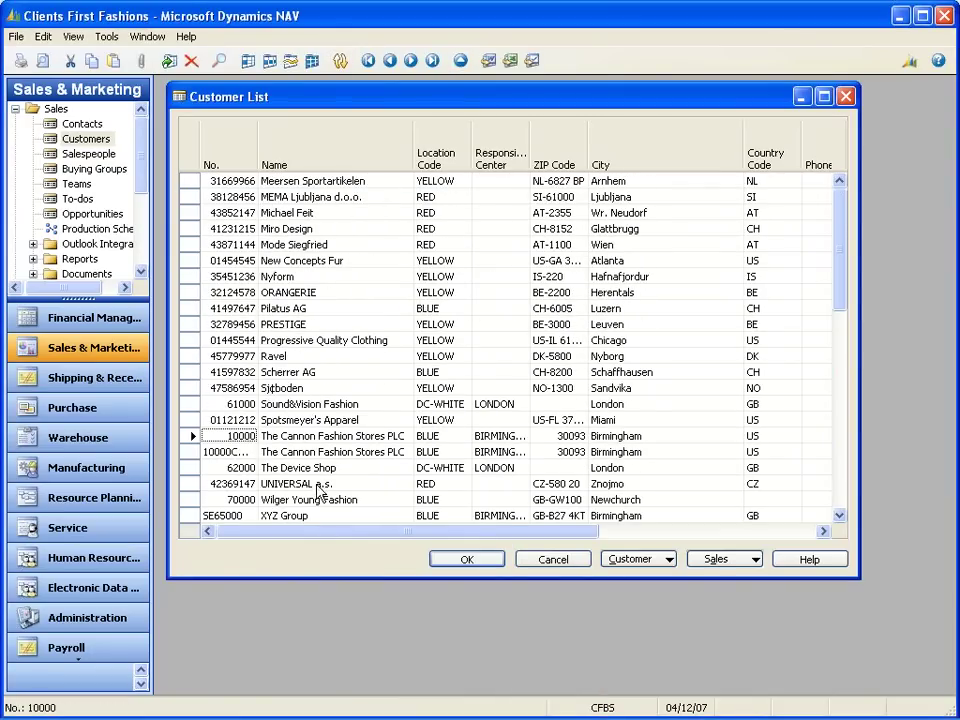
pyautogui.click(285, 292)
pyautogui.click(282, 229)
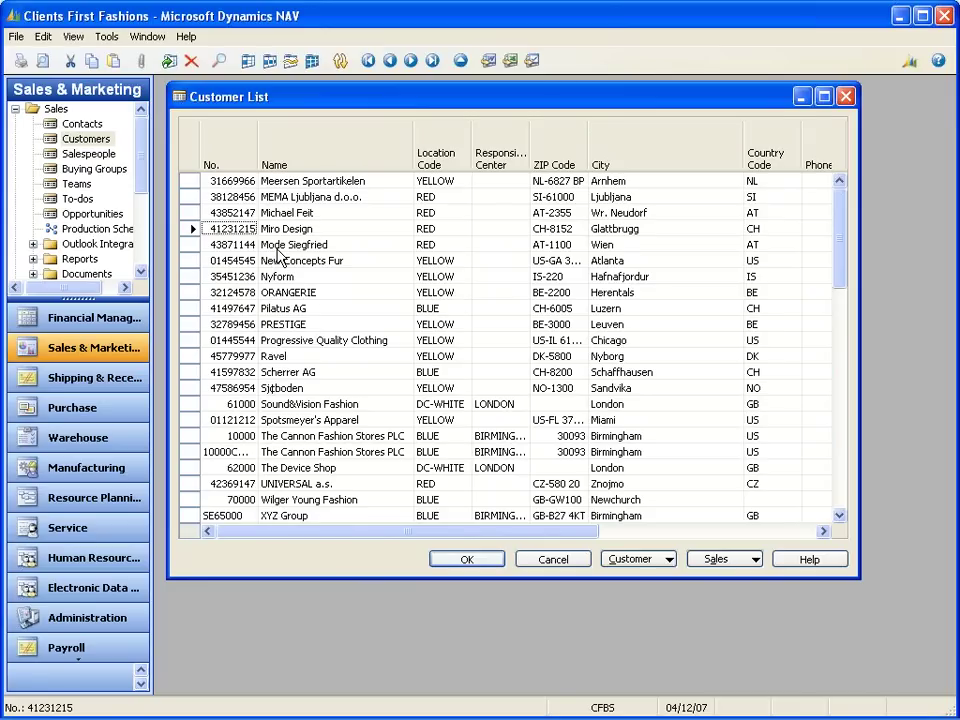
# - Return to the customer card's General section and drill down from Balance ($) into the customer ledger entries
pyautogui.press('Escape')
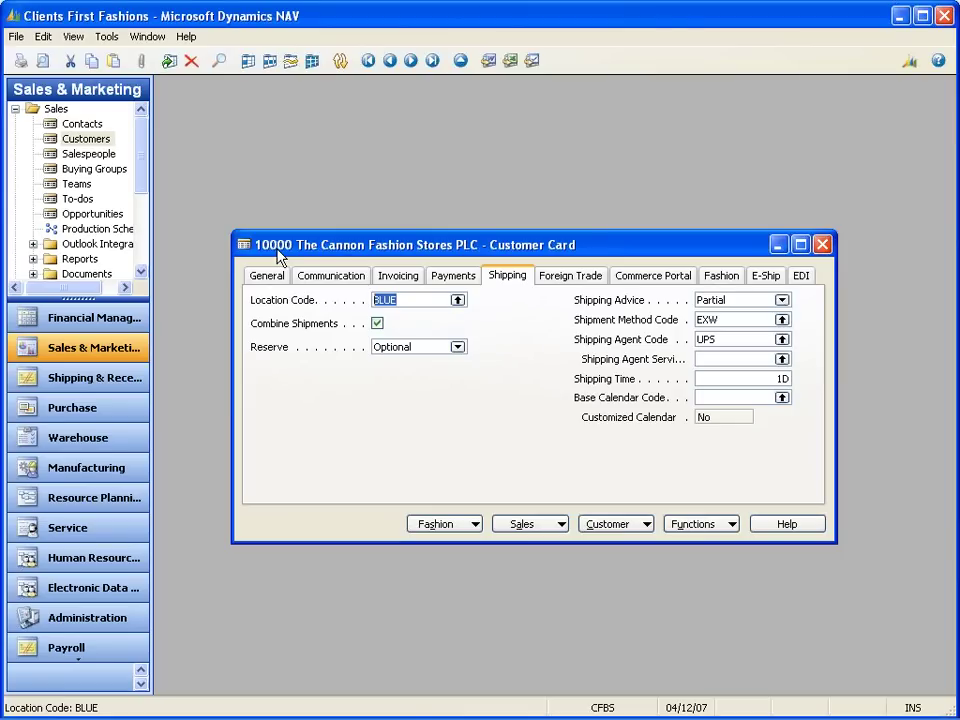
pyautogui.click(267, 280)
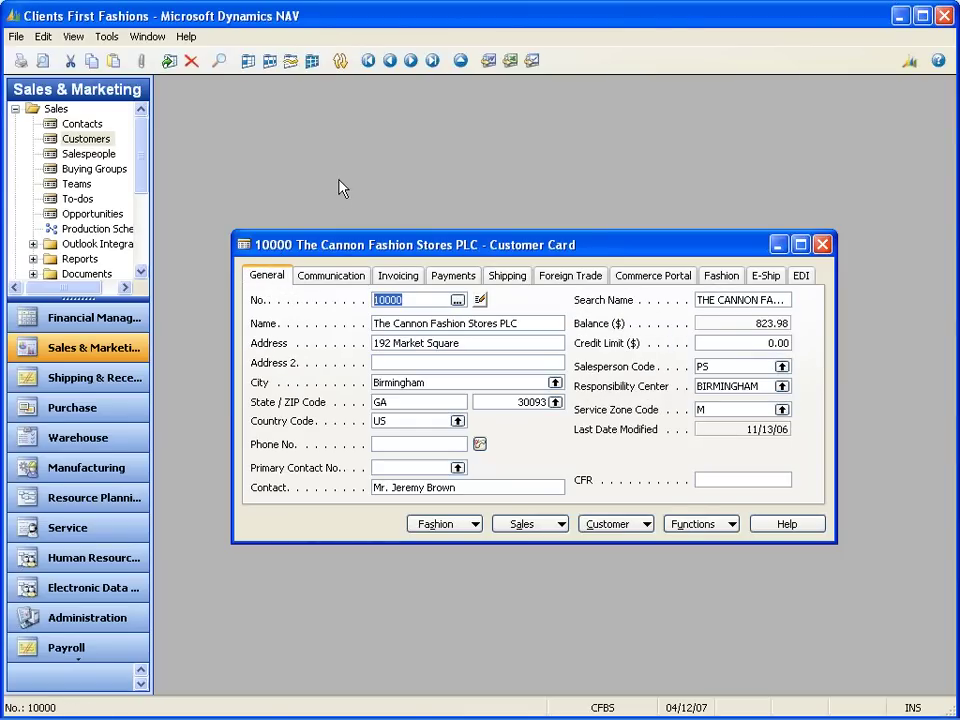
pyautogui.click(738, 324)
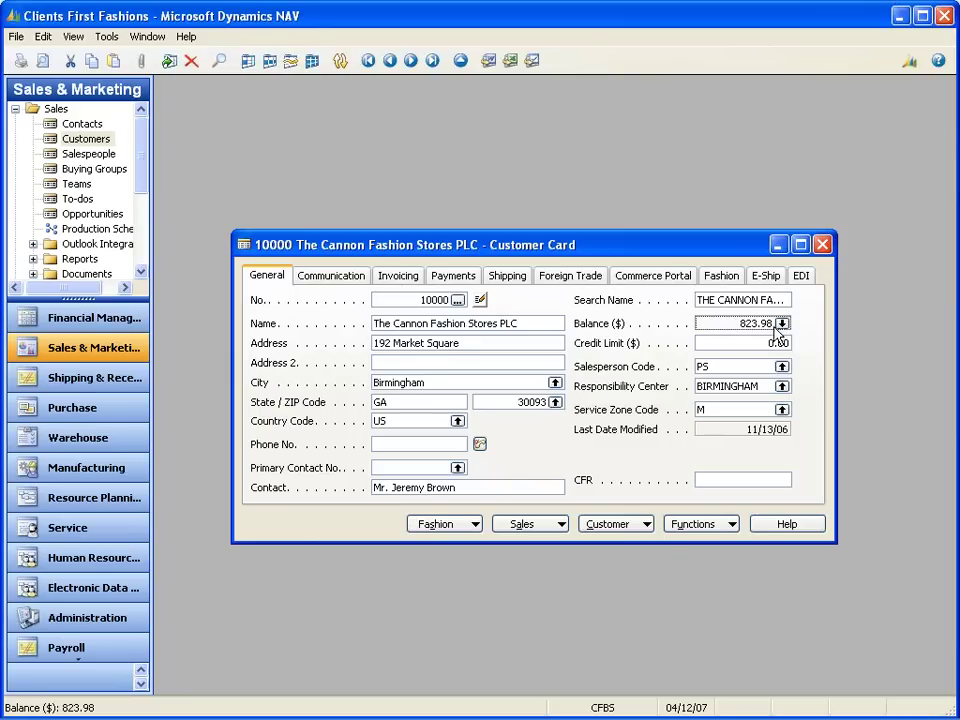
pyautogui.click(781, 323)
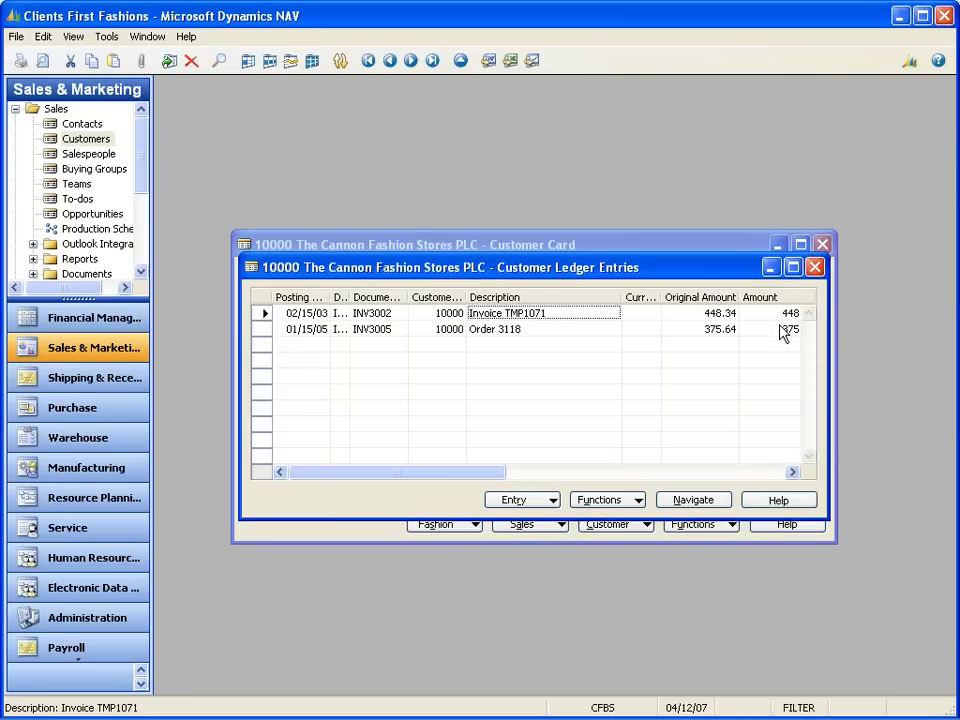
# - Place the ledger entries below the card's balance, look across their amount and due date columns, and widen the document type column
pyautogui.moveTo(650, 267); pyautogui.dragTo(647, 365)
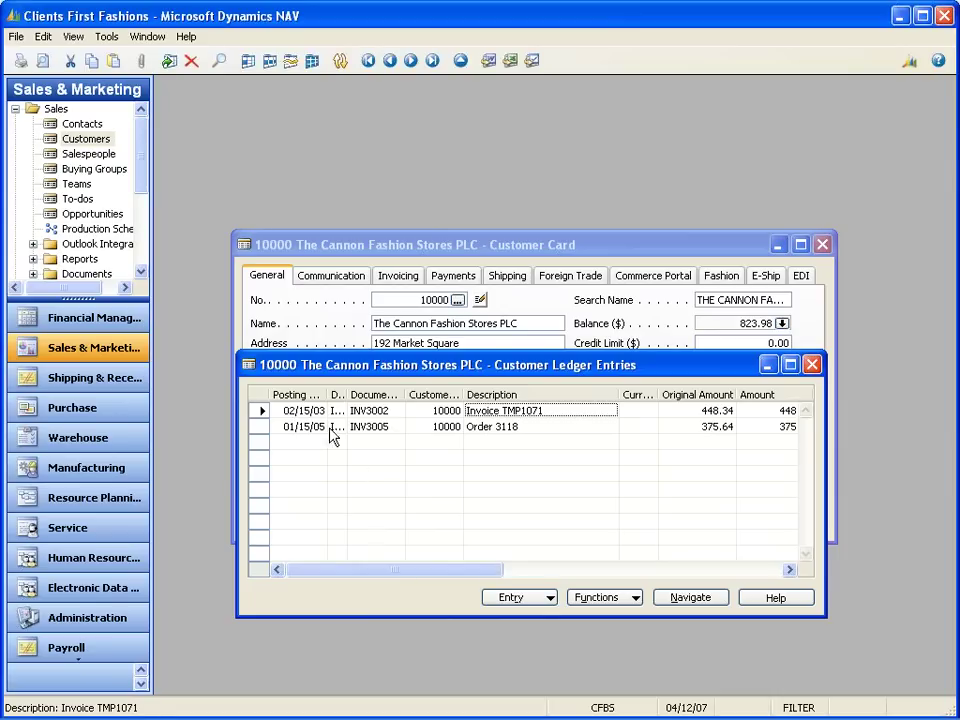
pyautogui.moveTo(343, 578); pyautogui.dragTo(468, 560)
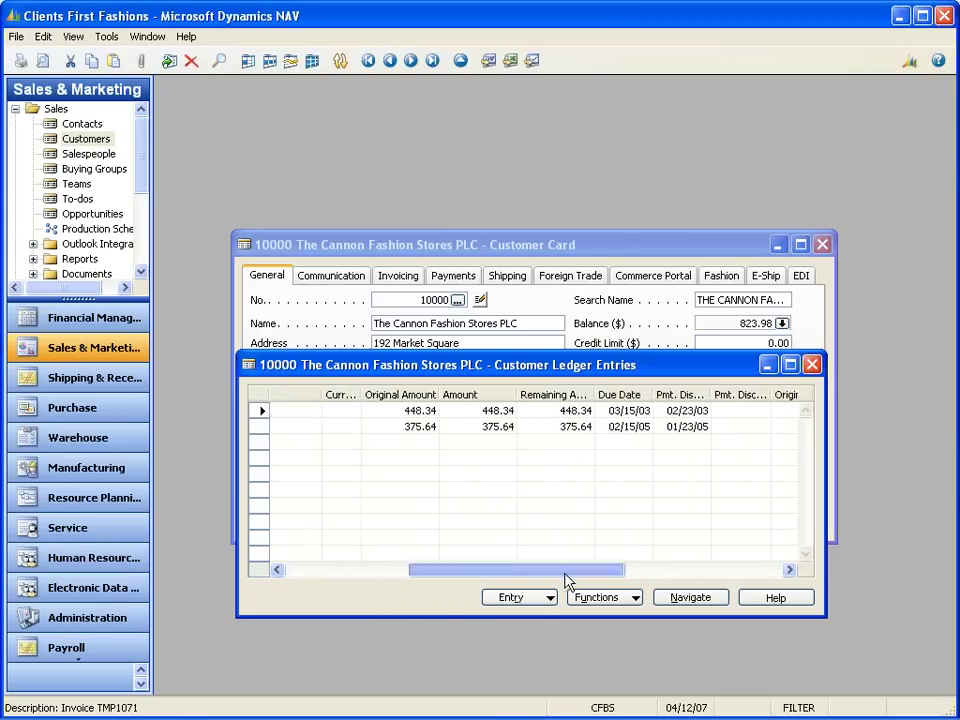
pyautogui.moveTo(568, 579); pyautogui.dragTo(390, 570)
pyautogui.moveTo(349, 394); pyautogui.dragTo(397, 394)
# - Run Navigate on the 01/15/05 invoice entry and look at its External and General search criteria
pyautogui.click(540, 428)
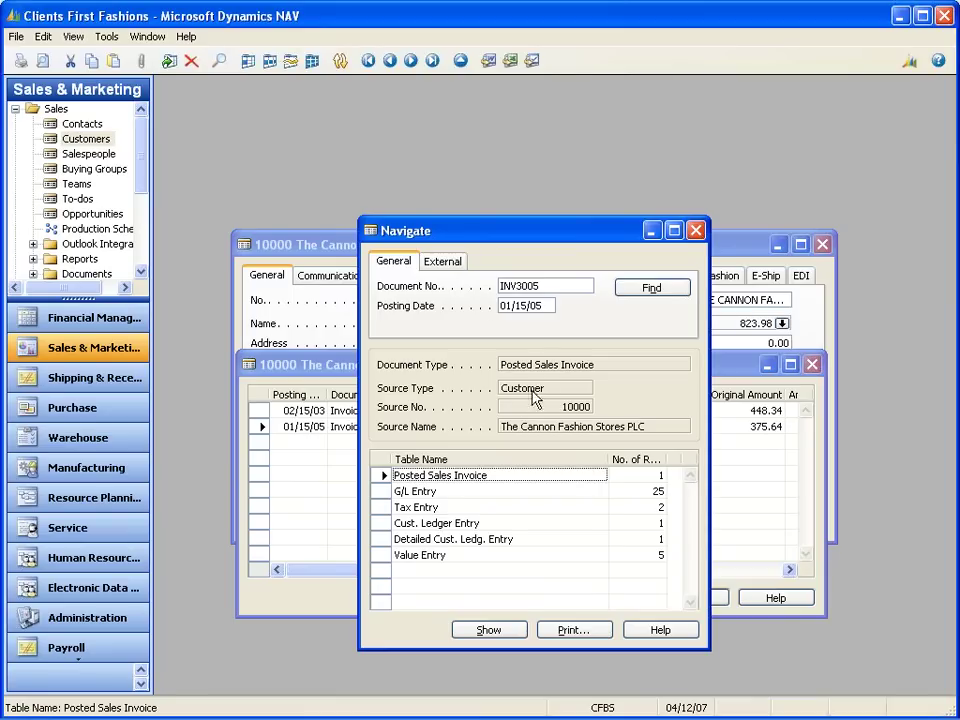
pyautogui.click(438, 266)
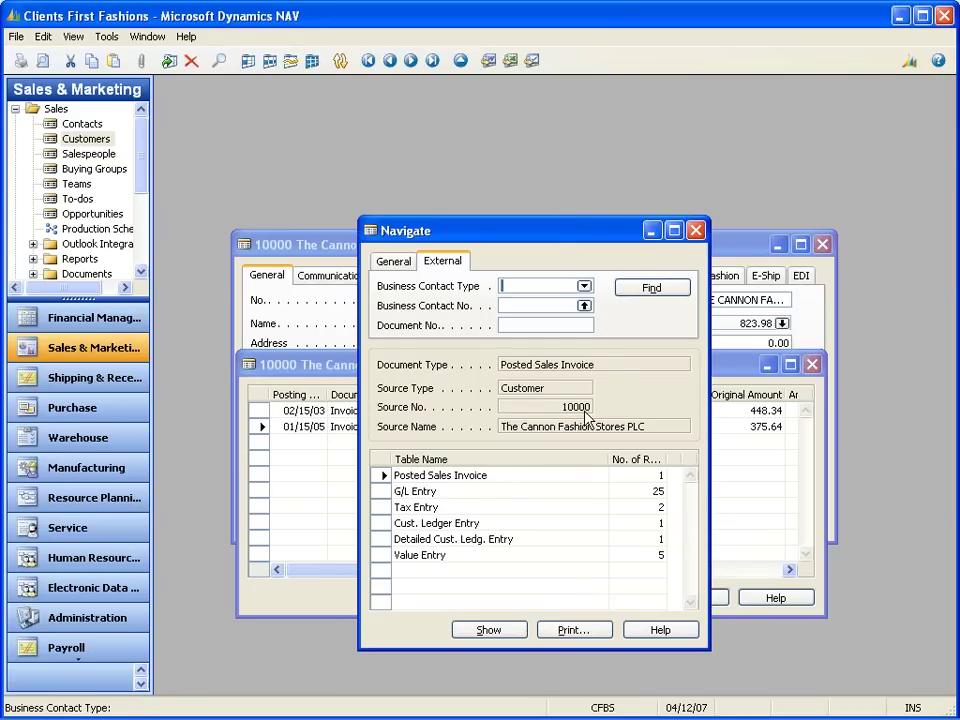
pyautogui.click(392, 261)
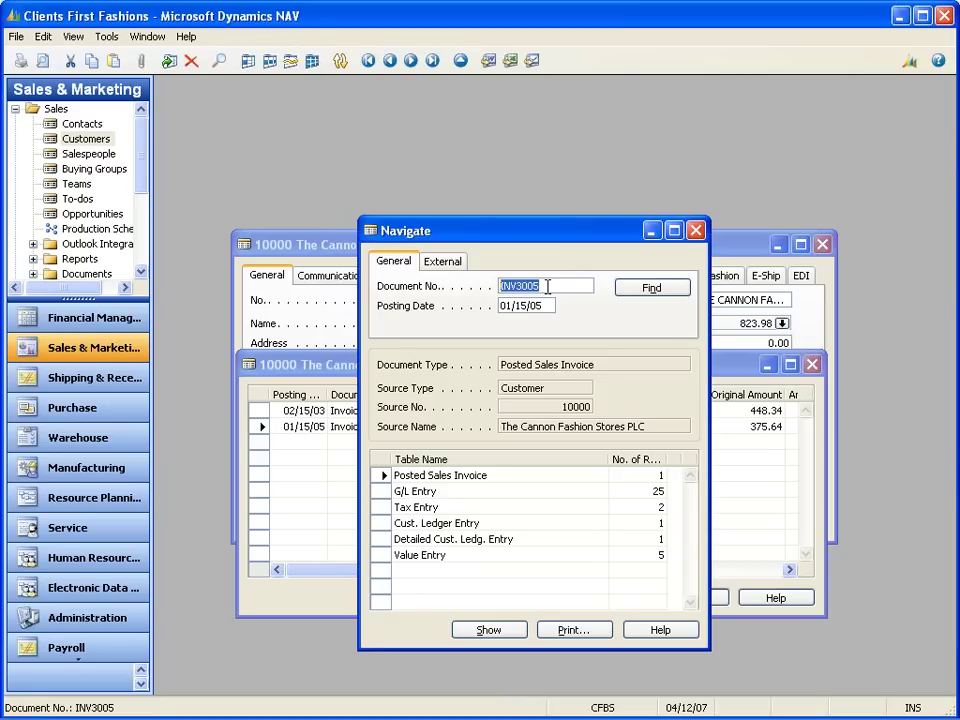
# - Review the related record tables for the invoice, from Posted Sales Invoice and G/L Entry through to Value Entry
pyautogui.click(479, 479)
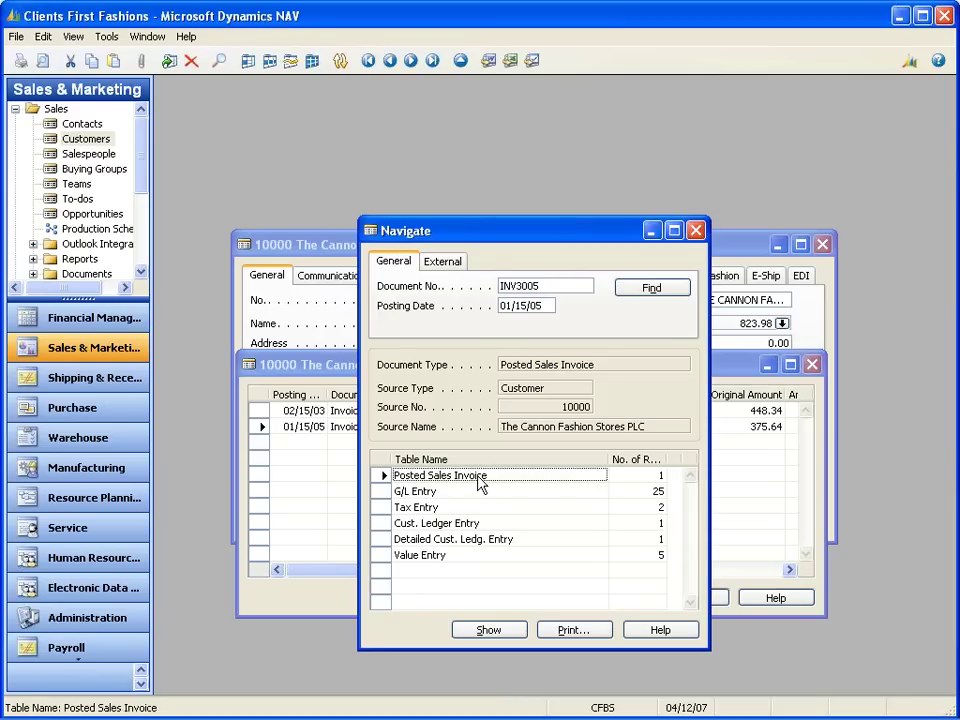
pyautogui.click(468, 492)
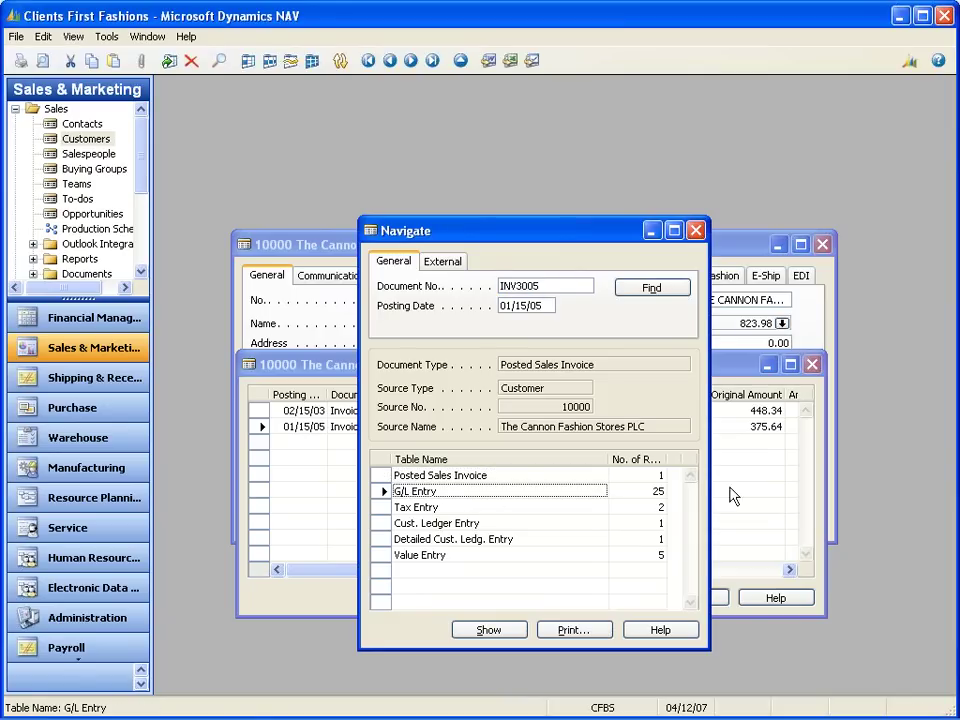
pyautogui.click(652, 508)
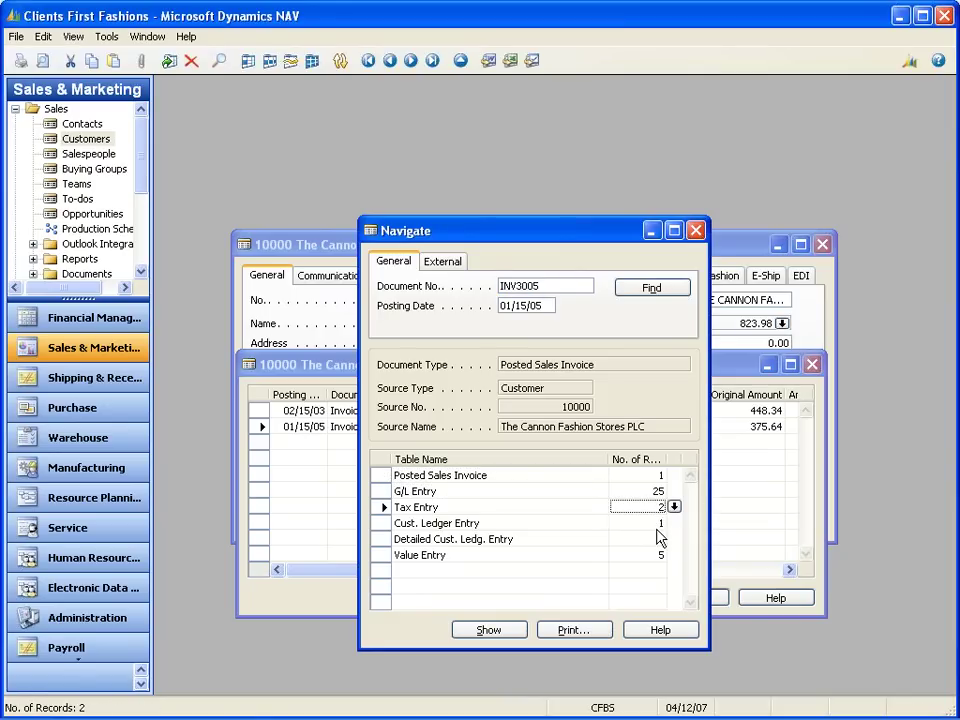
pyautogui.click(659, 522)
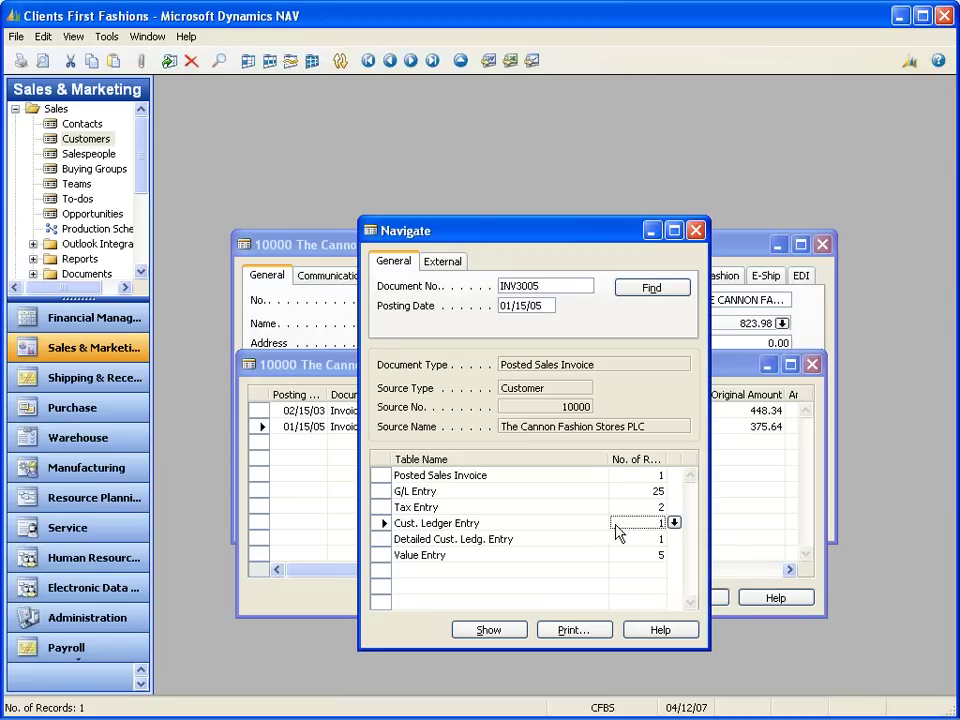
pyautogui.click(639, 556)
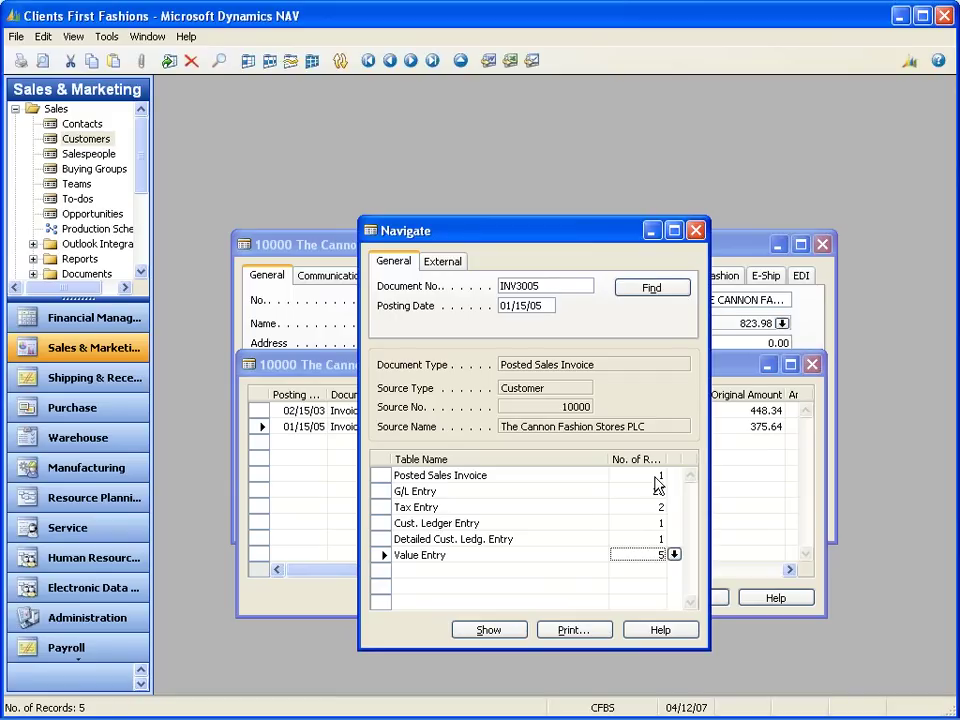
# - Drill down into the Posted Sales Invoice record and examine its T-shirt and UPS freight lines across the columns
pyautogui.hotkey('ctrl', 'Home')
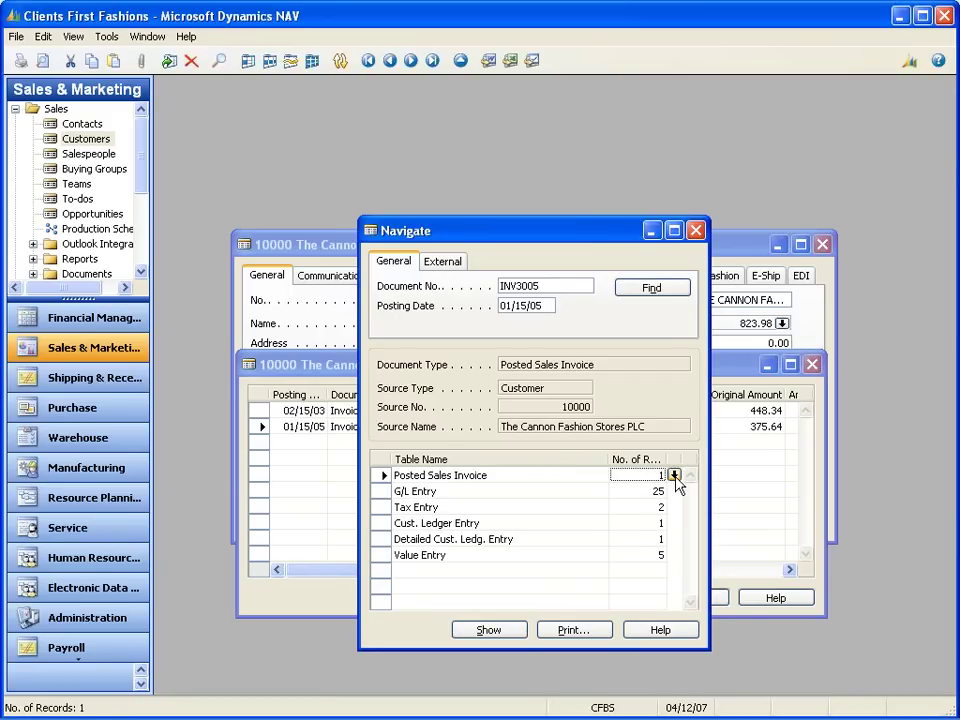
pyautogui.click(675, 476)
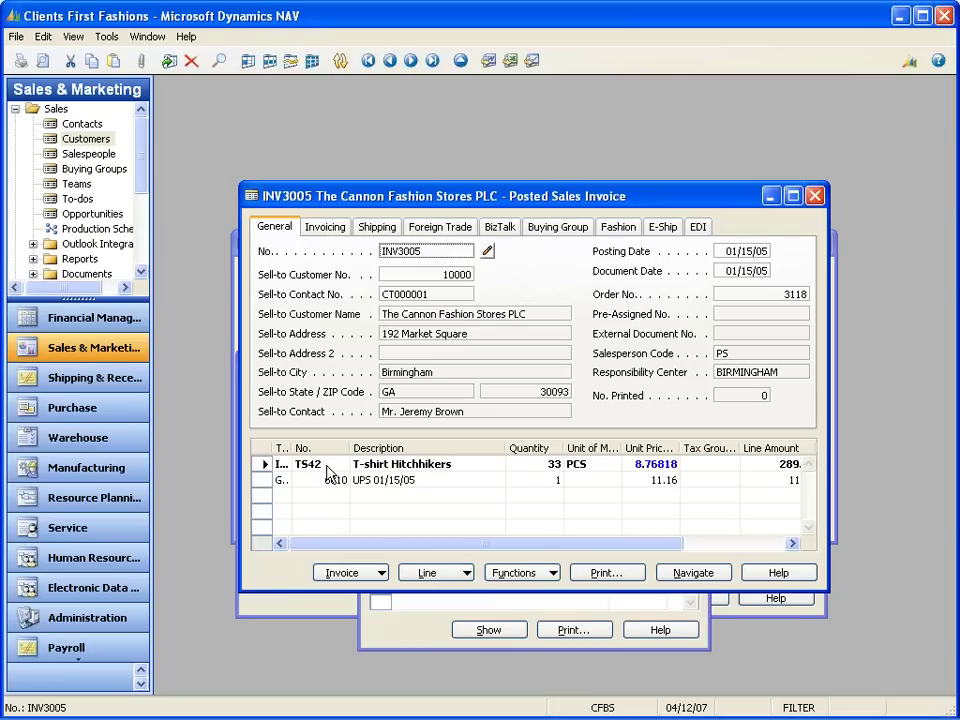
pyautogui.click(720, 551)
pyautogui.moveTo(727, 552); pyautogui.dragTo(568, 538)
pyautogui.click(467, 482)
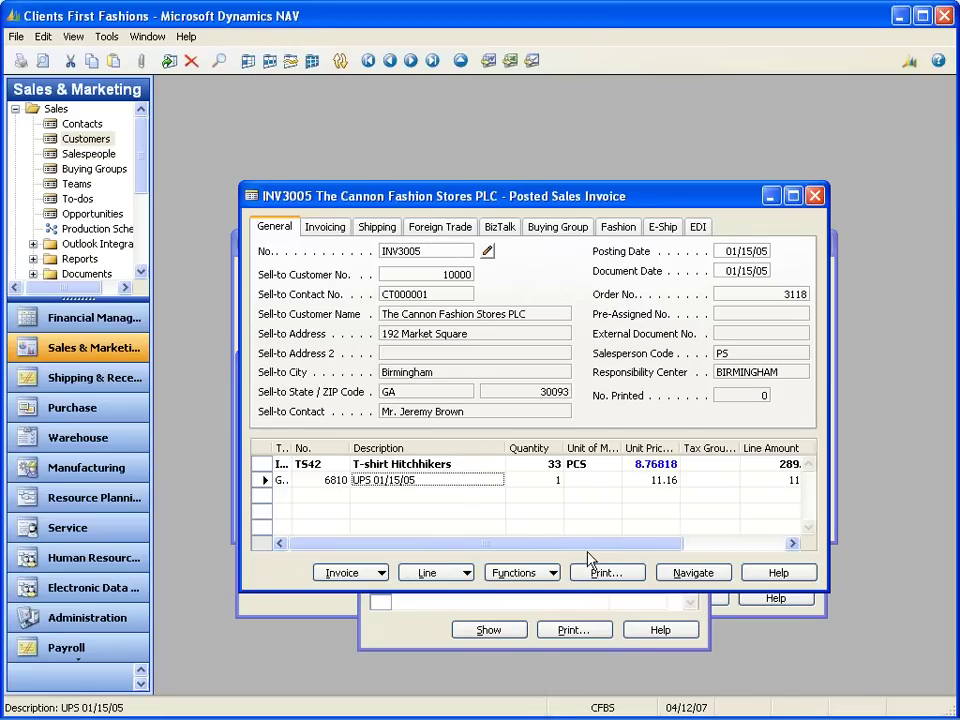
pyautogui.moveTo(591, 557); pyautogui.dragTo(681, 551)
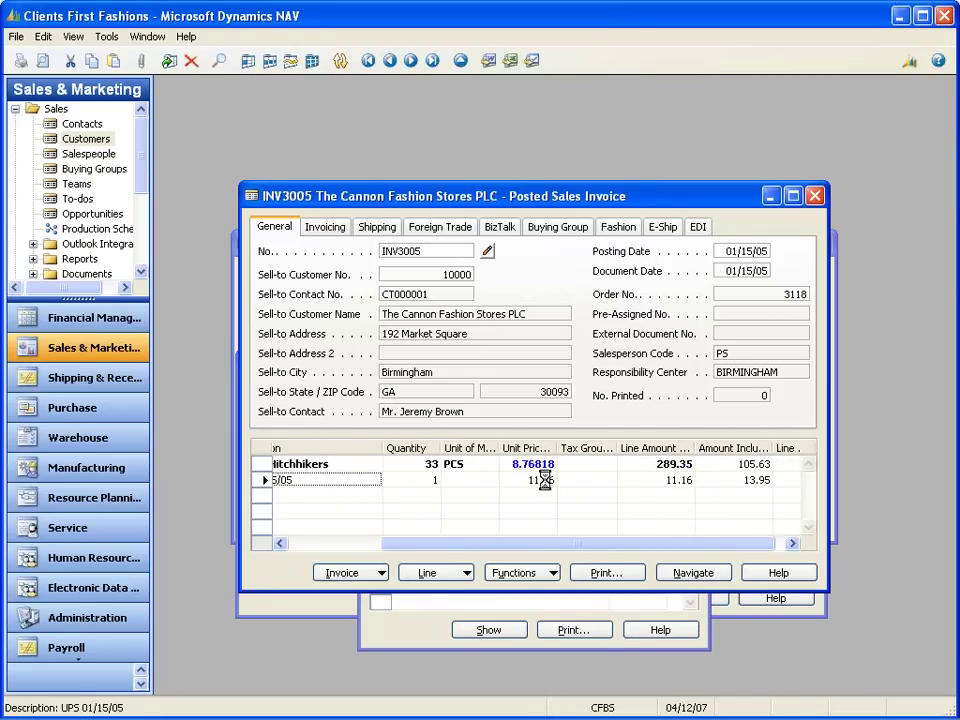
# - Examine the Sales, Cost and Profit figures in the posted invoice's statistics, and close the statistics
pyautogui.press('F9')
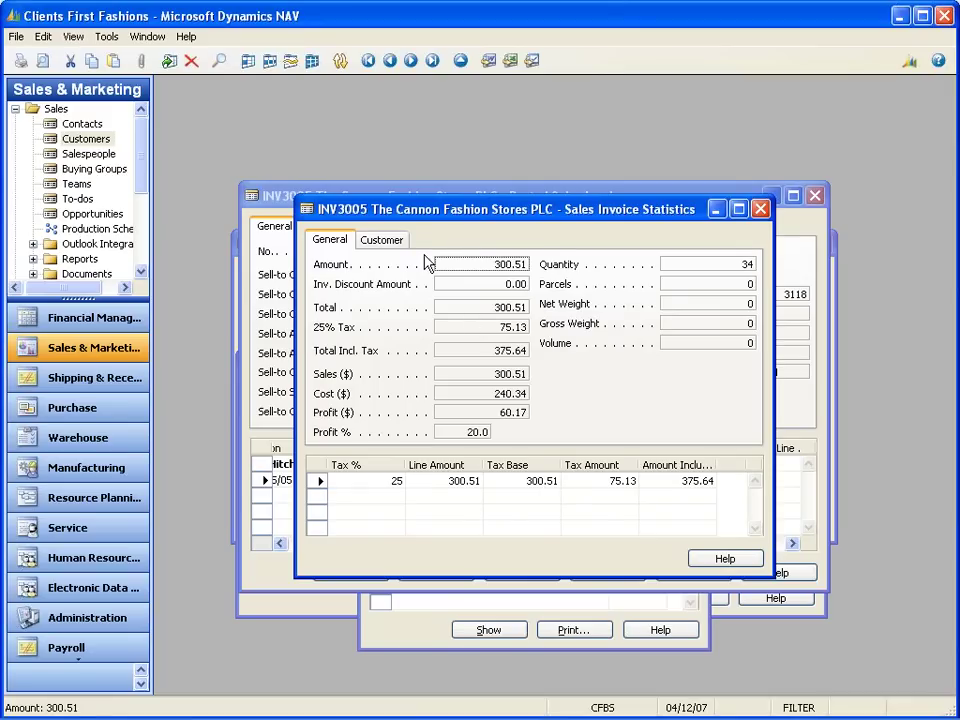
pyautogui.moveTo(568, 208); pyautogui.dragTo(564, 202)
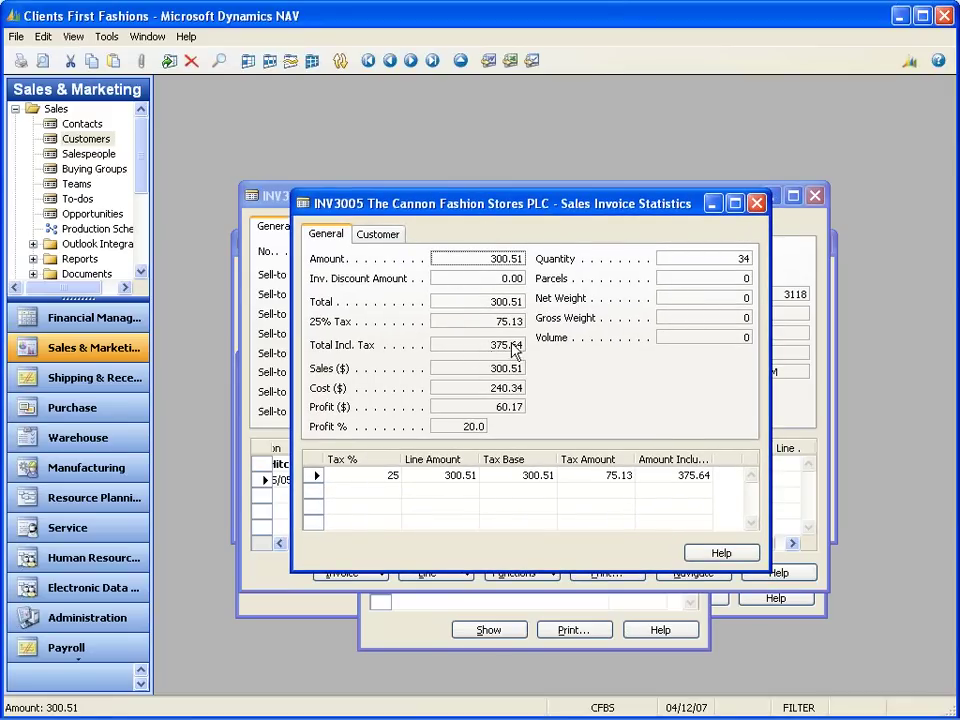
pyautogui.click(501, 370)
pyautogui.click(503, 389)
pyautogui.click(507, 408)
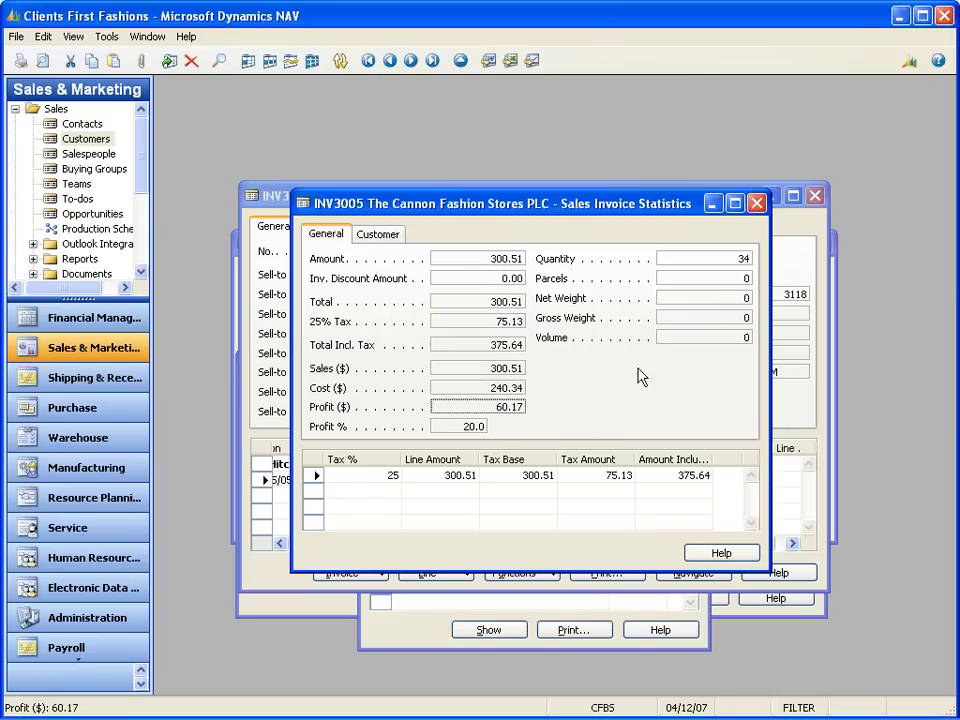
pyautogui.click(758, 206)
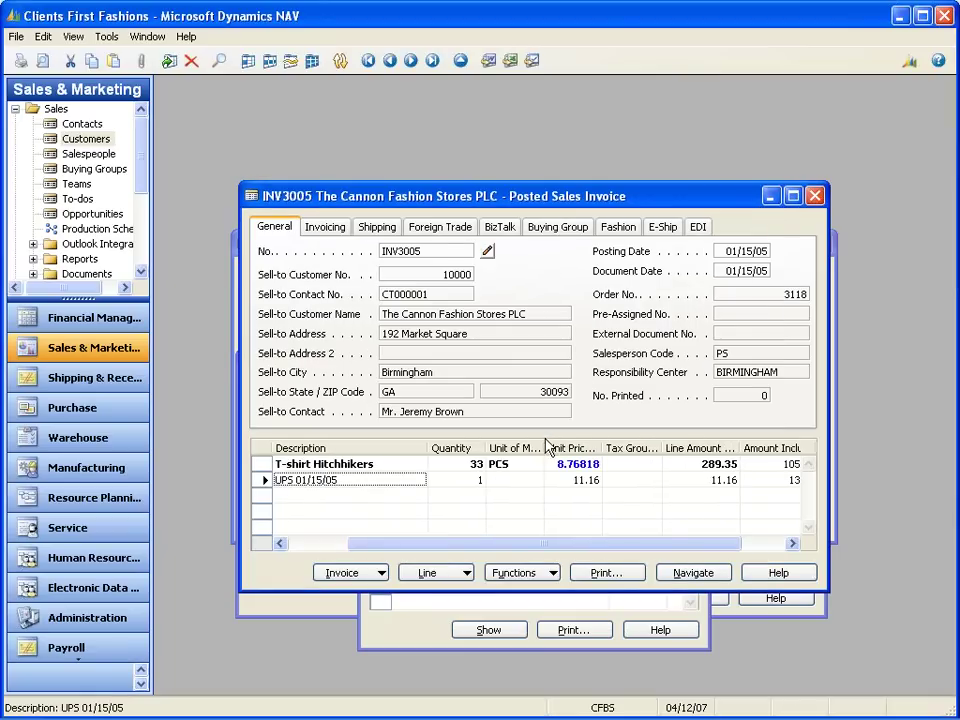
# - Open the Sales Invoice Matrix for the T-shirt Hitchhikers line and reposition it slightly lower
pyautogui.click(422, 466)
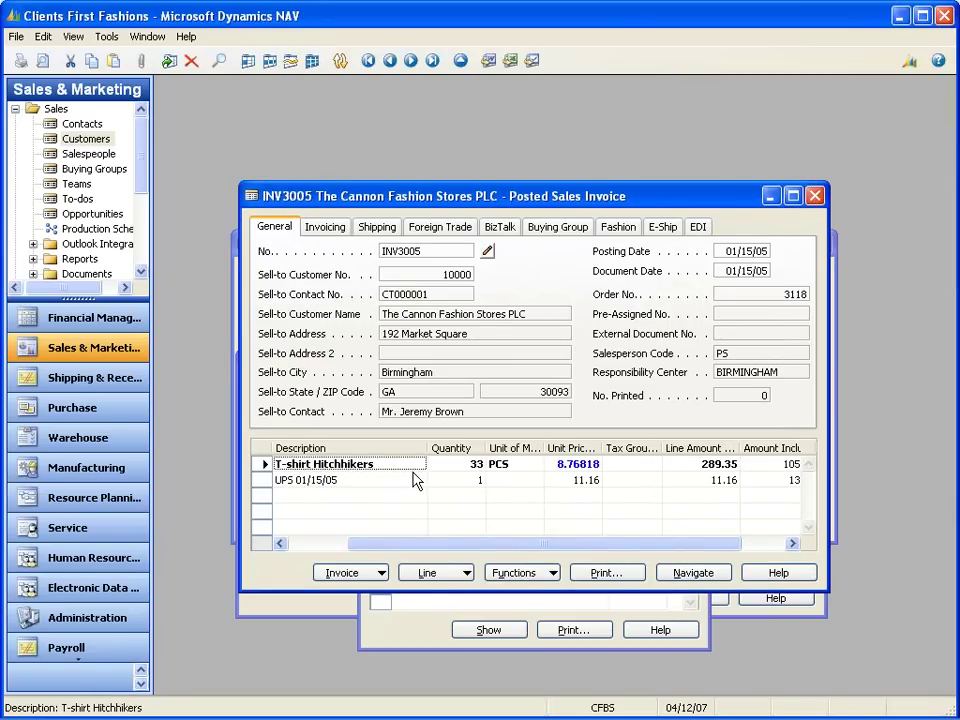
pyautogui.doubleClick(415, 478)
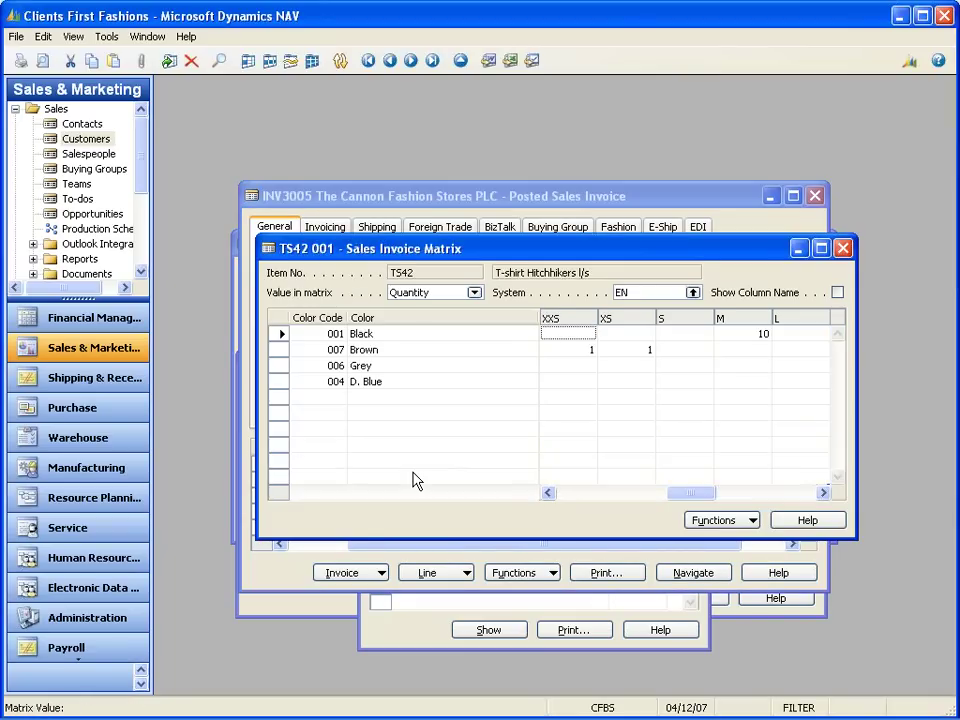
pyautogui.rightClick(418, 481)
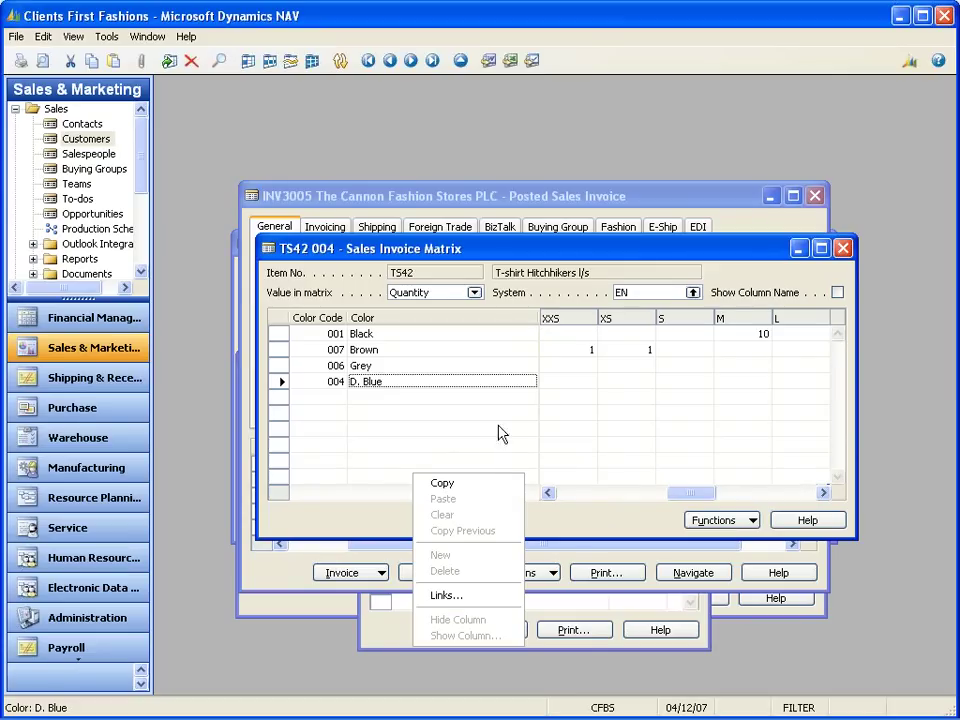
pyautogui.click(626, 366)
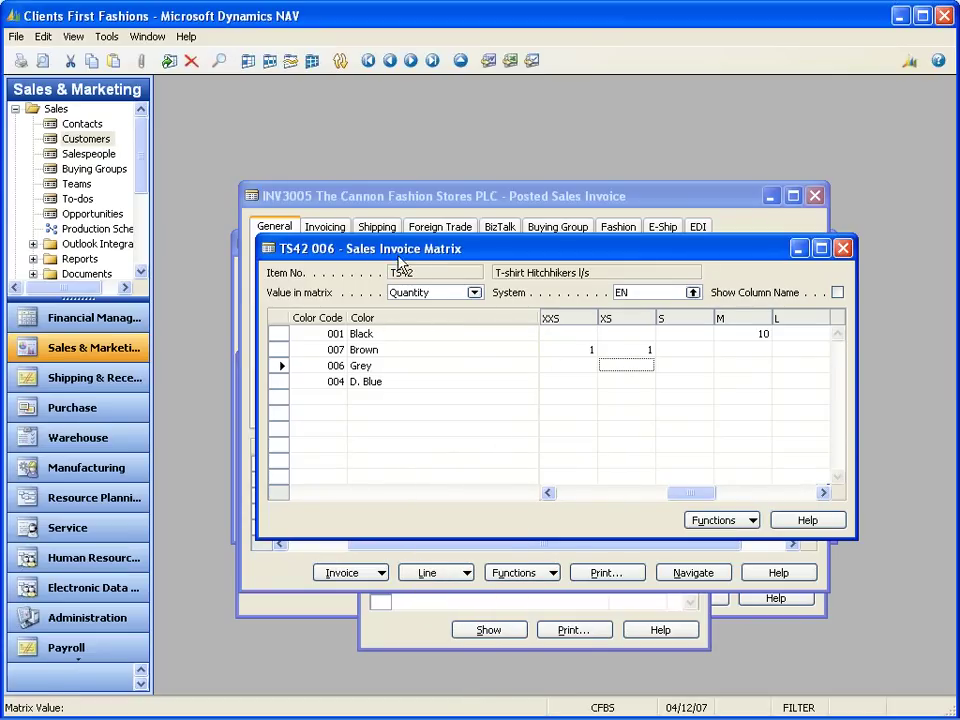
pyautogui.moveTo(390, 253); pyautogui.dragTo(394, 269)
# - Examine the quantities invoiced per color and size in the matrix, from Brown XXS through to Black XXL
pyautogui.click(596, 366)
pyautogui.click(613, 370)
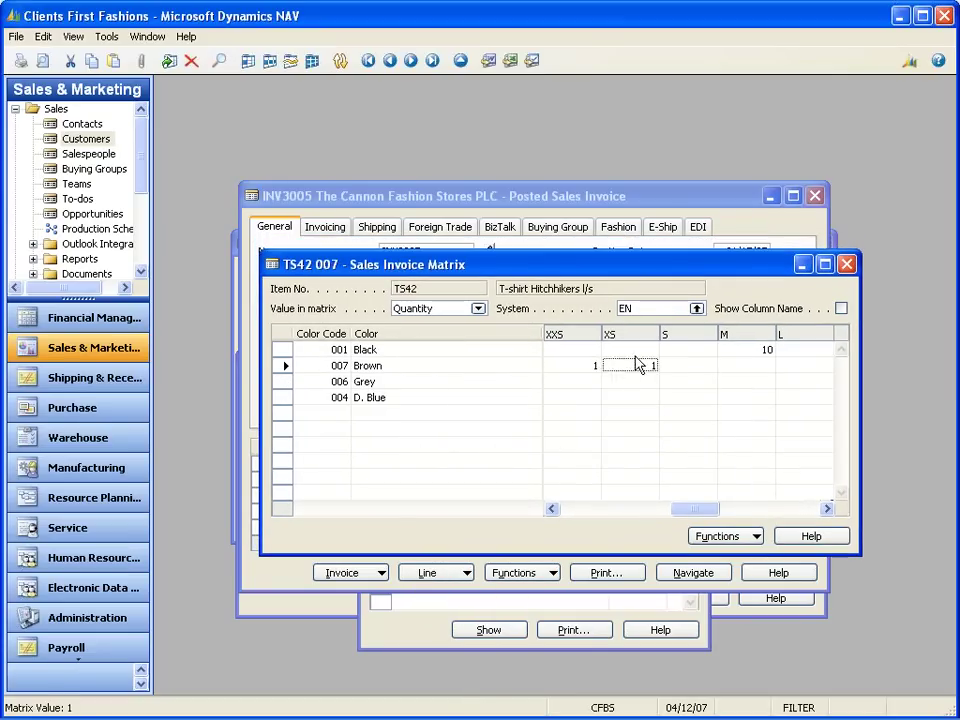
pyautogui.click(754, 350)
pyautogui.click(646, 367)
pyautogui.press('Home')
pyautogui.press('End')
pyautogui.press('Left')
pyautogui.press('Up')
pyautogui.press('Right')
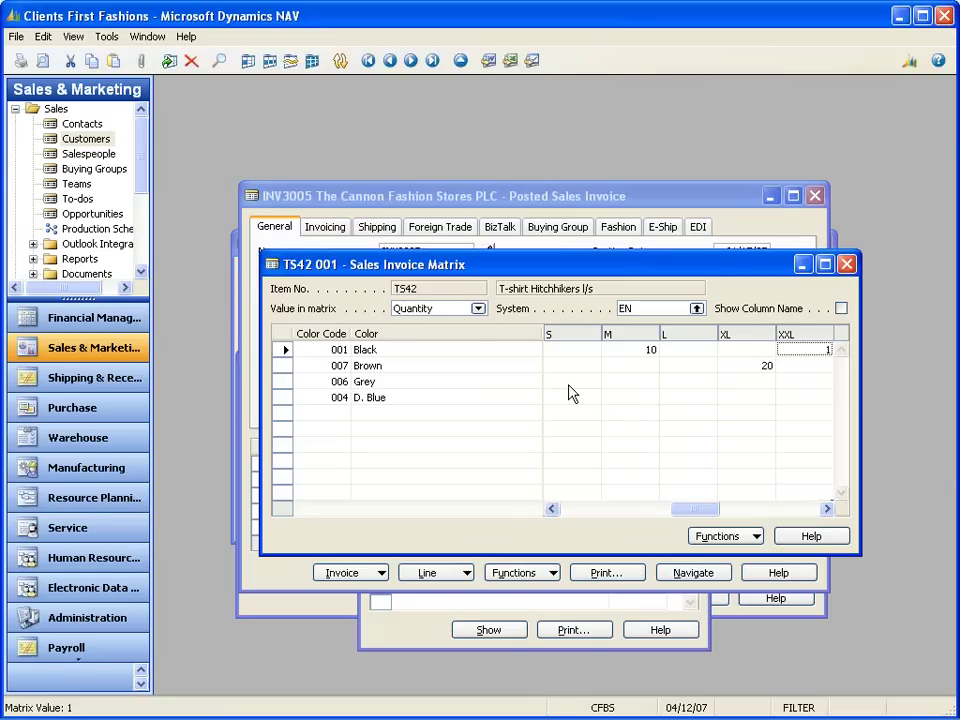
# - Set the matrix value to Unit Price and check the price of the Black shirt in size M
pyautogui.click(478, 308)
pyautogui.press('Escape')
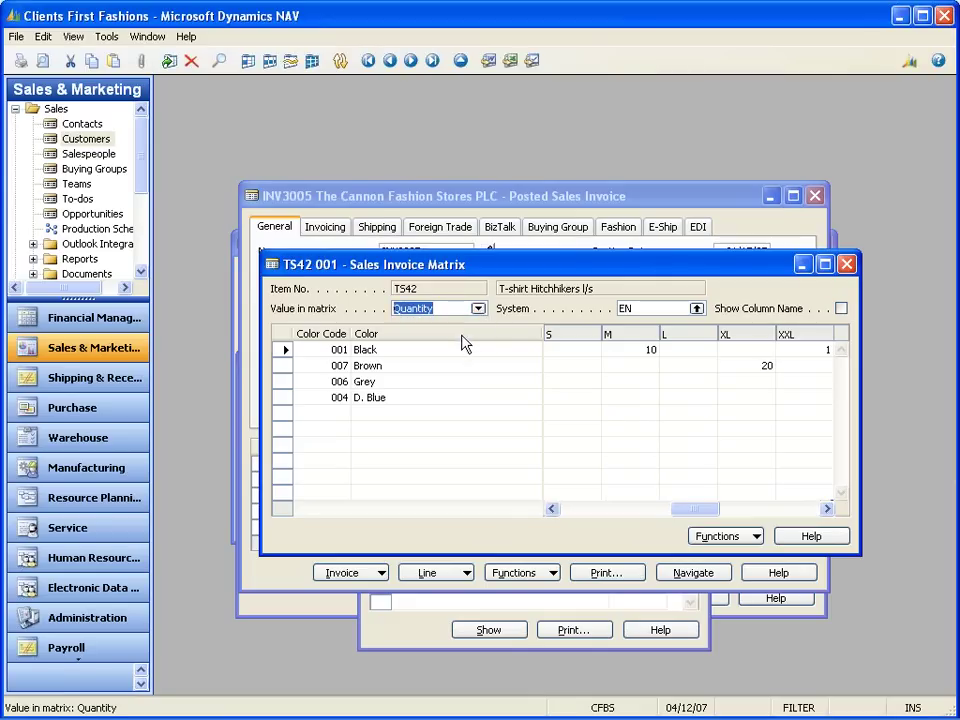
pyautogui.click(478, 309)
pyautogui.click(463, 342)
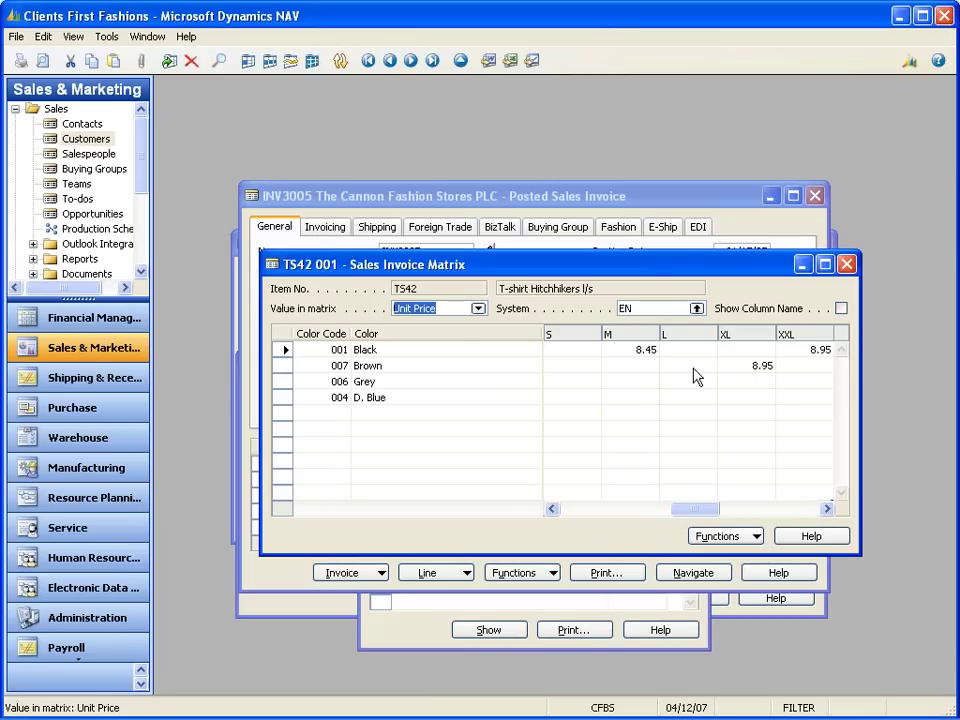
pyautogui.press('Tab')
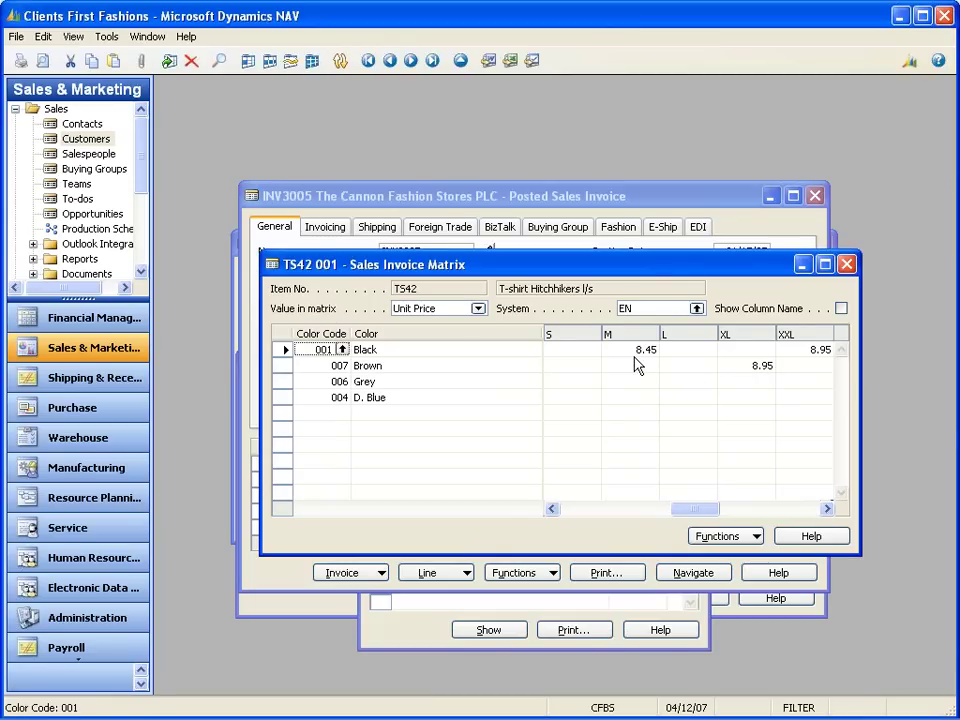
pyautogui.press('Tab')
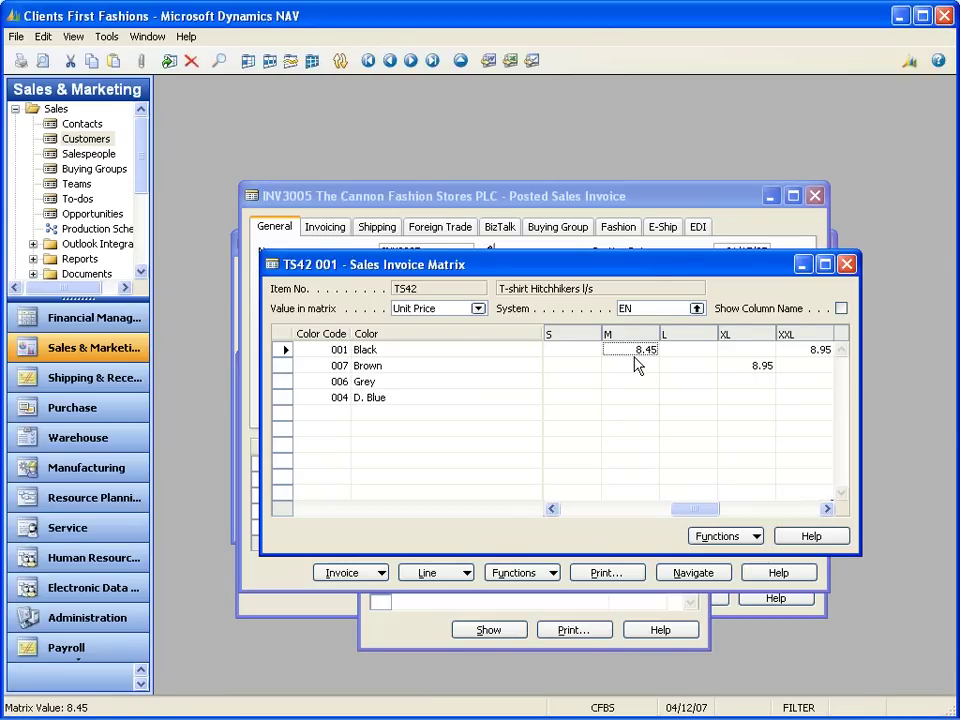
# - Check the unit prices of the Brown shirt in sizes XXS and XS, and close the matrix
pyautogui.hotkey('shift', 'Tab')
pyautogui.hotkey('shift', 'Tab')
pyautogui.hotkey('shift', 'Tab')
pyautogui.press('Down')
pyautogui.press('Tab')
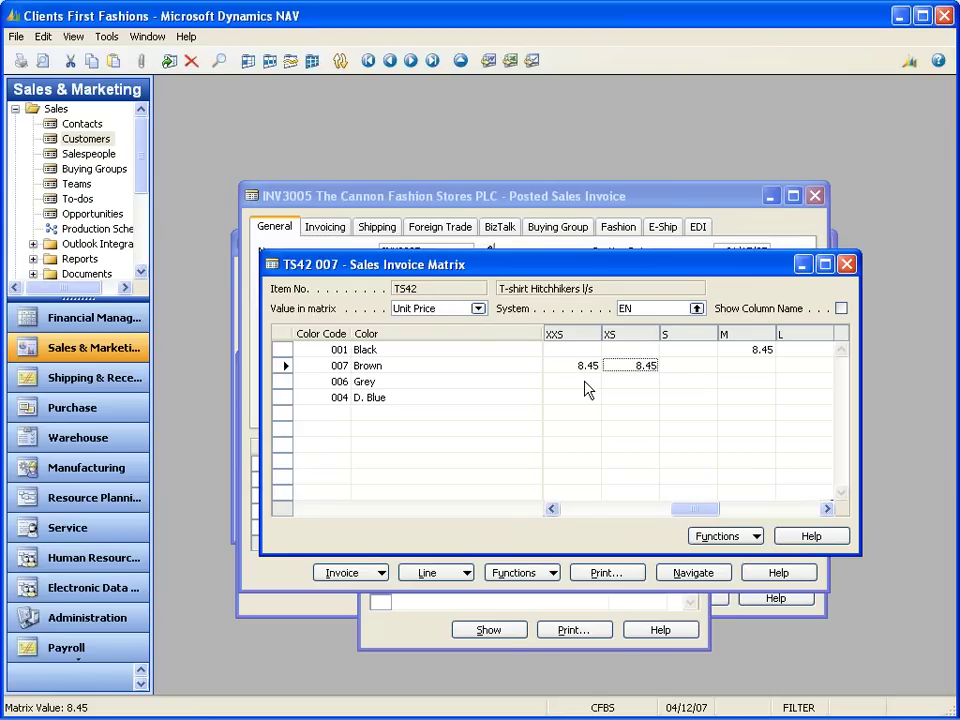
pyautogui.press('Escape')
# - Preview the printed sales invoice, examine its size quantities, unit prices and VAT specification, and close the preview
pyautogui.click(636, 575)
pyautogui.click(500, 487)
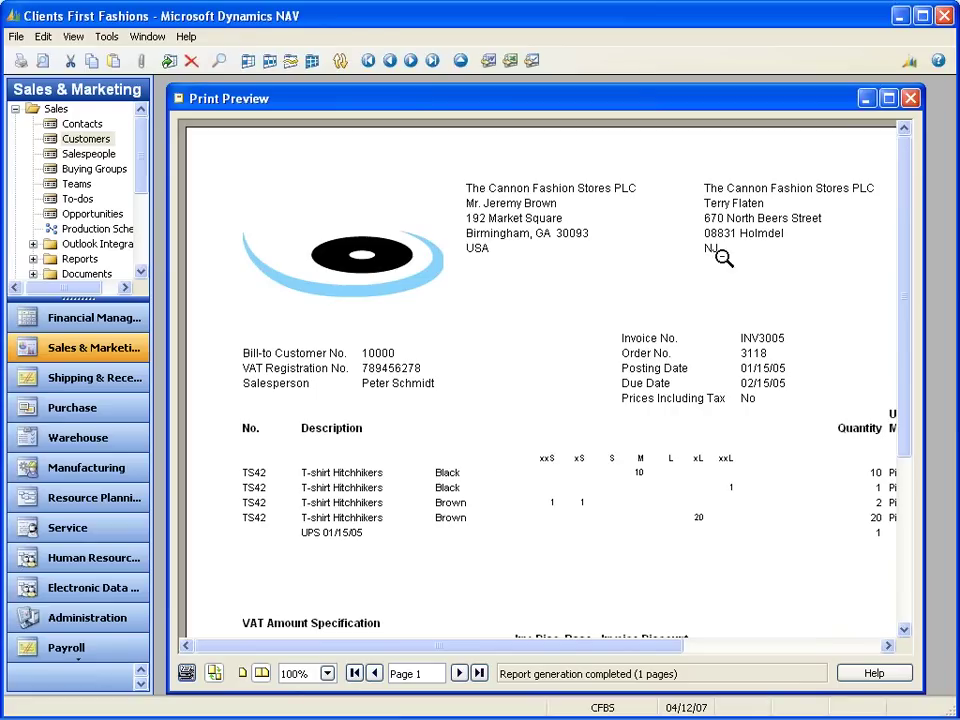
pyautogui.moveTo(648, 654); pyautogui.dragTo(778, 658)
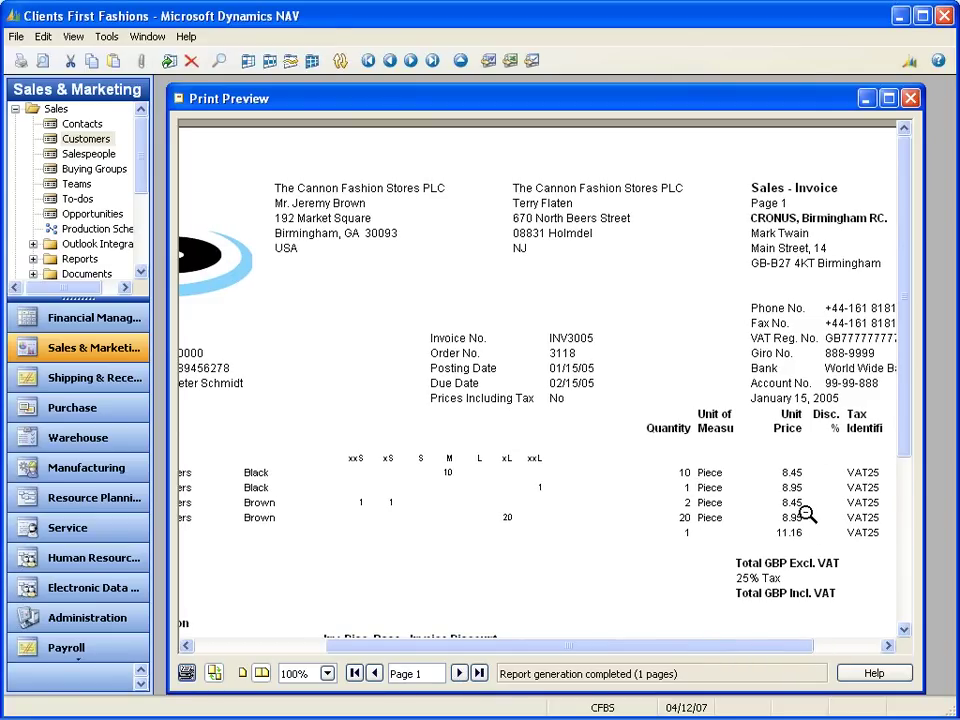
pyautogui.scroll(-5, 807, 514)
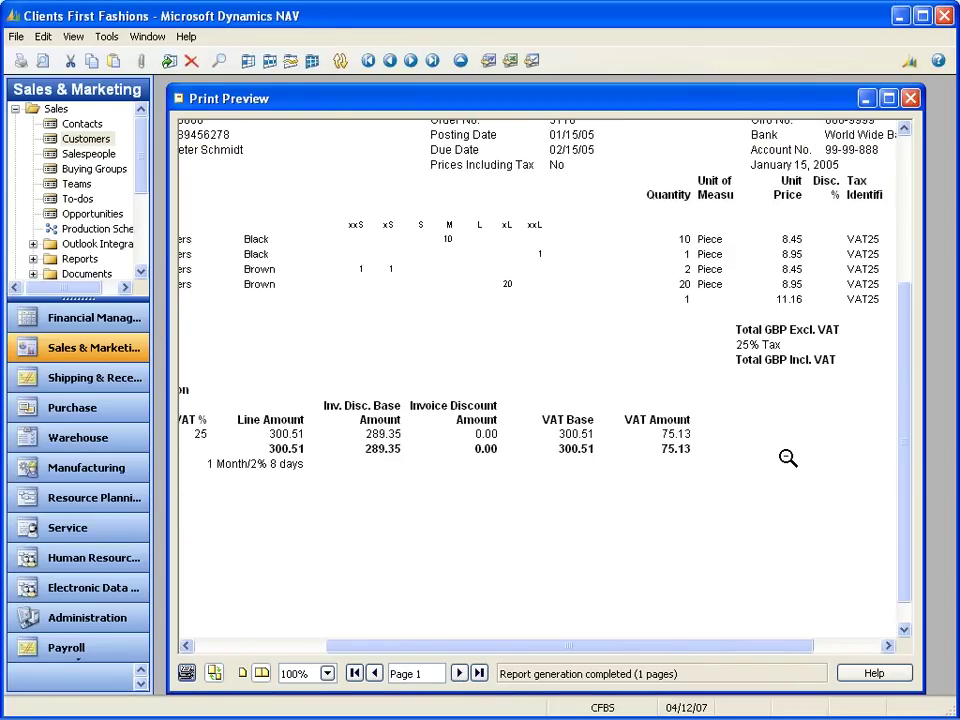
pyautogui.press('Escape')
# - Preview the sales invoice again, review the available save and send options for the report, and close the preview
pyautogui.click(604, 572)
pyautogui.click(514, 492)
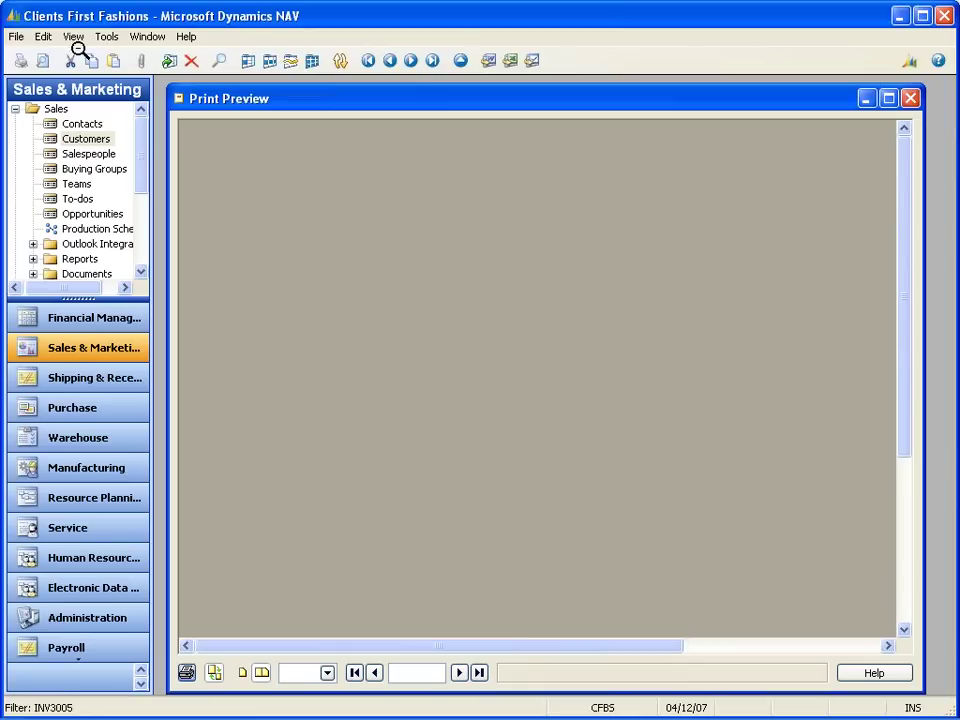
pyautogui.click(18, 36)
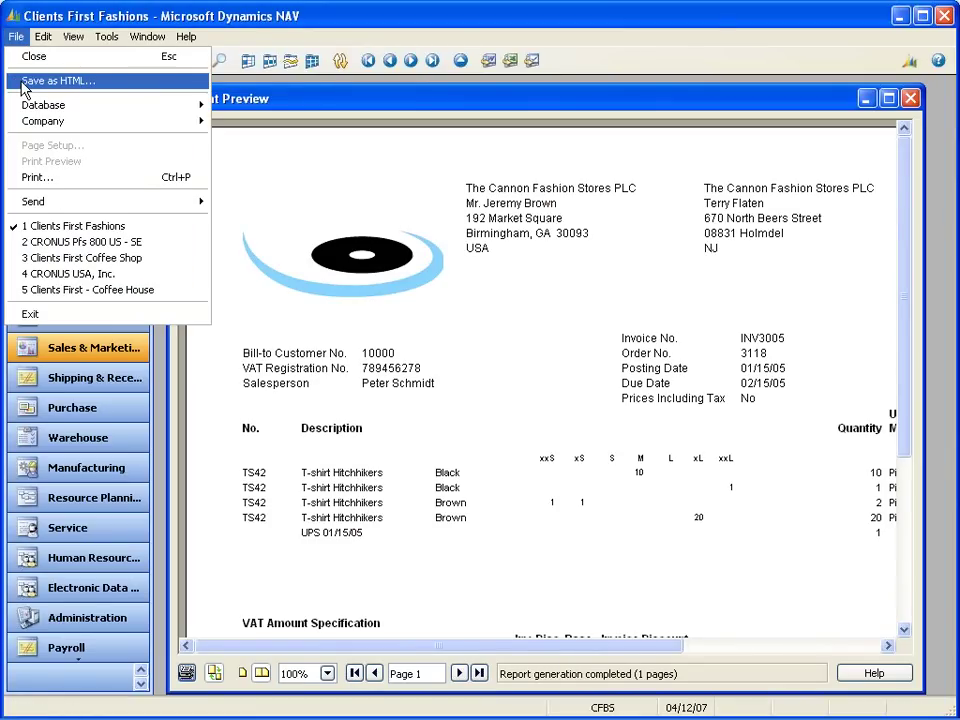
pyautogui.moveTo(88, 204)
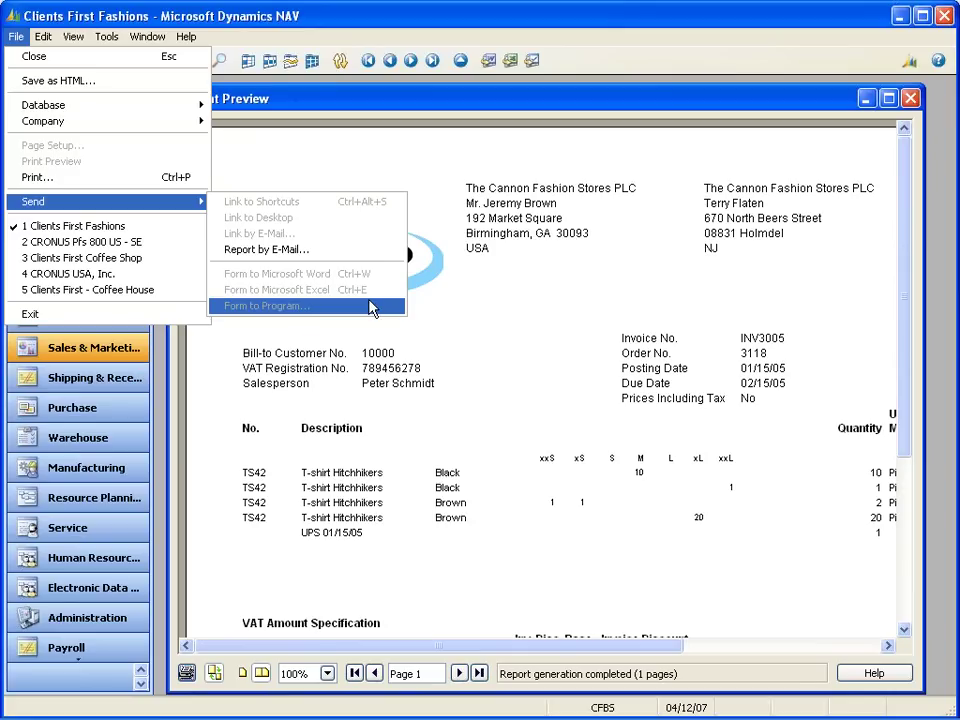
pyautogui.press('Escape')
pyautogui.press('Escape')
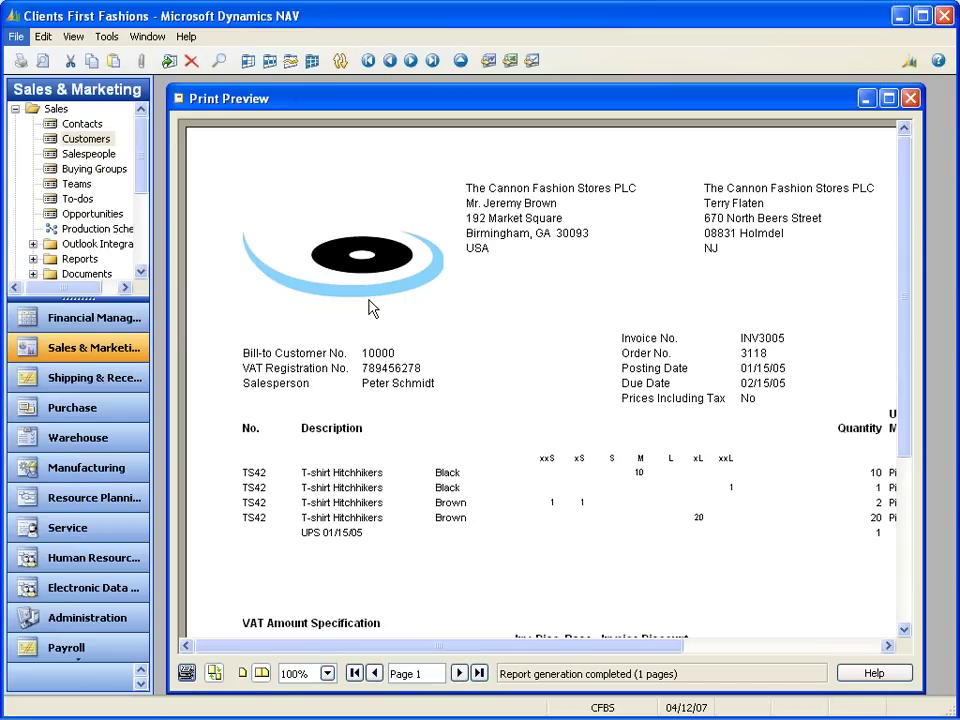
pyautogui.press('Escape')
pyautogui.click(910, 99)
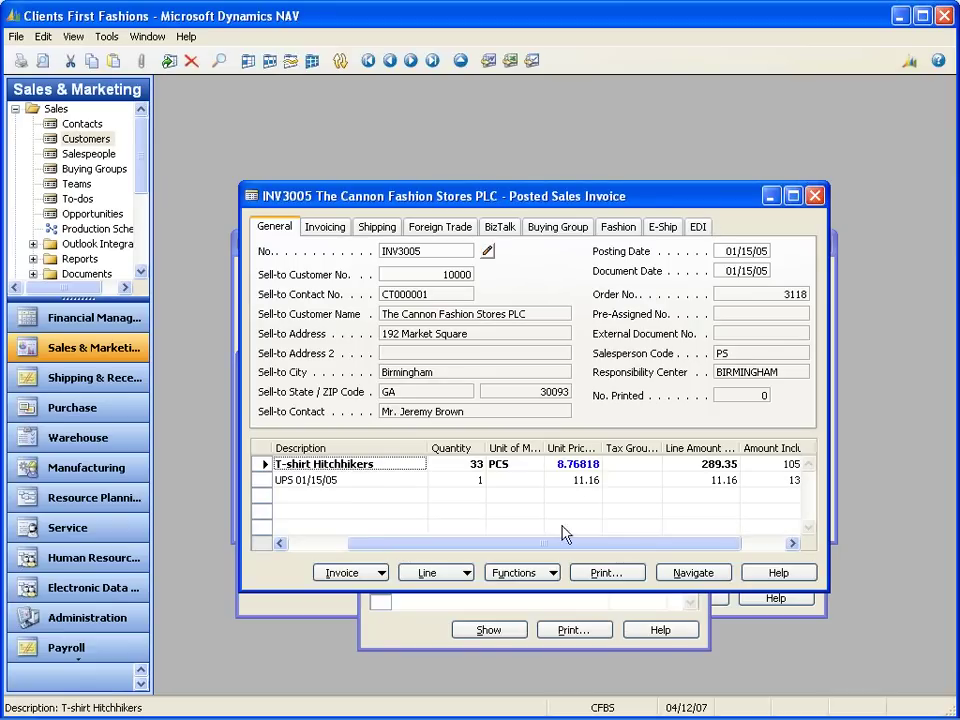
# - Open the package list for the invoice's sales order and check the external tracking number and the available package functions
pyautogui.click(390, 482)
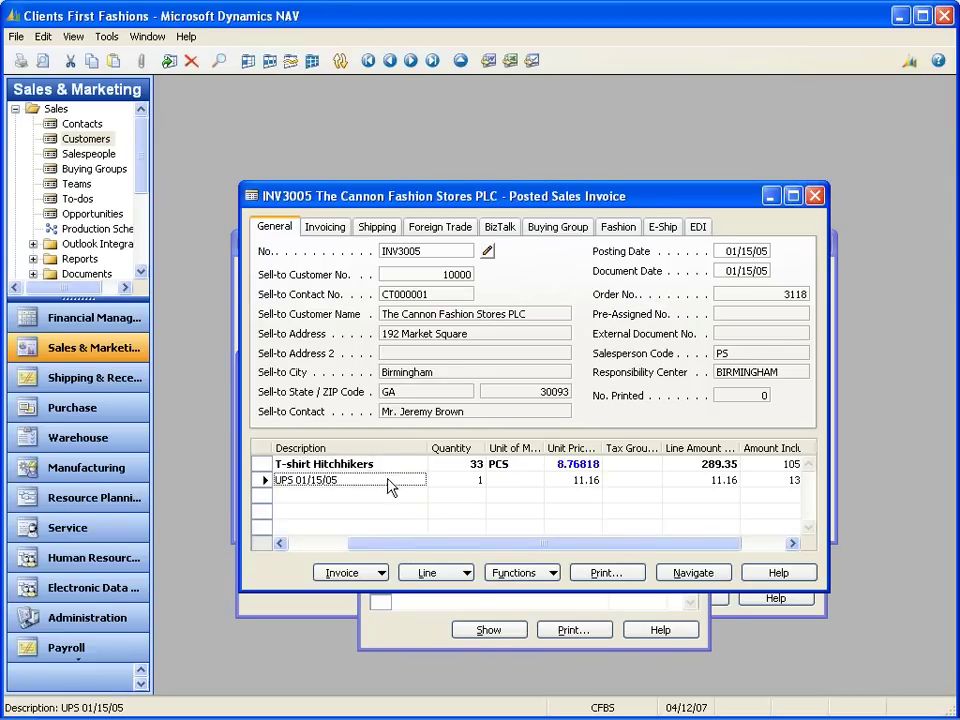
pyautogui.click(370, 570)
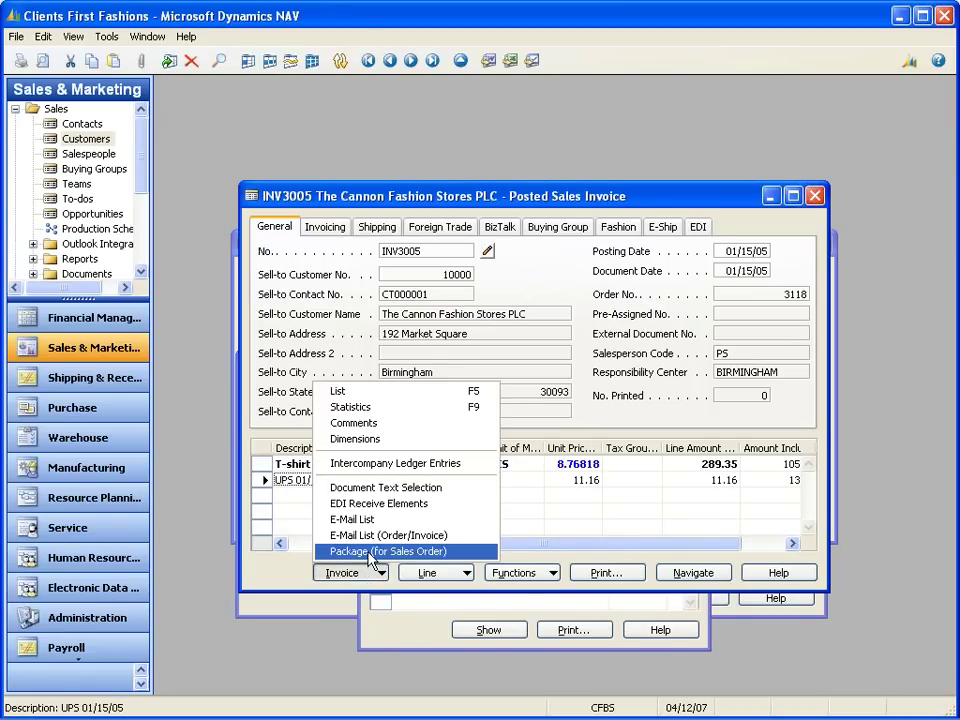
pyautogui.click(370, 553)
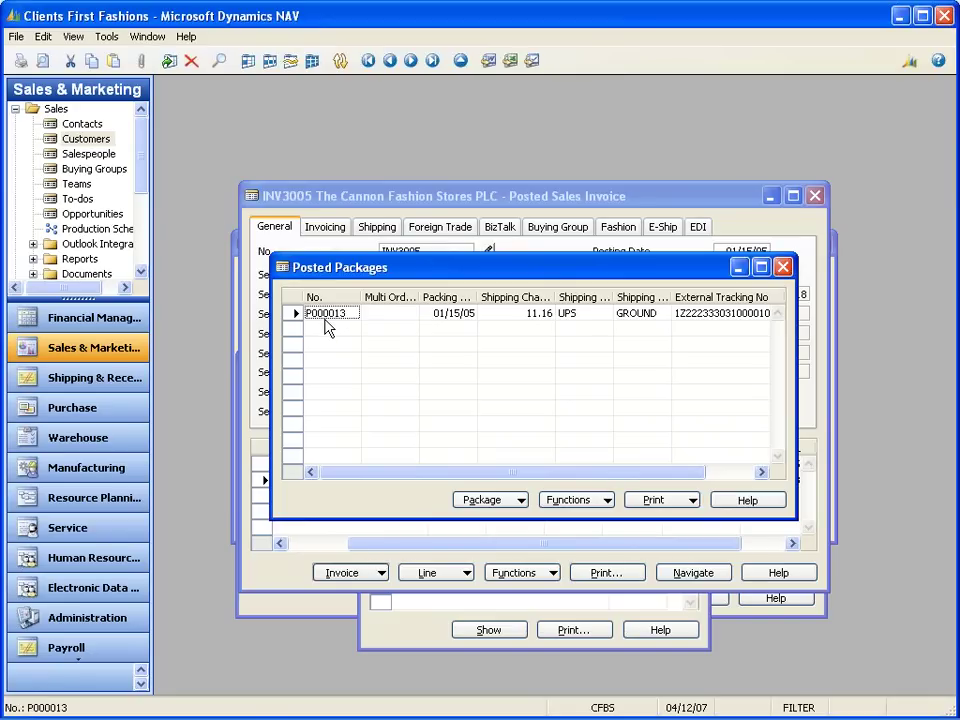
pyautogui.click(689, 316)
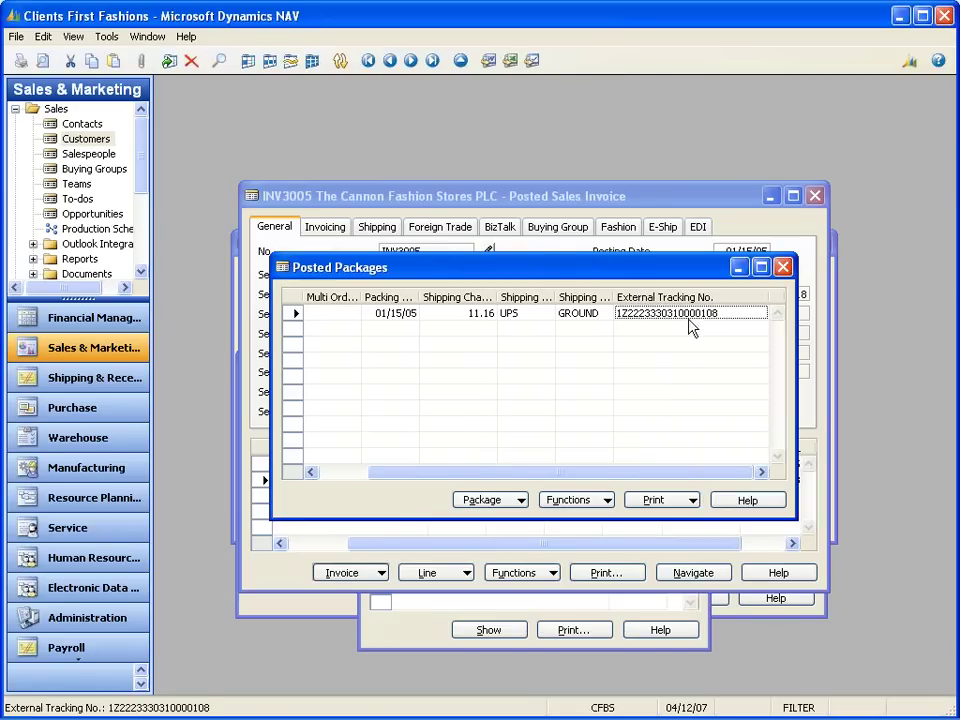
pyautogui.click(603, 503)
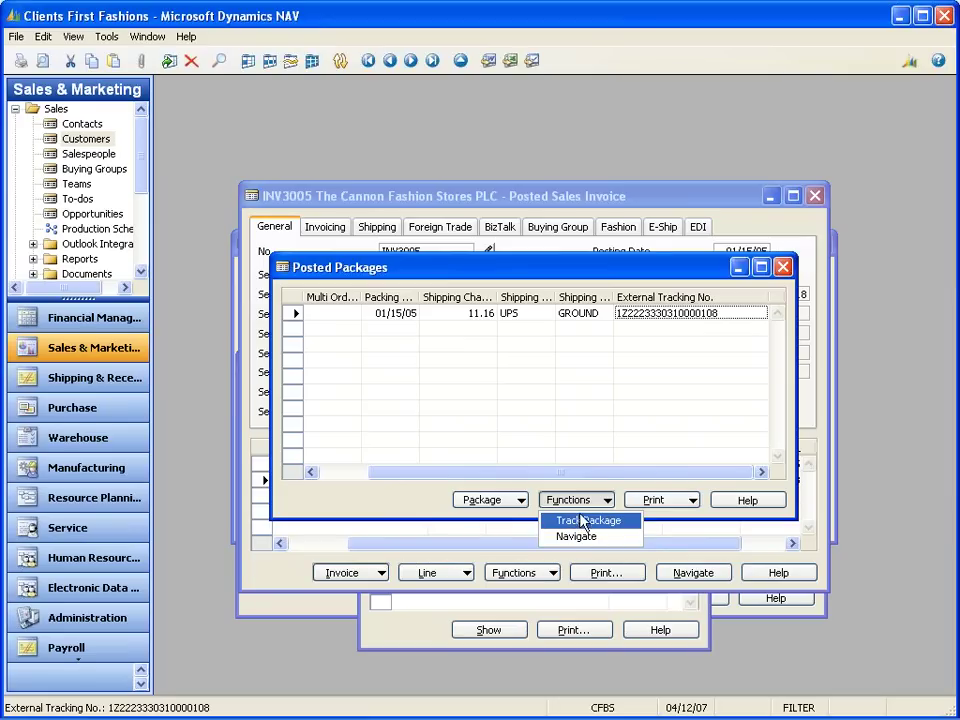
pyautogui.click(459, 500)
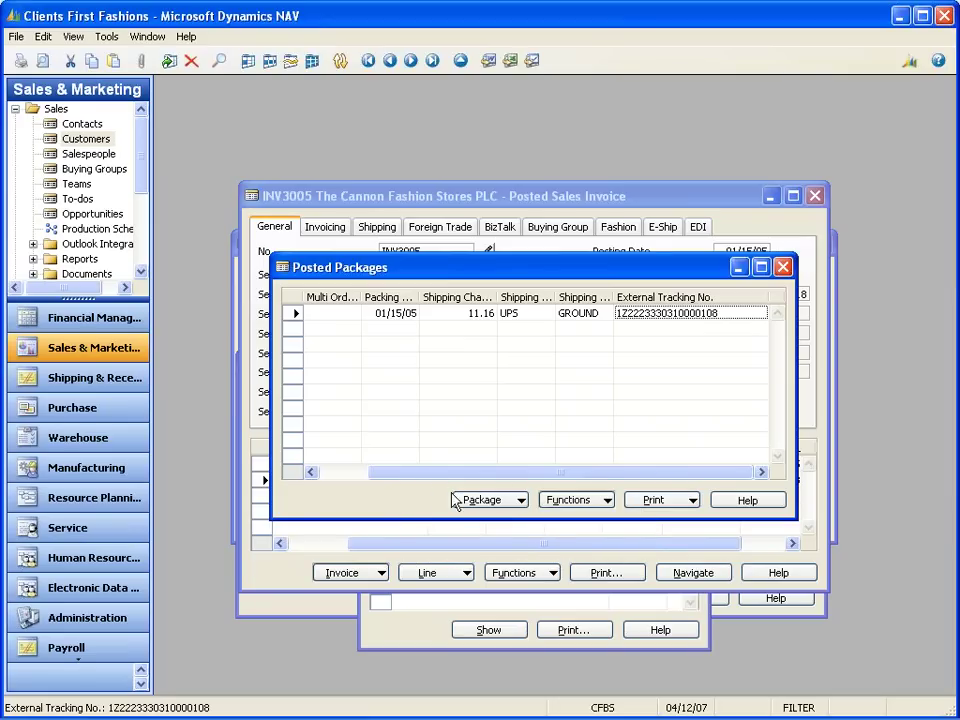
# - Open the posted package's card, enlarge it to show all content lines, examine its shipping details, and close it
pyautogui.click(480, 501)
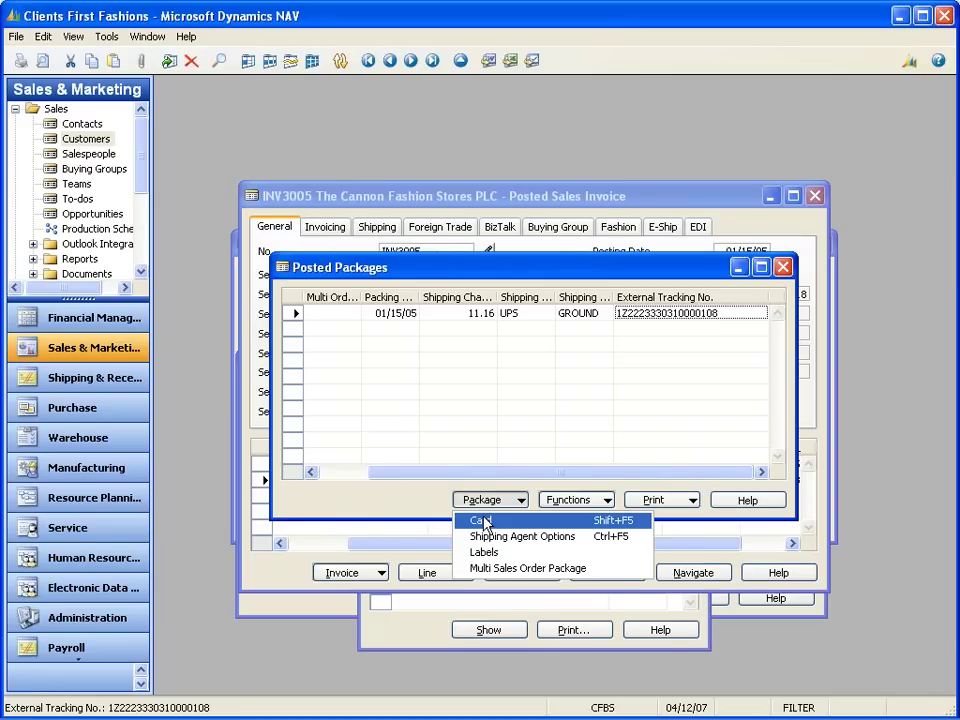
pyautogui.click(483, 520)
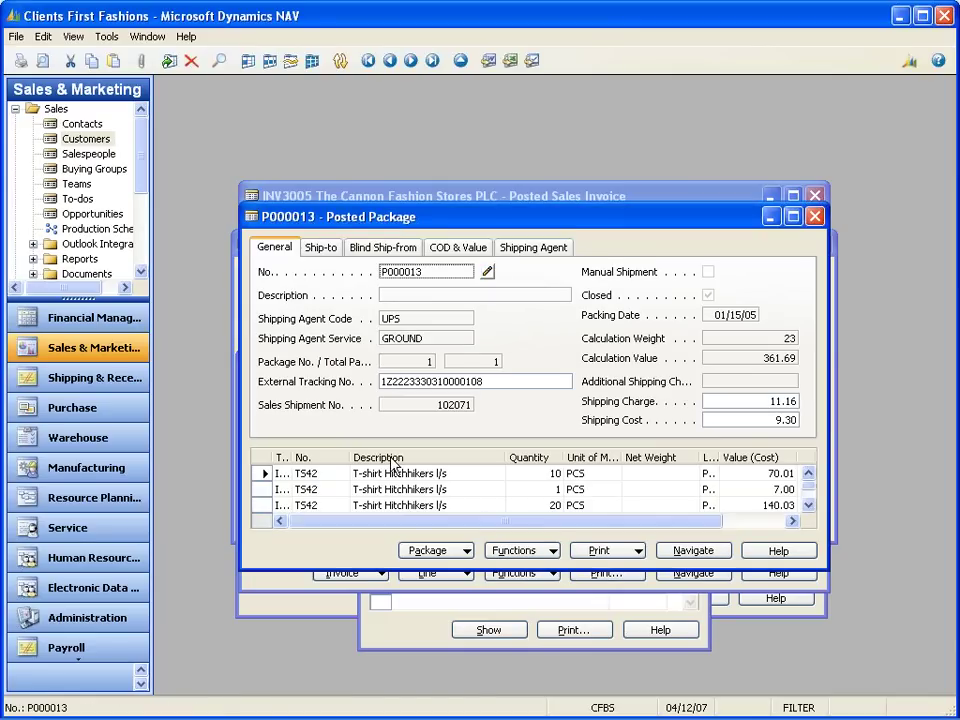
pyautogui.moveTo(363, 570); pyautogui.dragTo(356, 656)
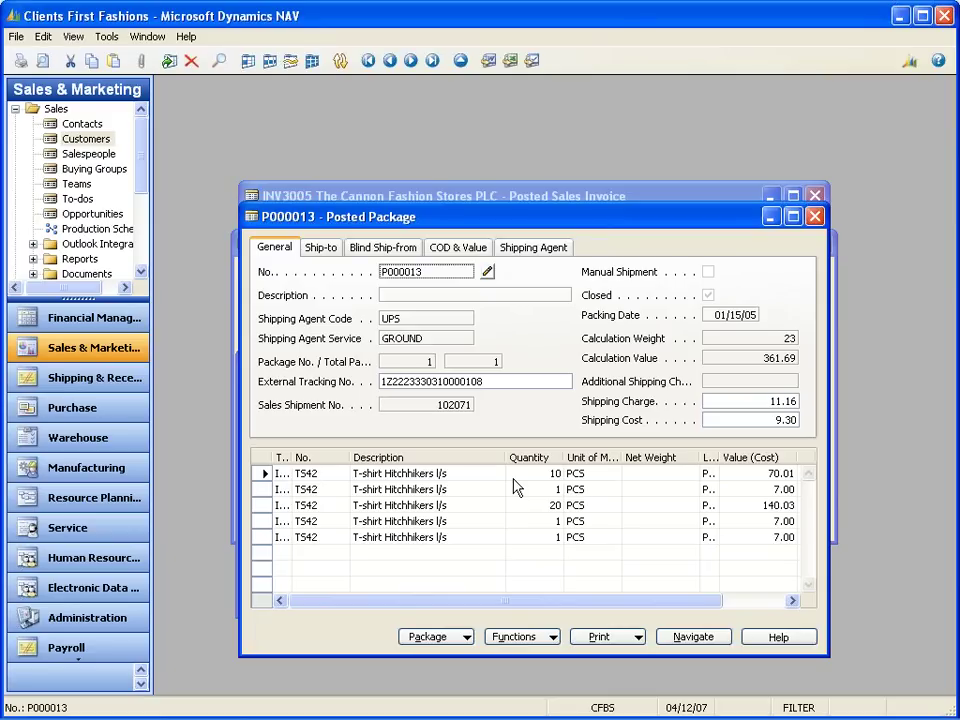
pyautogui.press('Escape')
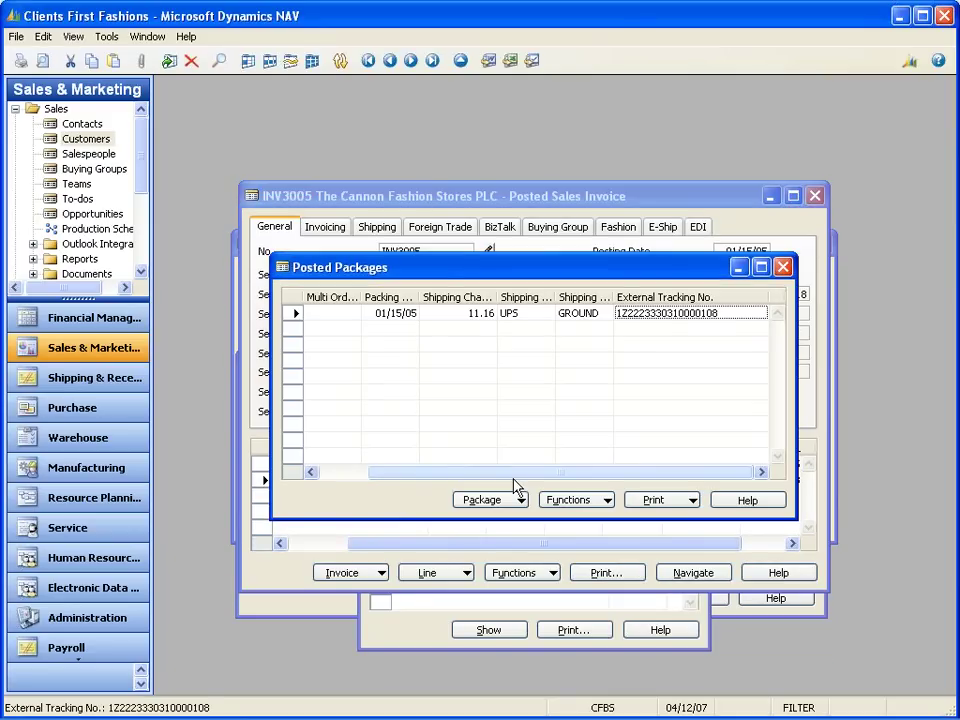
# - Close the remaining package and invoice windows and switch to the PowerPoint slide show
pyautogui.press('Escape')
pyautogui.hotkey('alt', 'Tab')
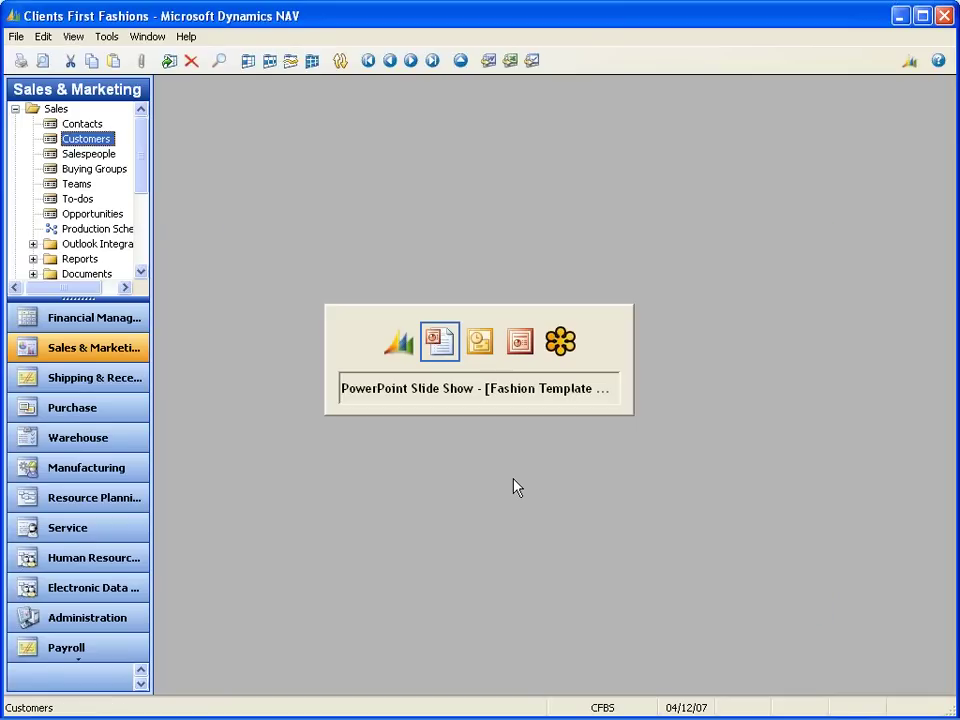
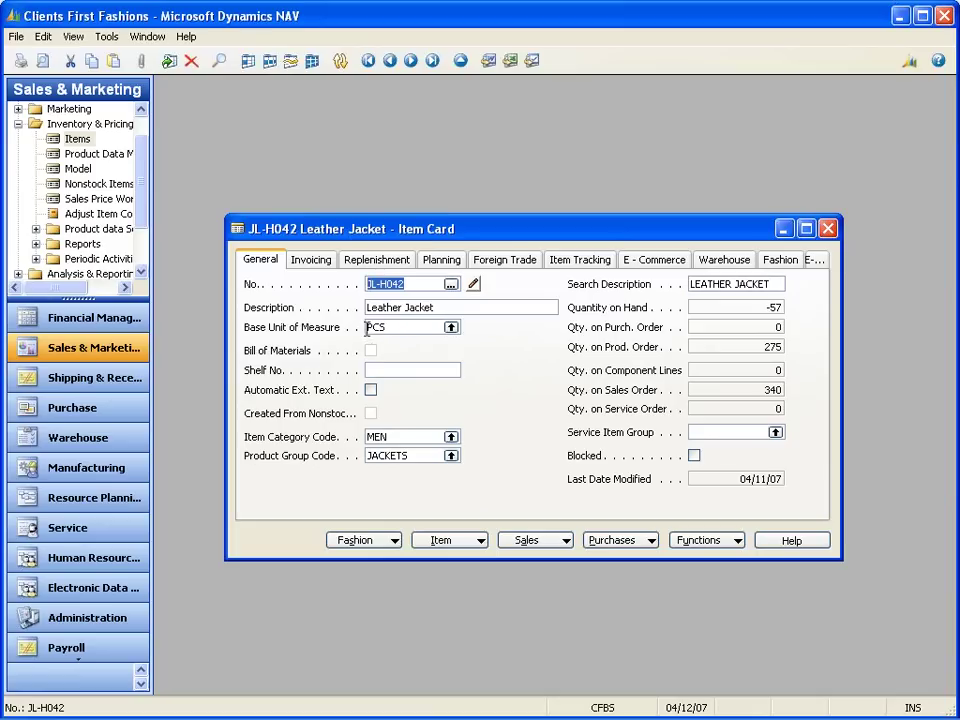
# - Check the Leather Jacket's units of measure and its quantity on production order on the item card
pyautogui.click(451, 328)
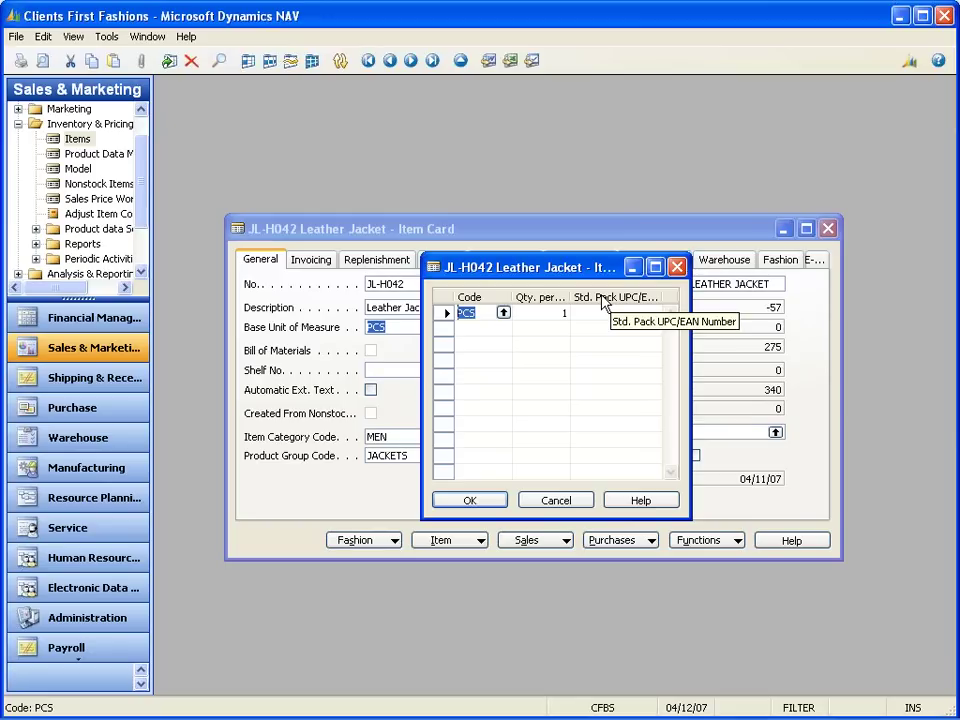
pyautogui.press('Escape')
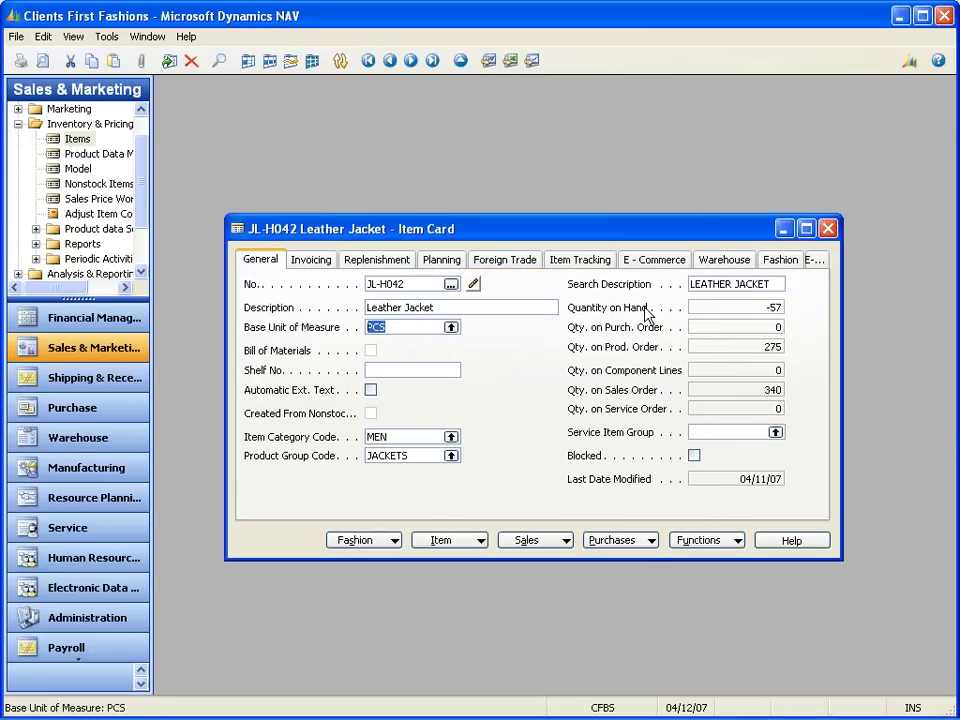
pyautogui.click(770, 352)
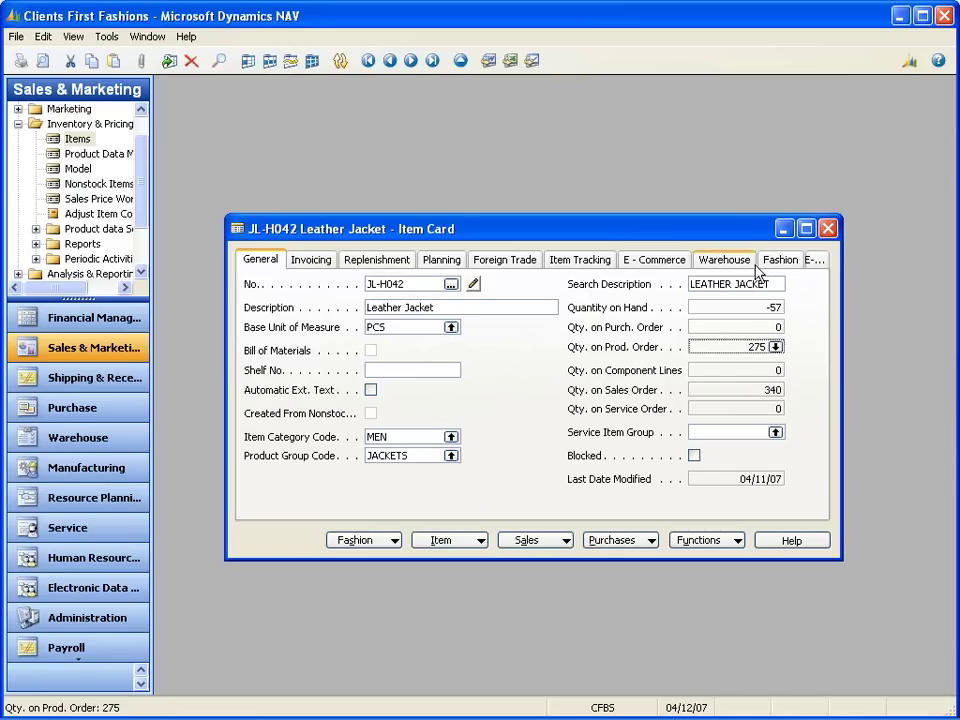
# - Examine the Leather Jacket's invoicing details and review the available costing methods, keeping Average
pyautogui.click(314, 260)
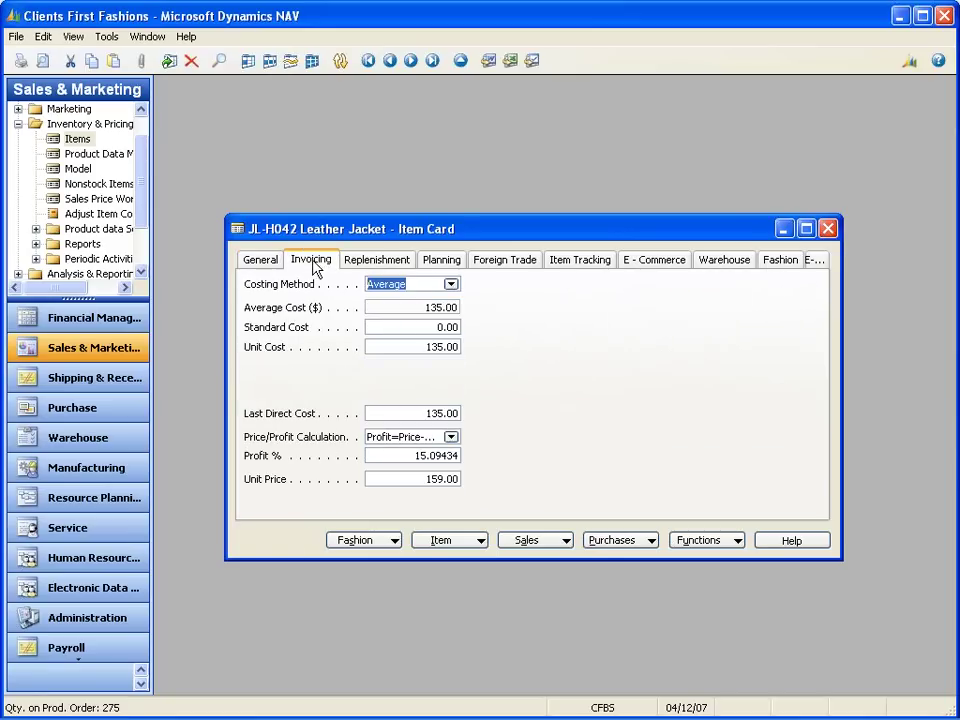
pyautogui.click(450, 286)
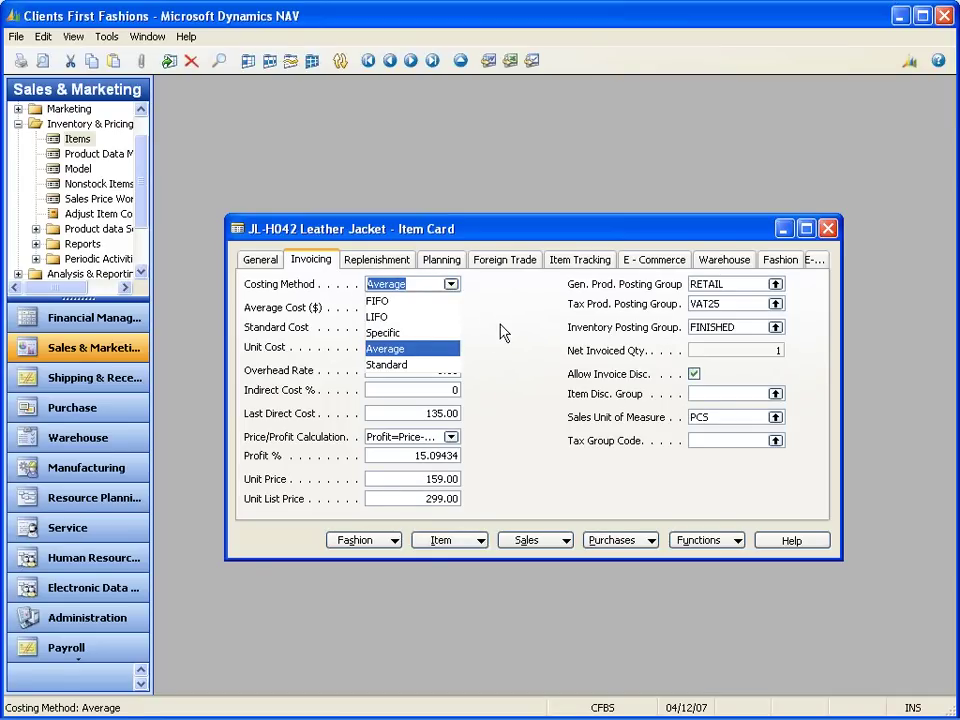
pyautogui.press('Return')
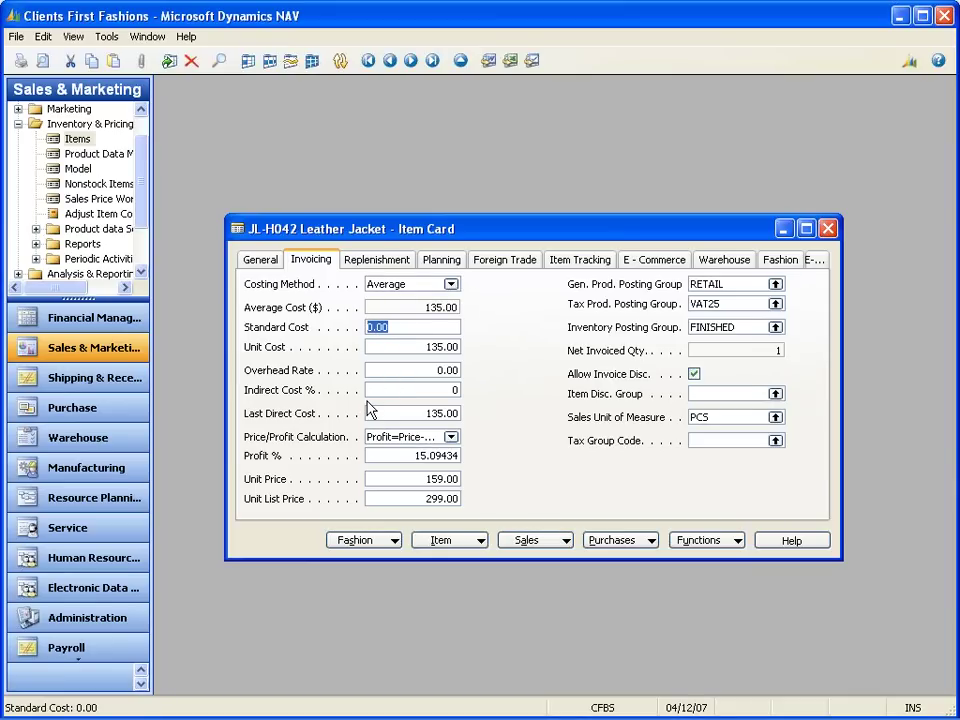
# - Examine the Leather Jacket's replenishment settings and the list of requisition methods, keeping Prod. Order and M-T-O LFL
pyautogui.click(398, 259)
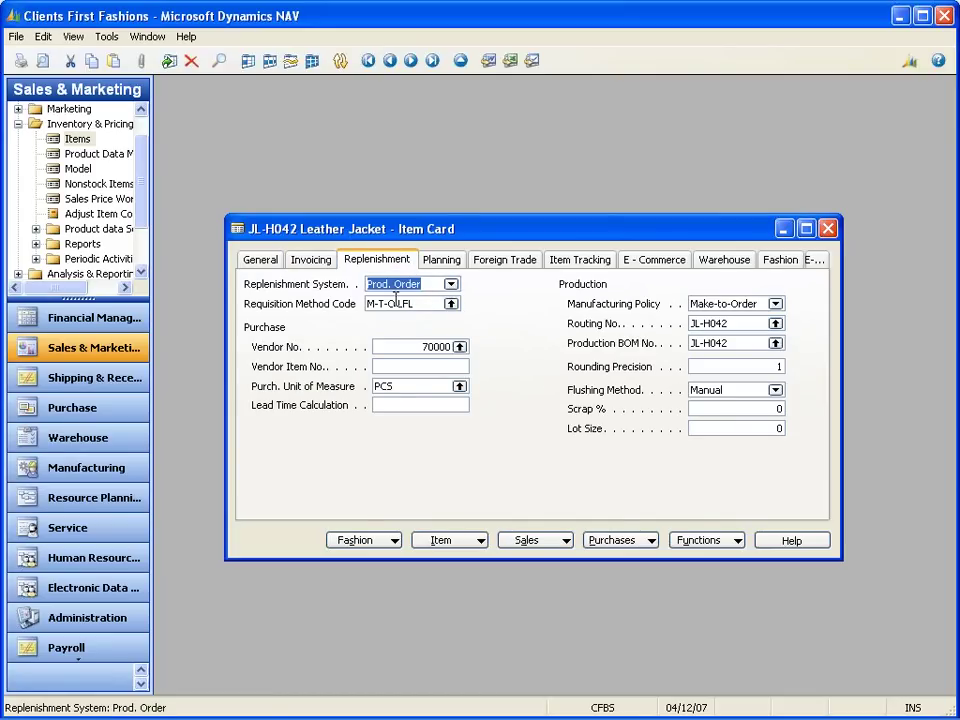
pyautogui.click(451, 284)
pyautogui.click(392, 284)
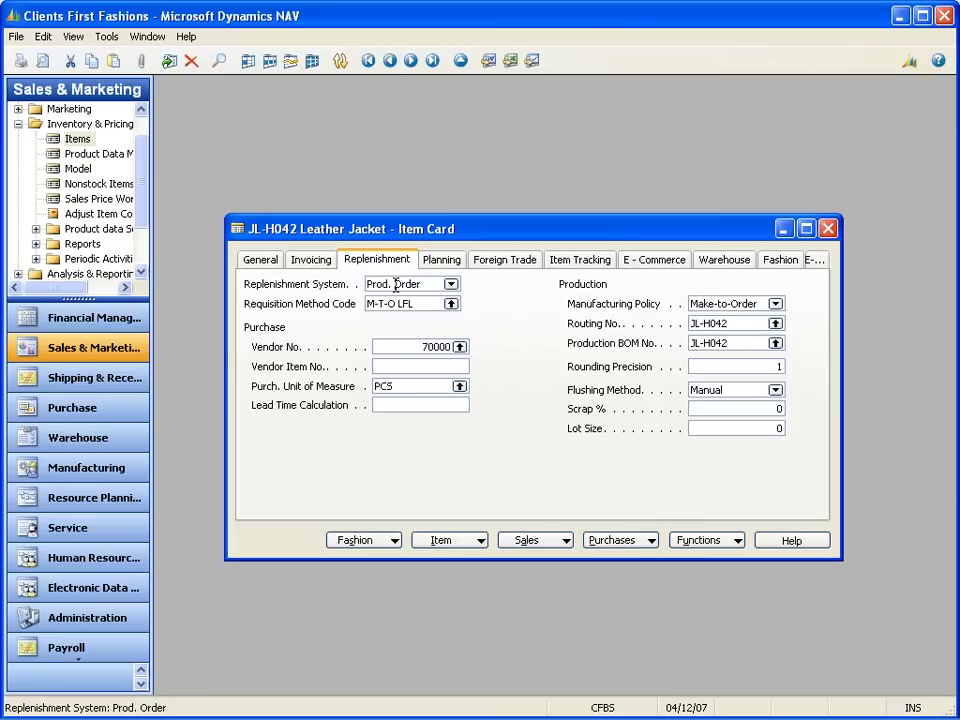
pyautogui.click(451, 306)
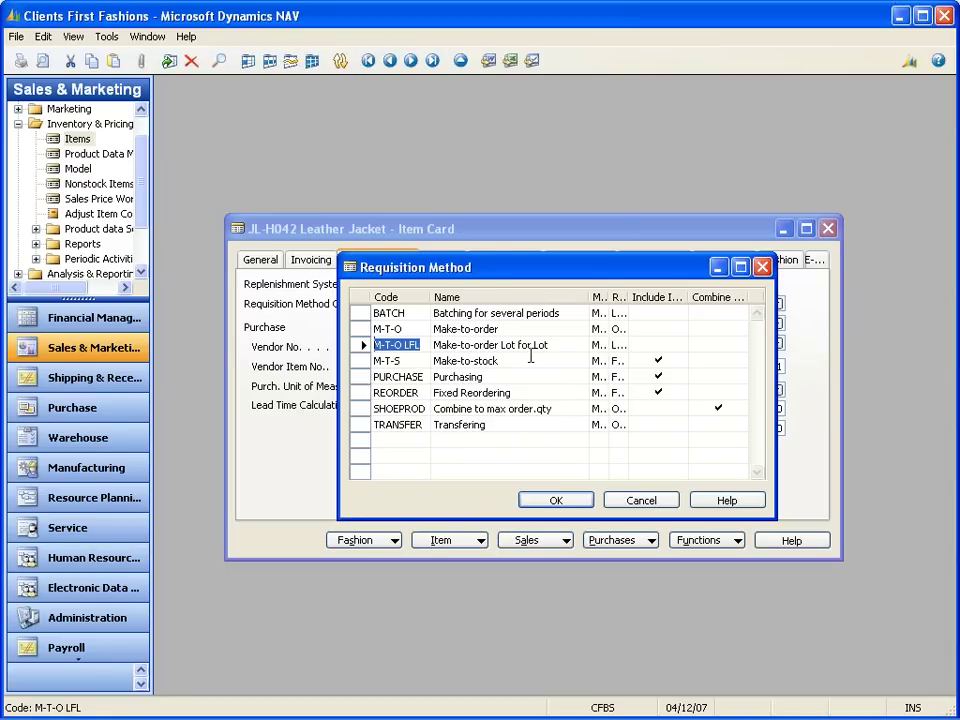
pyautogui.press('Return')
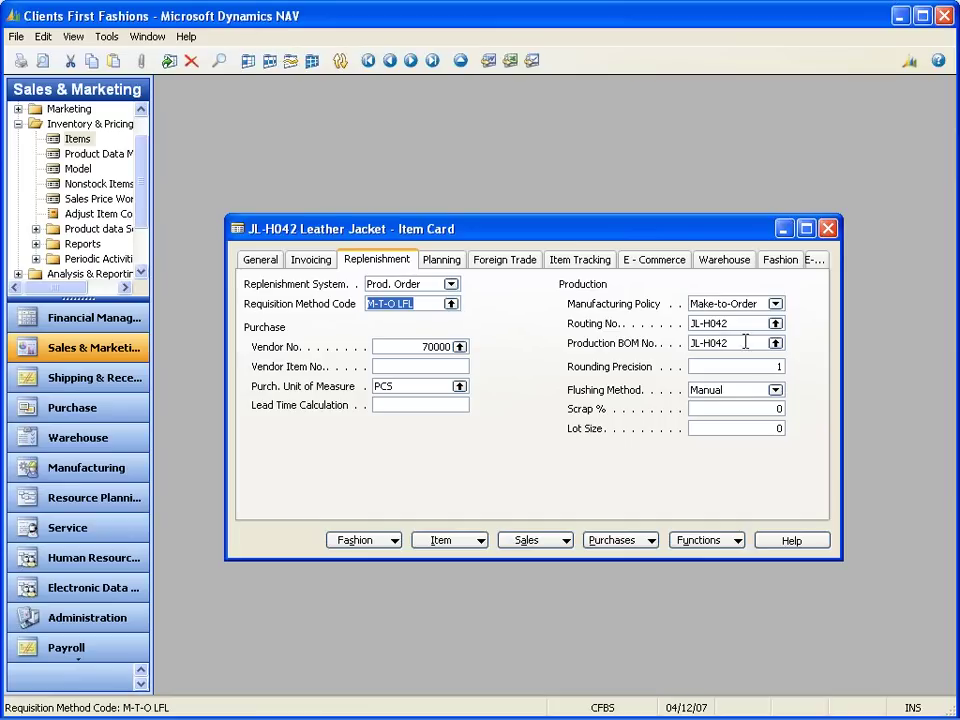
# - Review the Leather Jacket's Planning, Foreign Trade, Item Tracking and E-Commerce settings
pyautogui.click(439, 259)
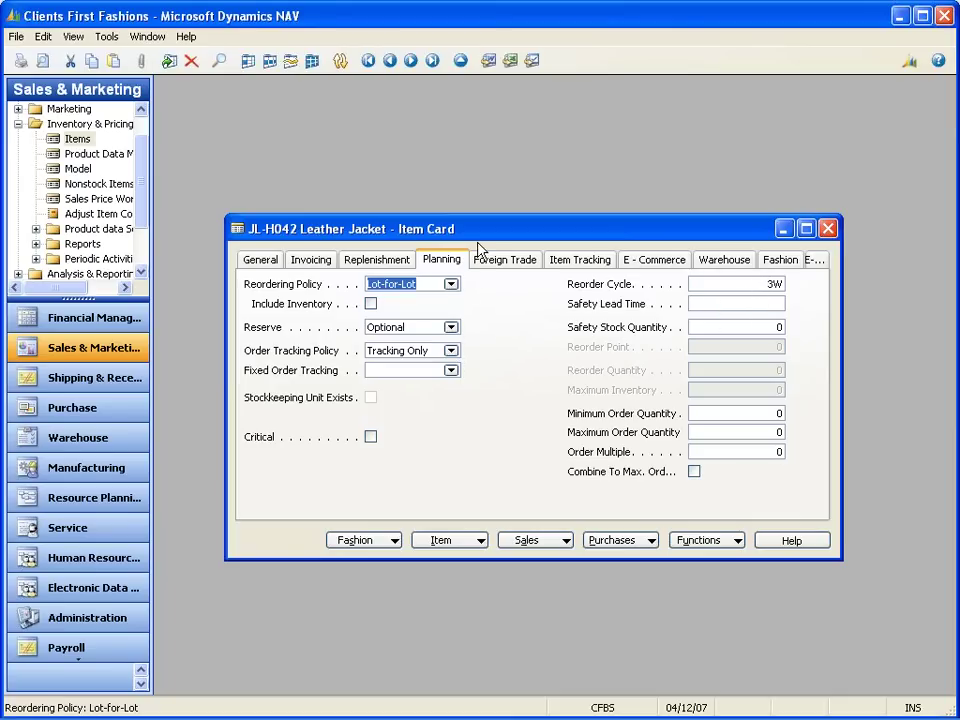
pyautogui.click(522, 266)
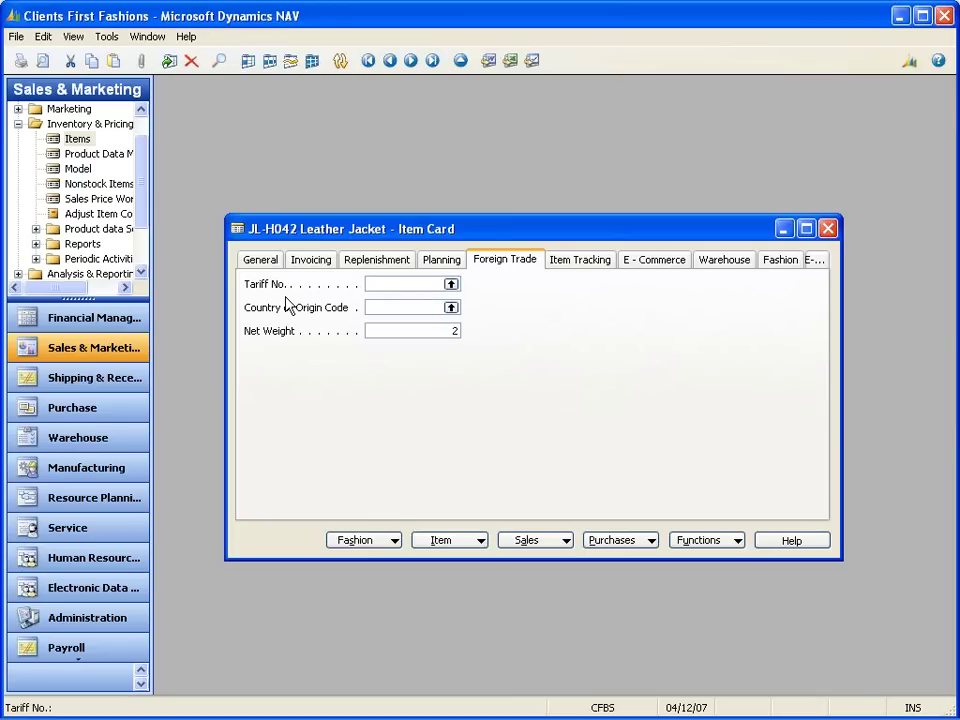
pyautogui.click(600, 266)
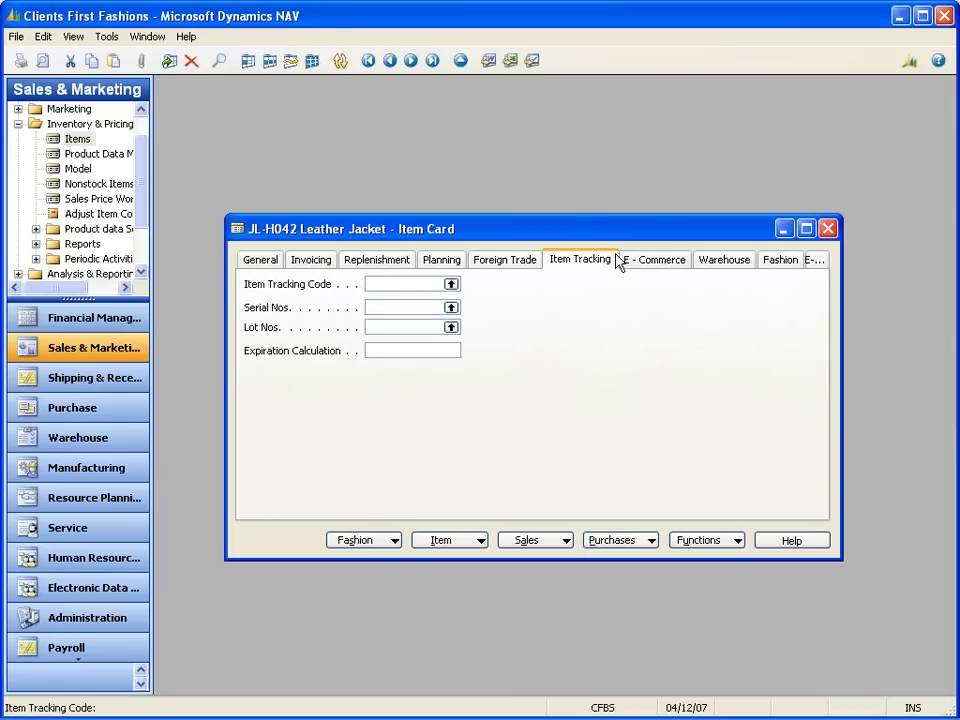
pyautogui.click(670, 264)
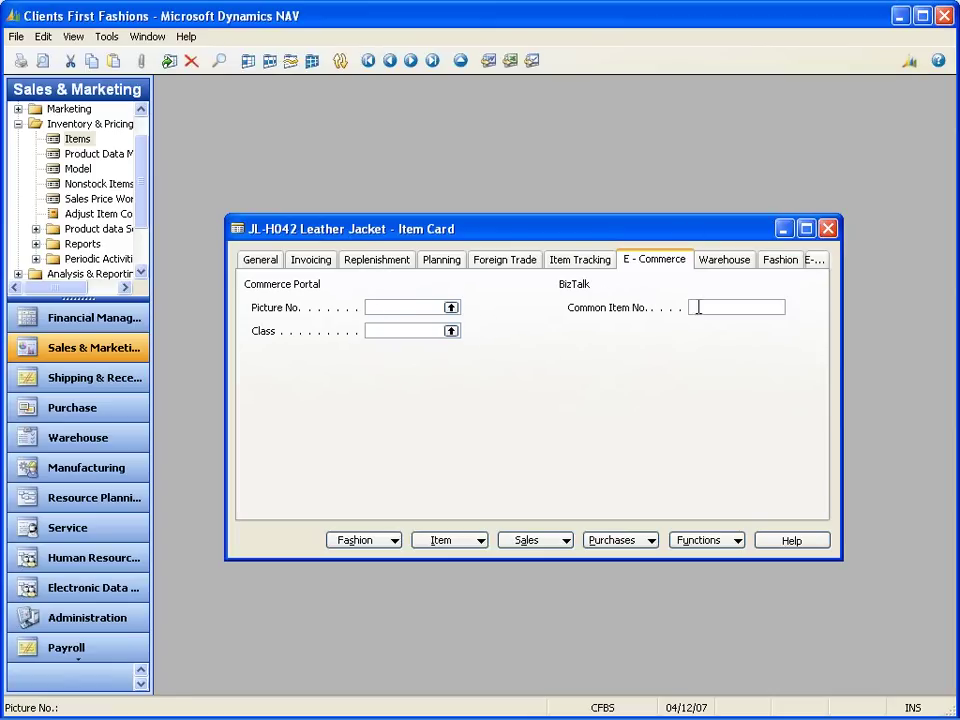
# - Review the Leather Jacket's Warehouse and Fashion settings and the colours in its color group, keeping LJ
pyautogui.click(750, 260)
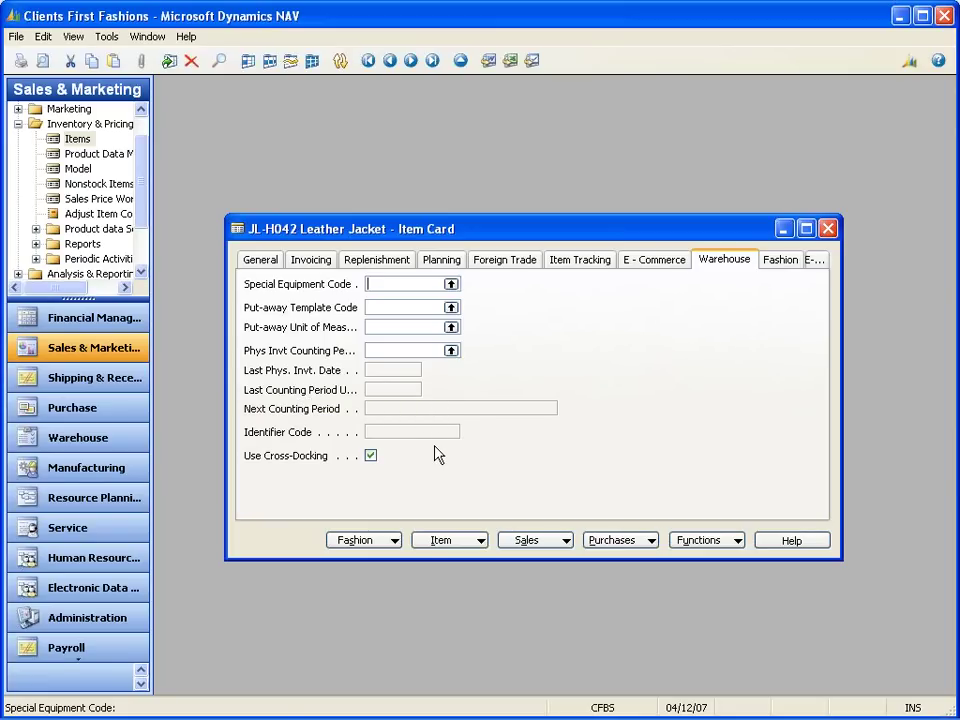
pyautogui.click(782, 263)
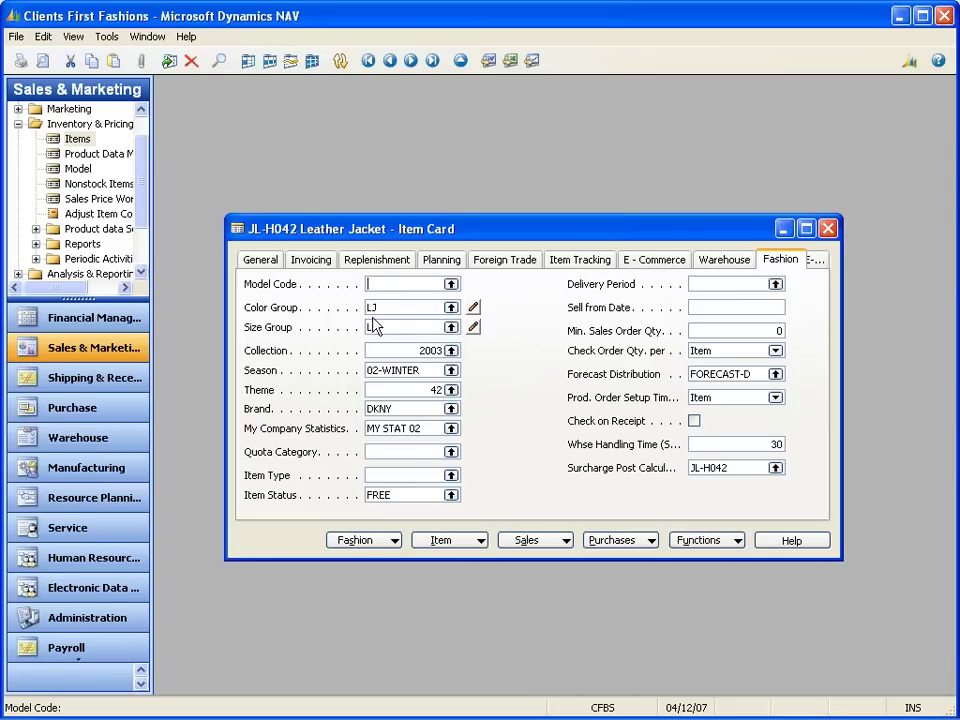
pyautogui.click(451, 309)
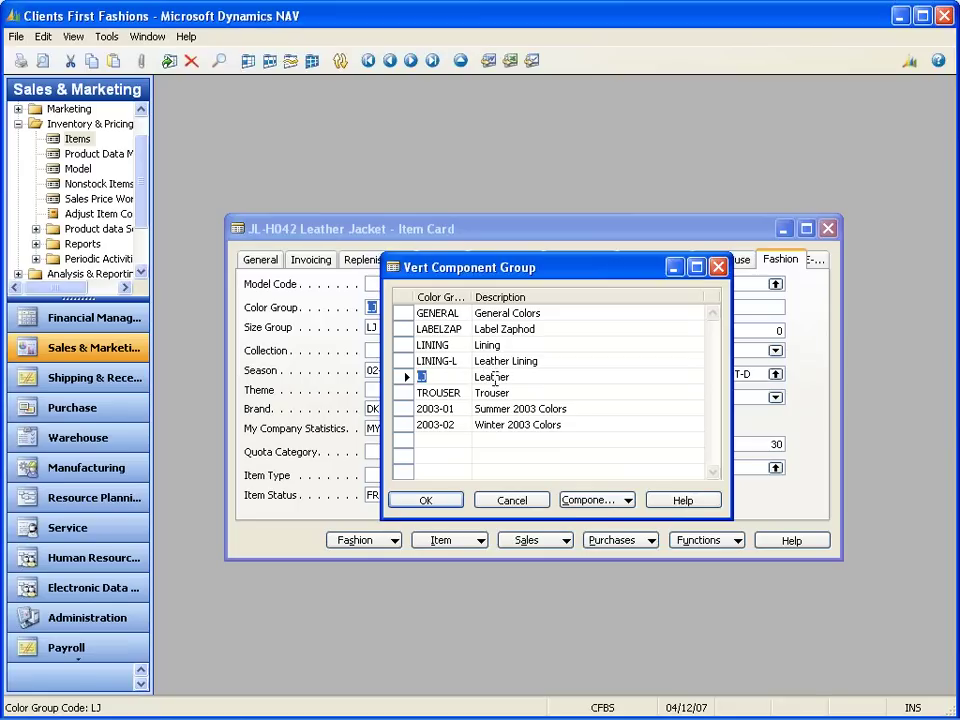
pyautogui.click(598, 500)
pyautogui.click(611, 519)
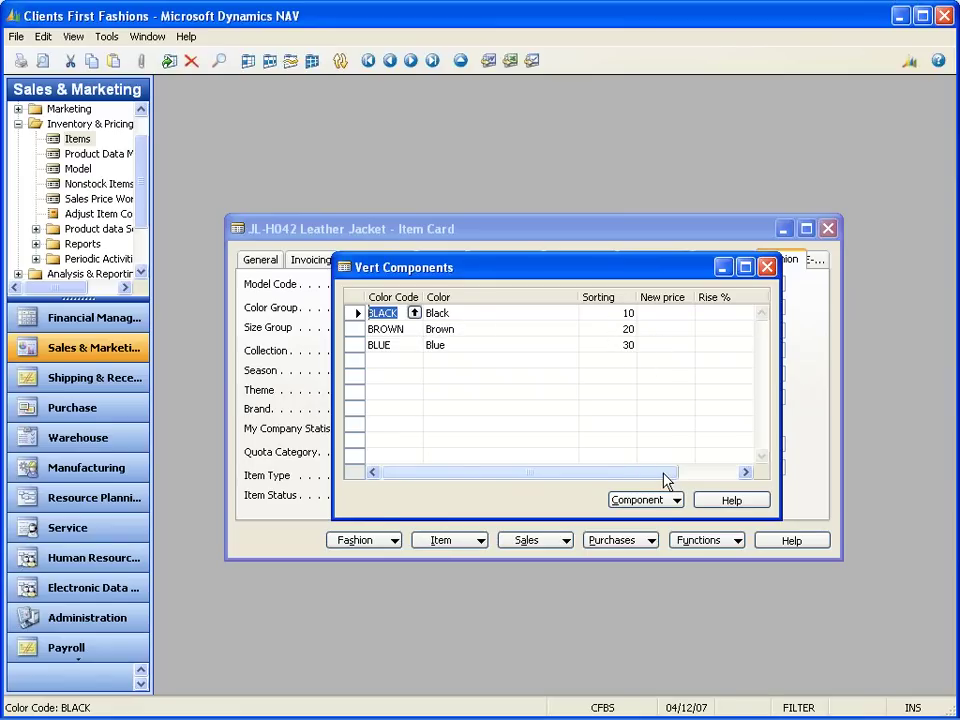
pyautogui.press('Escape')
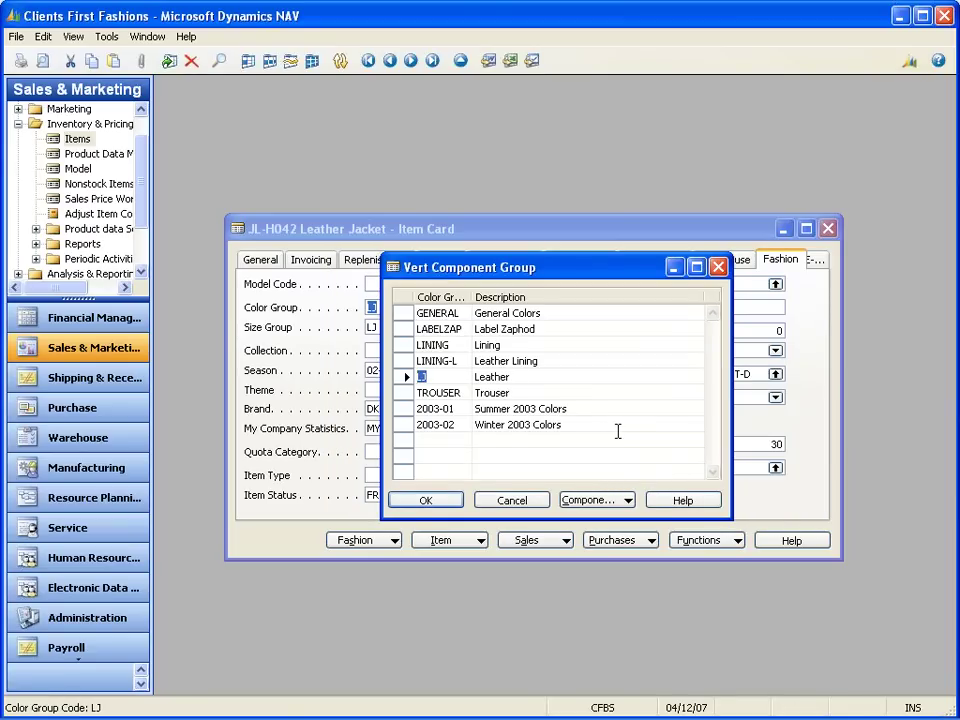
pyautogui.press('Return')
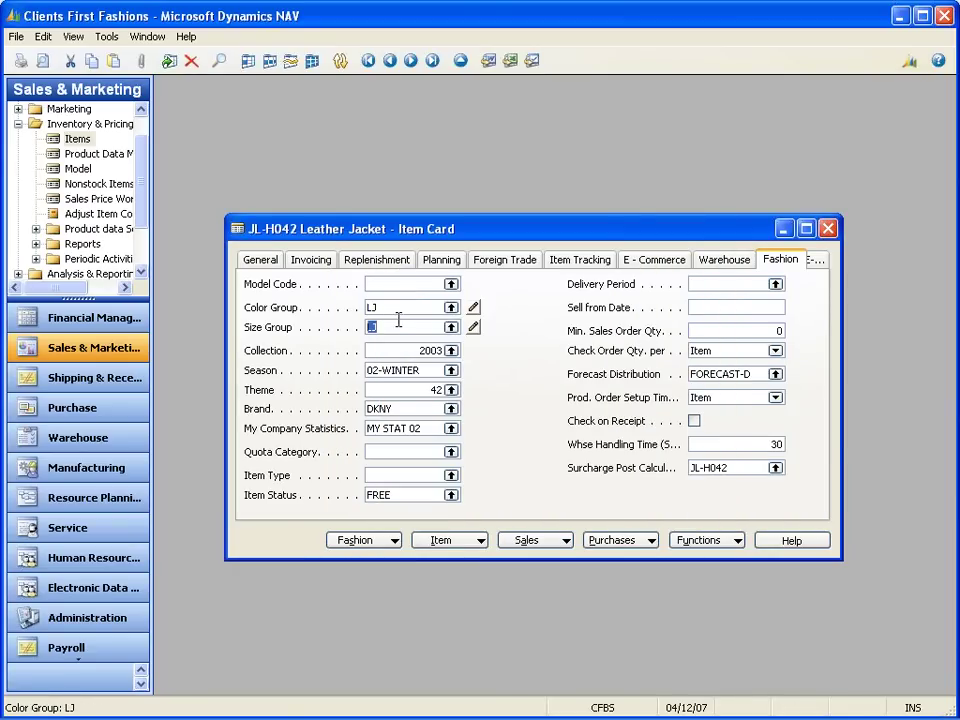
# - Look up the Leather Jacket's size group and view the sizes defined for LJ
pyautogui.click(451, 327)
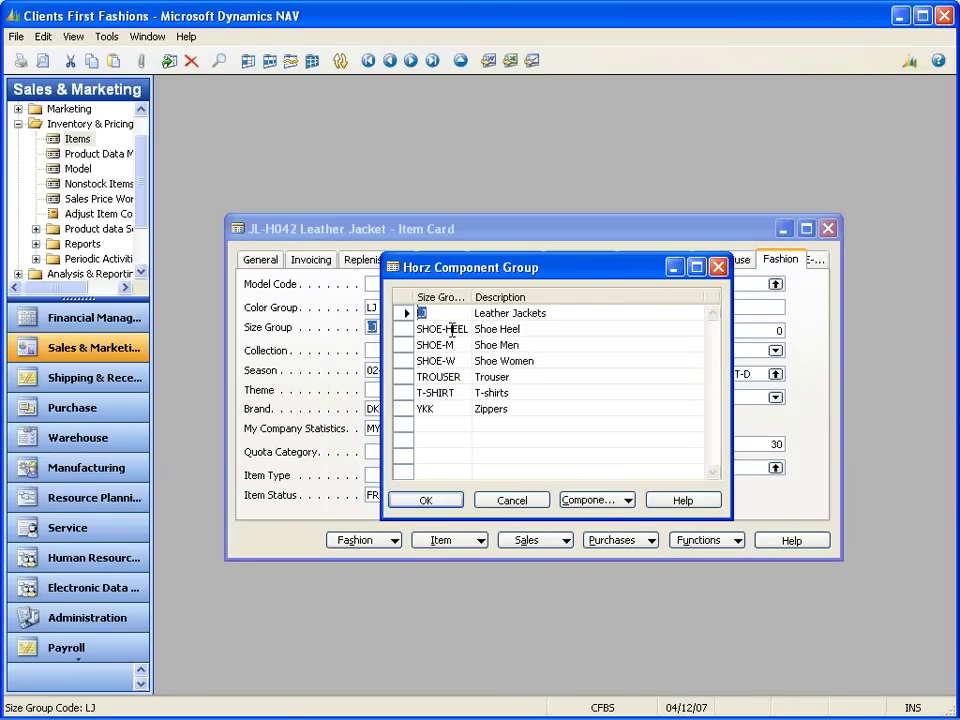
pyautogui.click(591, 501)
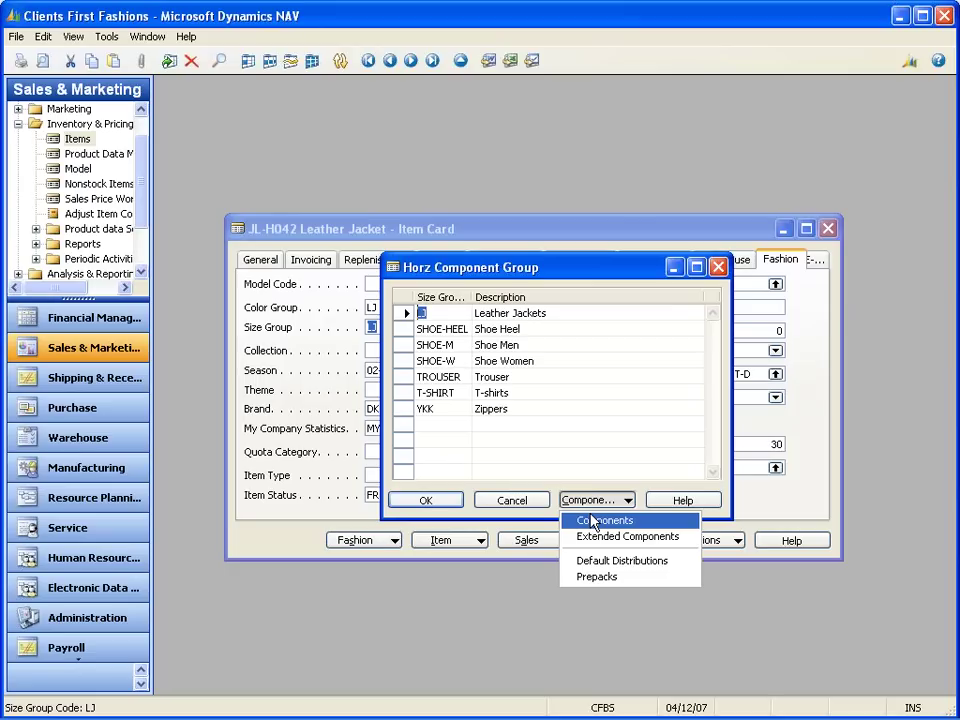
pyautogui.click(591, 521)
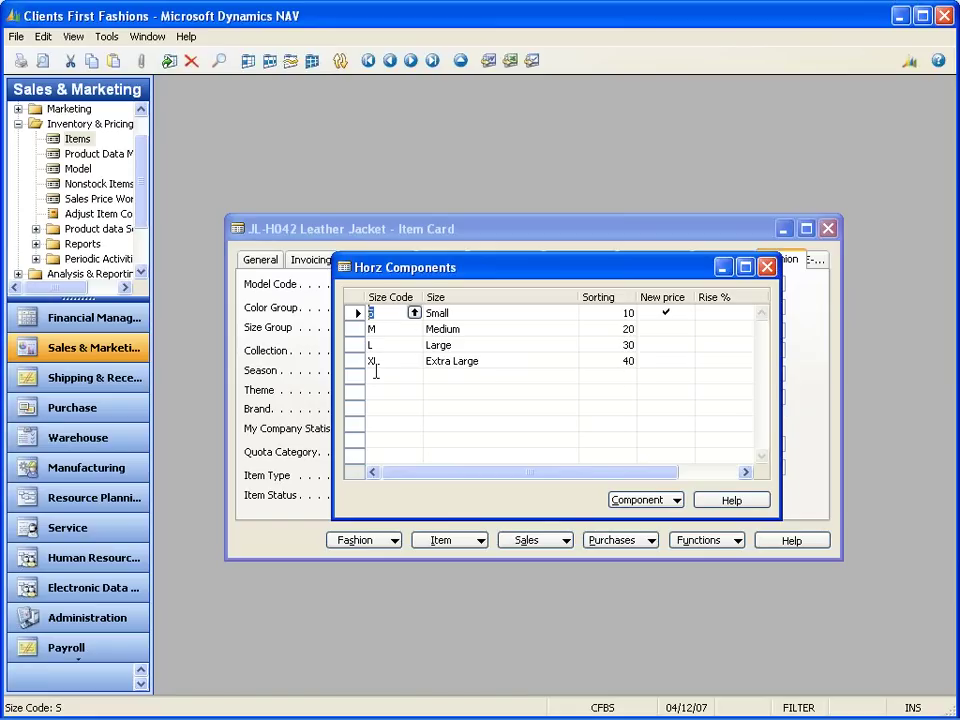
pyautogui.press('Escape')
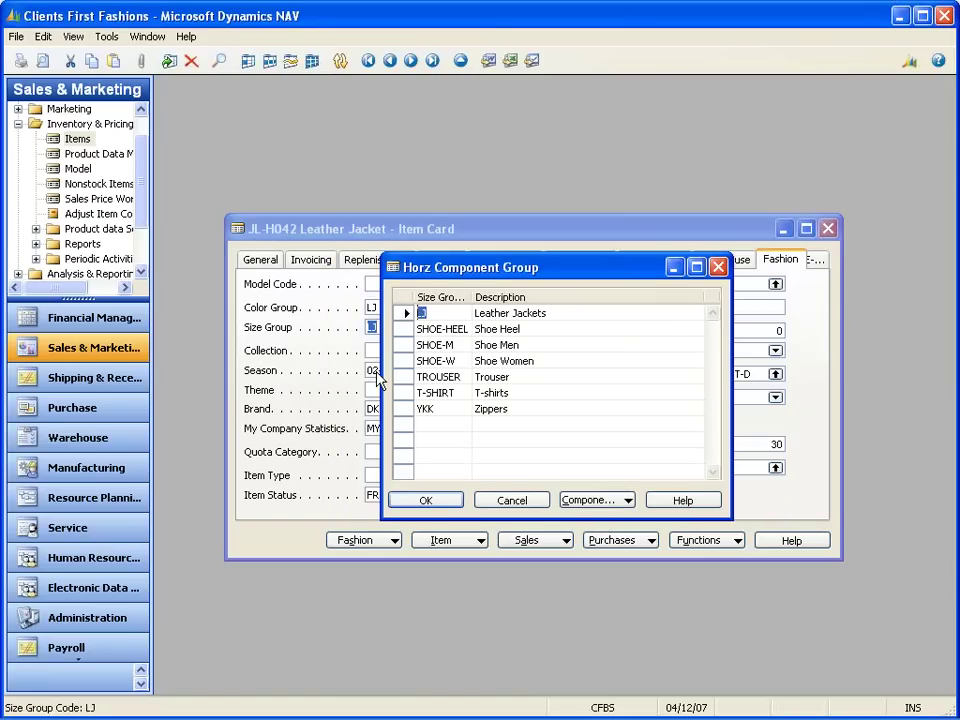
# - View the sizes in the T-SHIRT size group and examine the price rise set for size L
pyautogui.click(452, 392)
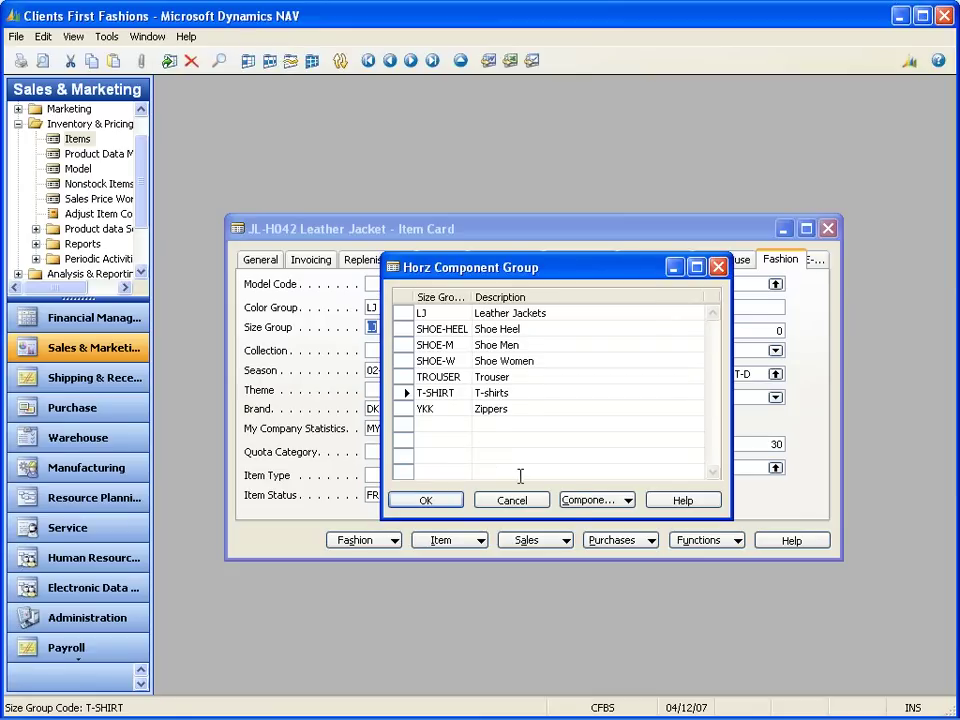
pyautogui.click(570, 505)
pyautogui.click(583, 520)
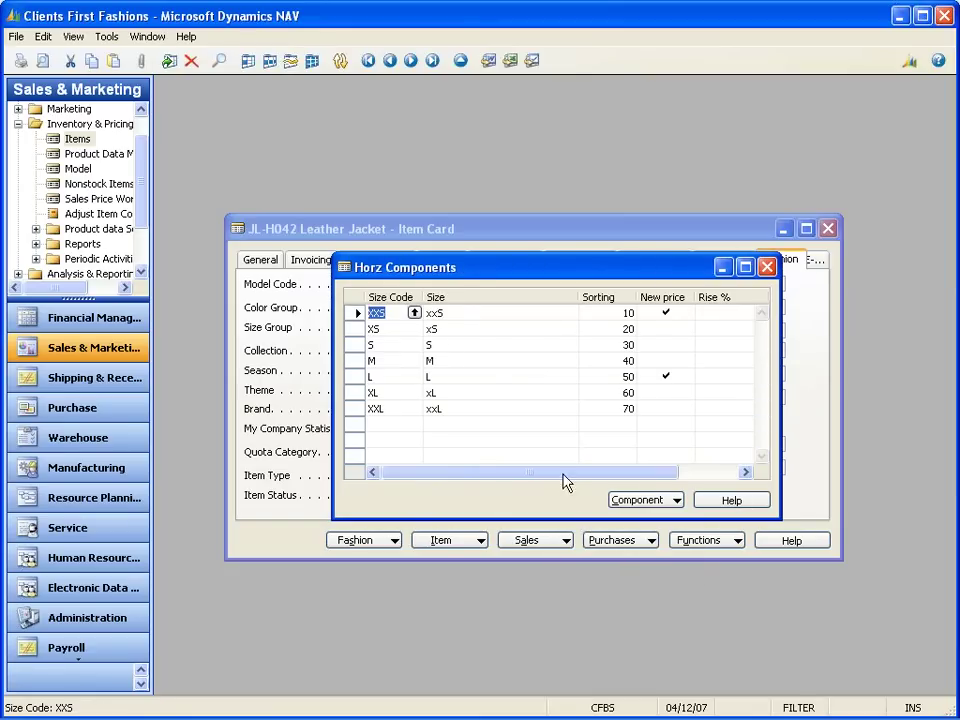
pyautogui.moveTo(641, 484); pyautogui.dragTo(696, 482)
pyautogui.click(589, 373)
pyautogui.click(589, 424)
pyautogui.click(482, 416)
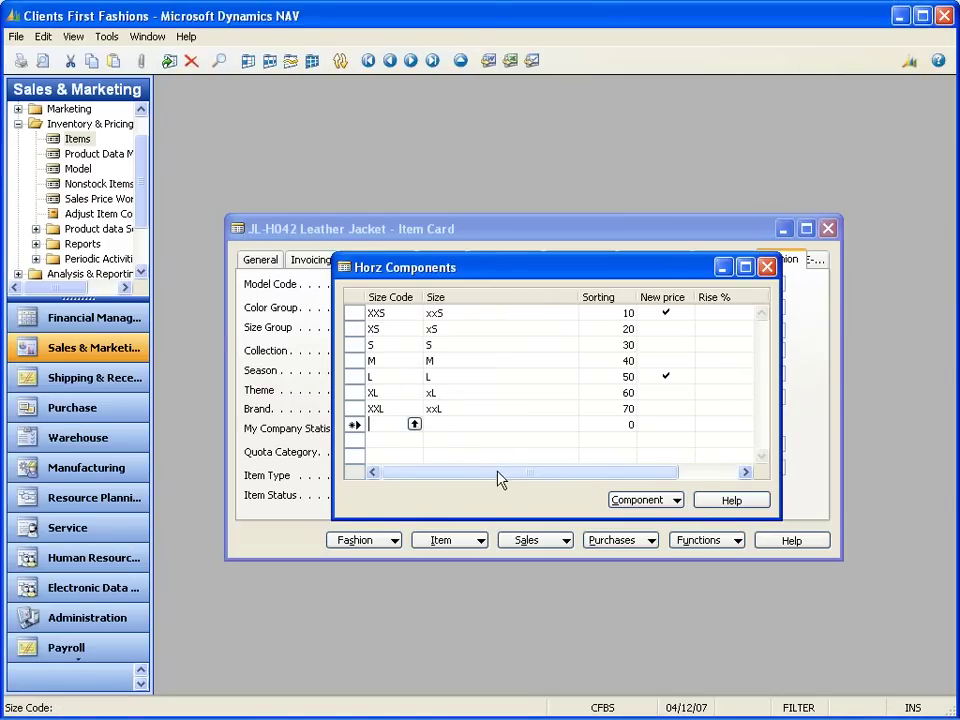
pyautogui.click(374, 376)
pyautogui.moveTo(493, 480); pyautogui.dragTo(608, 480)
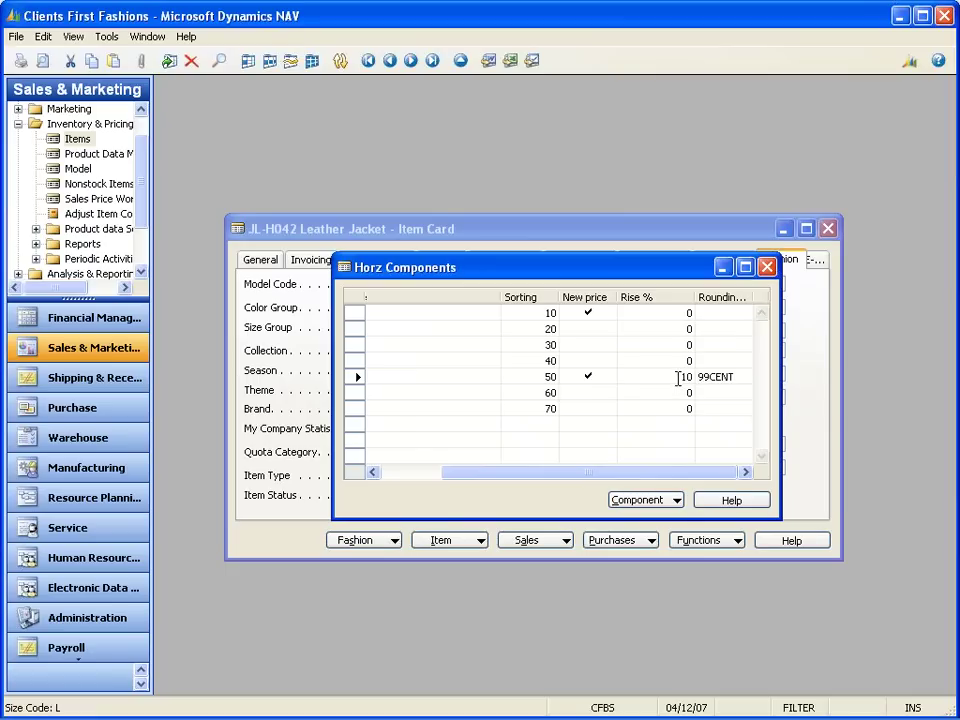
# - Review the rounding methods available for size L, keeping 99CENT, and return to the item card with size group LJ kept
pyautogui.click(729, 374)
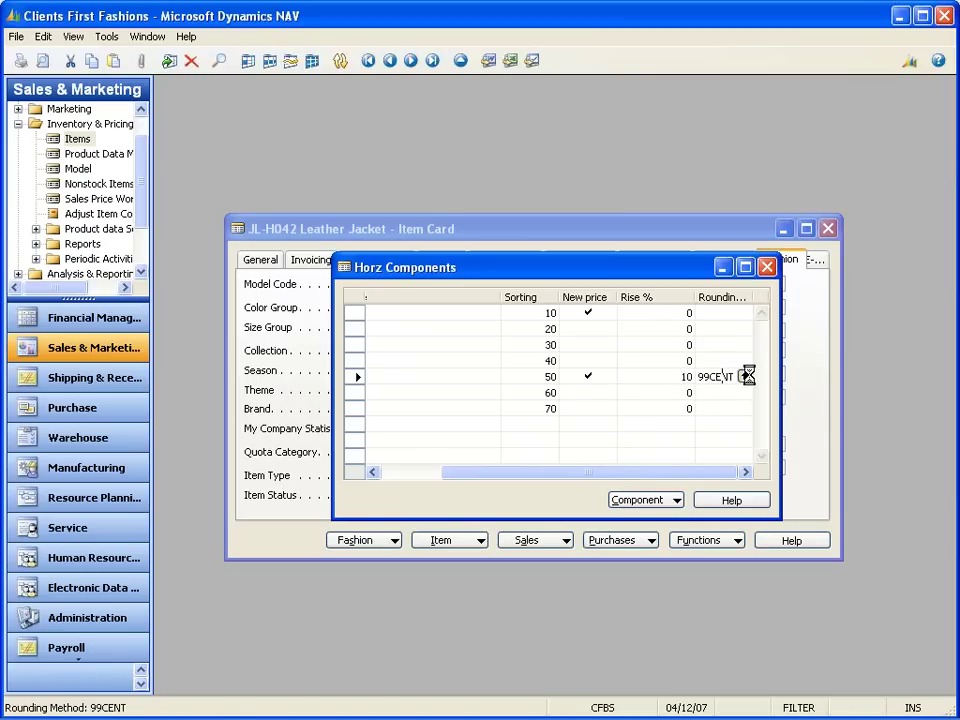
pyautogui.click(748, 377)
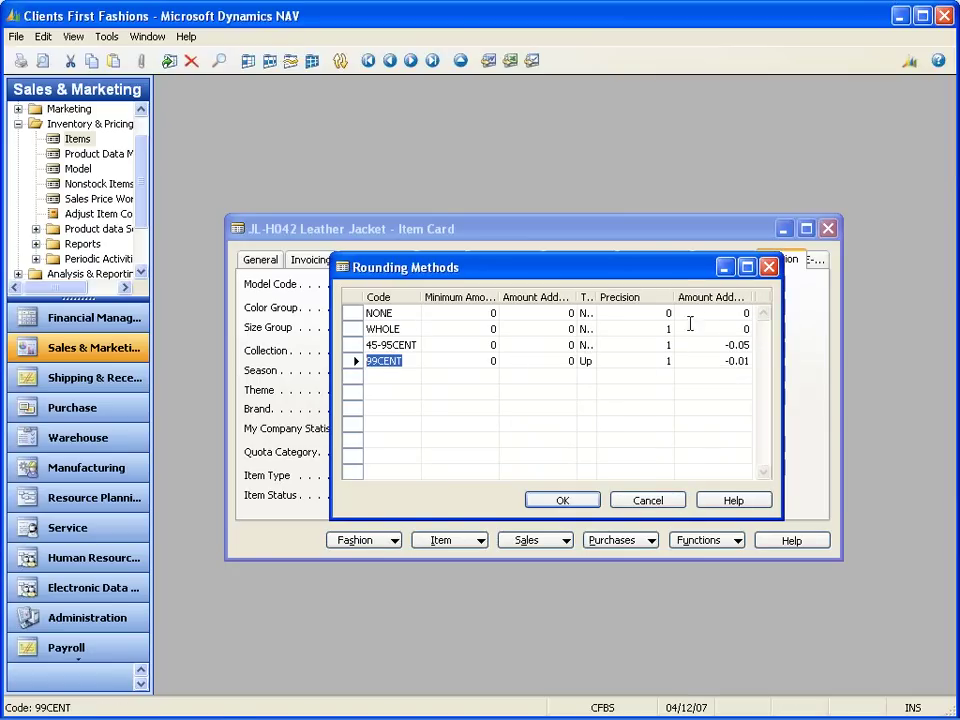
pyautogui.press('Return')
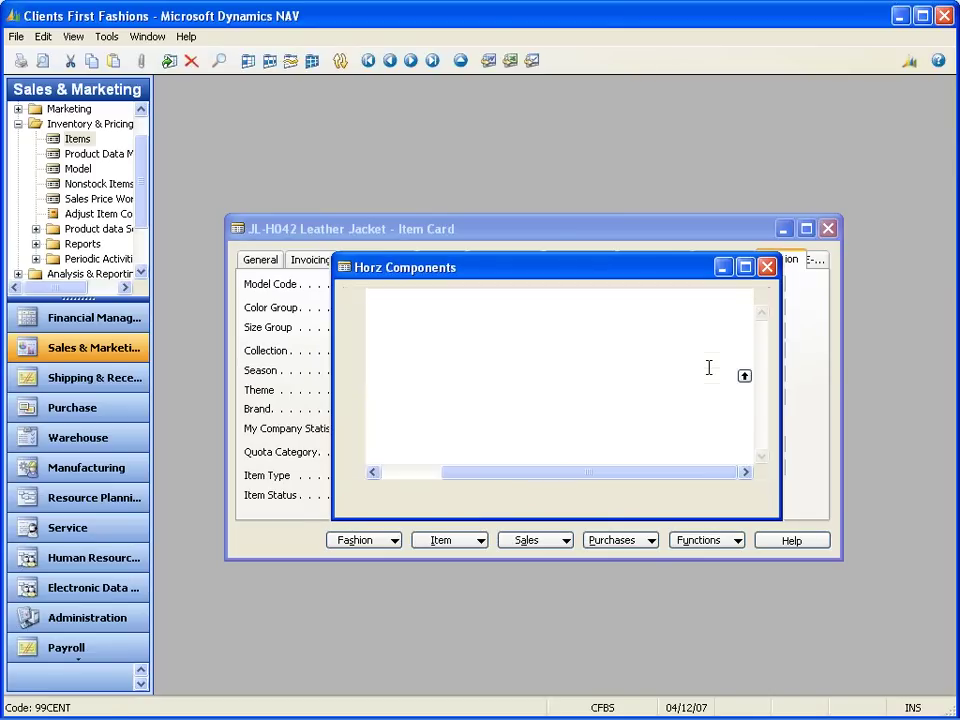
pyautogui.press('Escape')
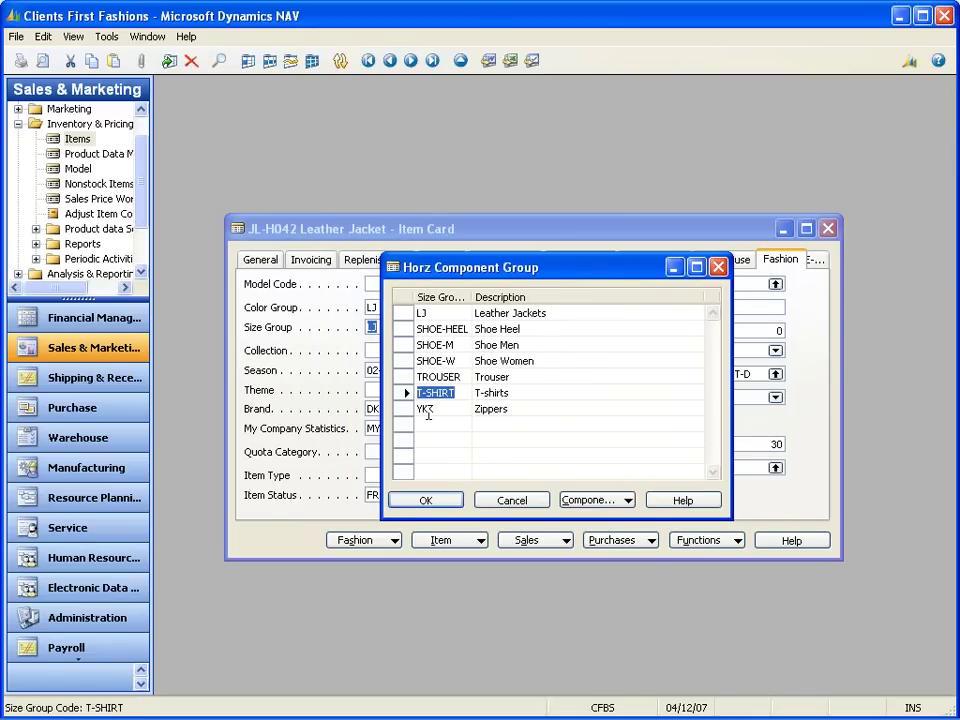
pyautogui.press('Escape')
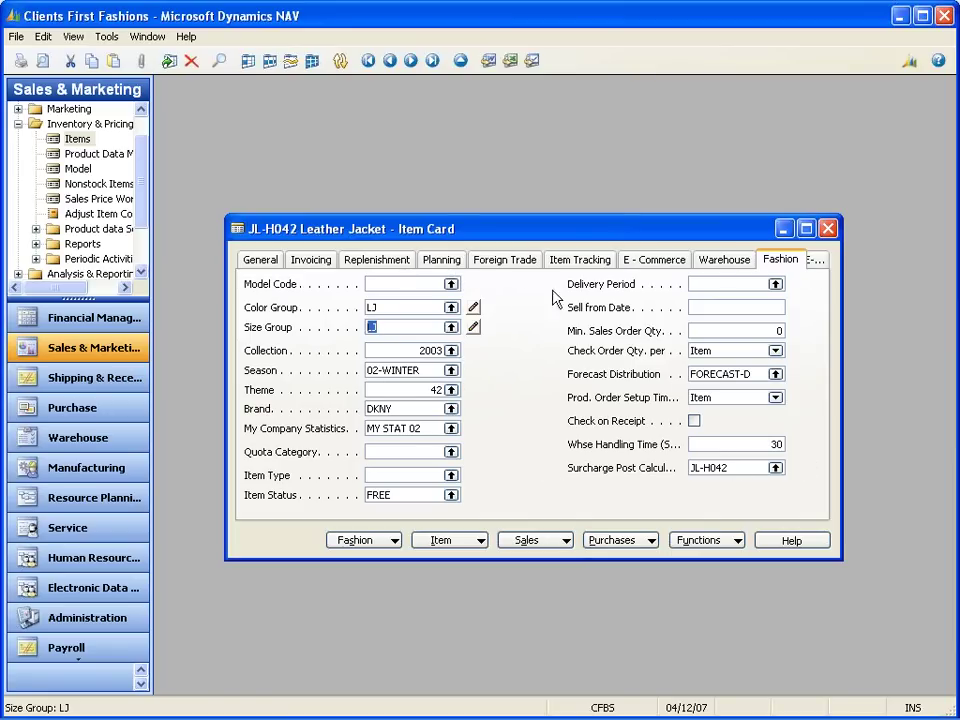
# - Check the Leather Jacket's packing and weight settings, and open its stock information by colour and size
pyautogui.click(815, 261)
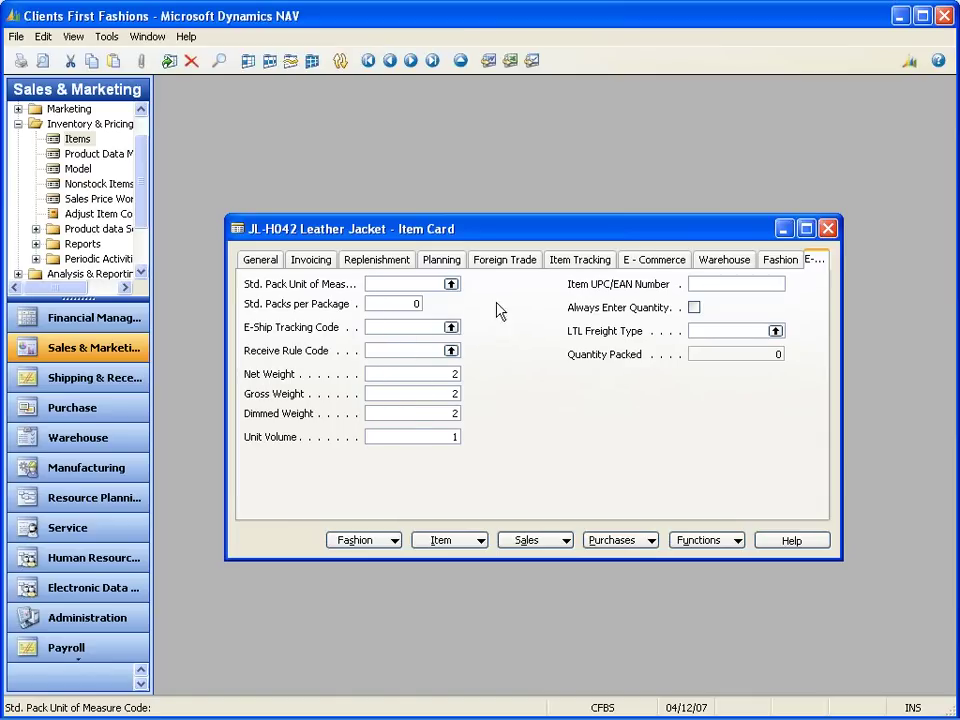
pyautogui.click(260, 260)
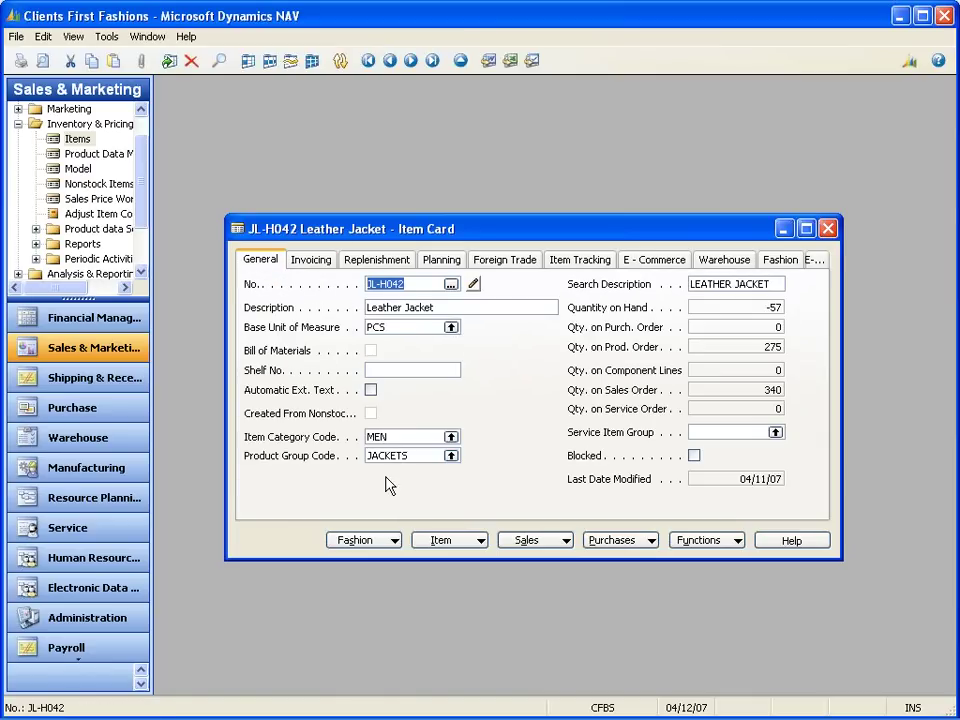
pyautogui.click(377, 545)
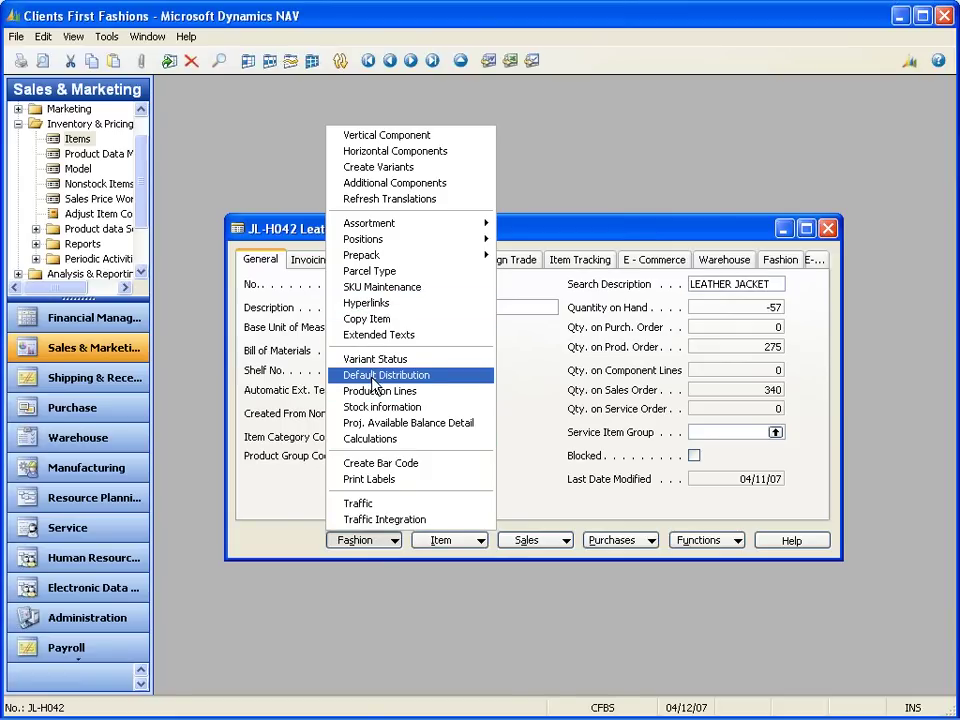
pyautogui.click(381, 407)
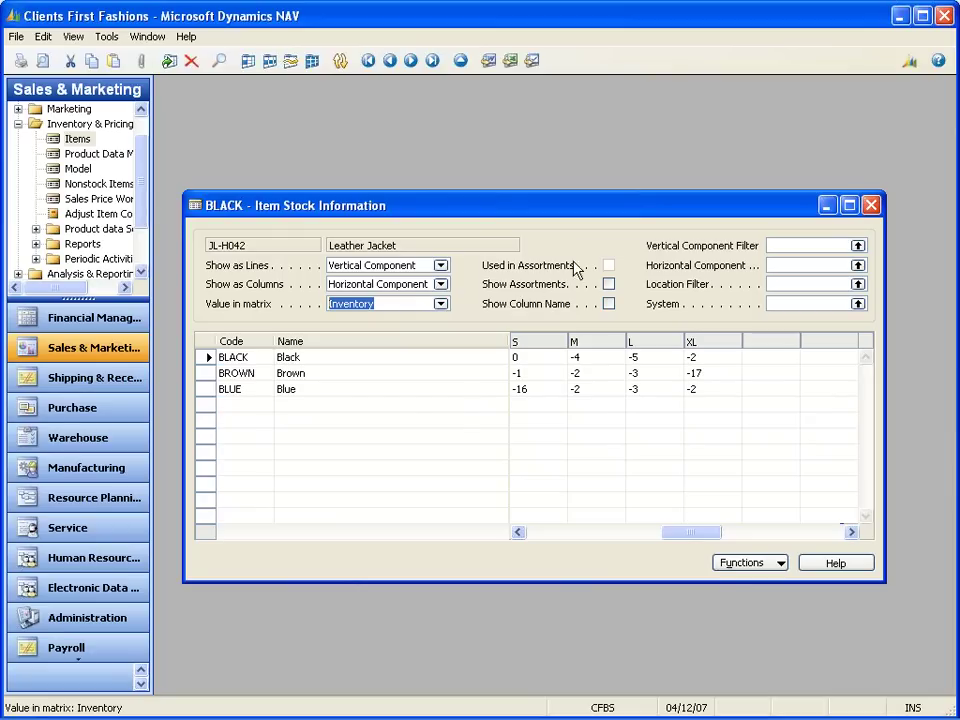
# - Switch the assortment quantities on and back off in the Leather Jacket's stock matrix
pyautogui.click(609, 284)
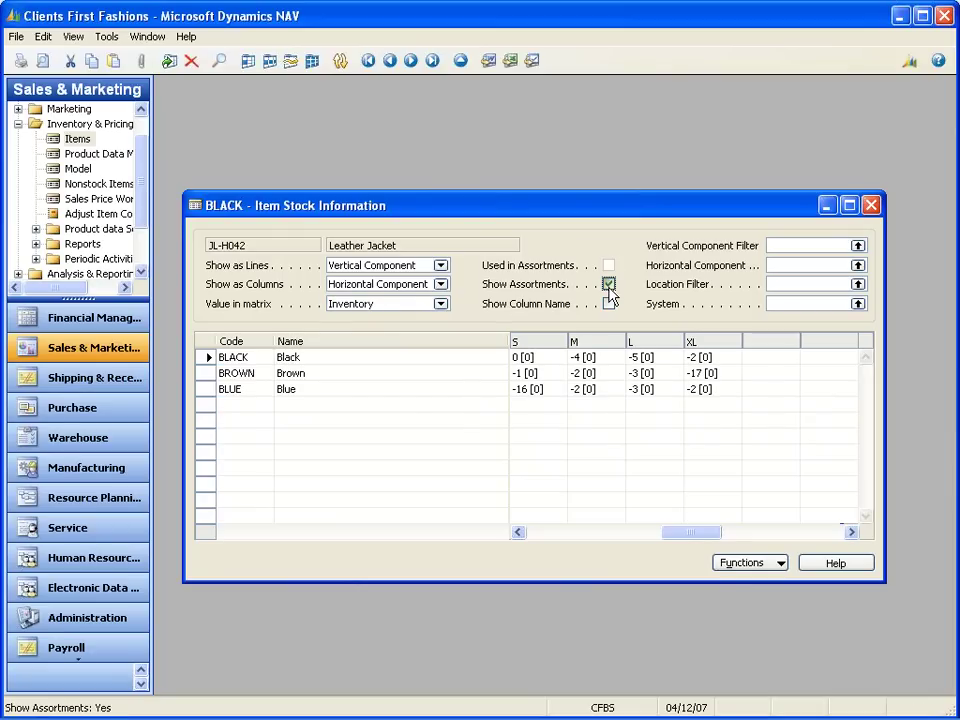
pyautogui.click(607, 286)
pyautogui.click(607, 286)
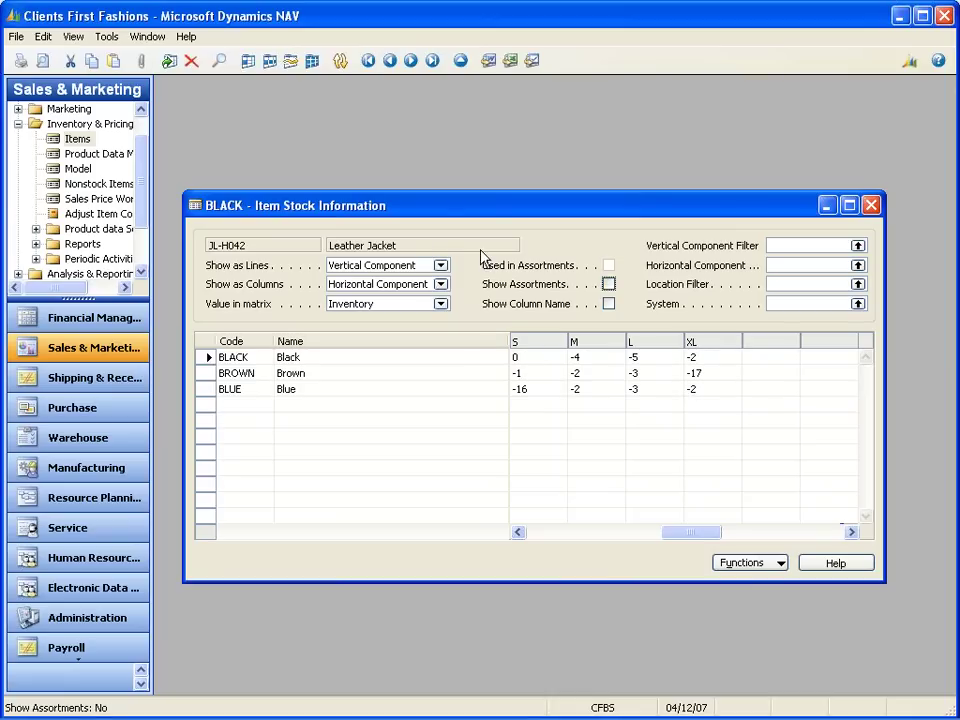
# - Display Qty. on Sales order, followed by Projected Available Balance, as the value in the stock matrix
pyautogui.click(441, 304)
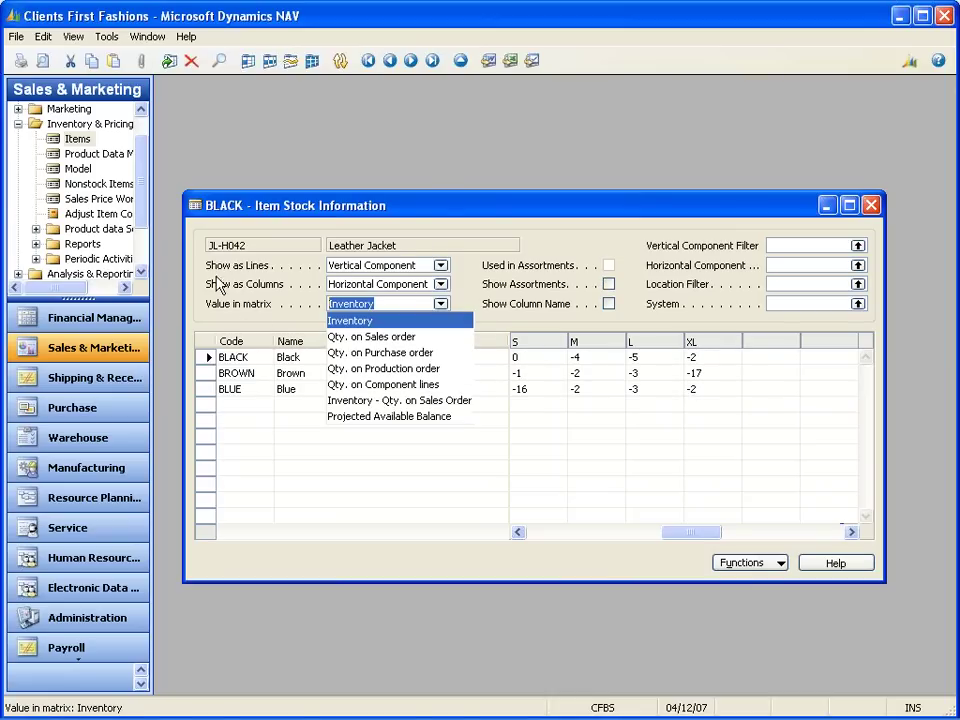
pyautogui.click(404, 338)
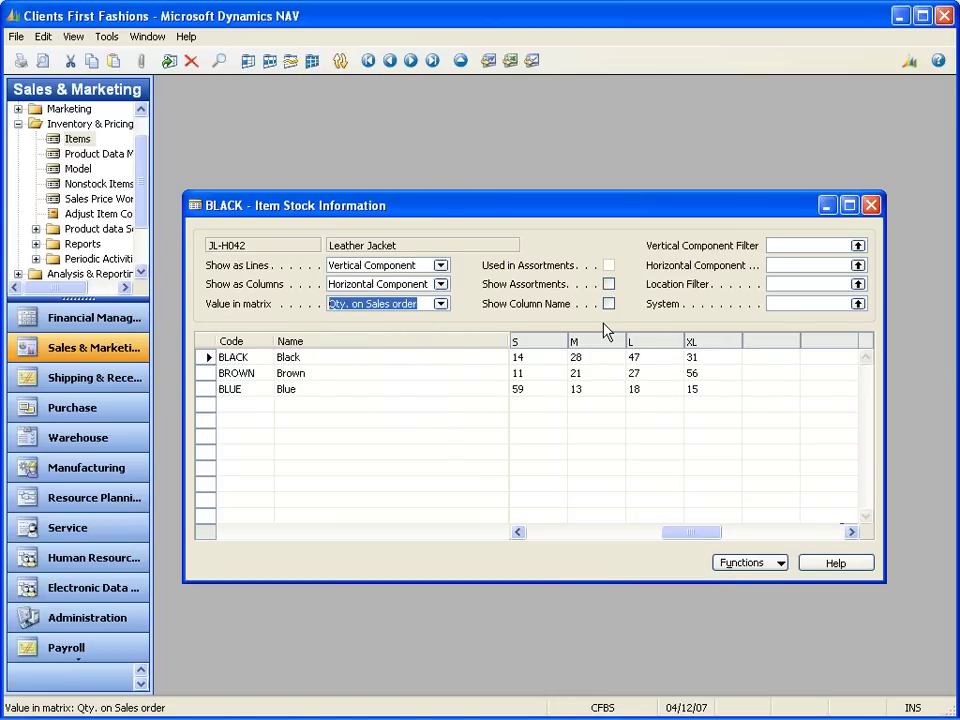
pyautogui.click(440, 304)
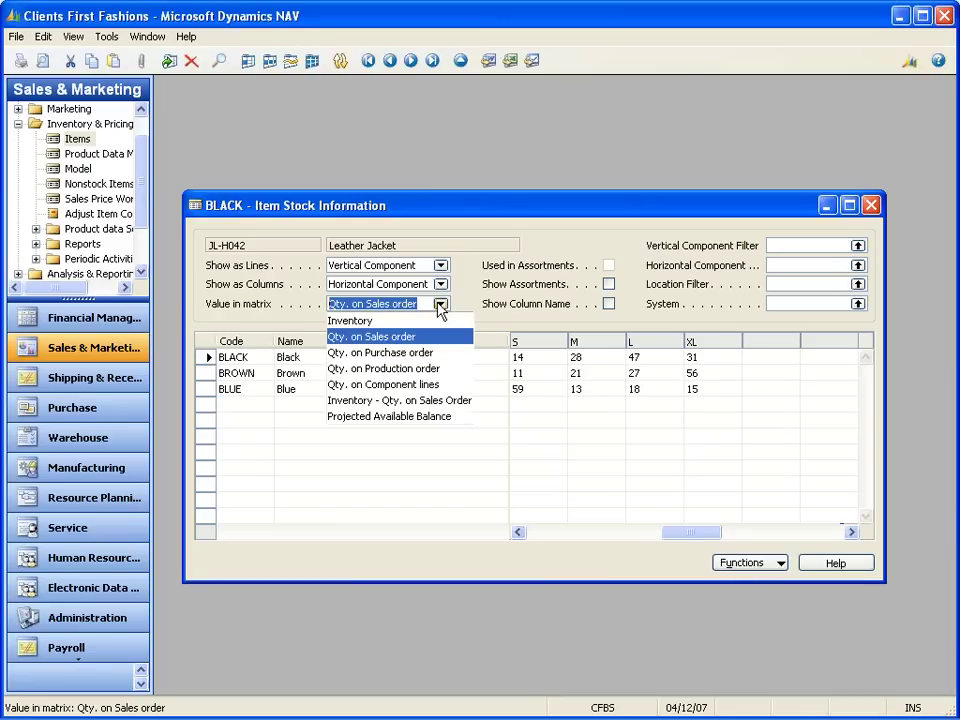
pyautogui.click(366, 418)
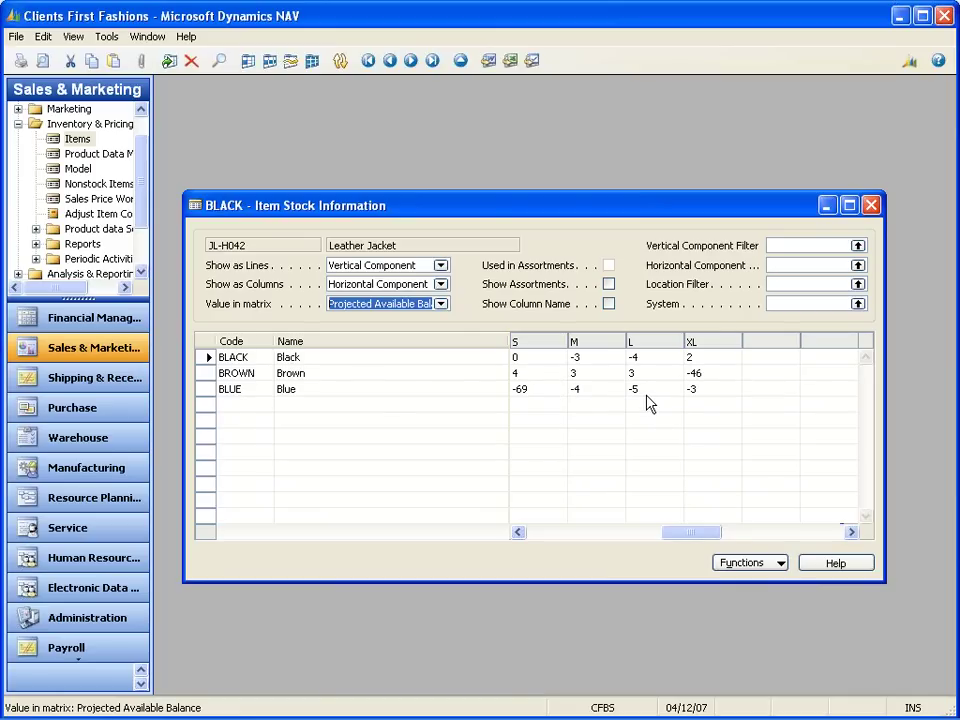
# - Examine the brown XL jacket's availability by day, week and month, and return to the item card
pyautogui.click(718, 374)
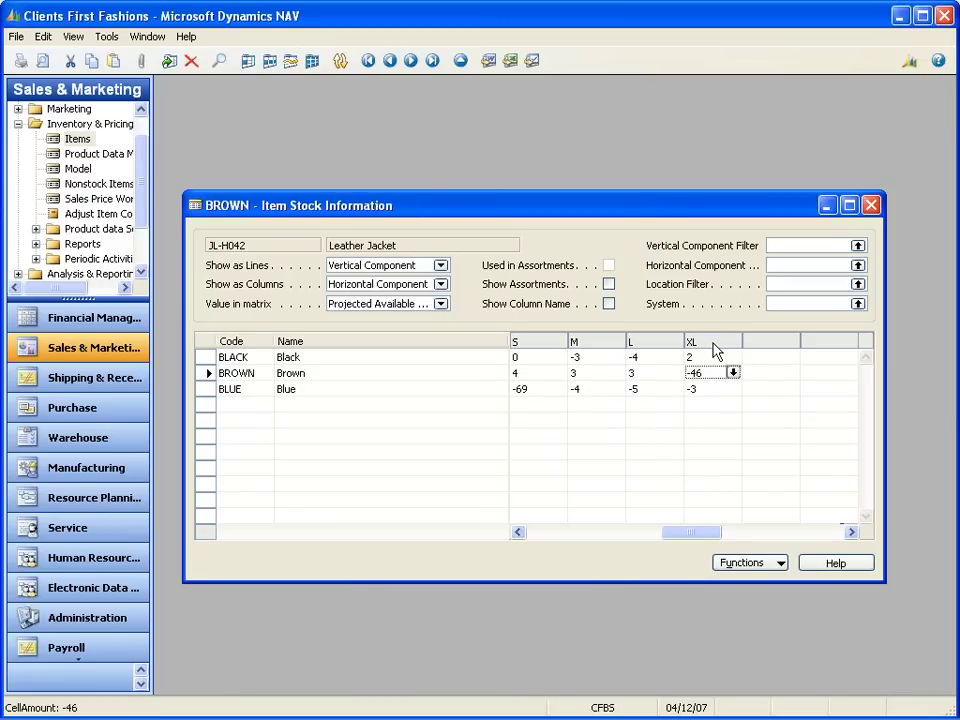
pyautogui.click(733, 372)
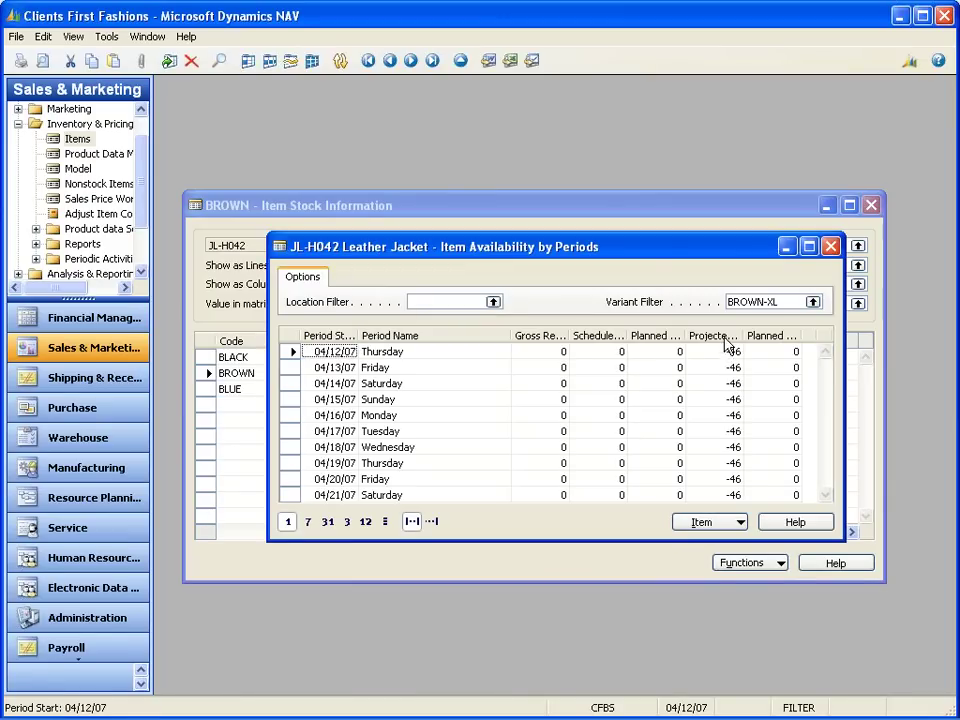
pyautogui.click(309, 523)
pyautogui.click(323, 527)
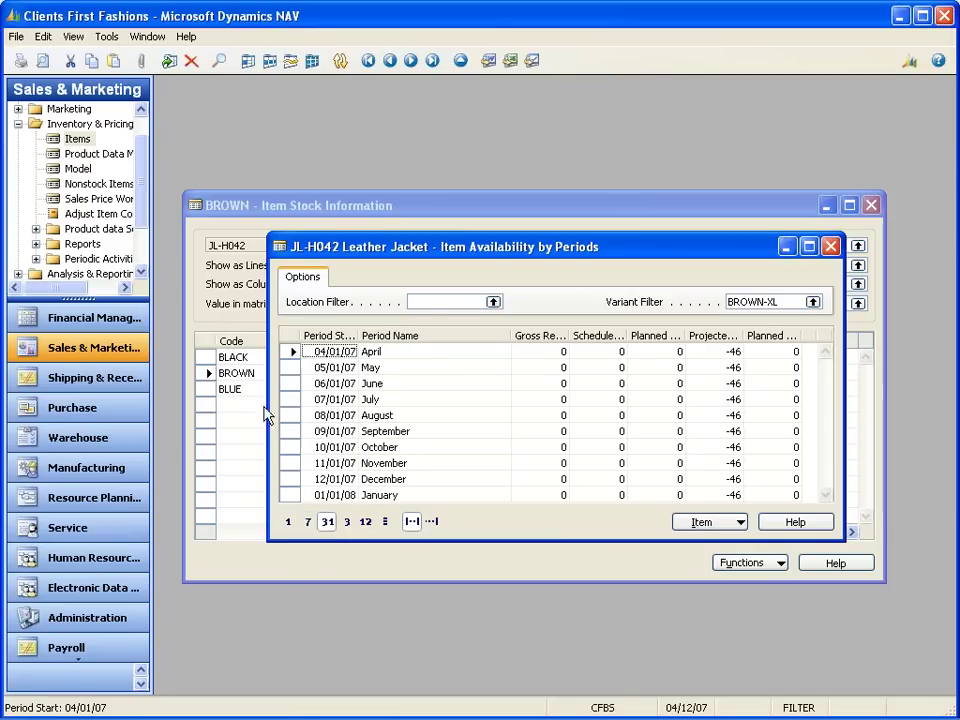
pyautogui.press('Escape')
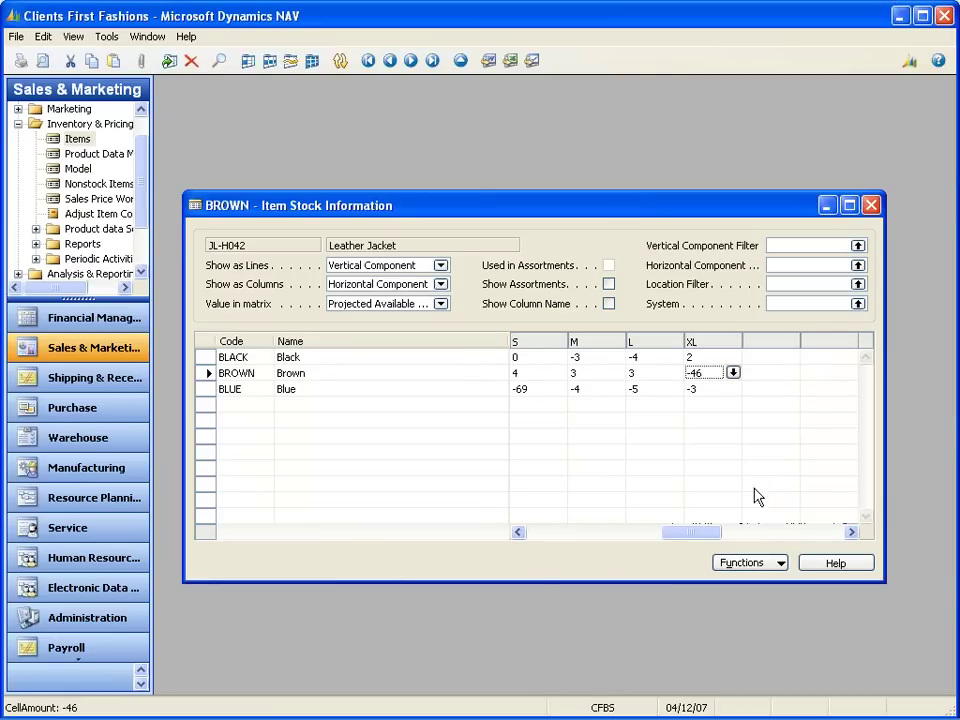
pyautogui.press('Escape')
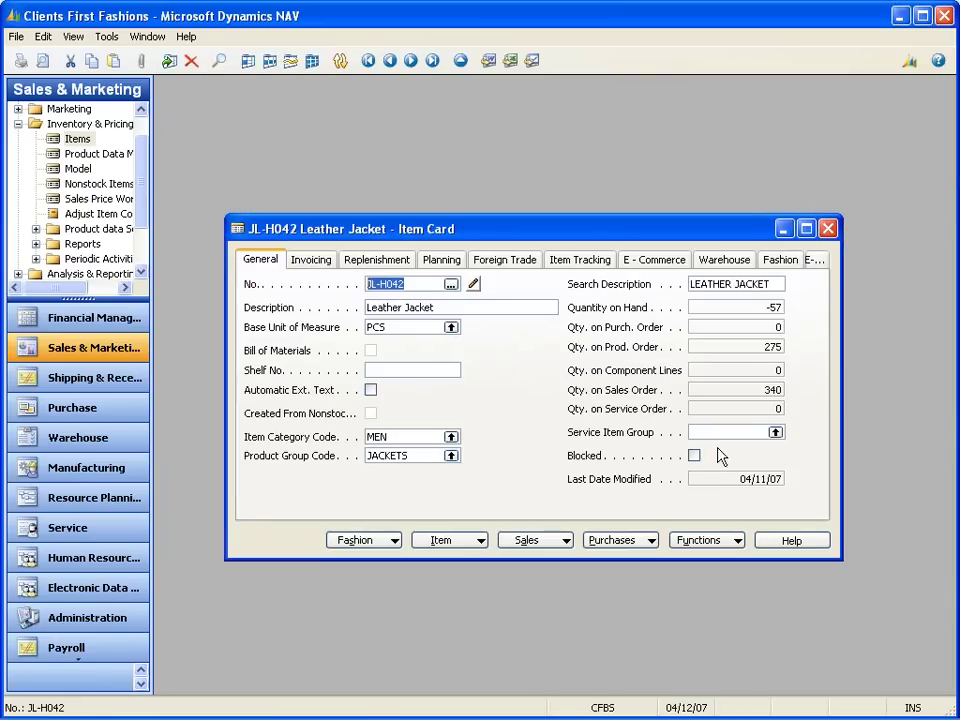
# - Open the Leather Jacket's variant status matrix and select the status of the brown L variant
pyautogui.click(343, 542)
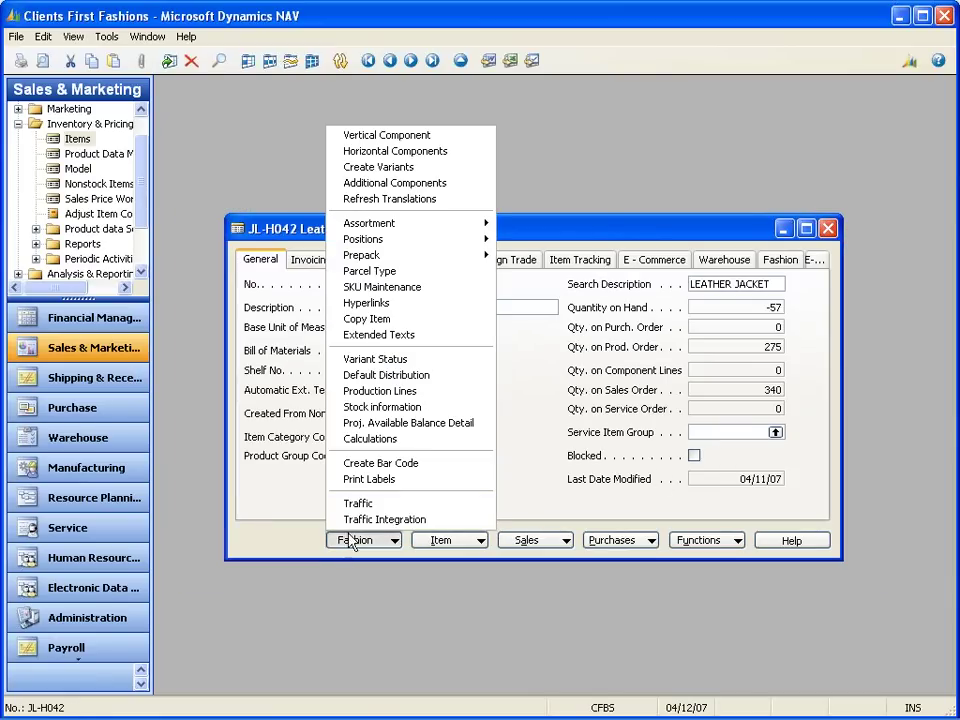
pyautogui.click(395, 368)
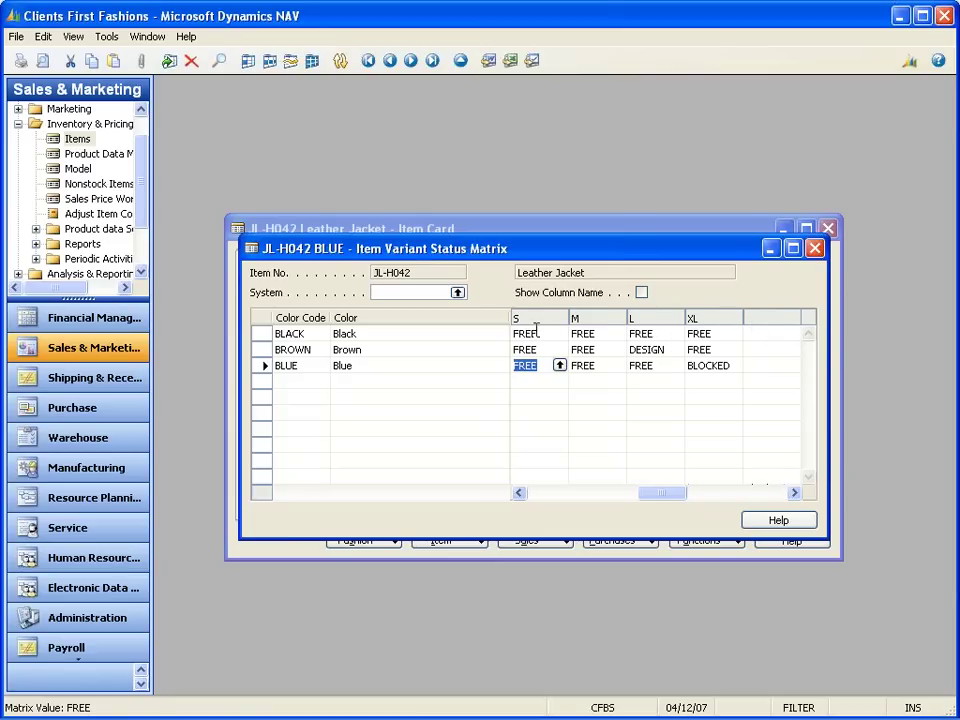
pyautogui.click(652, 349)
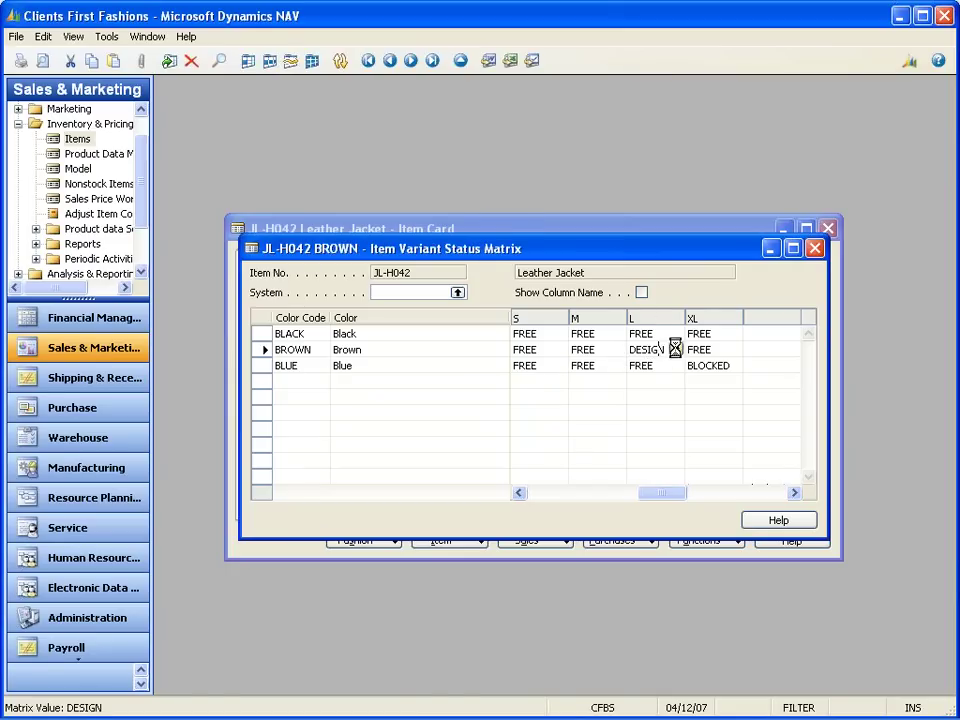
# - Examine which operations each item status code blocks, with full column headings shown, and return to the item card
pyautogui.click(676, 350)
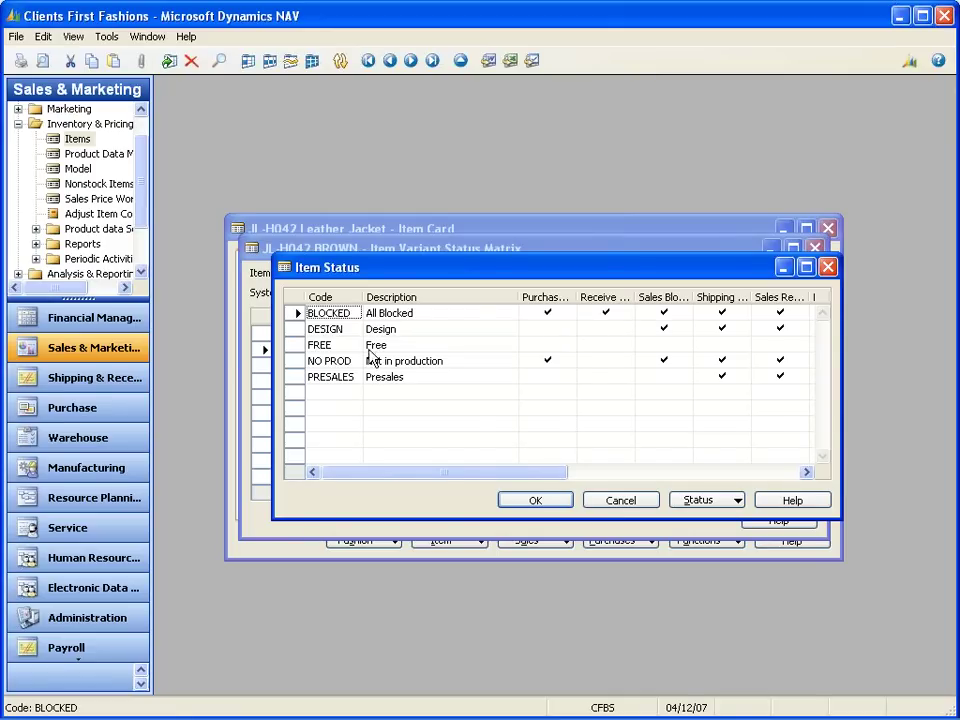
pyautogui.moveTo(297, 303); pyautogui.dragTo(302, 334)
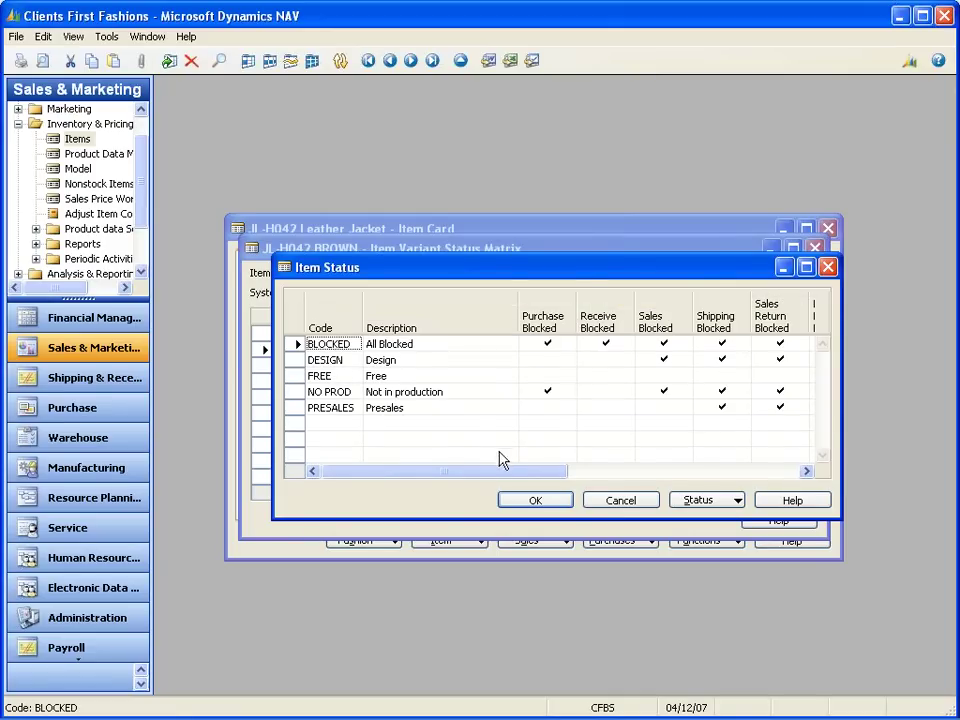
pyautogui.moveTo(484, 478); pyautogui.dragTo(564, 474)
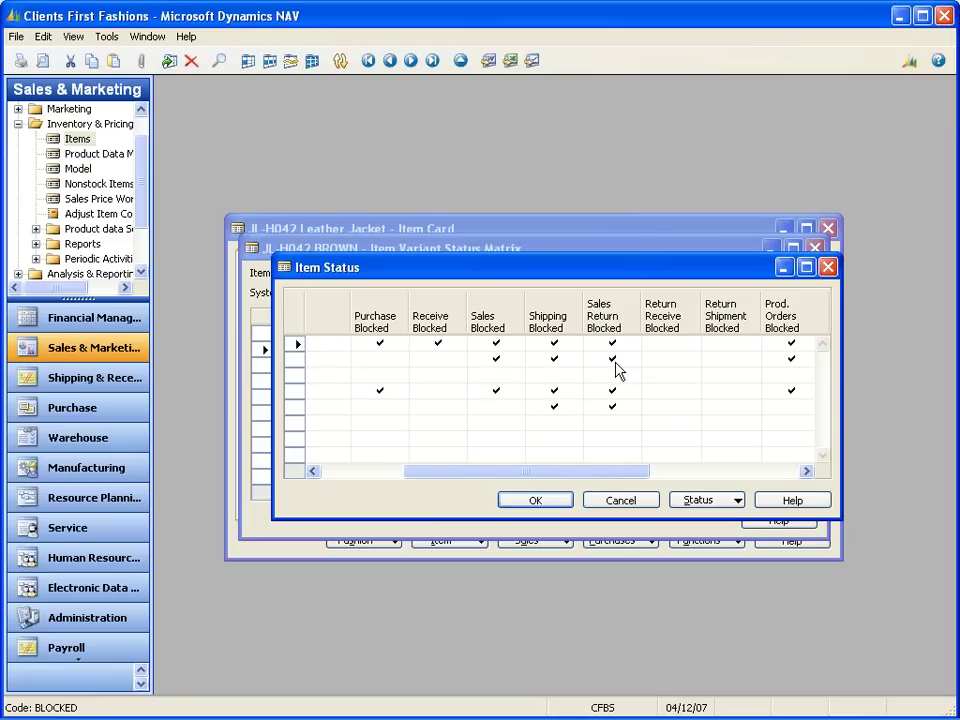
pyautogui.moveTo(619, 480); pyautogui.dragTo(429, 470)
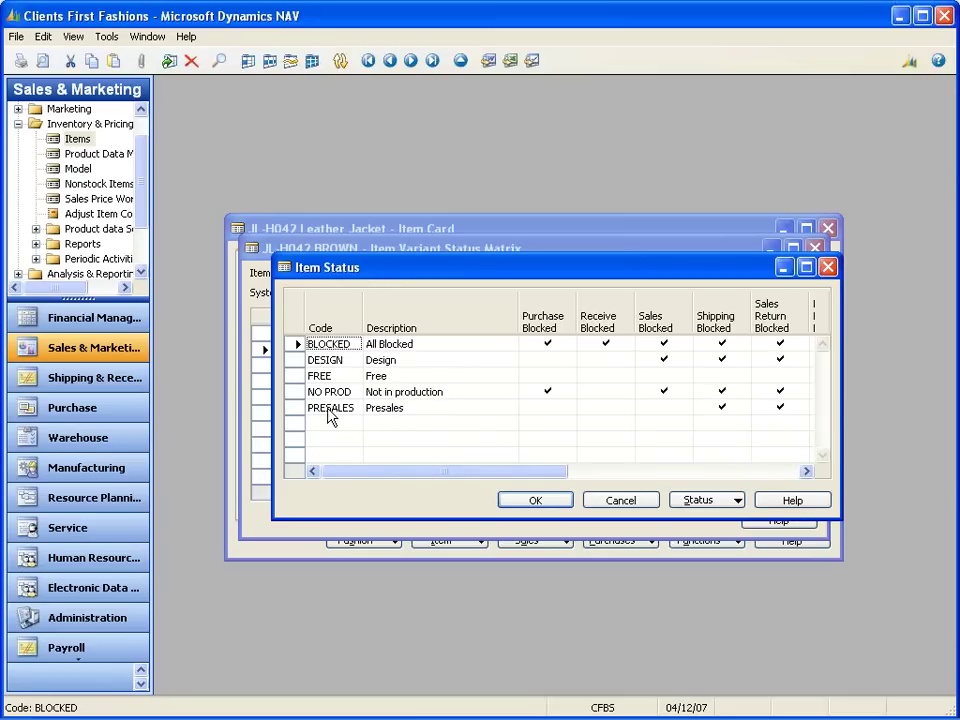
pyautogui.press('Escape')
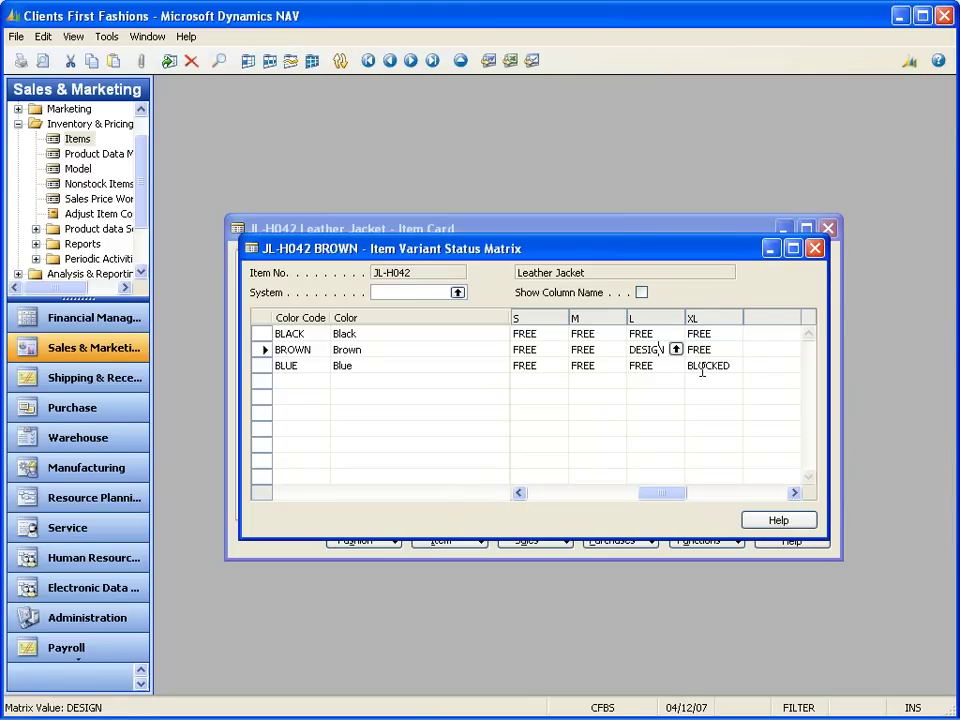
pyautogui.press('F2')
pyautogui.press('Escape')
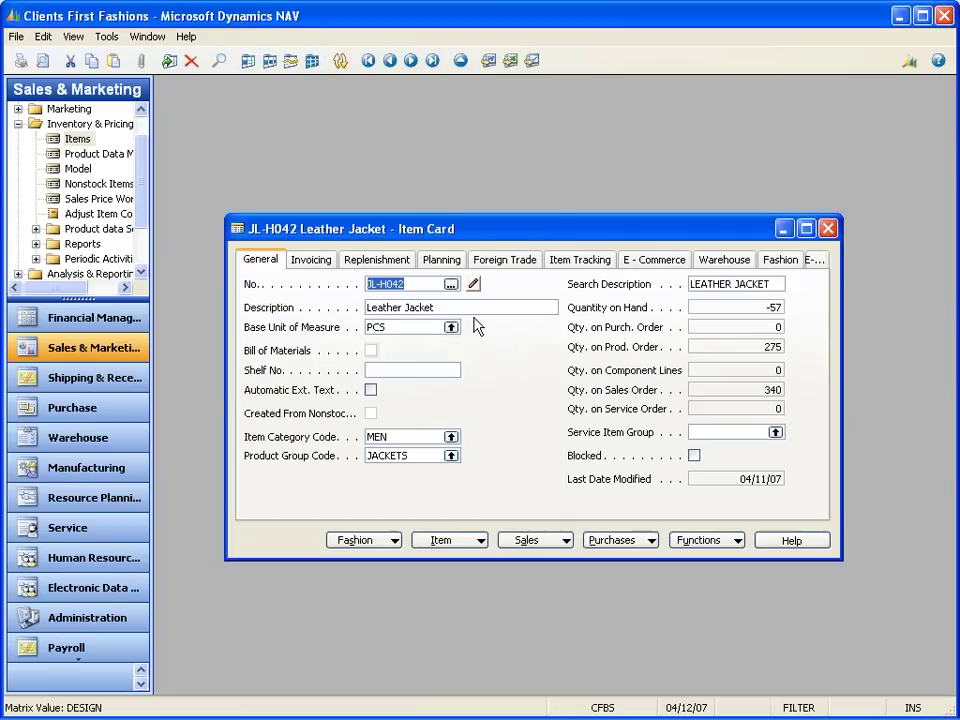
# - Open the Leather Jacket's calculation items and look up its BOM, routing and total costs in the calculation header list
pyautogui.click(366, 540)
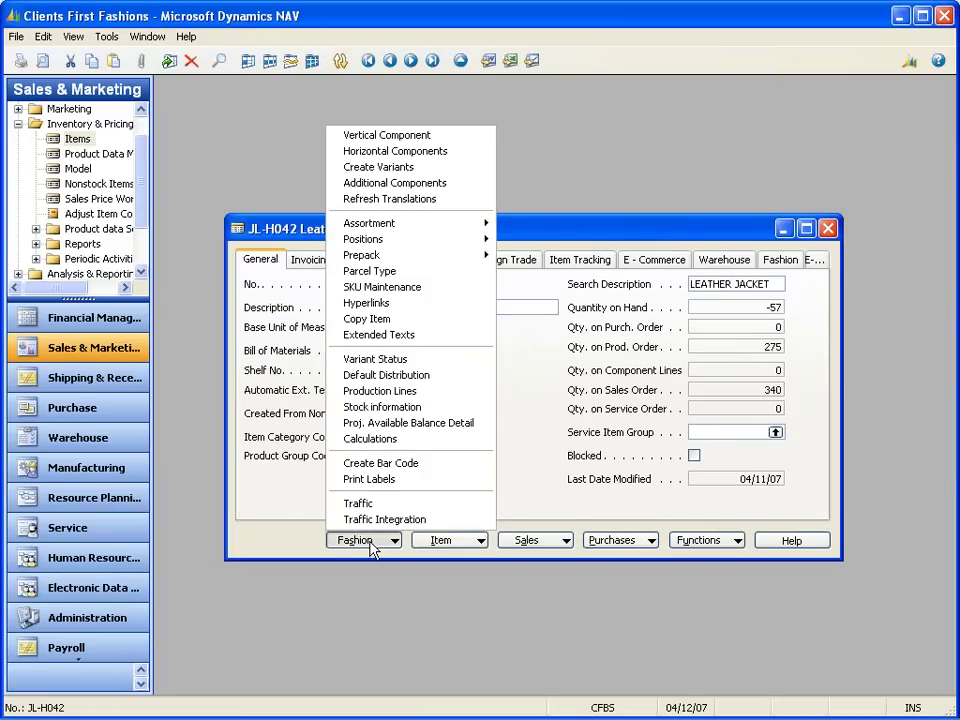
pyautogui.click(380, 439)
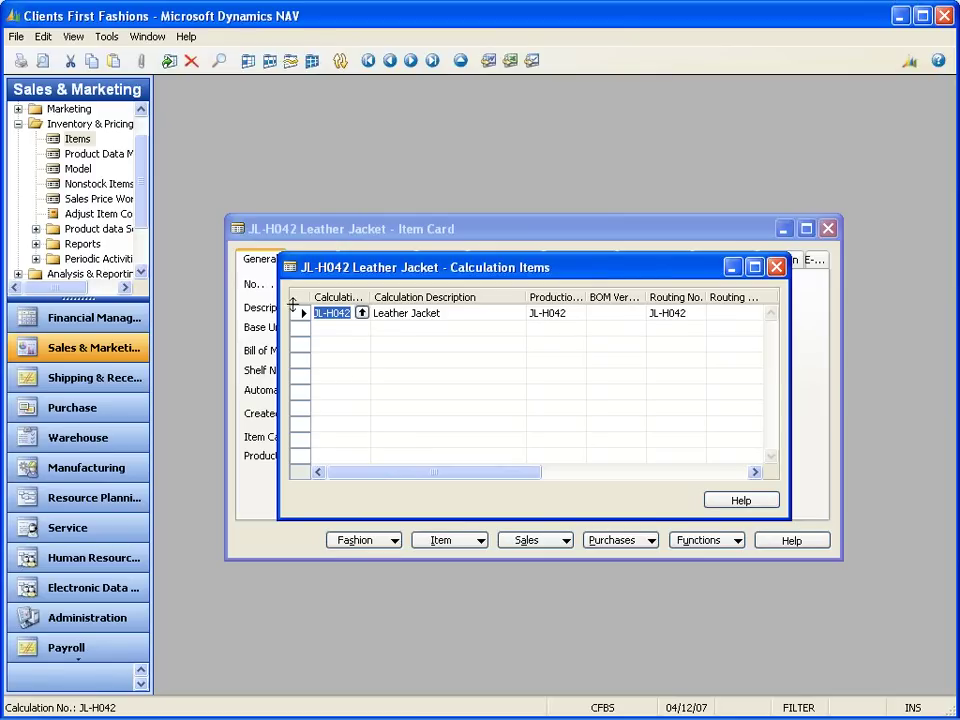
pyautogui.moveTo(295, 334); pyautogui.dragTo(295, 361)
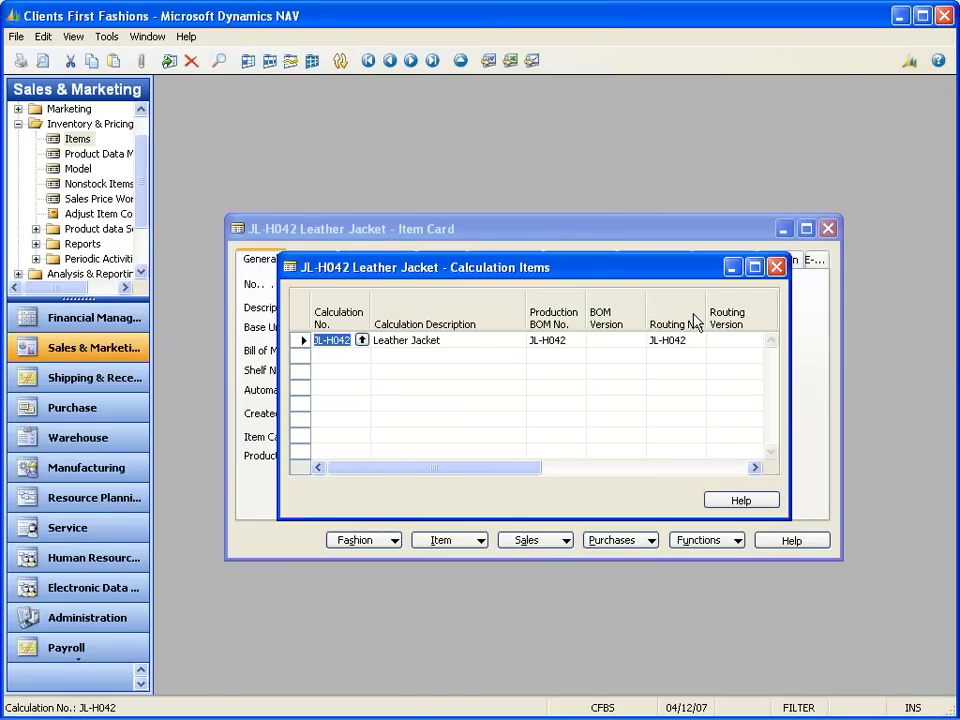
pyautogui.click(362, 341)
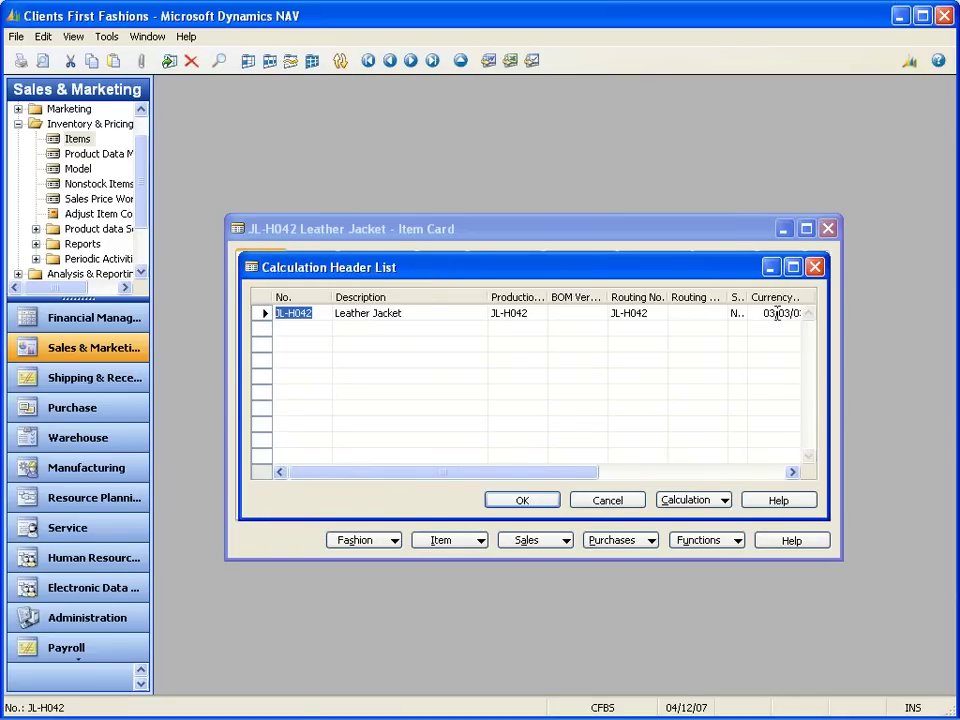
pyautogui.moveTo(568, 476); pyautogui.dragTo(771, 467)
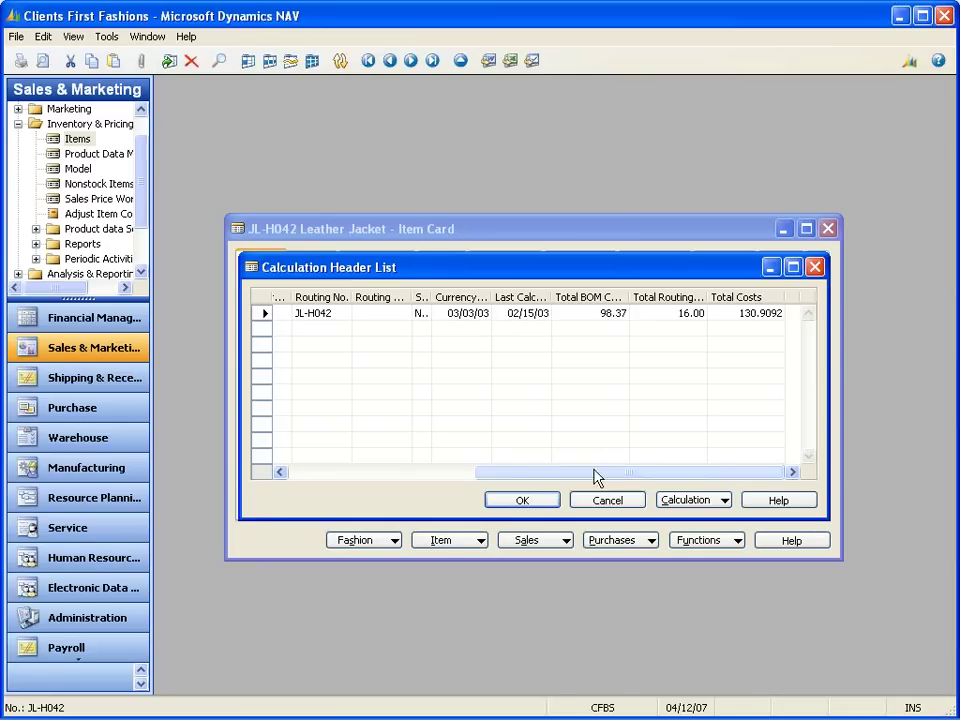
# - Open the Leather Jacket's calculation card and check the Misc. and Total cost lines
pyautogui.click(687, 503)
pyautogui.click(686, 520)
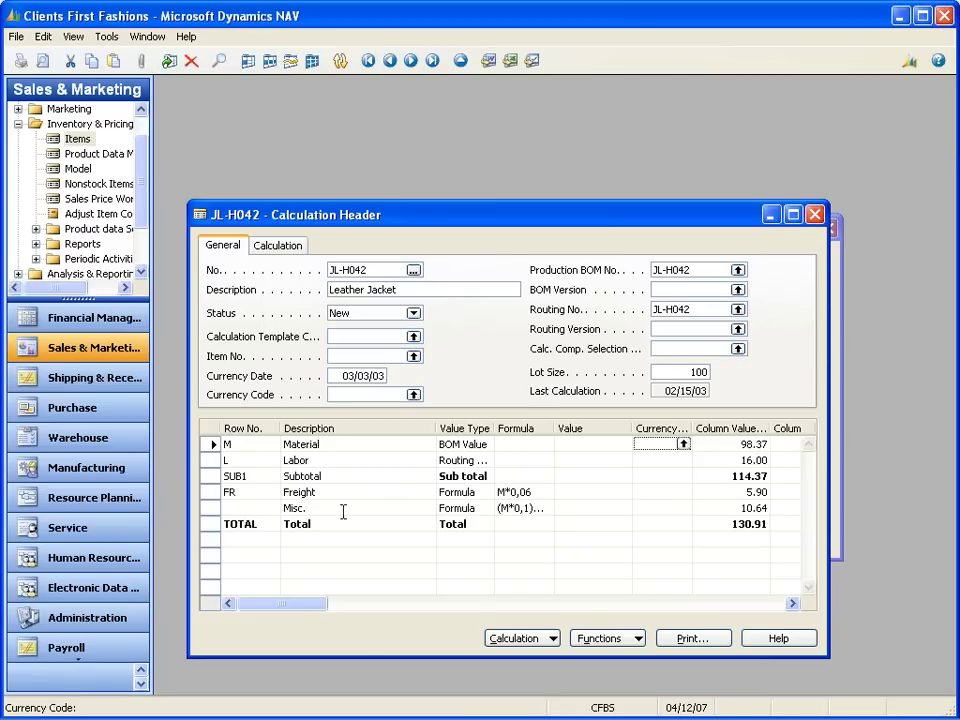
pyautogui.click(763, 508)
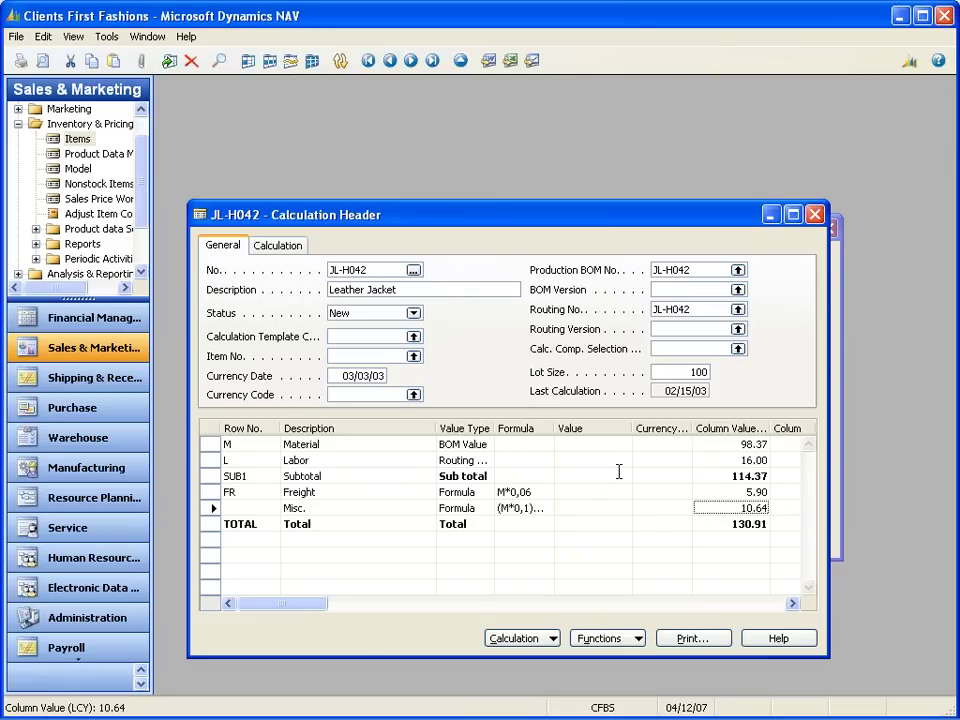
pyautogui.click(749, 526)
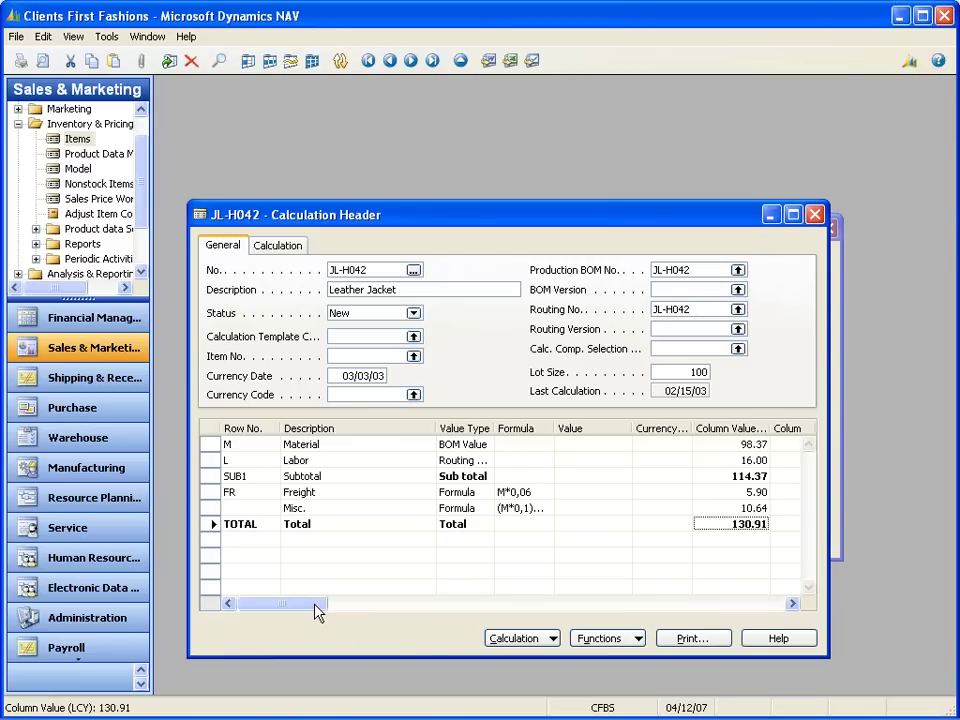
# - Check the G/L accounts behind the freight and misc. surcharge posting groups, and return to the item card
pyautogui.moveTo(313, 613); pyautogui.dragTo(408, 620)
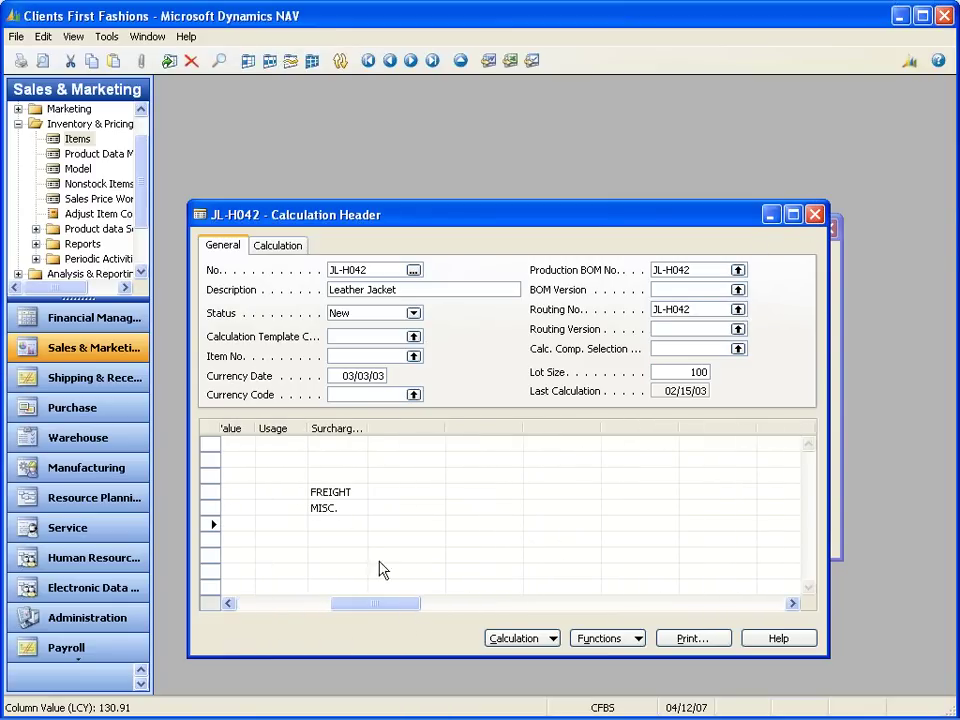
pyautogui.click(343, 507)
pyautogui.click(333, 493)
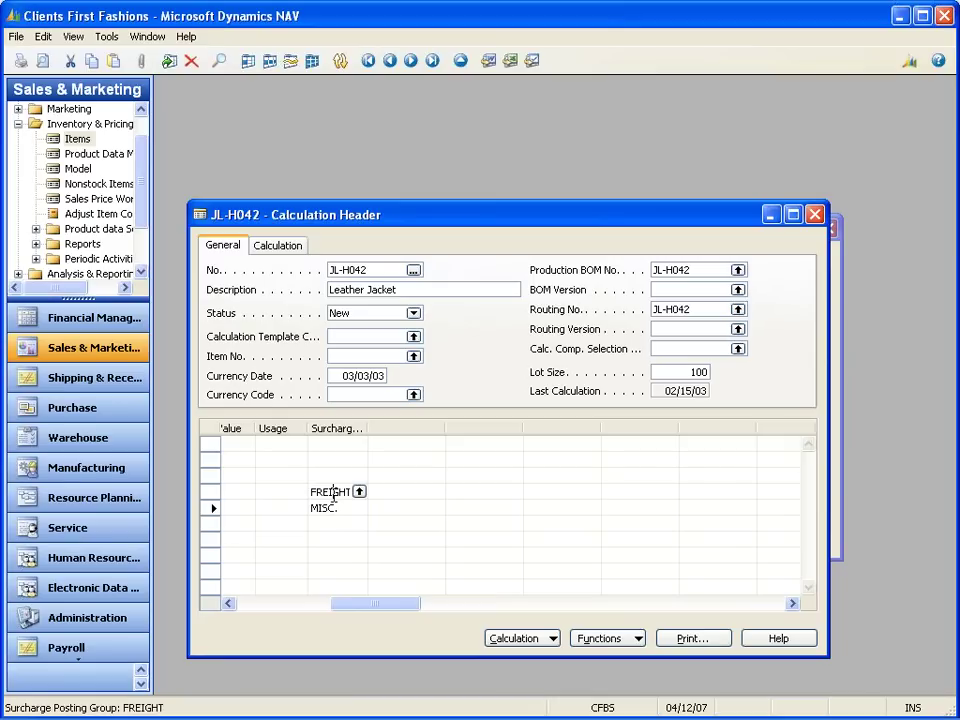
pyautogui.click(343, 507)
pyautogui.click(352, 493)
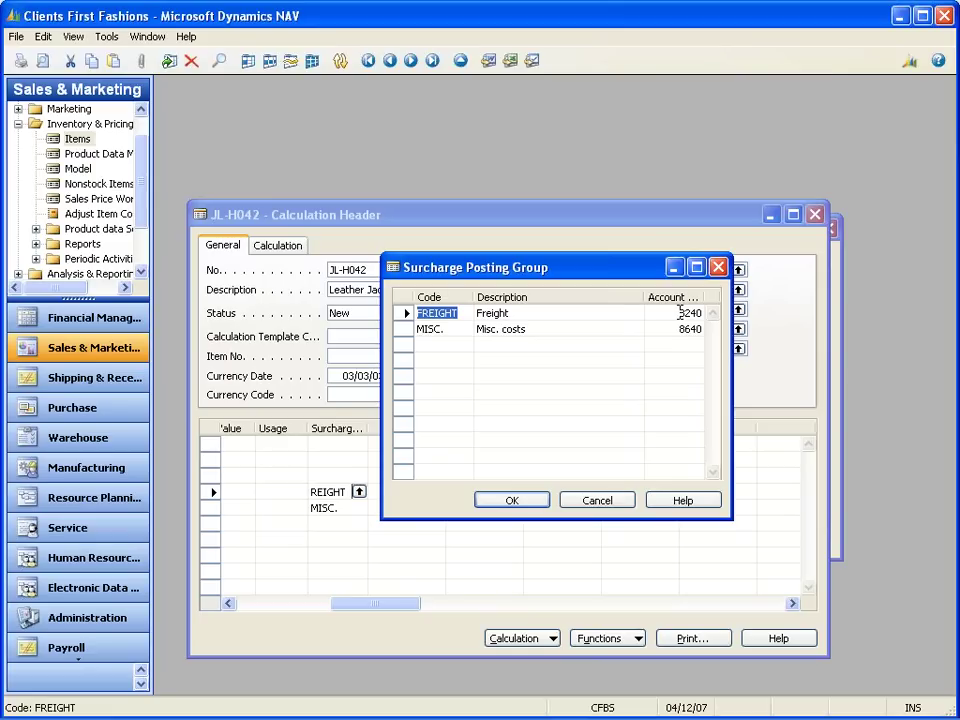
pyautogui.click(460, 343)
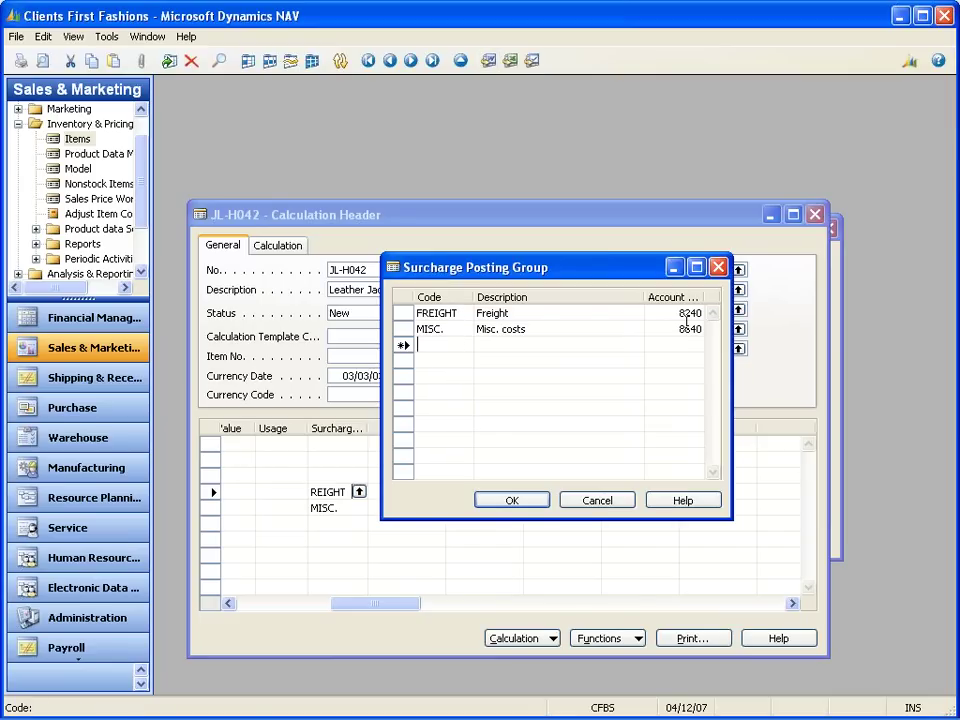
pyautogui.press('Escape')
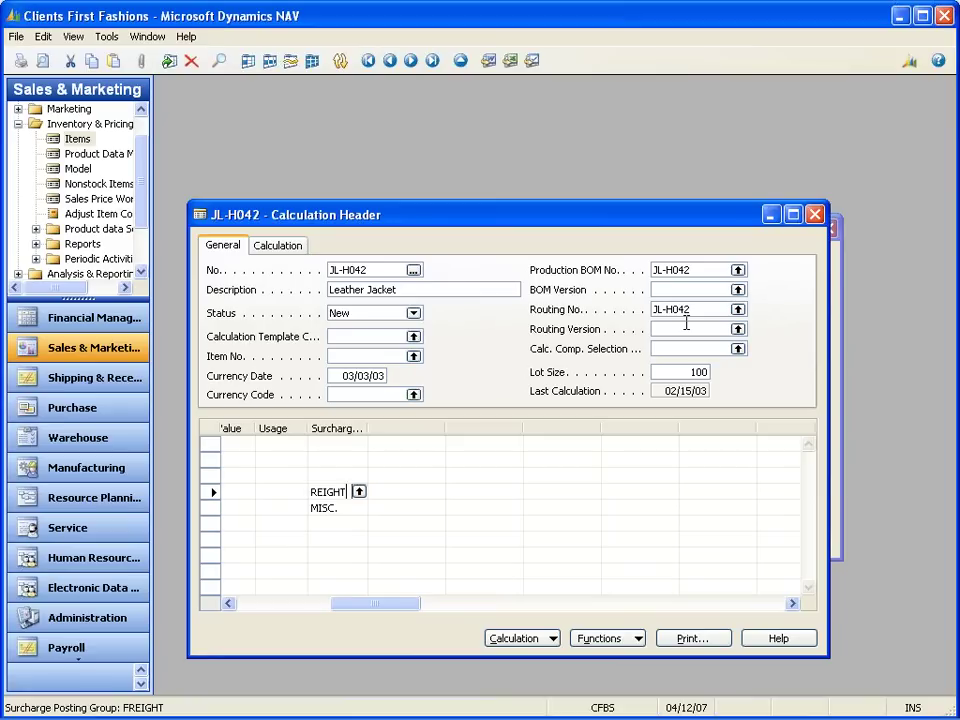
pyautogui.press('Escape')
pyautogui.press('Escape')
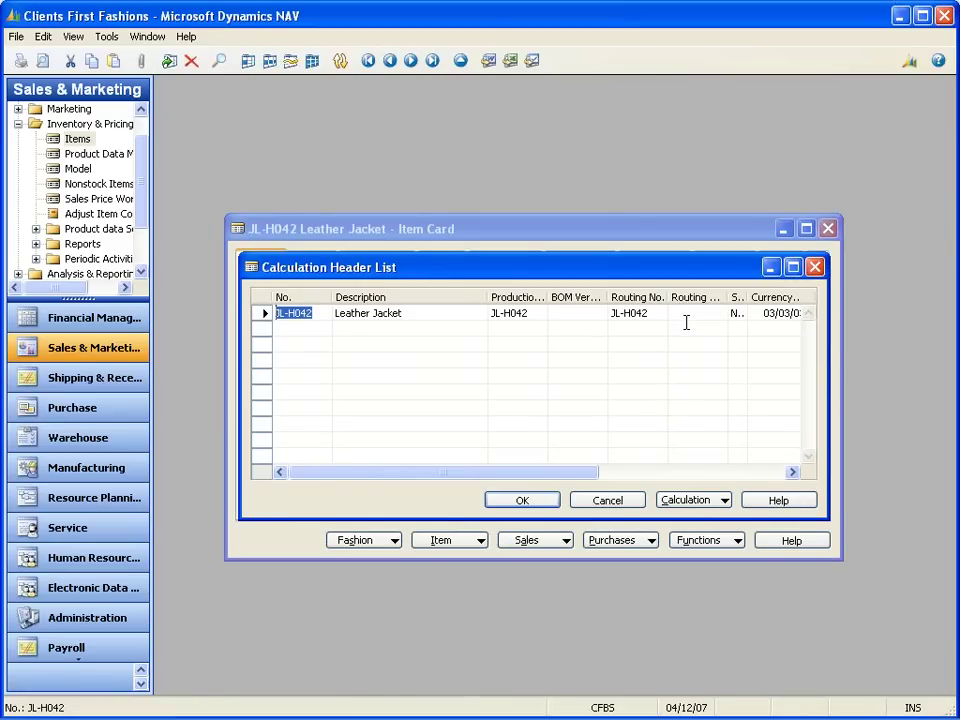
pyautogui.press('Escape')
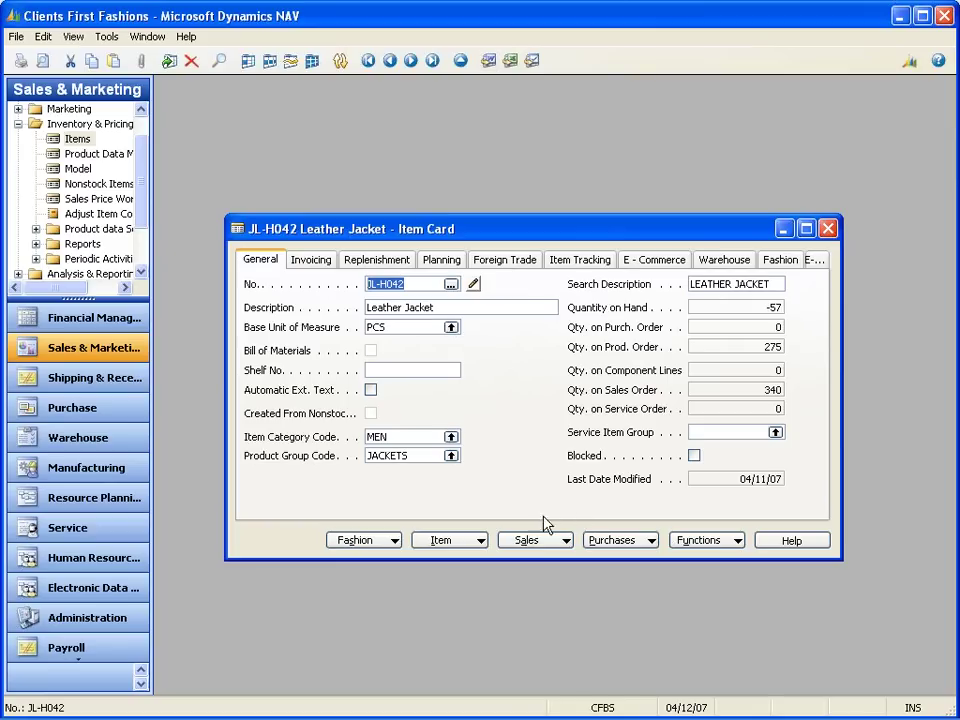
# - Review the sales type options in the Leather Jacket's sales prices and open its price matrix
pyautogui.click(545, 549)
pyautogui.click(545, 560)
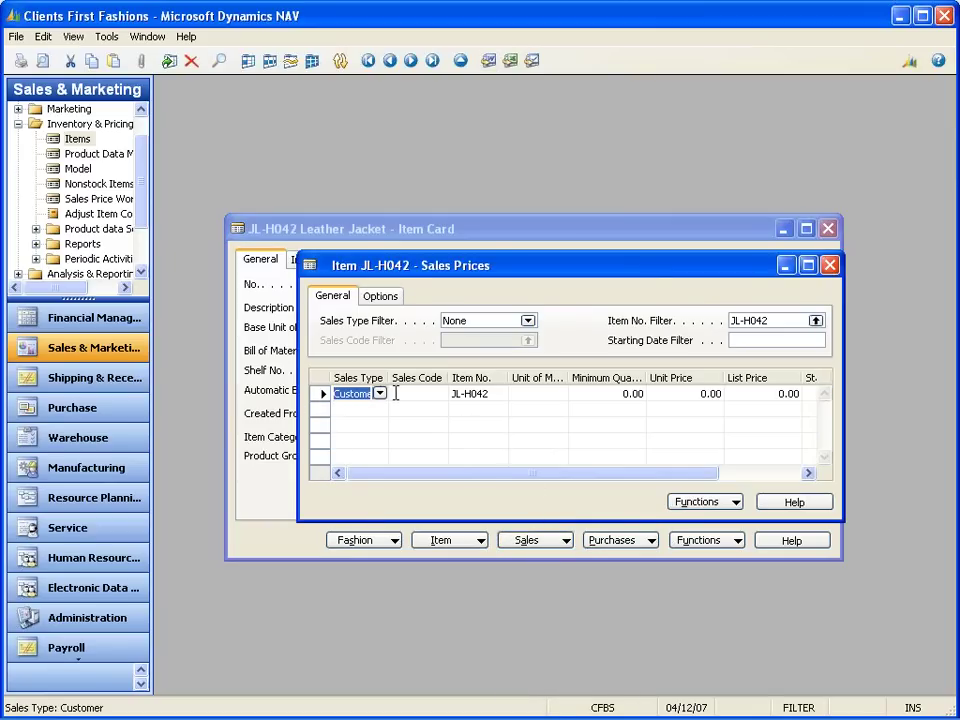
pyautogui.click(467, 393)
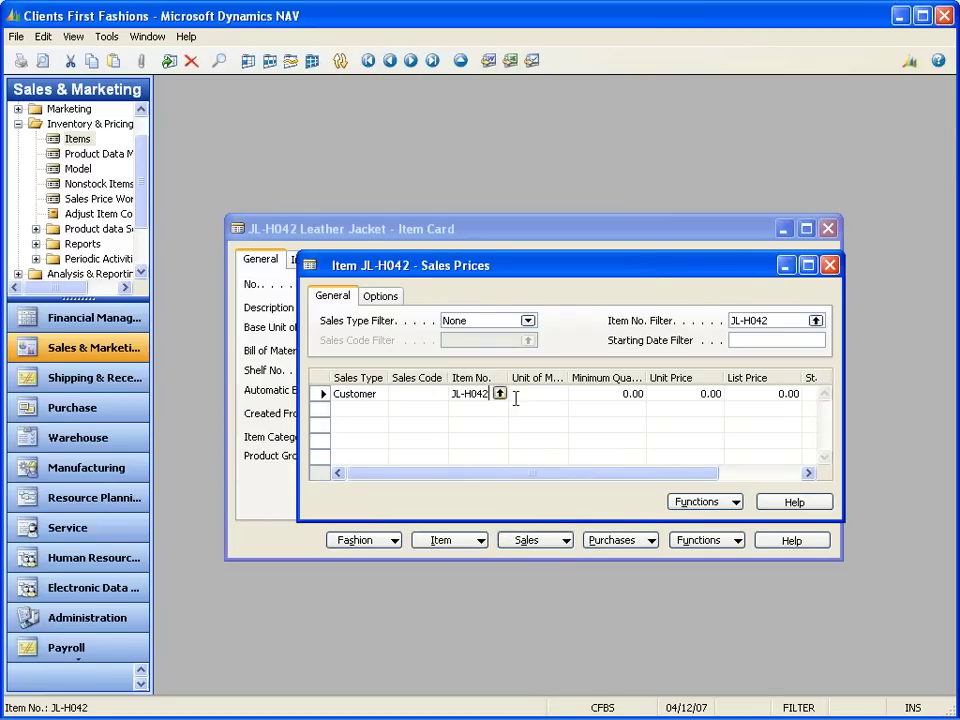
pyautogui.click(364, 393)
pyautogui.click(380, 393)
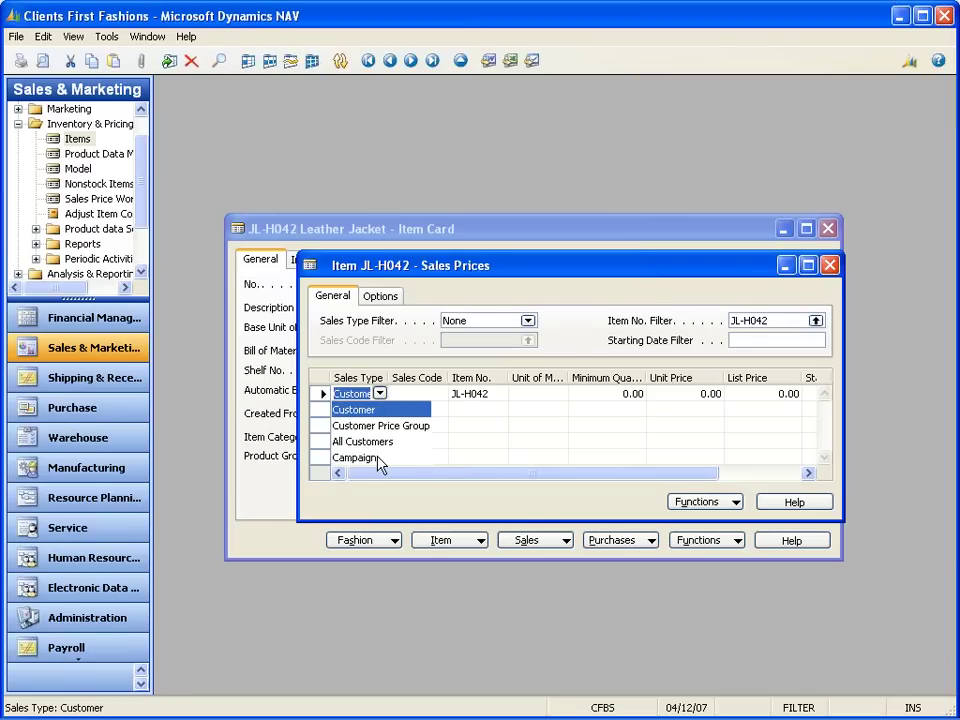
pyautogui.press('Escape')
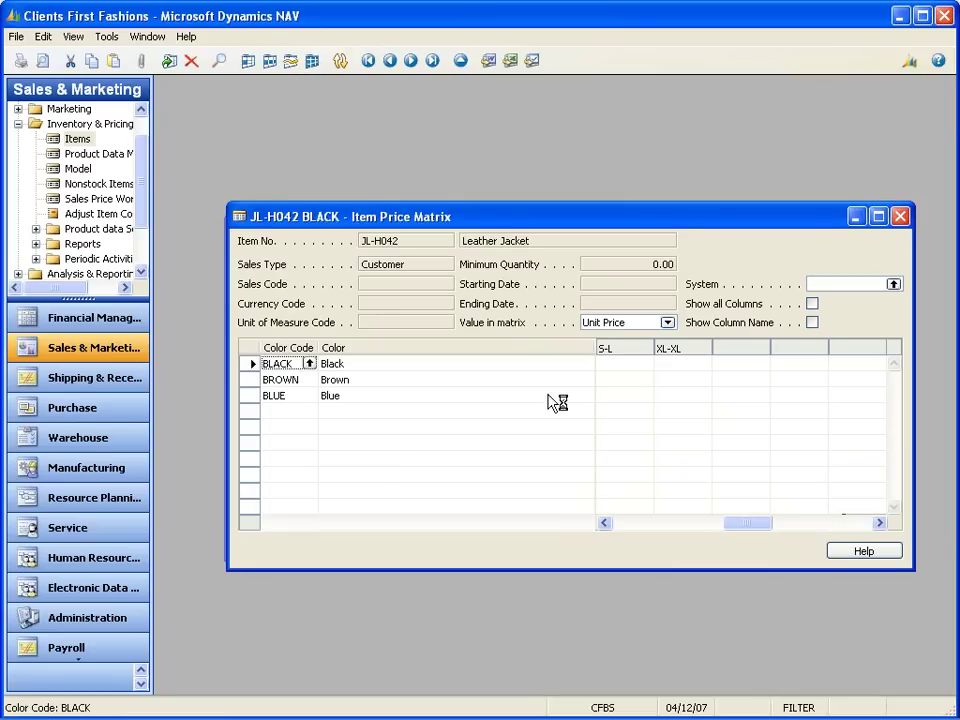
# - Switch all size columns on and back off in the Unit Price matrix, and return to the item card
pyautogui.click(625, 324)
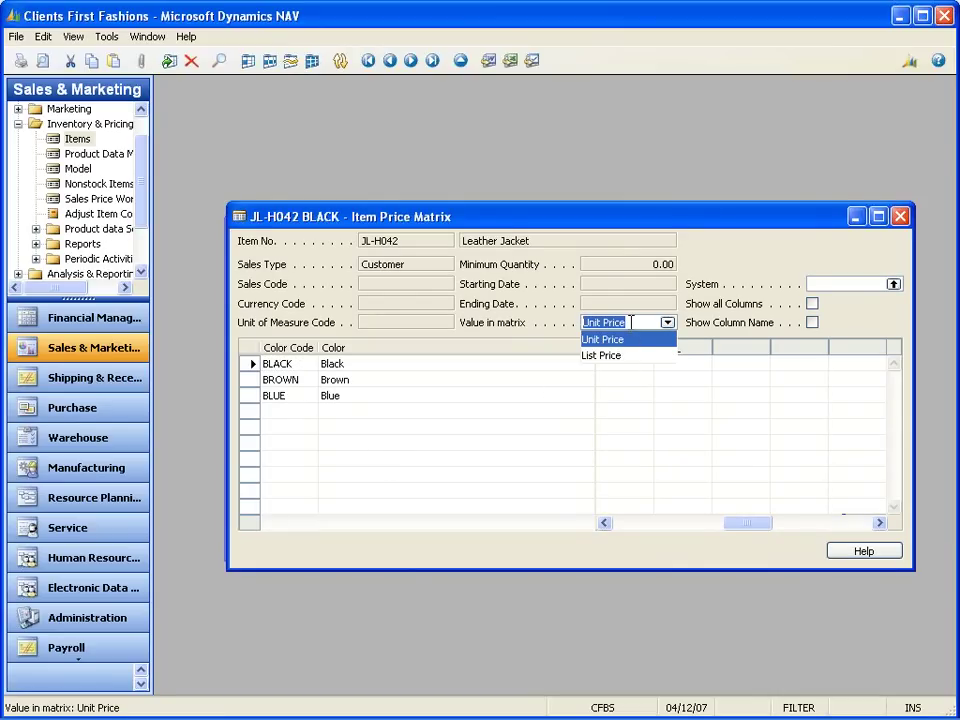
pyautogui.click(602, 339)
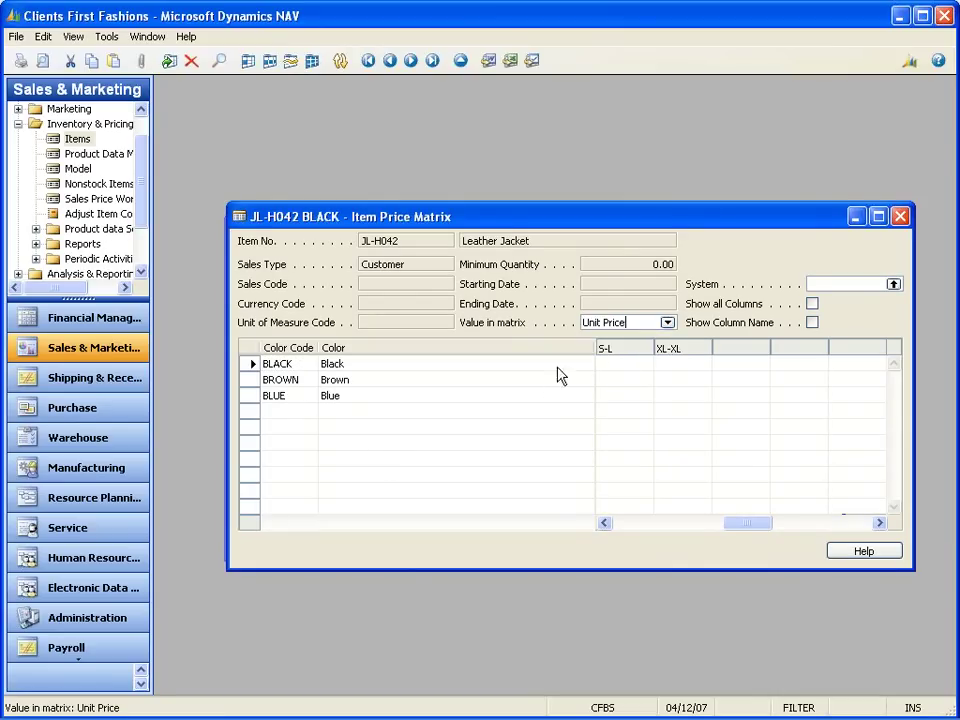
pyautogui.click(640, 362)
pyautogui.click(811, 307)
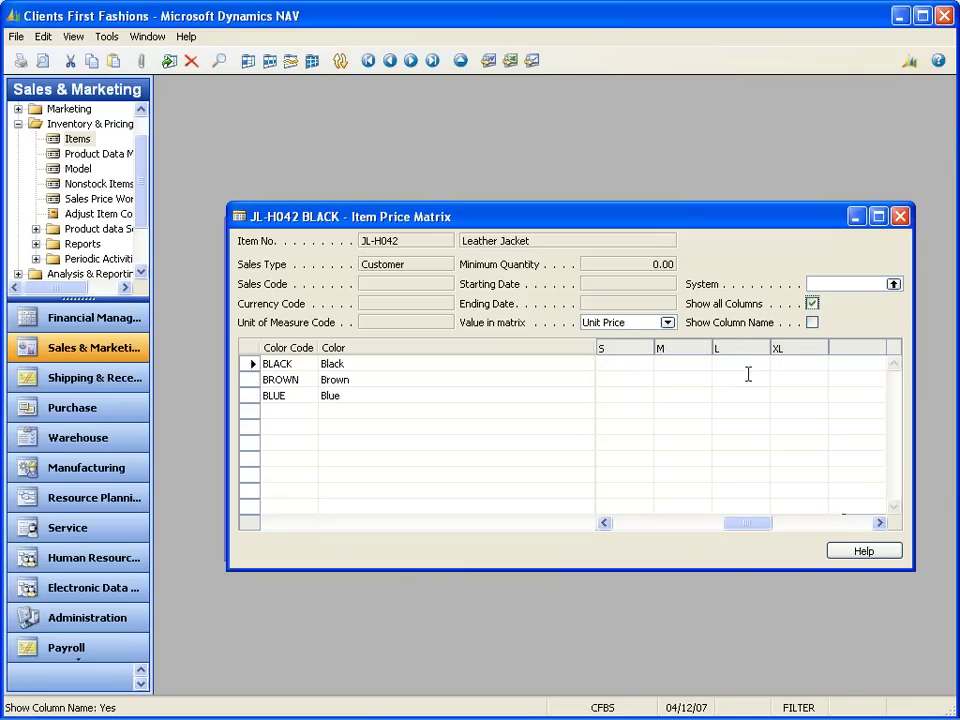
pyautogui.click(812, 304)
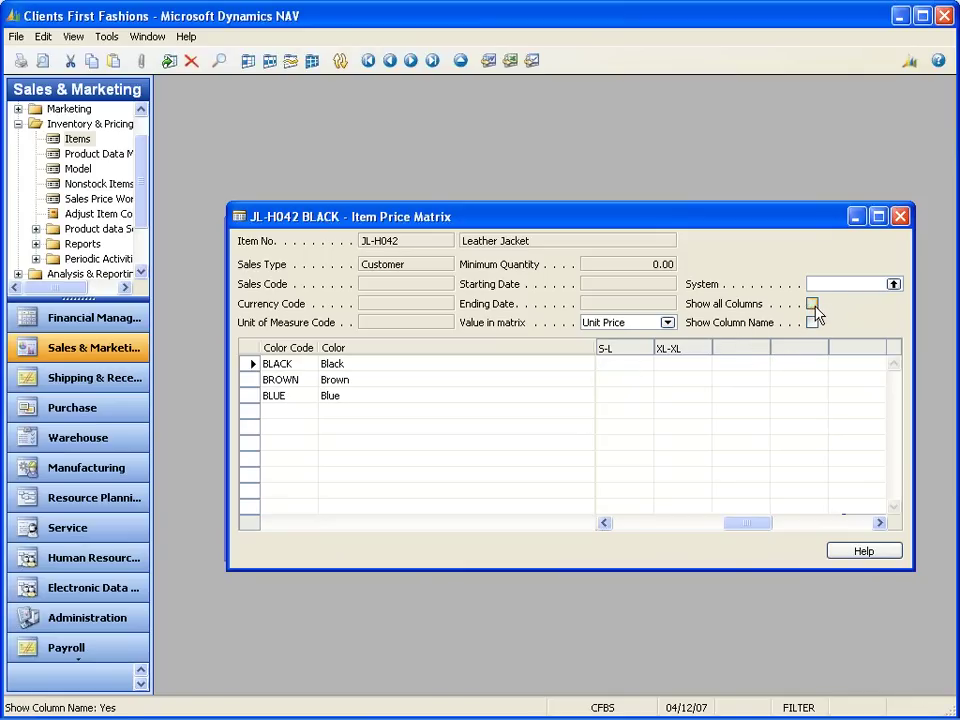
pyautogui.click(621, 364)
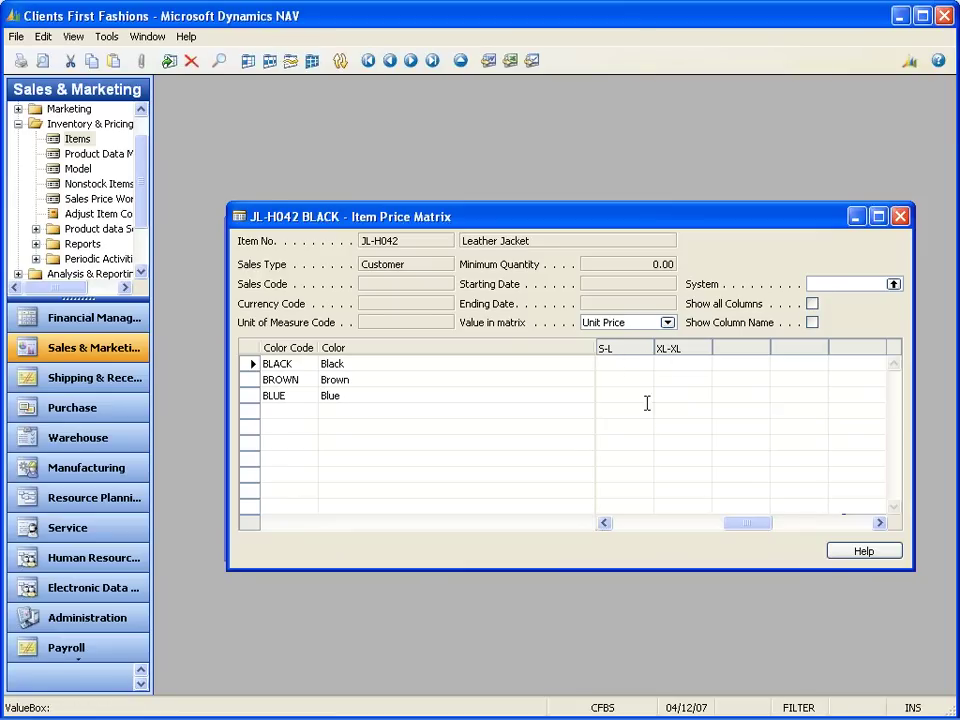
pyautogui.press('Tab')
pyautogui.press('Escape')
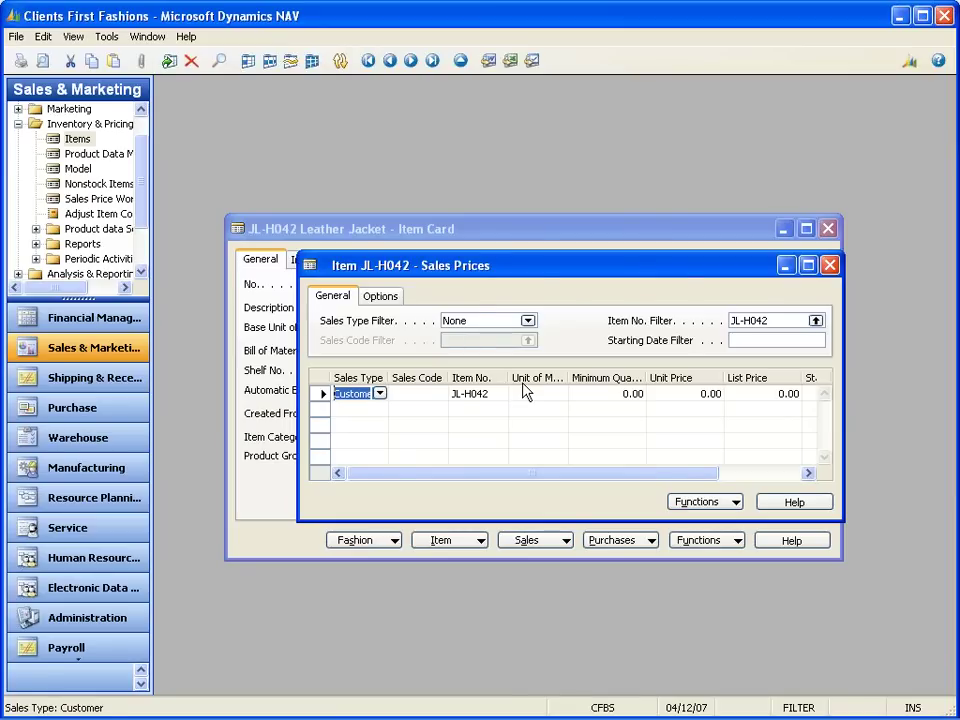
pyautogui.press('Escape')
# - Review the type options in the Leather Jacket's sales line discounts and return to the item card
pyautogui.click(553, 541)
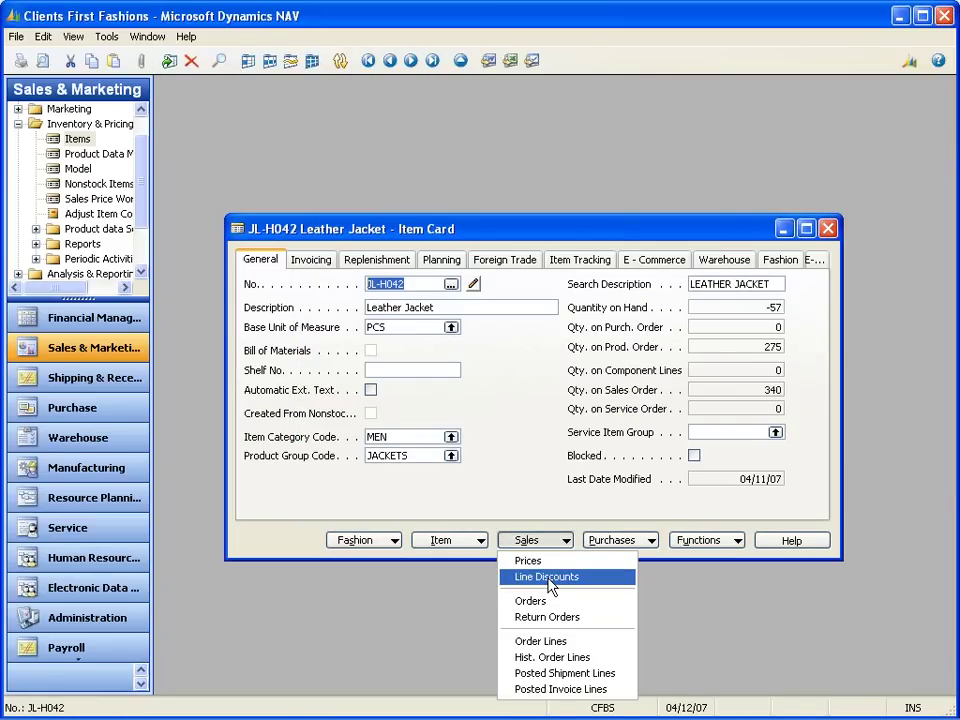
pyautogui.click(548, 578)
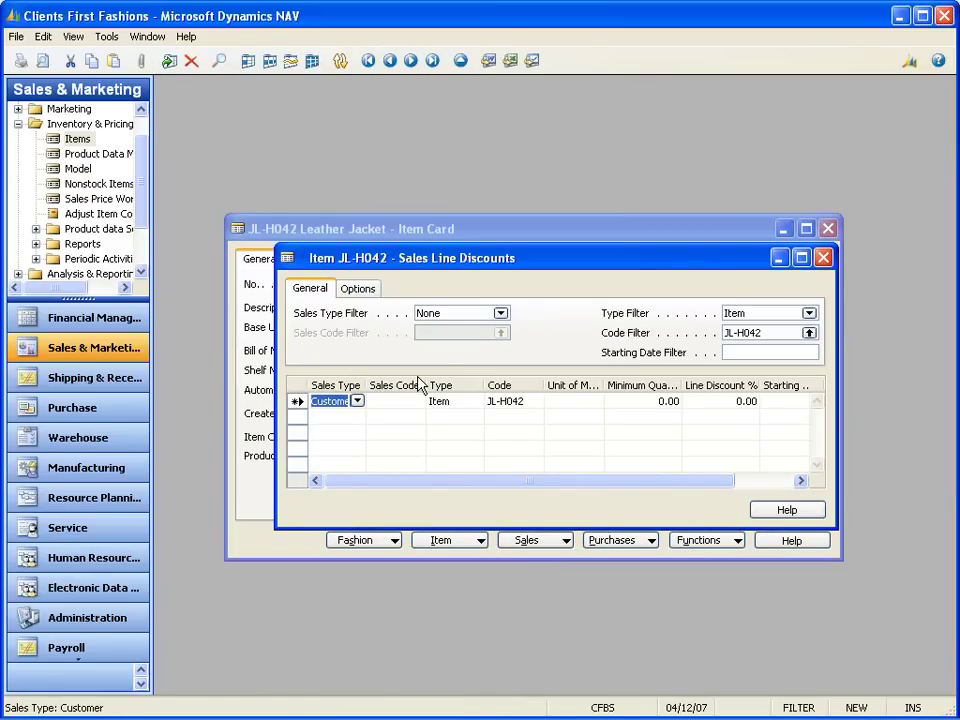
pyautogui.click(452, 401)
pyautogui.click(475, 401)
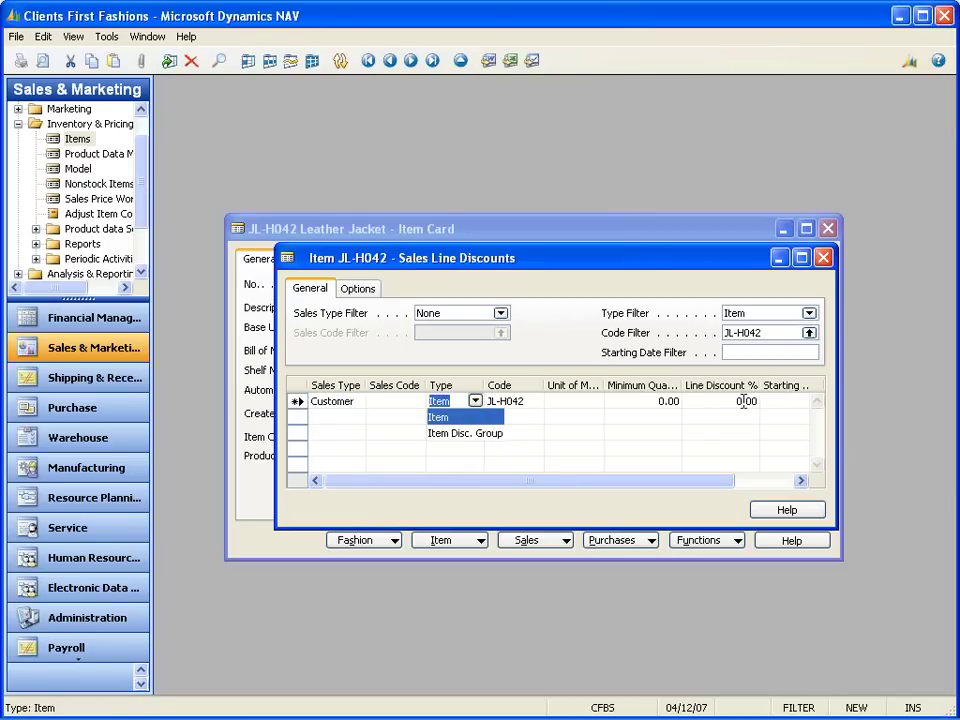
pyautogui.click(614, 373)
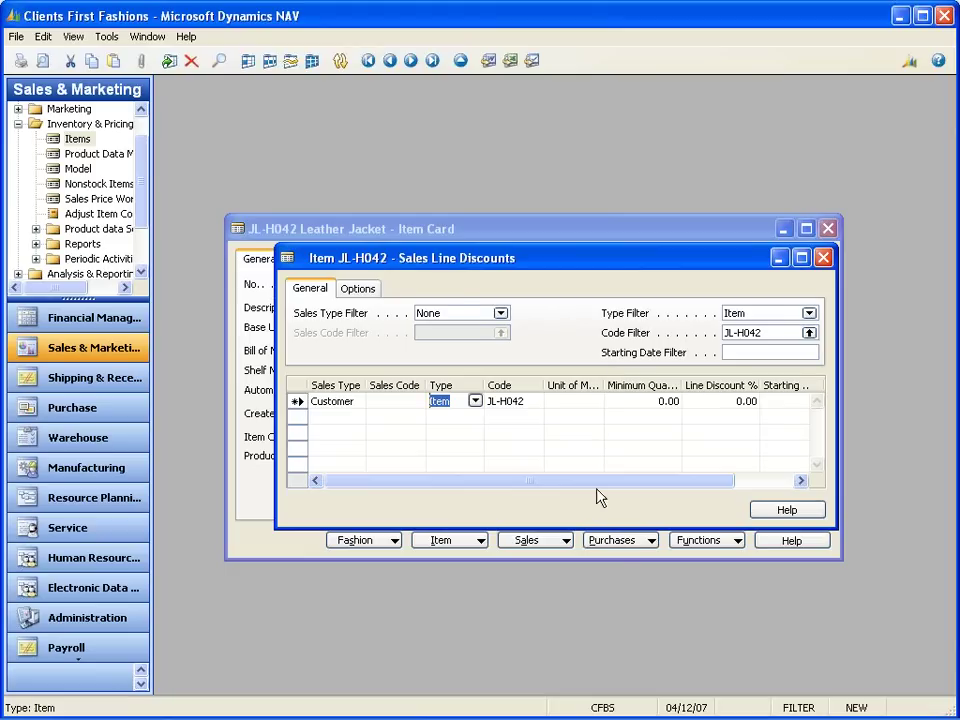
pyautogui.press('Escape')
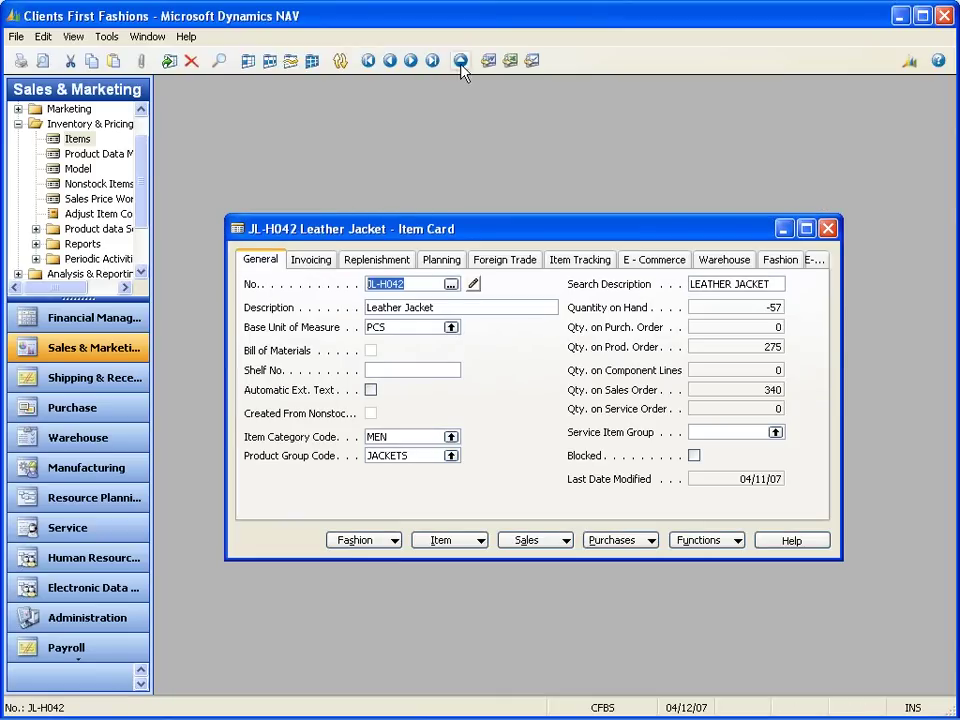
# - Search the item list for "ts" and open the item card of TS-ASS, Assorti box ts100
pyautogui.hotkey('ctrl', 'f')
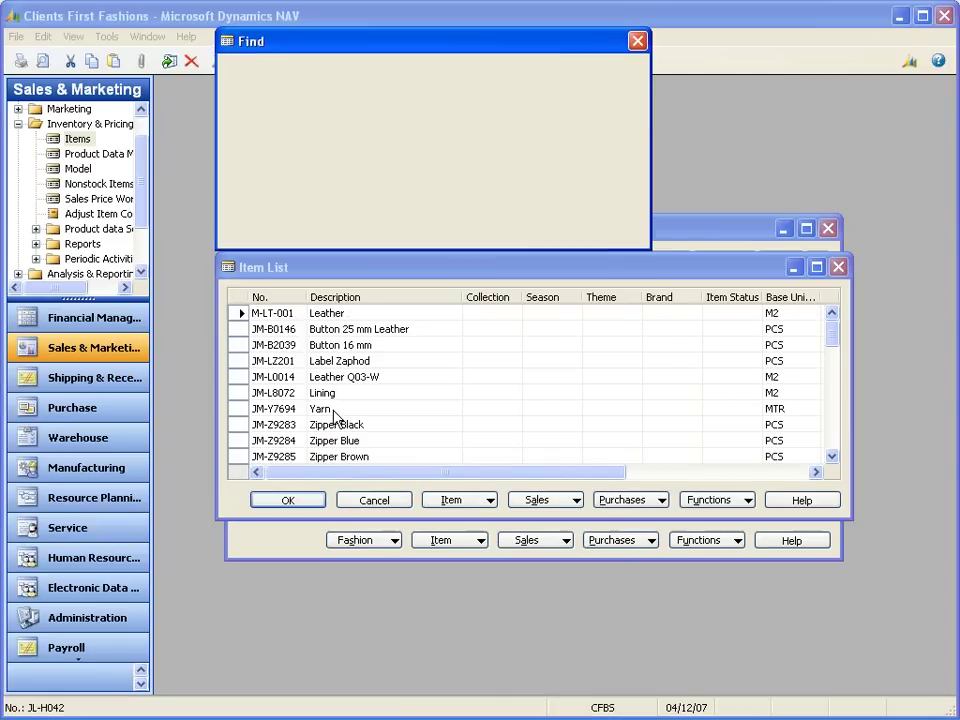
pyautogui.write('ts')
pyautogui.press('Tab')
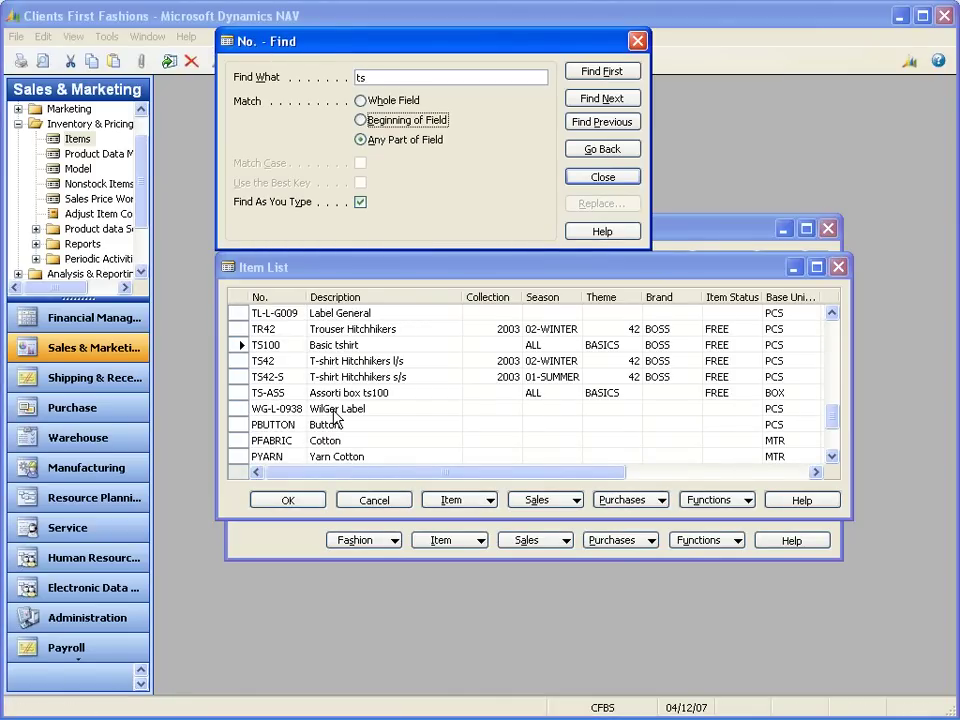
pyautogui.press('Escape')
pyautogui.press('Down')
pyautogui.press('Down')
pyautogui.press('Down')
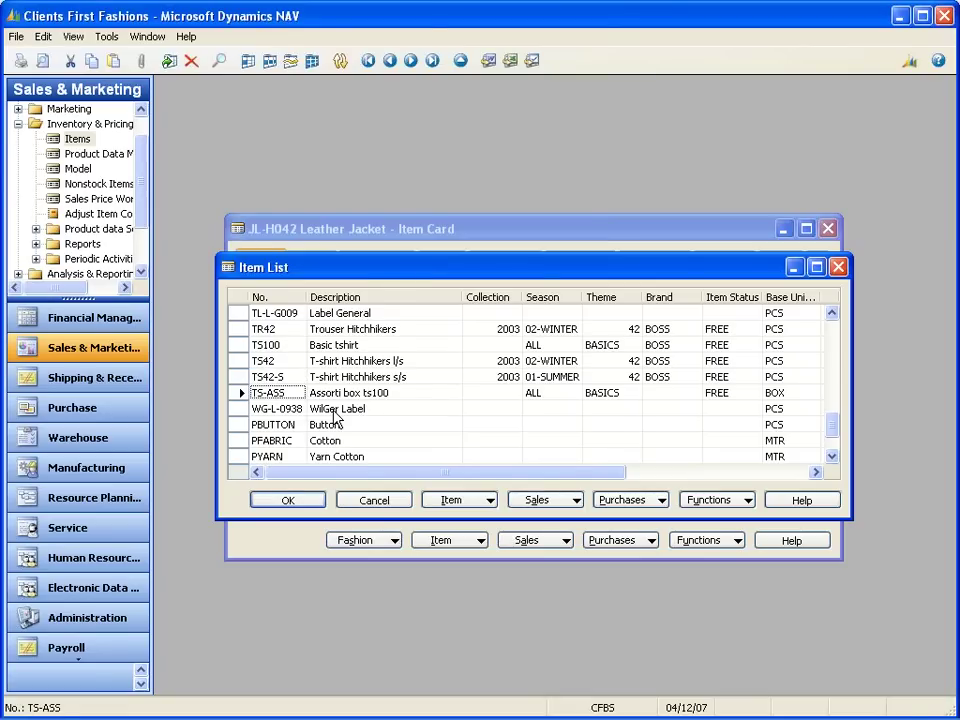
pyautogui.press('Return')
pyautogui.press('Tab')
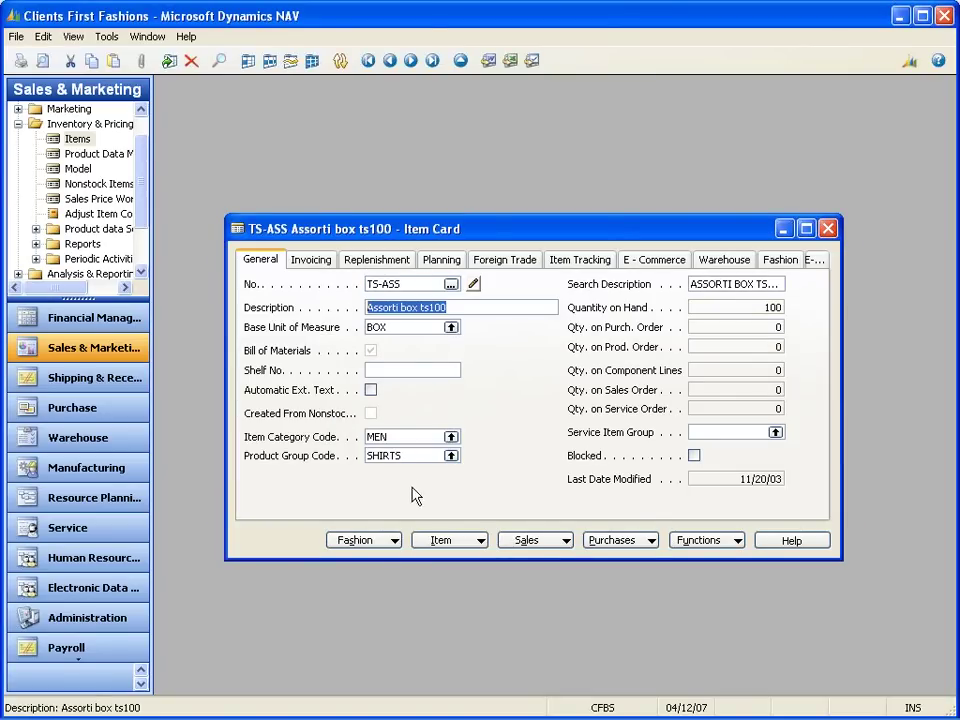
# - Open the assortment components of TS-ASS and show the quantity matrix of the Basic tshirt line
pyautogui.click(382, 548)
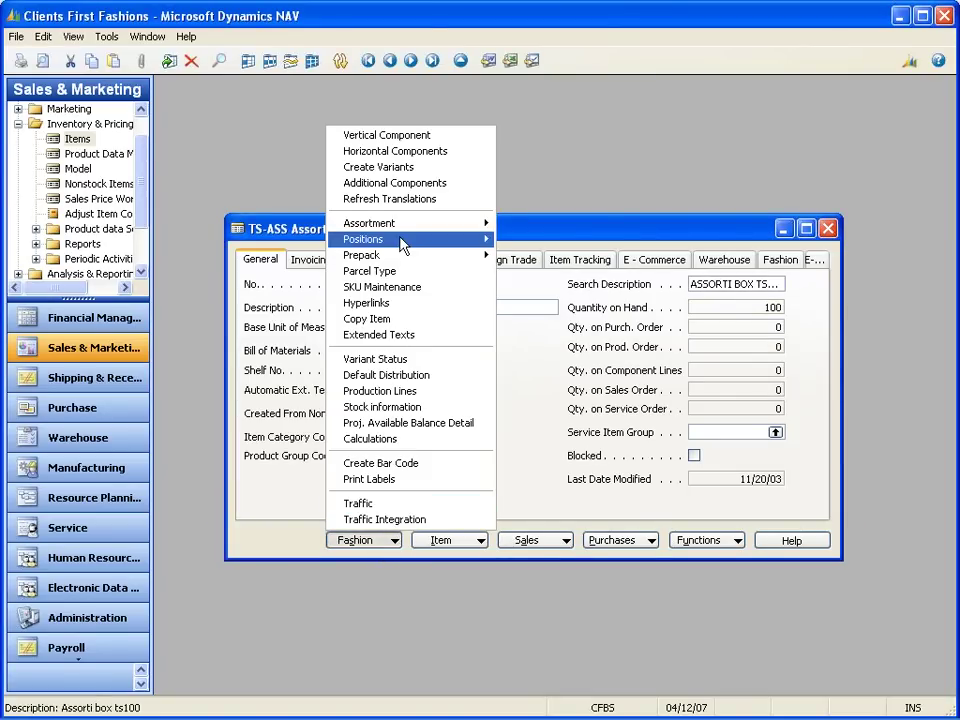
pyautogui.moveTo(407, 229)
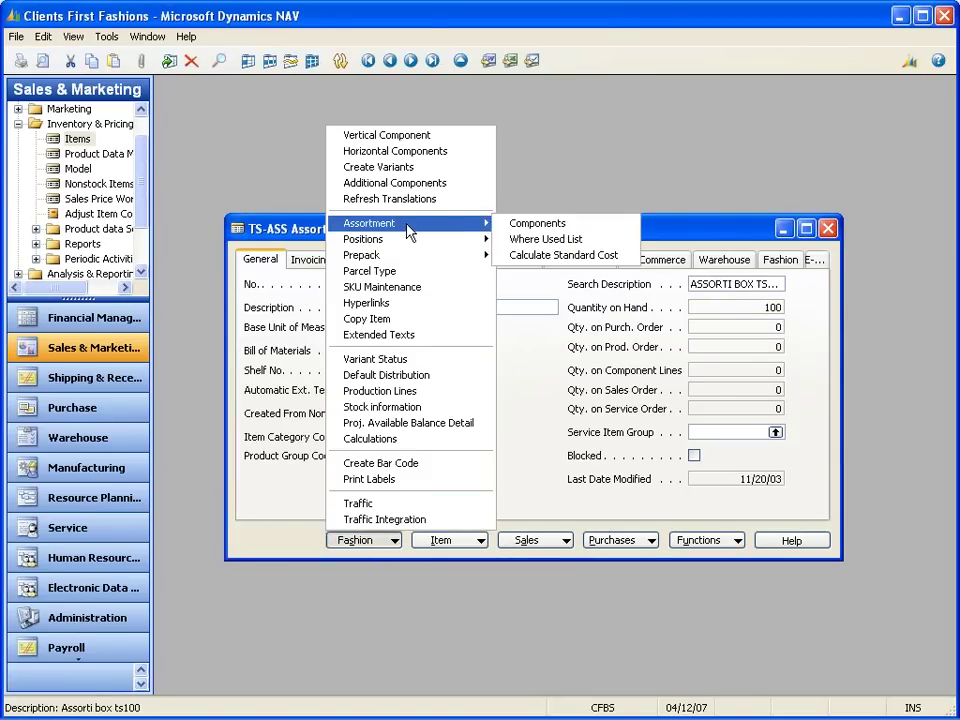
pyautogui.click(516, 223)
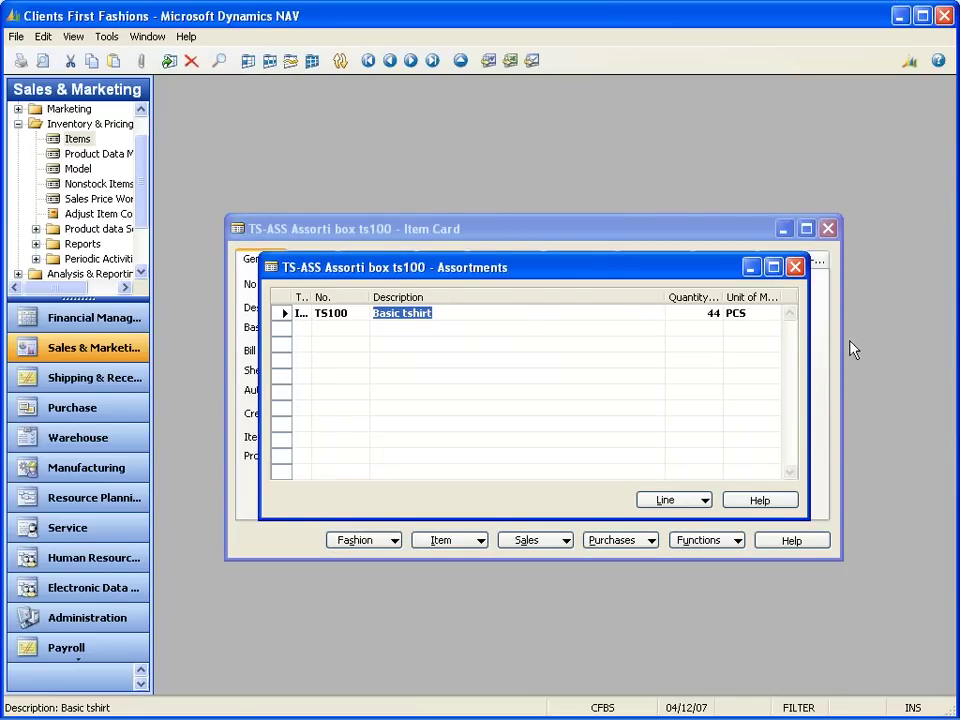
pyautogui.click(708, 318)
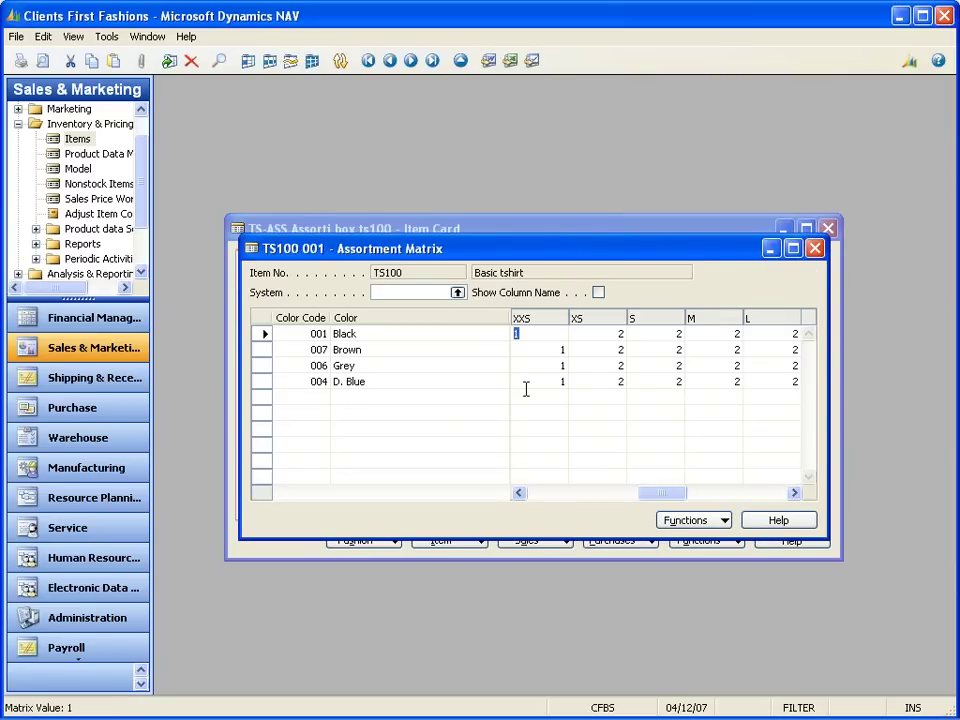
# - Examine the quantities per color and size in the TS100 Assortment Matrix, and return to the item card
pyautogui.press('Right')
pyautogui.press('Down')
pyautogui.press('Left')
pyautogui.press('Up')
pyautogui.press('Down')
pyautogui.press('Down')
pyautogui.press('Down')
pyautogui.press('Right')
pyautogui.press('Up')
pyautogui.press('Up')
pyautogui.press('Up')
pyautogui.press('Right')
pyautogui.press('Right')
pyautogui.press('Right')
pyautogui.press('Right')
pyautogui.press('Right')
pyautogui.press('Left')
pyautogui.press('Down')
pyautogui.press('Right')
pyautogui.press('Up')
pyautogui.press('Down')
pyautogui.press('Down')
pyautogui.press('Down')
pyautogui.press('Left')
pyautogui.press('Left')
pyautogui.press('Left')
pyautogui.press('Left')
pyautogui.press('Left')
pyautogui.press('Left')
pyautogui.press('Up')
pyautogui.press('Up')
pyautogui.press('Up')
pyautogui.press('Escape')
pyautogui.press('Escape')
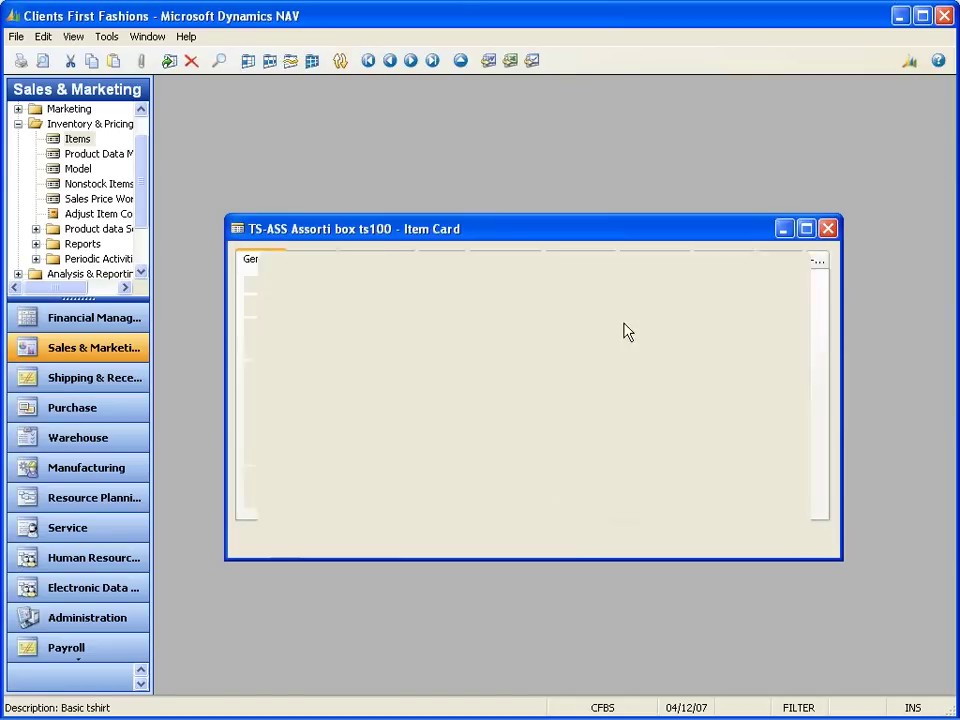
pyautogui.click(390, 540)
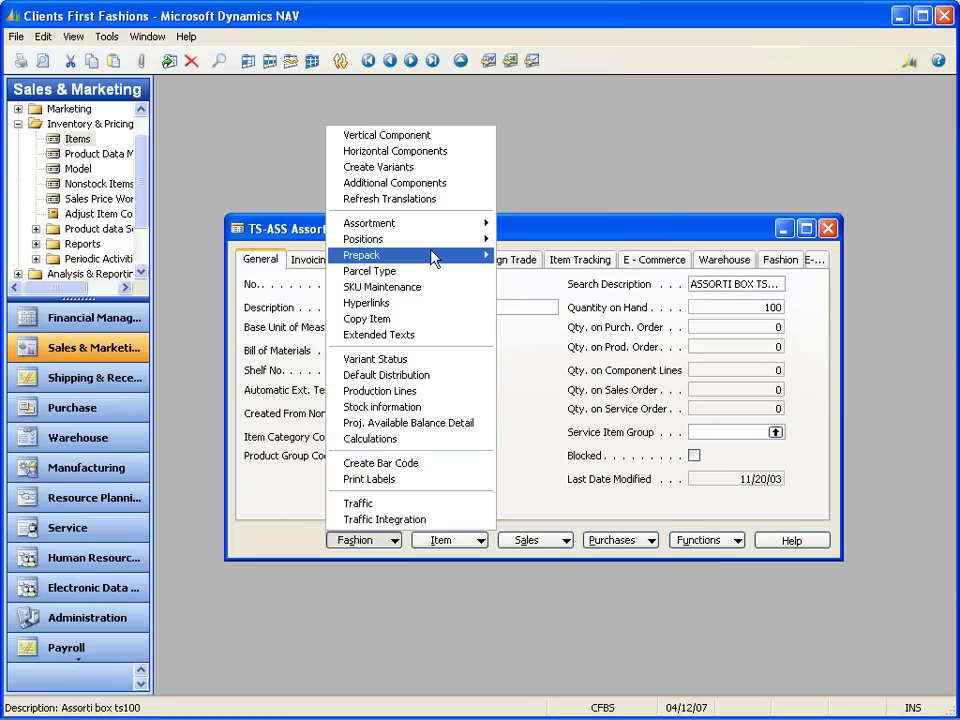
pyautogui.moveTo(434, 259)
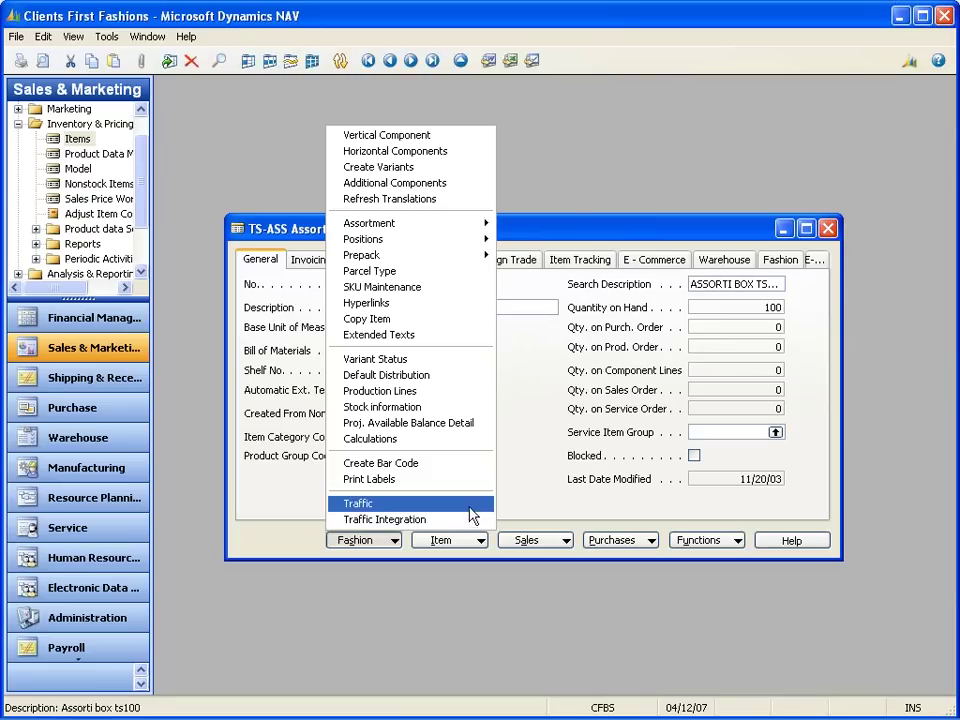
pyautogui.click(540, 498)
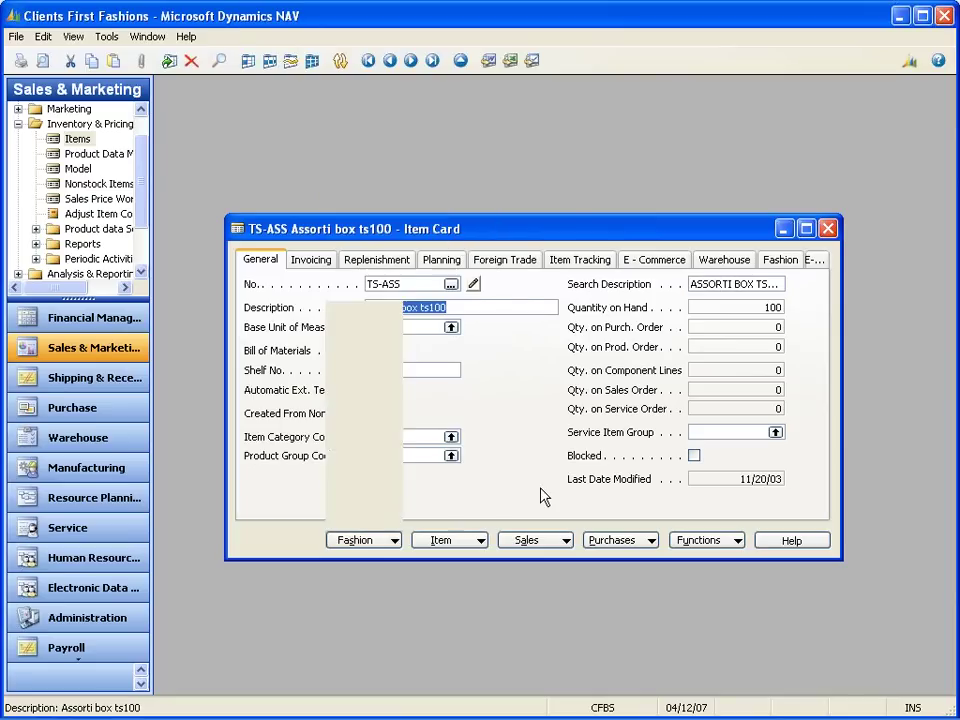
# - Open Product Data Management, hide the navigation pane, and reposition the PDM Item Base window to show it fully
pyautogui.click(117, 154)
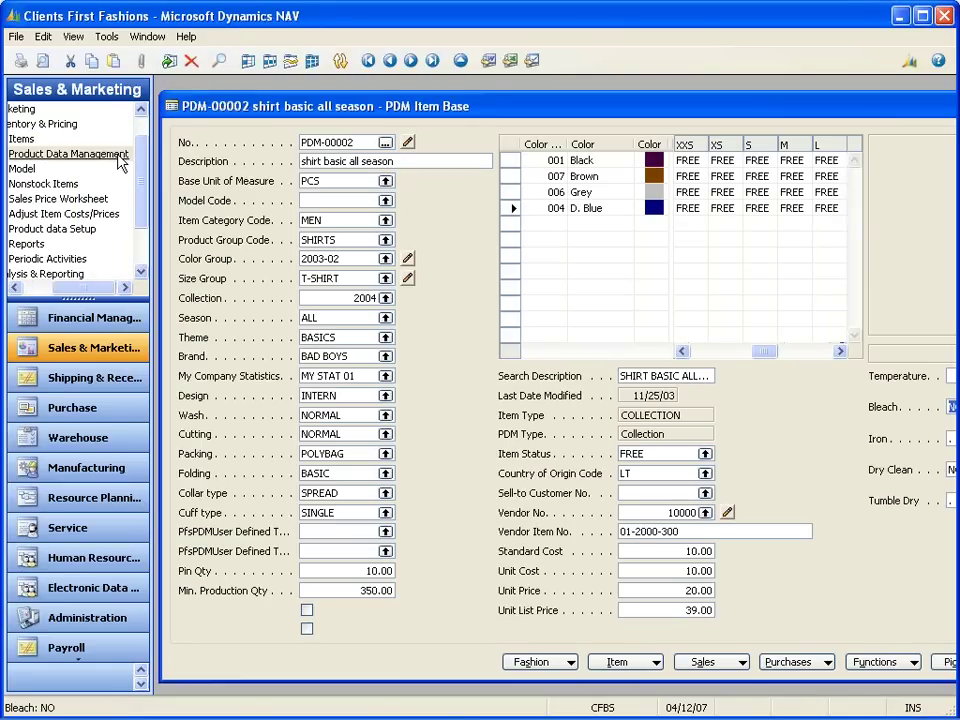
pyautogui.hotkey('alt', 'F1')
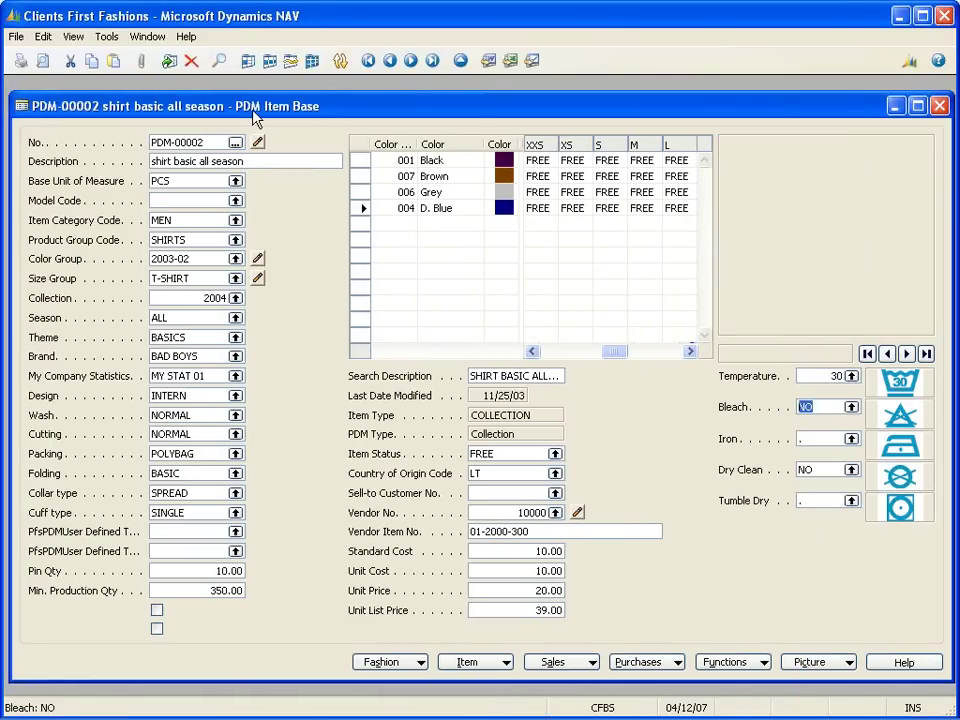
pyautogui.moveTo(262, 113); pyautogui.dragTo(240, 97)
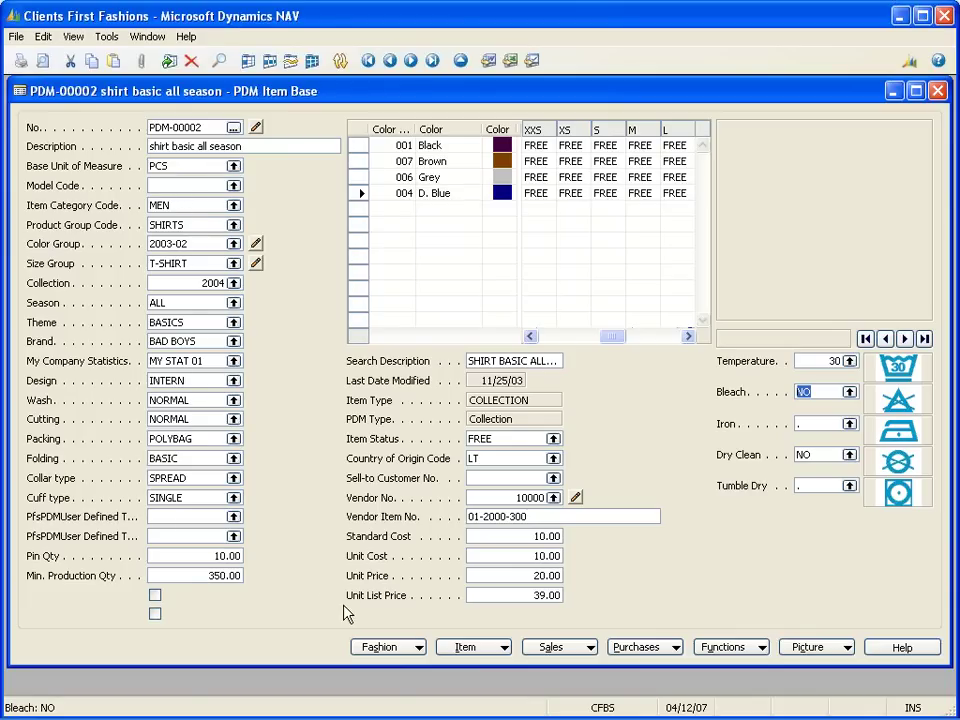
pyautogui.click(716, 650)
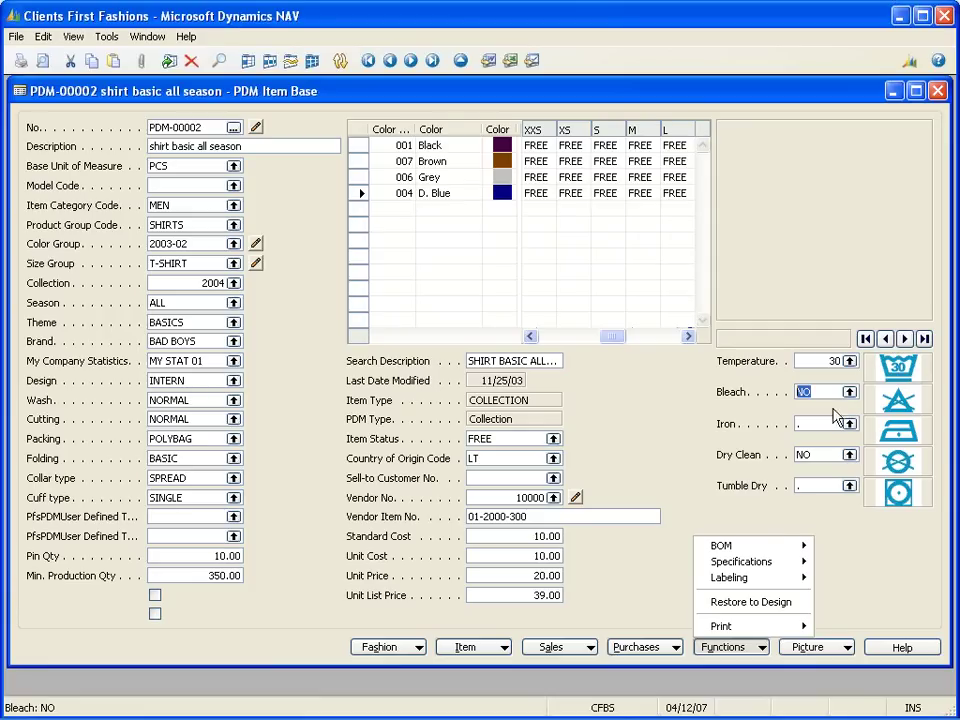
pyautogui.moveTo(751, 634)
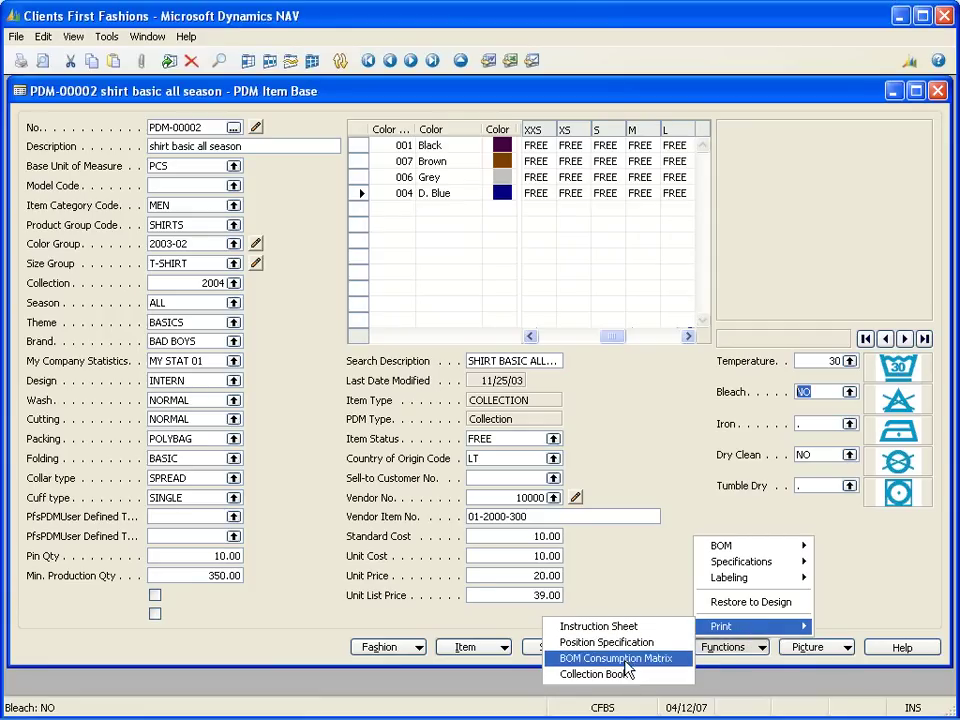
pyautogui.click(840, 549)
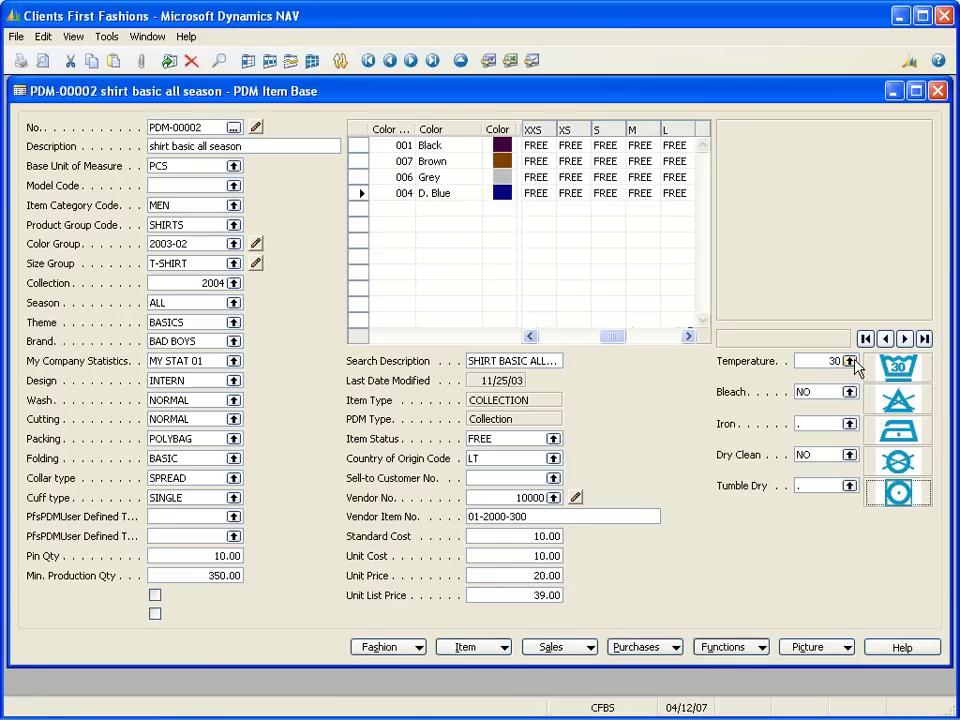
# - Set the basic shirt's wash temperature to 40 and its Tumble Dry code to NO
pyautogui.click(848, 362)
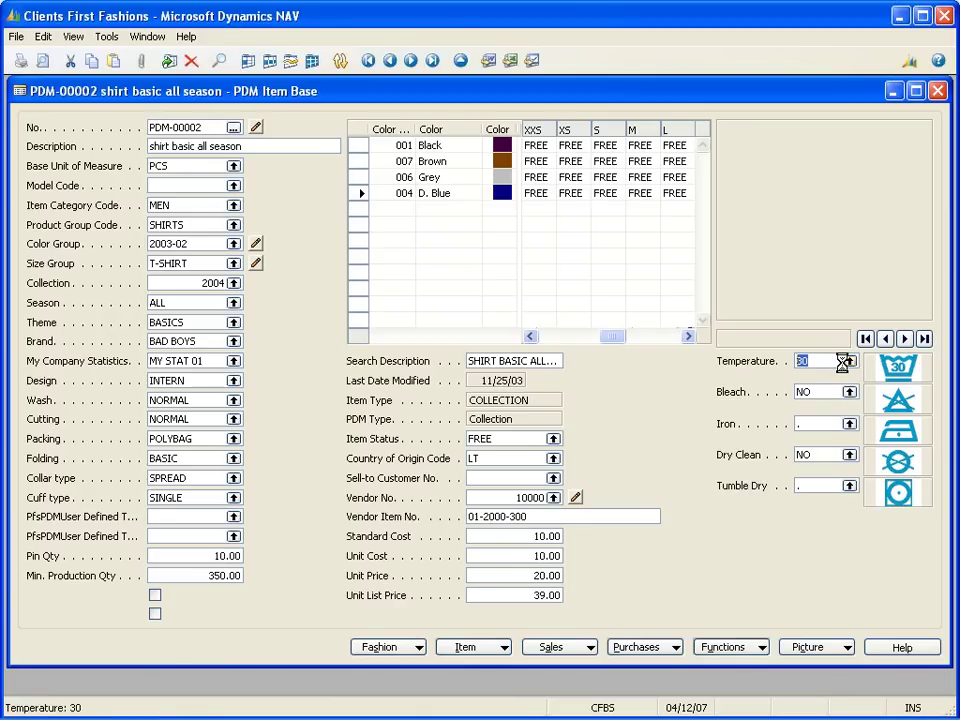
pyautogui.doubleClick(454, 332)
pyautogui.click(823, 392)
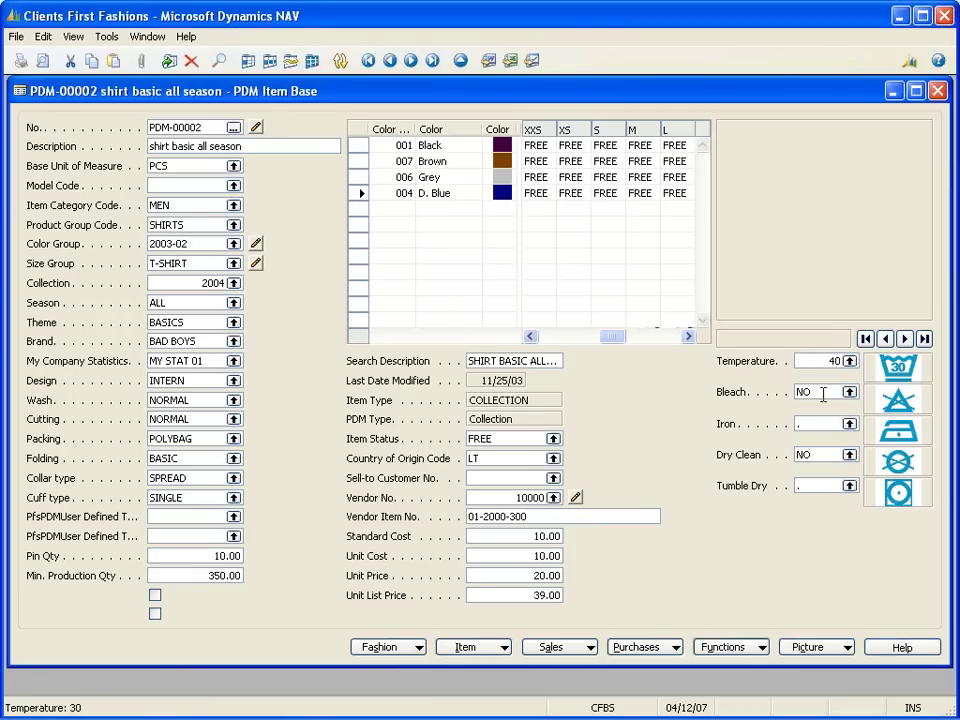
pyautogui.click(849, 486)
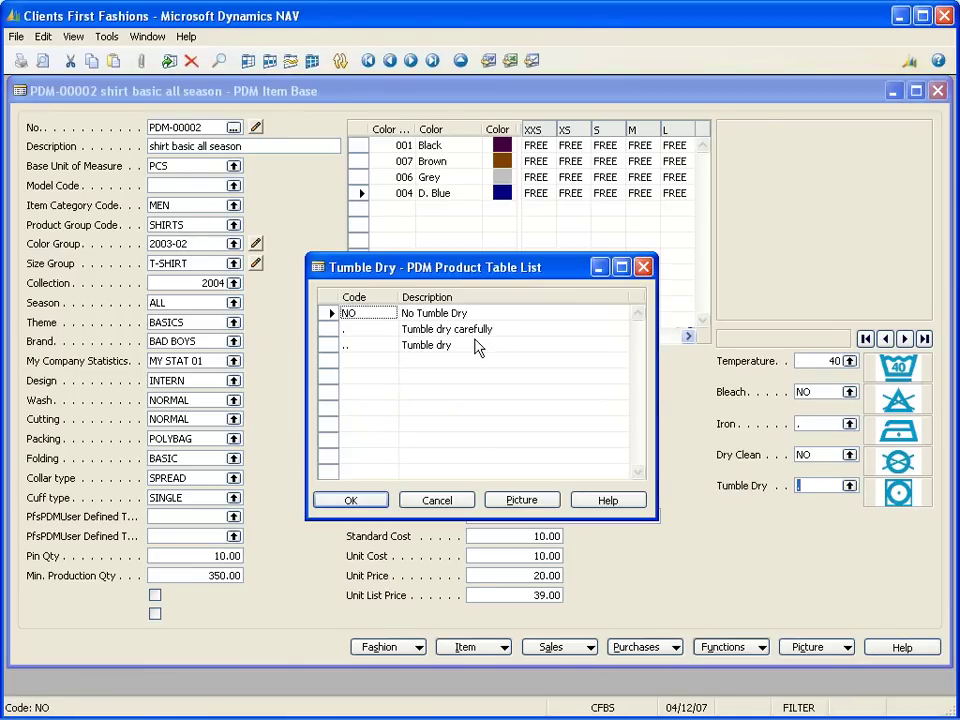
pyautogui.doubleClick(430, 316)
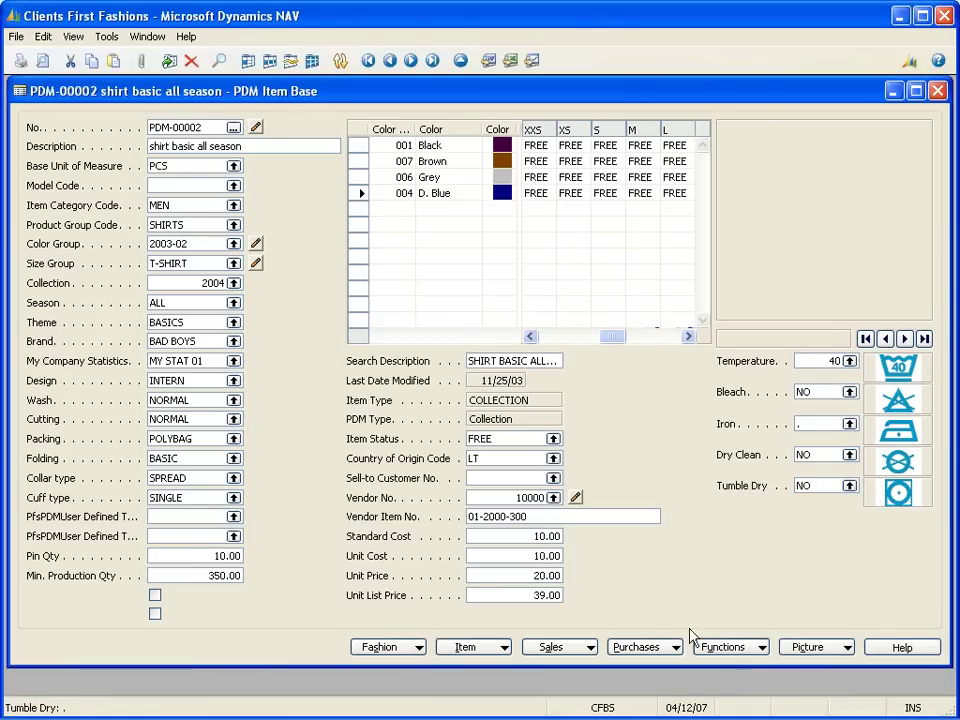
pyautogui.hotkey('shift', 'Tab')
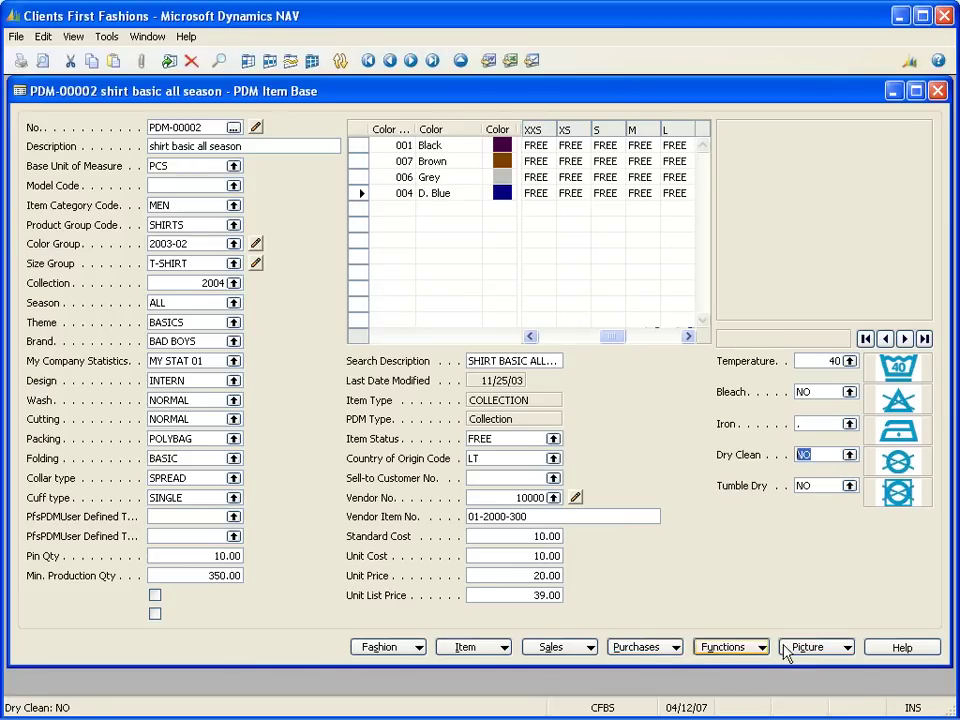
# - Preview the shirt's Instruction Sheet, check its Wash & Care and Color Specifications sections, and close the preview
pyautogui.click(675, 647)
pyautogui.moveTo(724, 650)
pyautogui.moveTo(741, 628)
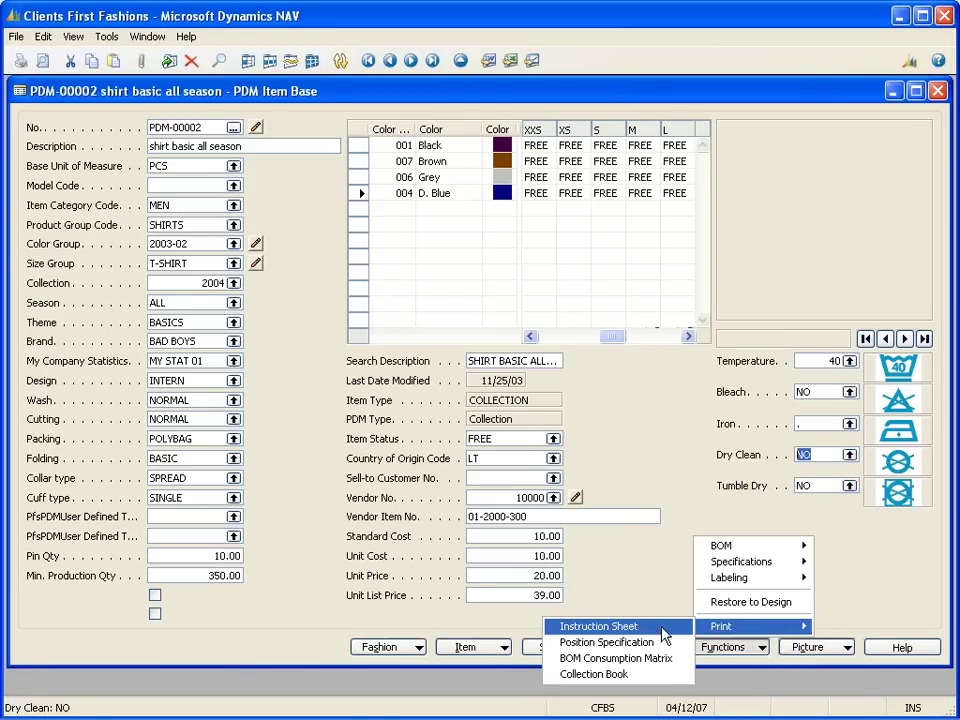
pyautogui.click(660, 628)
pyautogui.click(420, 487)
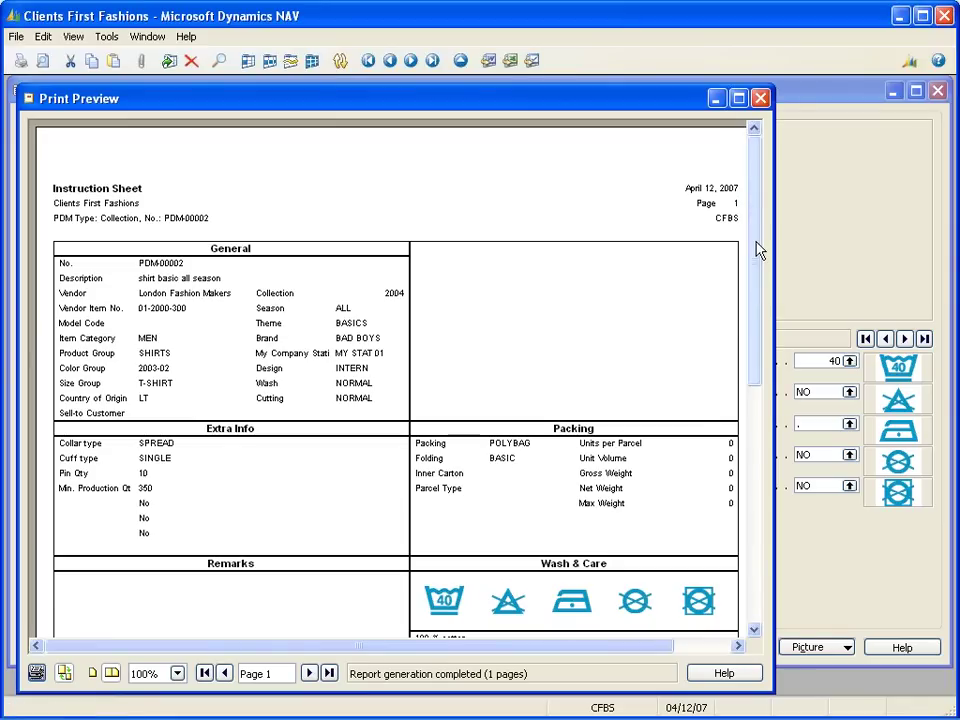
pyautogui.moveTo(756, 251); pyautogui.dragTo(744, 412)
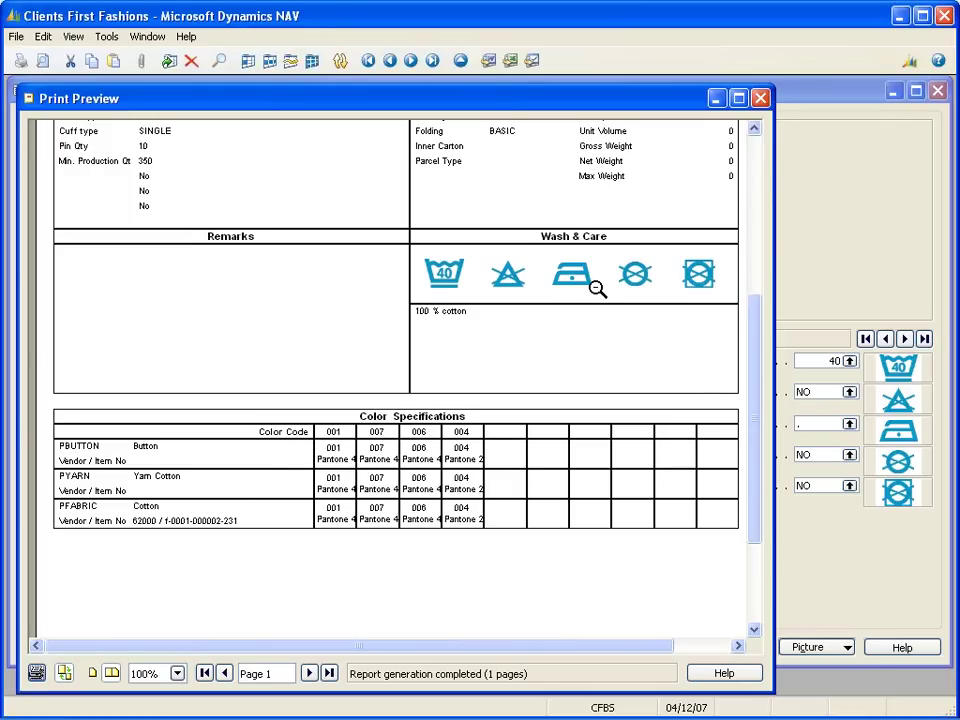
pyautogui.click(762, 99)
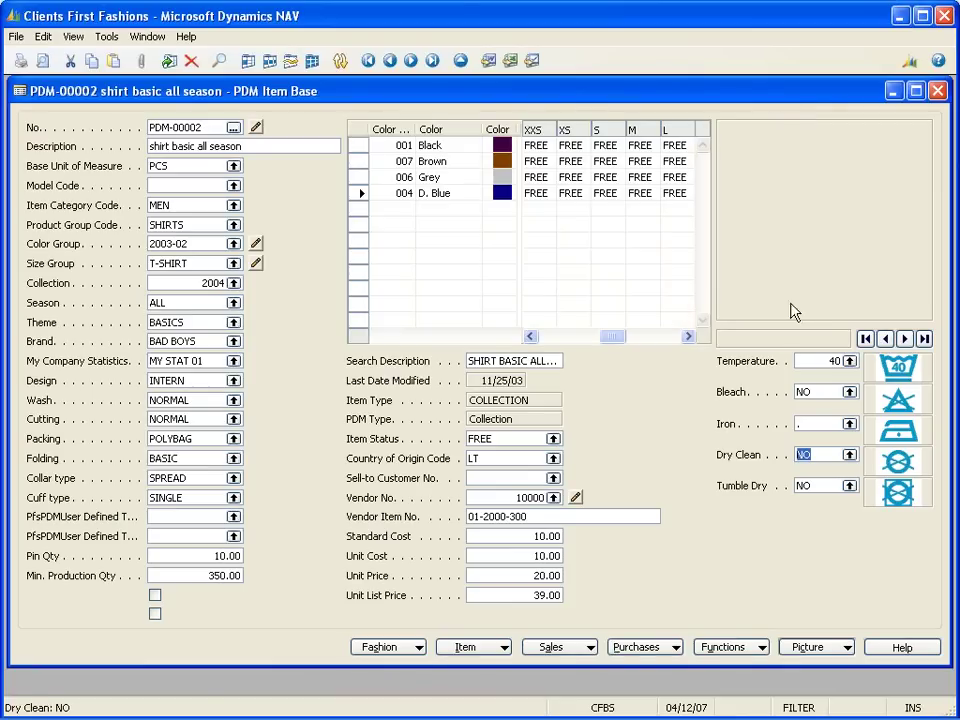
# - Inspect status cells in the shirt's color and size matrix, and leave the PDM item for the PowerPoint slide show
pyautogui.click(536, 192)
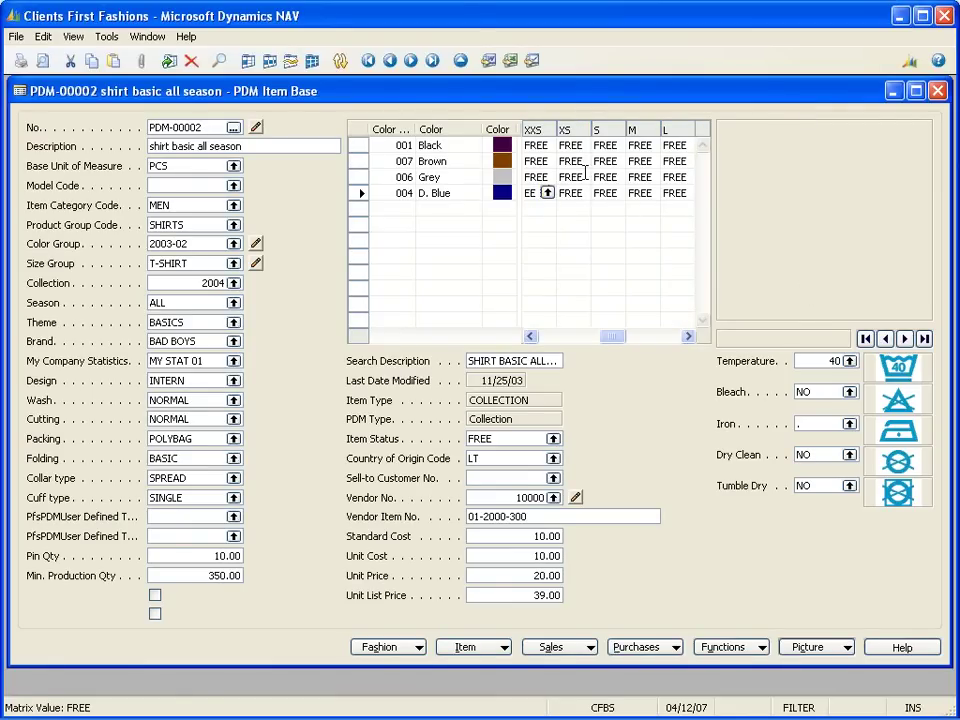
pyautogui.click(610, 163)
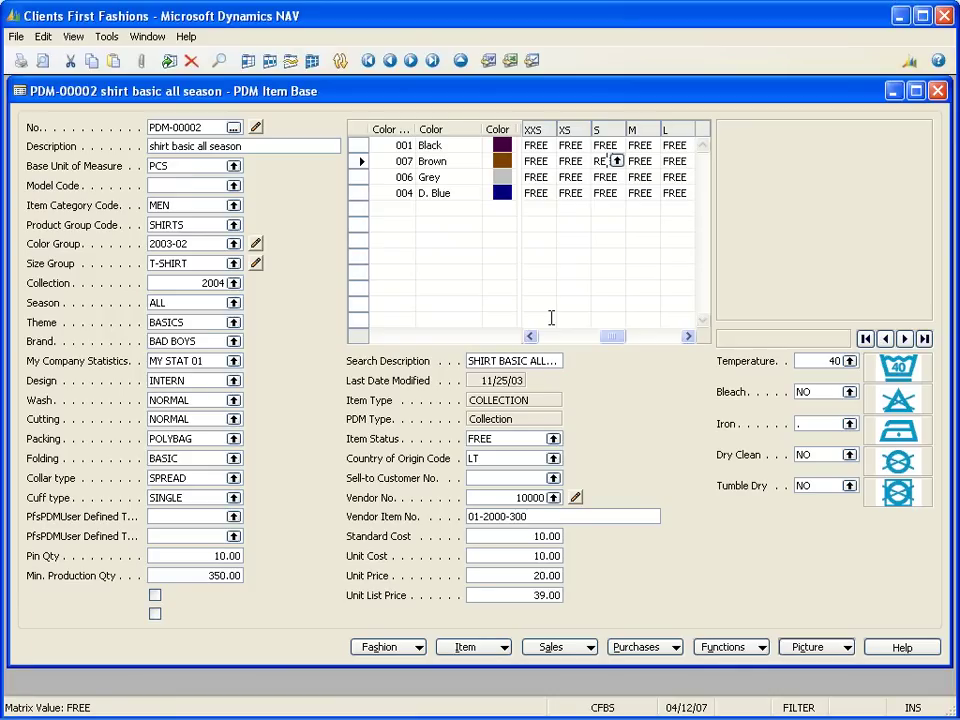
pyautogui.press('Escape')
pyautogui.hotkey('alt', 'Tab')
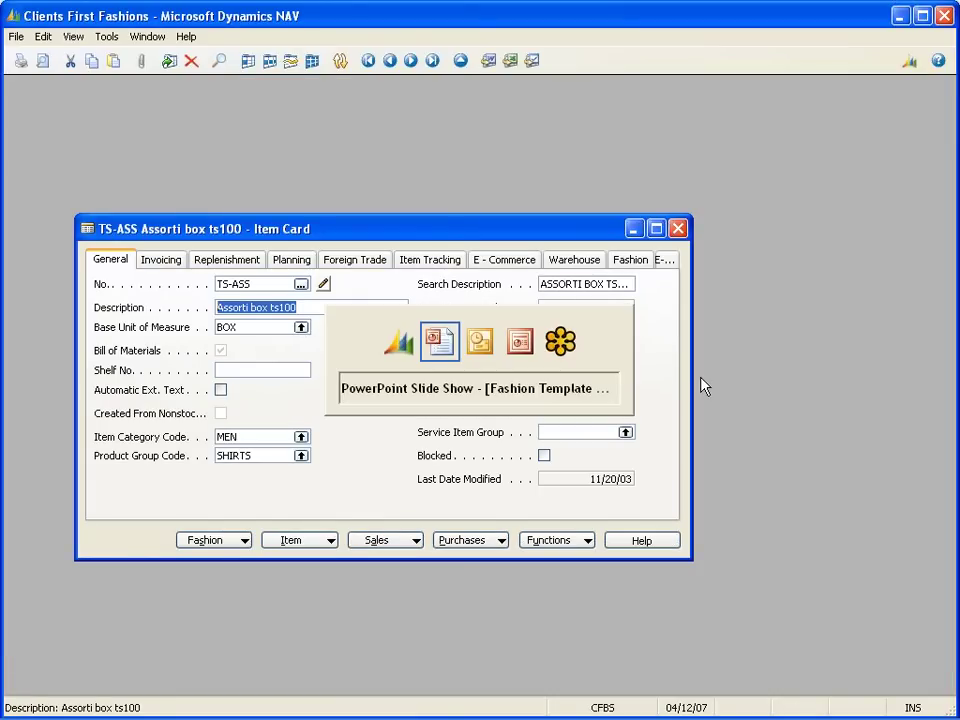
# - Advance the PowerPoint slide show to the Traffic slide, switch back to Dynamics NAV, and close the item card
pyautogui.press('Right')
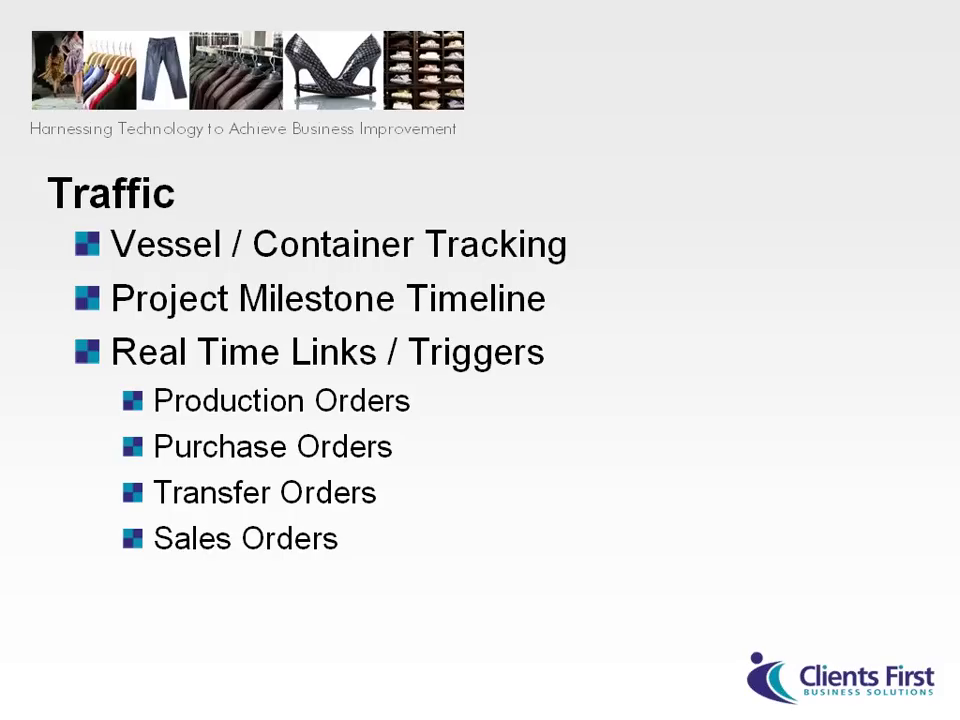
pyautogui.hotkey('alt', 'Tab')
pyautogui.press('Escape')
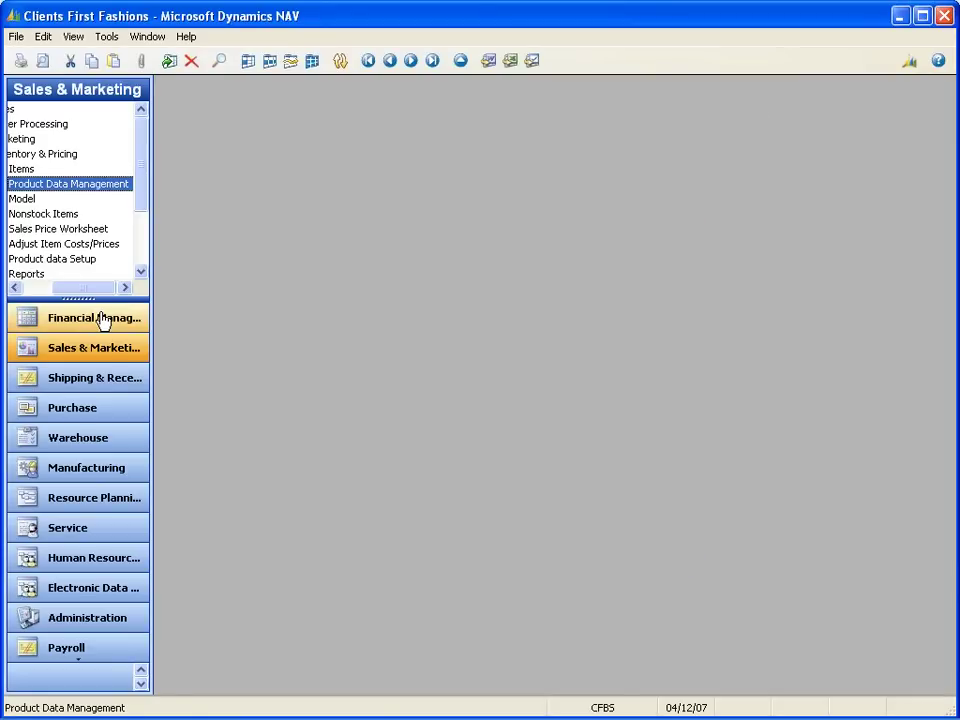
# - Open Traffic in the Purchase area and reposition the Traffic Header window so it is fully in view
pyautogui.click(100, 405)
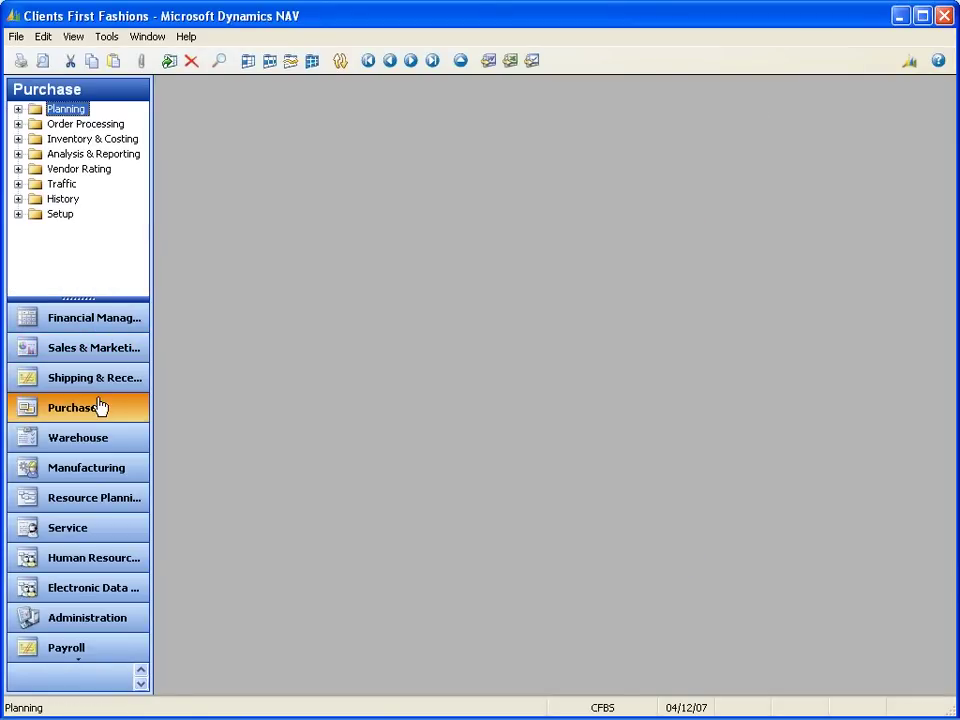
pyautogui.click(58, 186)
pyautogui.click(60, 198)
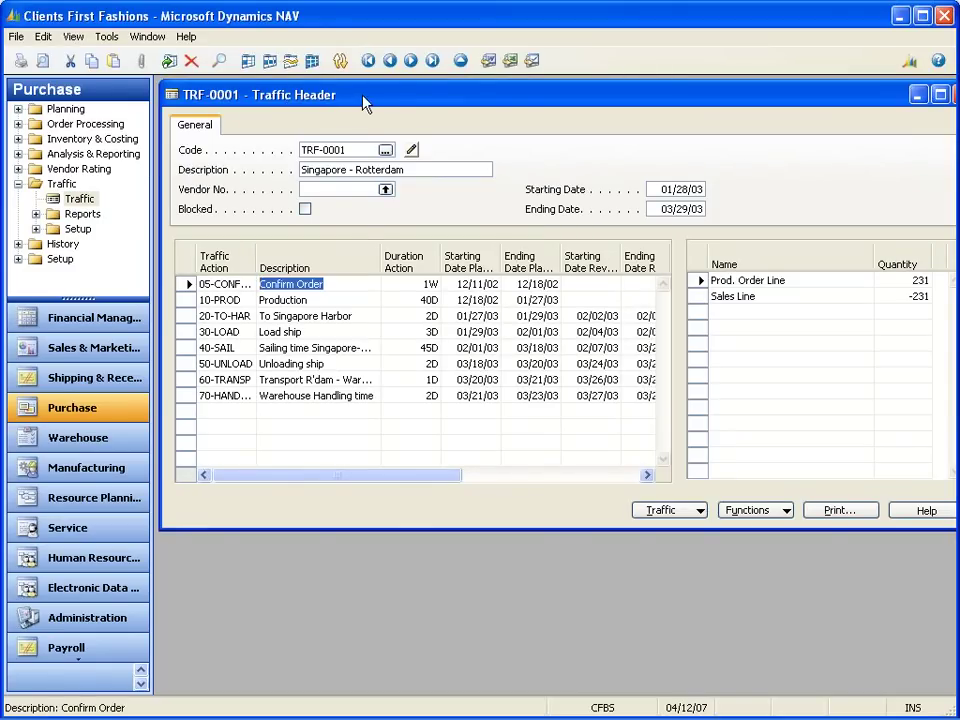
pyautogui.moveTo(362, 107); pyautogui.dragTo(347, 143)
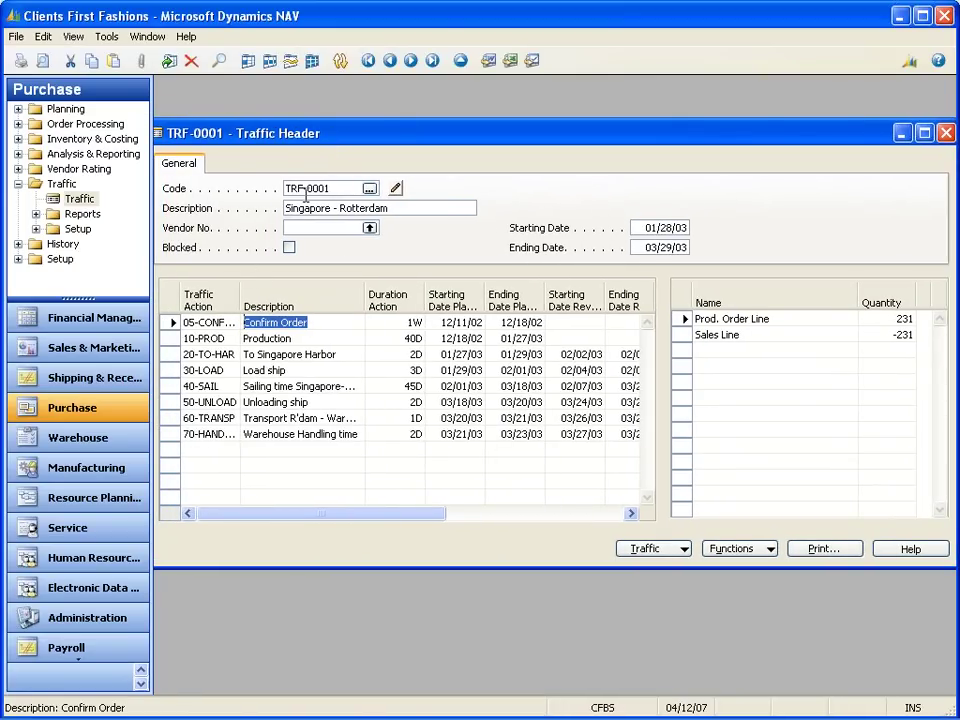
# - Look up the available traffic action codes from the Confirm Order line and close the lookup without choosing one
pyautogui.click(210, 323)
pyautogui.click(231, 322)
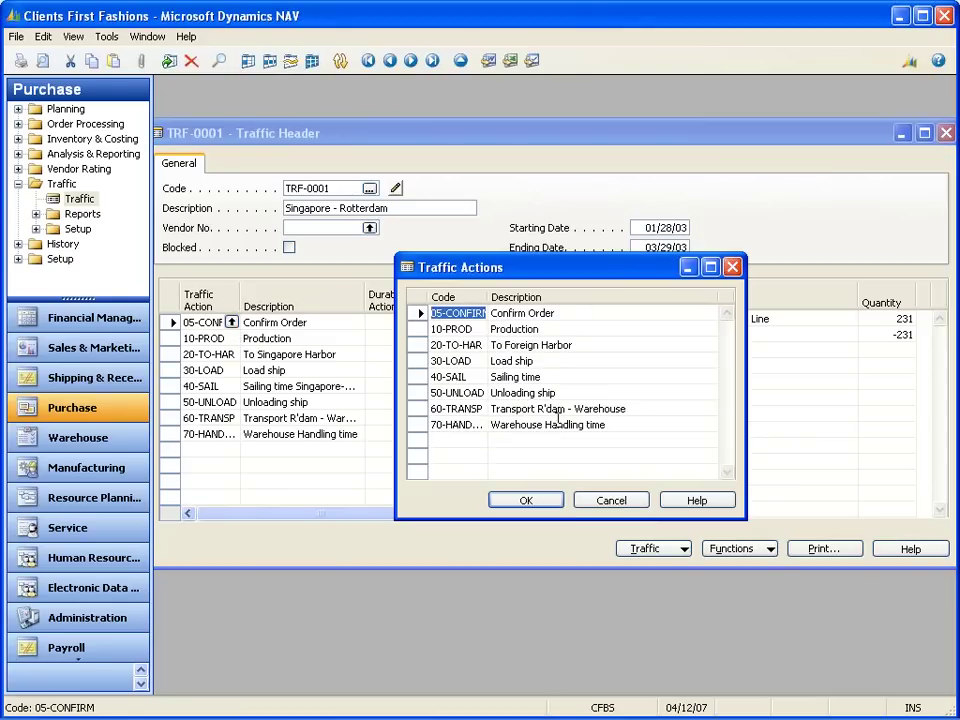
pyautogui.press('Escape')
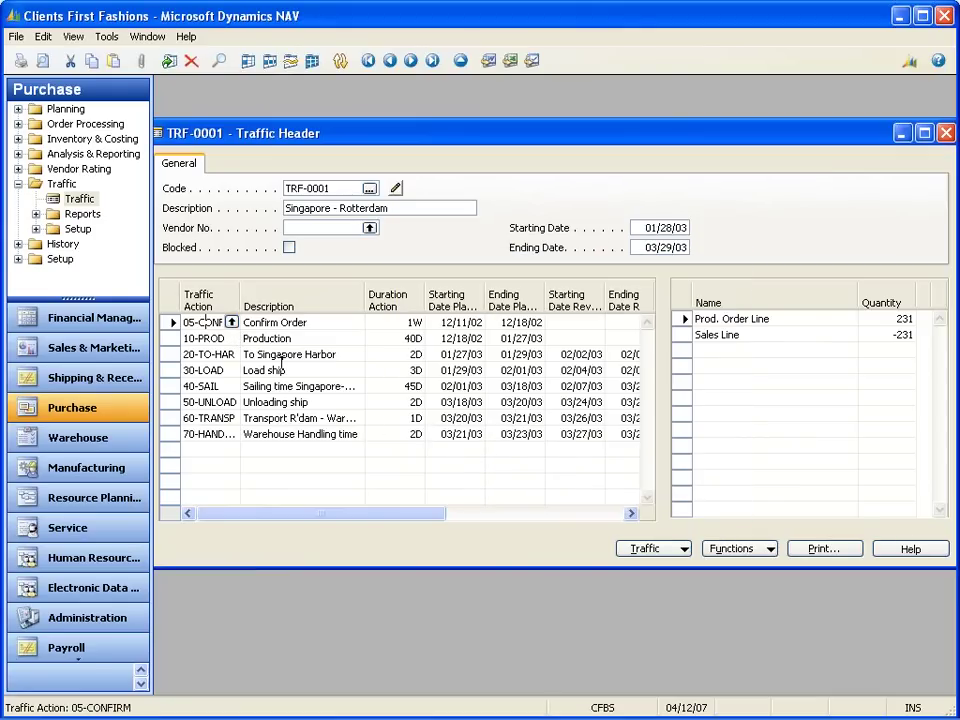
# - Check the duration and planned starting and ending dates of the Confirm Order traffic line
pyautogui.press('Tab')
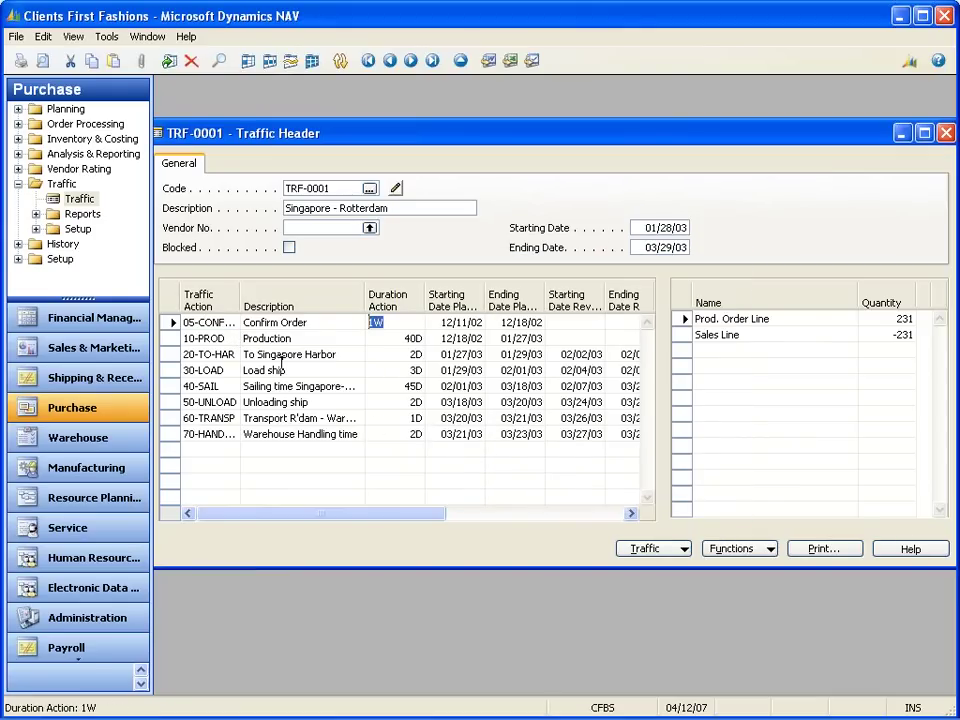
pyautogui.press('Tab')
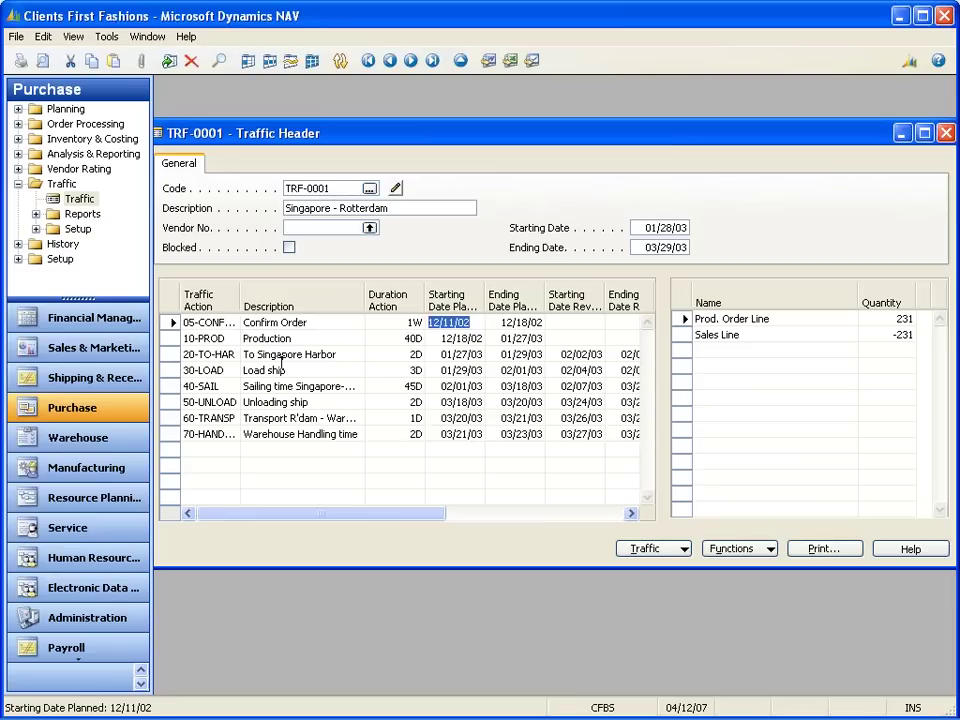
pyautogui.press('Tab')
pyautogui.press('Left')
pyautogui.press('Right')
# - Walk through the traffic action descriptions from Production down to Warehouse Handling time
pyautogui.press('Down')
pyautogui.press('Left')
pyautogui.press('Left')
pyautogui.press('Left')
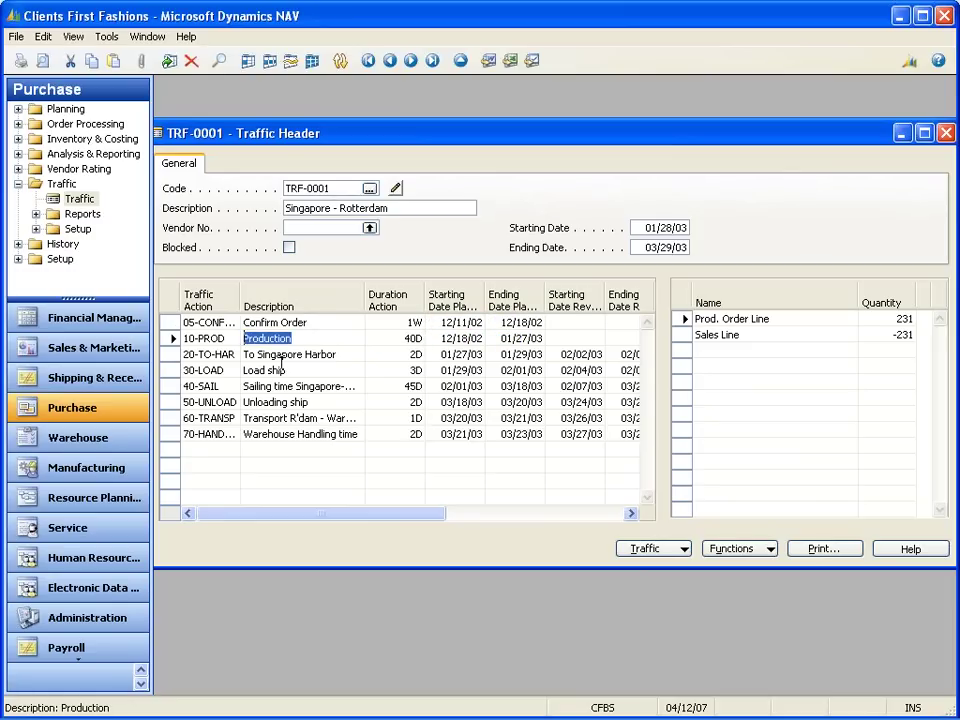
pyautogui.press('Down')
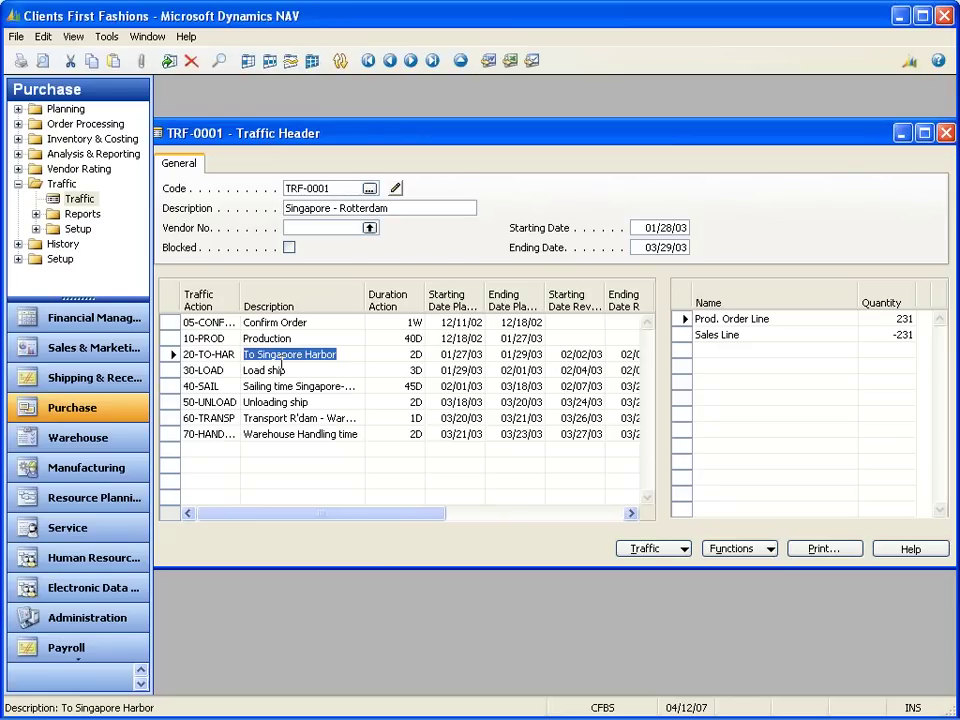
pyautogui.press('Down')
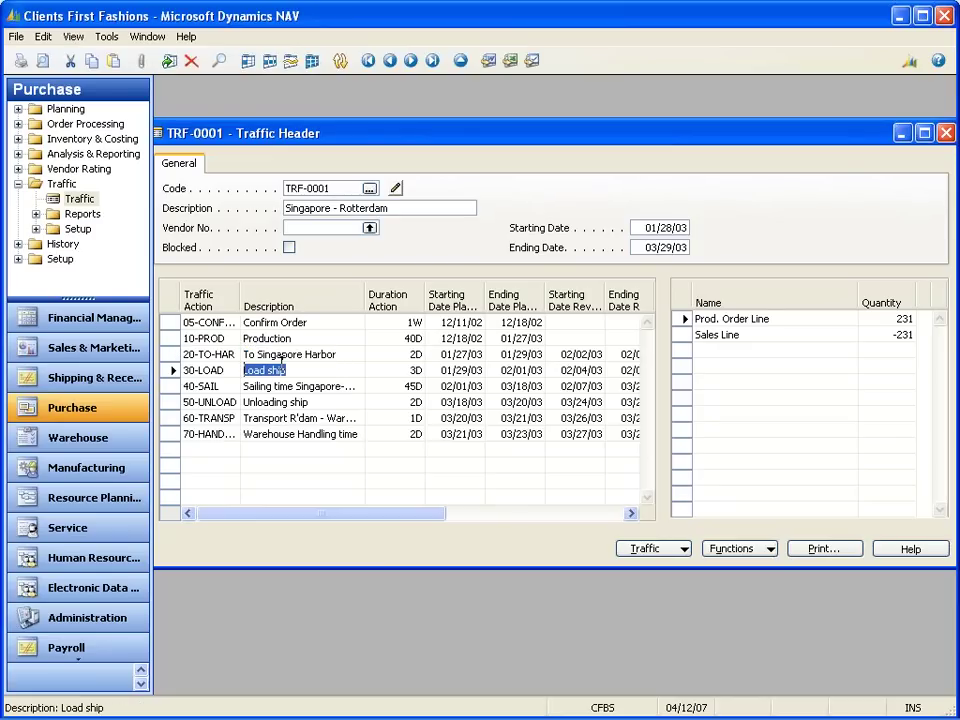
pyautogui.press('Down')
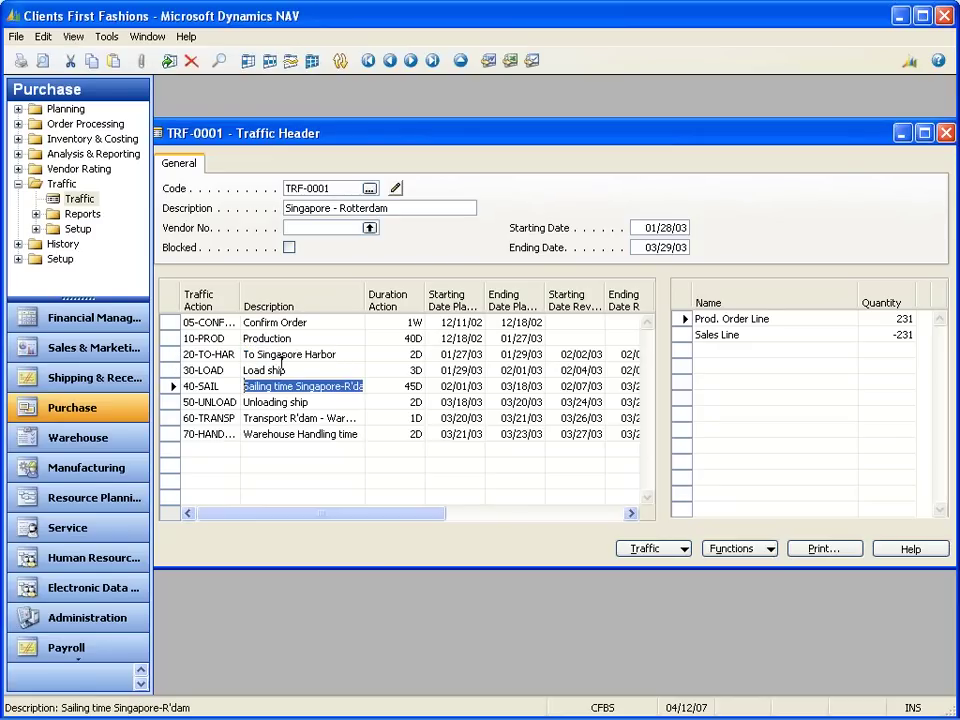
pyautogui.press('Down')
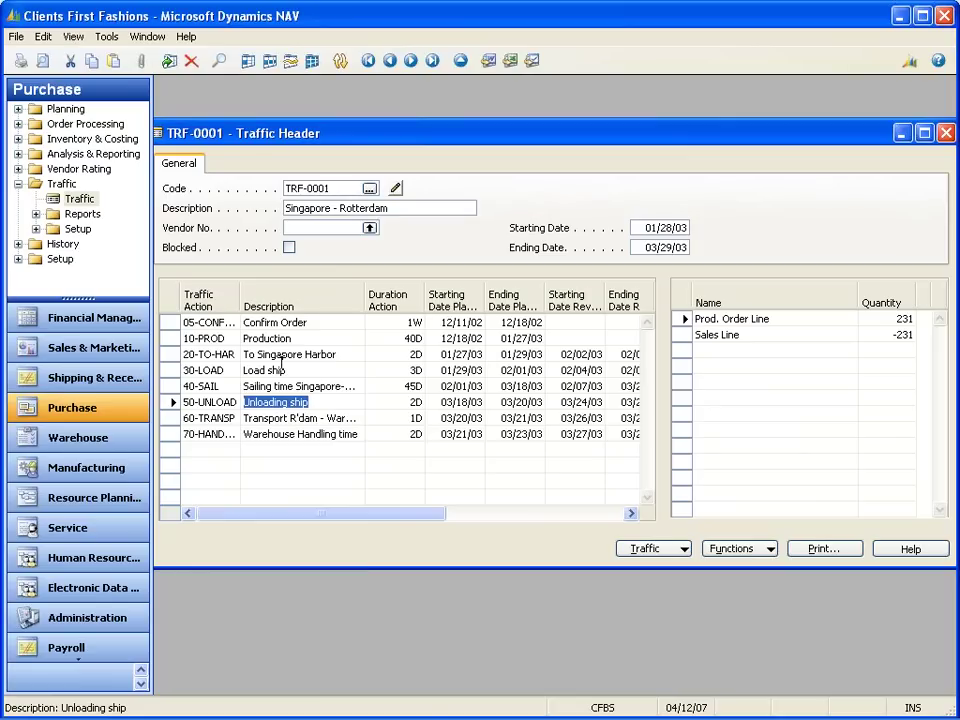
pyautogui.press('Down')
pyautogui.press('Down')
pyautogui.press('Up')
pyautogui.press('Down')
# - Review the planned ending dates of the traffic lines, going upward from Warehouse Handling time
pyautogui.press('Tab')
pyautogui.press('Tab')
pyautogui.press('Up')
pyautogui.press('Up')
pyautogui.press('Up')
pyautogui.press('Up')
pyautogui.press('Up')
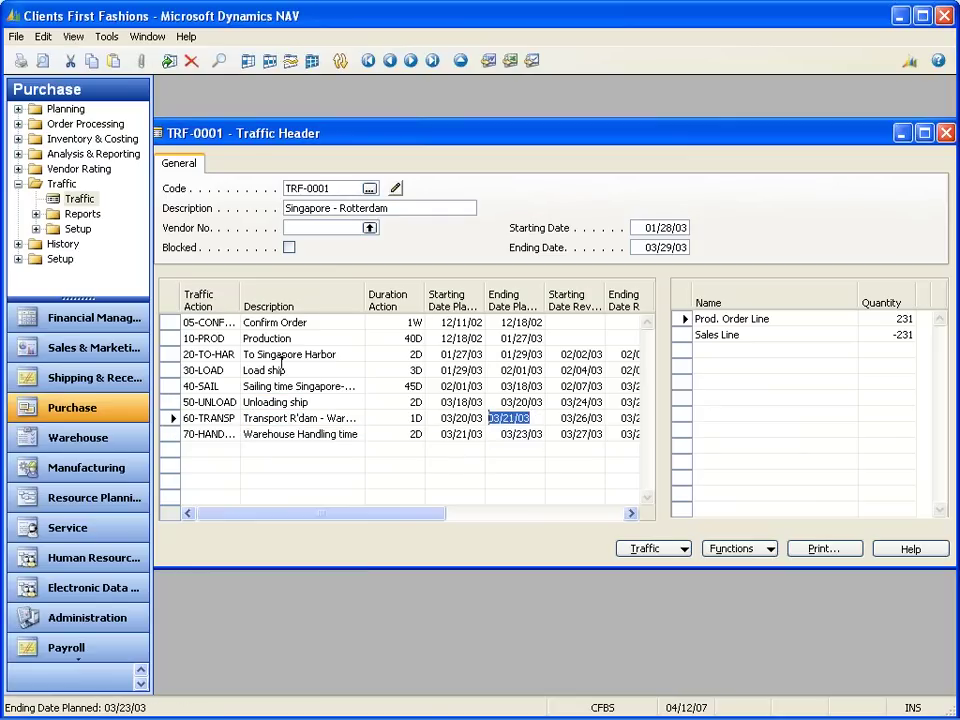
# - Review the traffic action durations down to Warehouse Handling time and check that line's planned ending date
pyautogui.hotkey('shift', 'Tab')
pyautogui.hotkey('shift', 'Tab')
pyautogui.press('Down')
pyautogui.press('Down')
pyautogui.press('Down')
pyautogui.press('Down')
pyautogui.press('Down')
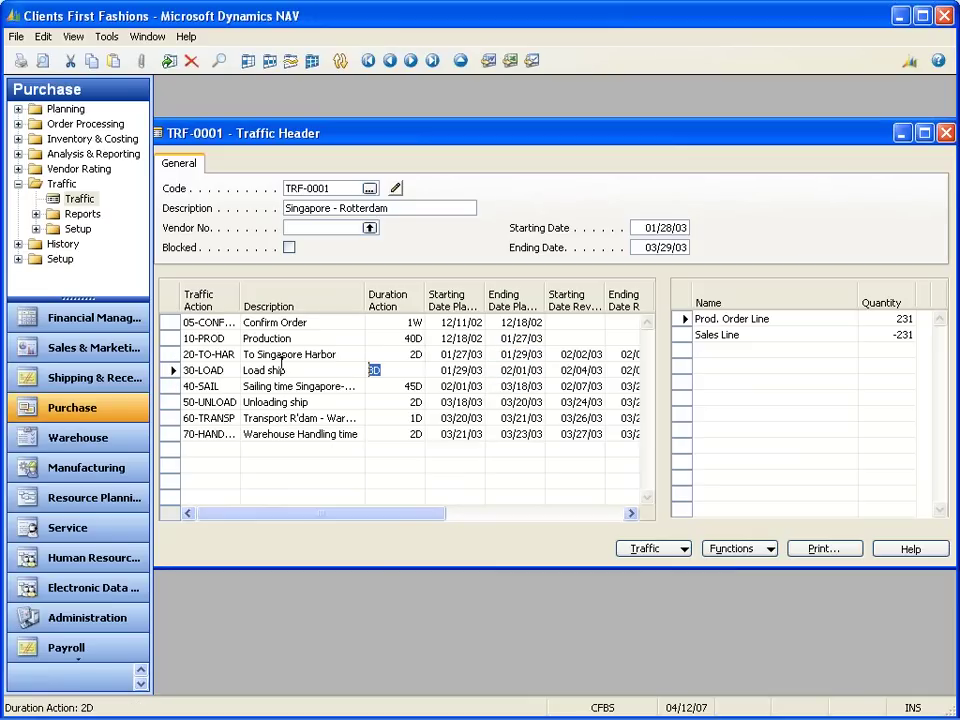
pyautogui.press('Tab')
pyautogui.hotkey('shift', 'Tab')
pyautogui.press('Tab')
pyautogui.press('Tab')
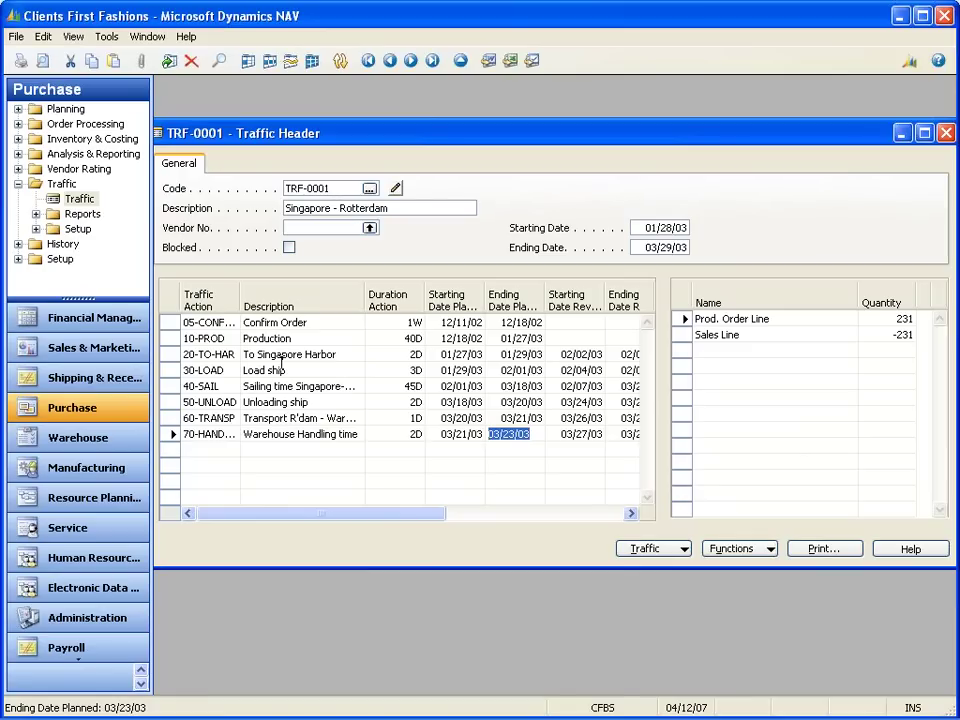
# - Open the Traffic List, examine its container, vessel, and date columns for the Singapore - Rotterdam record, and close it
pyautogui.click(460, 62)
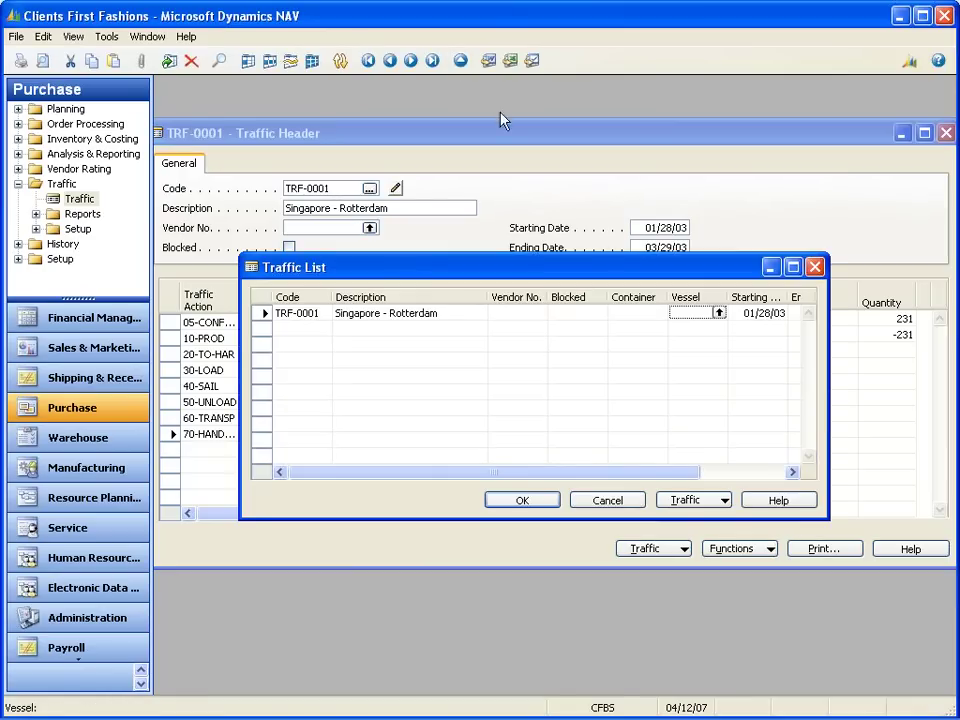
pyautogui.press('Left')
pyautogui.press('Right')
pyautogui.press('Left')
pyautogui.press('Left')
pyautogui.press('Left')
pyautogui.press('Right')
pyautogui.press('Right')
pyautogui.press('Right')
pyautogui.press('Right')
pyautogui.press('Right')
pyautogui.press('Right')
pyautogui.press('Left')
pyautogui.press('Left')
pyautogui.press('Right')
pyautogui.press('Left')
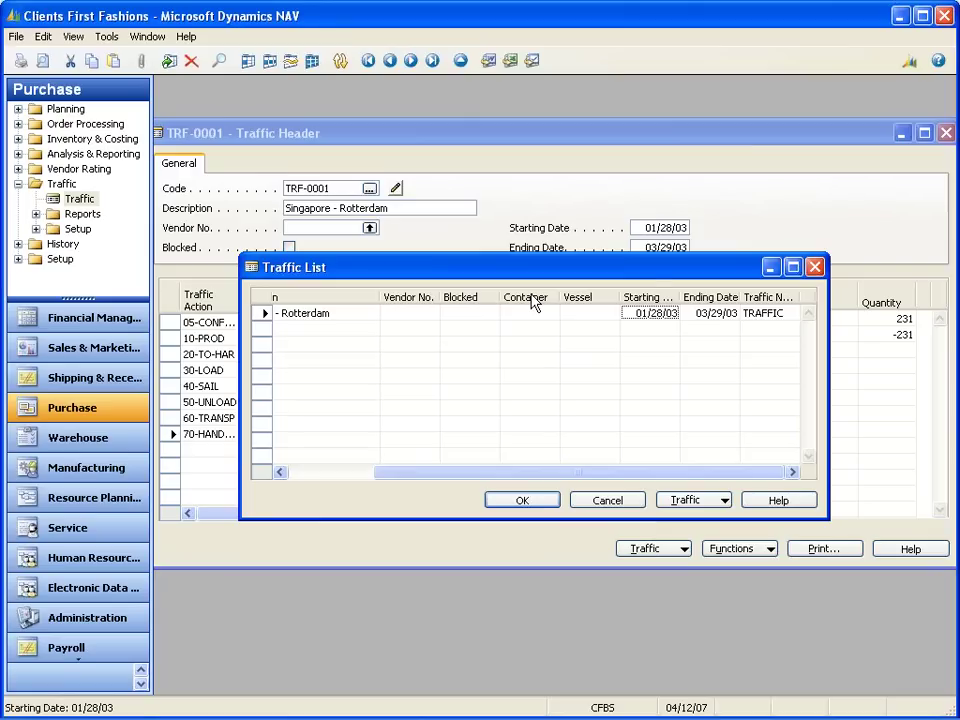
pyautogui.press('Escape')
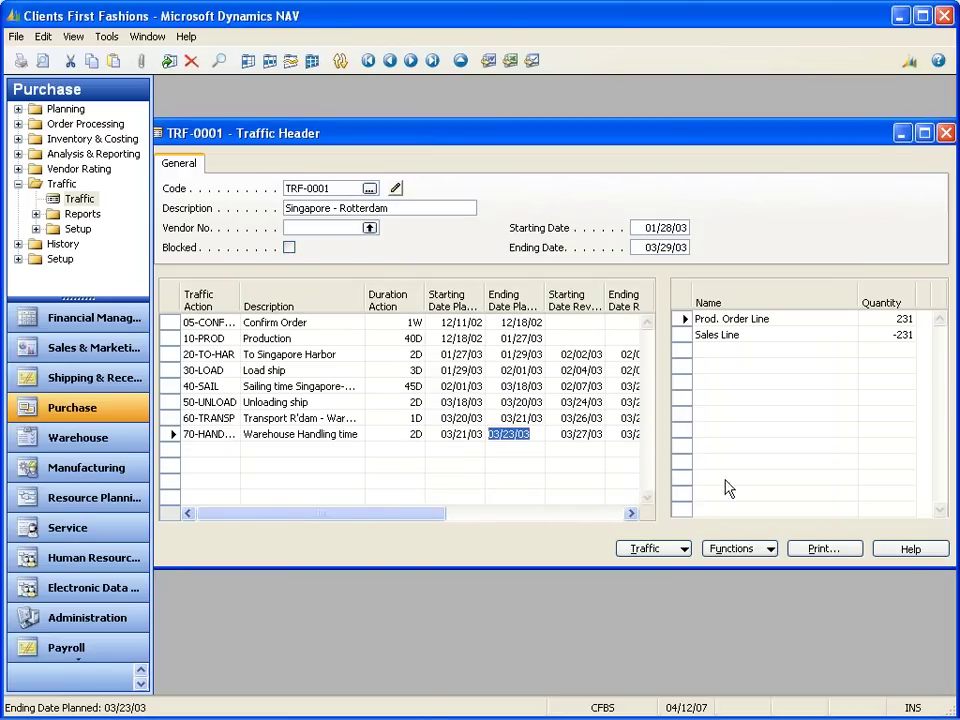
# - Compare the production order line and sales line quantities linked to the traffic record
pyautogui.click(800, 322)
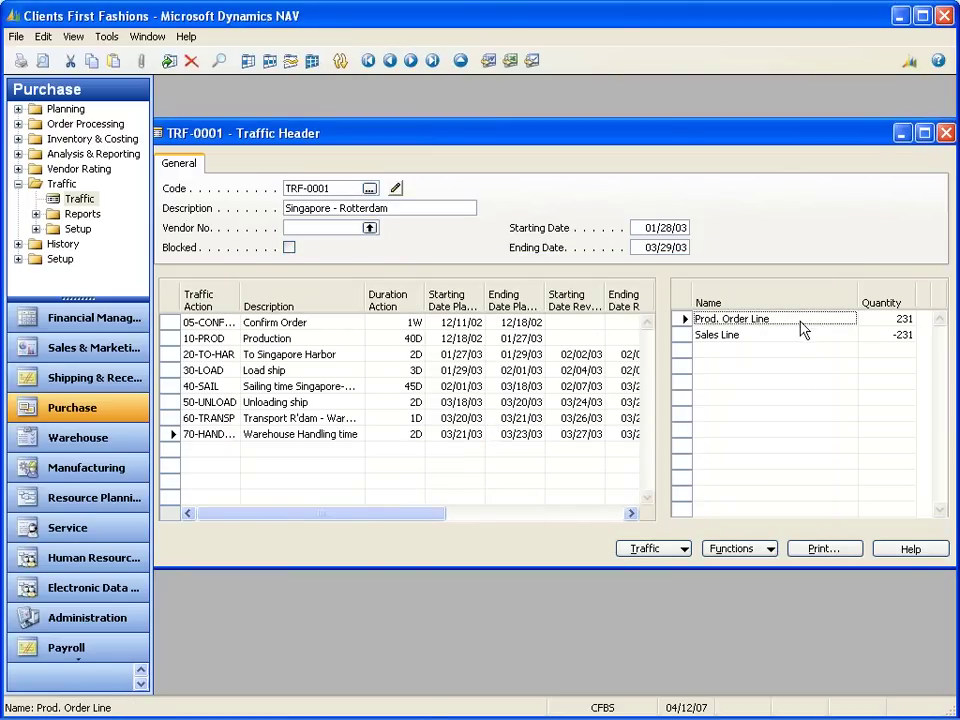
pyautogui.click(806, 340)
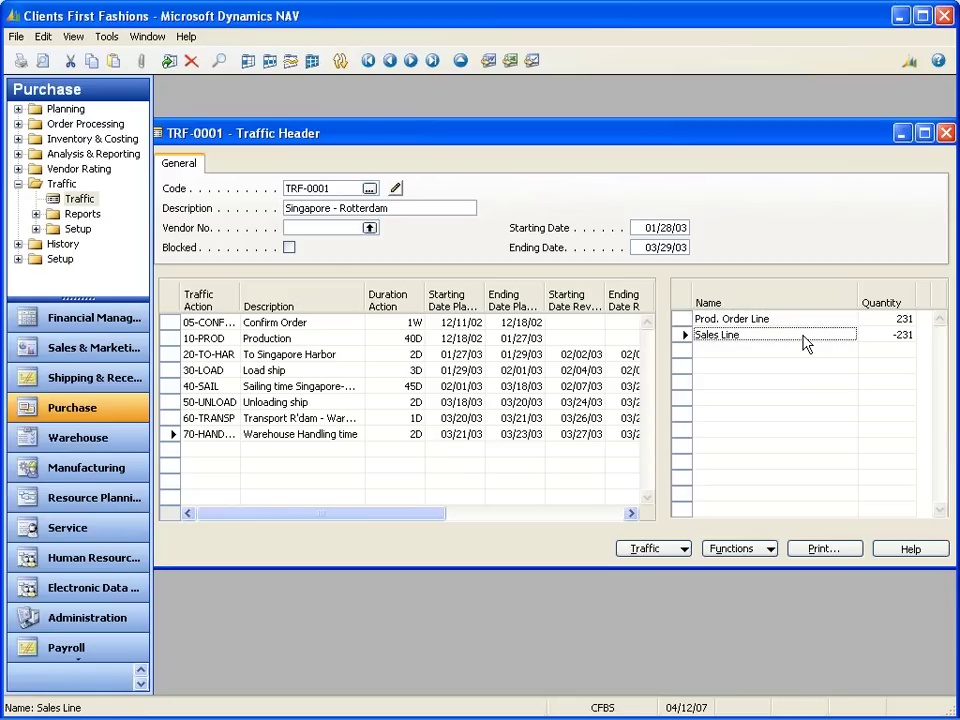
pyautogui.click(896, 320)
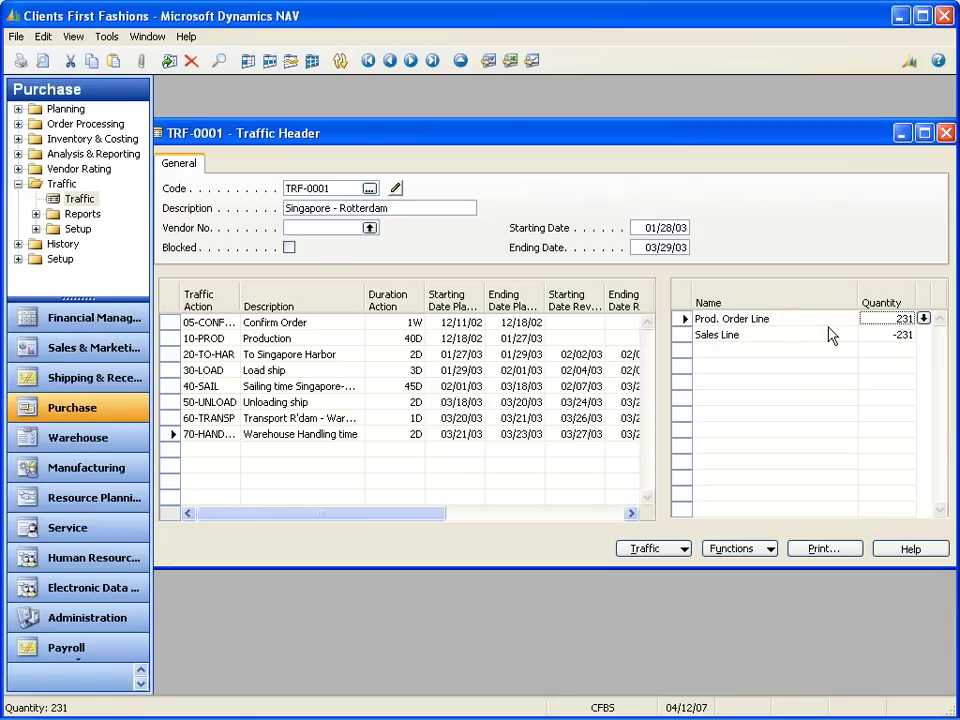
pyautogui.click(885, 336)
# - Drill down into the linked production order quantity, enlarge the line list, and inspect the black Leather Jacket variants
pyautogui.click(888, 318)
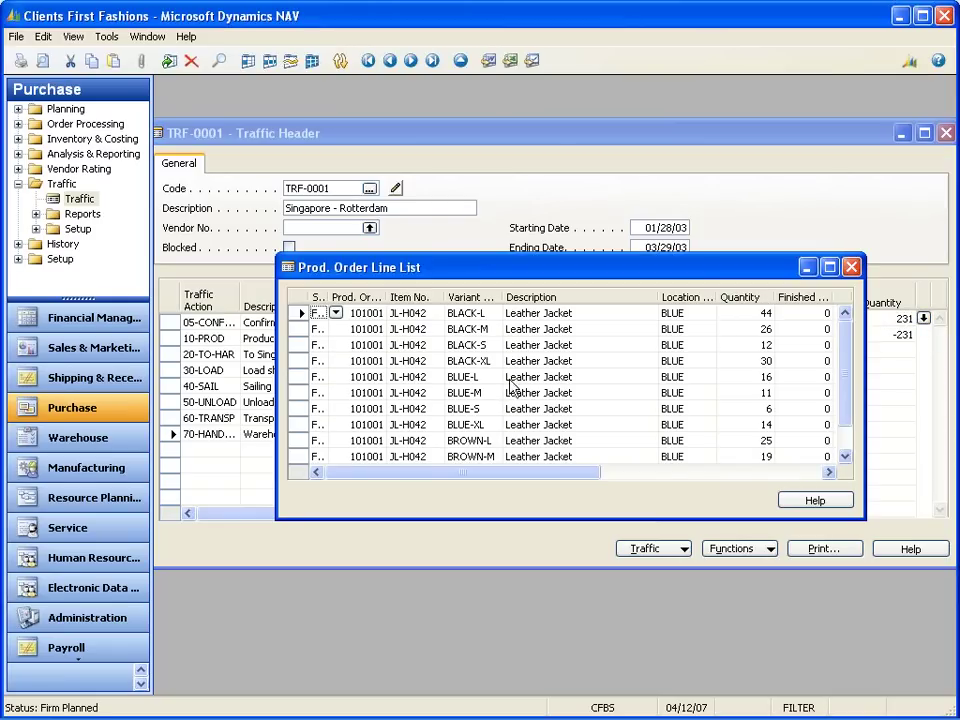
pyautogui.moveTo(444, 517); pyautogui.dragTo(382, 666)
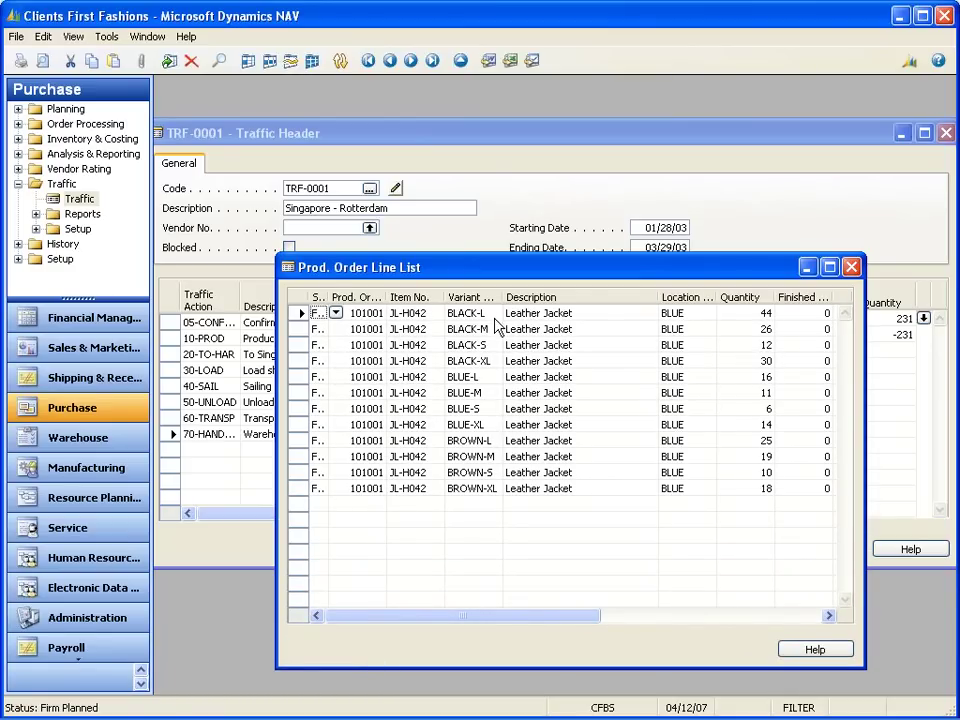
pyautogui.click(455, 317)
pyautogui.click(467, 329)
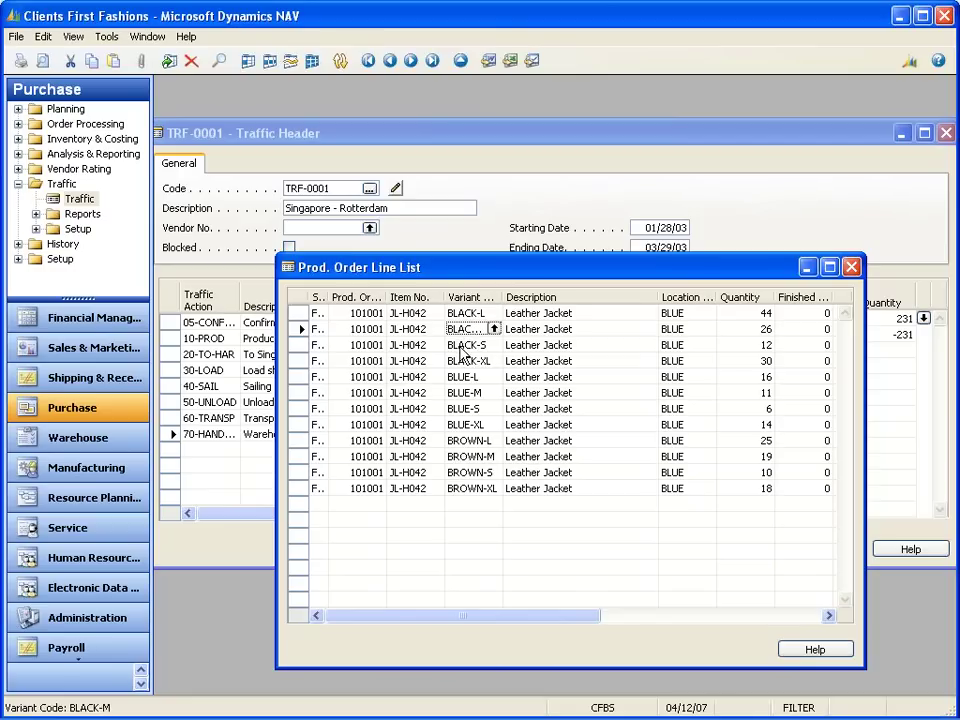
pyautogui.click(467, 346)
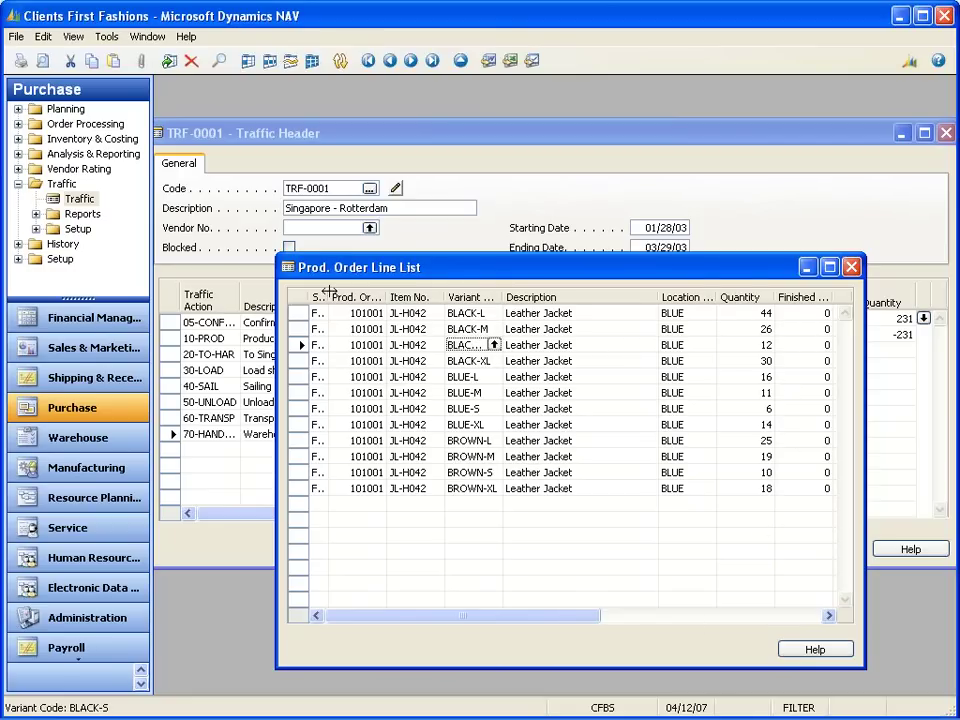
# - Open the firm planned production order 101001 for the Leather Jacket from the order list and inspect its quantity
pyautogui.click(352, 314)
pyautogui.click(377, 313)
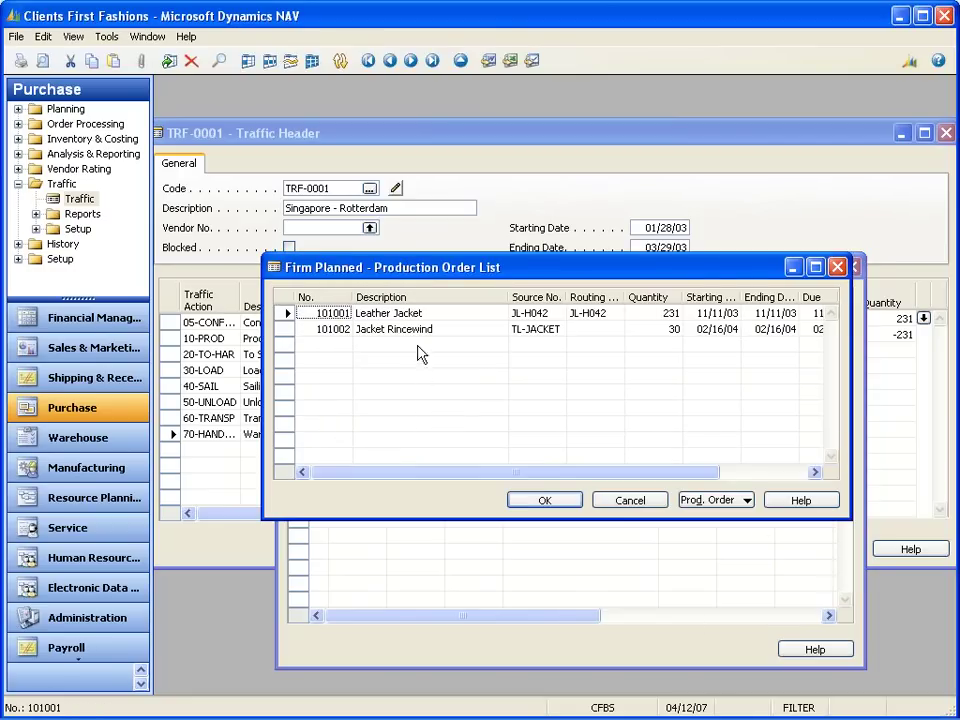
pyautogui.click(688, 502)
pyautogui.click(695, 519)
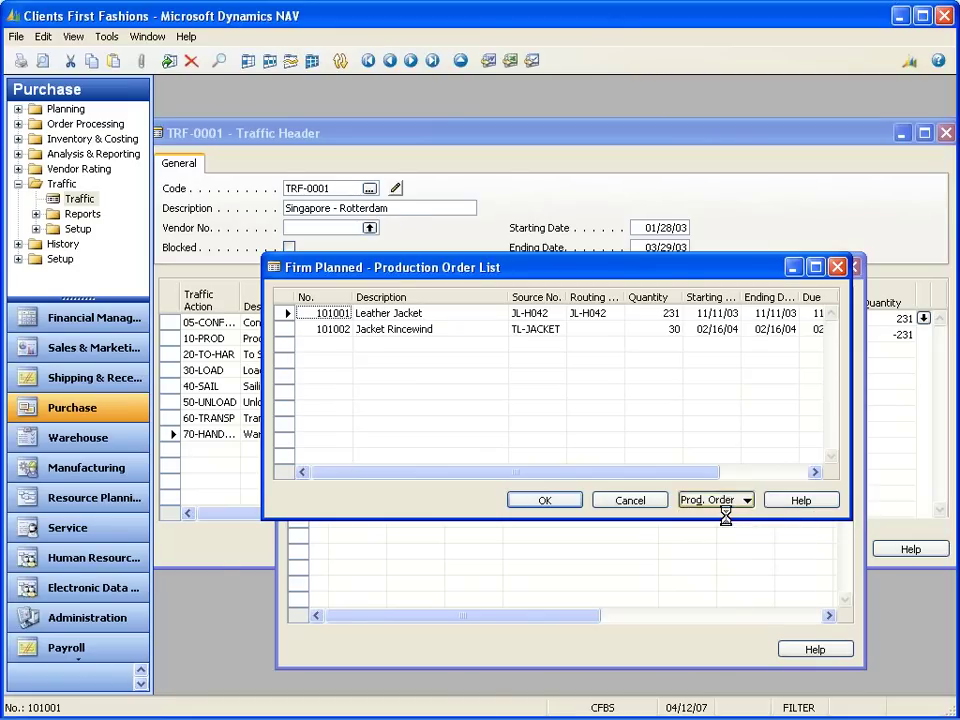
pyautogui.moveTo(574, 533); pyautogui.dragTo(630, 535)
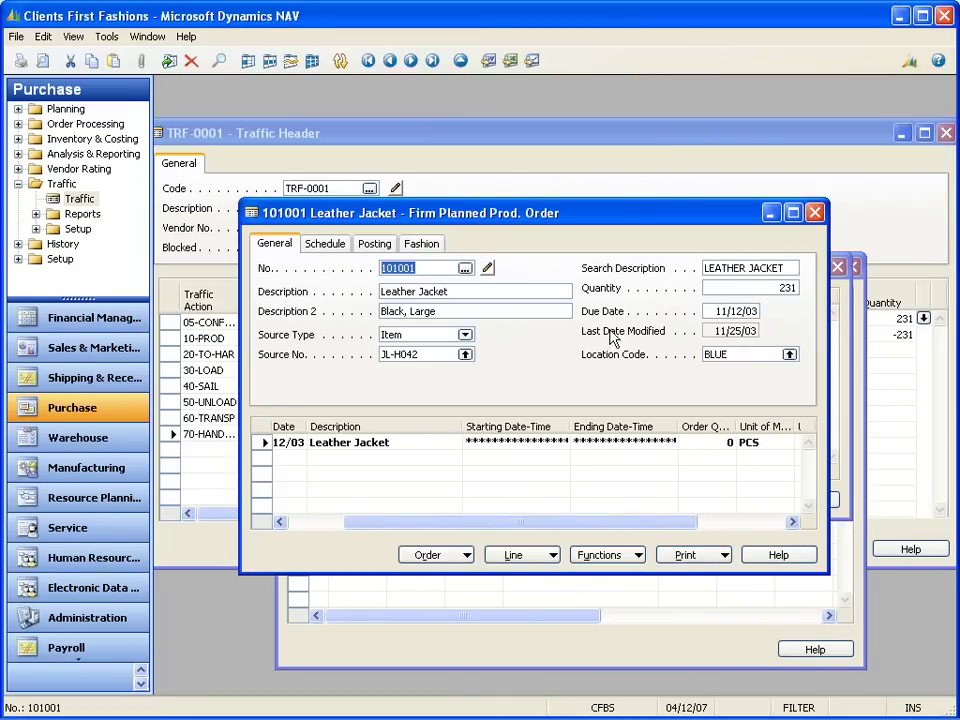
pyautogui.click(770, 287)
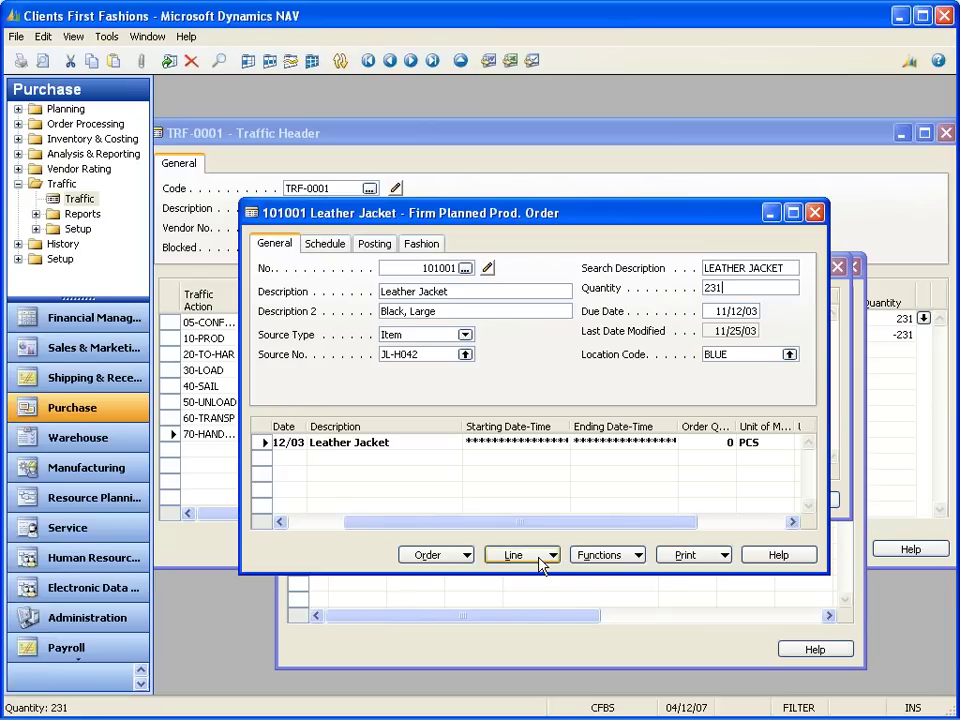
# - Open the components of the Leather Jacket production order line and examine the materials listed for its variants
pyautogui.click(541, 563)
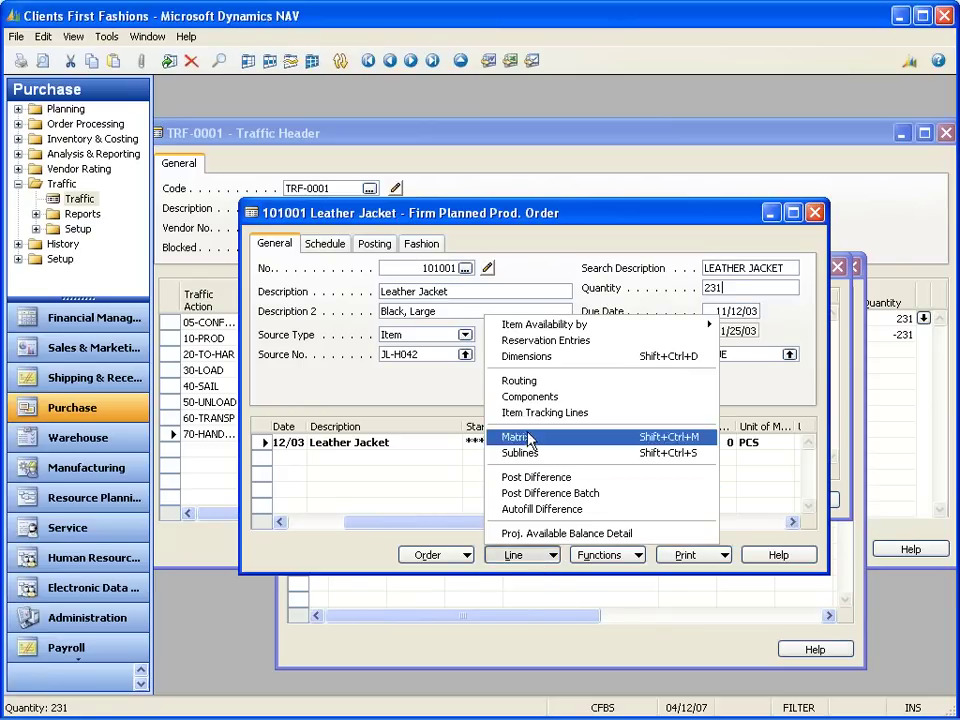
pyautogui.click(522, 394)
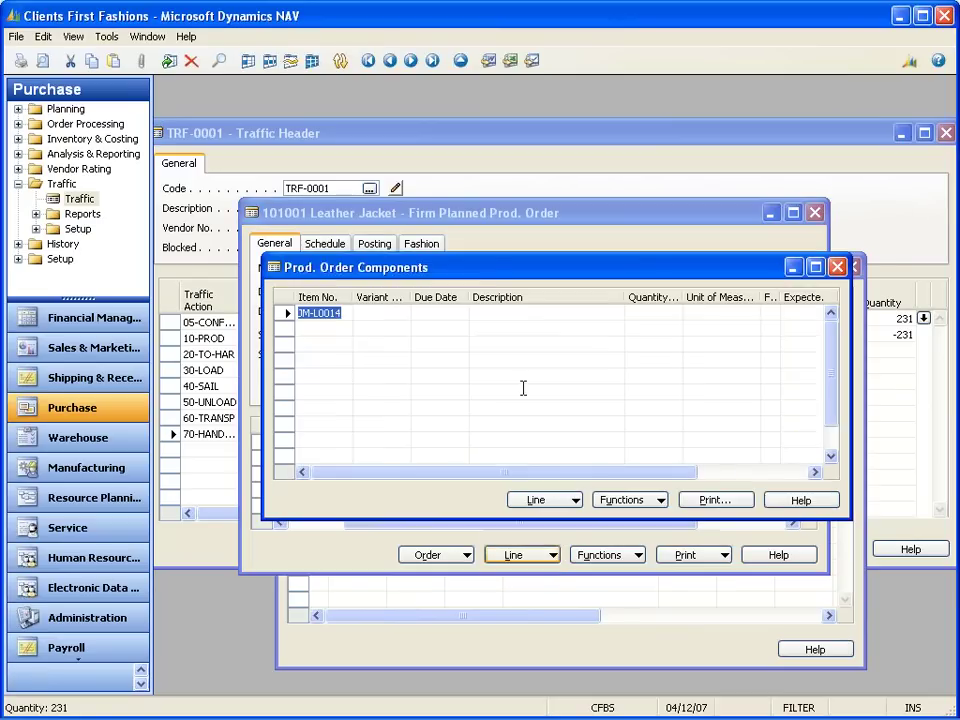
pyautogui.press('Down')
pyautogui.press('Down')
pyautogui.press('Down')
pyautogui.press('Down')
pyautogui.press('Down')
pyautogui.press('Down')
pyautogui.press('Down')
pyautogui.press('Down')
pyautogui.press('Down')
pyautogui.press('Down')
pyautogui.press('Down')
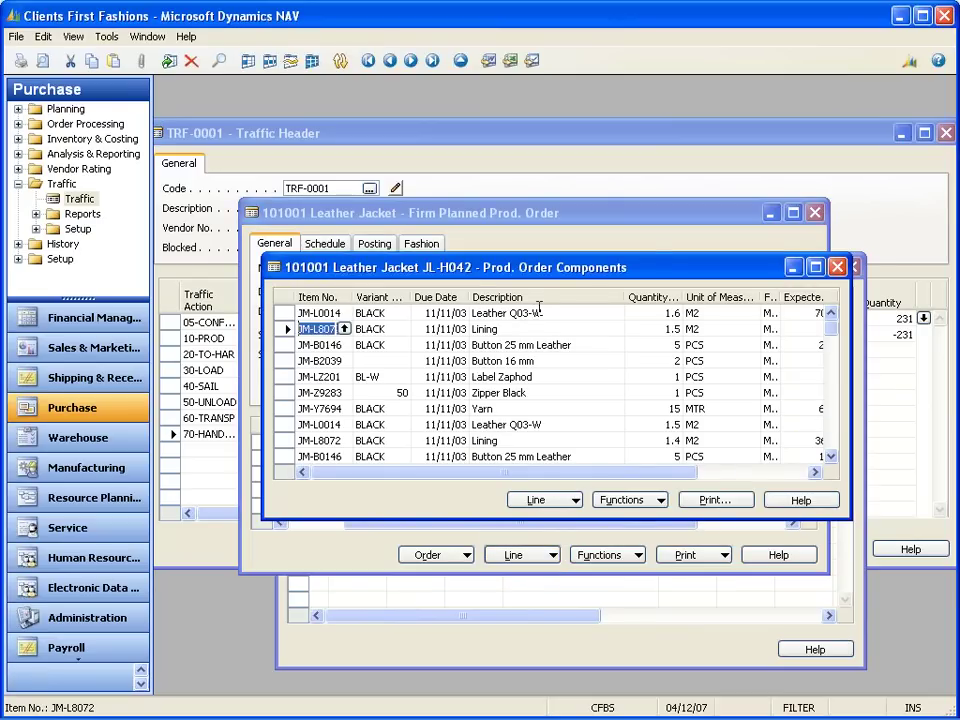
pyautogui.press('Down')
pyautogui.press('Down')
pyautogui.press('Down')
pyautogui.press('Down')
pyautogui.press('Down')
pyautogui.press('Down')
pyautogui.press('Down')
pyautogui.press('Down')
pyautogui.press('Down')
pyautogui.press('Down')
pyautogui.press('Down')
pyautogui.press('Down')
pyautogui.press('Down')
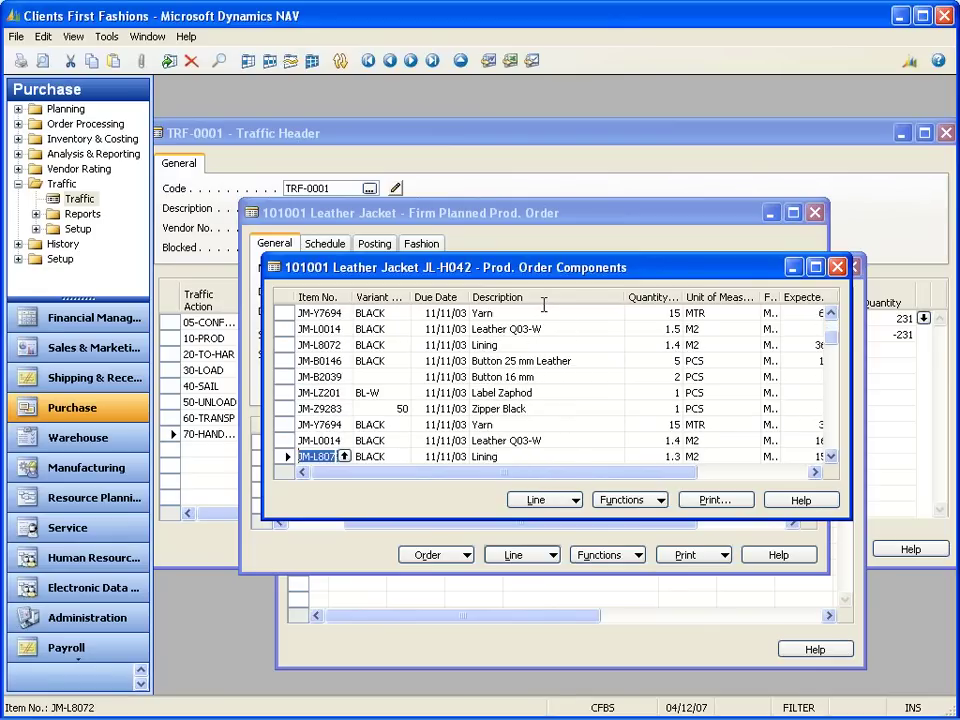
# - Review the remaining components of the Leather Jacket production order, and close the linked windows back to the traffic record
pyautogui.press('Down')
pyautogui.press('Down')
pyautogui.press('Down')
pyautogui.press('Down')
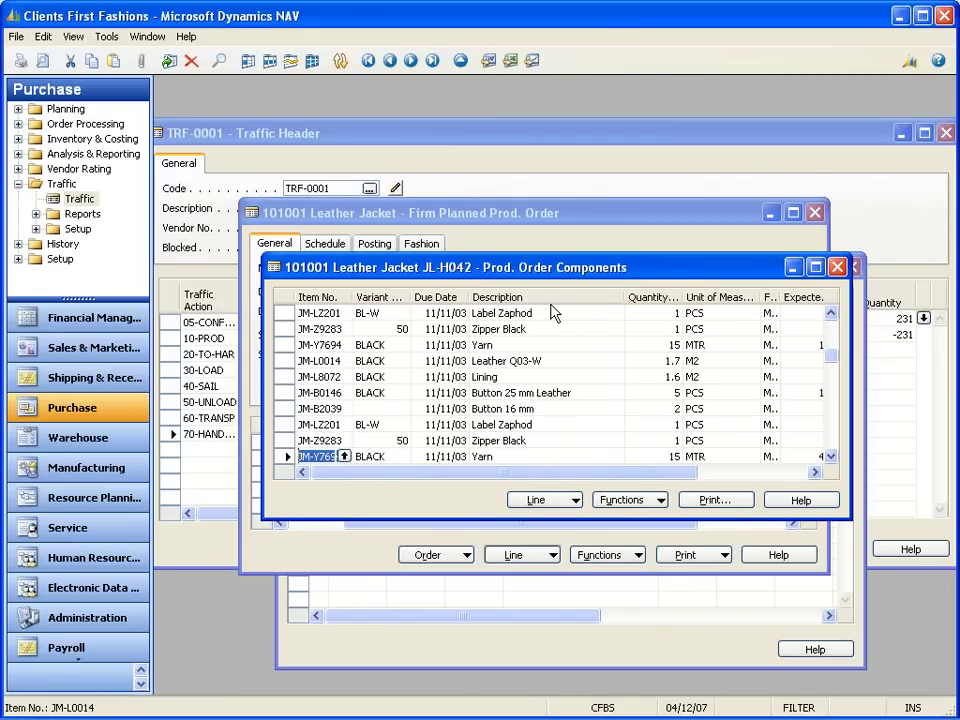
pyautogui.press('Escape')
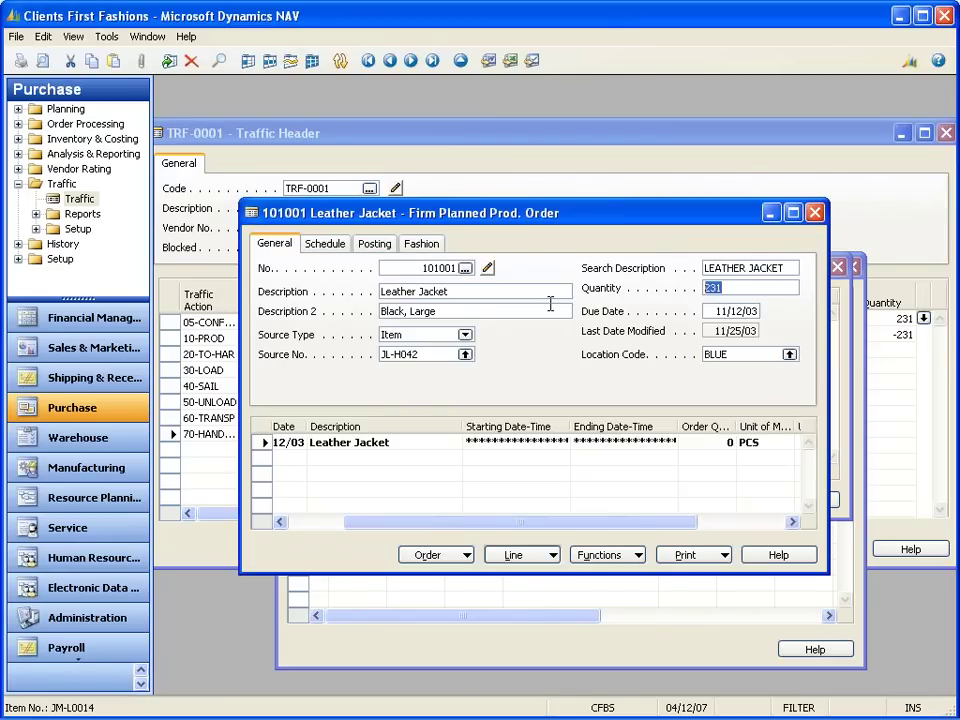
pyautogui.press('Escape')
pyautogui.press('Return')
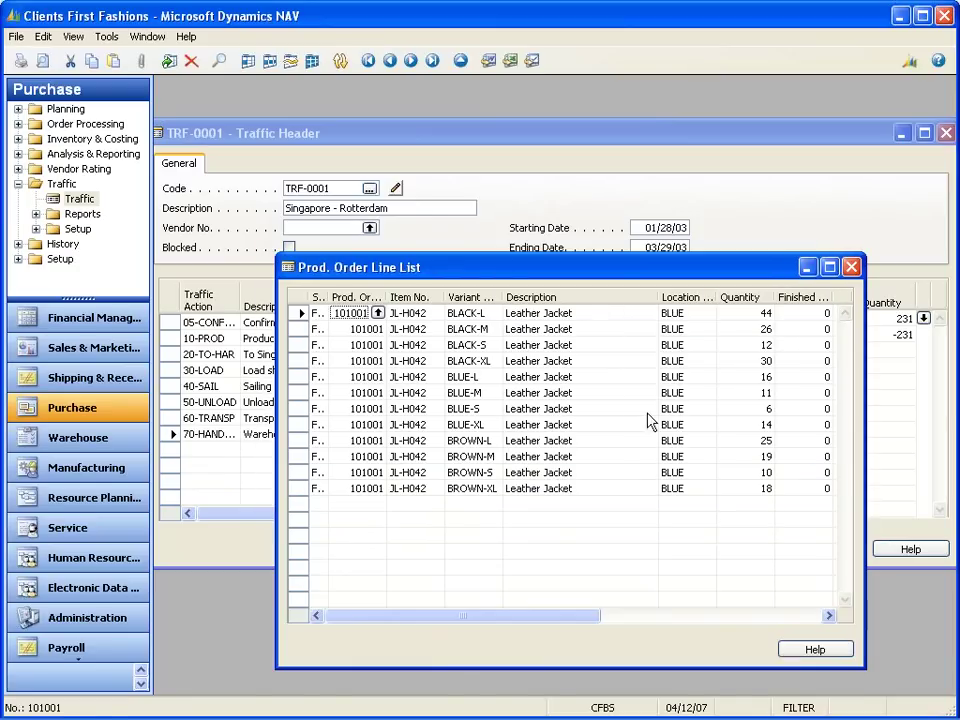
pyautogui.press('Escape')
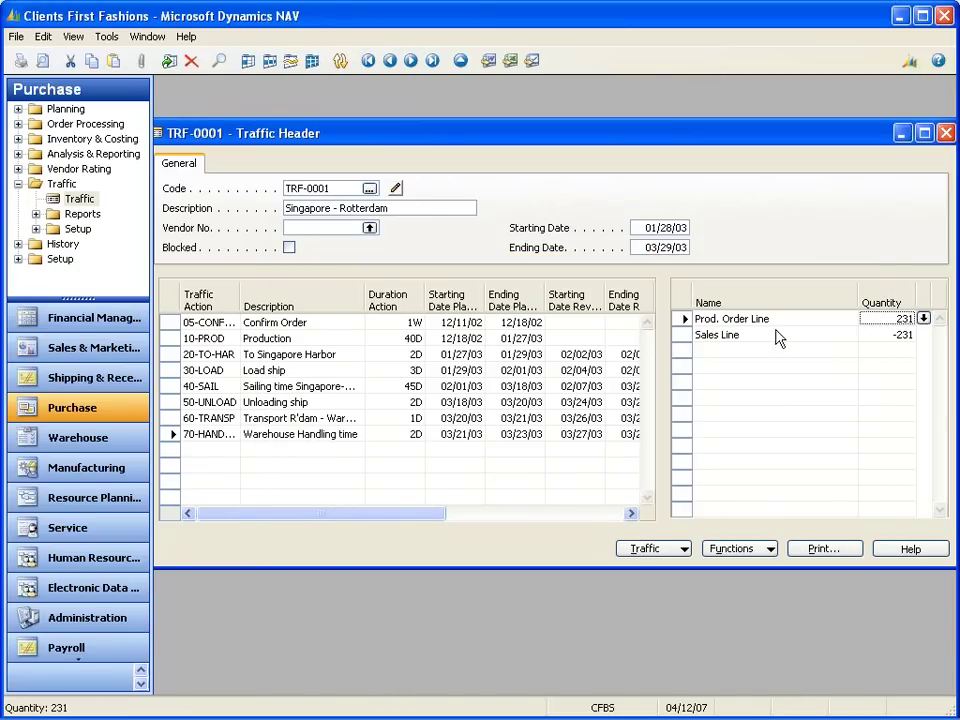
# - Drill down into the traffic record's Sales Line quantity and examine the Leather Jacket sales lines by customer and variant
pyautogui.click(900, 335)
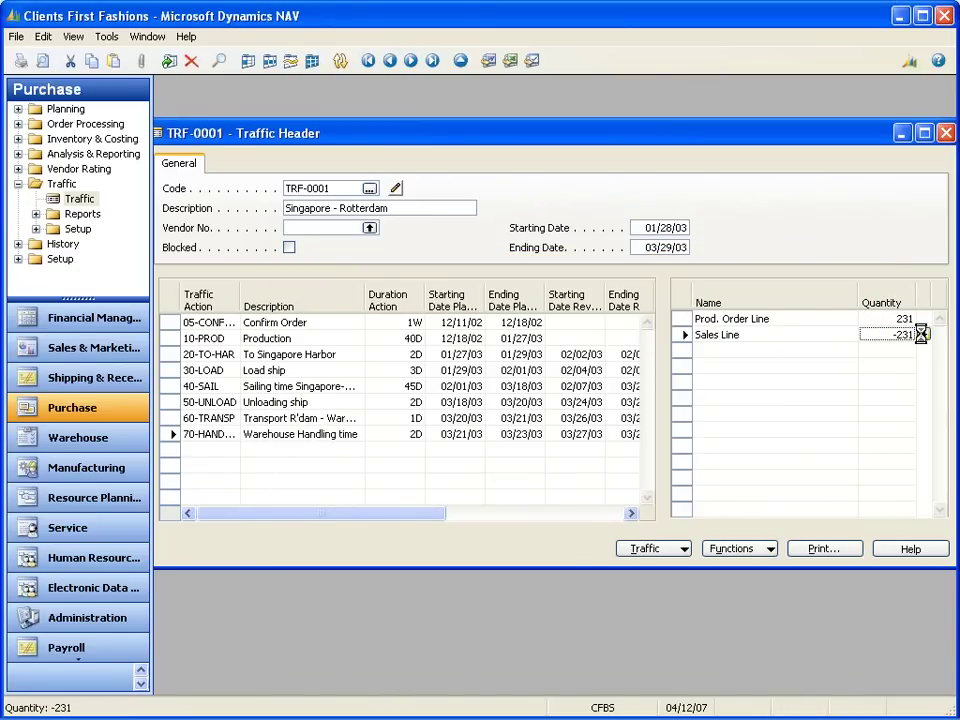
pyautogui.click(923, 334)
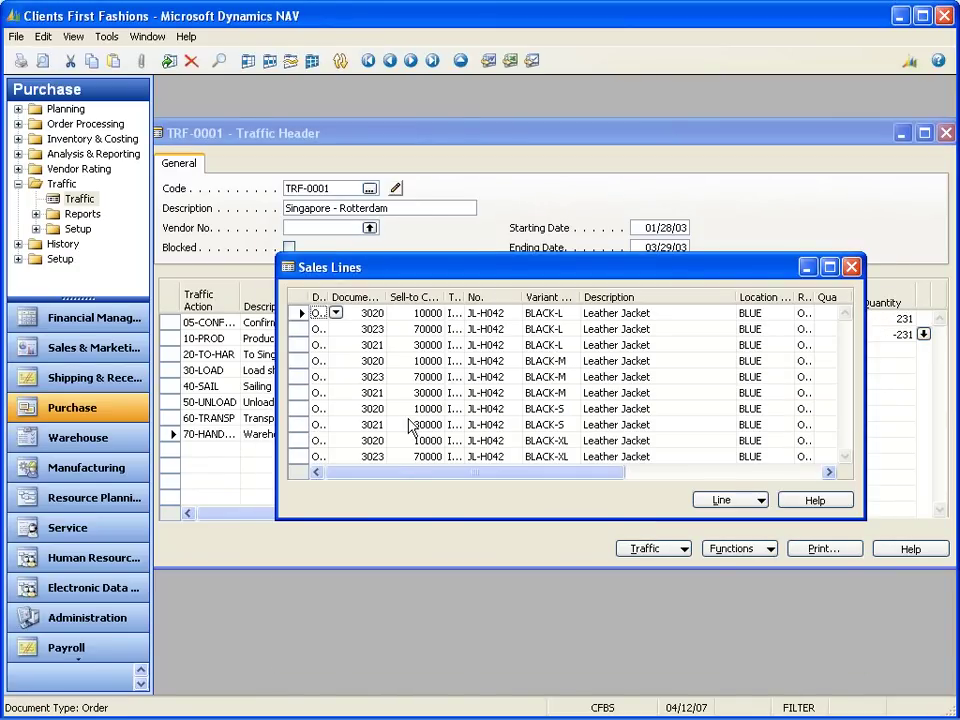
pyautogui.click(437, 315)
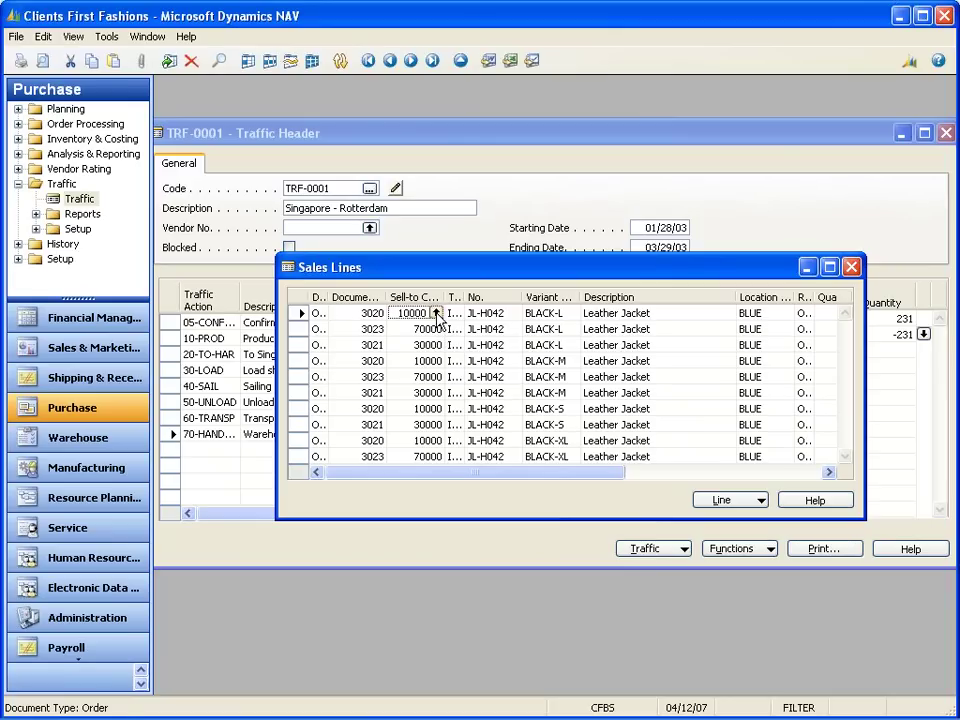
pyautogui.click(437, 345)
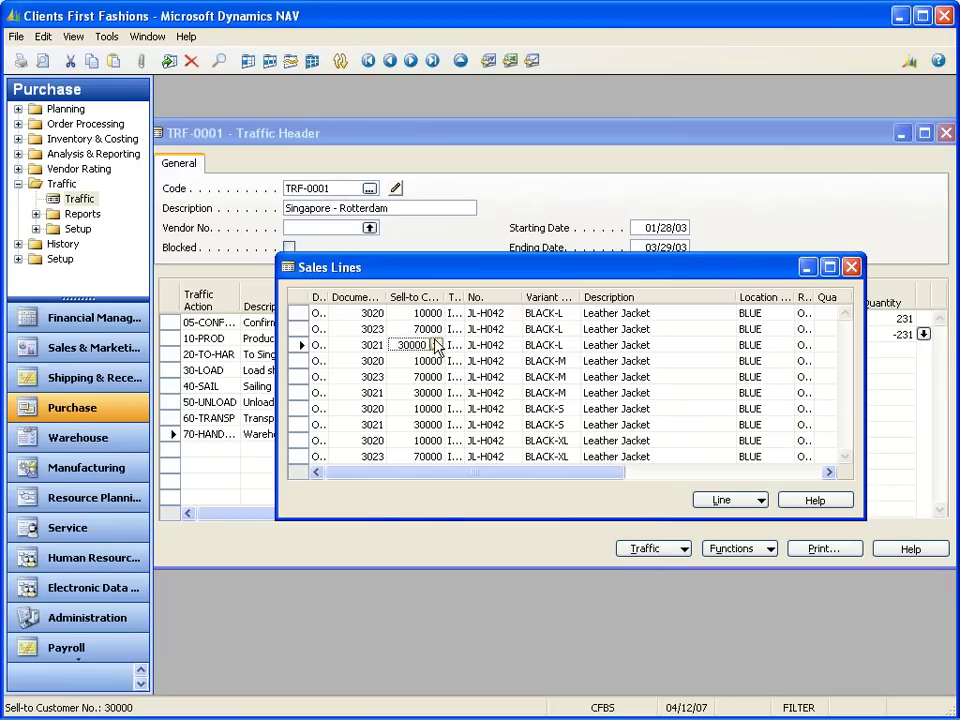
pyautogui.press('Down')
pyautogui.press('Down')
pyautogui.press('Down')
pyautogui.press('Down')
pyautogui.press('Down')
pyautogui.press('Down')
pyautogui.press('Down')
pyautogui.press('Down')
pyautogui.press('Down')
pyautogui.press('Down')
pyautogui.press('Down')
pyautogui.press('Down')
pyautogui.press('Down')
pyautogui.press('Down')
pyautogui.press('Down')
pyautogui.press('Down')
pyautogui.press('Down')
pyautogui.press('Down')
pyautogui.press('Down')
pyautogui.press('Down')
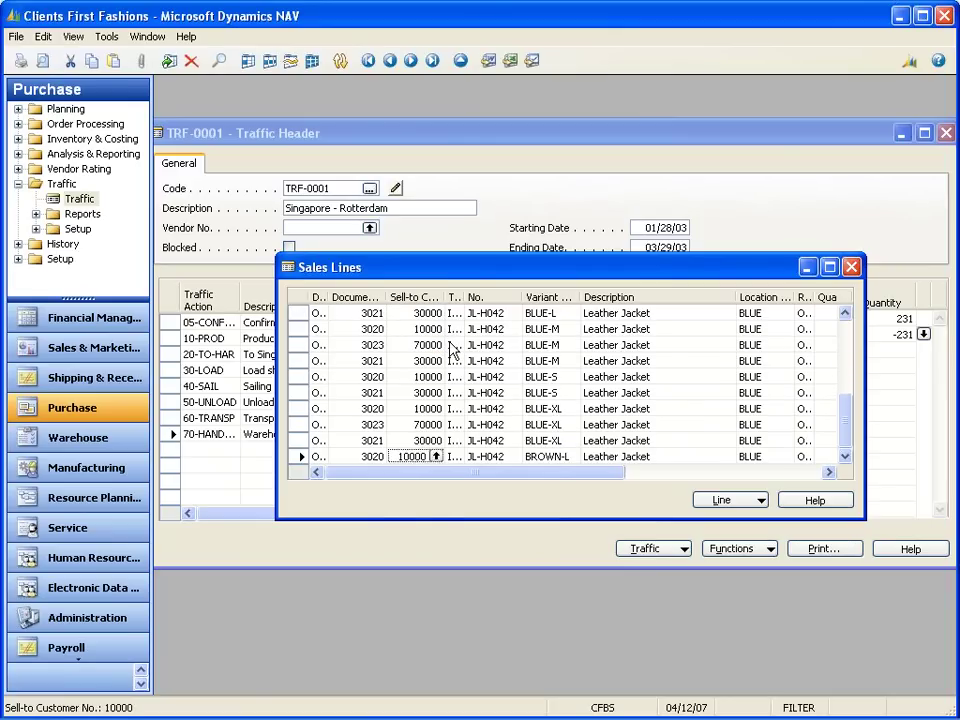
pyautogui.press('Down')
pyautogui.press('Down')
pyautogui.press('Down')
pyautogui.press('Down')
pyautogui.press('Down')
pyautogui.press('Down')
pyautogui.press('Down')
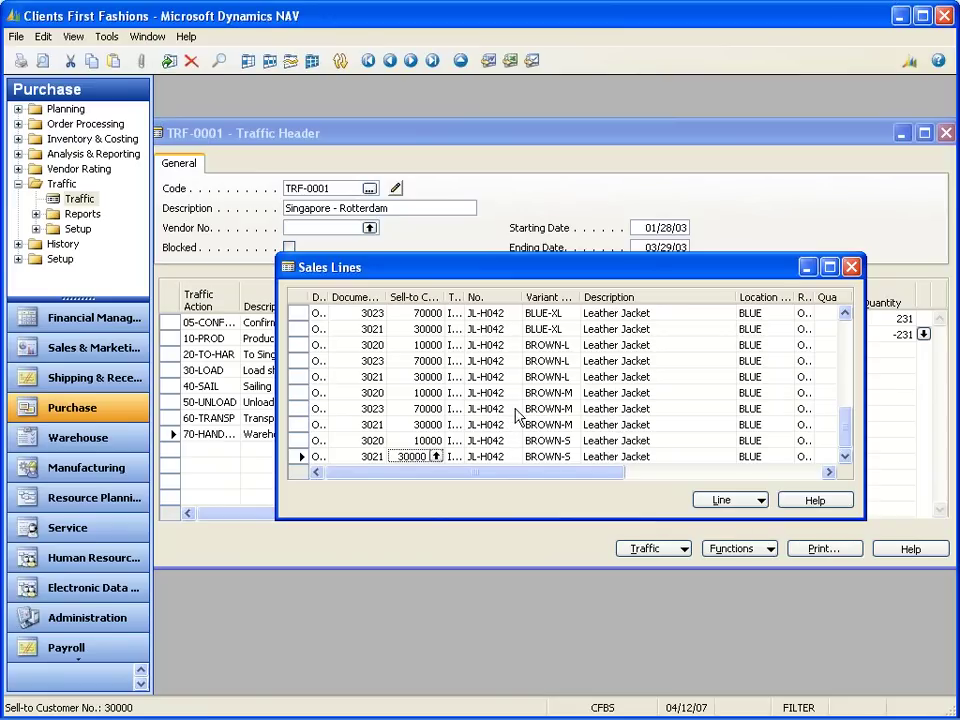
# - Filter the linked sales lines by variant code BROWN-M
pyautogui.click(556, 392)
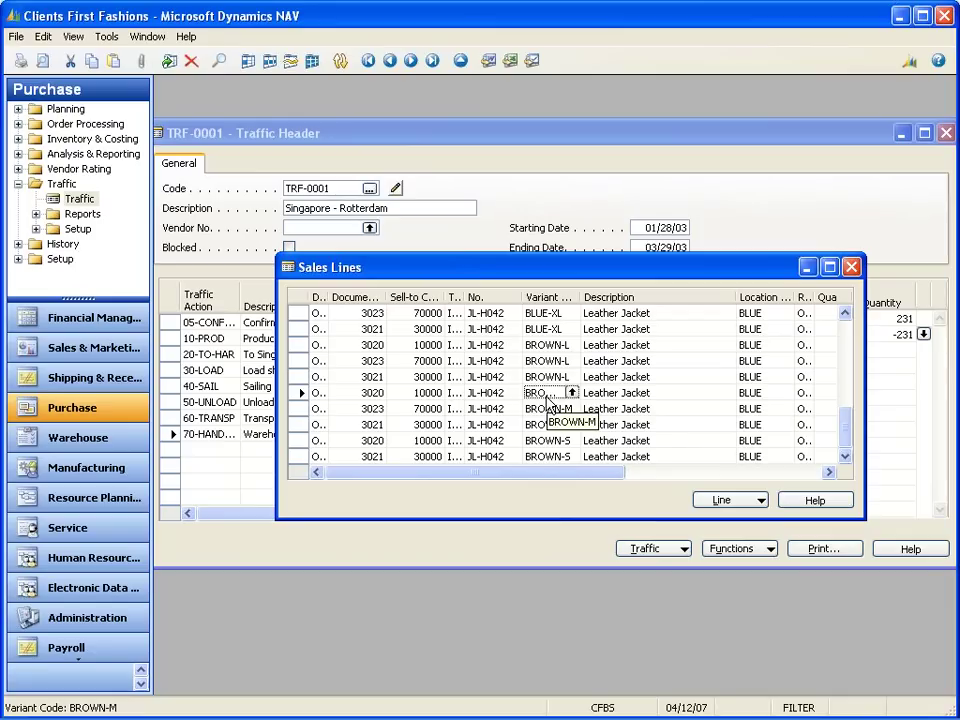
pyautogui.press('F7')
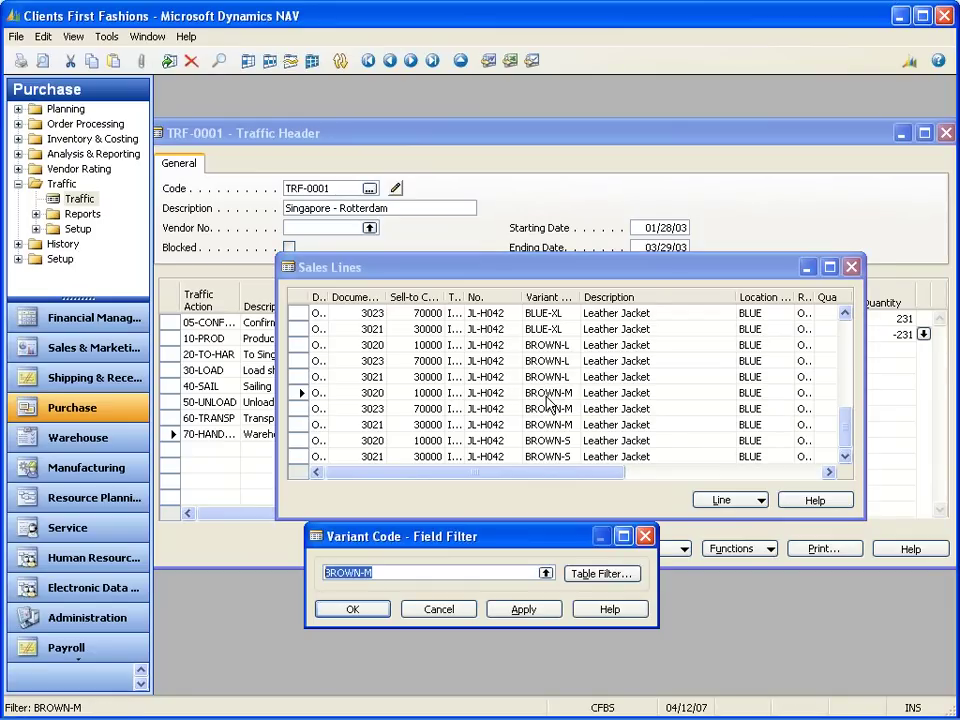
pyautogui.press('Return')
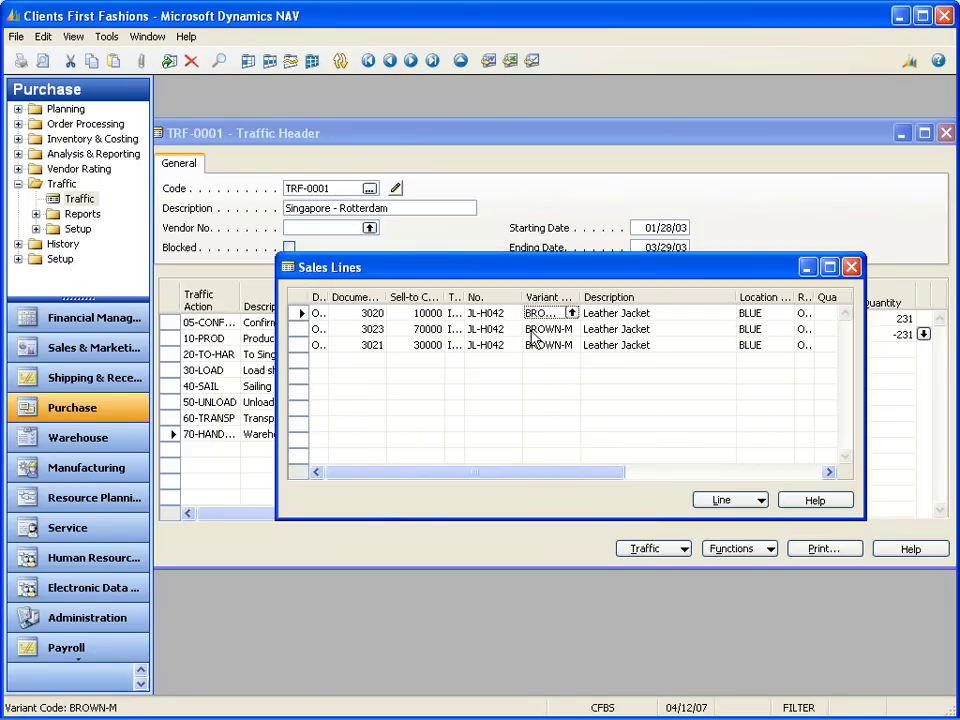
# - Open the sales order behind the first BROWN-M line, inspect The Cannon Fashion Stores PLC order, and close it
pyautogui.click(372, 316)
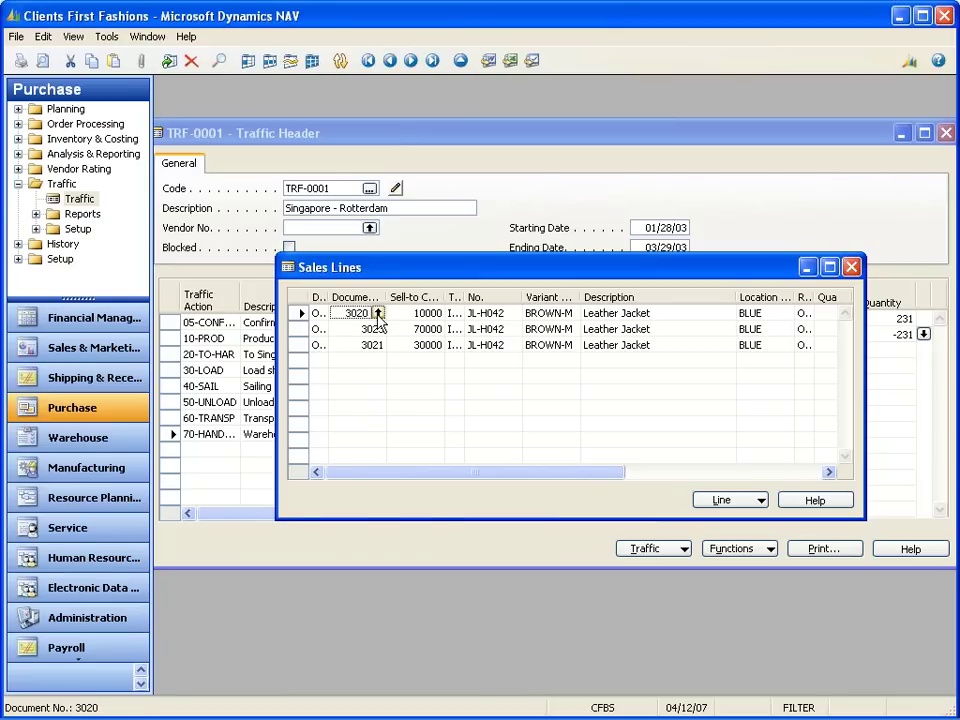
pyautogui.click(707, 499)
pyautogui.click(709, 518)
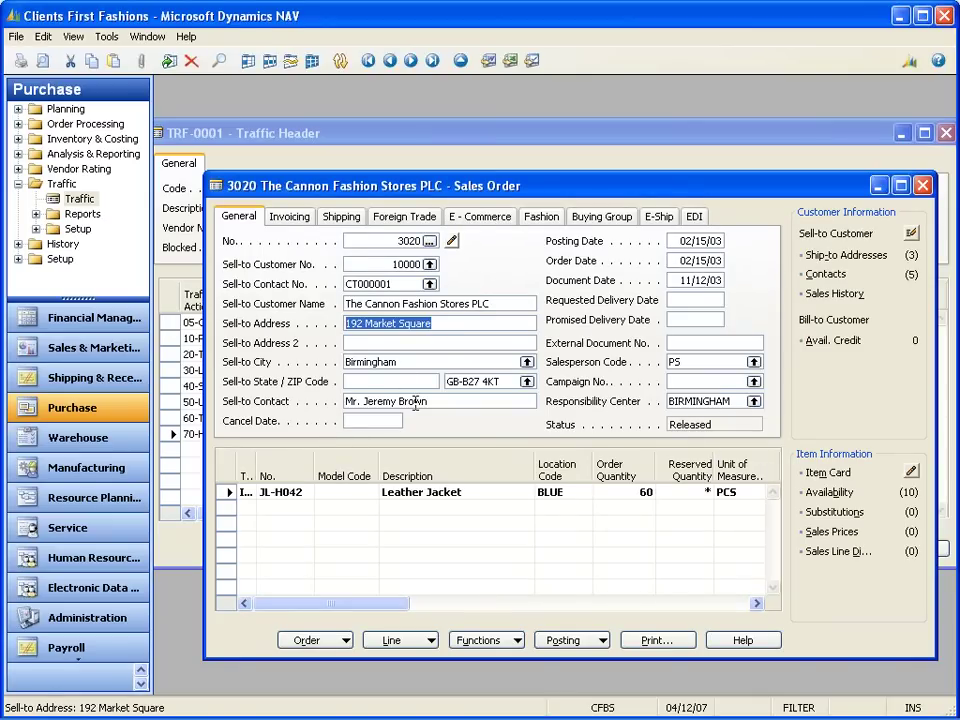
pyautogui.press('Escape')
# - Inspect the Wilger Young Fashion sales order behind the second BROWN-M line, and return to the traffic record
pyautogui.click(372, 331)
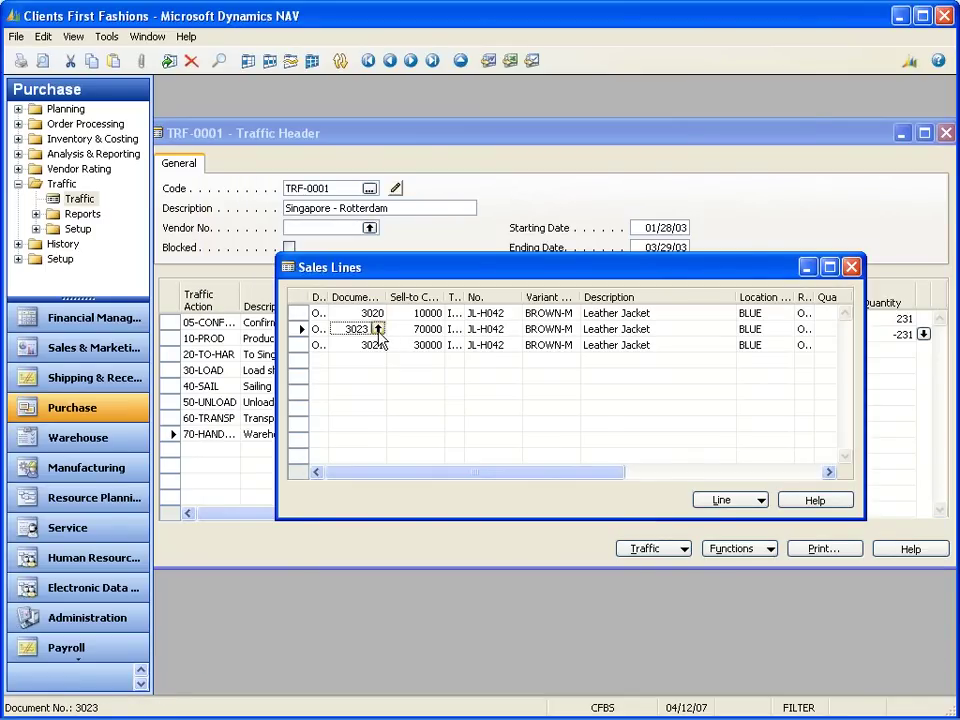
pyautogui.click(714, 499)
pyautogui.click(716, 518)
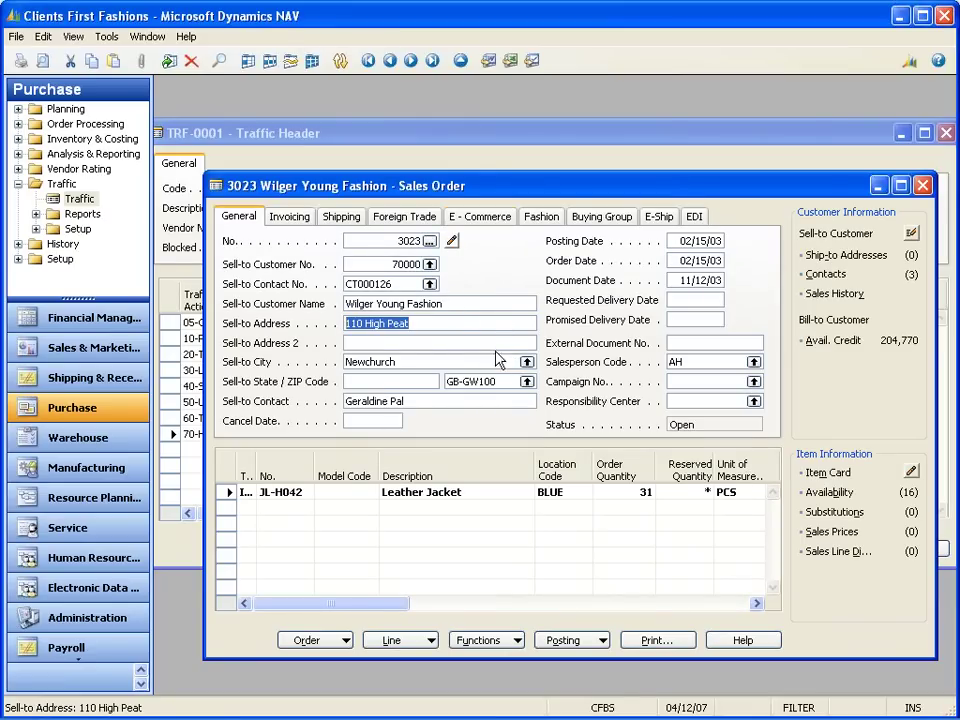
pyautogui.press('Escape')
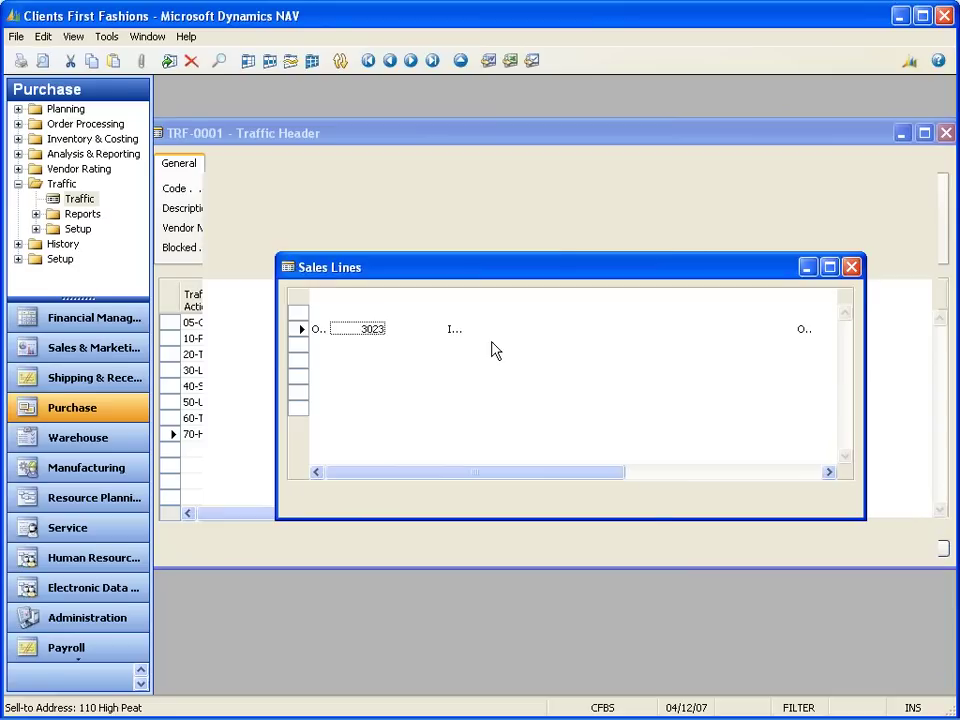
pyautogui.press('Escape')
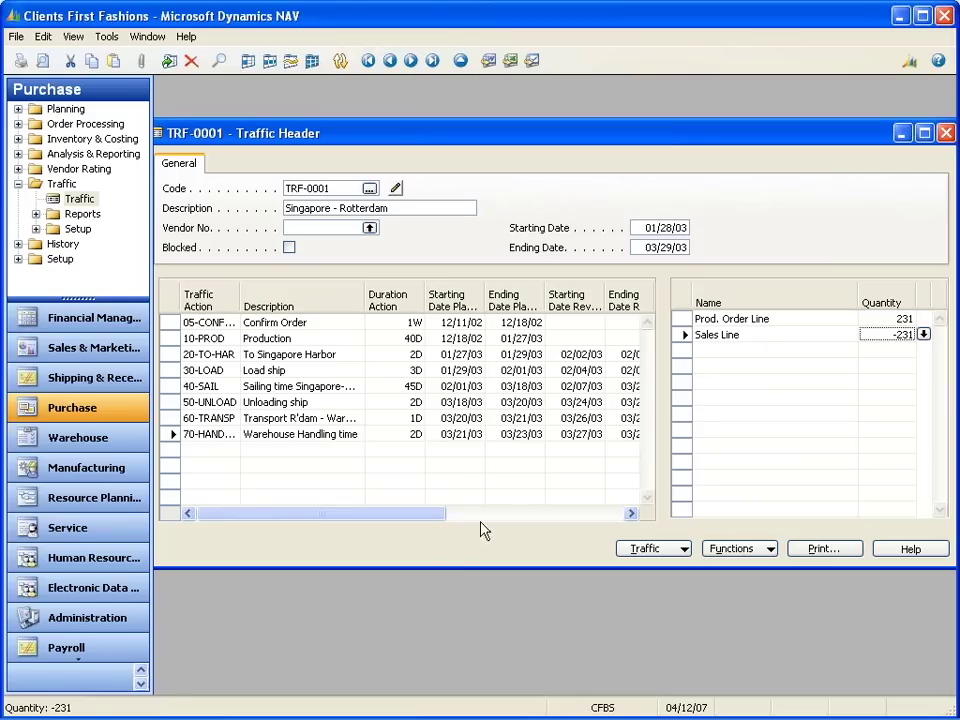
# - Examine the realized date, Check Purchase, expected receipt, Check Sales and shipment date columns of the traffic actions
pyautogui.moveTo(426, 515); pyautogui.dragTo(628, 528)
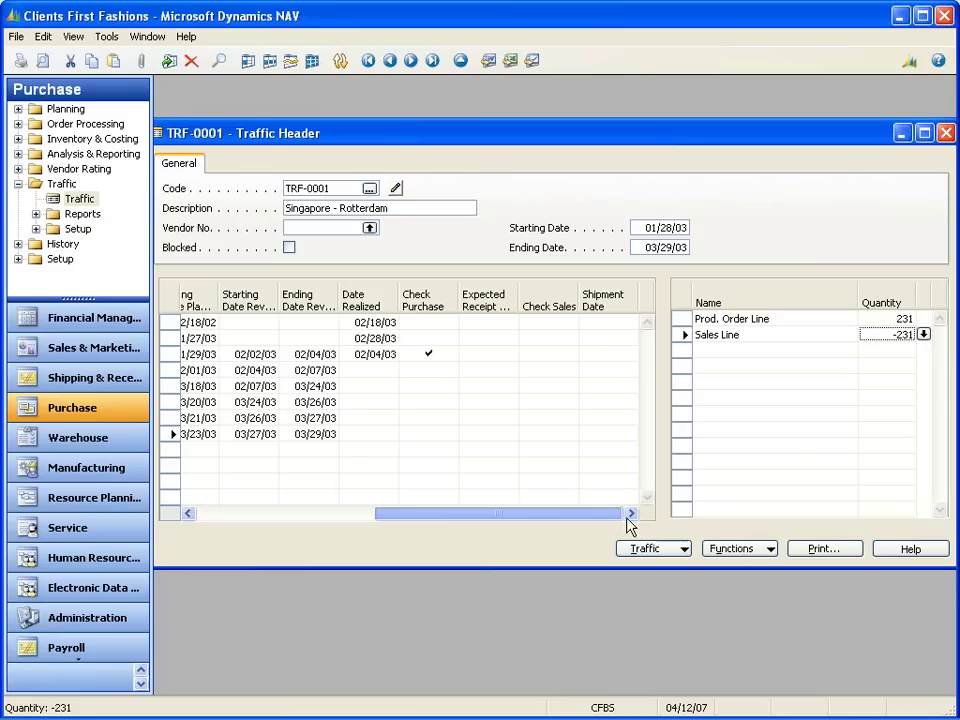
pyautogui.moveTo(606, 514); pyautogui.dragTo(573, 512)
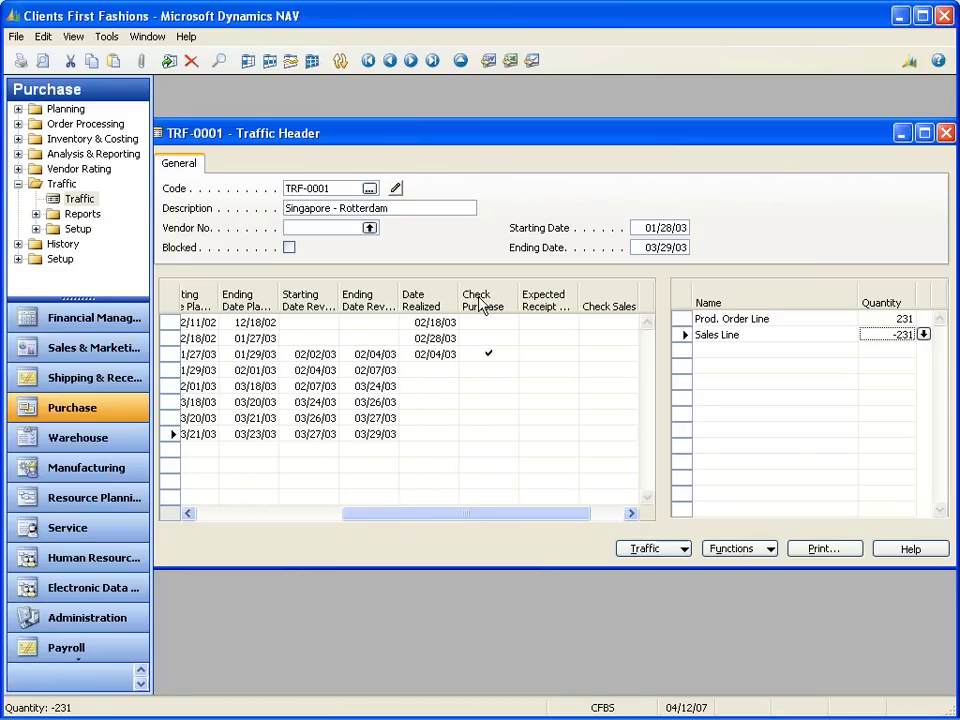
pyautogui.click(478, 352)
pyautogui.click(489, 353)
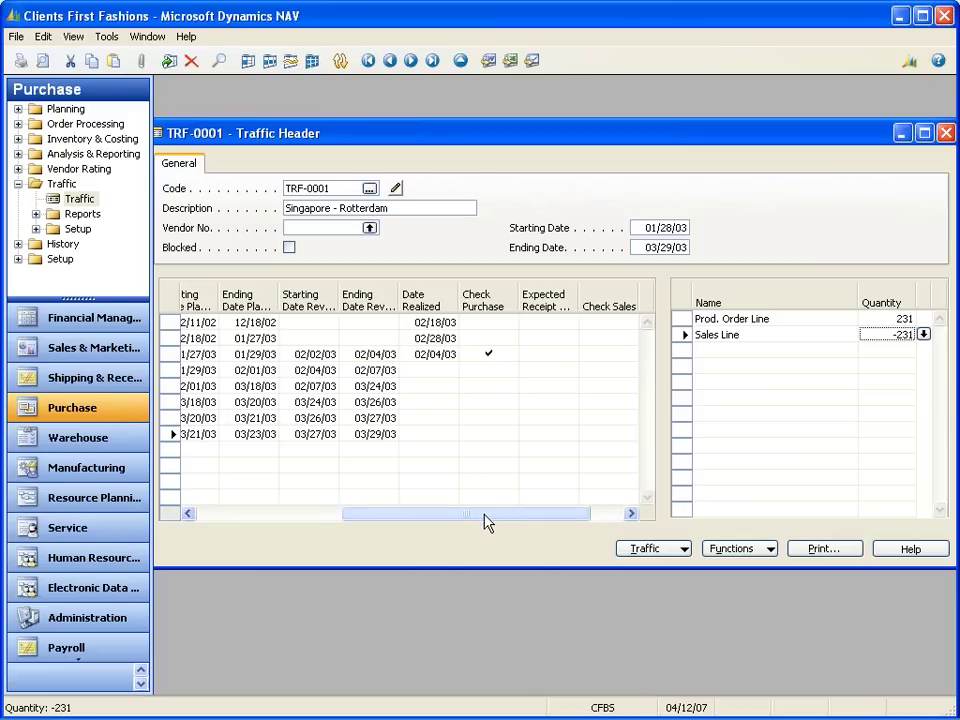
pyautogui.moveTo(485, 516); pyautogui.dragTo(553, 517)
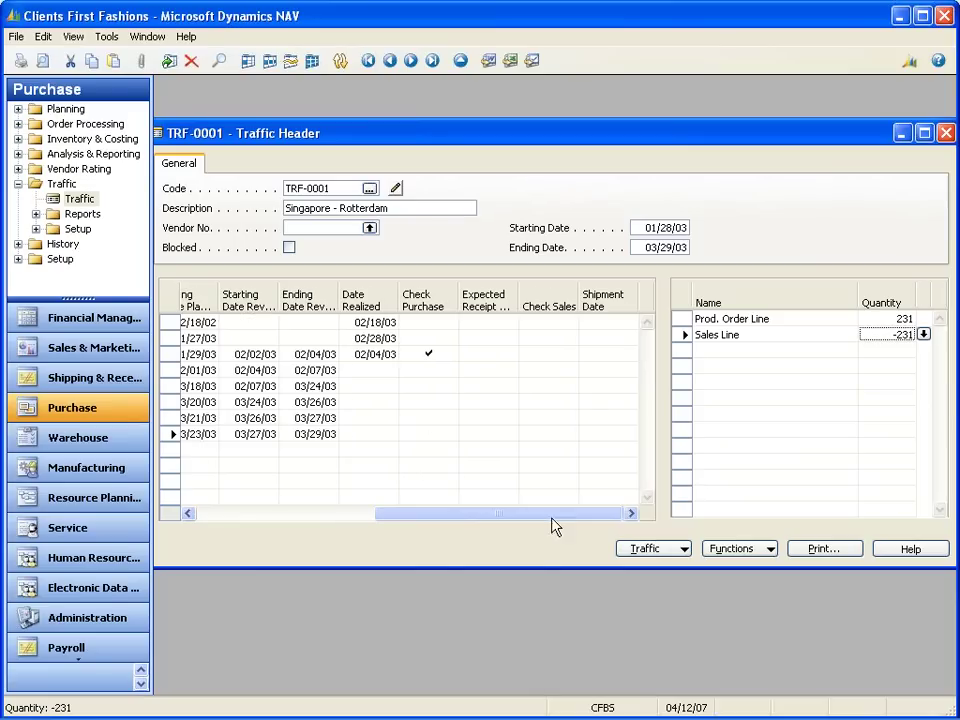
# - Try enabling Check Sales on the 60-TRANSP traffic action to show its shipment date, and clear the option again
pyautogui.click(540, 422)
pyautogui.click(541, 424)
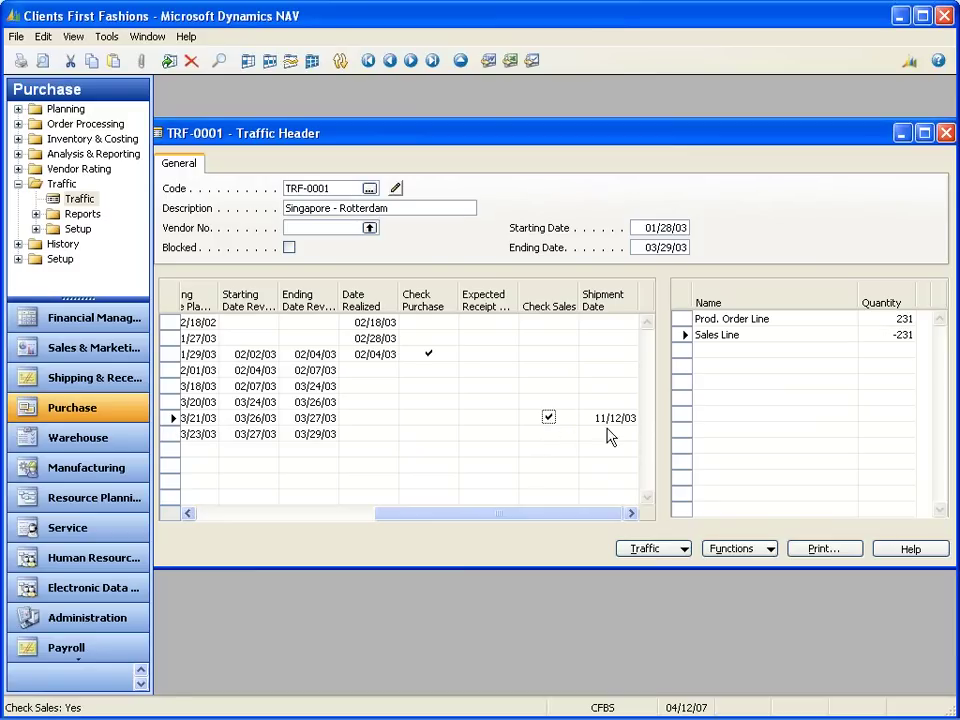
pyautogui.click(549, 419)
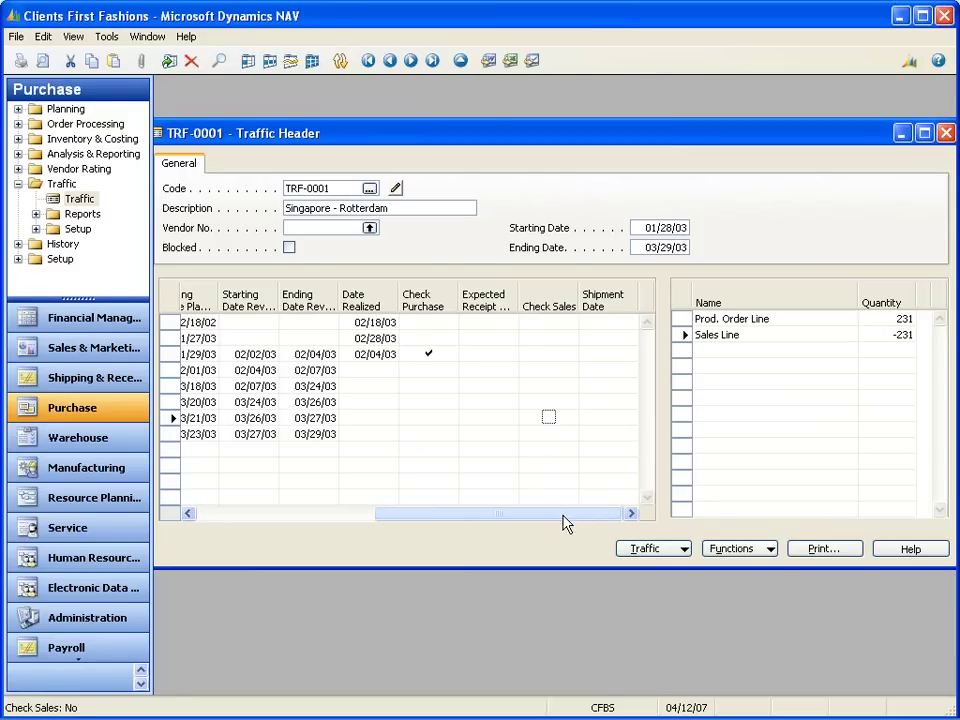
pyautogui.moveTo(564, 517); pyautogui.dragTo(302, 506)
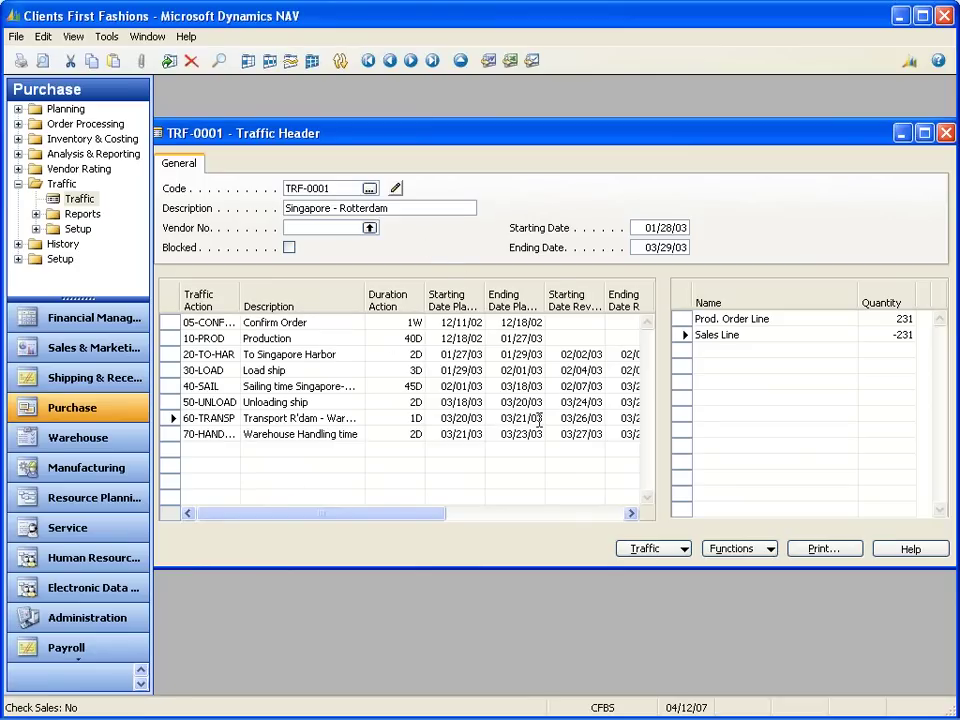
pyautogui.hotkey('alt', 'Tab')
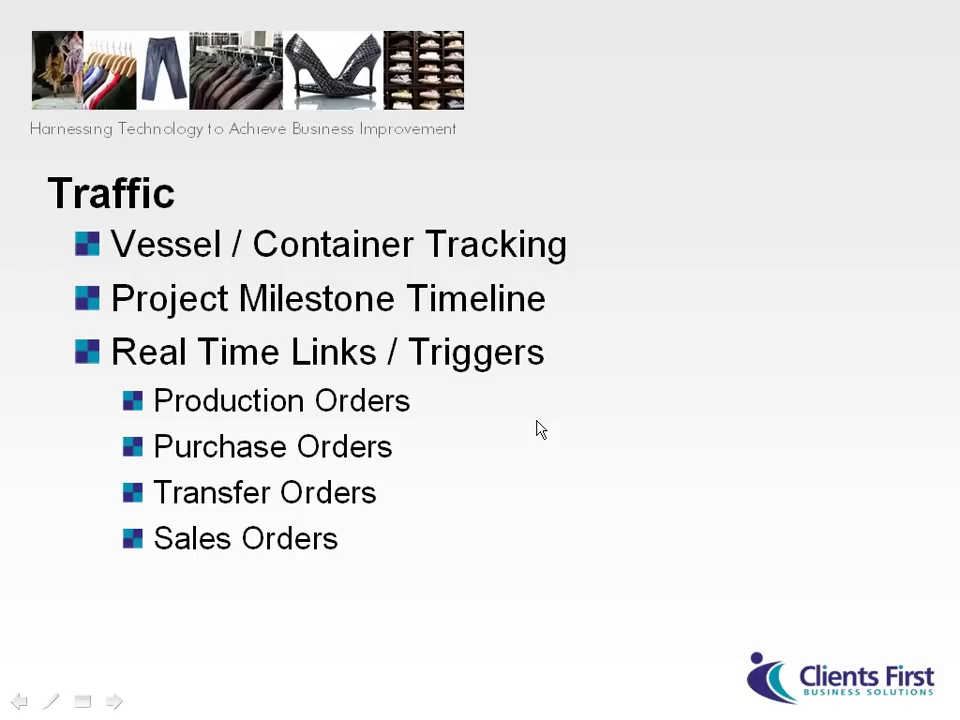
pyautogui.click(540, 429)
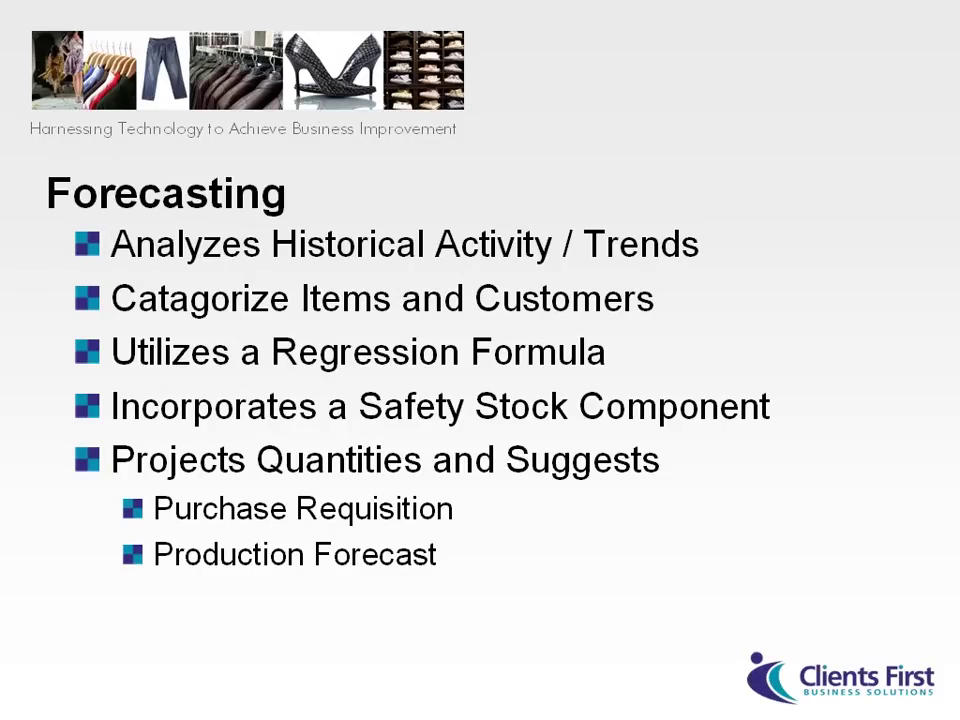
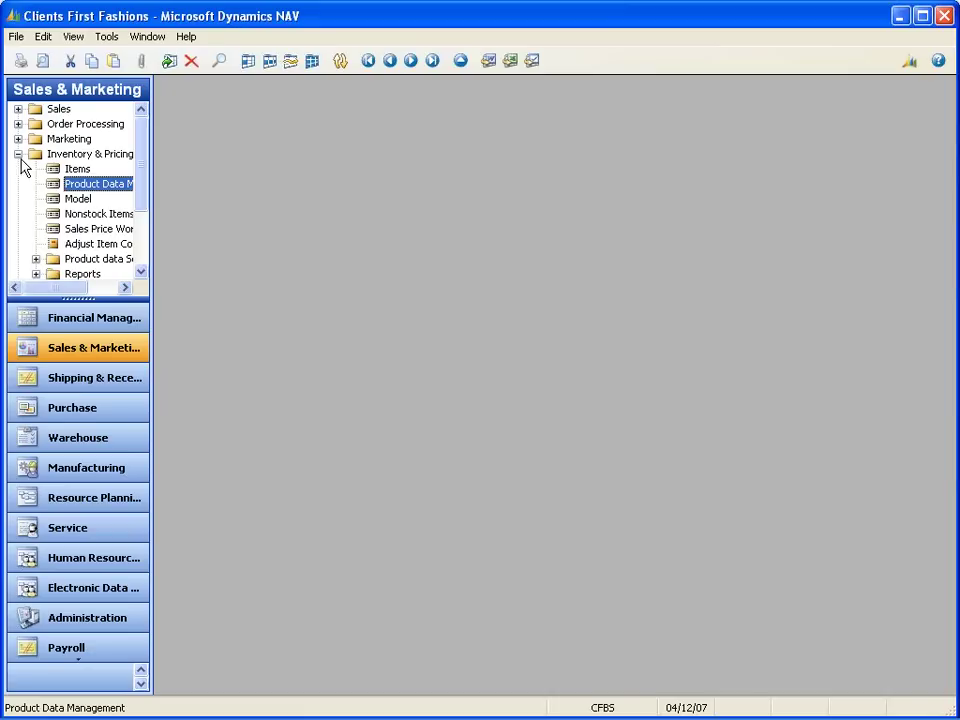
# - Open the sales order window from Order Processing in Sales & Marketing and reposition it in the workspace
pyautogui.click(50, 124)
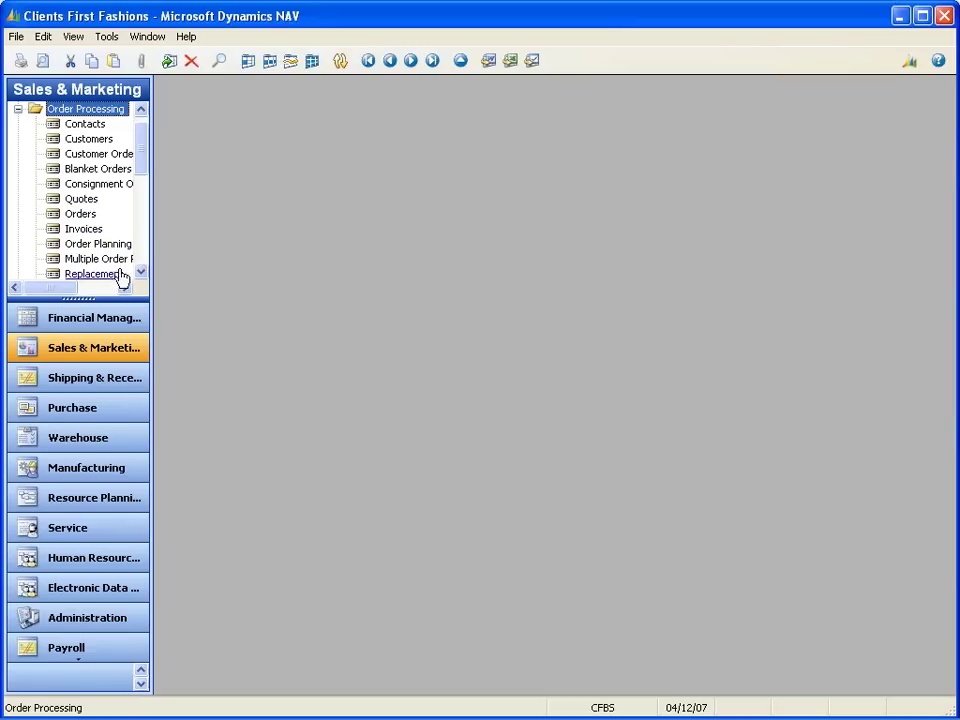
pyautogui.click(140, 258)
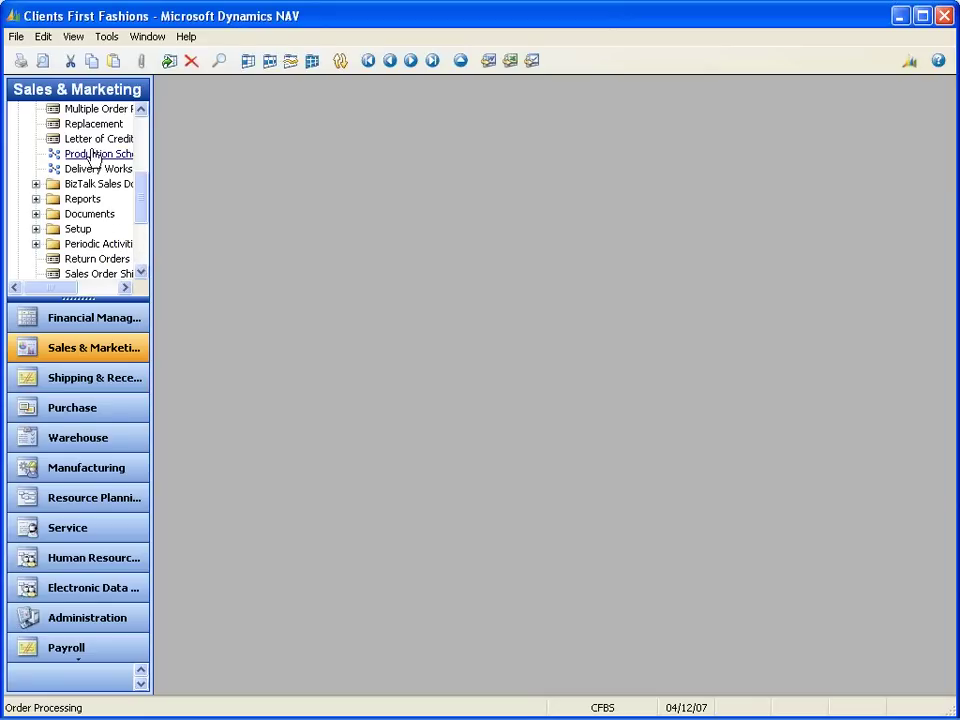
pyautogui.click(141, 258)
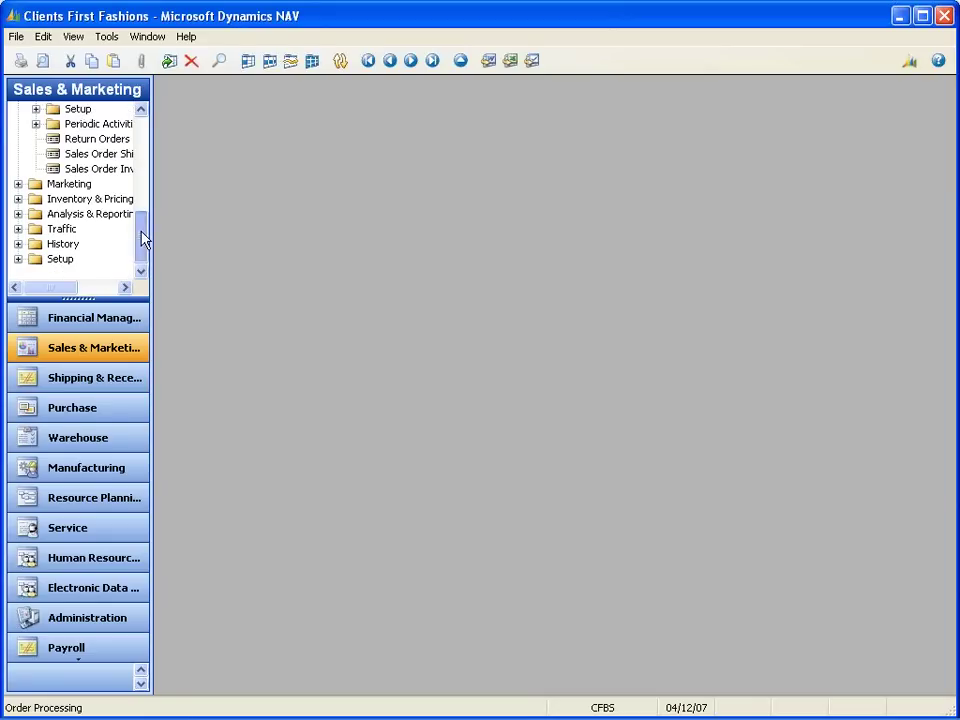
pyautogui.moveTo(141, 236); pyautogui.dragTo(143, 128)
pyautogui.click(109, 232)
pyautogui.moveTo(435, 189); pyautogui.dragTo(382, 128)
# - Create a new sales order and number it from the S-ORD-1 number series
pyautogui.press('F3')
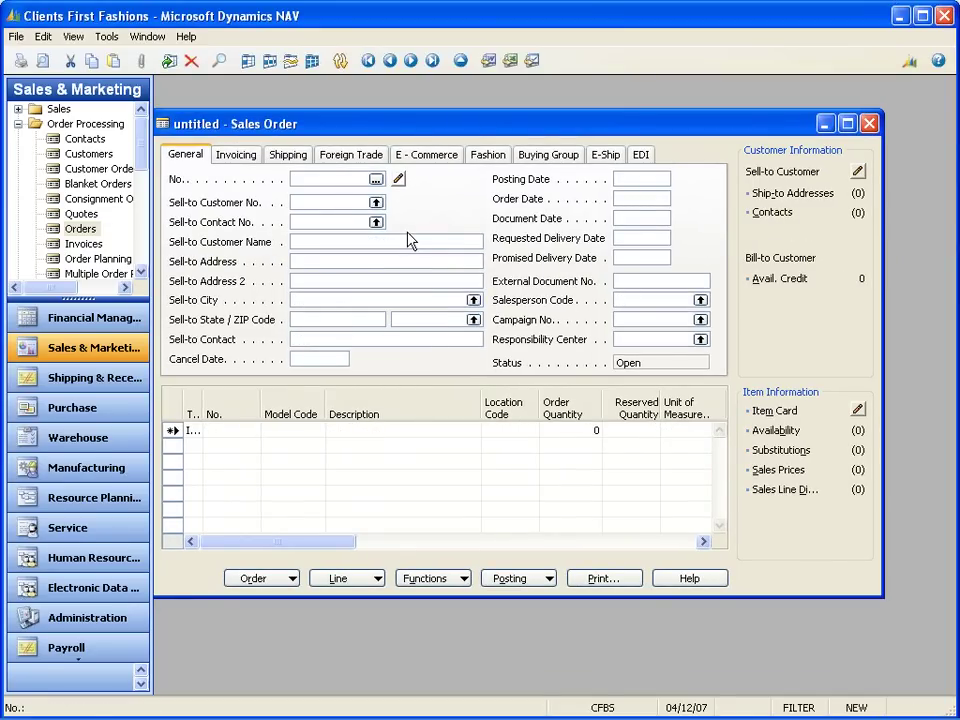
pyautogui.press('Return')
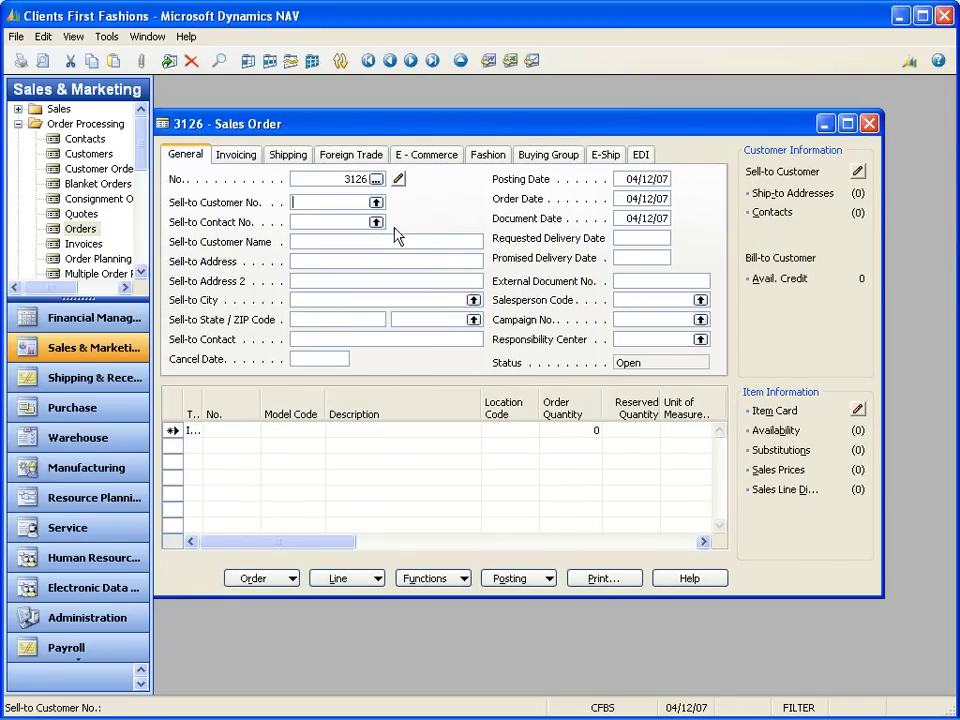
pyautogui.click(376, 179)
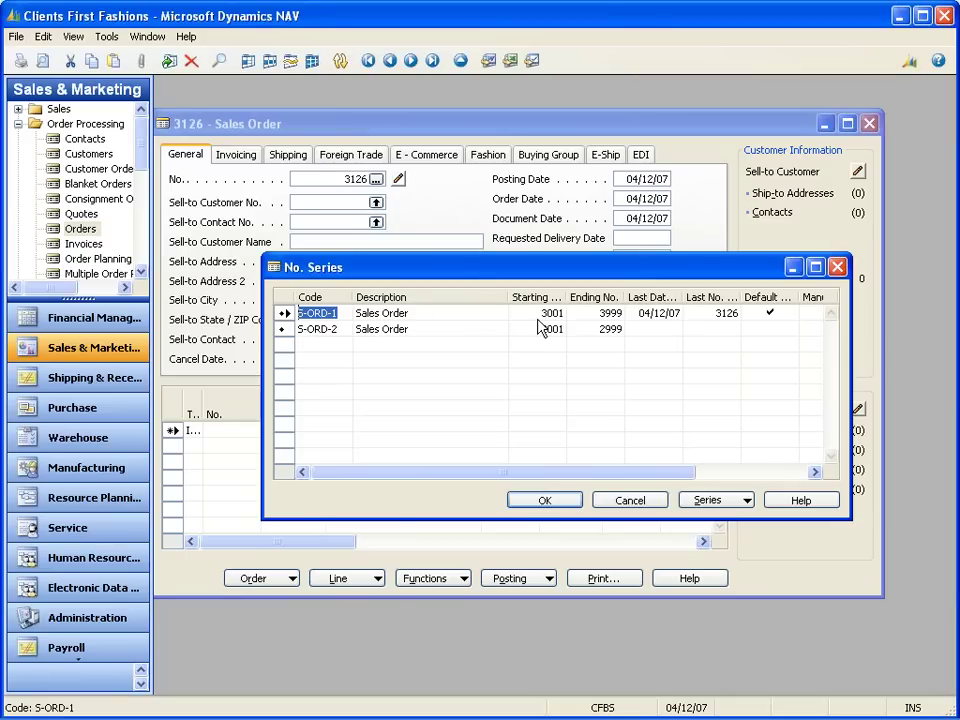
pyautogui.doubleClick(540, 318)
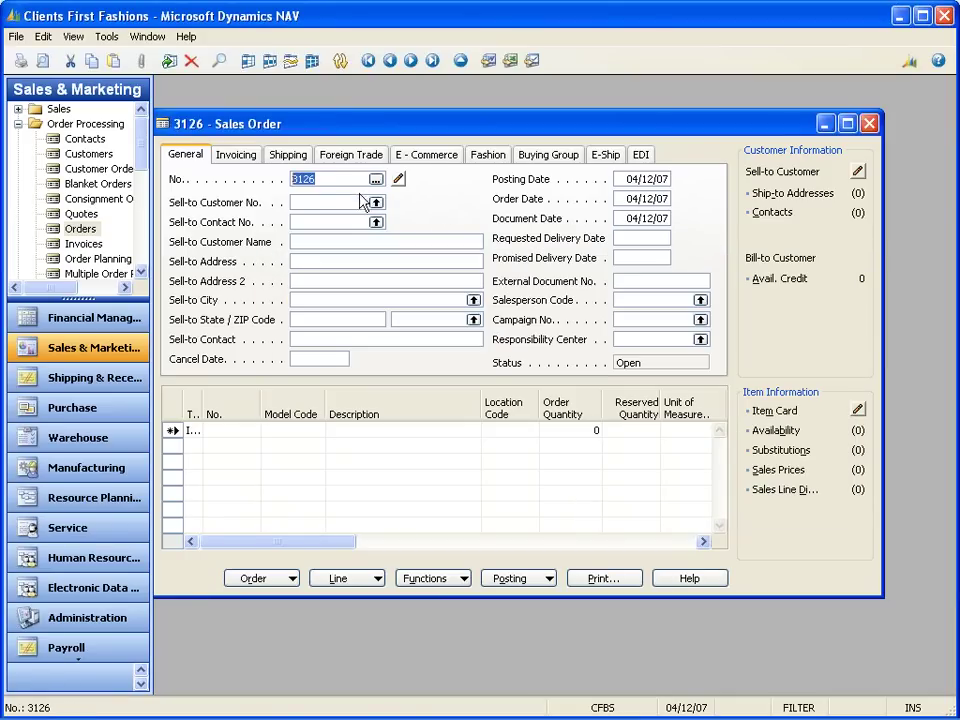
# - Assign James Dailey Sportswear Ltd. as the order's sell-to customer with the EAST ACTON ship-to address
pyautogui.click(377, 203)
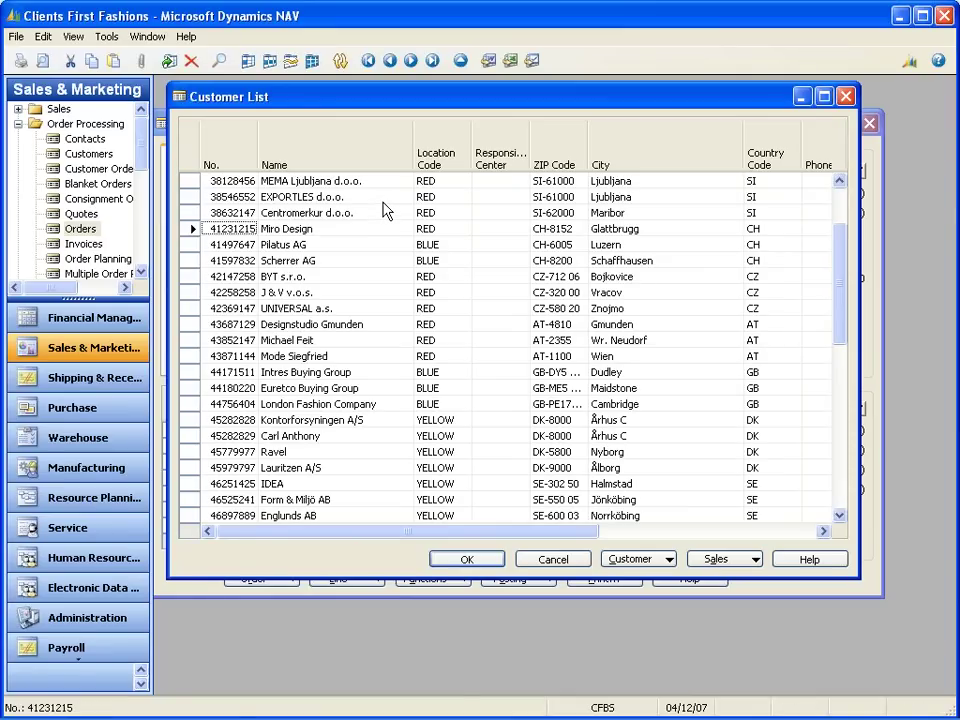
pyautogui.scroll(10, 385, 206)
pyautogui.click(384, 202)
pyautogui.doubleClick(384, 203)
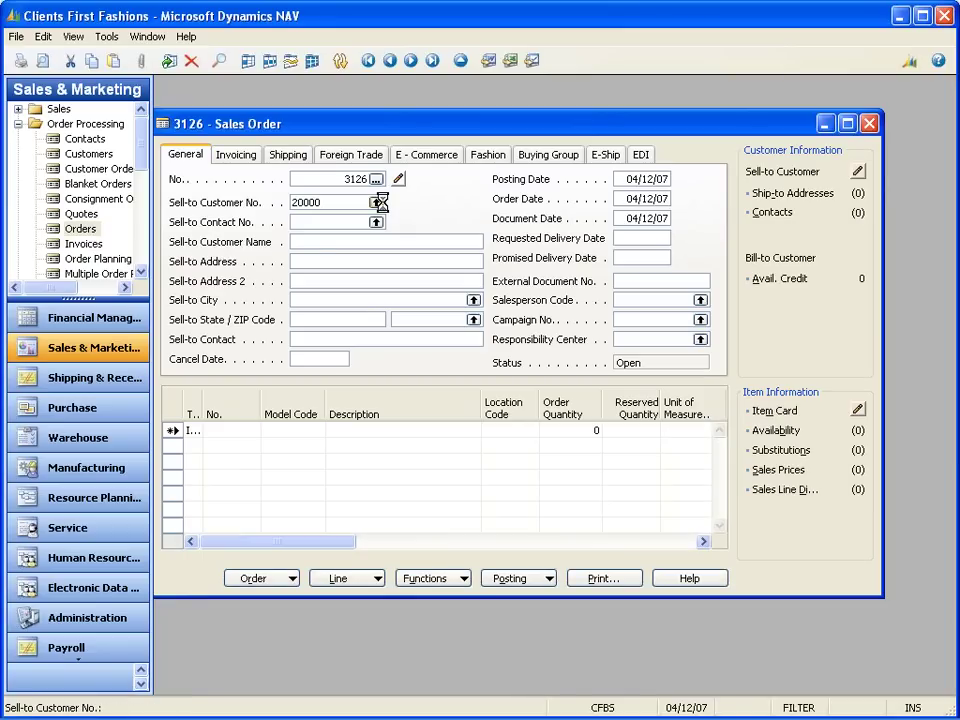
pyautogui.press('Down')
pyautogui.press('Up')
pyautogui.press('Down')
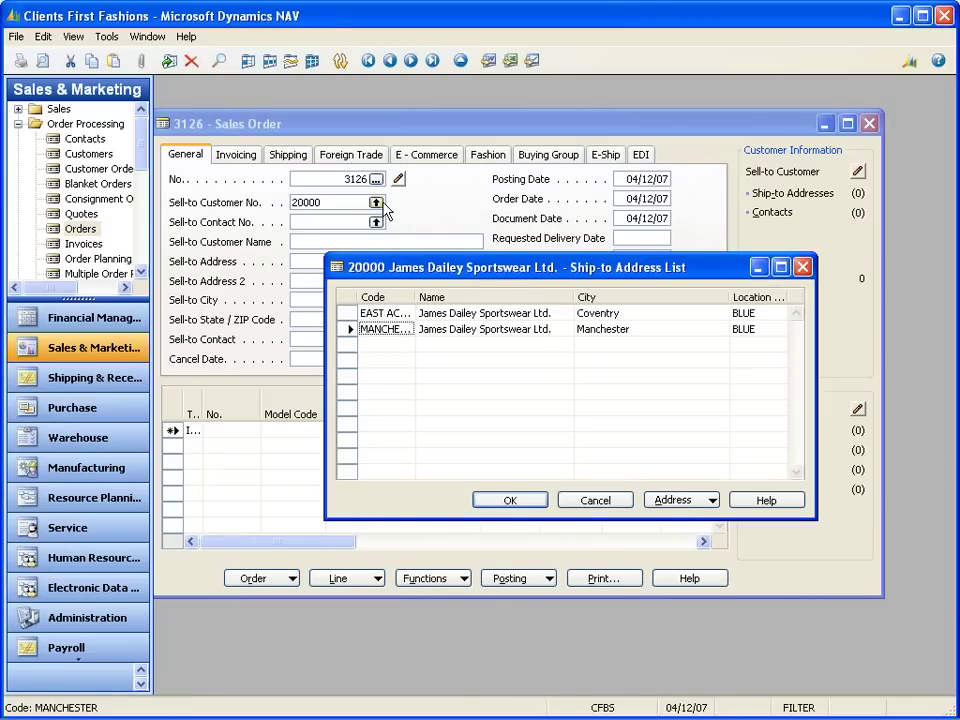
pyautogui.press('Return')
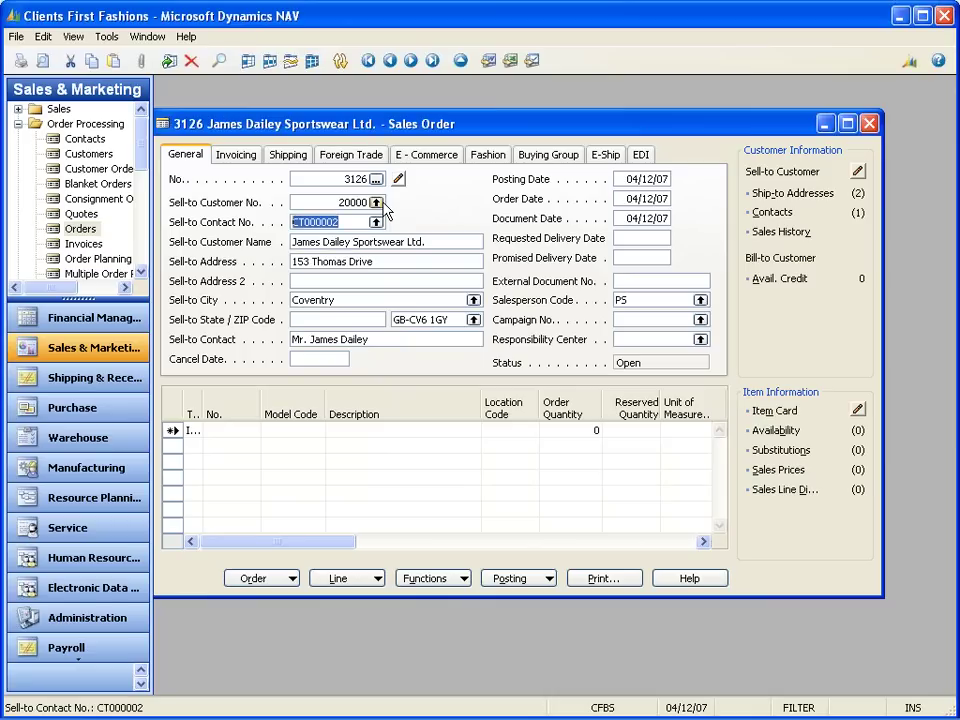
# - Set the sales order's external document number to 34444
pyautogui.press('Return')
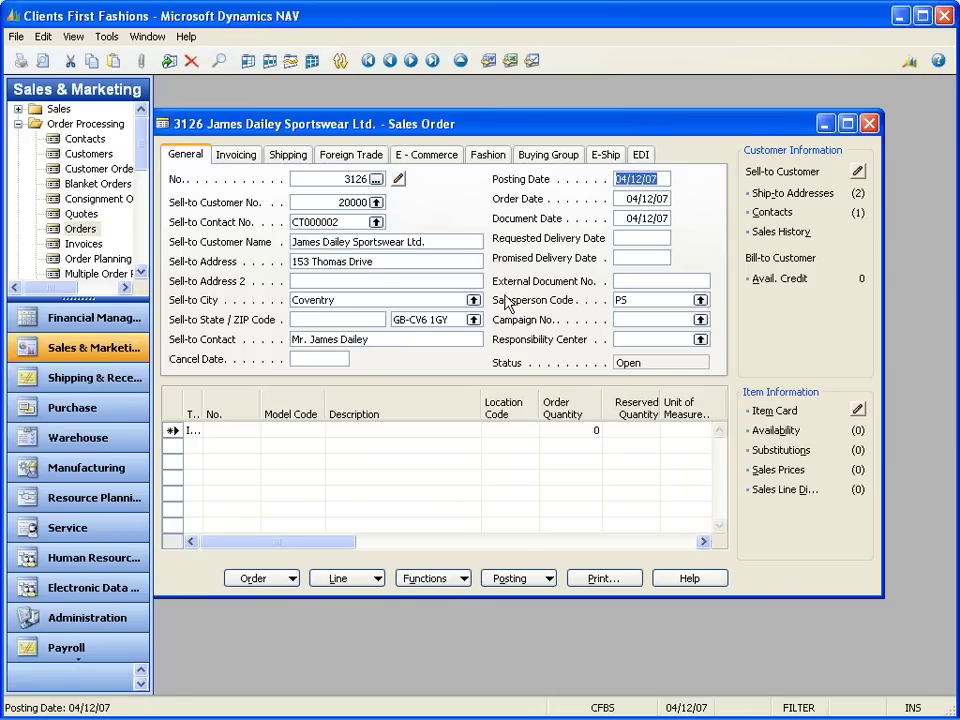
pyautogui.click(683, 299)
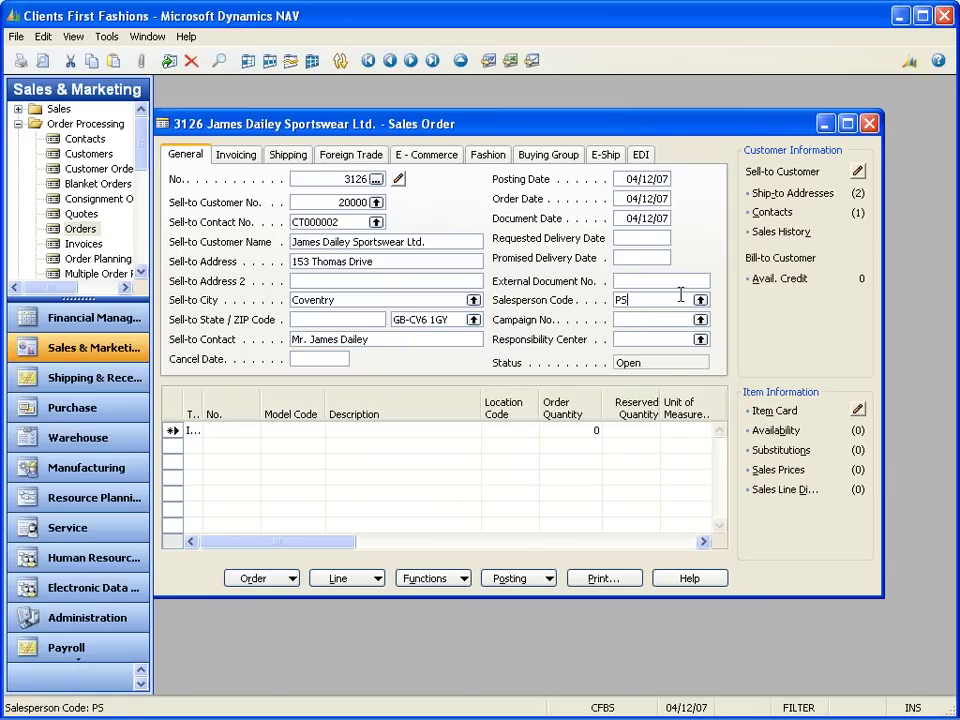
pyautogui.click(680, 283)
pyautogui.write('34444')
pyautogui.press('Return')
pyautogui.press('Return')
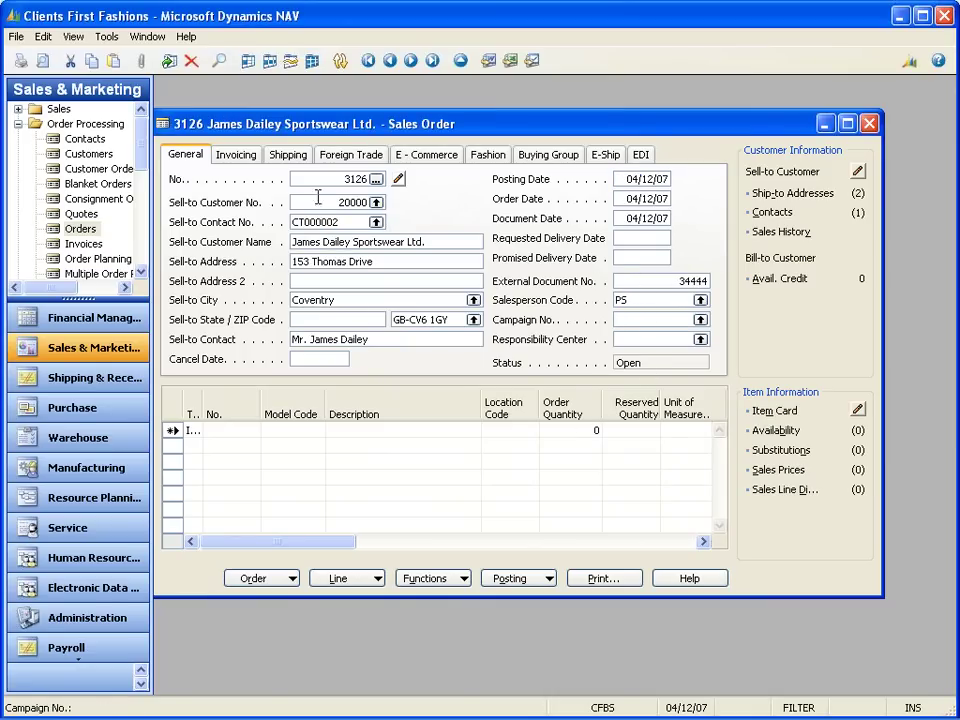
# - Review the order's invoicing, shipping, foreign trade and e-commerce details, including the commerce portal login field
pyautogui.click(236, 155)
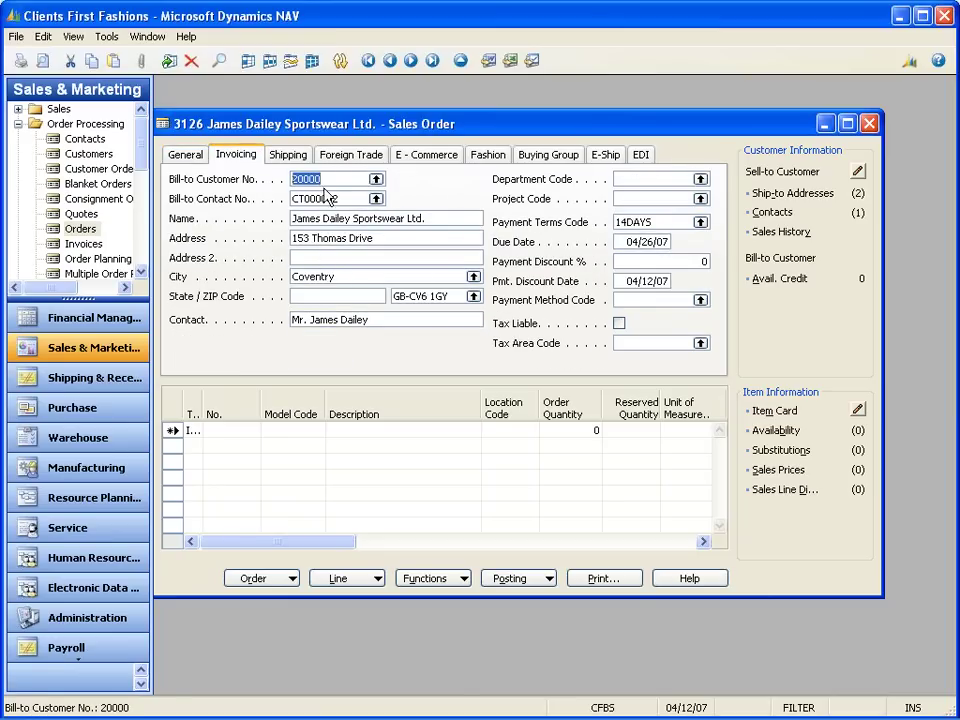
pyautogui.click(298, 153)
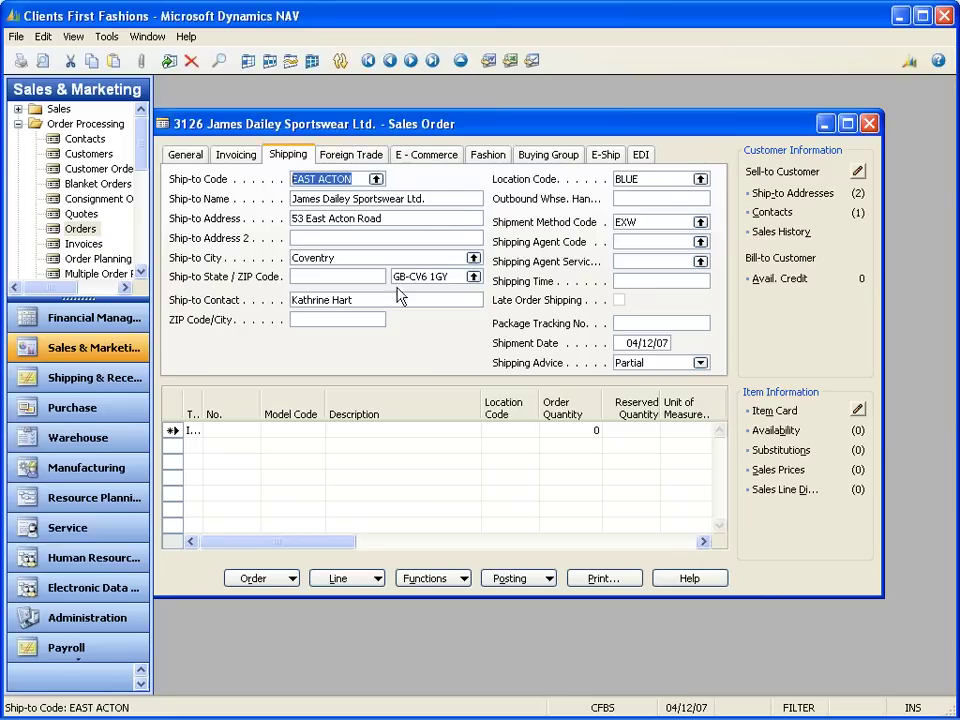
pyautogui.click(361, 160)
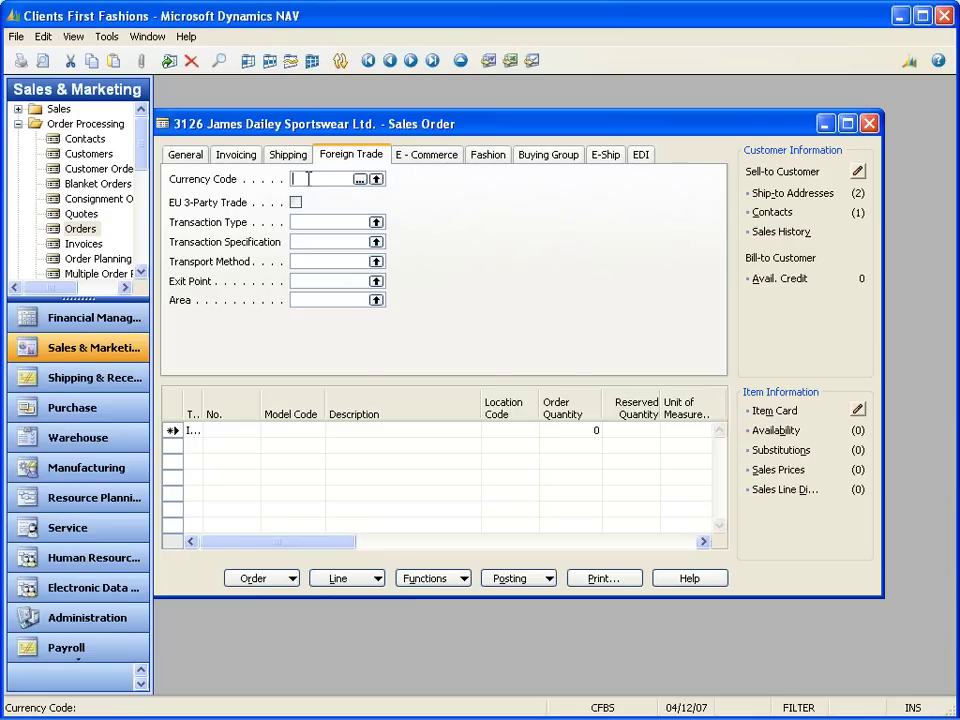
pyautogui.click(458, 158)
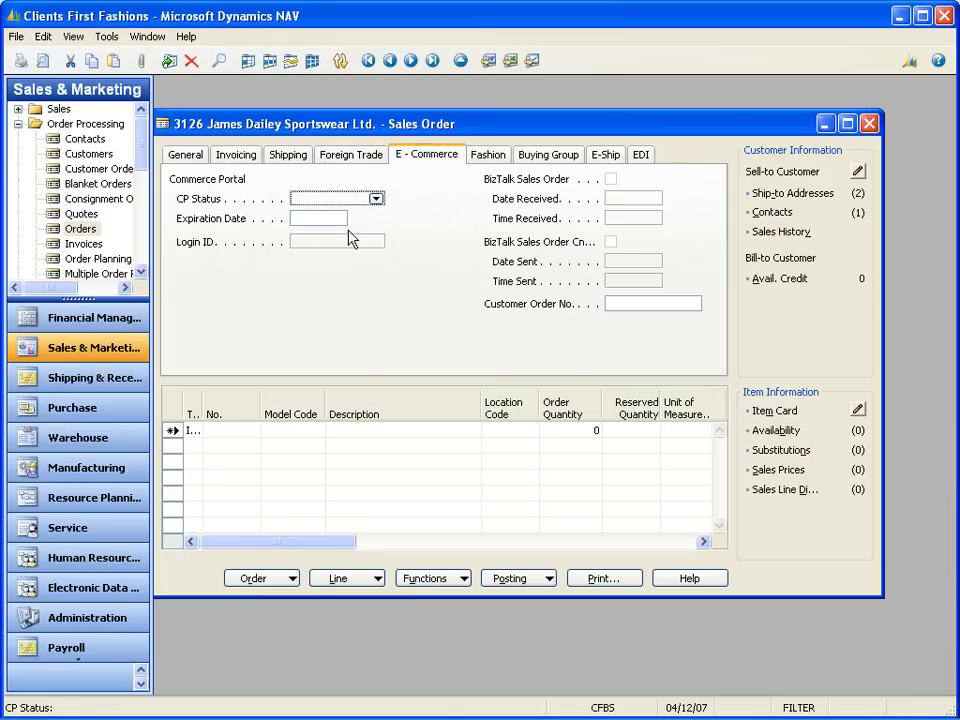
pyautogui.click(311, 240)
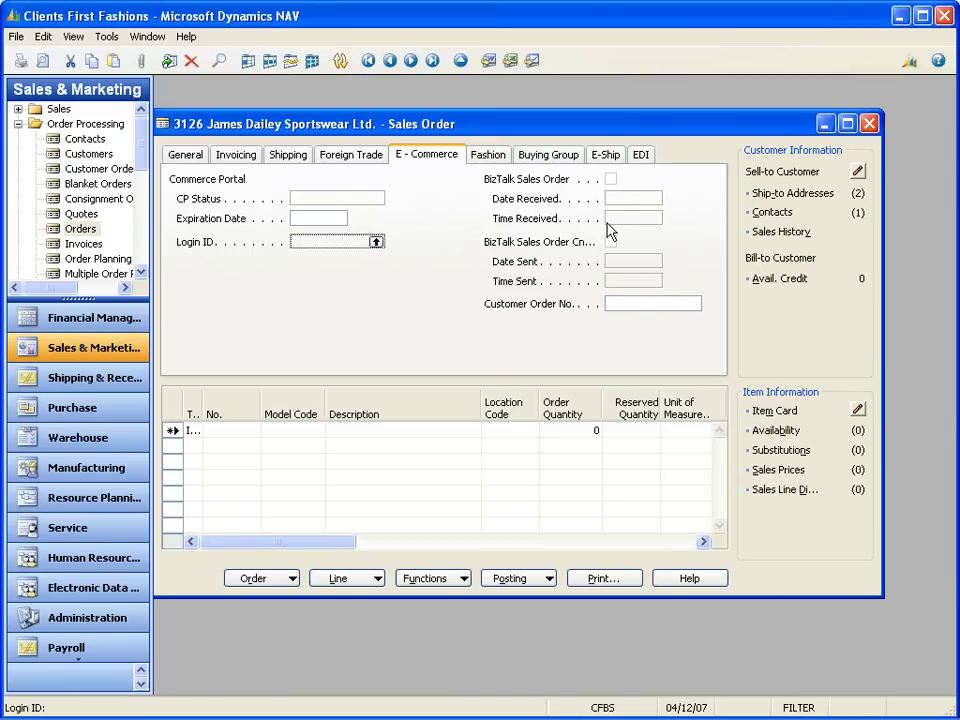
# - Review the order's fashion settings and available order types, along with its buying group, e-ship and EDI details
pyautogui.click(490, 158)
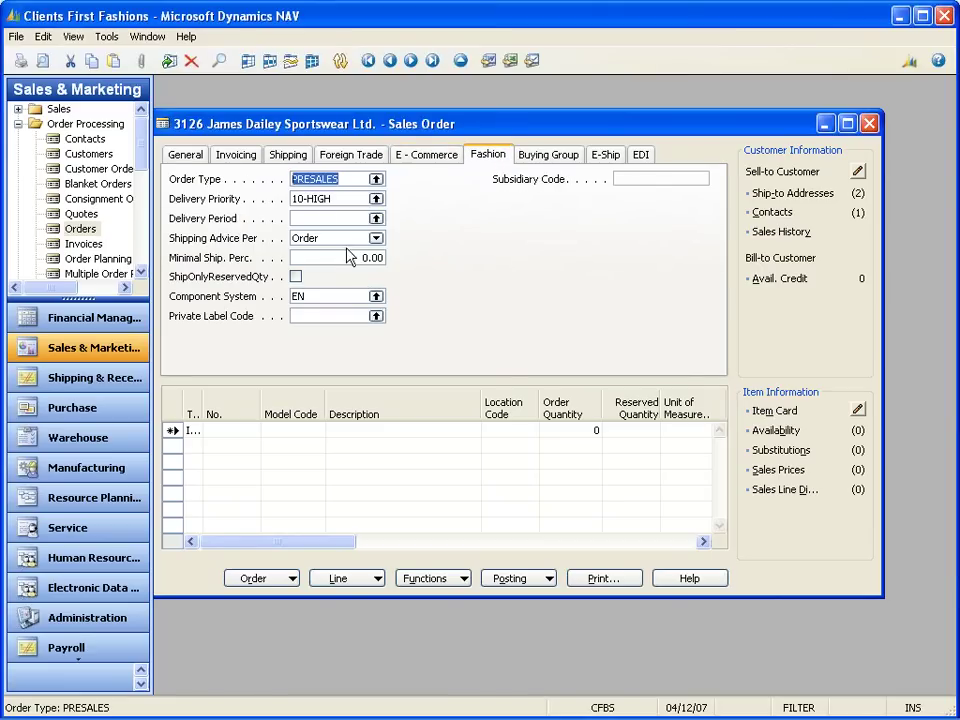
pyautogui.click(376, 178)
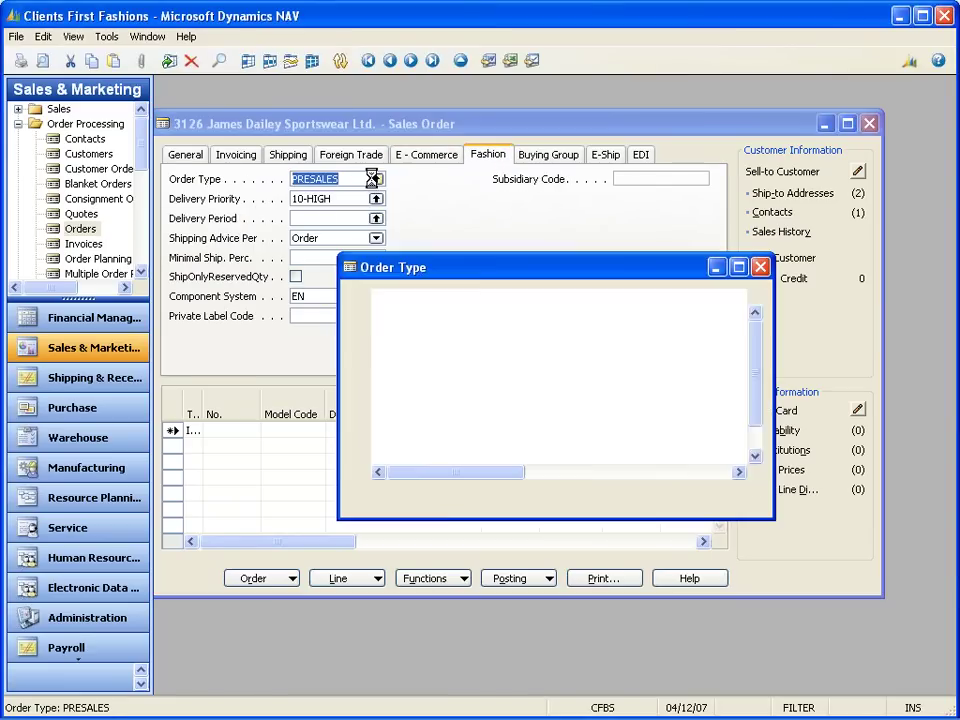
pyautogui.press('Escape')
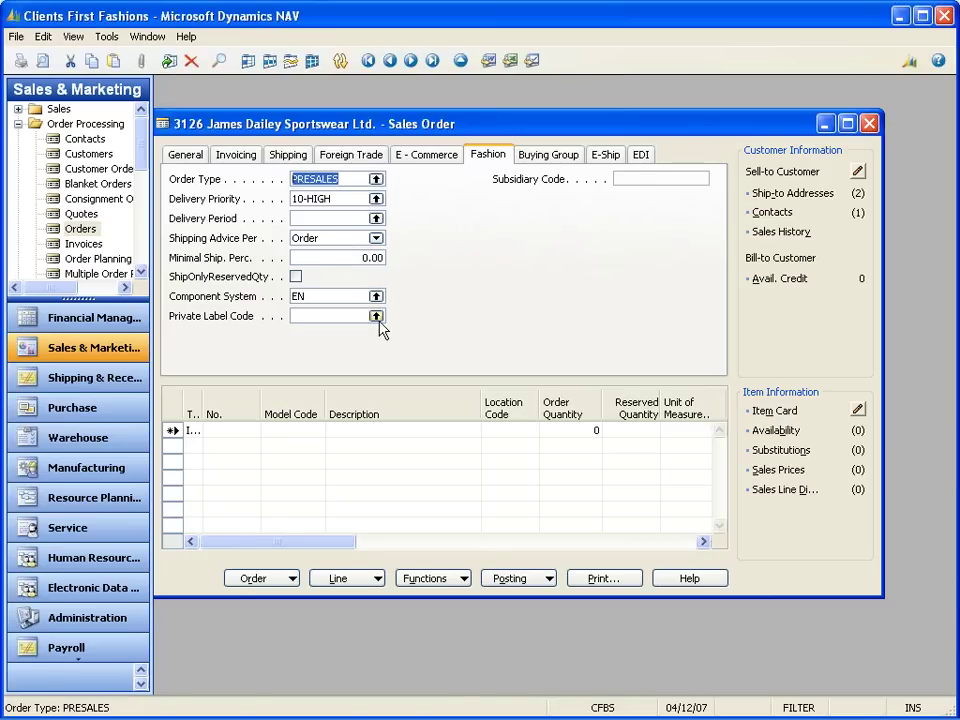
pyautogui.click(553, 158)
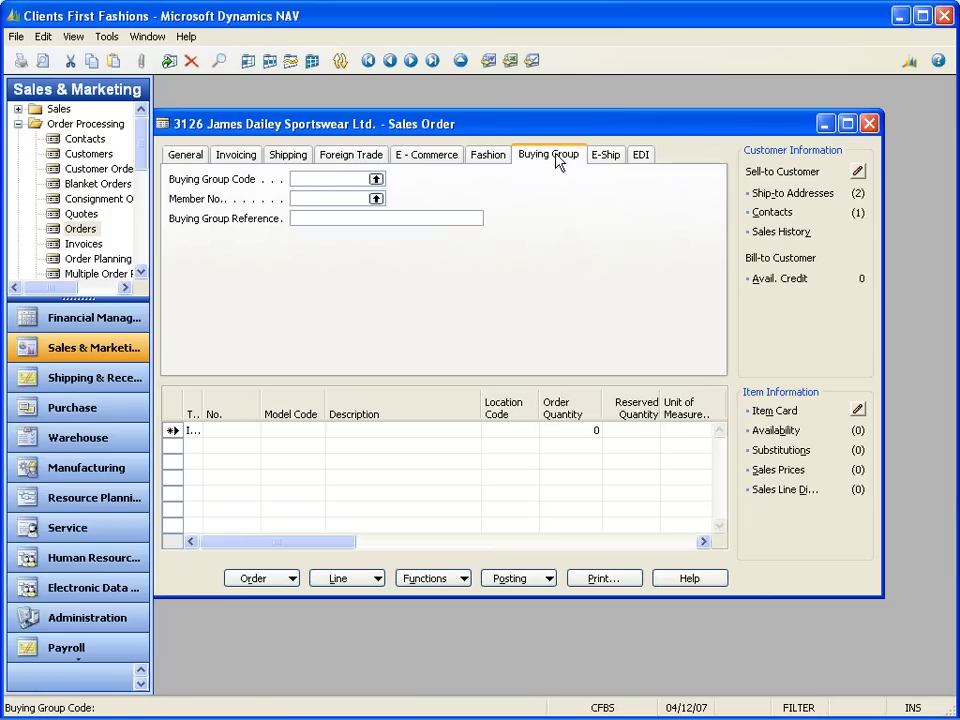
pyautogui.click(618, 156)
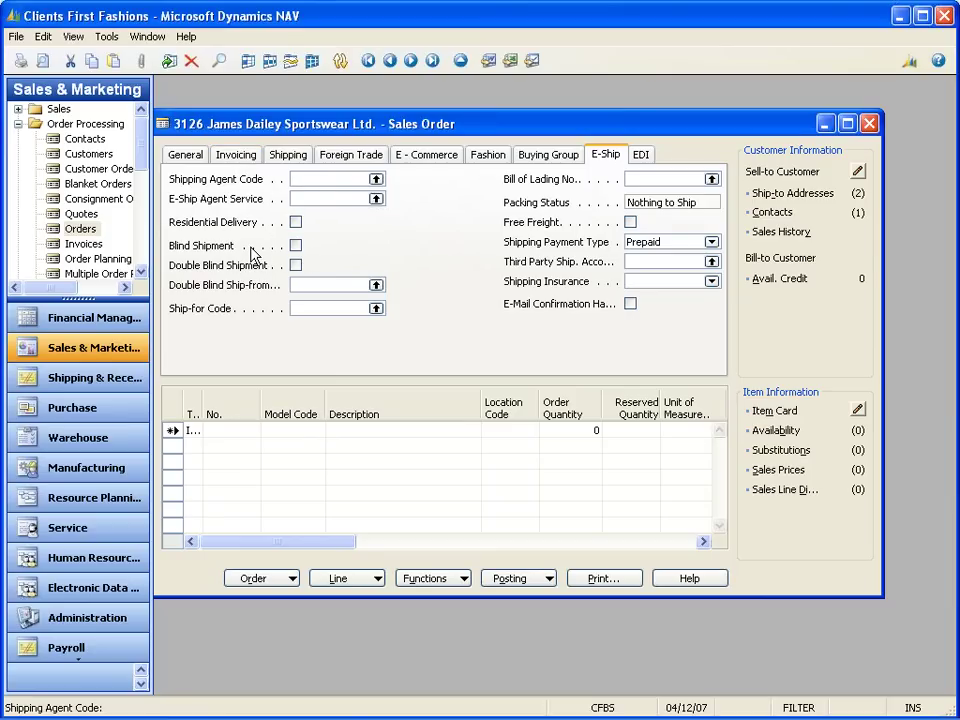
pyautogui.click(639, 155)
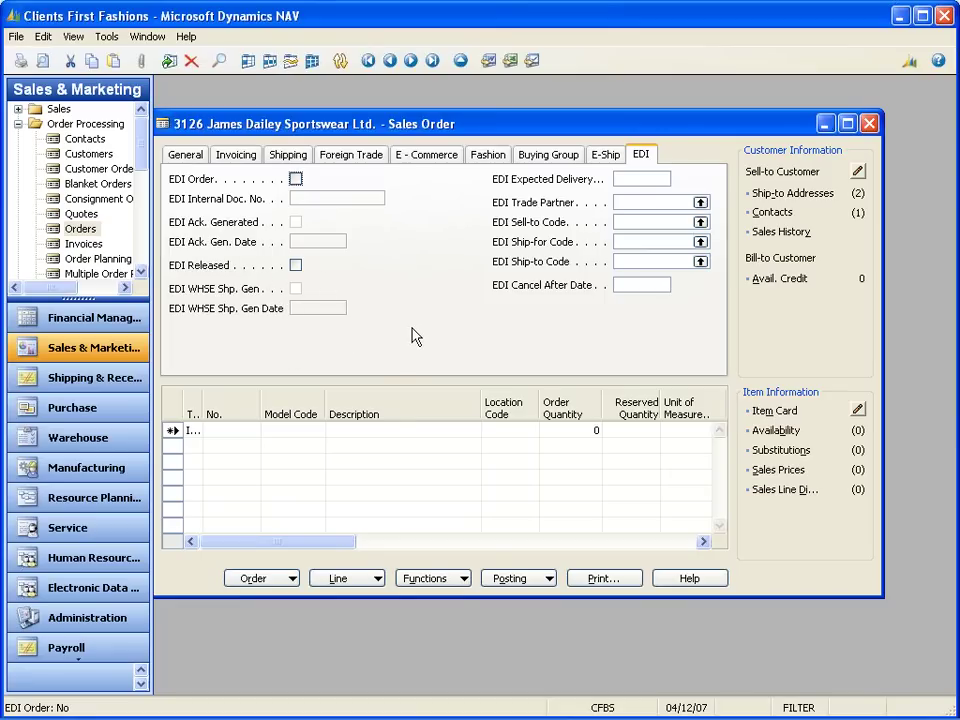
# - Set the first order line's model code to SHM-FB, Full Broque Men Shoe, and open its sales model matrix
pyautogui.click(176, 157)
pyautogui.click(315, 431)
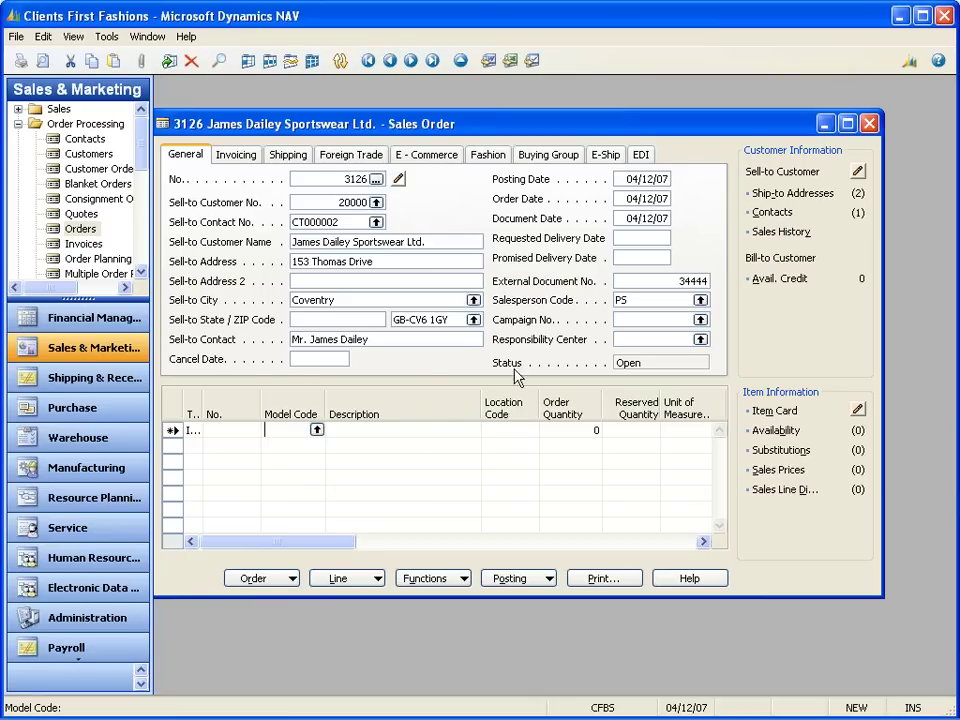
pyautogui.click(316, 429)
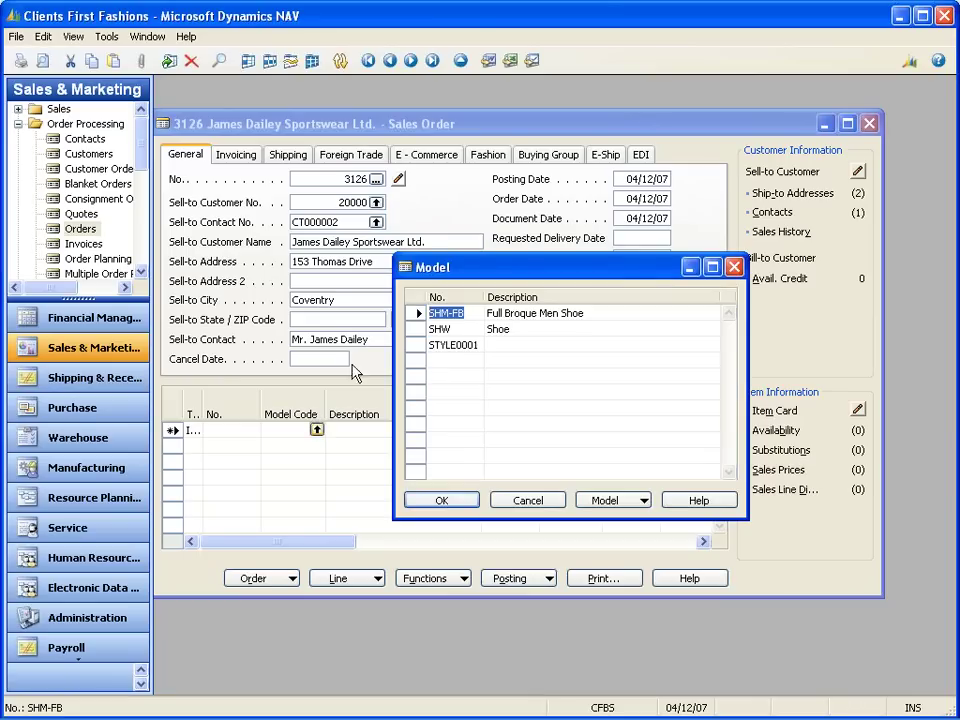
pyautogui.click(490, 313)
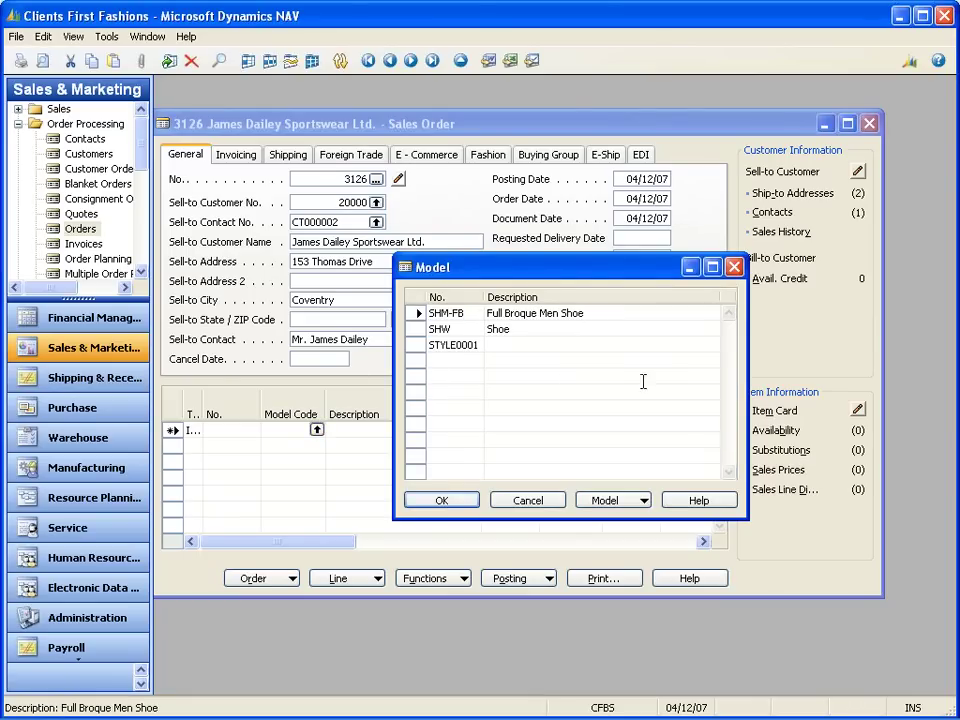
pyautogui.click(456, 499)
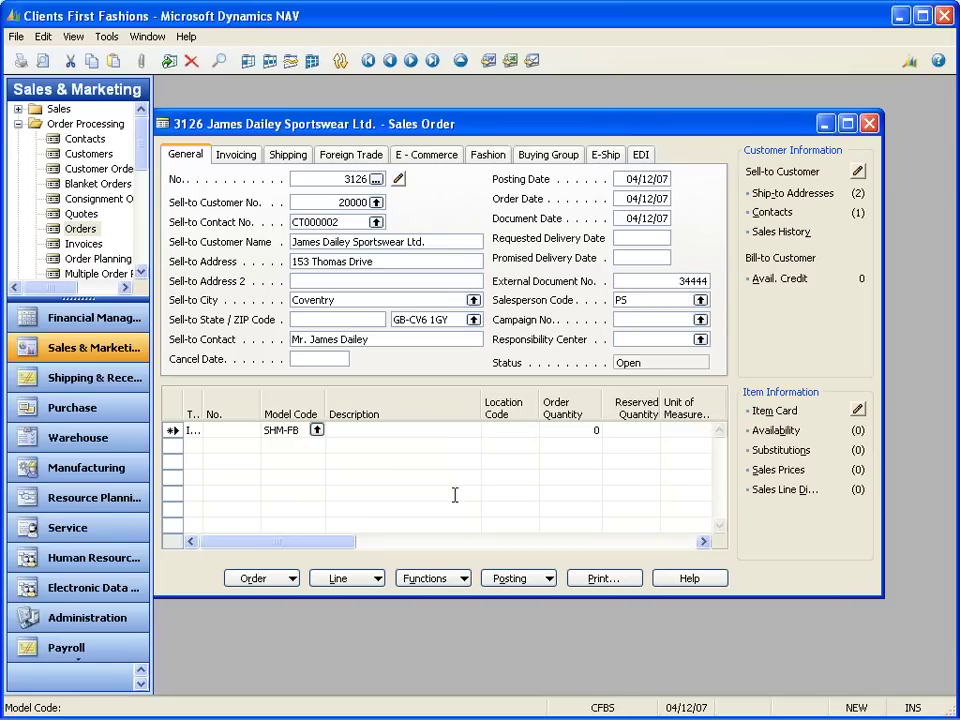
pyautogui.press('Tab')
pyautogui.click(454, 495)
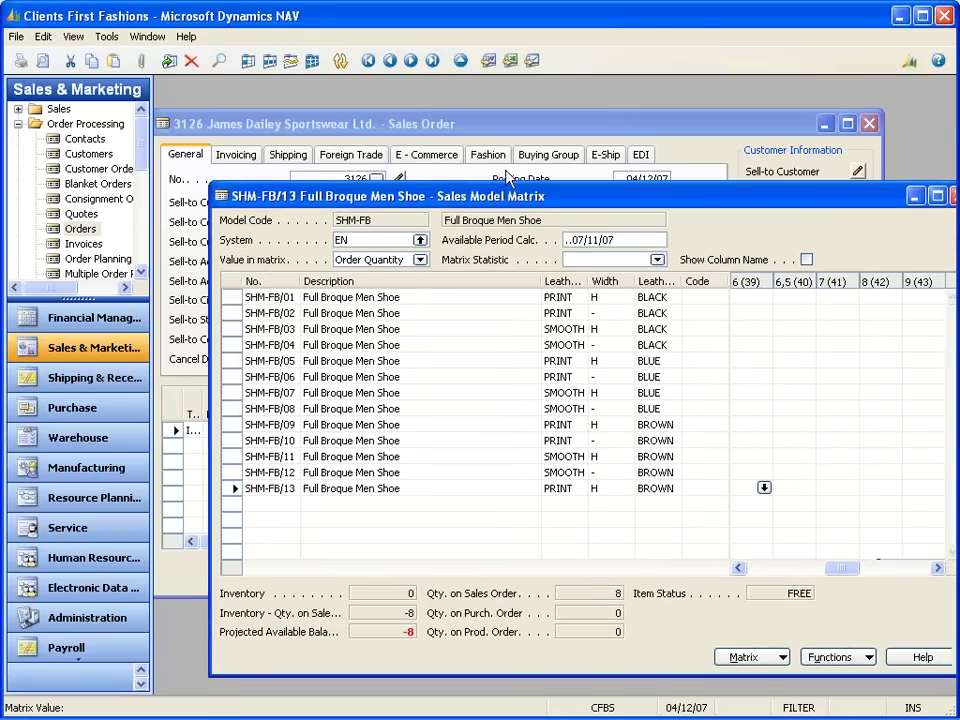
# - Reposition the sales model matrix, heighten its column headings to show full names, and go to size 6 (39) of SHM-FB/01
pyautogui.moveTo(545, 202); pyautogui.dragTo(466, 135)
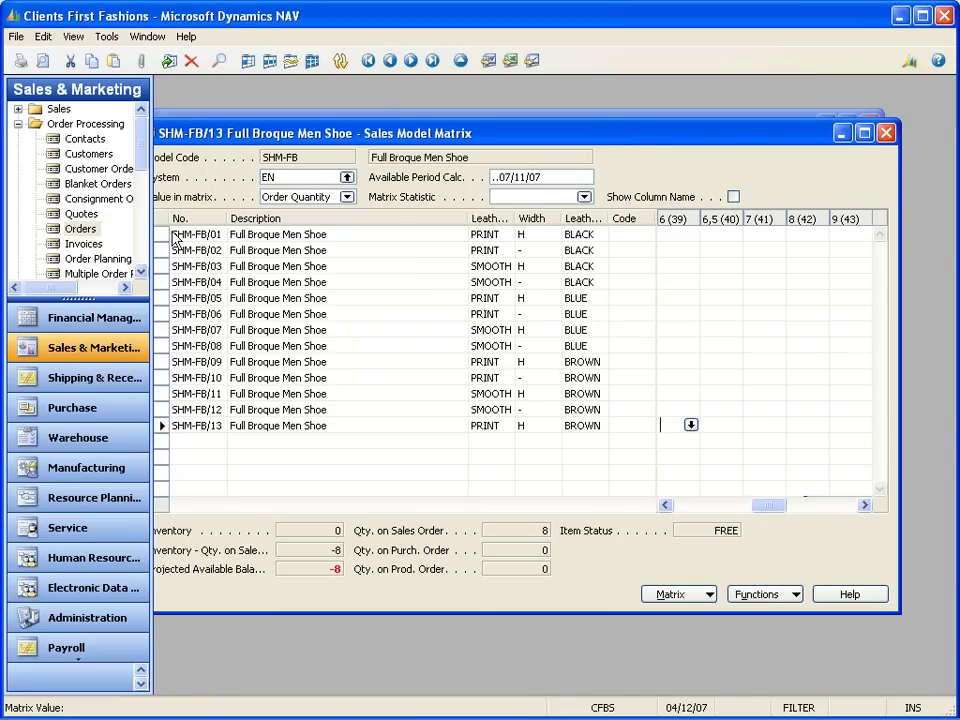
pyautogui.moveTo(165, 224); pyautogui.dragTo(165, 246)
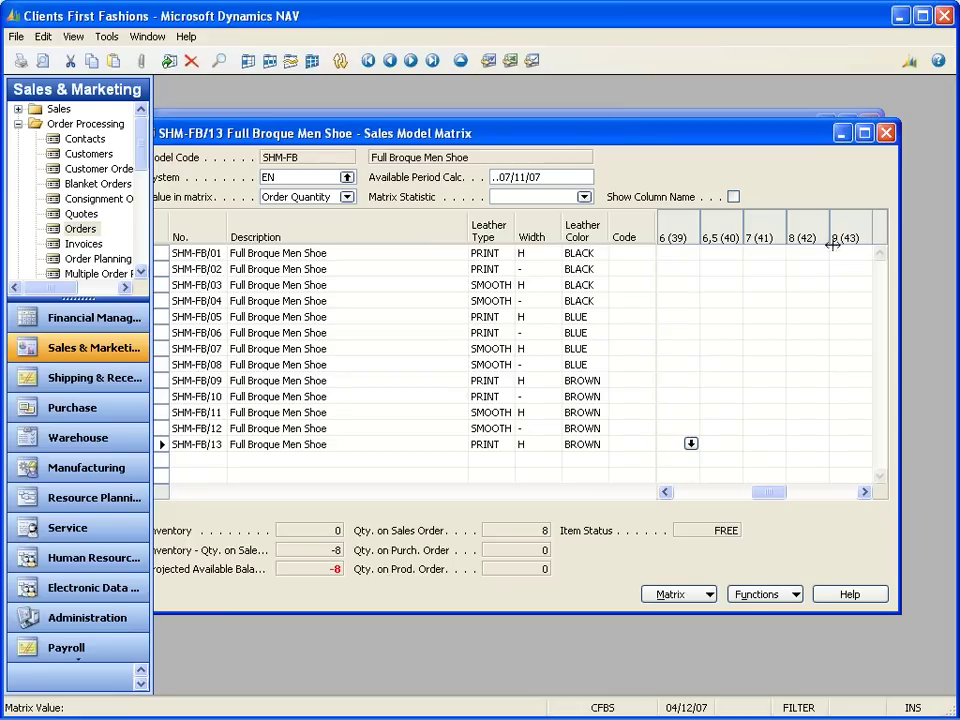
pyautogui.press('Up')
pyautogui.press('Up')
pyautogui.press('Up')
pyautogui.press('Up')
pyautogui.press('Up')
pyautogui.press('Up')
pyautogui.press('Up')
pyautogui.press('Up')
pyautogui.press('Up')
pyautogui.press('Up')
pyautogui.press('Up')
pyautogui.press('Up')
pyautogui.press('Right')
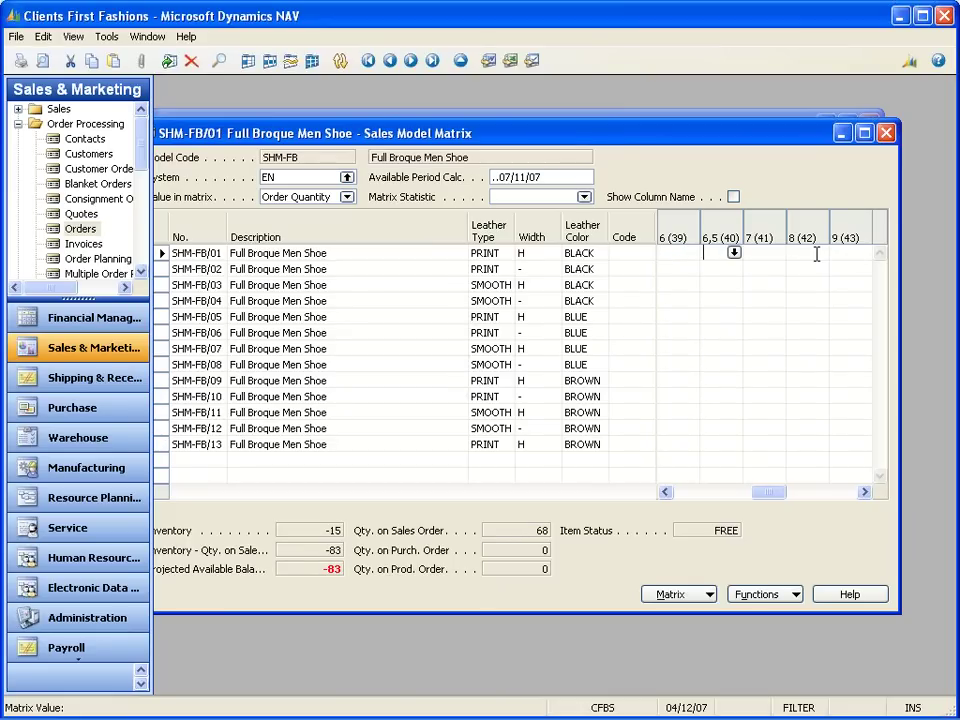
pyautogui.press('Left')
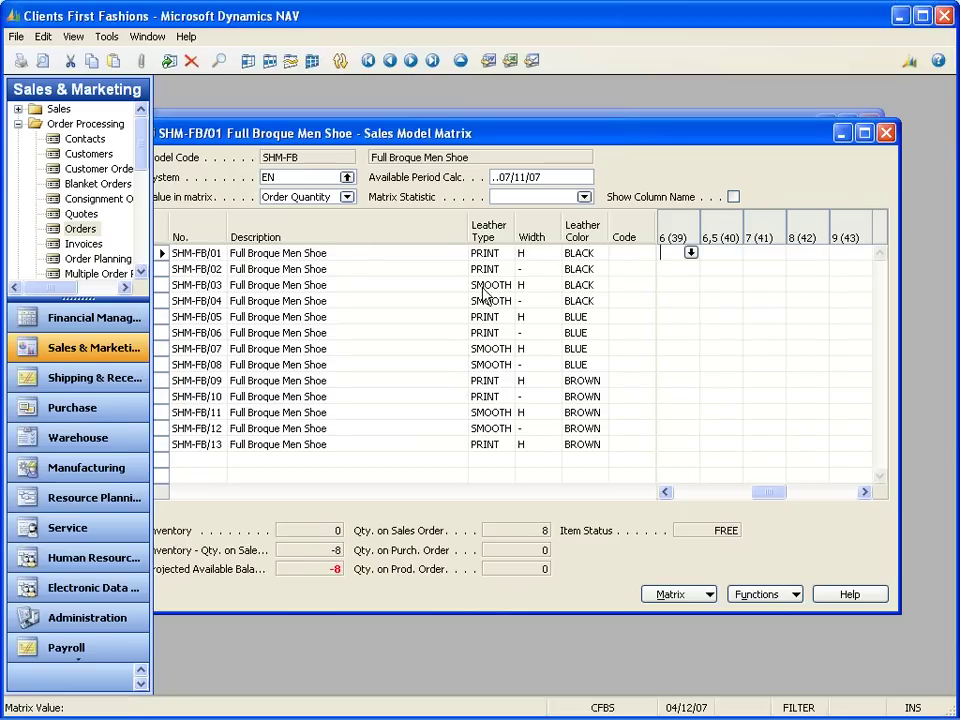
# - Set the matrix statistic to Inventory so stock is shown for each variant and size, and return to the SHM-FB/01 row
pyautogui.click(347, 198)
pyautogui.click(553, 196)
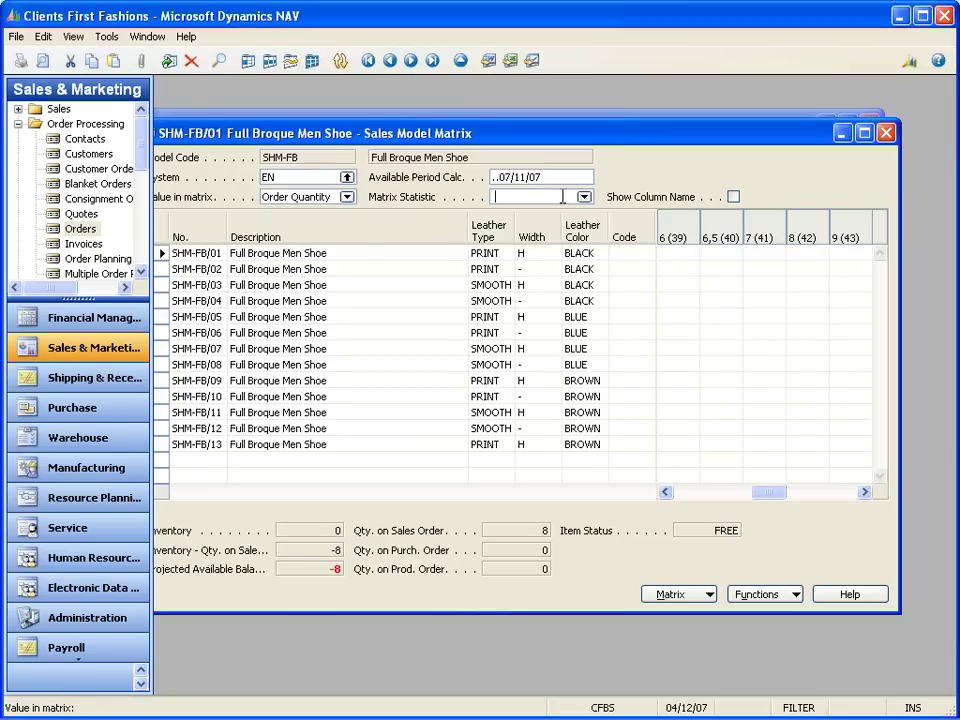
pyautogui.click(585, 197)
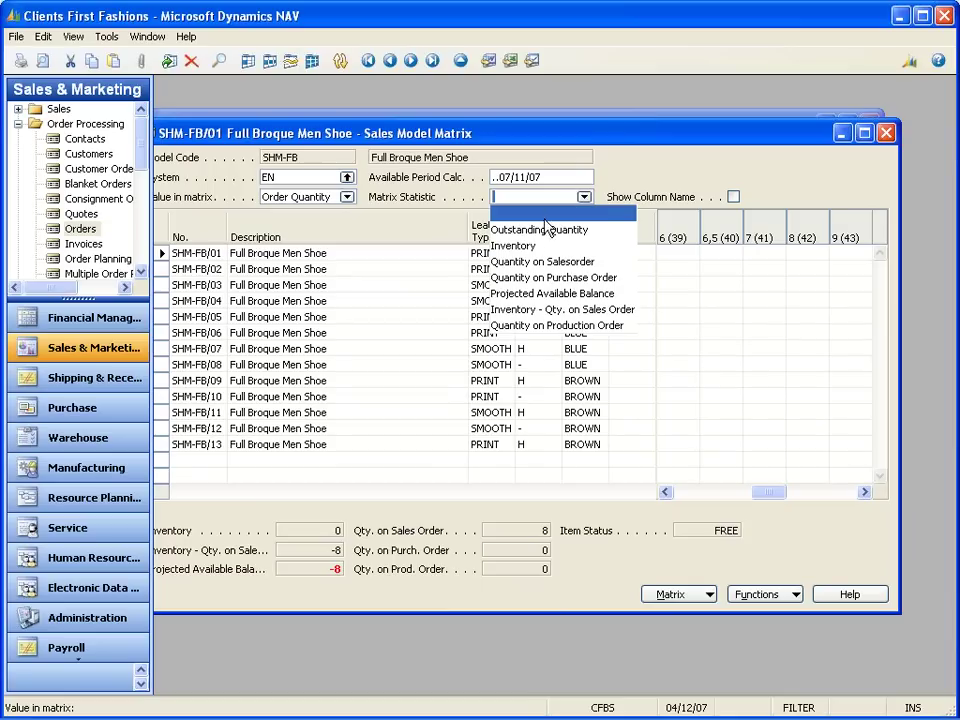
pyautogui.click(526, 246)
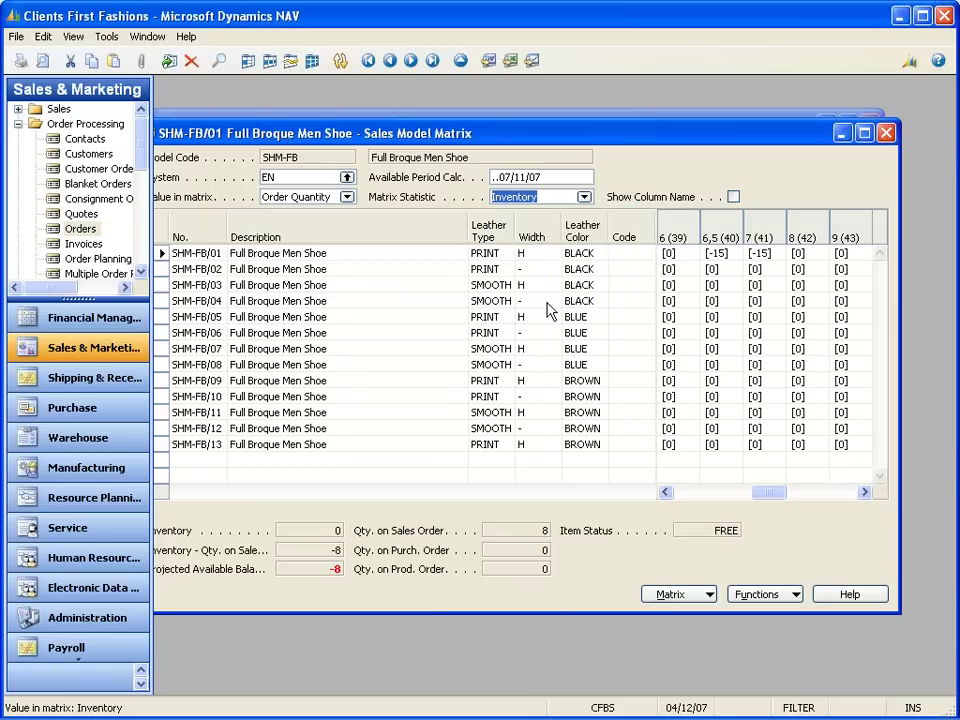
pyautogui.press('Tab')
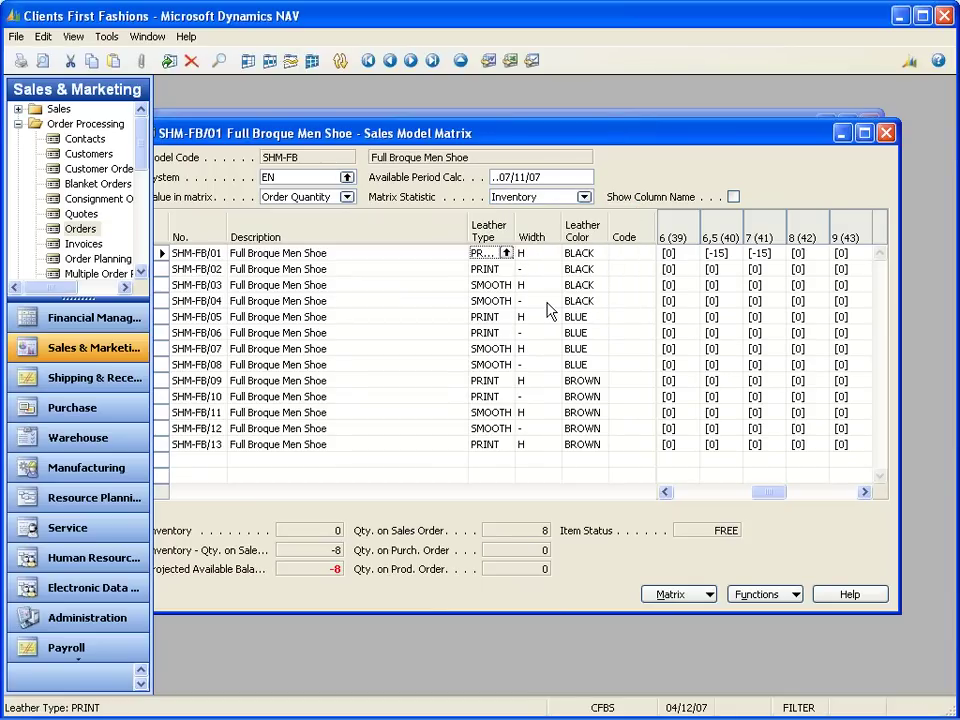
# - Enter an order quantity of 10 for variant SHM-FB/01 in size 6 (39) of the matrix
pyautogui.click(680, 285)
pyautogui.press('Up')
pyautogui.press('Up')
pyautogui.press('Down')
pyautogui.press('Up')
pyautogui.write('10')
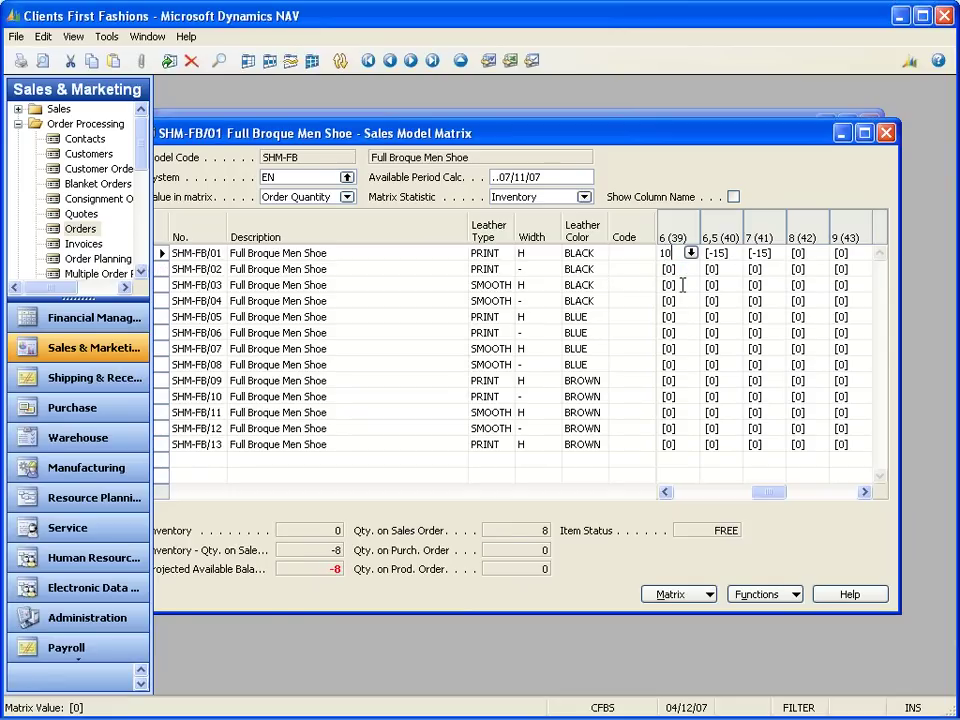
pyautogui.press('Down')
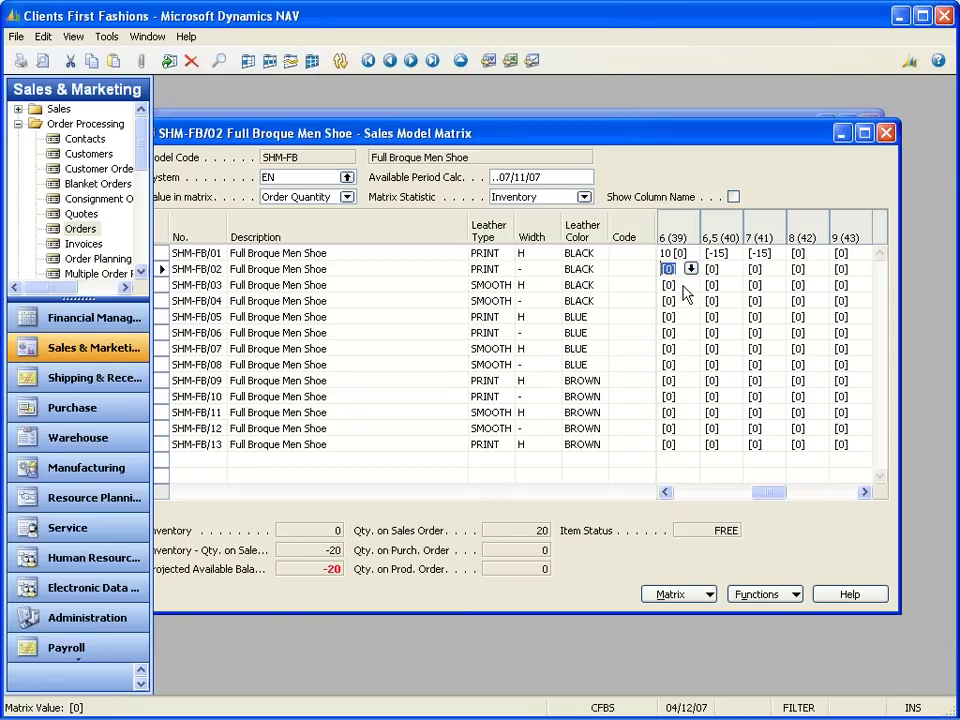
# - Enter an order quantity of 20 for variant SHM-FB/04 in size 7 (41)
pyautogui.press('Up')
pyautogui.press('Right')
pyautogui.press('Down')
pyautogui.press('Down')
pyautogui.press('Down')
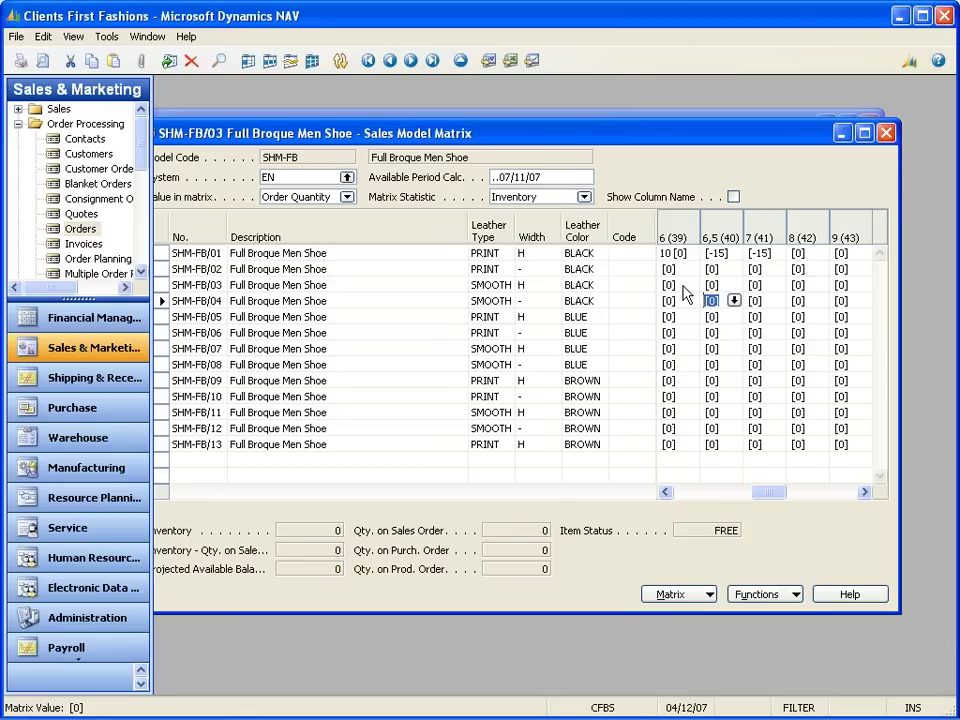
pyautogui.press('Right')
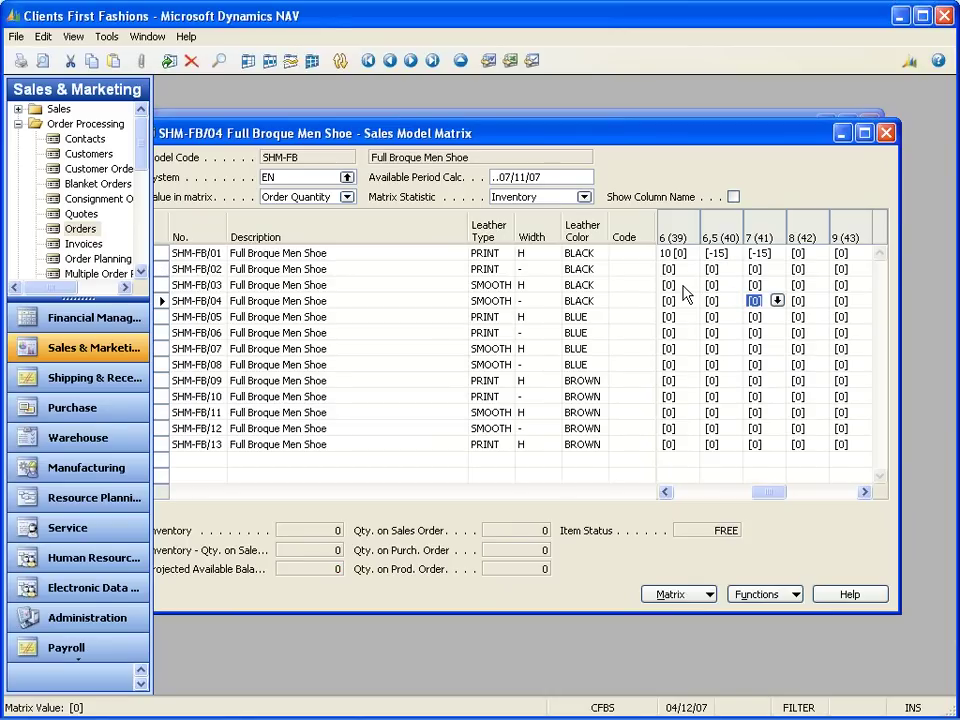
pyautogui.write('20')
pyautogui.press('Down')
pyautogui.press('Up')
# - Return to the SHM-FB/01 row and set the matrix statistic to Projected Available Balance
pyautogui.press('Left')
pyautogui.press('Up')
pyautogui.press('Up')
pyautogui.press('Up')
pyautogui.press('Left')
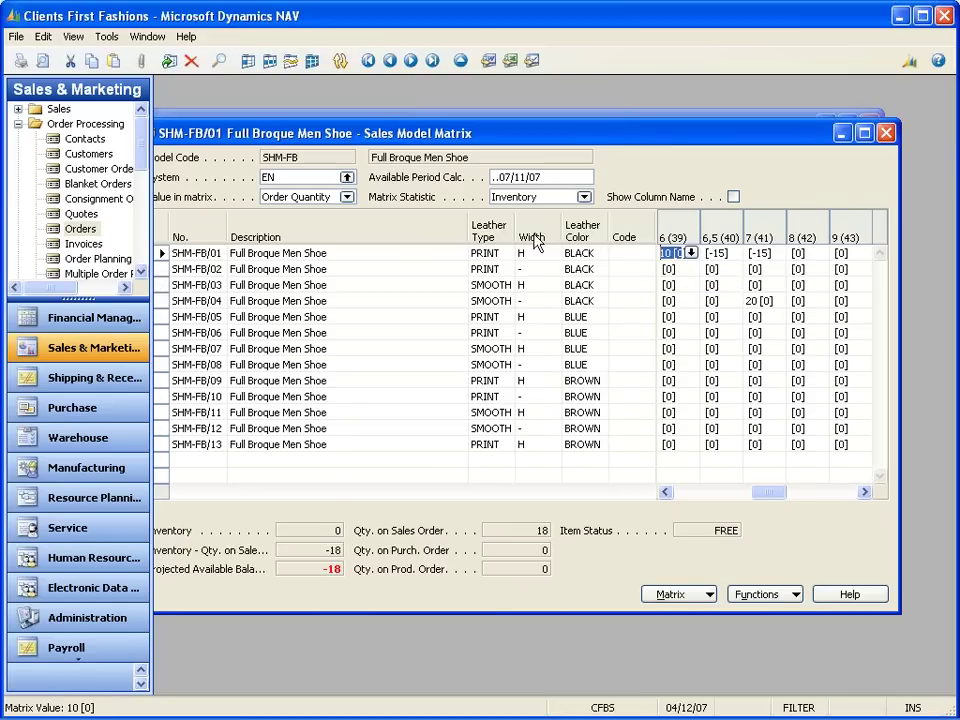
pyautogui.click(584, 197)
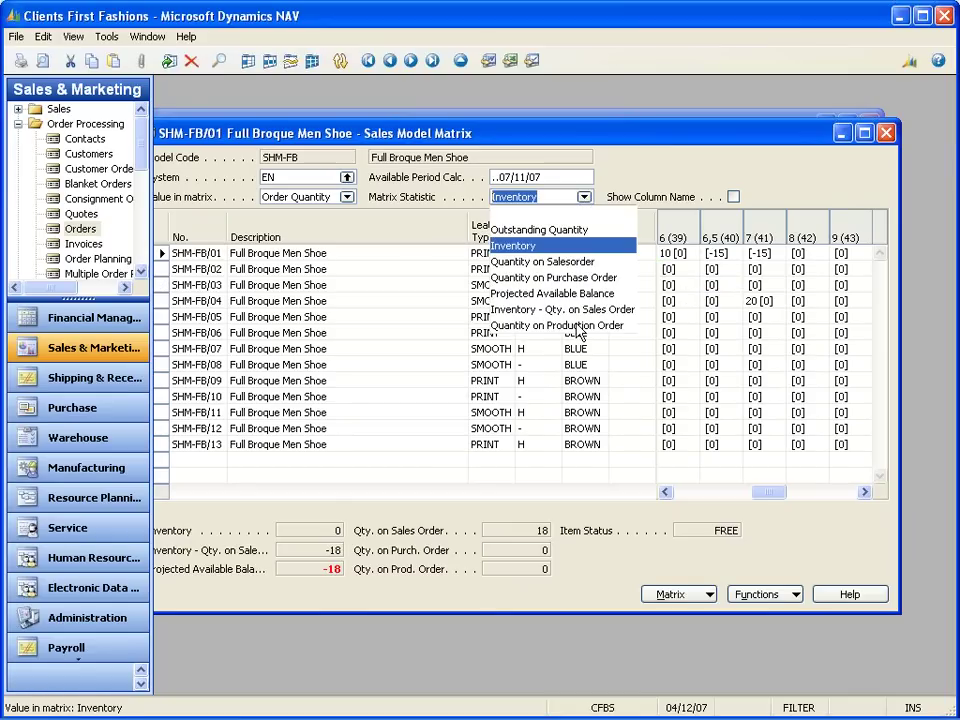
pyautogui.click(559, 294)
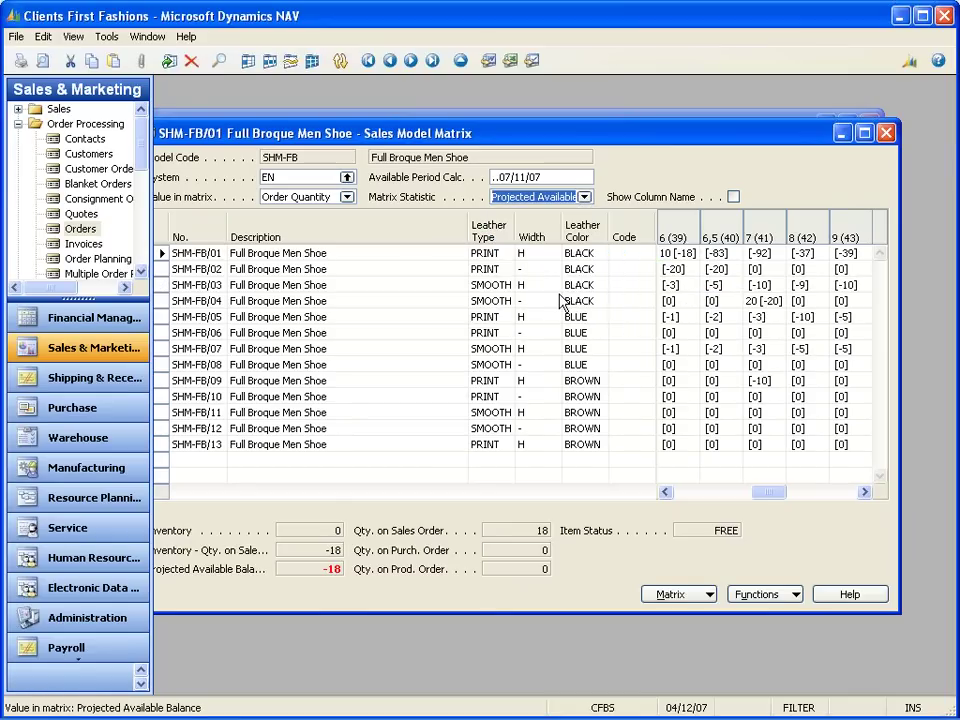
# - Enter an order quantity of 10 for variant SHM-FB/06 in size 6,5 (40)
pyautogui.click(718, 333)
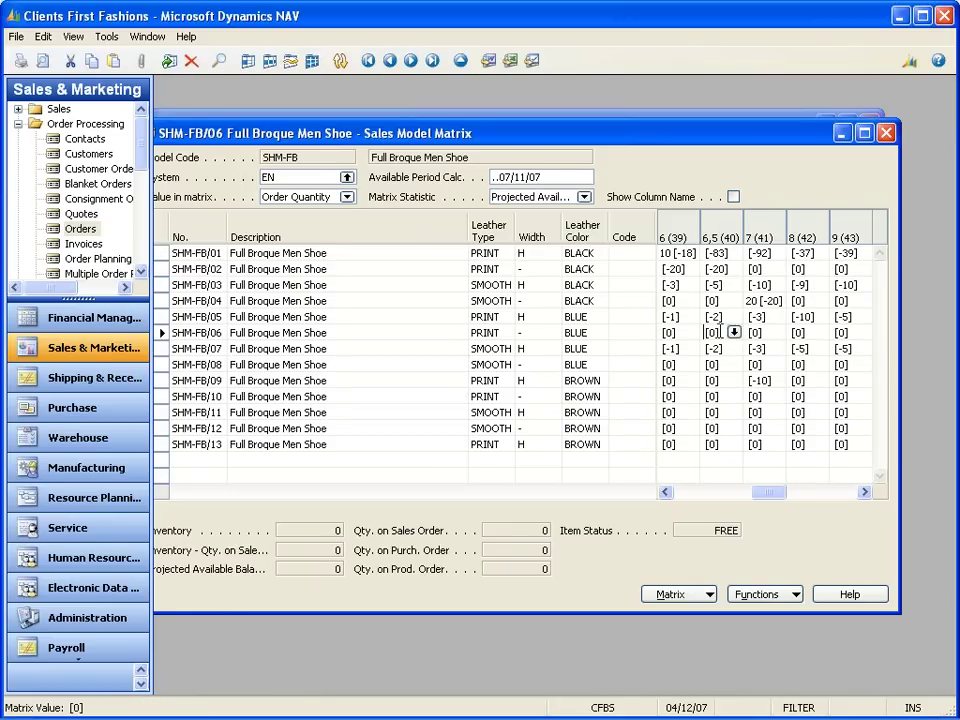
pyautogui.write('10')
pyautogui.press('Up')
pyautogui.press('Down')
pyautogui.press('Down')
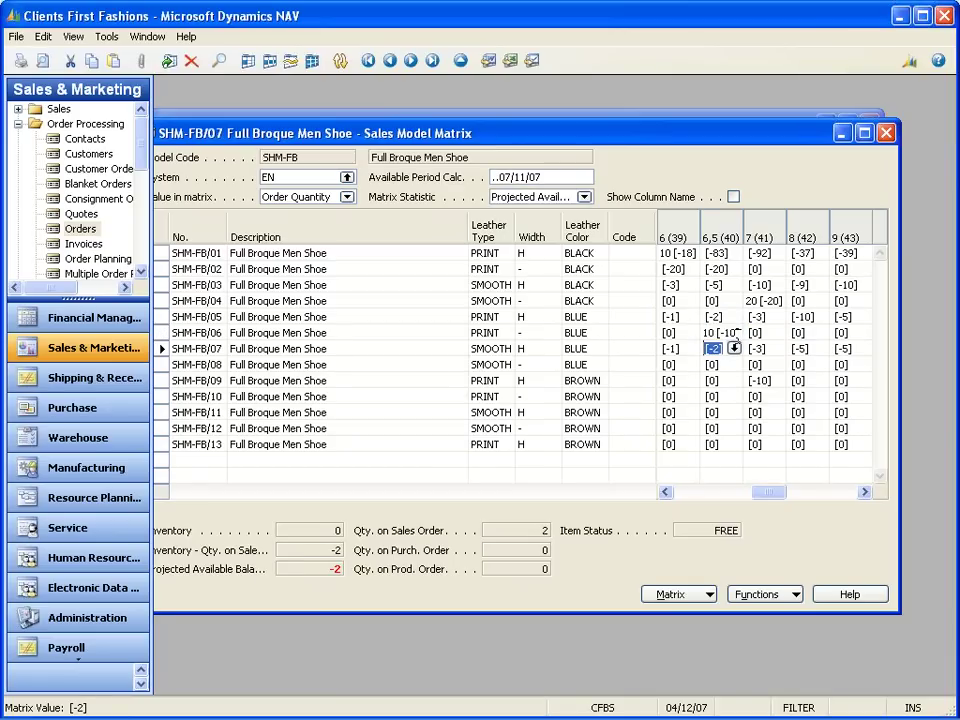
# - Enter 10 for SHM-FB/10 in size 6,5 (40) and 10 for SHM-FB/11 in size 7 (41), and close the matrix
pyautogui.press('Down')
pyautogui.press('Down')
pyautogui.press('Down')
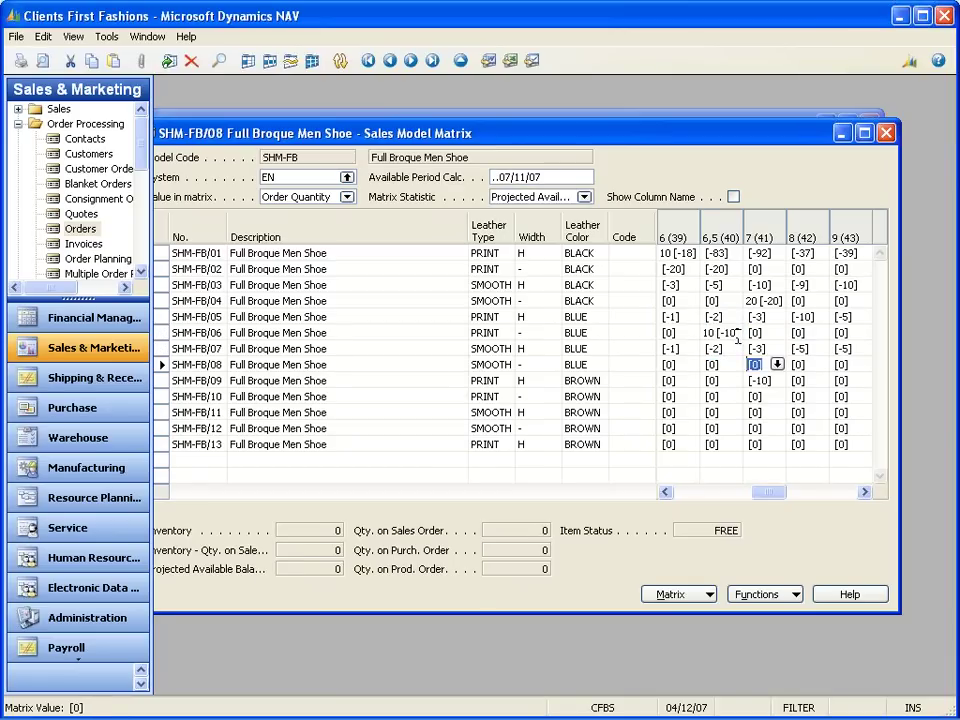
pyautogui.write('10')
pyautogui.press('Return')
pyautogui.press('Down')
pyautogui.write('10')
pyautogui.press('Return')
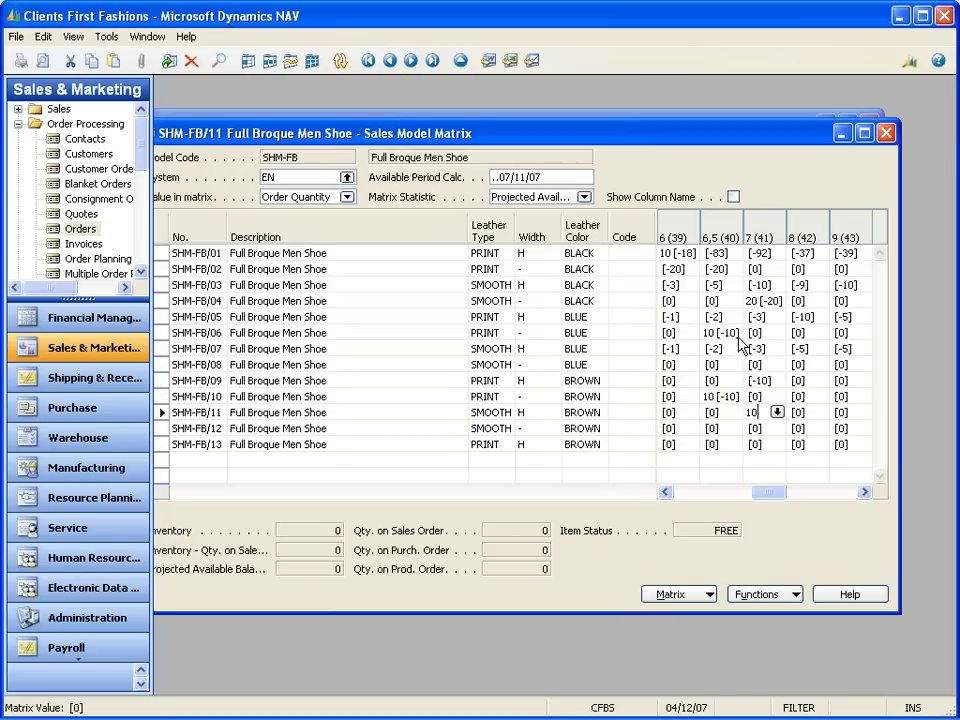
pyautogui.press('Down')
pyautogui.press('Left')
pyautogui.press('Left')
pyautogui.press('Up')
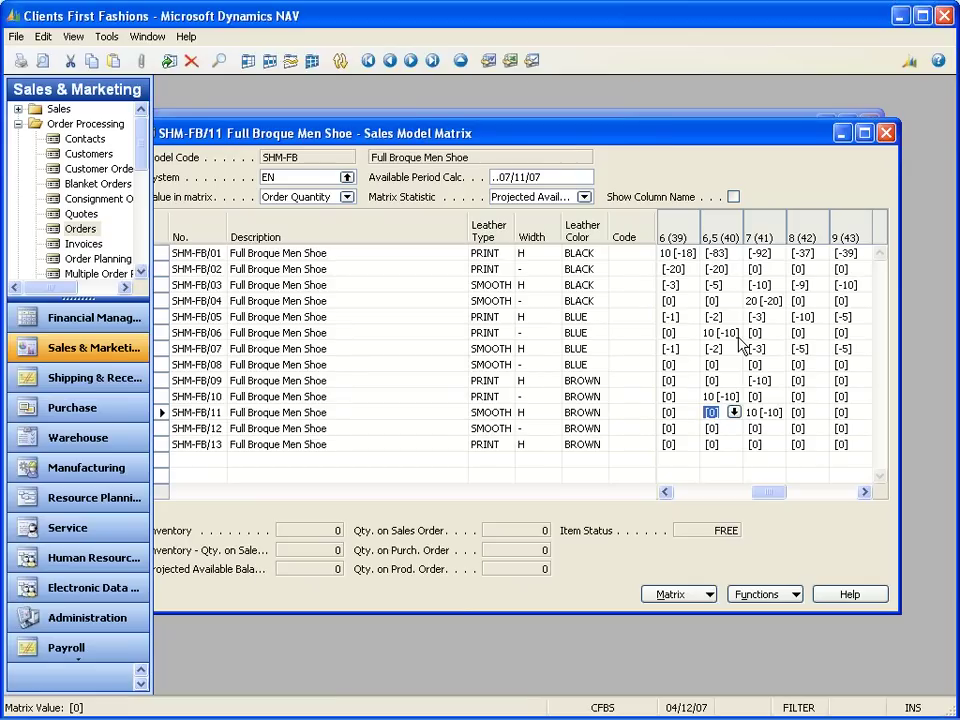
pyautogui.press('Escape')
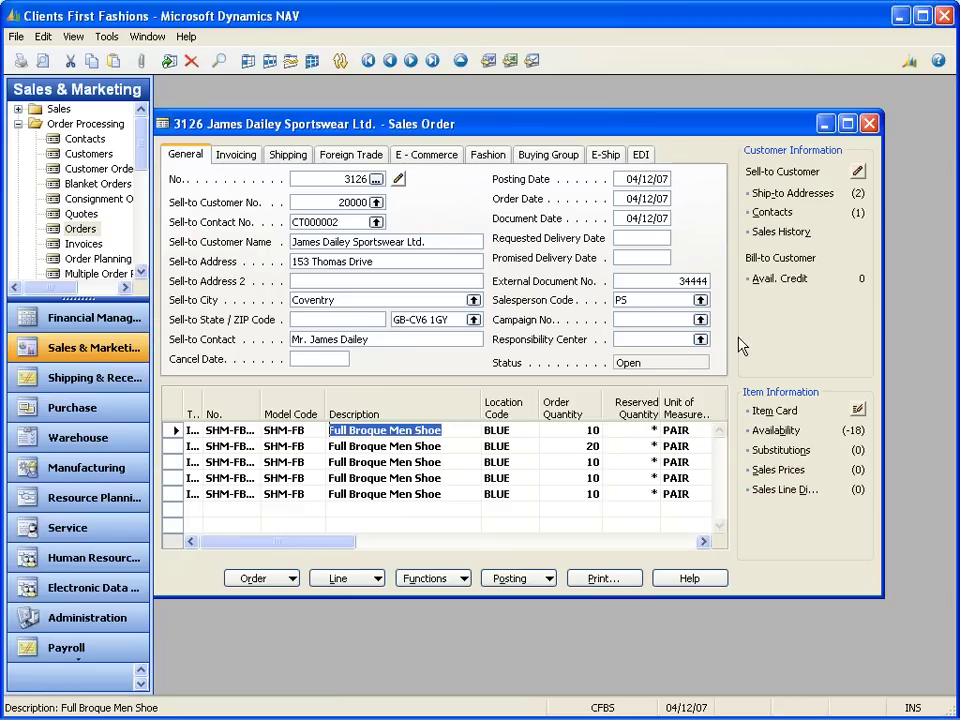
# - Go through the sales order lines generated from the matrix, checking their model, location and quantity
pyautogui.press('Down')
pyautogui.press('Down')
pyautogui.press('Down')
pyautogui.press('Down')
pyautogui.press('Down')
pyautogui.press('Up')
pyautogui.press('Up')
pyautogui.press('Up')
pyautogui.press('Up')
pyautogui.press('Up')
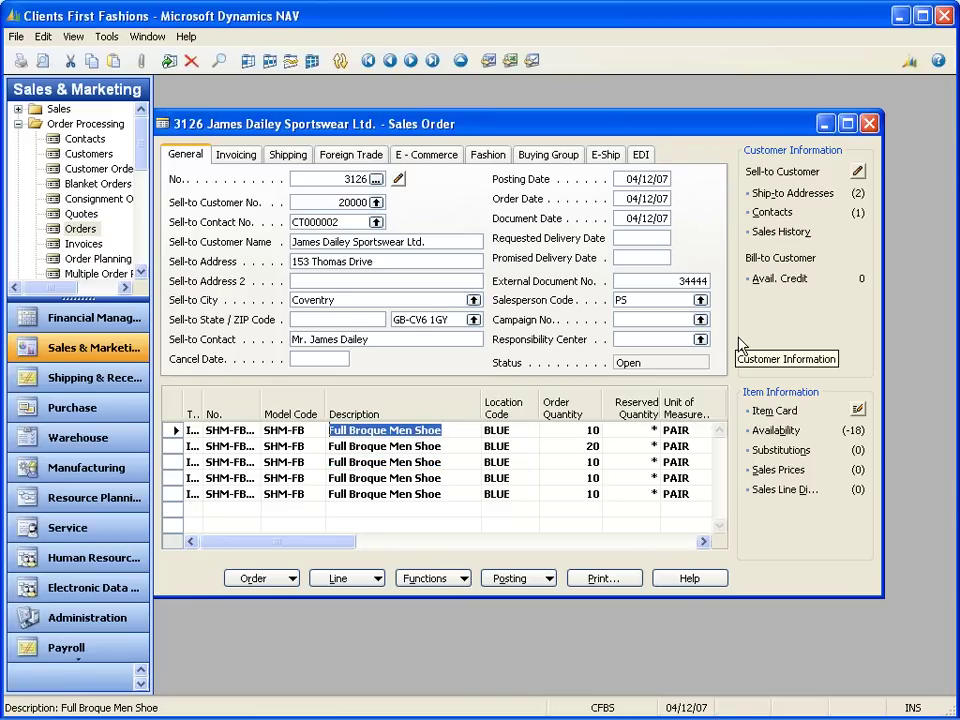
# - Reopen the sales model matrix from the first order line to examine its quantities by size, and close it again
pyautogui.press('Tab')
pyautogui.press('Tab')
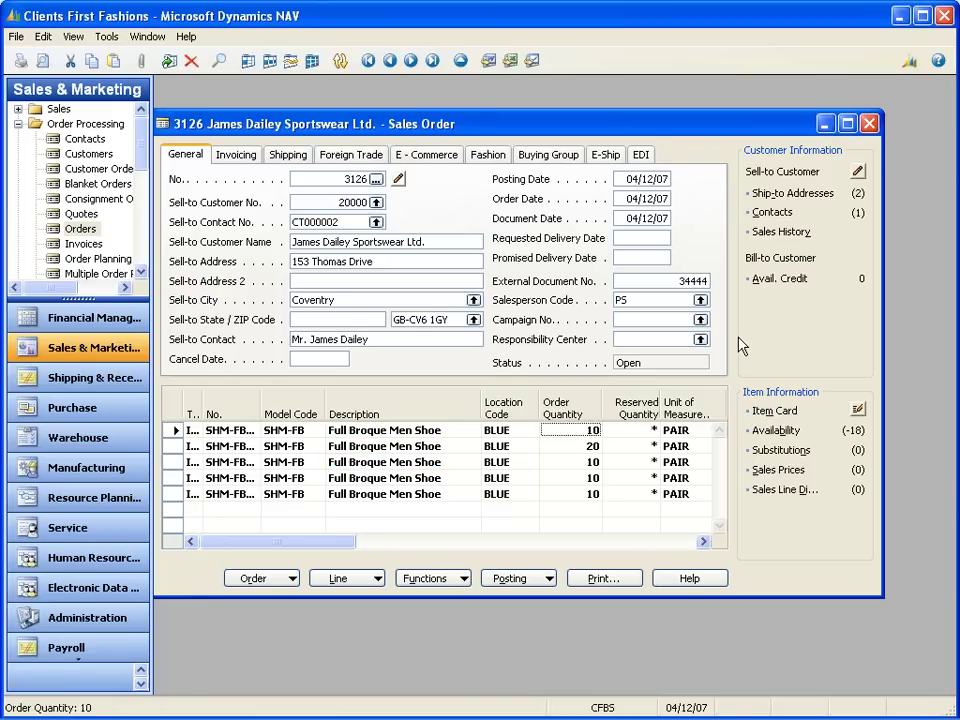
pyautogui.hotkey('shift', 'Tab')
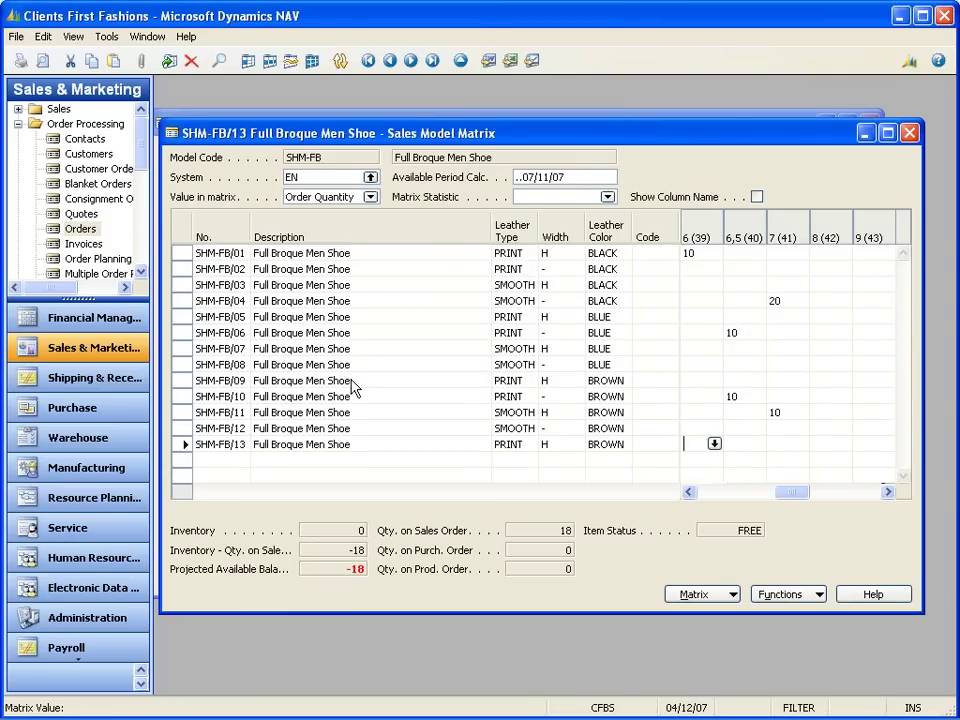
pyautogui.press('Escape')
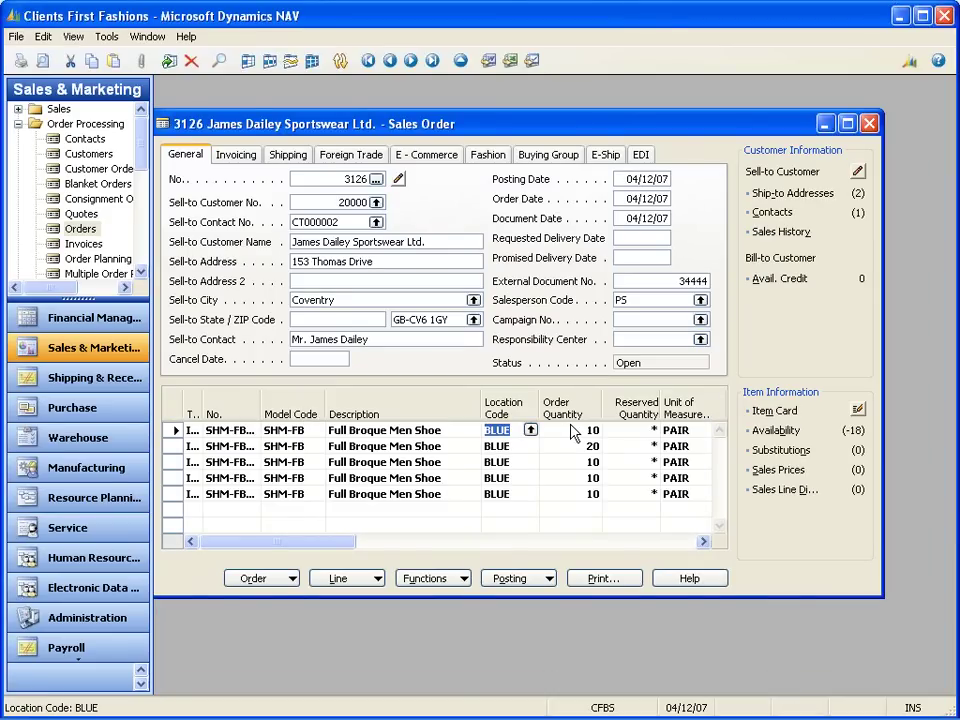
# - Examine the first order line's unit of measure, unit price and line amount, and return to its Type field
pyautogui.press('Tab')
pyautogui.press('Tab')
pyautogui.press('Tab')
pyautogui.press('Tab')
pyautogui.press('Tab')
pyautogui.press('Tab')
pyautogui.hotkey('shift', 'Tab')
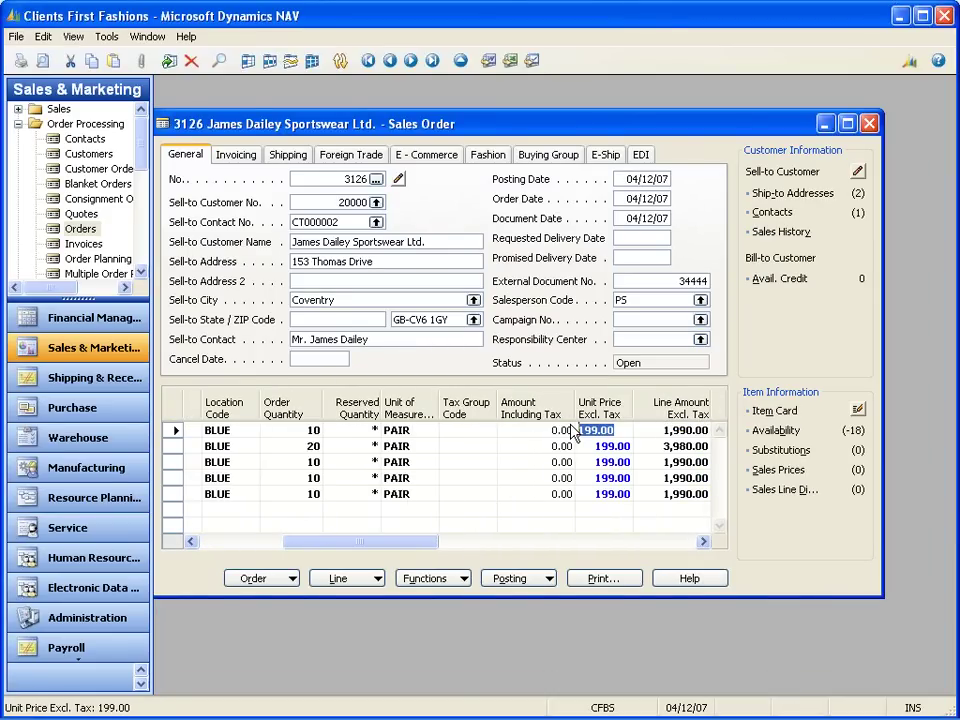
pyautogui.hotkey('shift', 'Tab')
pyautogui.hotkey('shift', 'Tab')
pyautogui.hotkey('shift', 'Tab')
pyautogui.hotkey('shift', 'Tab')
pyautogui.hotkey('shift', 'Tab')
pyautogui.hotkey('shift', 'Tab')
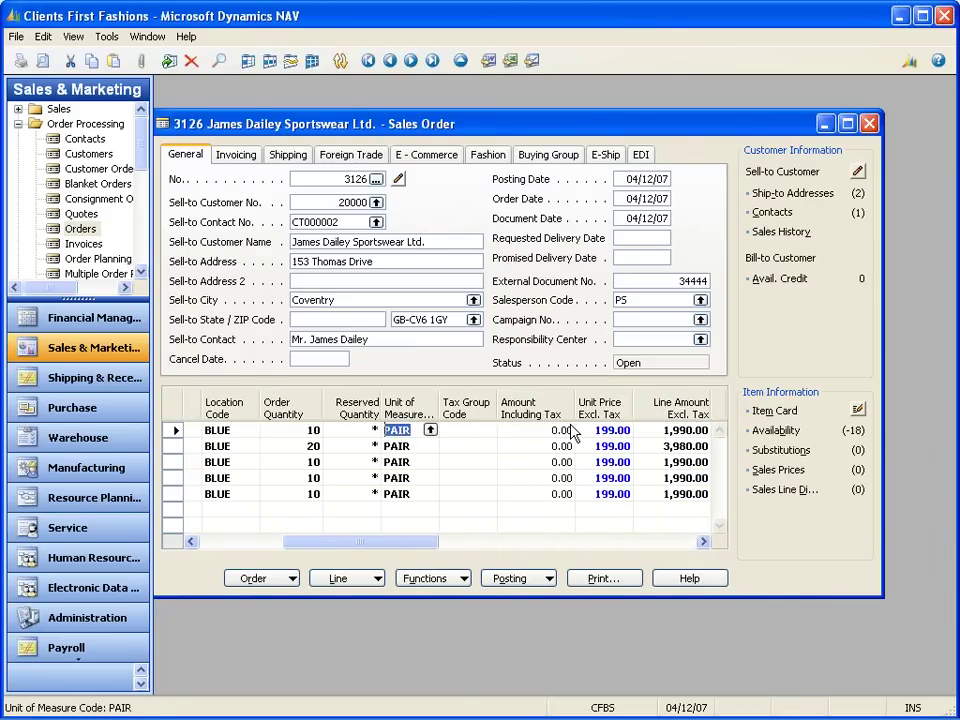
pyautogui.hotkey('shift', 'Tab')
pyautogui.hotkey('shift', 'Tab')
pyautogui.hotkey('shift', 'Tab')
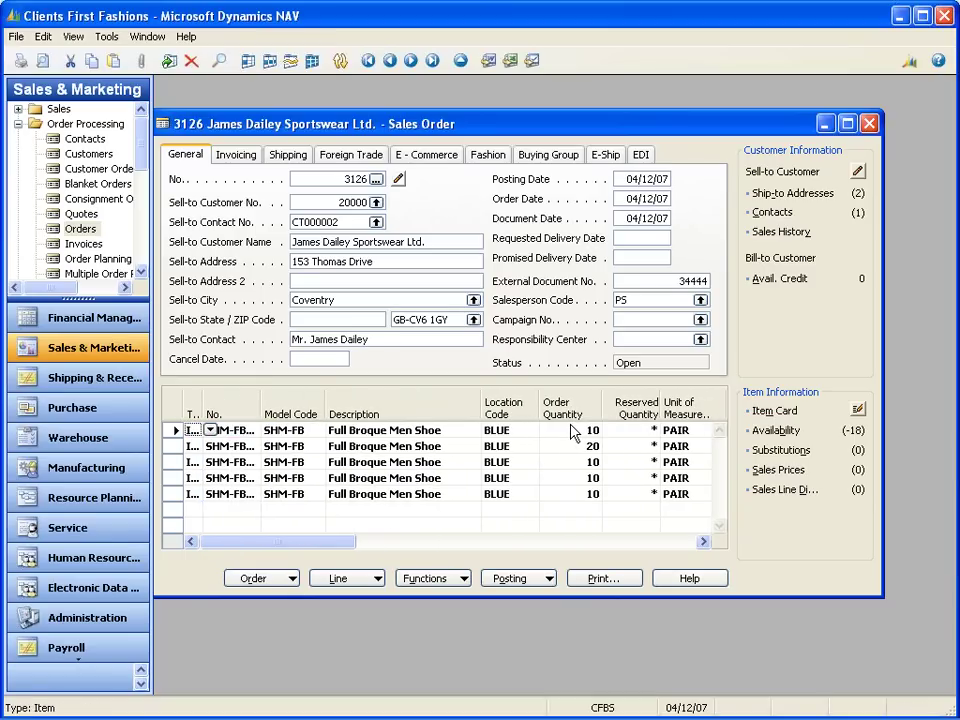
# - Preview the printed sales order document with its size breakdown, and close the preview
pyautogui.click(610, 582)
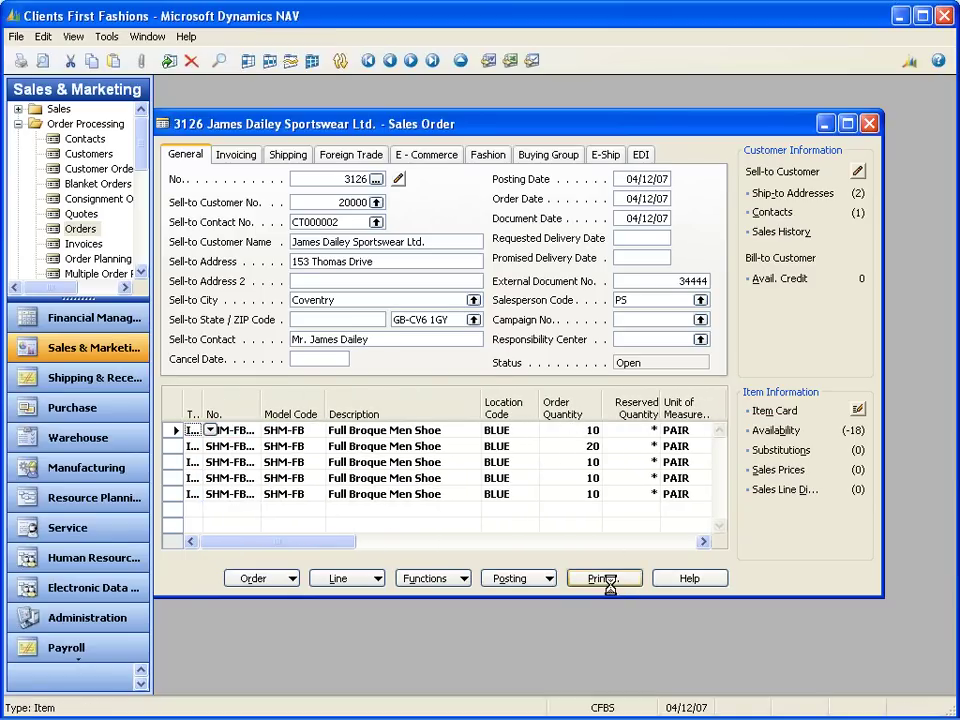
pyautogui.click(517, 487)
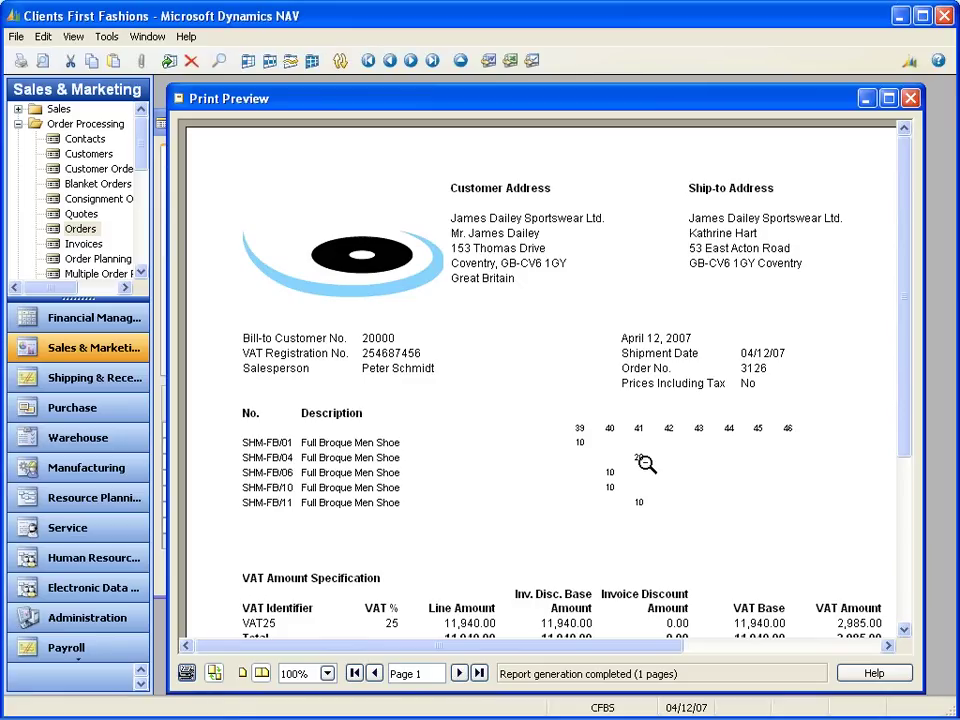
pyautogui.press('Escape')
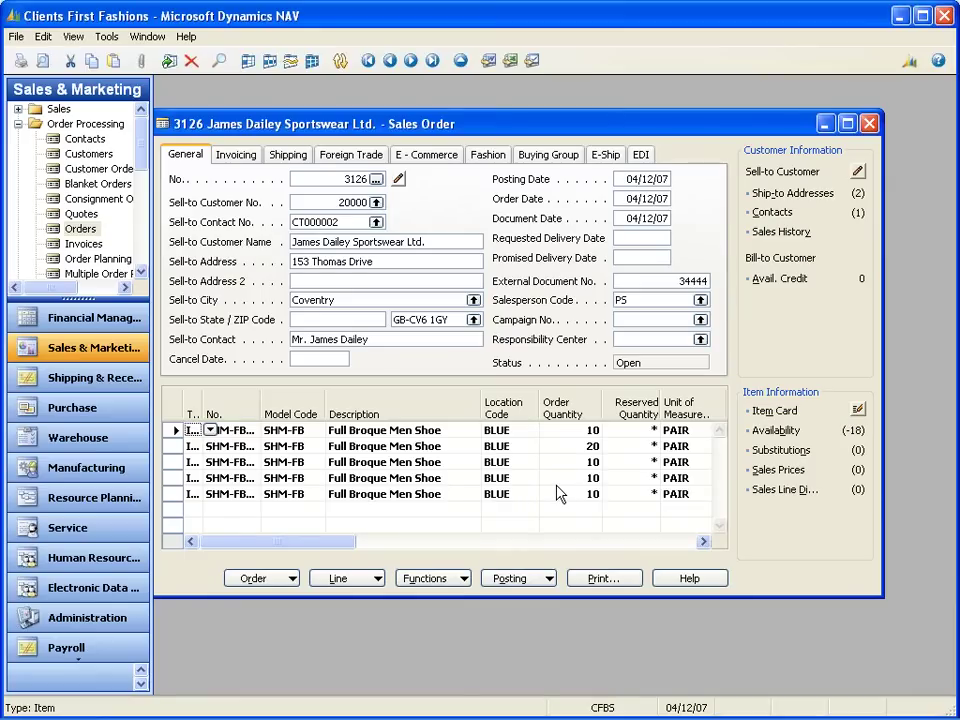
# - Check the delivery and shipment dates of the first order line, and review the other functions available for the order
pyautogui.click(420, 580)
pyautogui.click(438, 459)
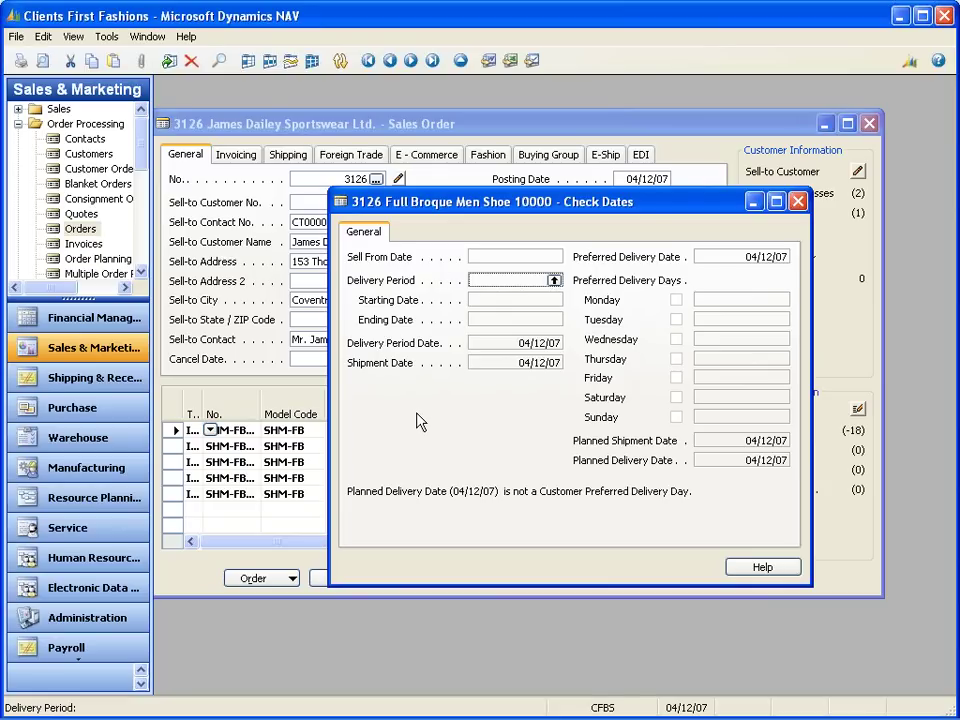
pyautogui.press('Escape')
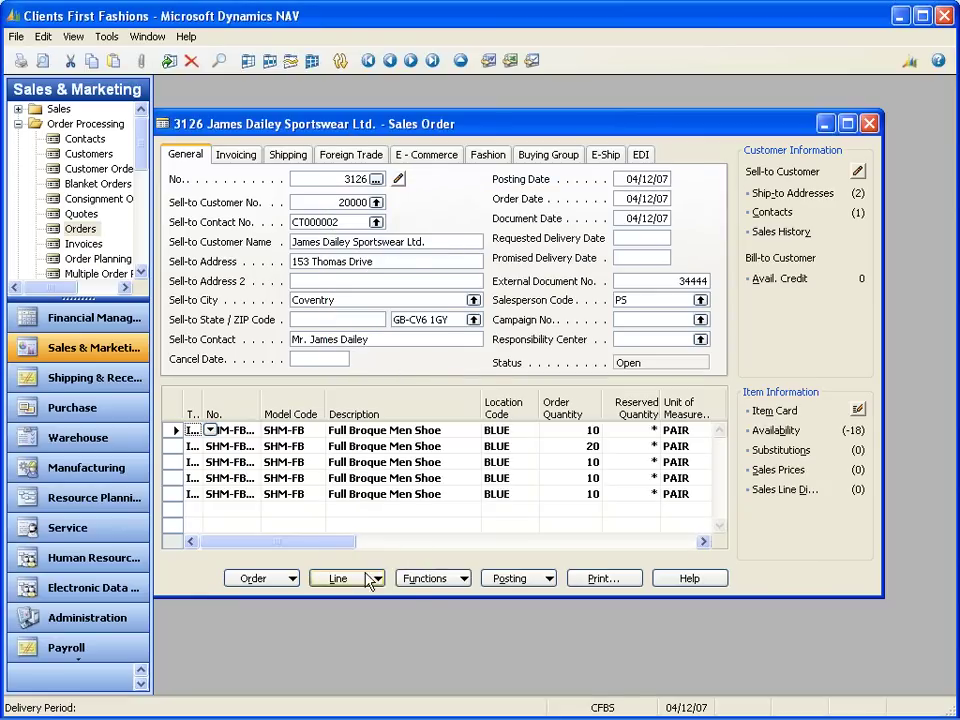
pyautogui.click(419, 580)
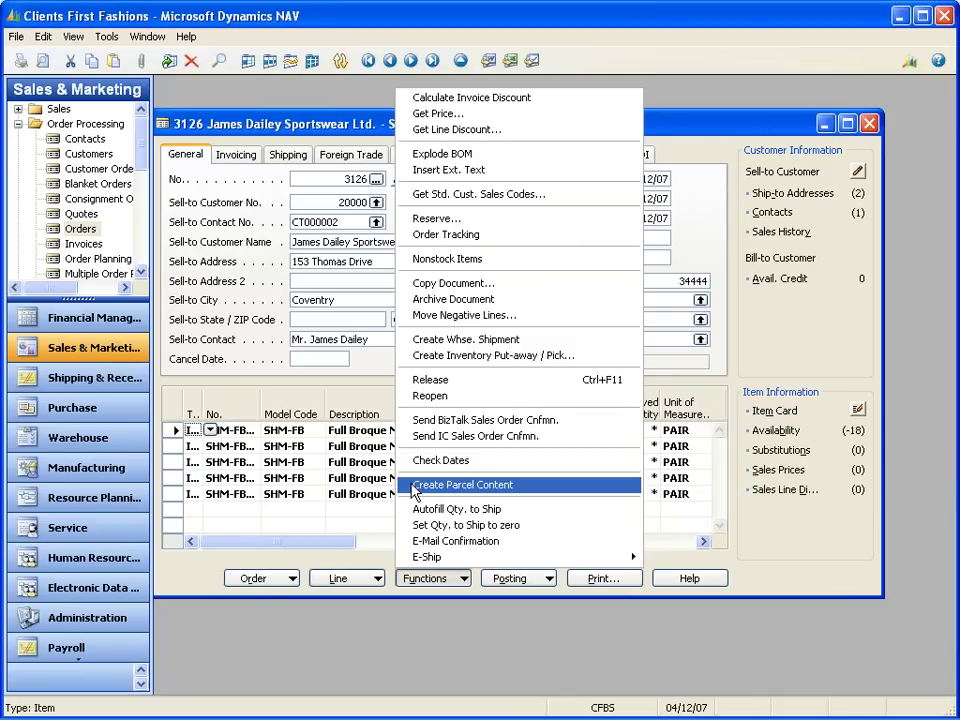
# - Open the order promising lines and try the Available-to-Promise and Capable-to-Promise calculations
pyautogui.click(260, 580)
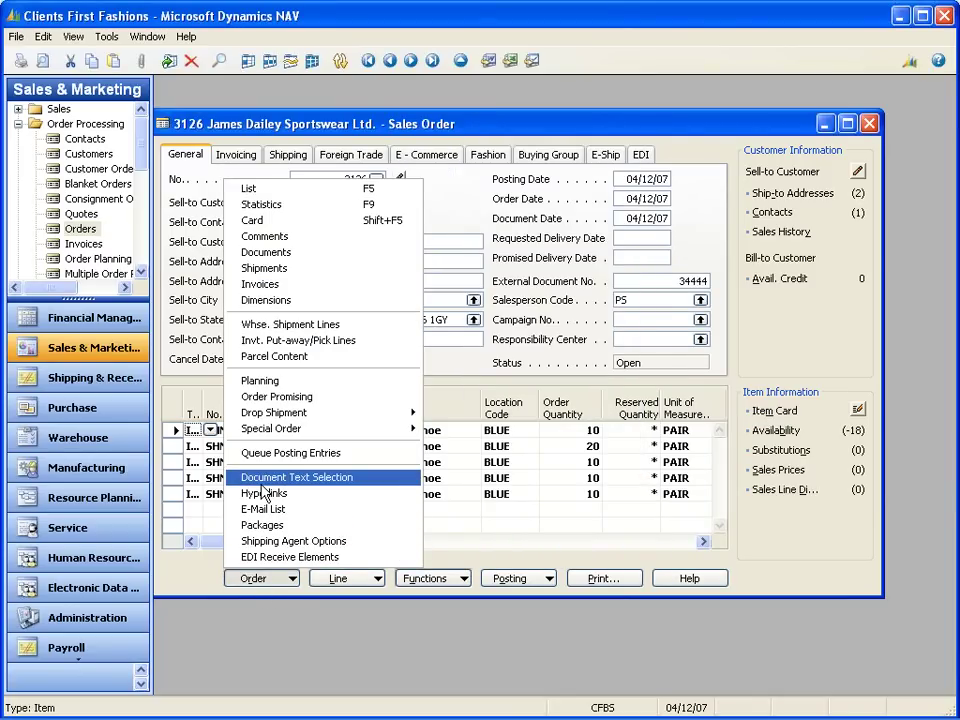
pyautogui.click(272, 397)
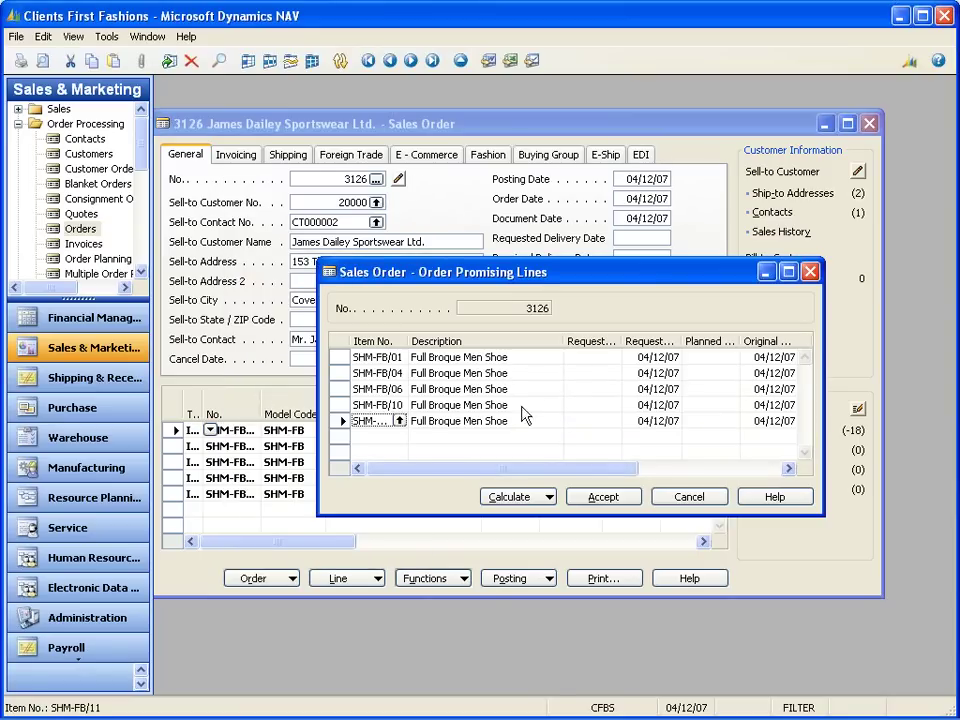
pyautogui.click(529, 498)
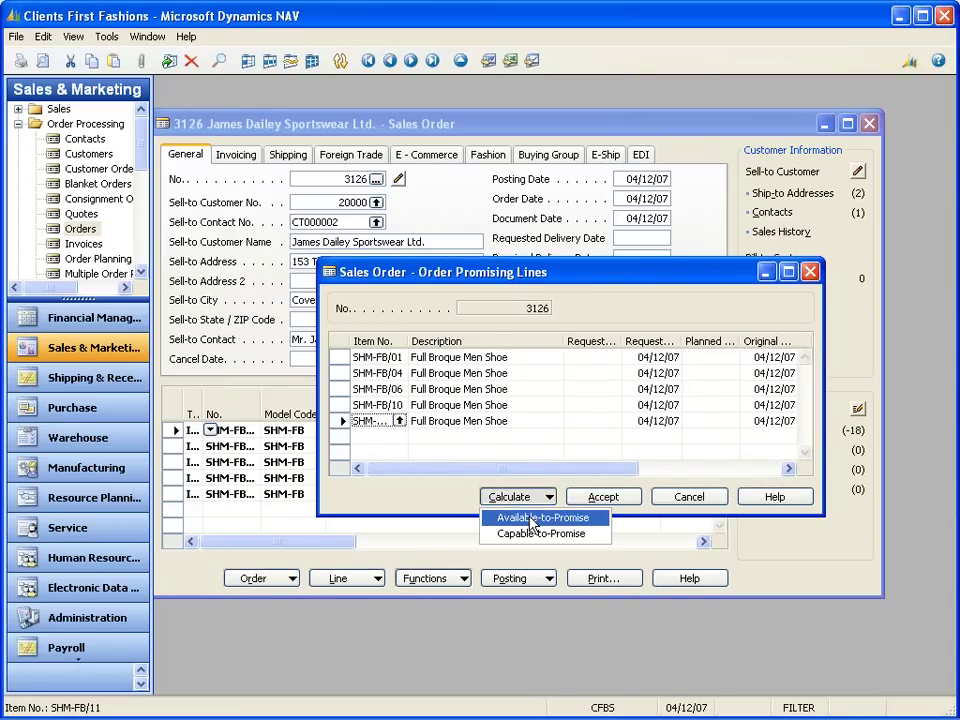
pyautogui.click(531, 520)
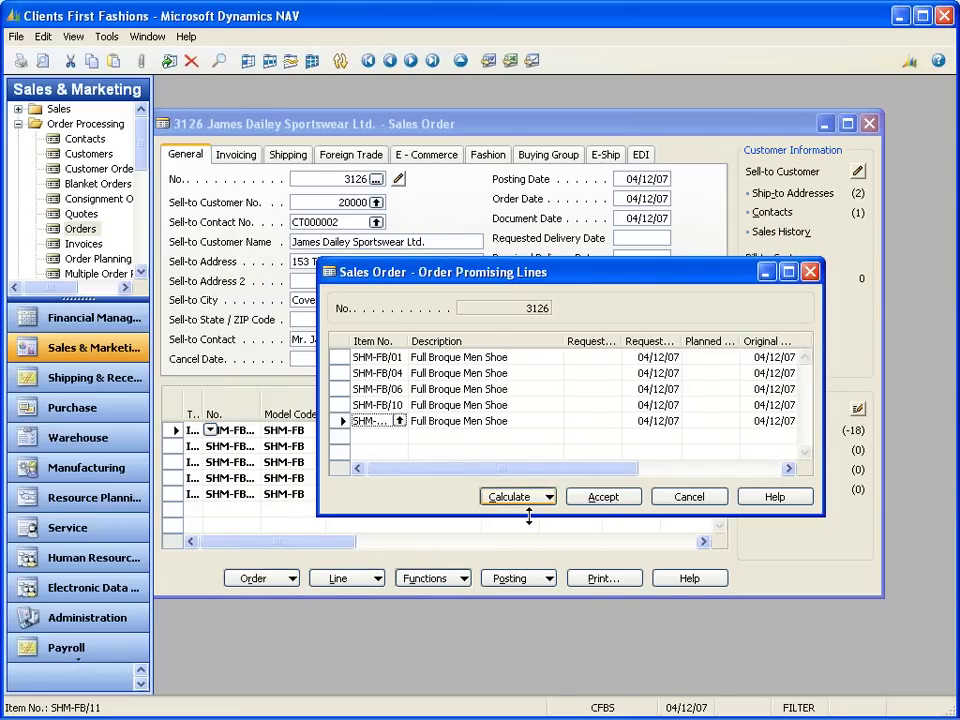
pyautogui.click(526, 502)
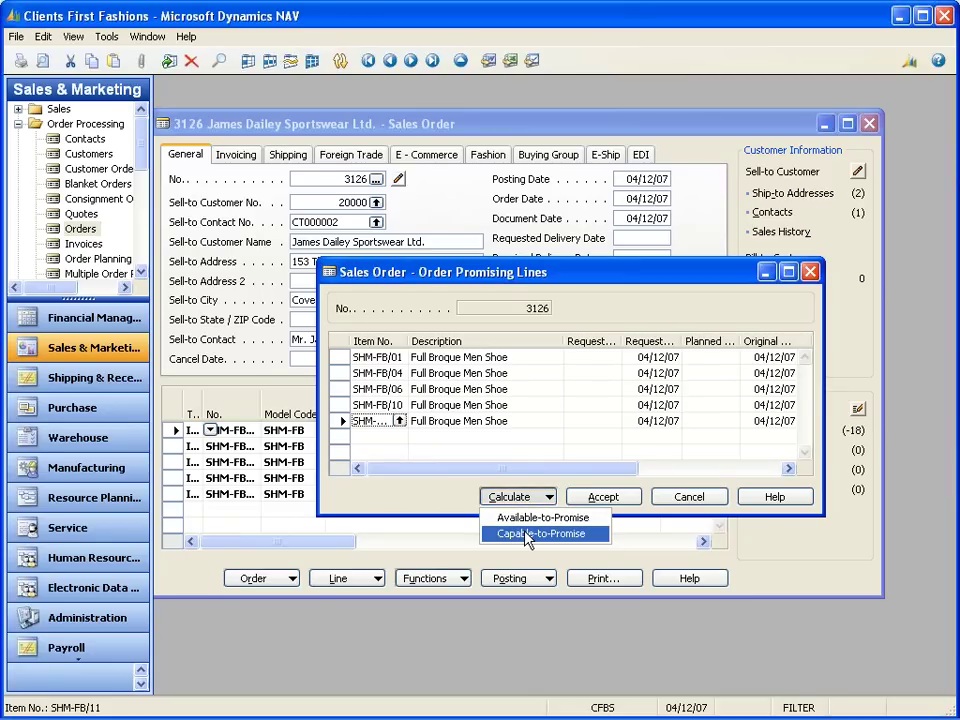
pyautogui.click(529, 536)
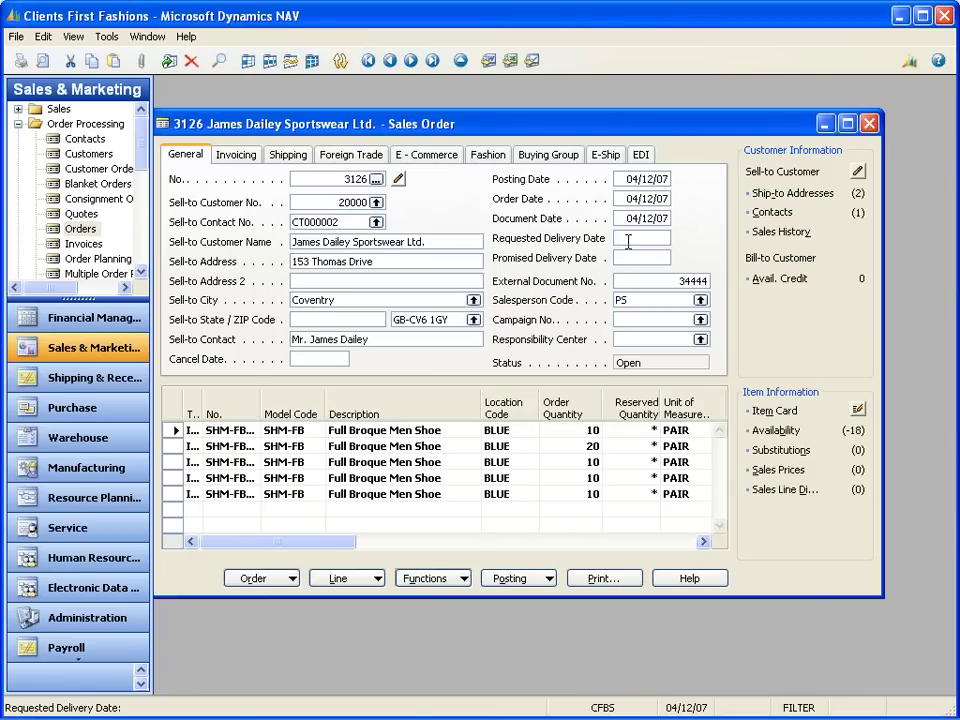
# - Set the order's requested delivery date to 05/18/07 and apply it to the order lines
pyautogui.write('051807')
pyautogui.press('Tab')
pyautogui.click(430, 428)
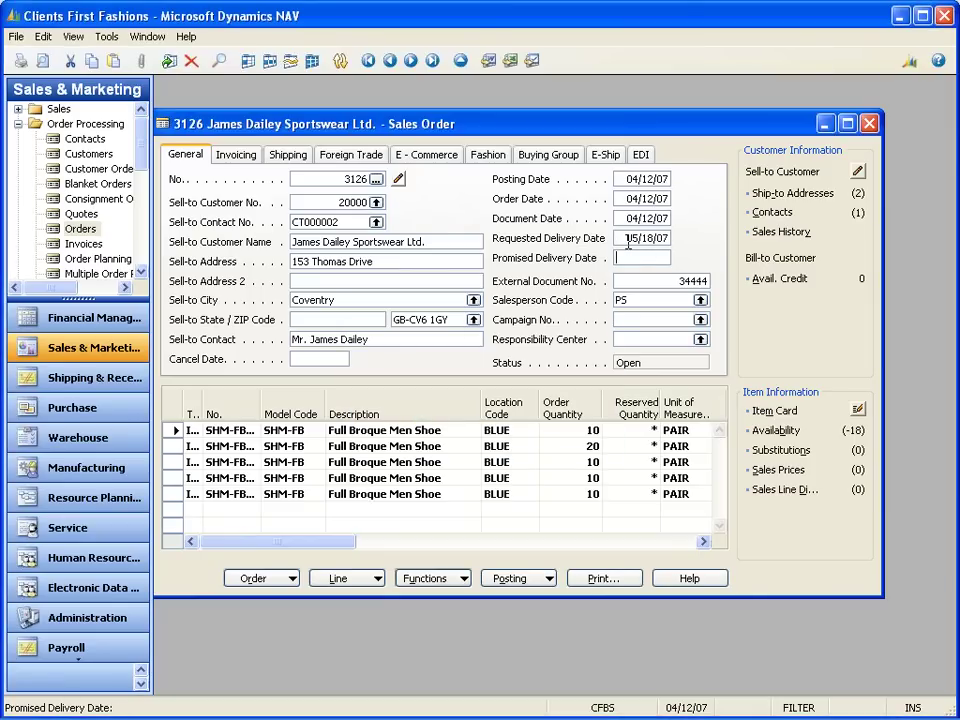
# - Run the Capable-to-Promise calculation on the order promising lines, check the planned delivery dates, and close them without accepting
pyautogui.click(258, 576)
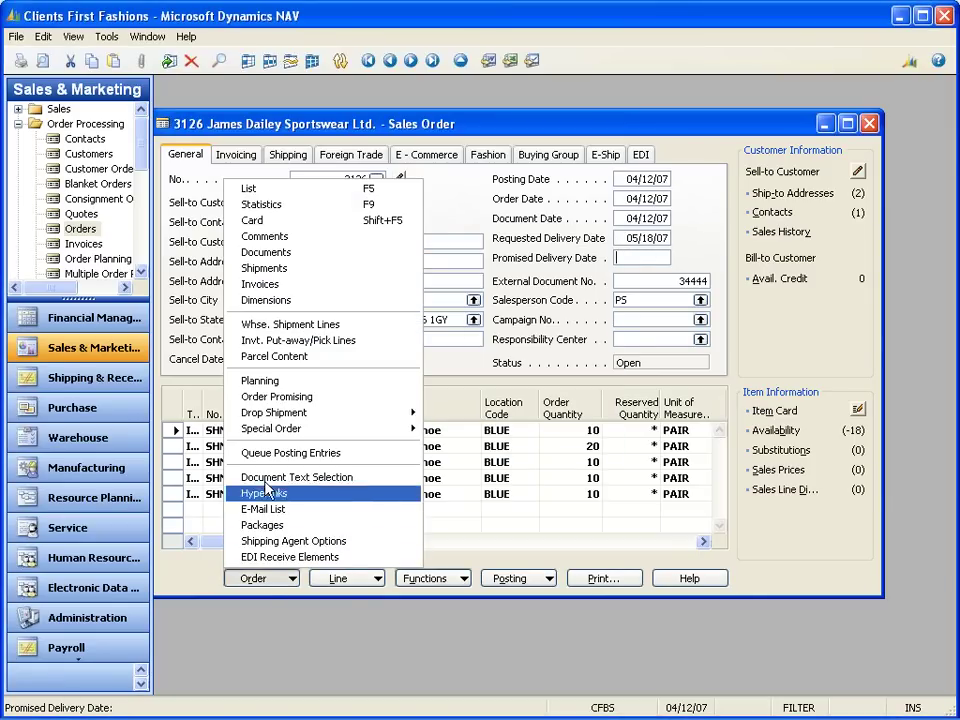
pyautogui.click(272, 396)
pyautogui.click(512, 496)
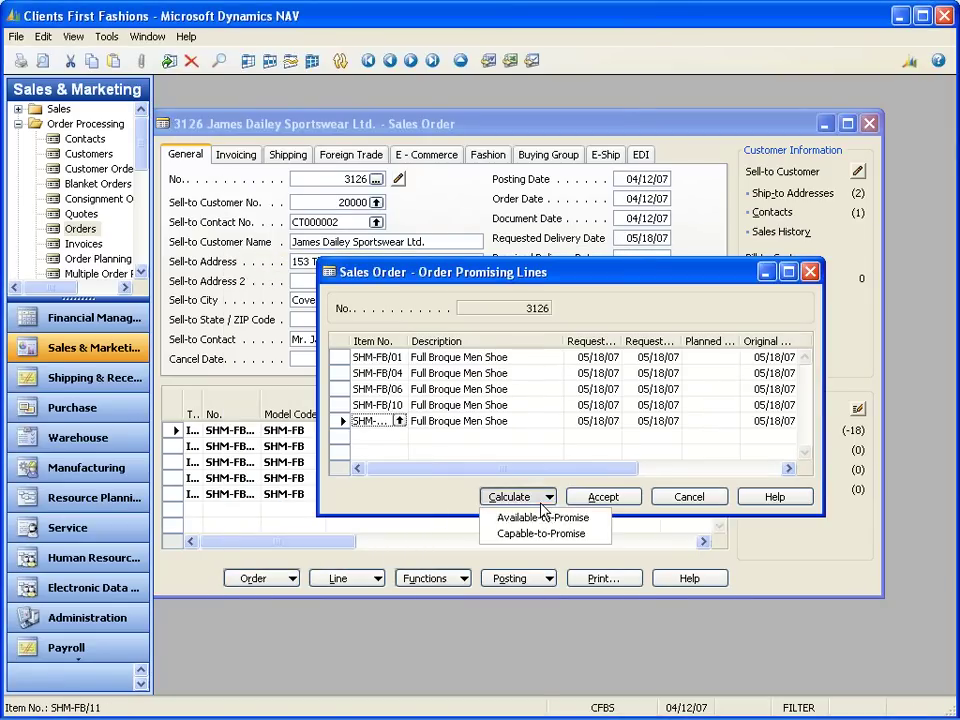
pyautogui.click(541, 534)
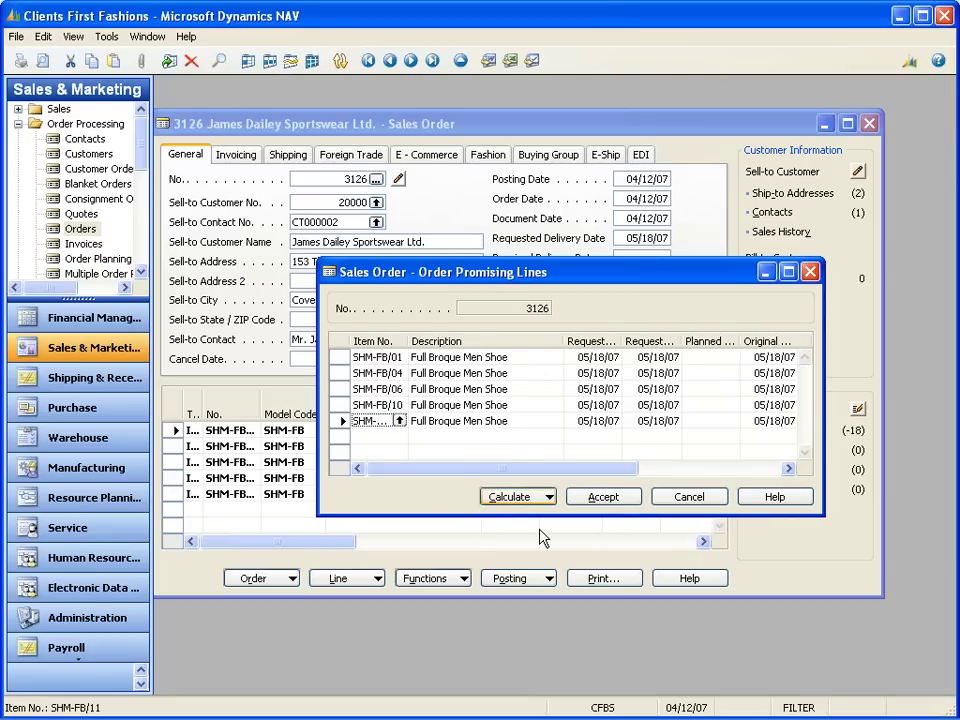
pyautogui.click(479, 424)
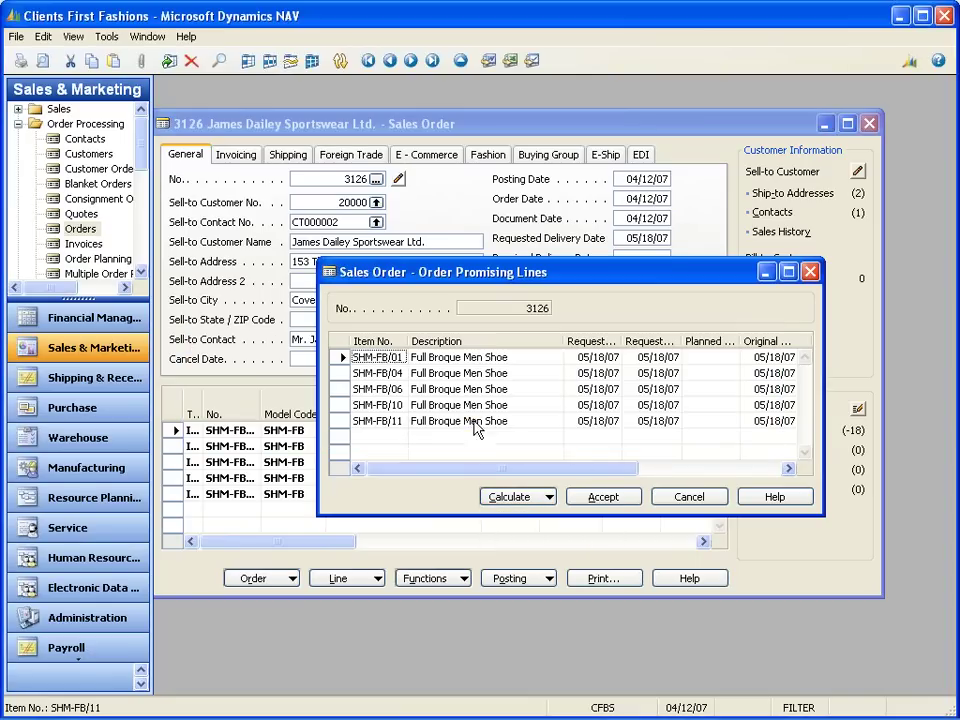
pyautogui.moveTo(574, 470); pyautogui.dragTo(549, 469)
pyautogui.click(810, 272)
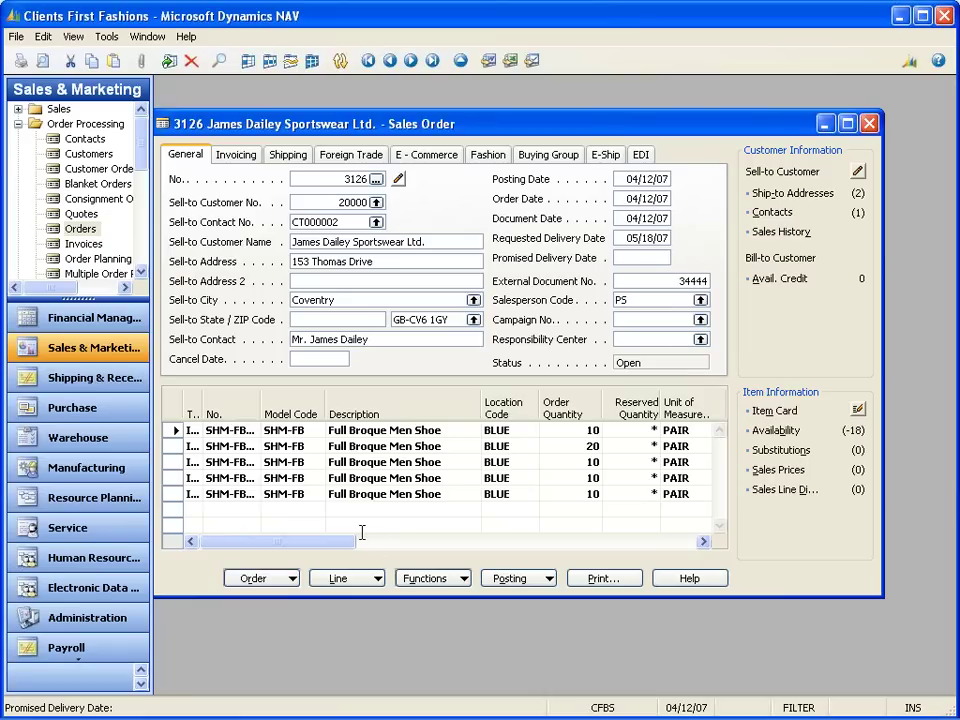
# - Create a new sales order for The Cannon Fashion Stores PLC by entering its customer number
pyautogui.click(264, 582)
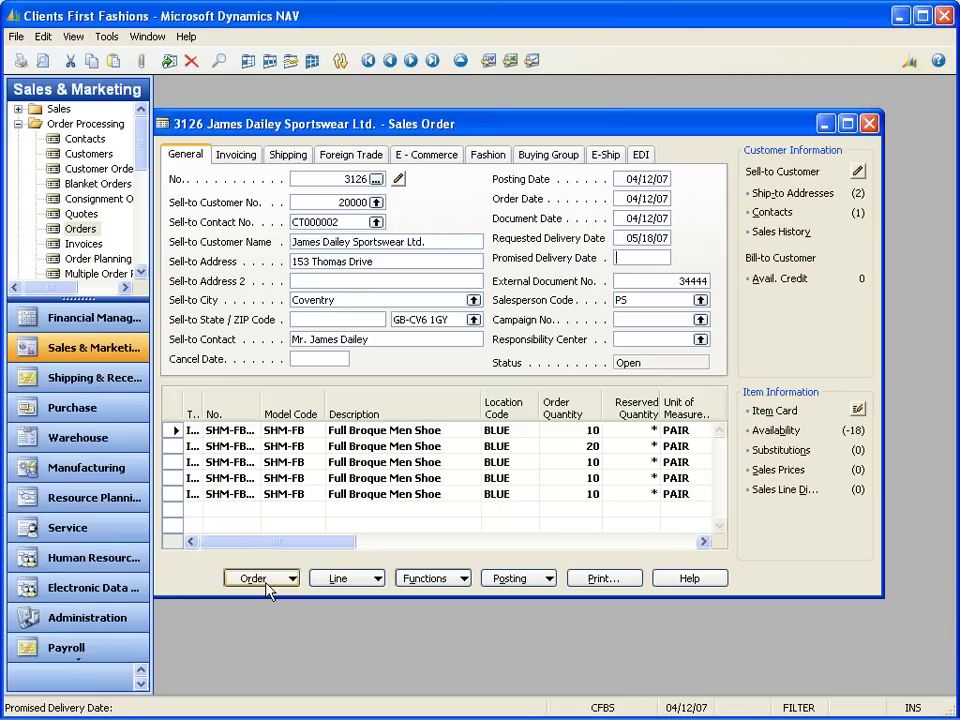
pyautogui.click(311, 339)
pyautogui.press('F3')
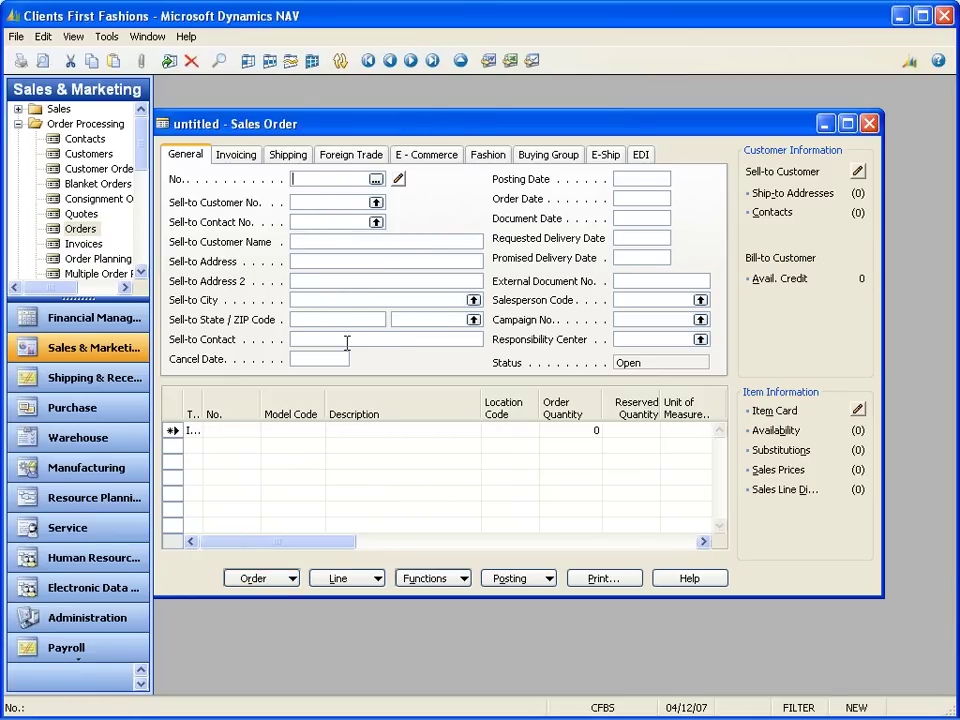
pyautogui.press('Return')
pyautogui.write('10000')
pyautogui.press('Return')
pyautogui.press('Down')
pyautogui.press('Down')
pyautogui.press('Return')
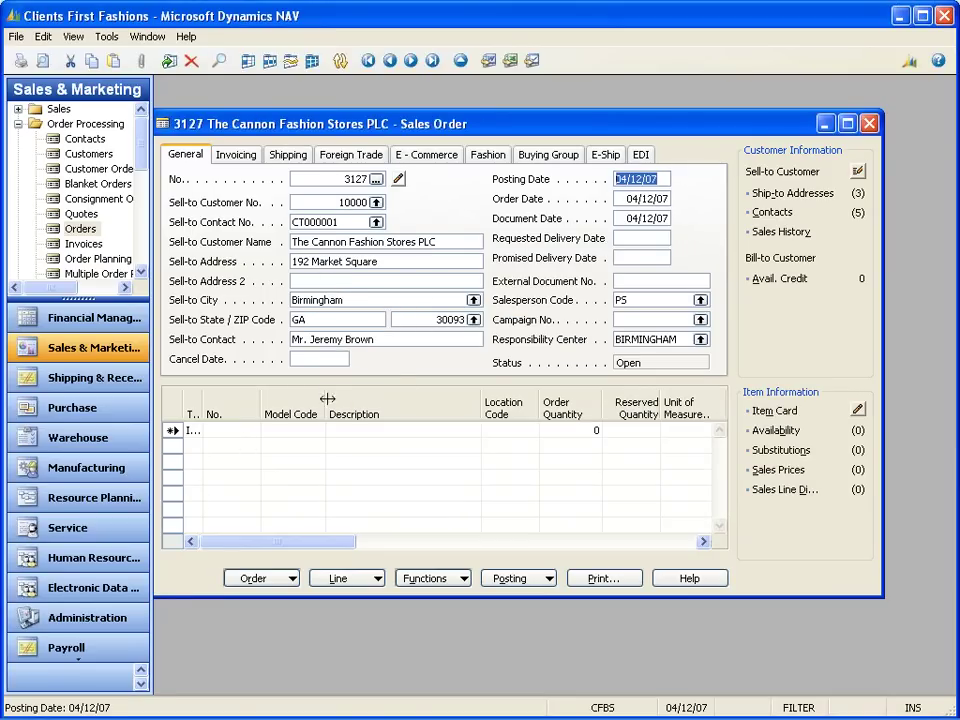
# - Enter 4555 as the external document number of the new sales order
pyautogui.click(646, 280)
pyautogui.write('4555')
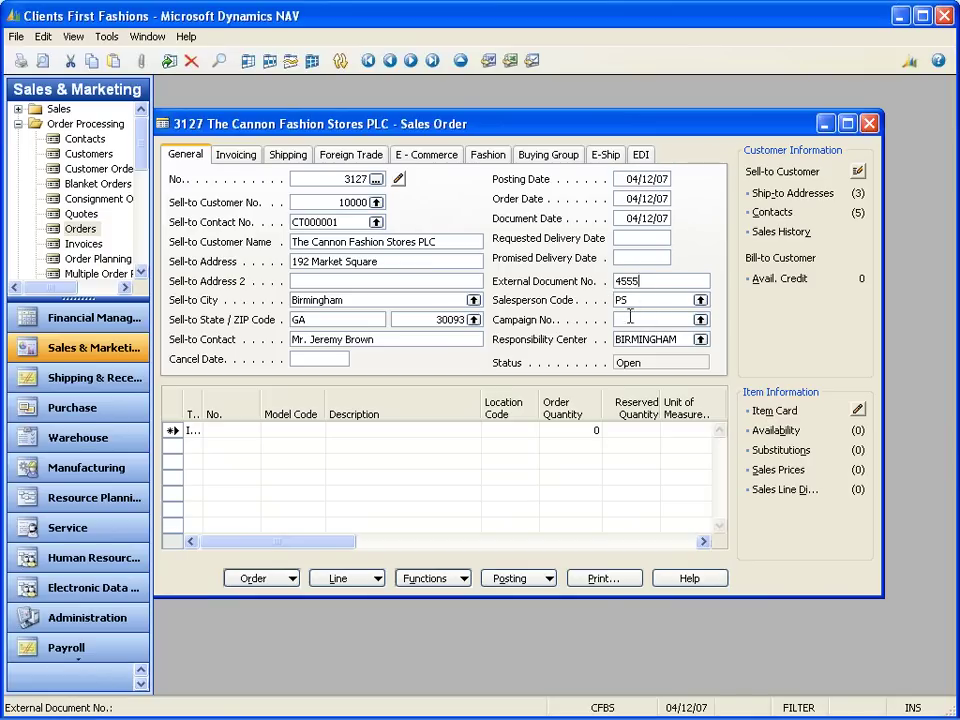
pyautogui.click(630, 316)
# - Start entering the item number on the first line of the new sales order
pyautogui.click(220, 431)
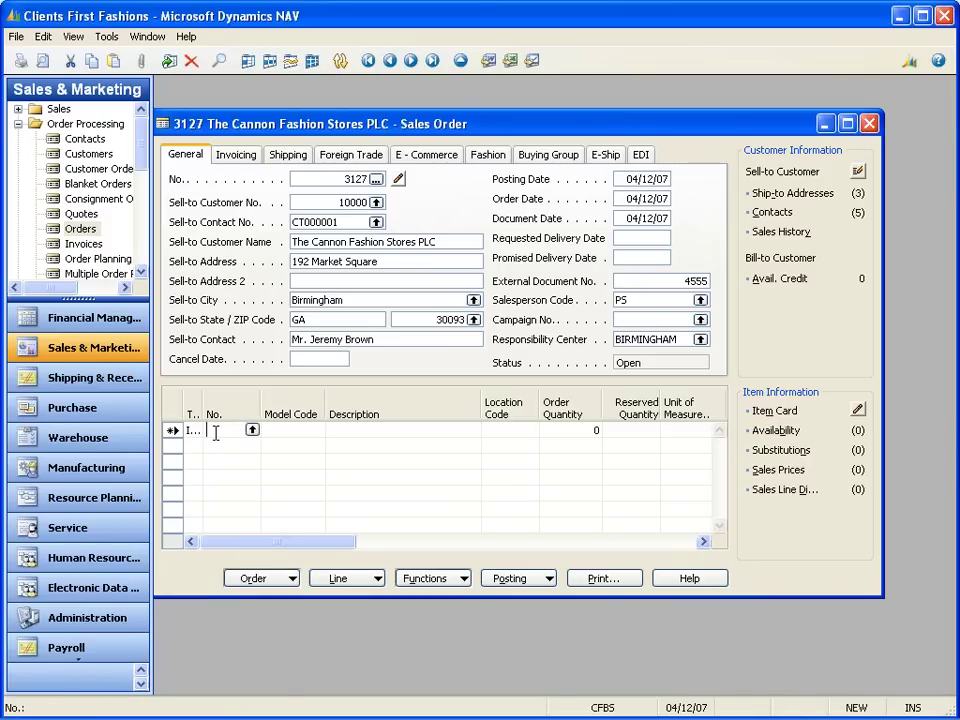
# - Add item JL-H042 to the first sales order line and open its color and size matrix
pyautogui.write('JI-T')
pyautogui.write('042')
pyautogui.press('Tab')
pyautogui.press('Tab')
pyautogui.press('Tab')
pyautogui.press('Tab')
pyautogui.hotkey('shift', 'Tab')
pyautogui.hotkey('shift', 'Tab')
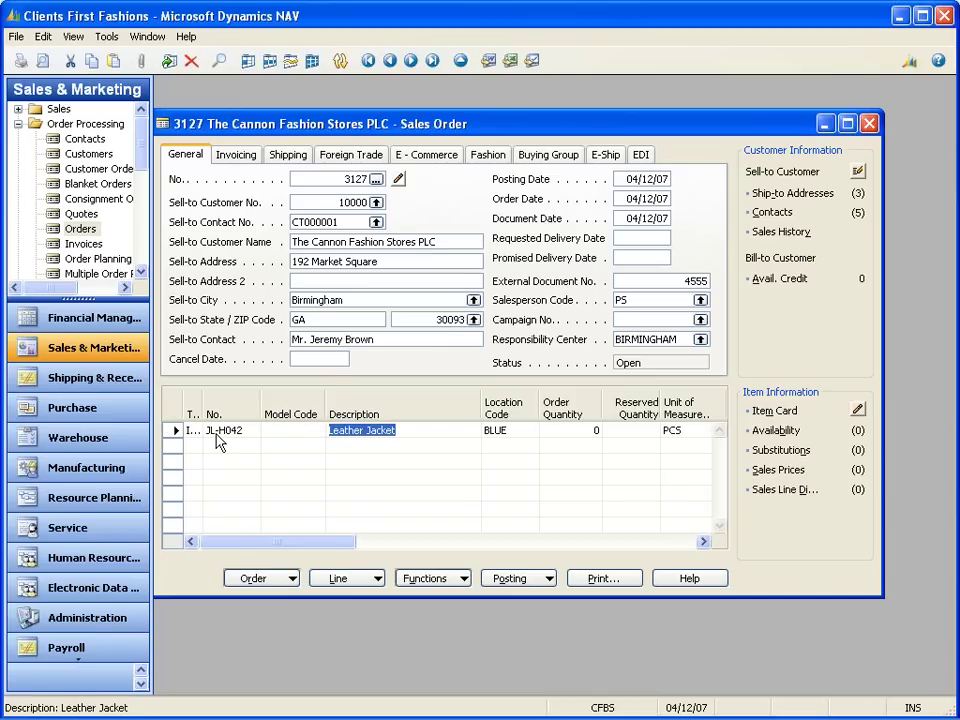
pyautogui.press('F6')
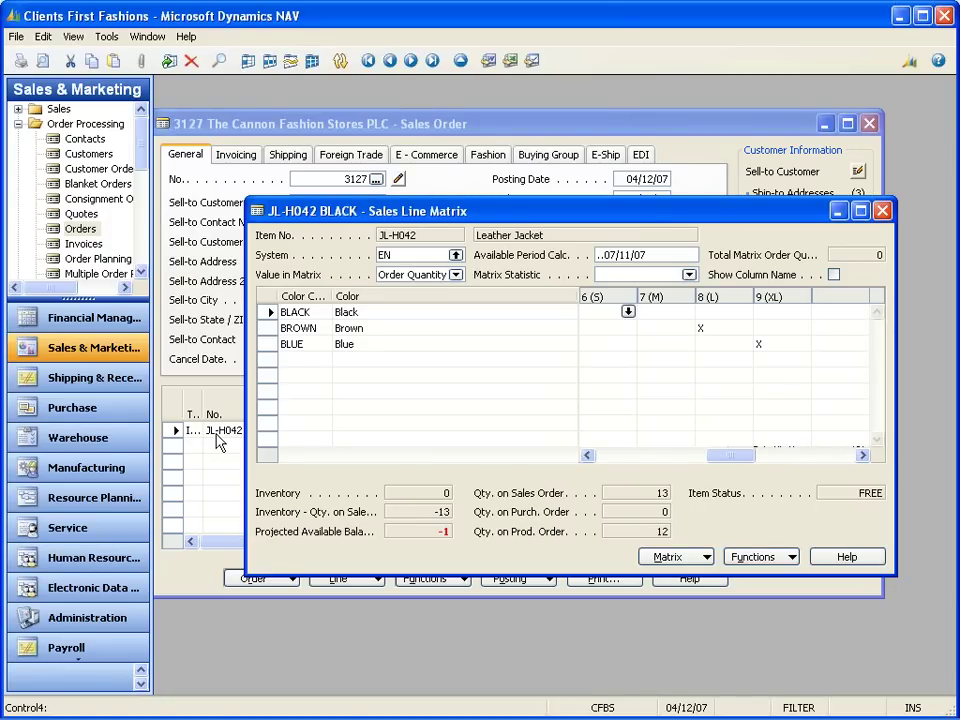
# - Check the item status of the Brown L and Blue XL variants marked X in the matrix
pyautogui.press('Down')
pyautogui.press('Tab')
pyautogui.press('Tab')
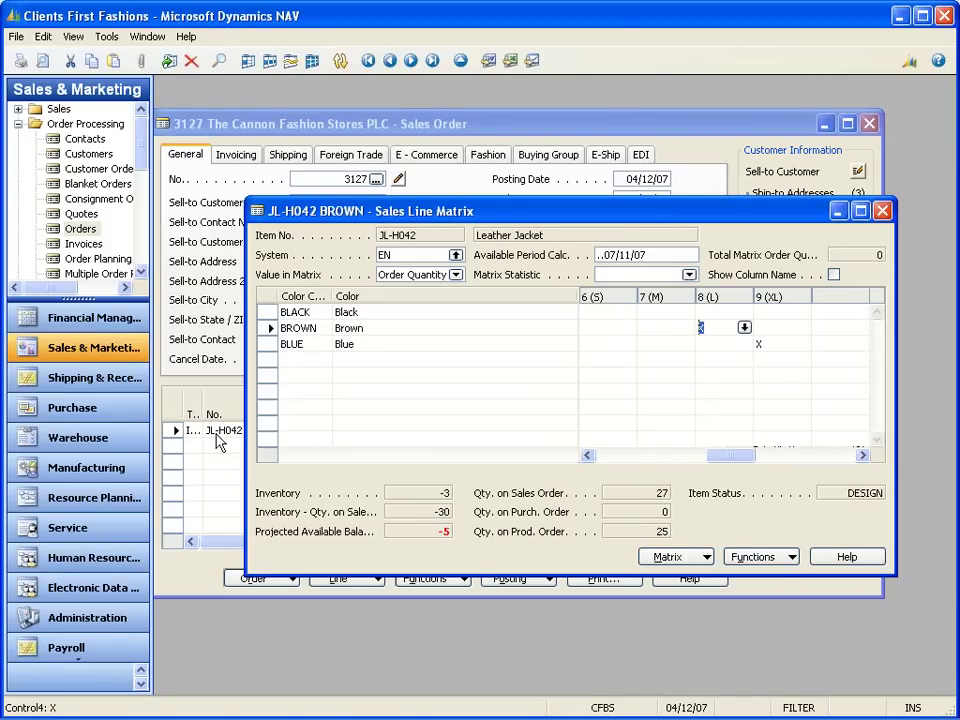
pyautogui.press('Down')
pyautogui.press('Up')
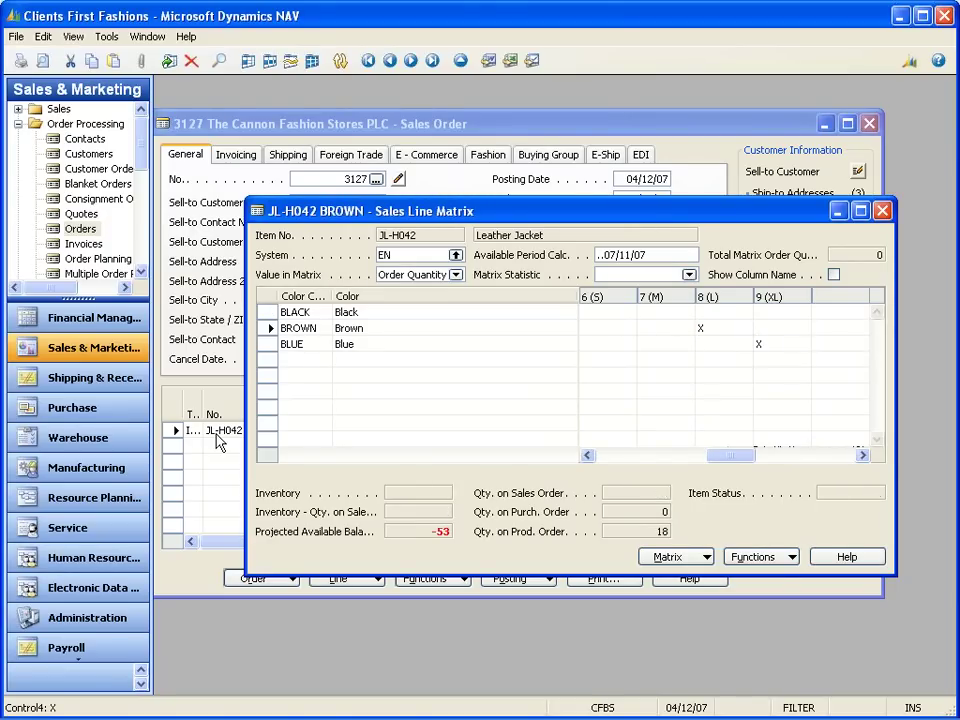
pyautogui.press('Down')
pyautogui.press('Tab')
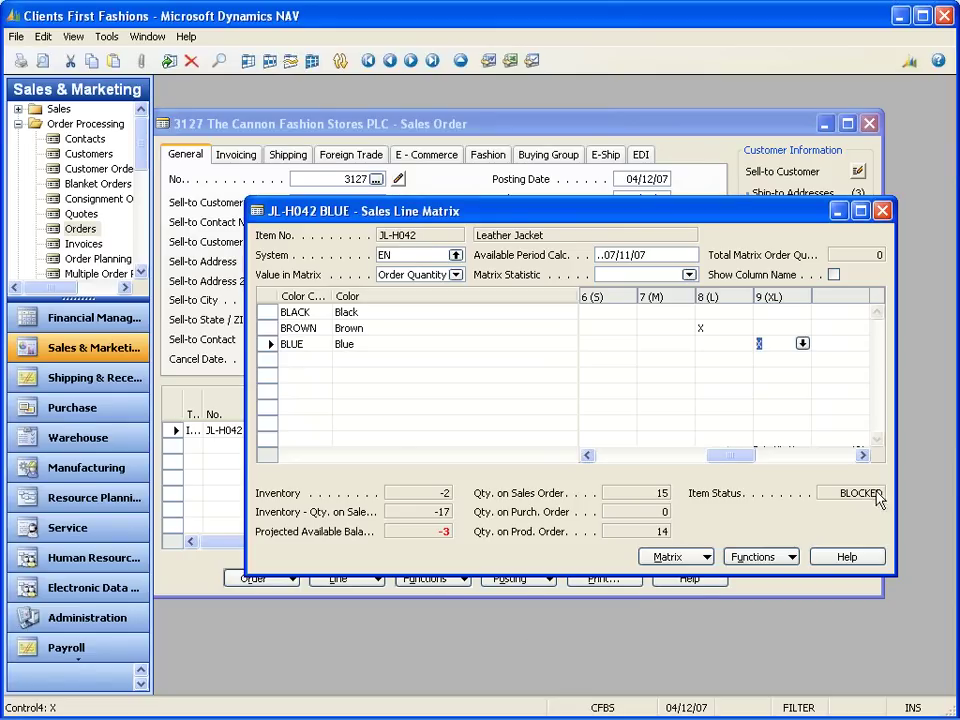
pyautogui.click(735, 327)
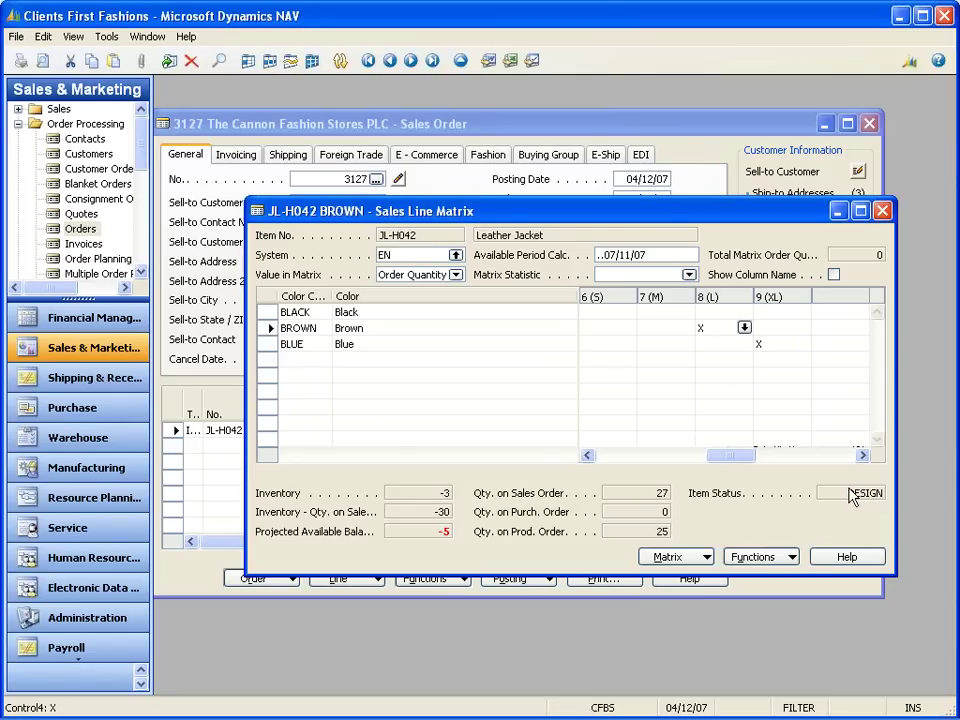
# - Enter order quantities of 2 for Black size S and 3 for Blue size S in the matrix
pyautogui.press('Up')
pyautogui.press('Left')
pyautogui.press('Left')
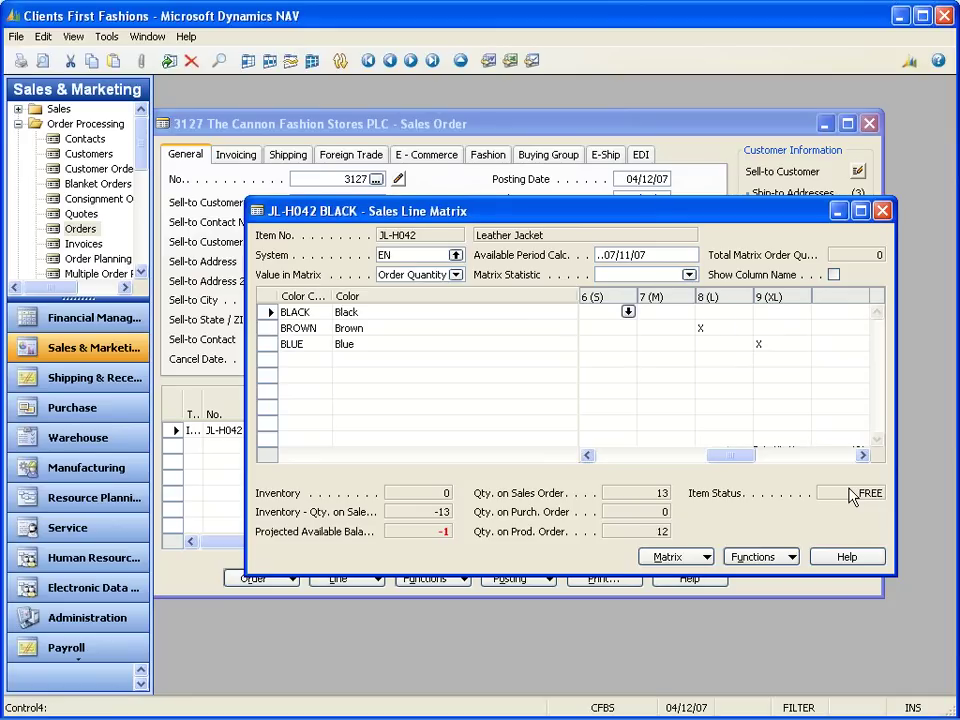
pyautogui.write('2')
pyautogui.press('Tab')
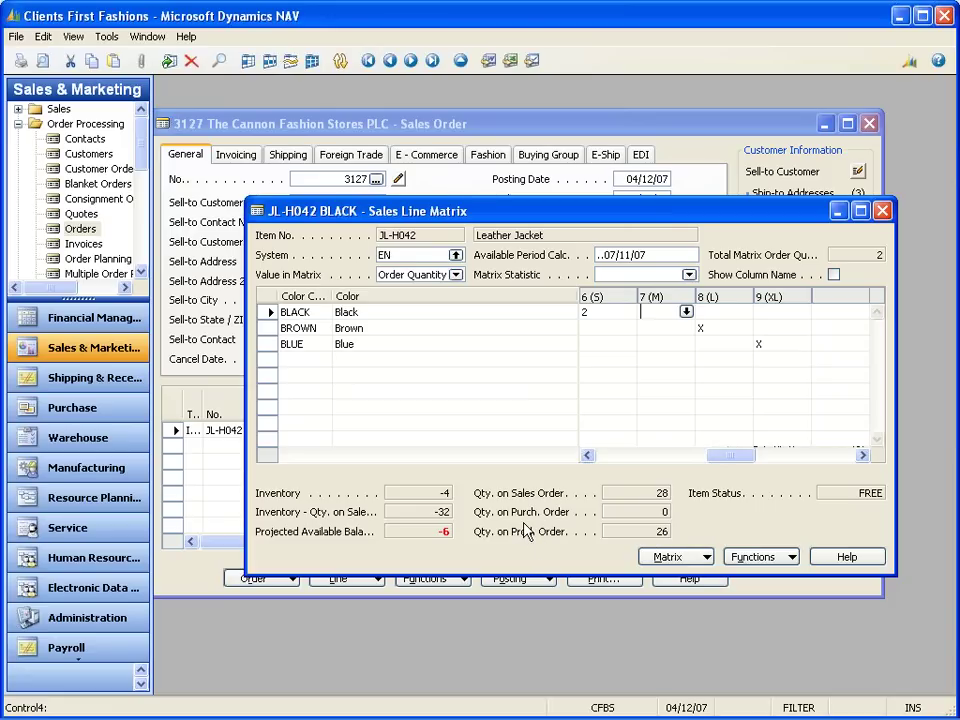
pyautogui.press('Down')
pyautogui.press('Down')
pyautogui.hotkey('shift', 'Tab')
pyautogui.write('3')
pyautogui.press('Tab')
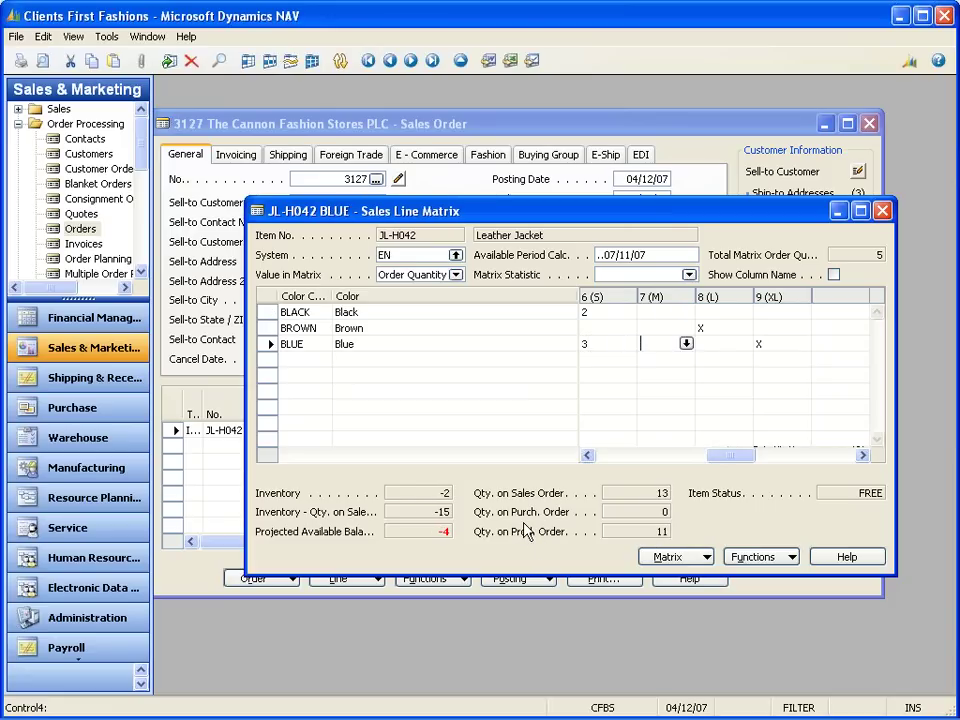
# - Enter an order quantity of 1 for Black size XL and return to the sales order
pyautogui.press('Up')
pyautogui.press('Tab')
pyautogui.press('Up')
pyautogui.press('Tab')
pyautogui.write('1')
pyautogui.press('Down')
pyautogui.press('Up')
pyautogui.hotkey('shift', 'Tab')
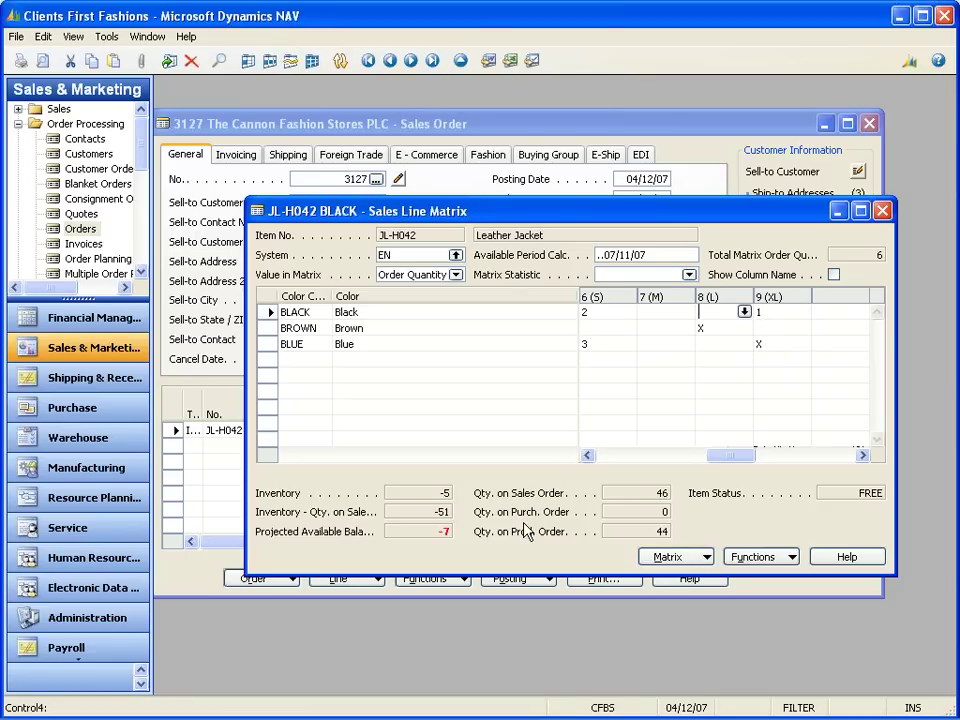
pyautogui.press('Escape')
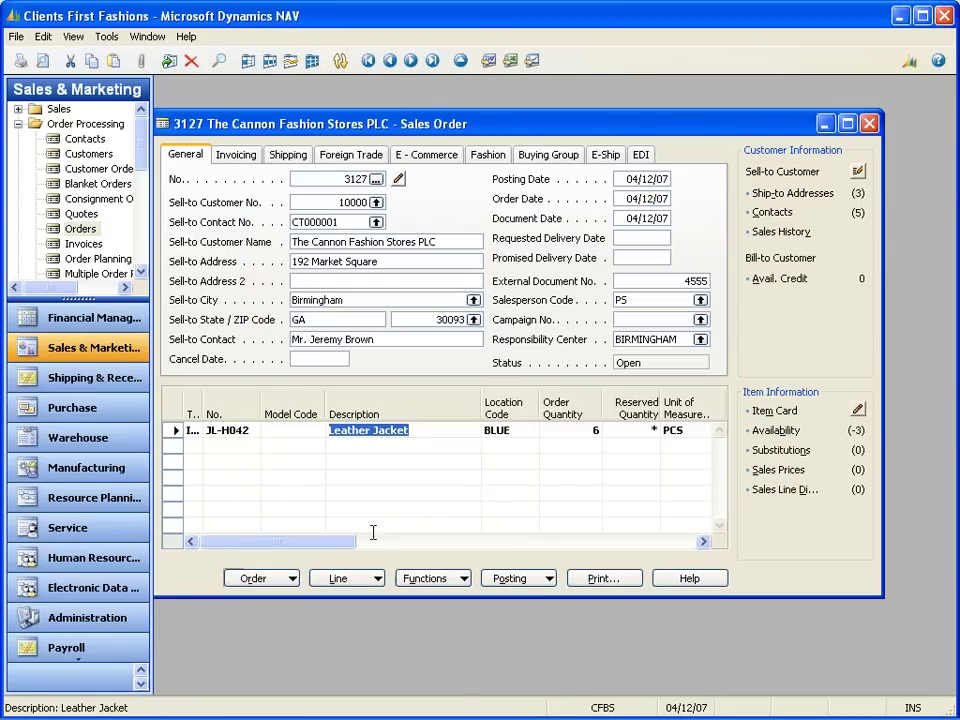
# - Release the sales order and review its order statistics
pyautogui.moveTo(329, 547); pyautogui.dragTo(446, 545)
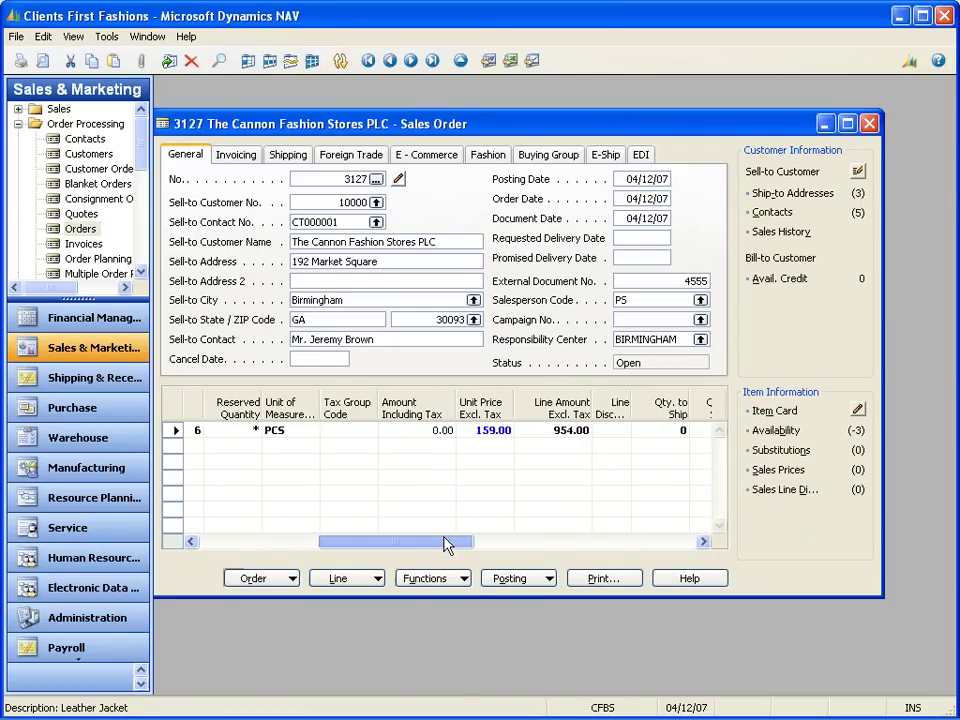
pyautogui.click(456, 579)
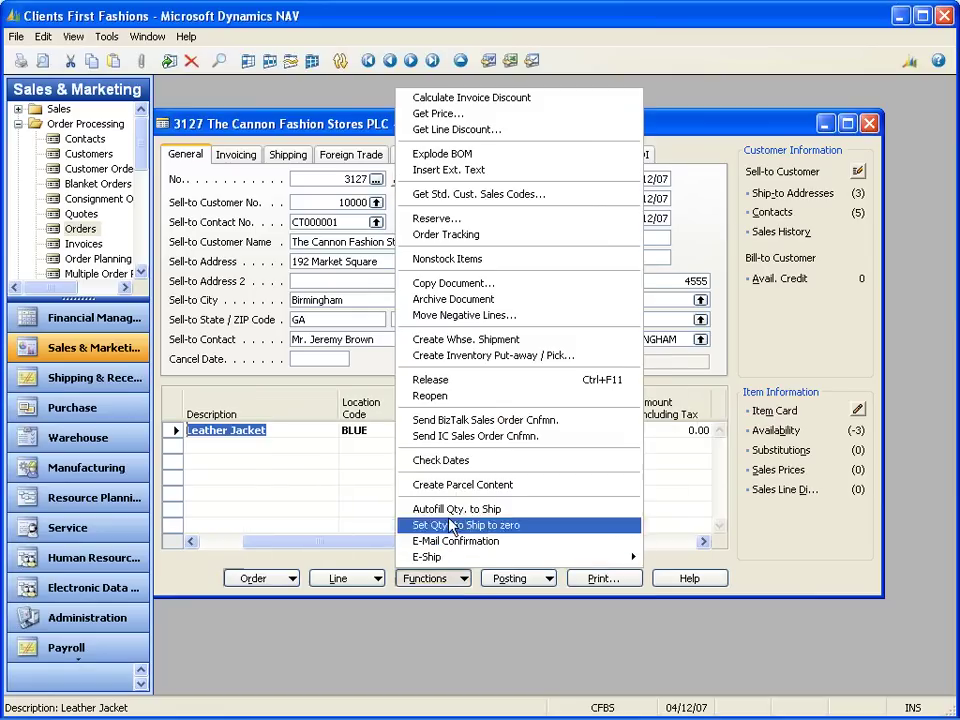
pyautogui.click(444, 381)
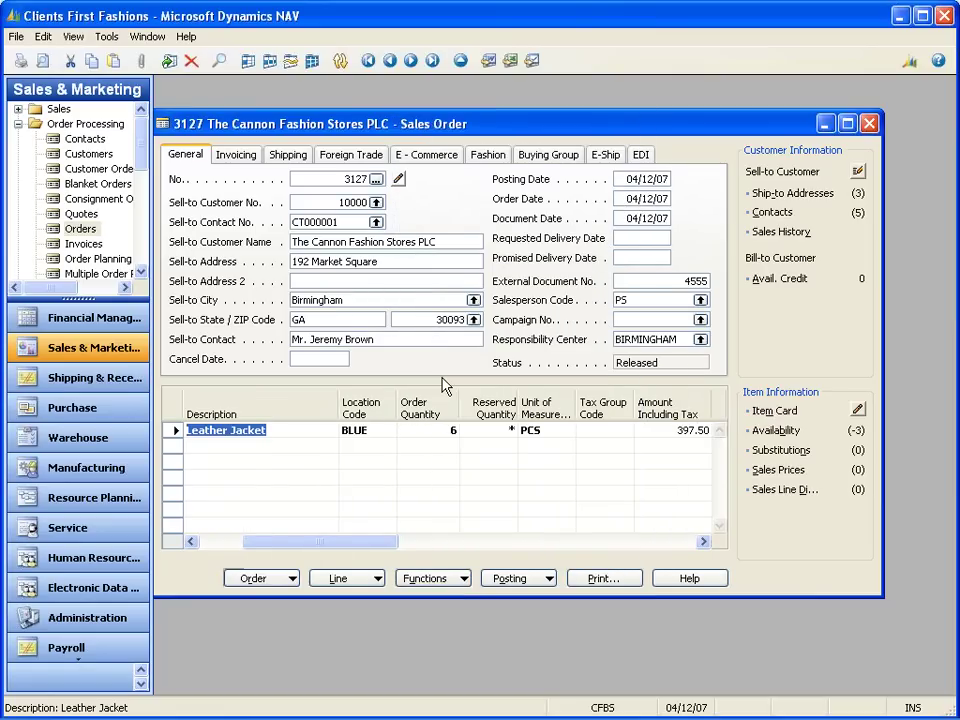
pyautogui.press('F9')
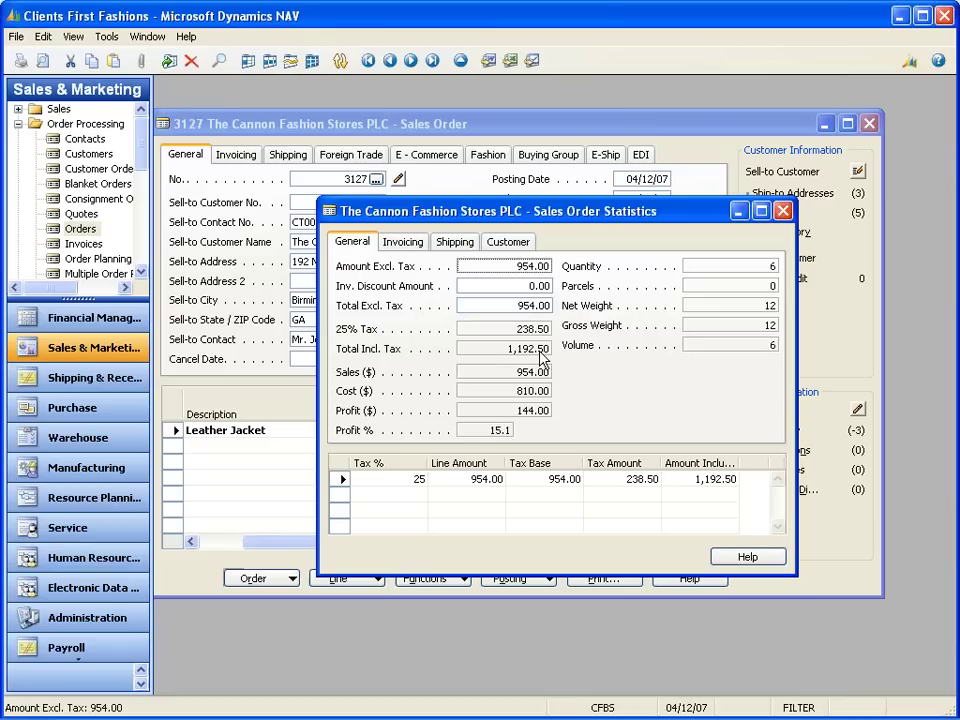
pyautogui.press('Escape')
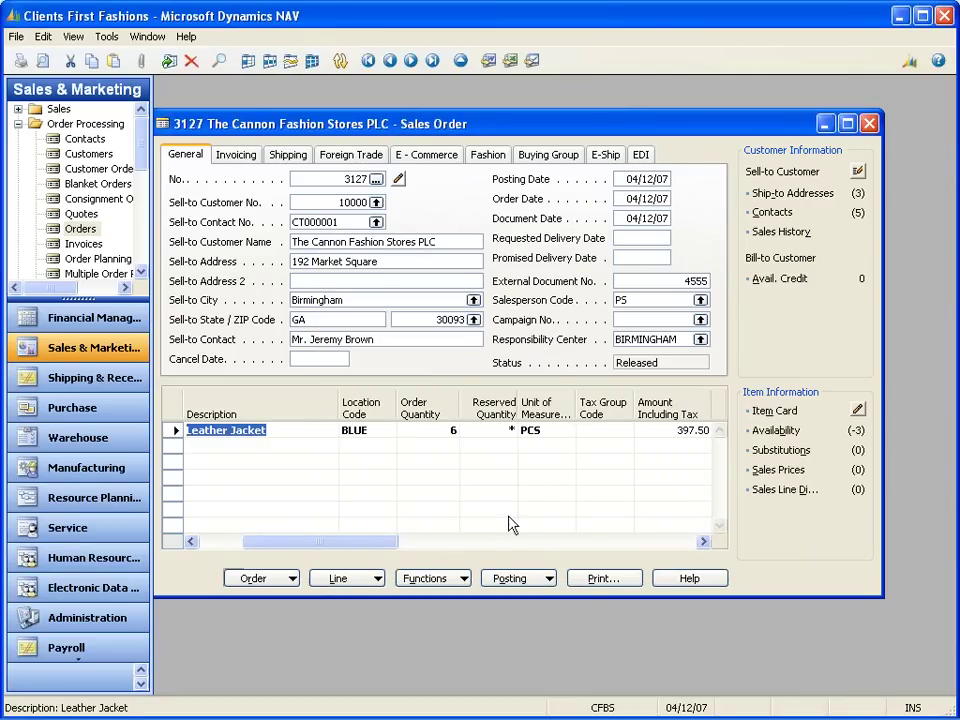
# - Open the E-Ship Rate Shop chart for the order and choose UPS from the shipping agents on the GROUND line
pyautogui.click(439, 577)
pyautogui.moveTo(447, 563)
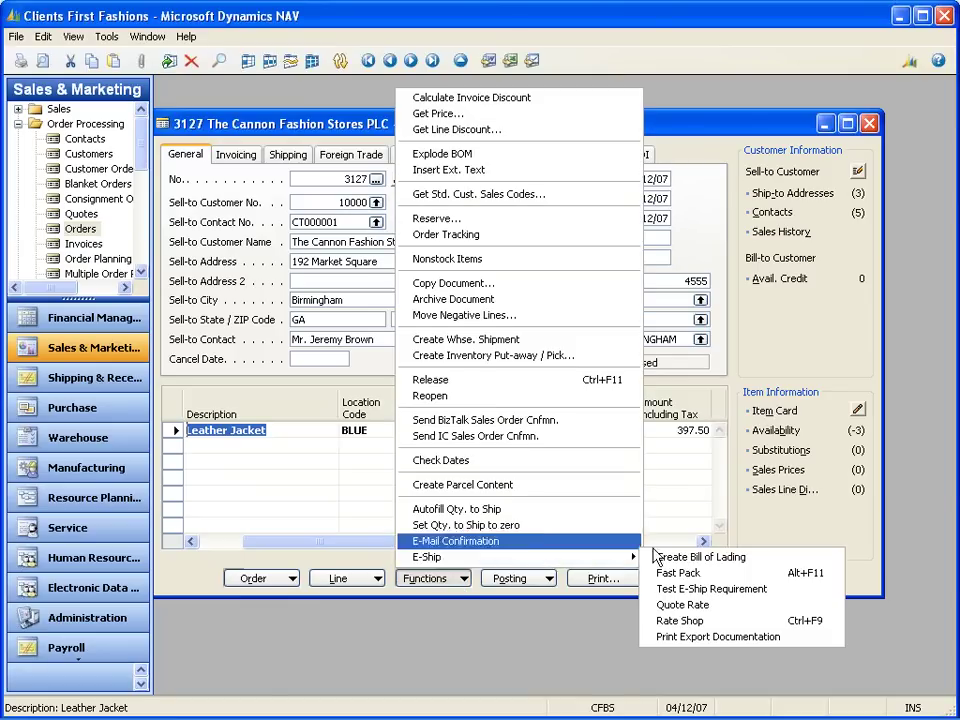
pyautogui.click(722, 619)
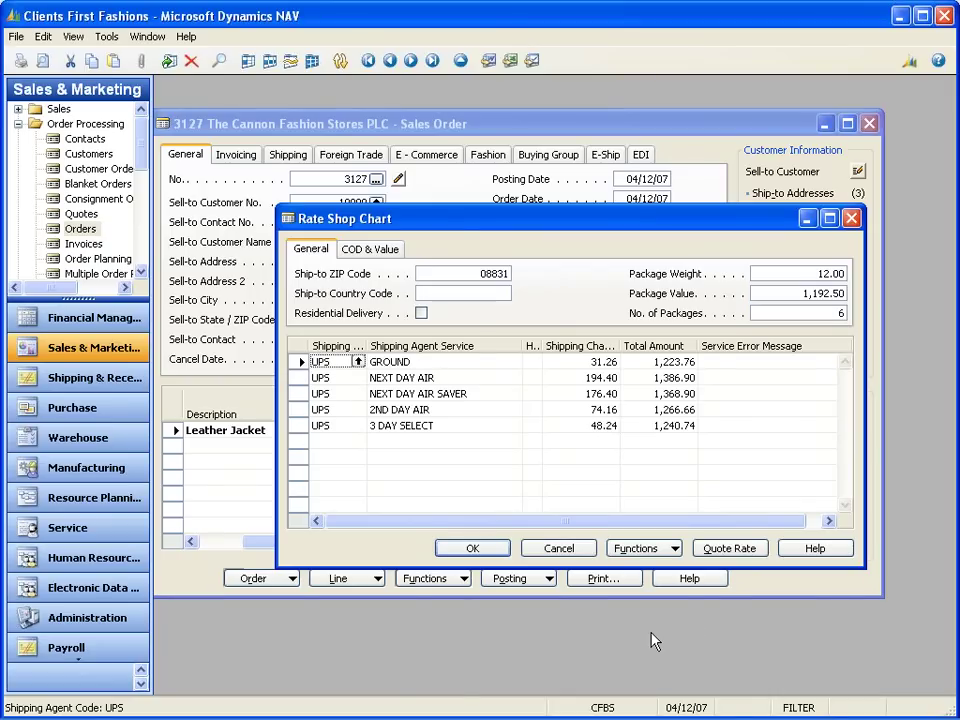
pyautogui.click(358, 363)
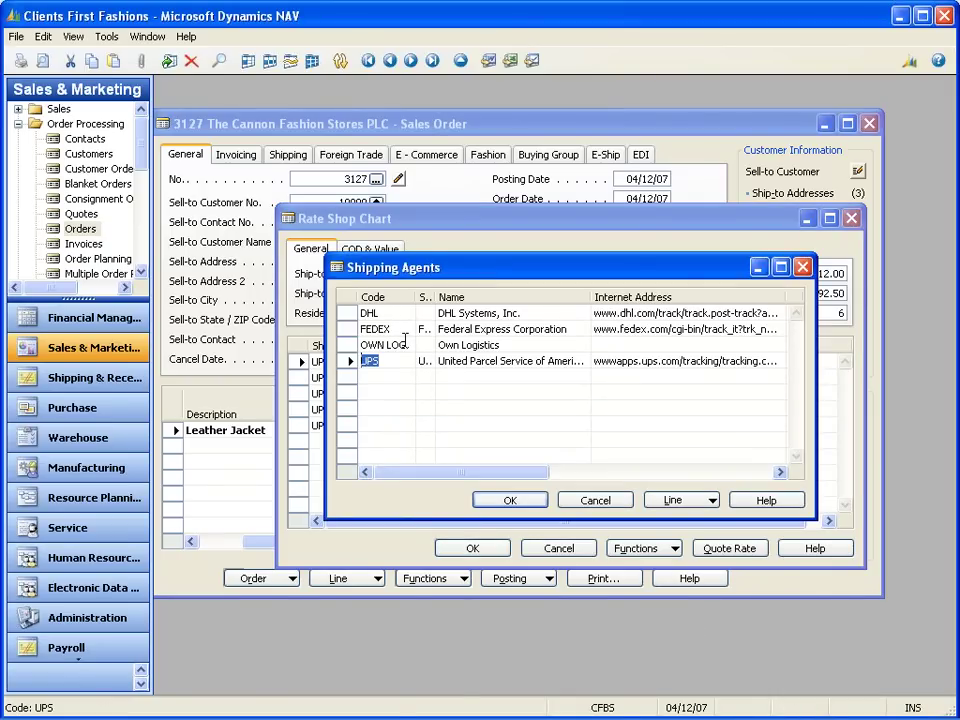
pyautogui.doubleClick(488, 357)
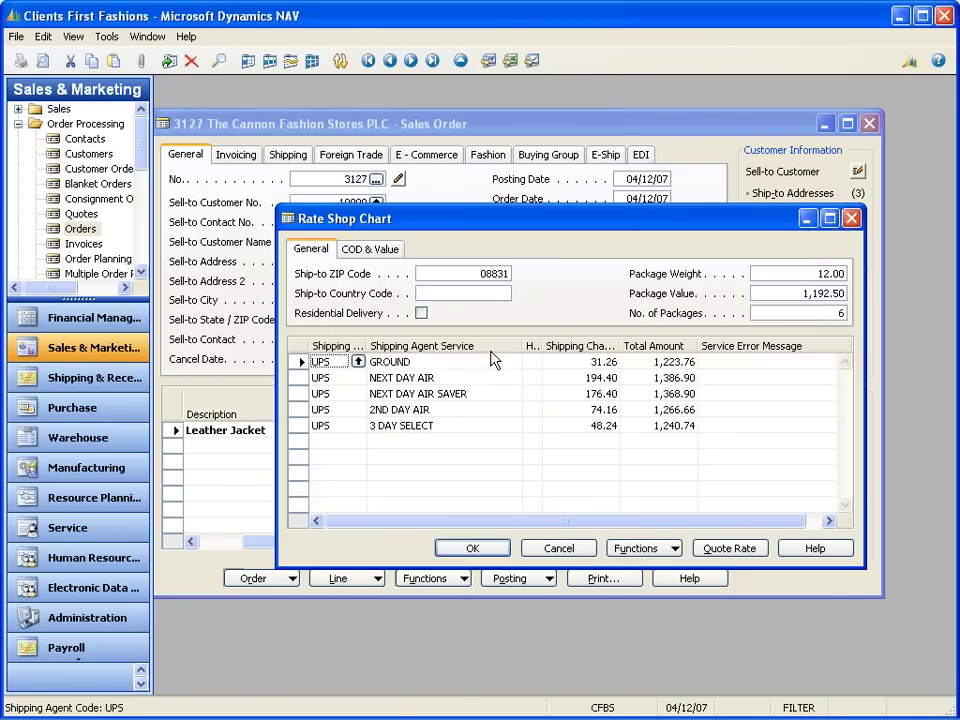
# - Compare the shipping charges of the UPS services listed in the rate chart
pyautogui.press('Tab')
pyautogui.press('Tab')
pyautogui.press('Down')
pyautogui.press('Down')
pyautogui.press('Down')
pyautogui.press('Down')
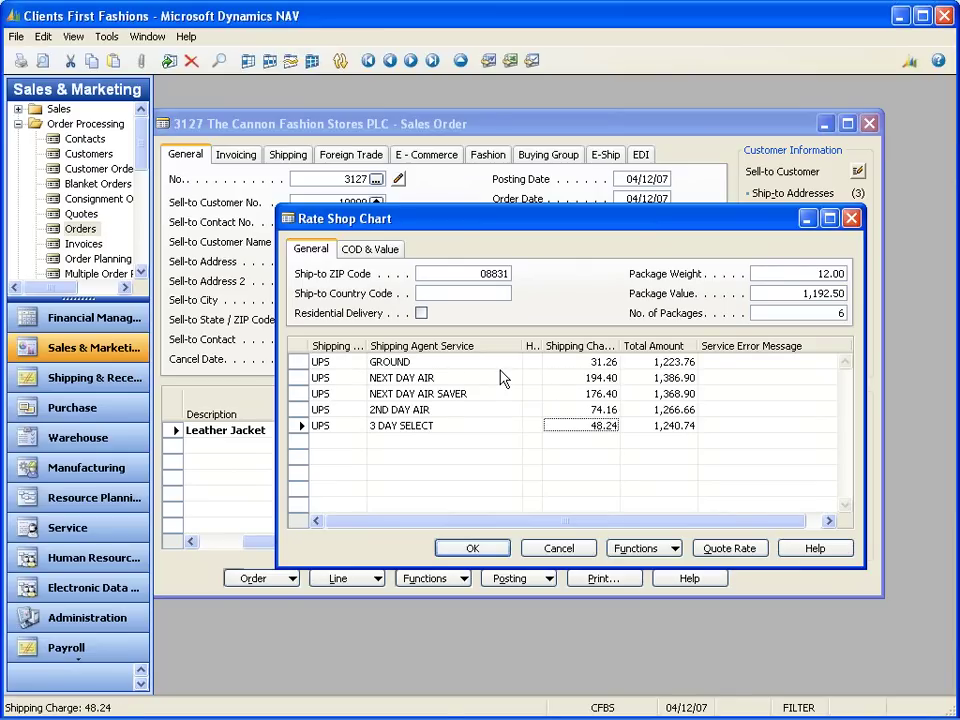
pyautogui.press('Up')
pyautogui.press('Up')
pyautogui.press('Up')
pyautogui.press('Up')
pyautogui.press('Down')
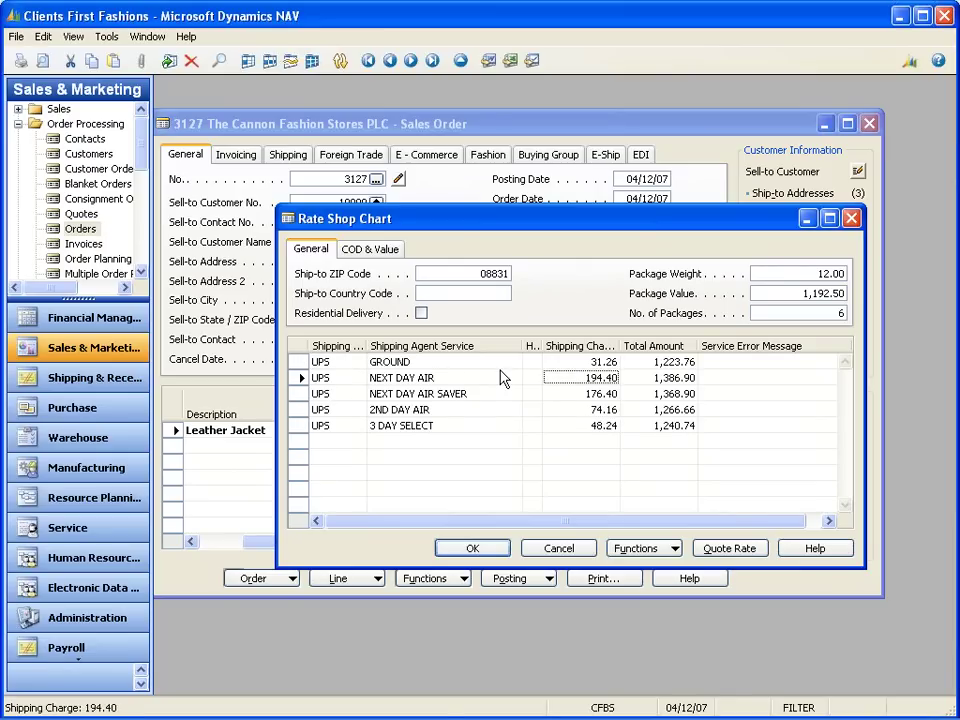
pyautogui.press('Down')
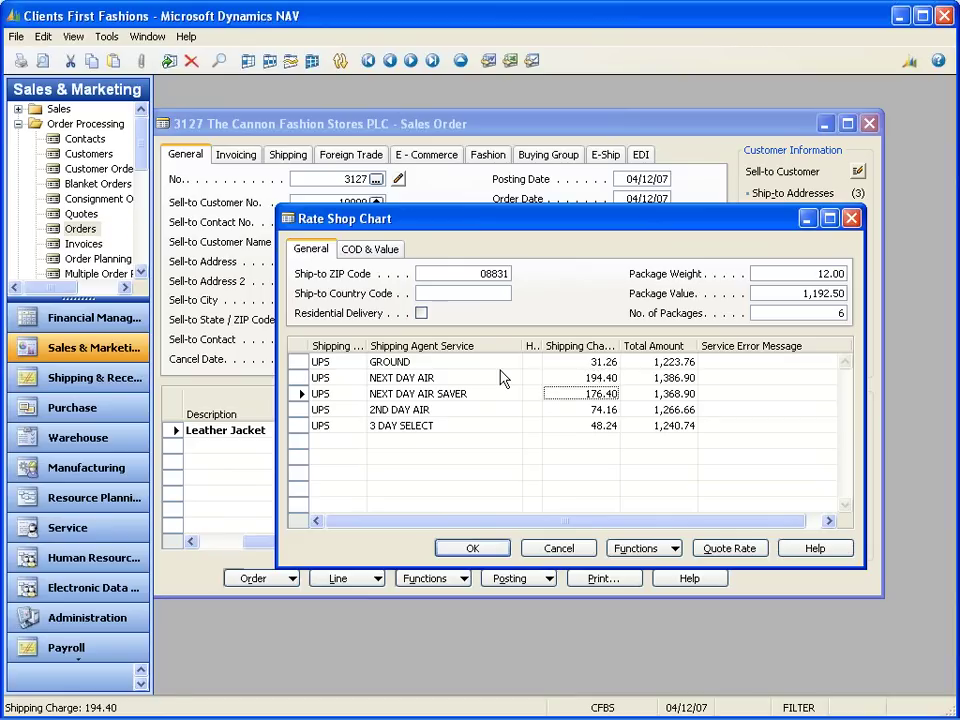
pyautogui.press('Up')
pyautogui.press('Up')
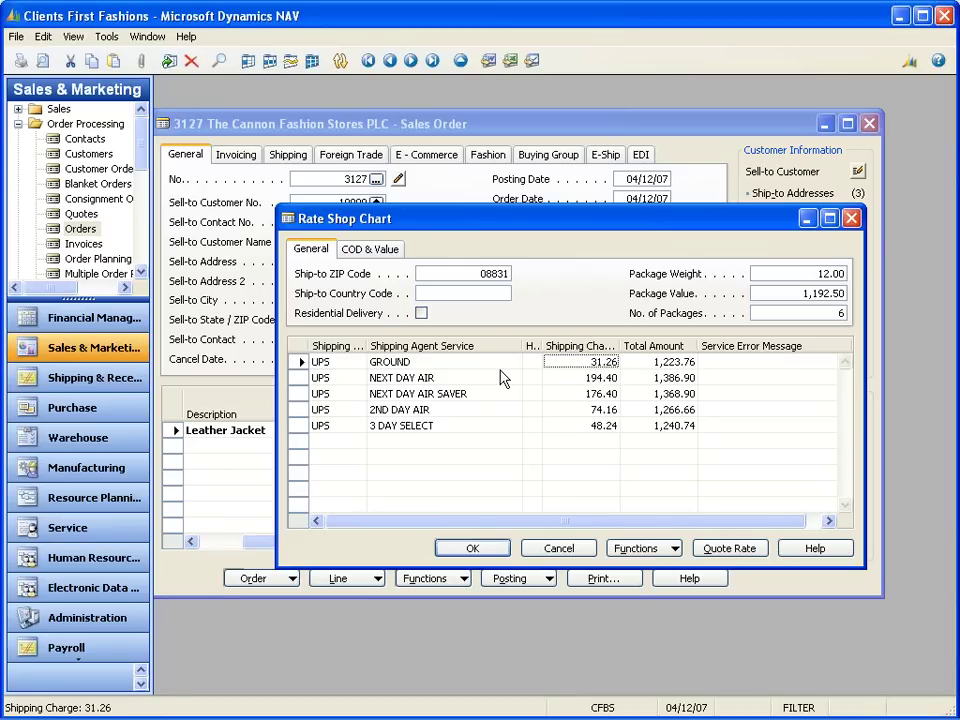
# - Set the number of packages to 1 and recalculate the shipping rates
pyautogui.click(805, 313)
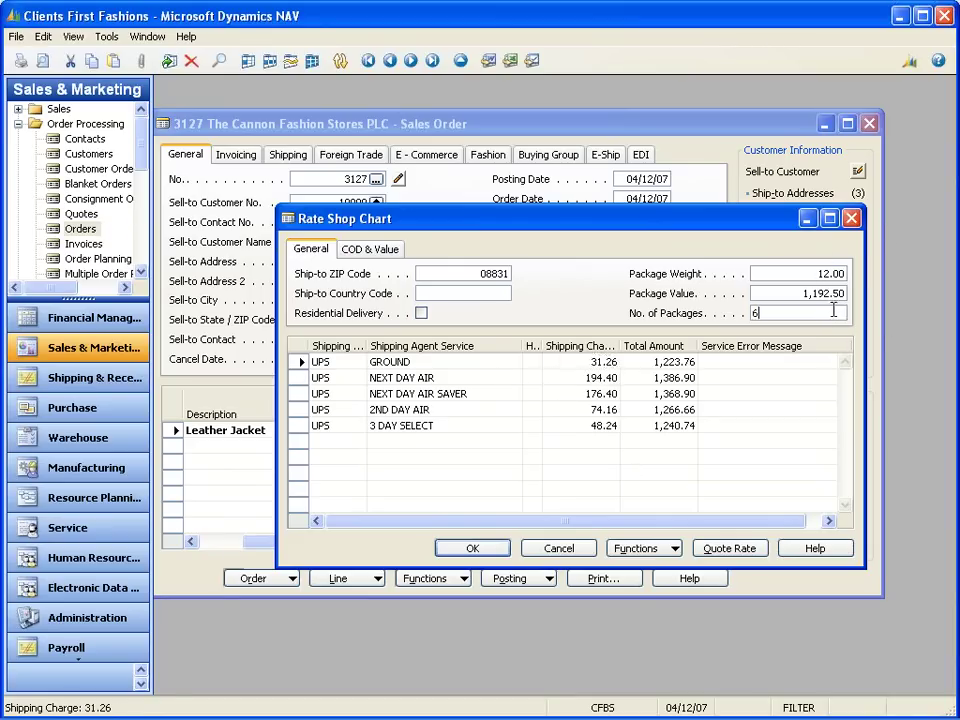
pyautogui.write('1')
pyautogui.press('Tab')
pyautogui.press('Tab')
pyautogui.press('Tab')
pyautogui.press('Tab')
pyautogui.press('Tab')
pyautogui.press('Tab')
pyautogui.press('Tab')
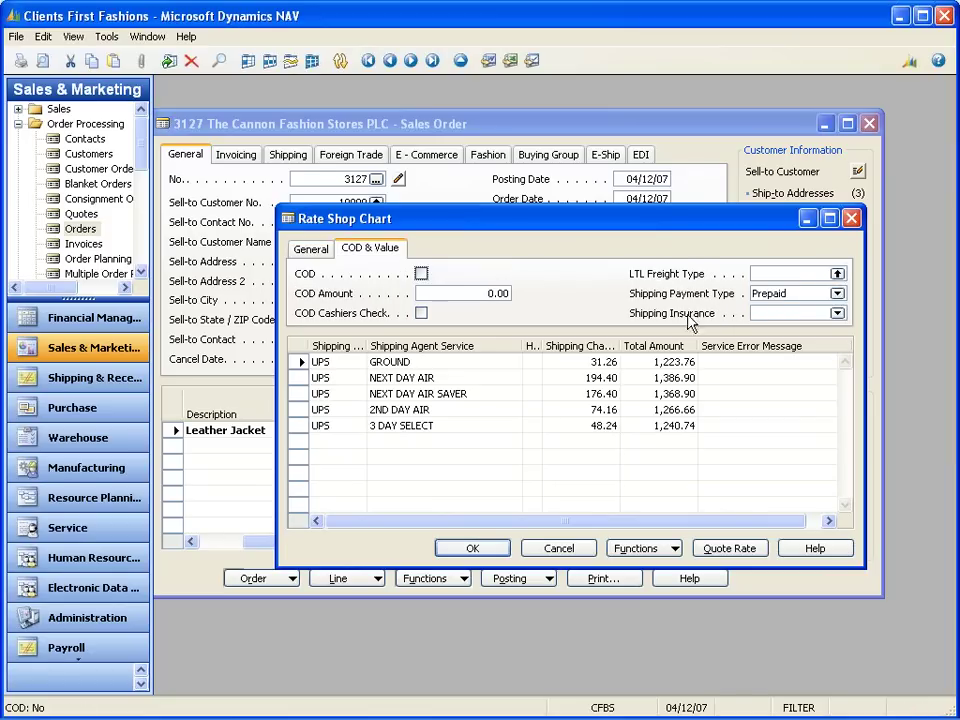
pyautogui.click(671, 549)
pyautogui.click(668, 572)
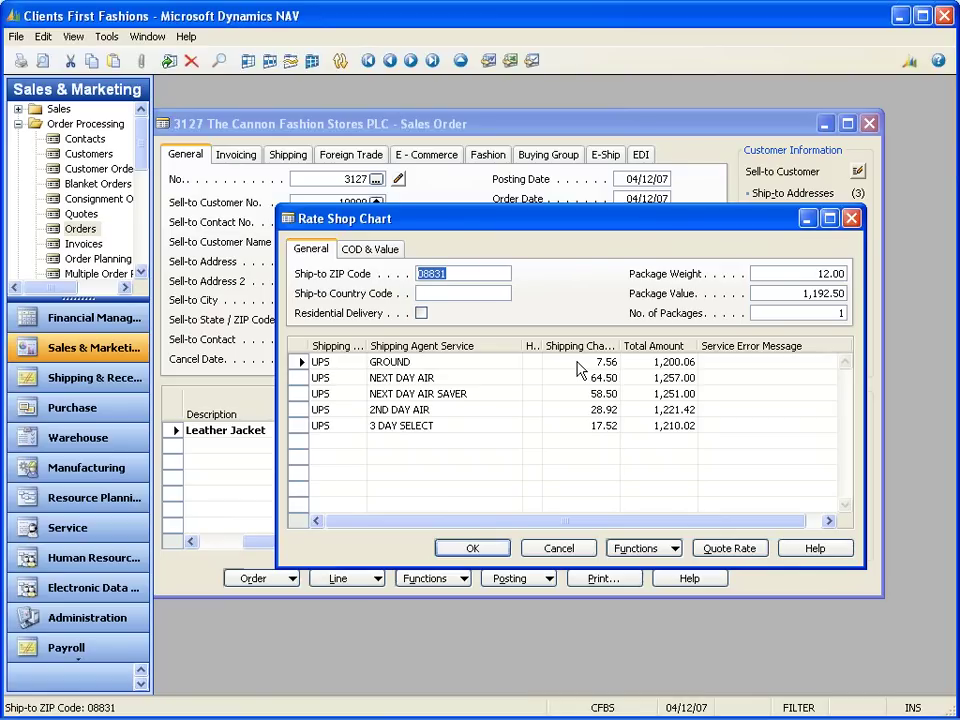
# - Check the COD and value options, quote the rate for UPS GROUND, and close the rate chart
pyautogui.click(370, 251)
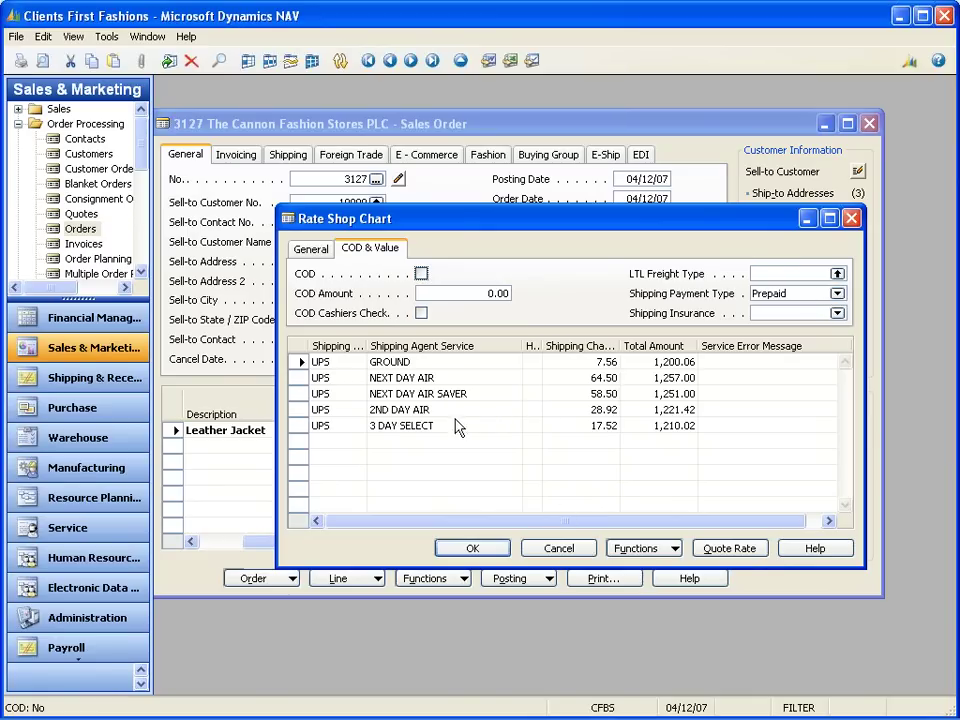
pyautogui.click(745, 548)
pyautogui.press('Escape')
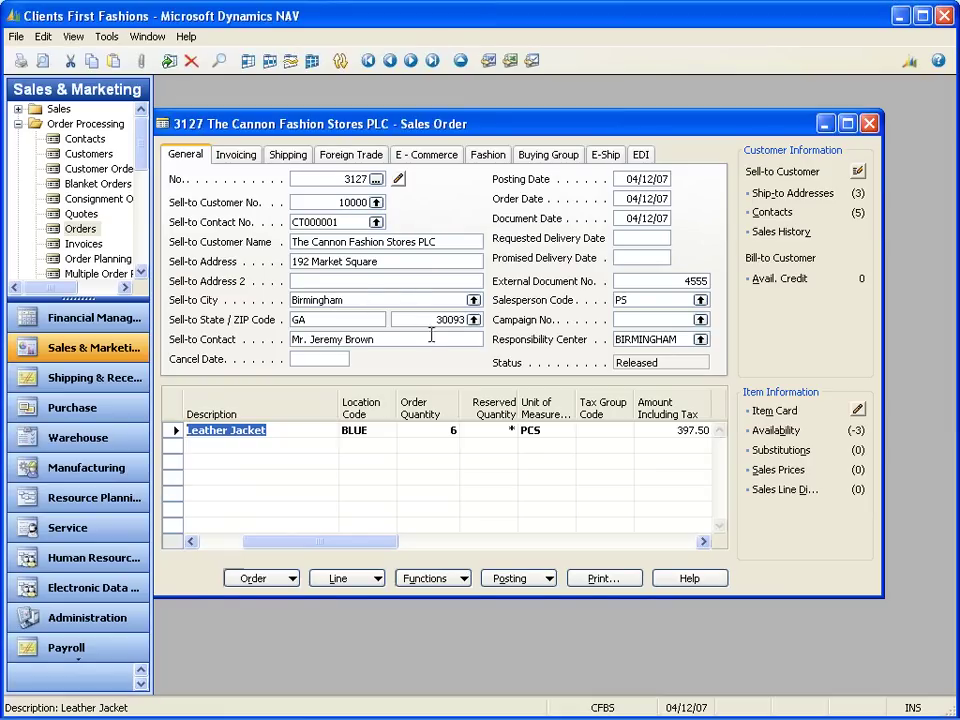
# - Preview the order confirmation report for the current sales order, review its size breakdown, and close the preview
pyautogui.click(596, 586)
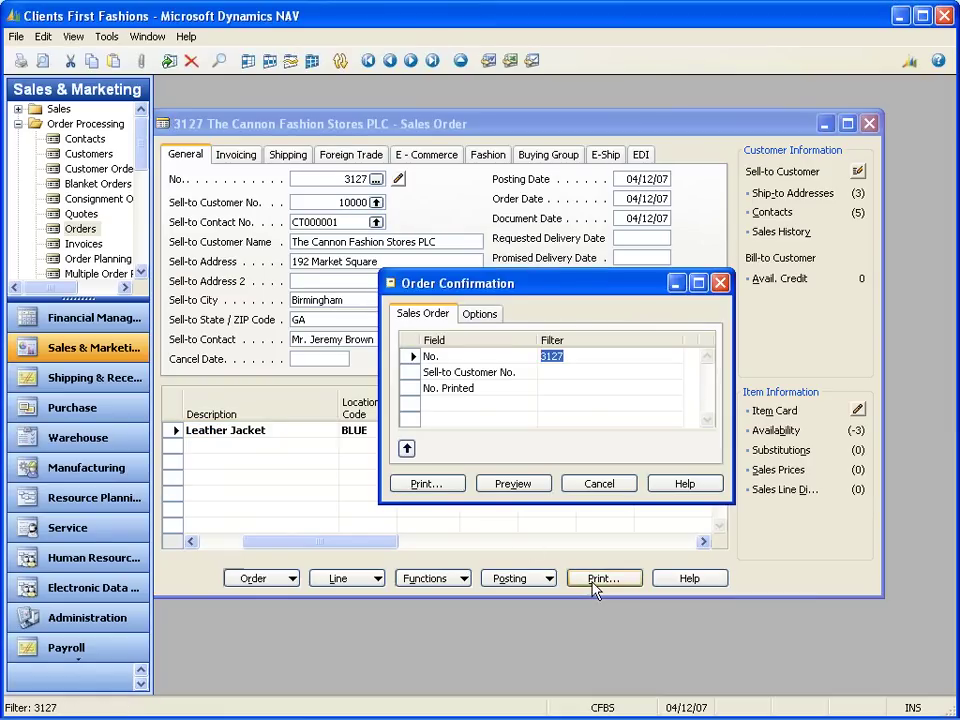
pyautogui.click(508, 485)
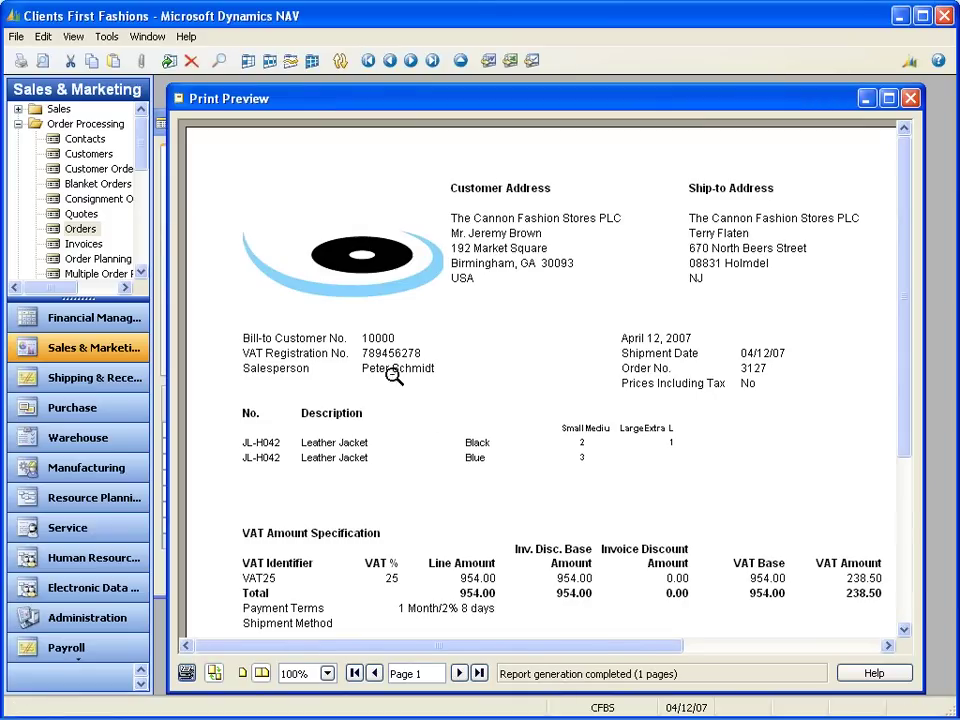
pyautogui.scroll(-2, 521, 285)
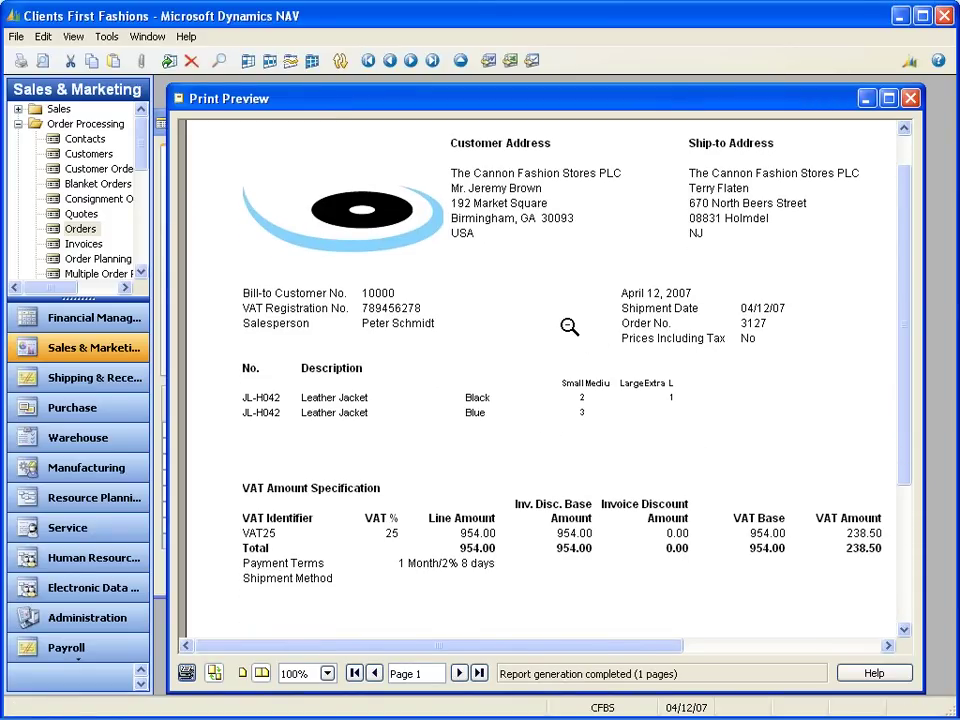
pyautogui.press('Escape')
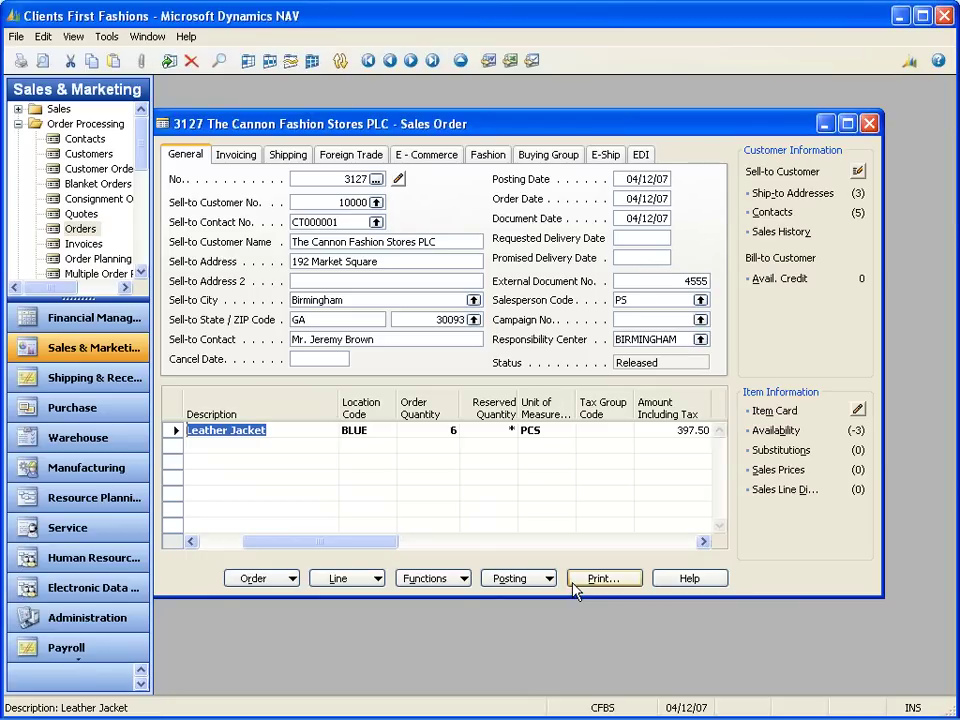
# - Select the sales order's number, close the order, and switch to the Shipping & Receiving area
pyautogui.click(326, 178)
pyautogui.doubleClick(292, 179)
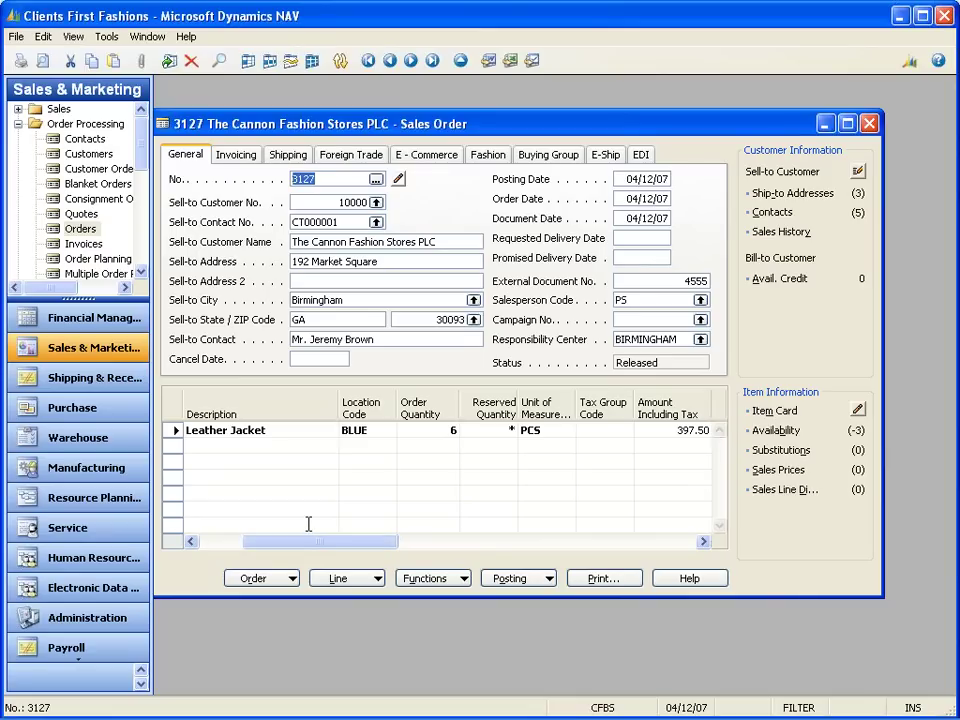
pyautogui.press('Escape')
pyautogui.click(130, 376)
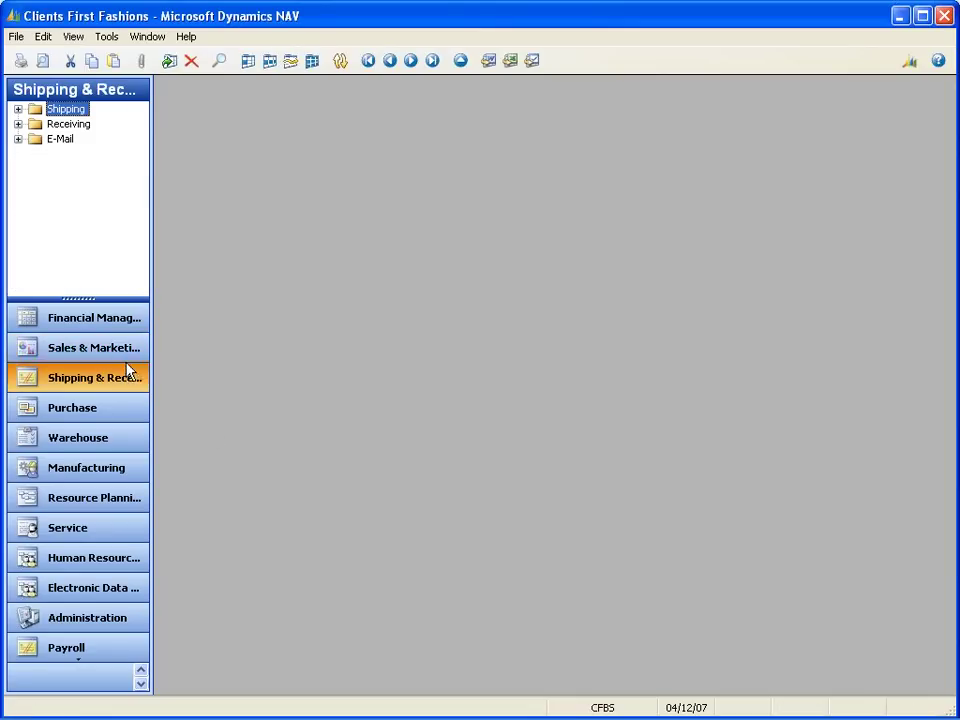
# - Expand the shipping processing functions, open Pack Line Scanning, maximize its window, and close it
pyautogui.doubleClick(36, 108)
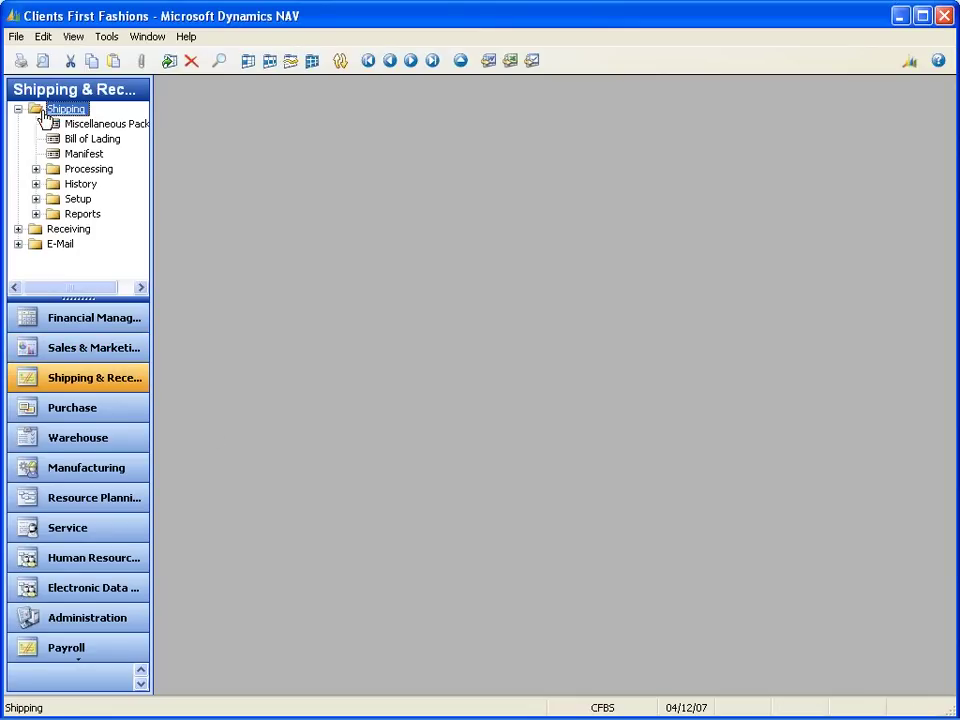
pyautogui.click(80, 168)
pyautogui.click(88, 184)
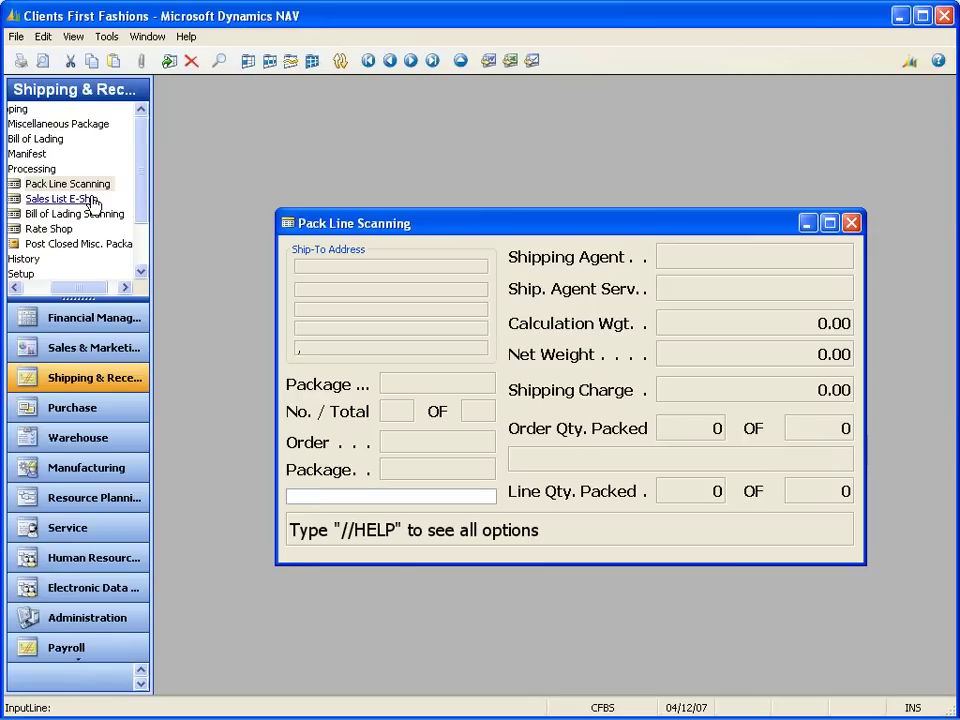
pyautogui.hotkey('alt', 'F1')
pyautogui.click(679, 224)
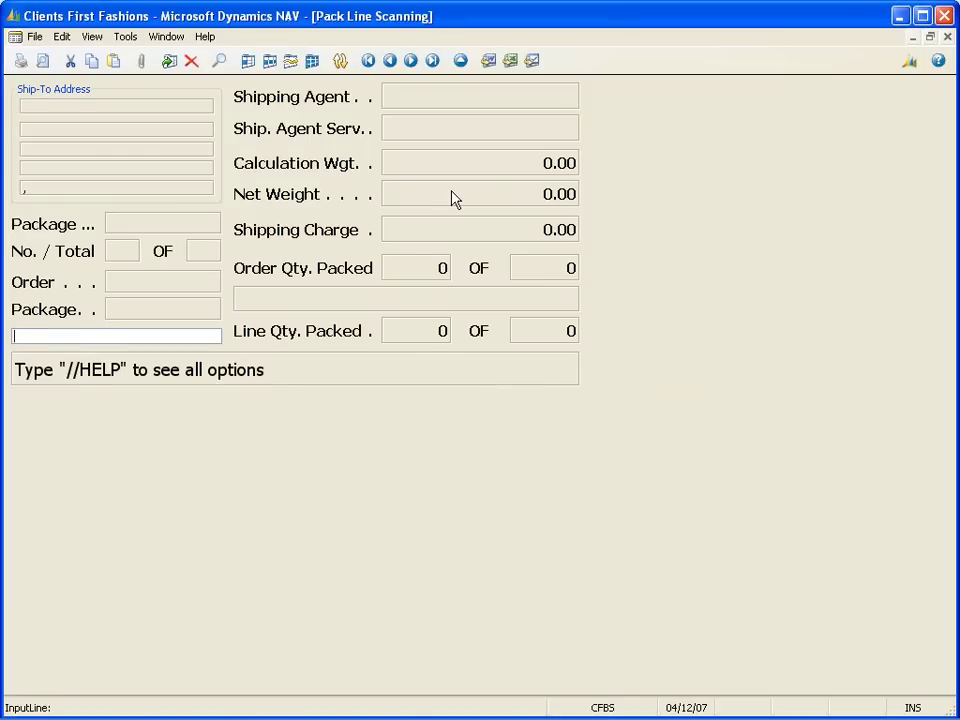
pyautogui.press('Escape')
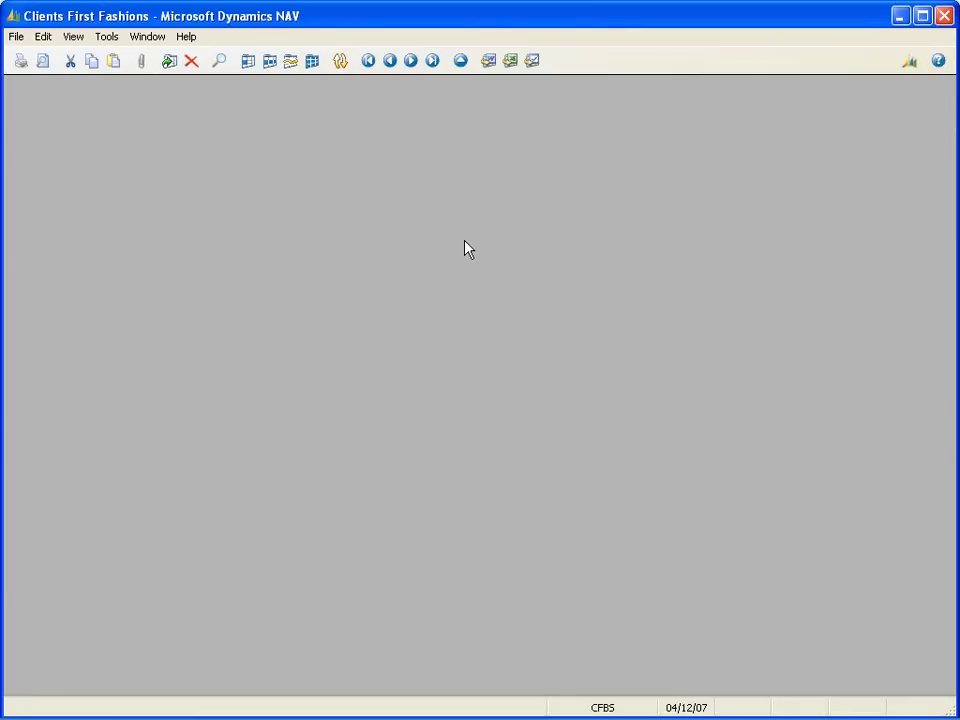
# - Open the sales orders from Order Processing, check the released leather jacket order's number, and close the order
pyautogui.hotkey('alt', 'Tab')
pyautogui.hotkey('alt', 'F1')
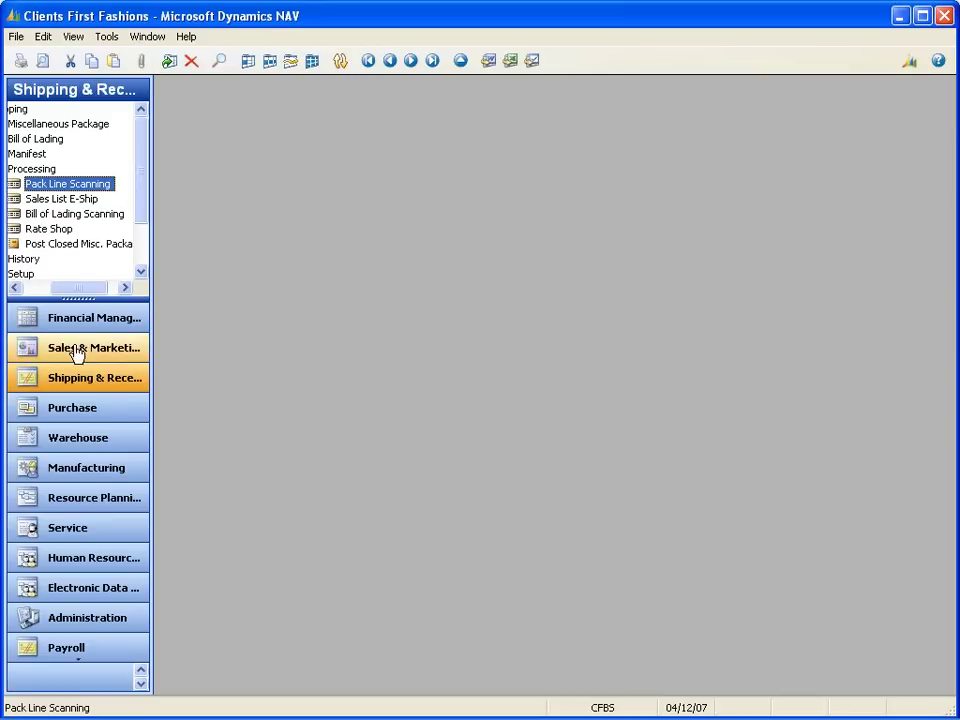
pyautogui.click(77, 353)
pyautogui.click(64, 123)
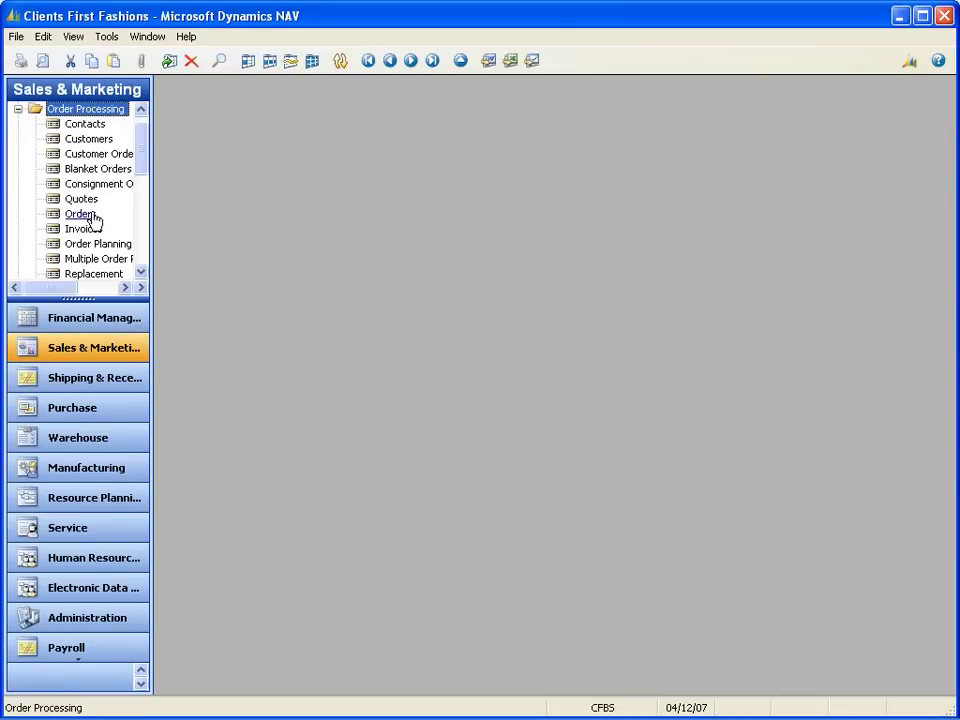
pyautogui.click(90, 214)
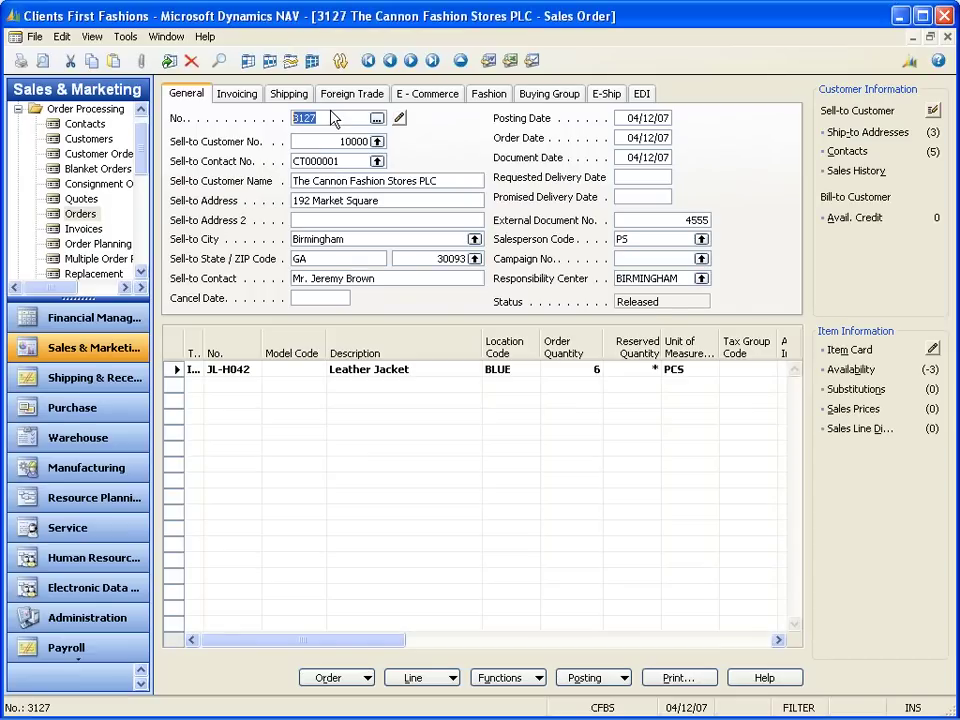
pyautogui.hotkey('alt', 'Tab')
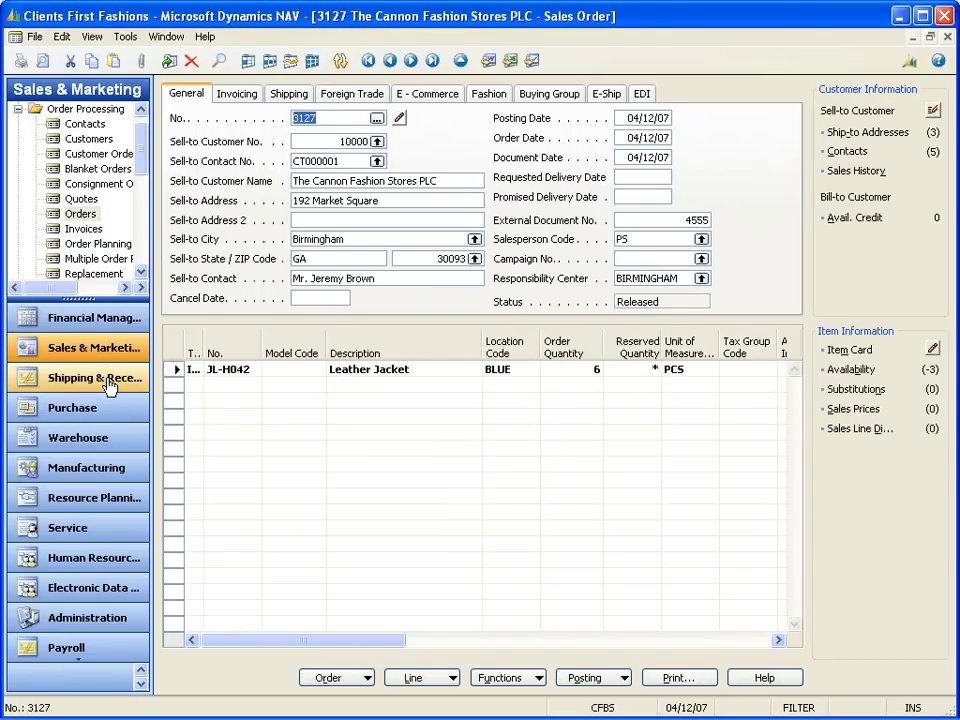
pyautogui.click(640, 280)
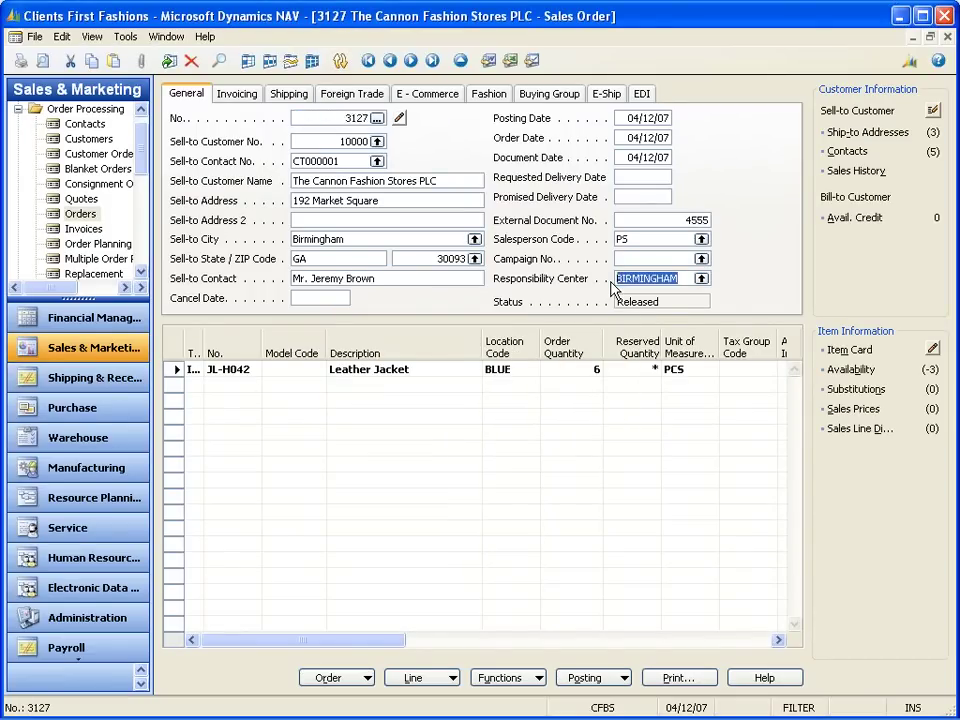
pyautogui.press('Escape')
# - Open Pack Line Scanning with the navigation pane hidden and load the sales order by its number
pyautogui.click(118, 380)
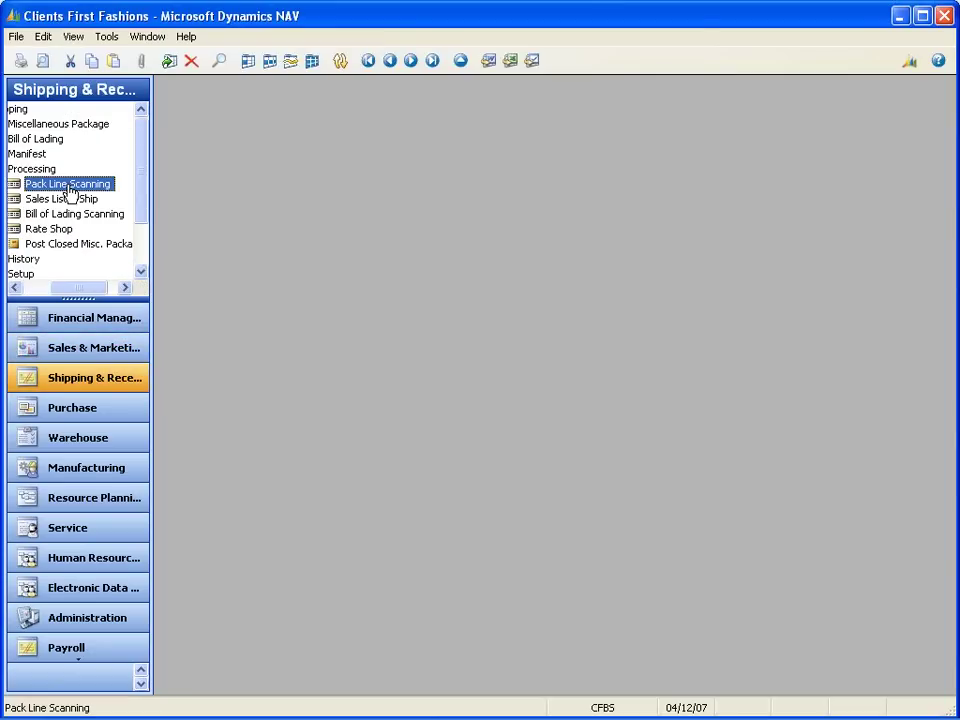
pyautogui.hotkey('alt', 'F1')
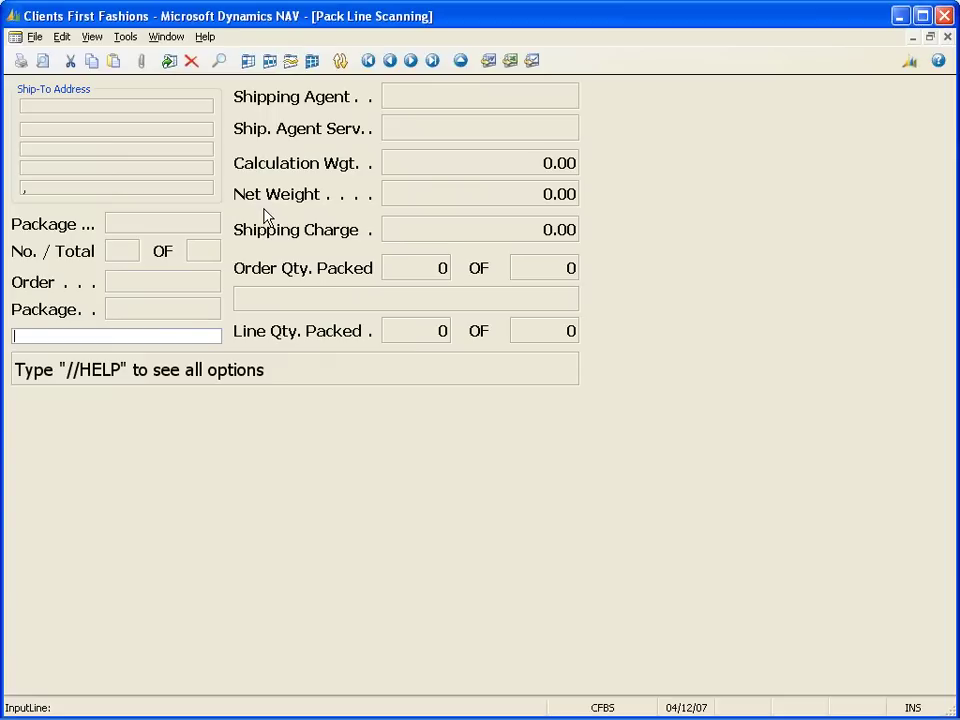
pyautogui.write('3127')
pyautogui.press('Return')
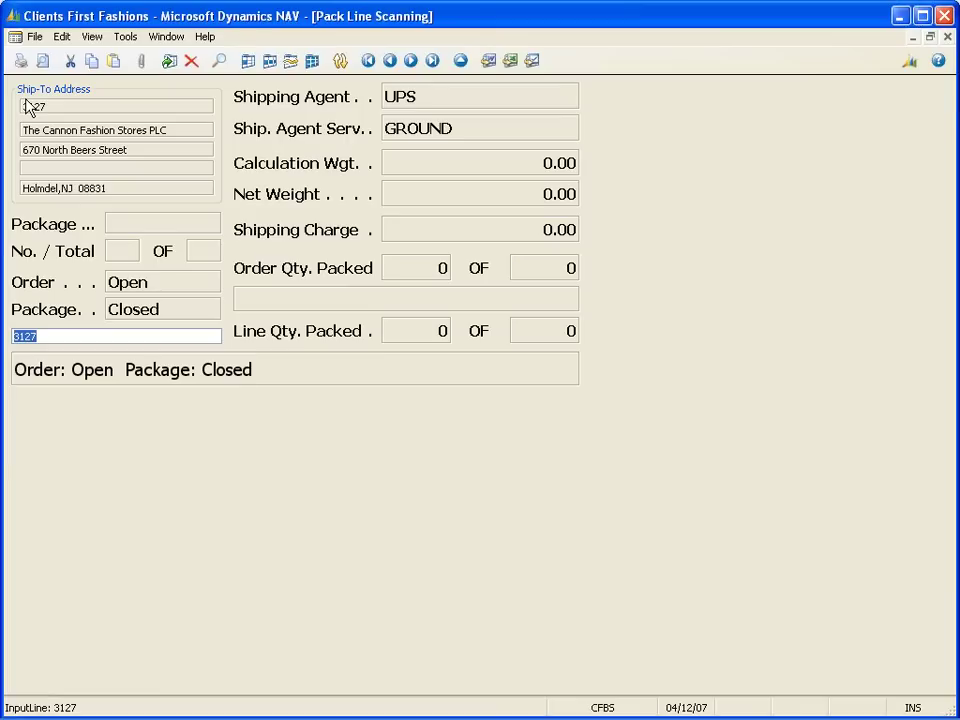
# - Try to scan item 70000 into the order, declining to create an item cross reference
pyautogui.write('70000')
pyautogui.press('Return')
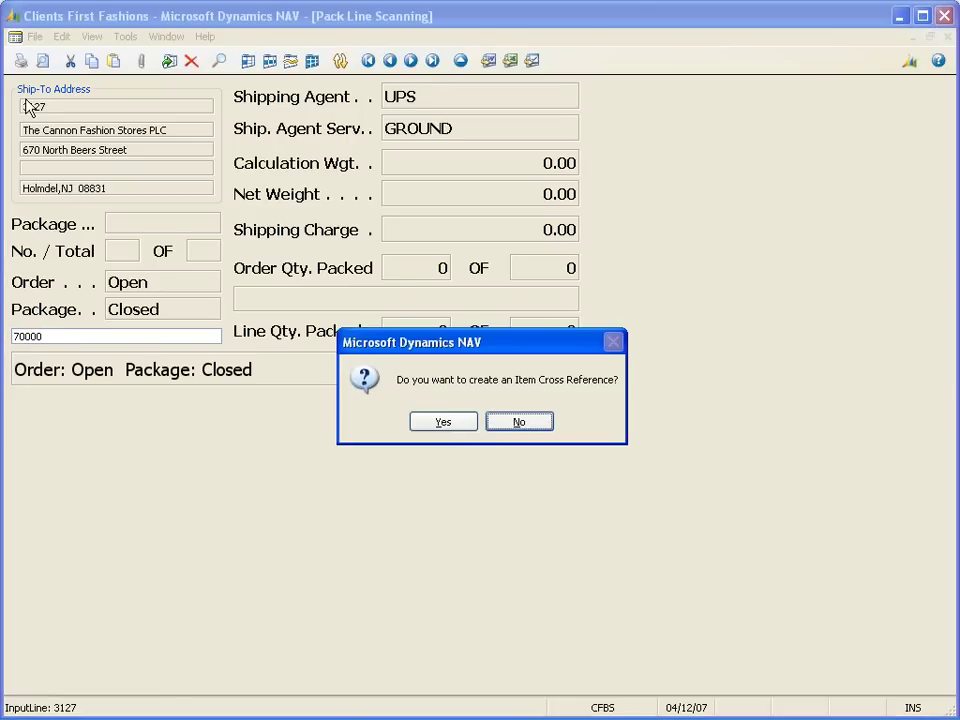
pyautogui.press('Return')
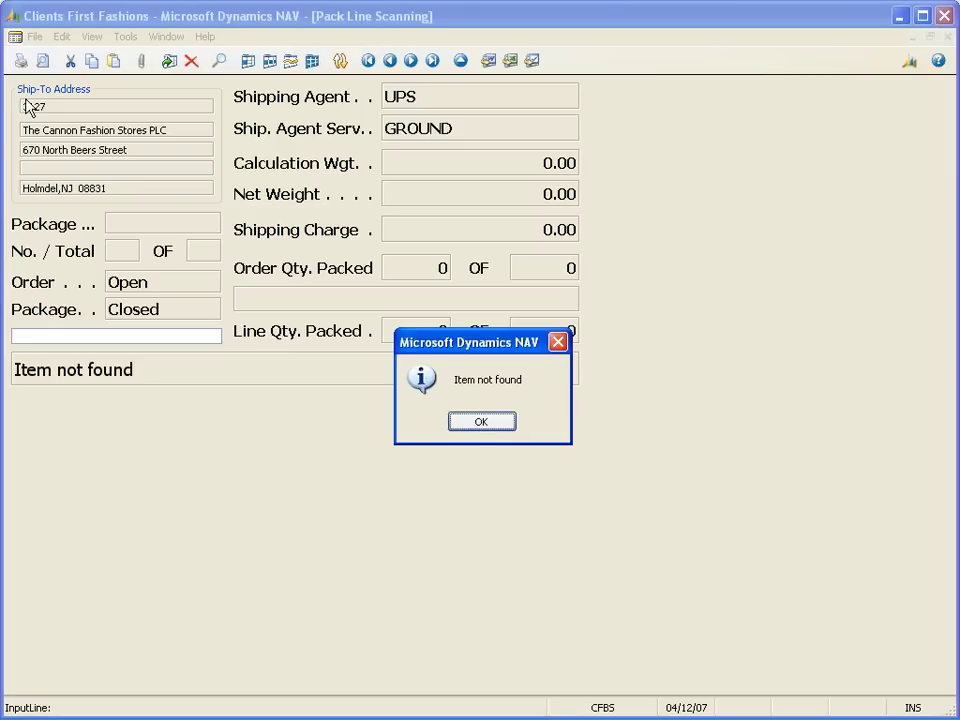
pyautogui.press('Return')
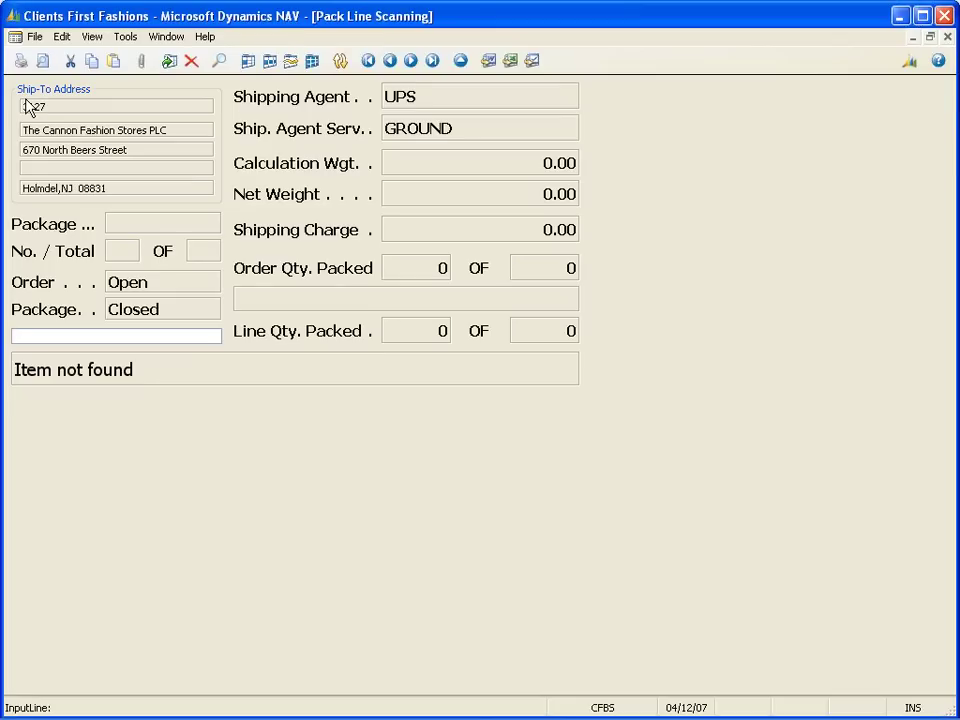
# - Try to pack the order with the //PA command and close Pack Line Scanning
pyautogui.write('//pa')
pyautogui.press('Return')
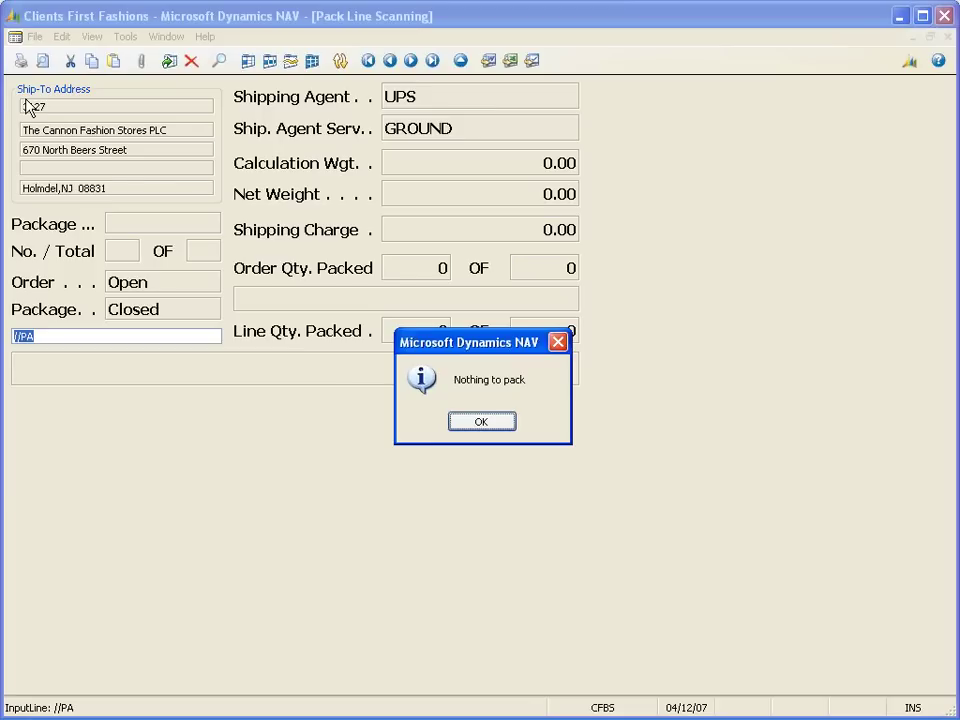
pyautogui.click(500, 426)
pyautogui.hotkey('alt', 'Tab')
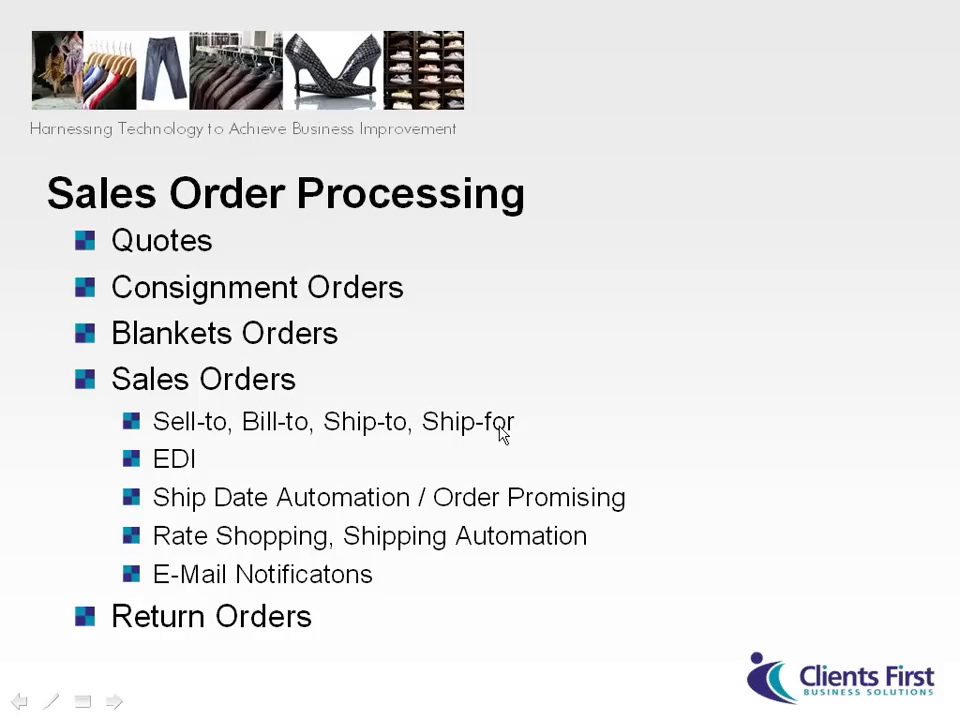
pyautogui.hotkey('alt', 'Tab')
pyautogui.press('Escape')
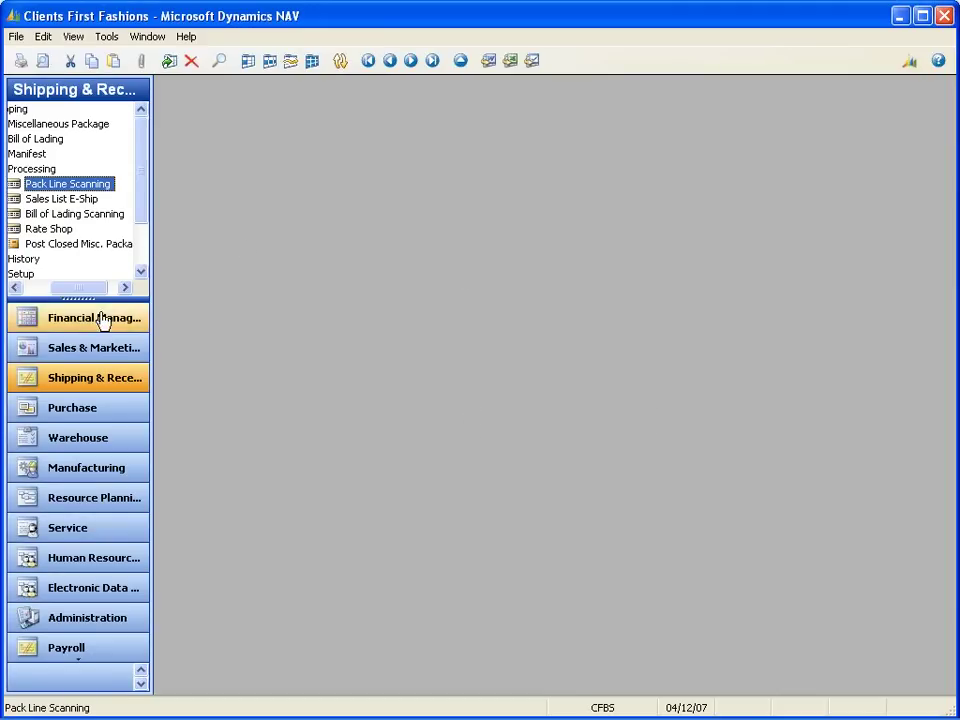
# - Open the Delivery Worksheet from Order Processing in Sales & Marketing using the ITEM (Delivery by item) template
pyautogui.click(33, 347)
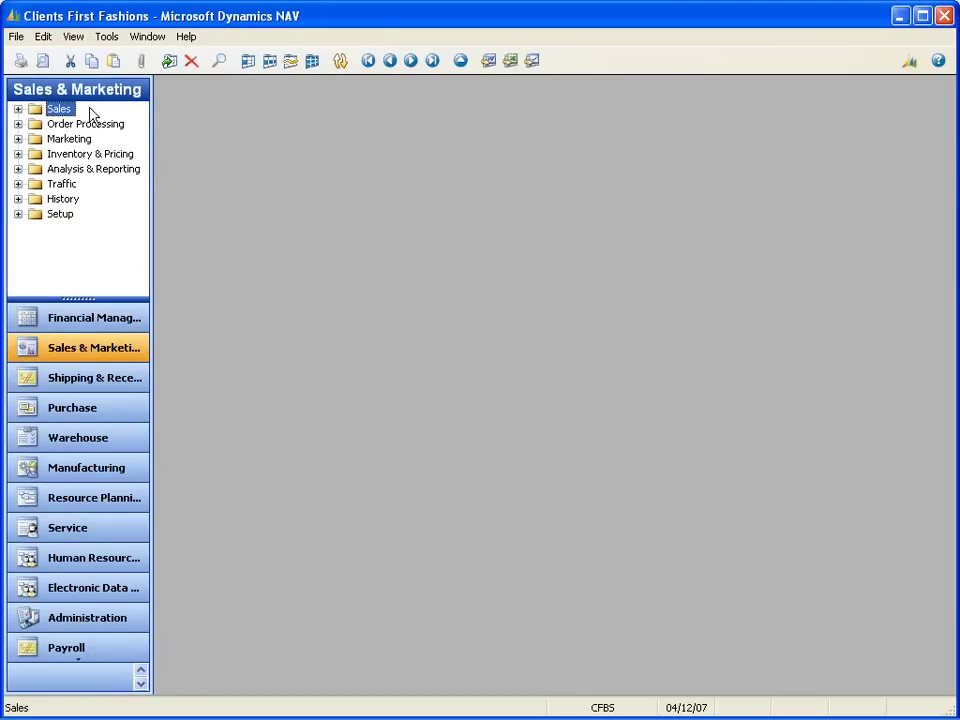
pyautogui.click(60, 122)
pyautogui.moveTo(141, 161); pyautogui.dragTo(140, 216)
pyautogui.click(86, 154)
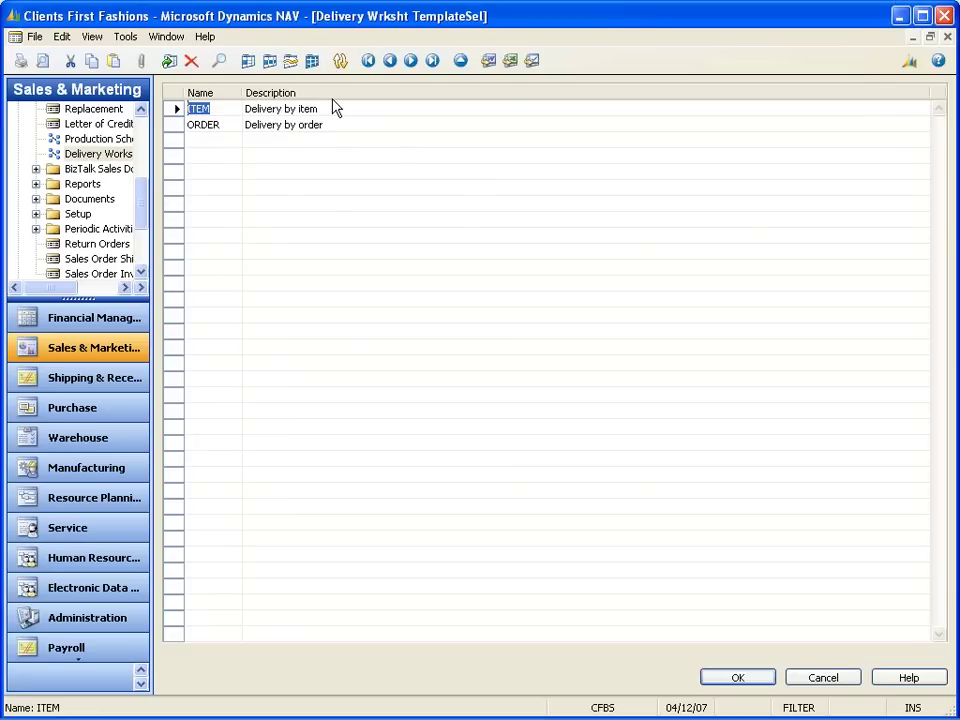
pyautogui.doubleClick(260, 108)
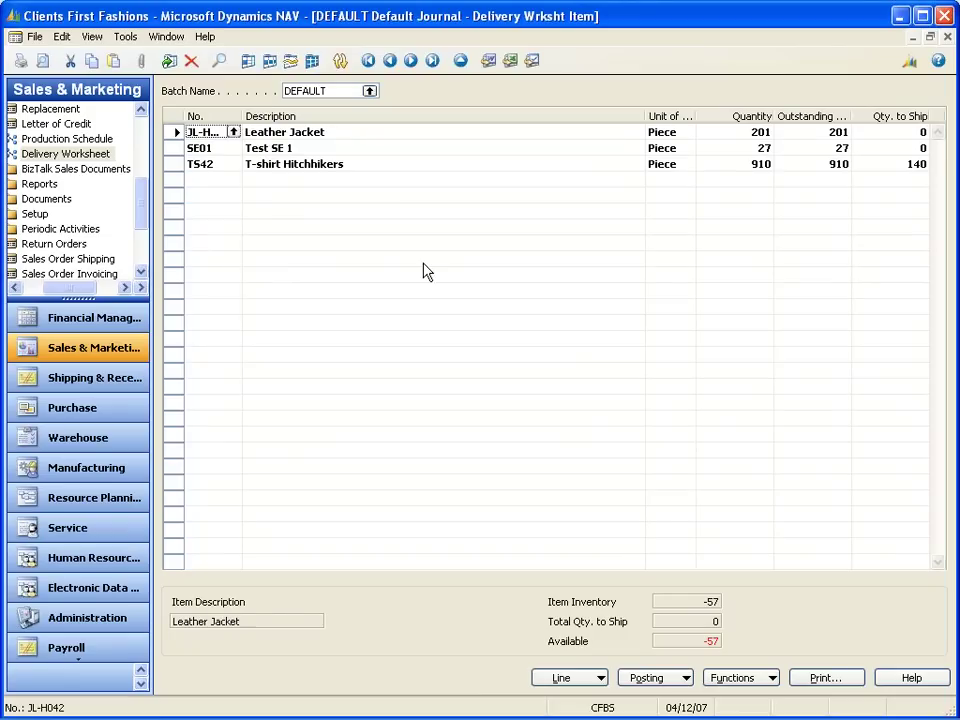
# - Review the delivery worksheet's available functions and posting options, and close the worksheet
pyautogui.click(740, 678)
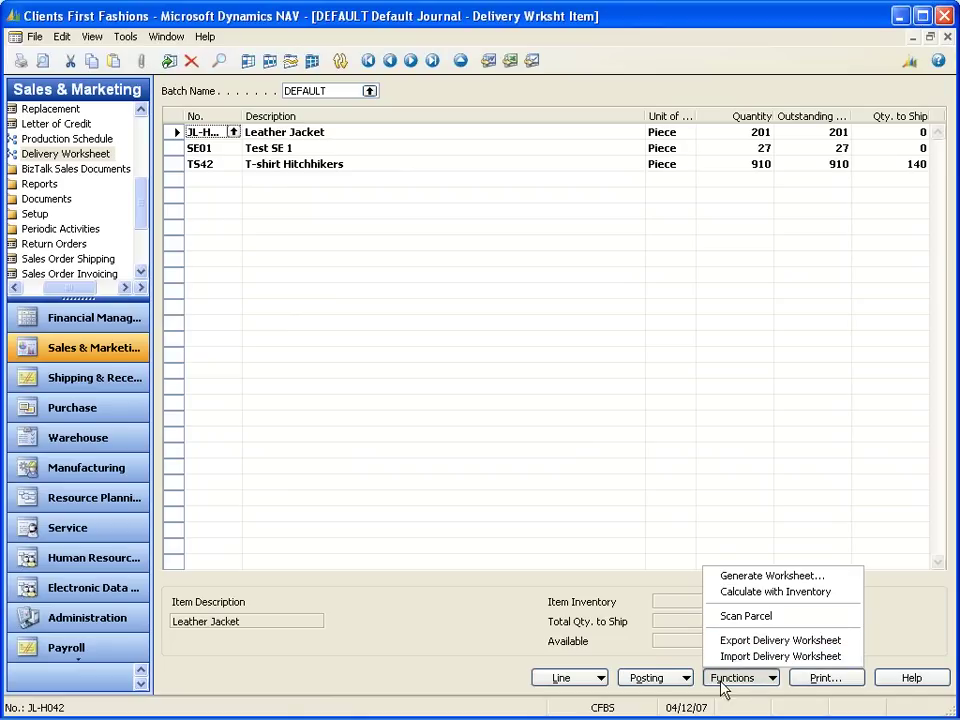
pyautogui.click(650, 678)
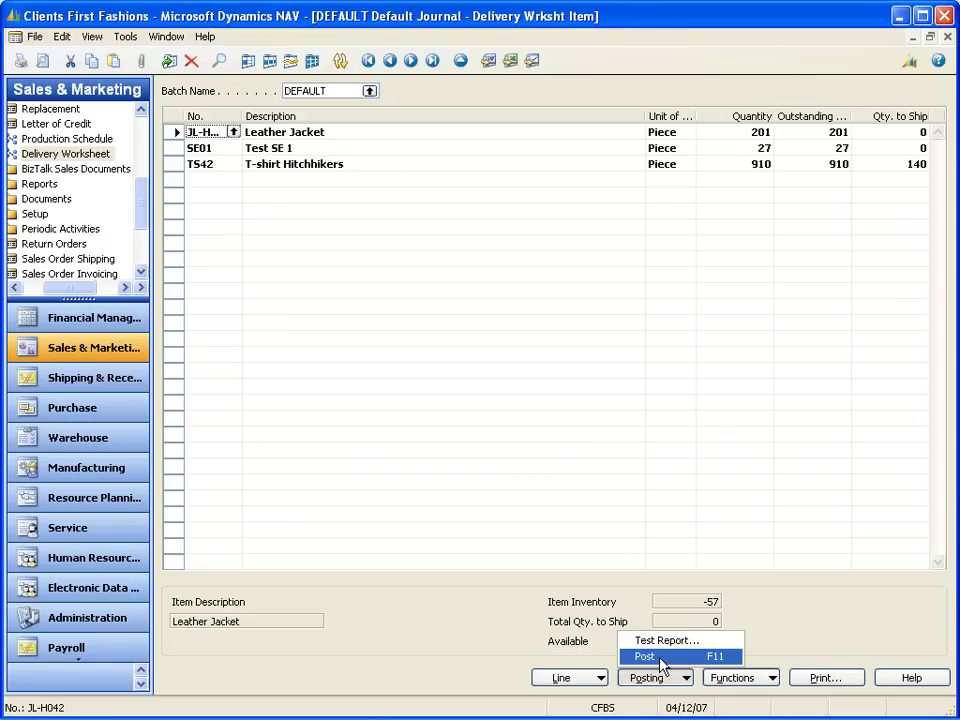
pyautogui.click(660, 660)
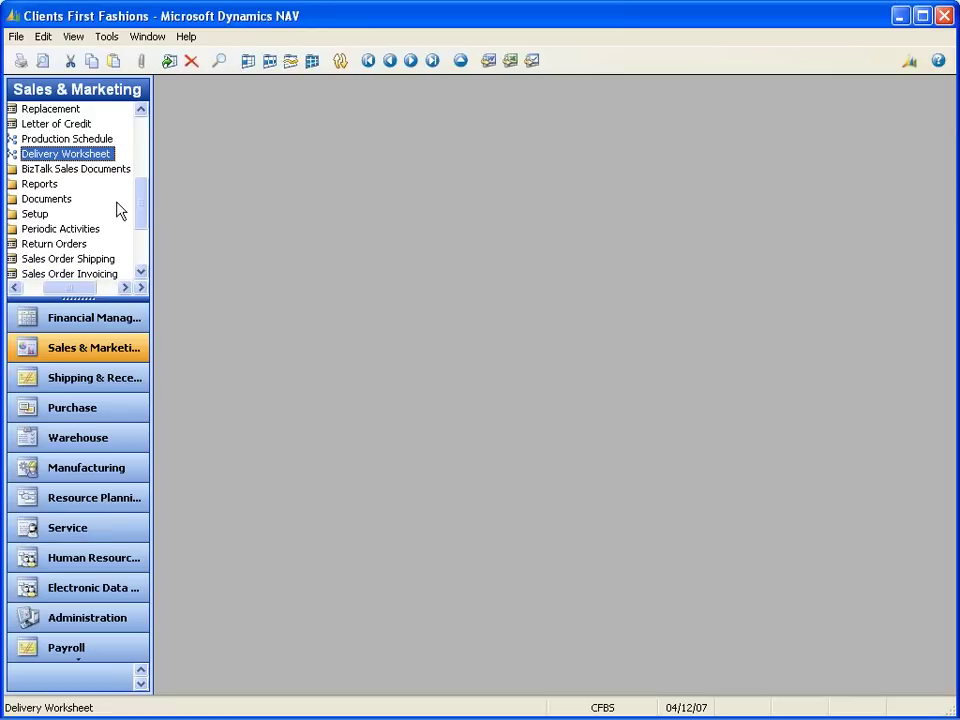
# - Reopen the leather jacket sales order, autofill its quantity to ship, and close the order
pyautogui.moveTo(146, 216); pyautogui.dragTo(149, 180)
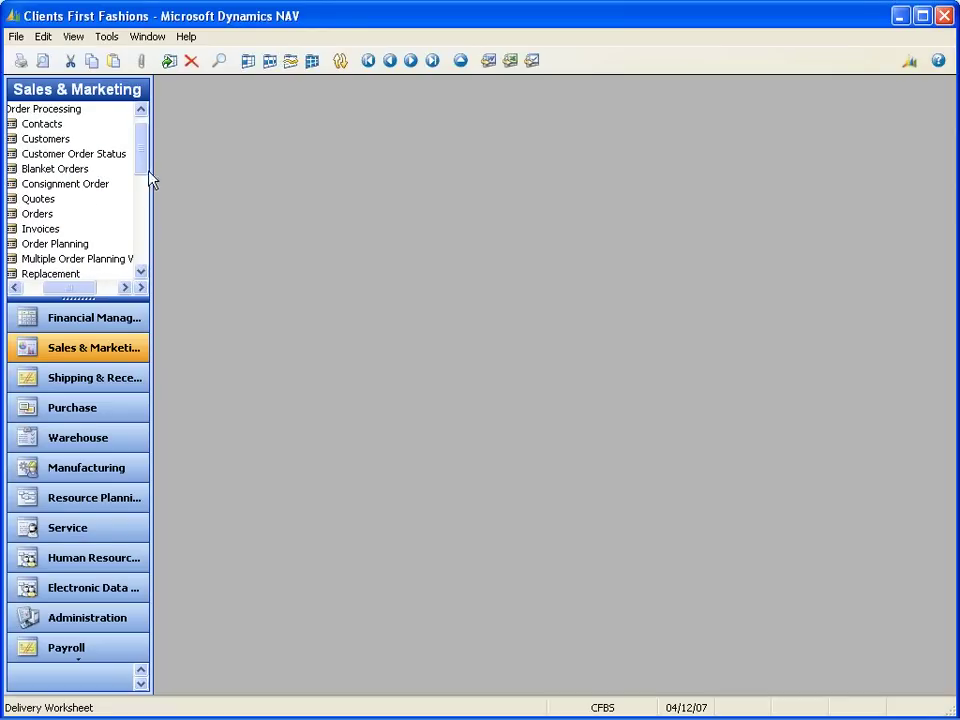
pyautogui.click(40, 214)
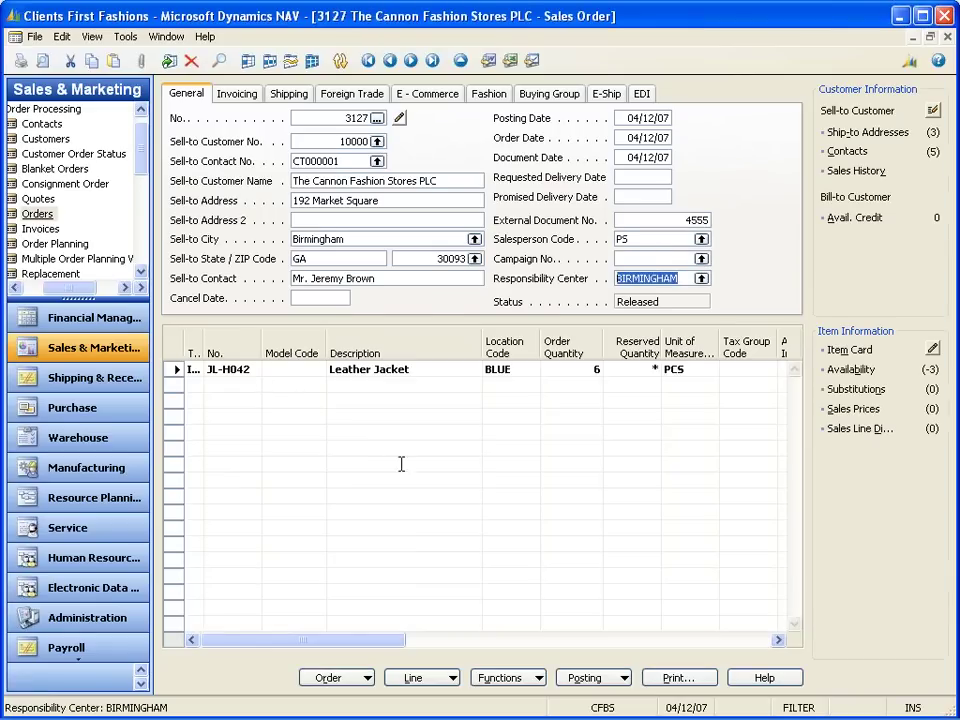
pyautogui.moveTo(369, 643); pyautogui.dragTo(493, 639)
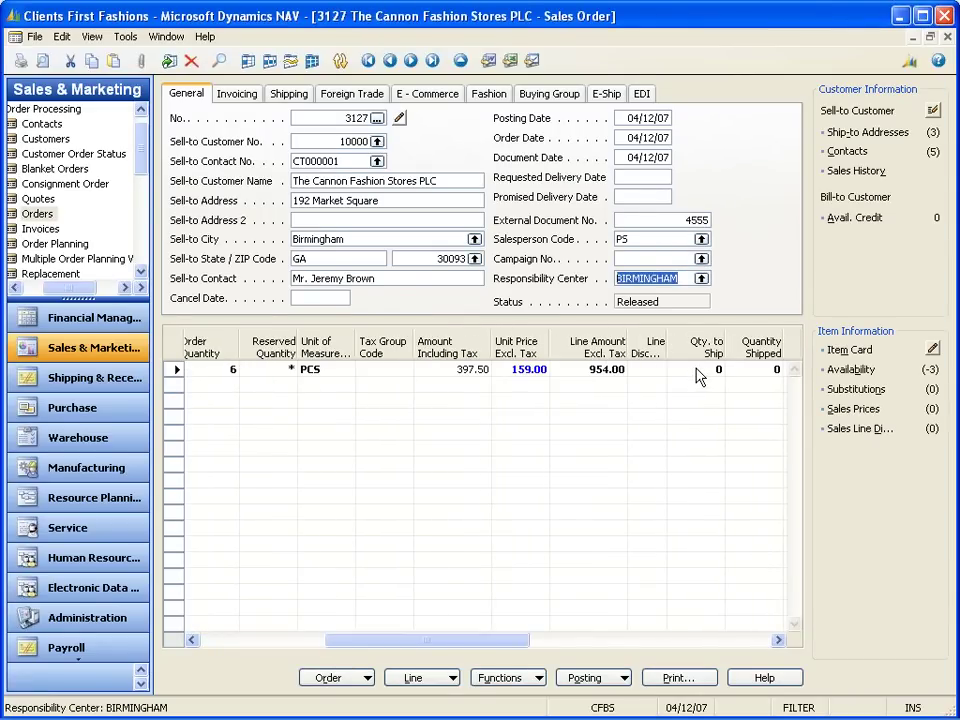
pyautogui.click(510, 680)
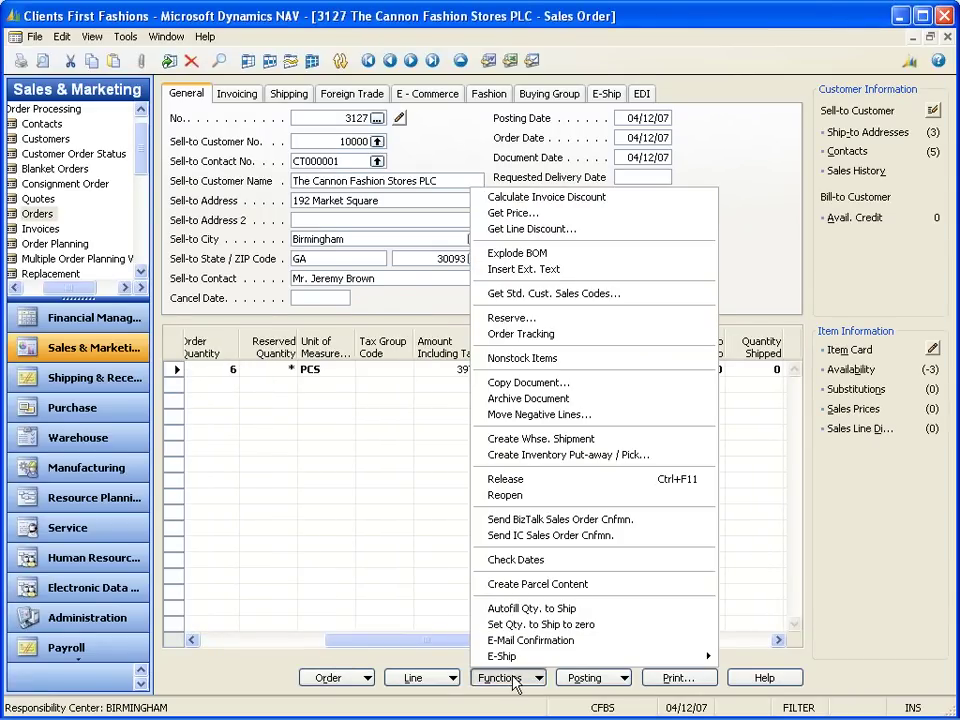
pyautogui.click(515, 609)
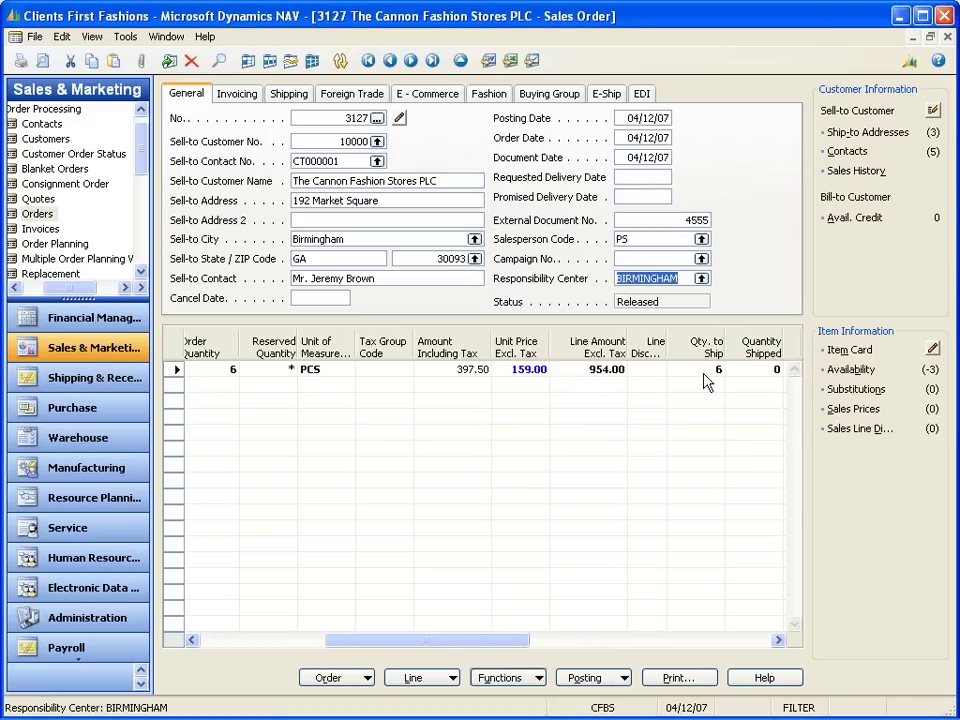
pyautogui.click(655, 259)
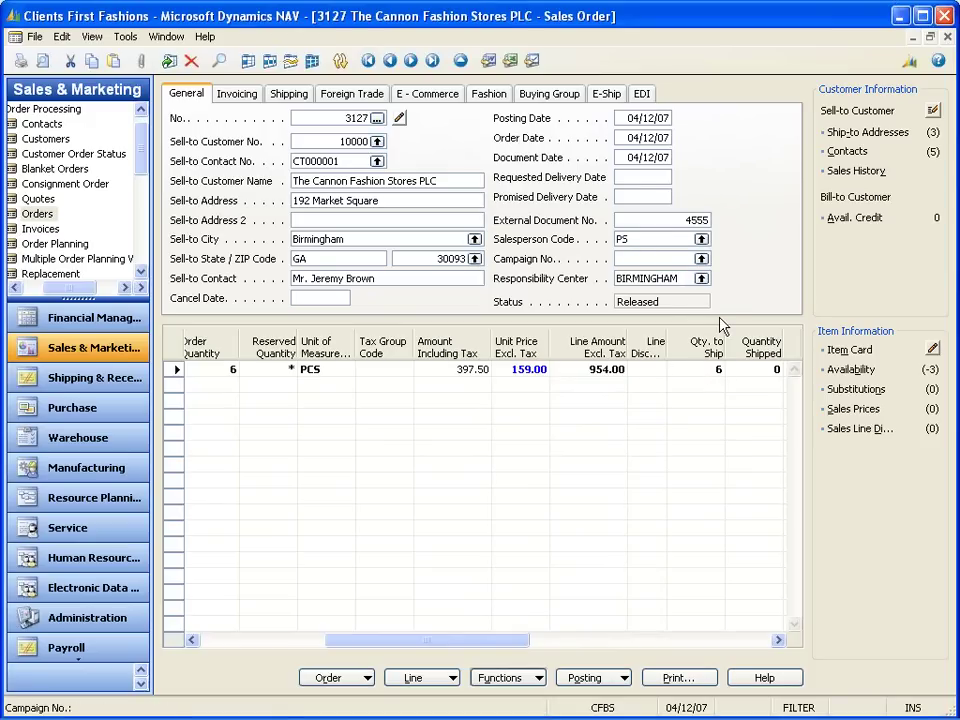
pyautogui.press('Escape')
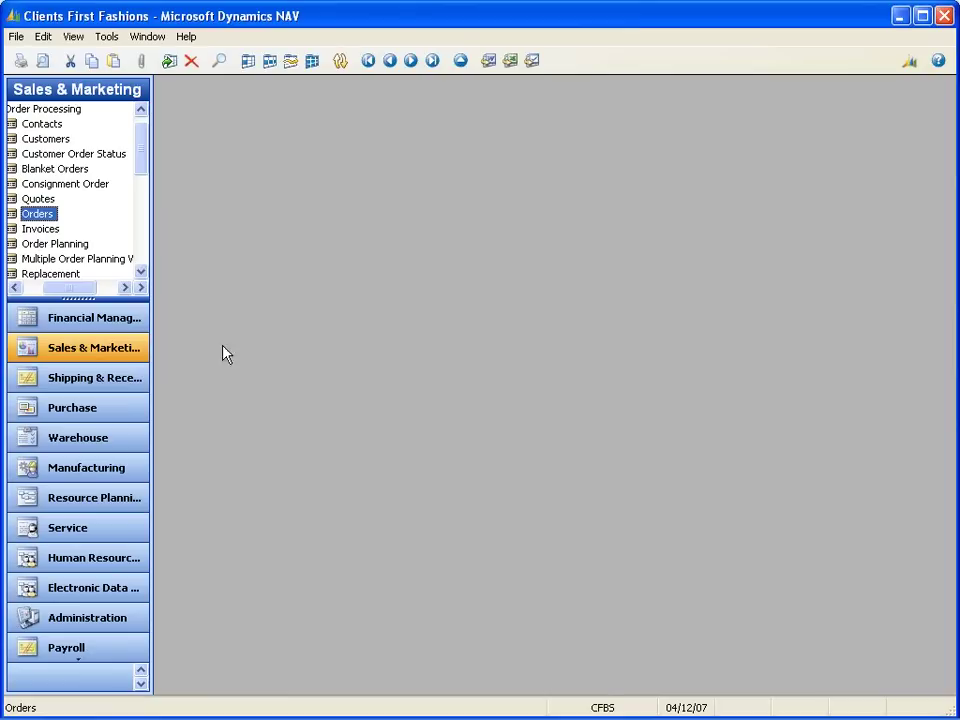
# - Return to Pack Line Scanning in Shipping & Receiving, hide the navigation pane, and reload the sales order by its number
pyautogui.click(111, 380)
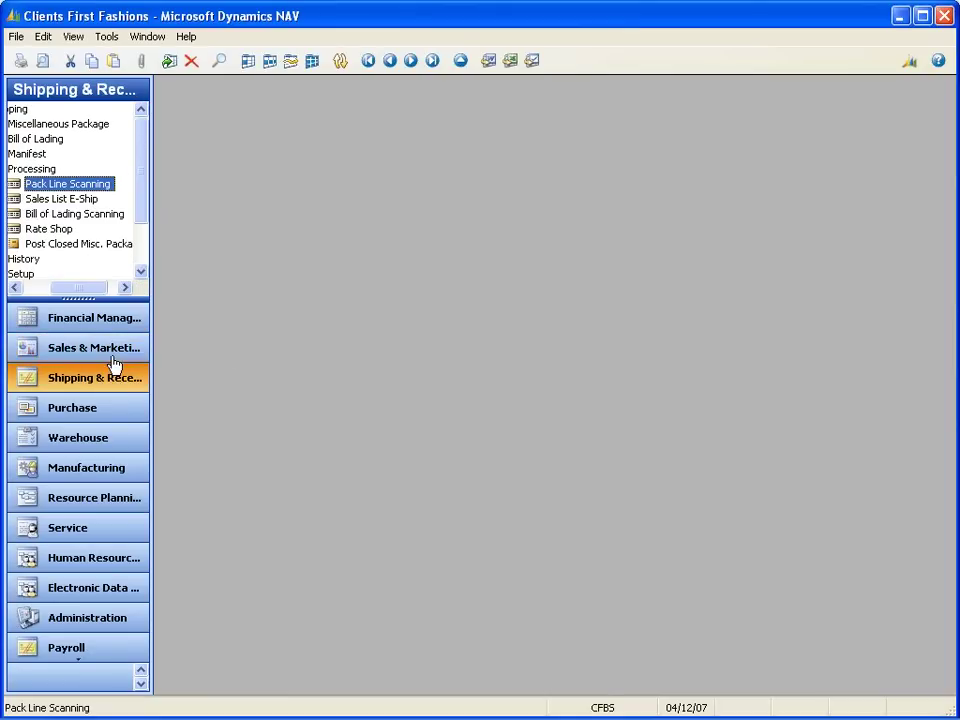
pyautogui.click(50, 186)
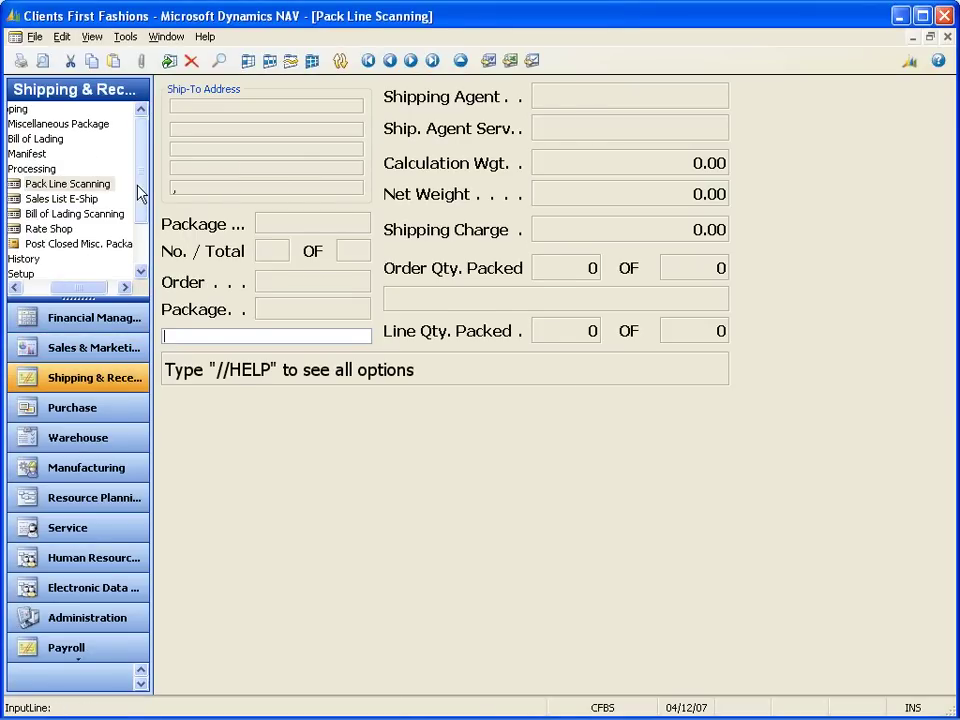
pyautogui.hotkey('alt', 'F1')
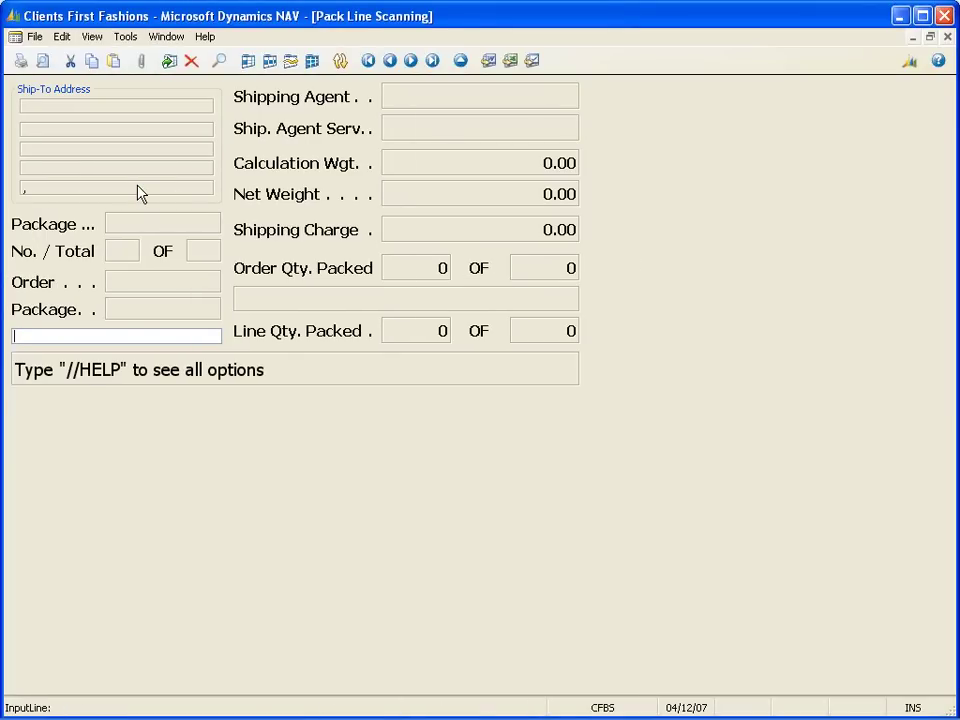
pyautogui.write('3127')
pyautogui.press('Return')
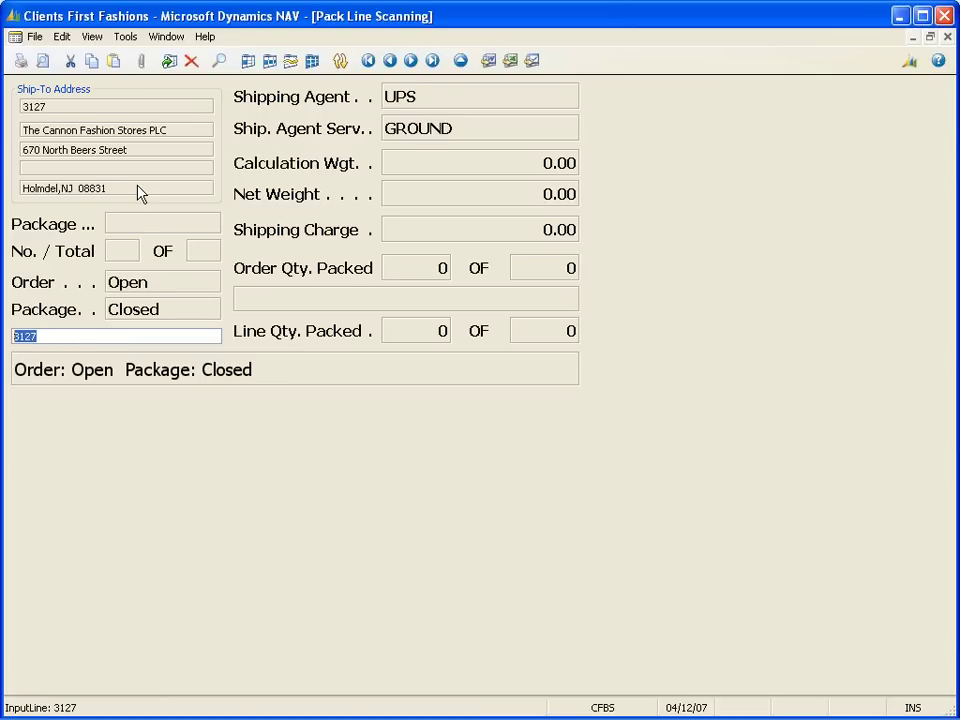
# - Pack all of the order's items with the //PA command, and run //CC to calculate the package's shipping charge
pyautogui.write('//PA')
pyautogui.press('Return')
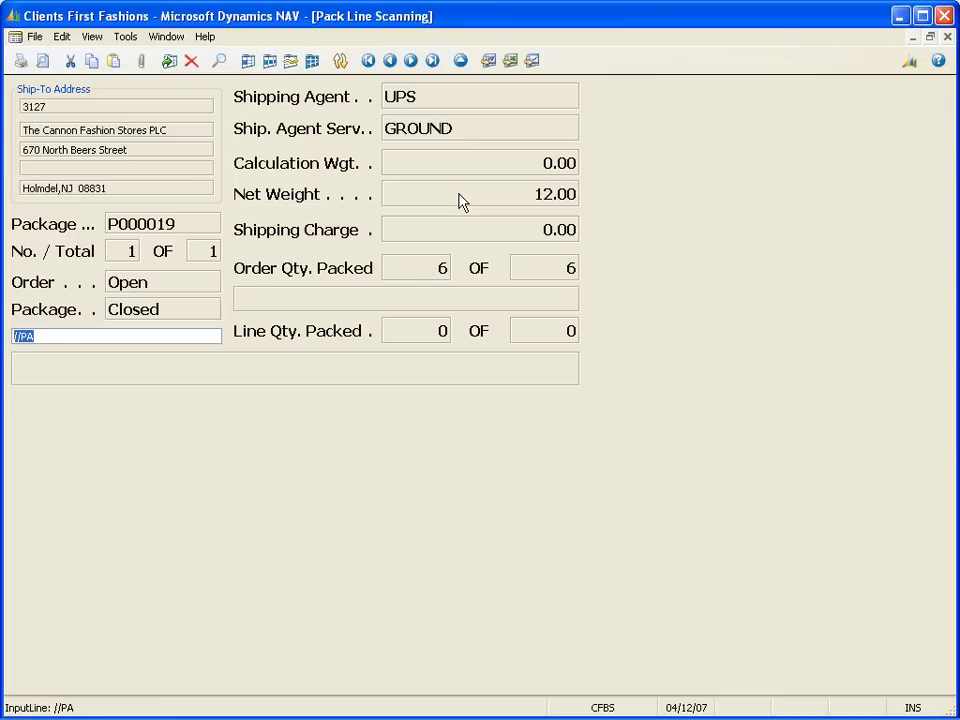
pyautogui.write('//cc')
pyautogui.press('Return')
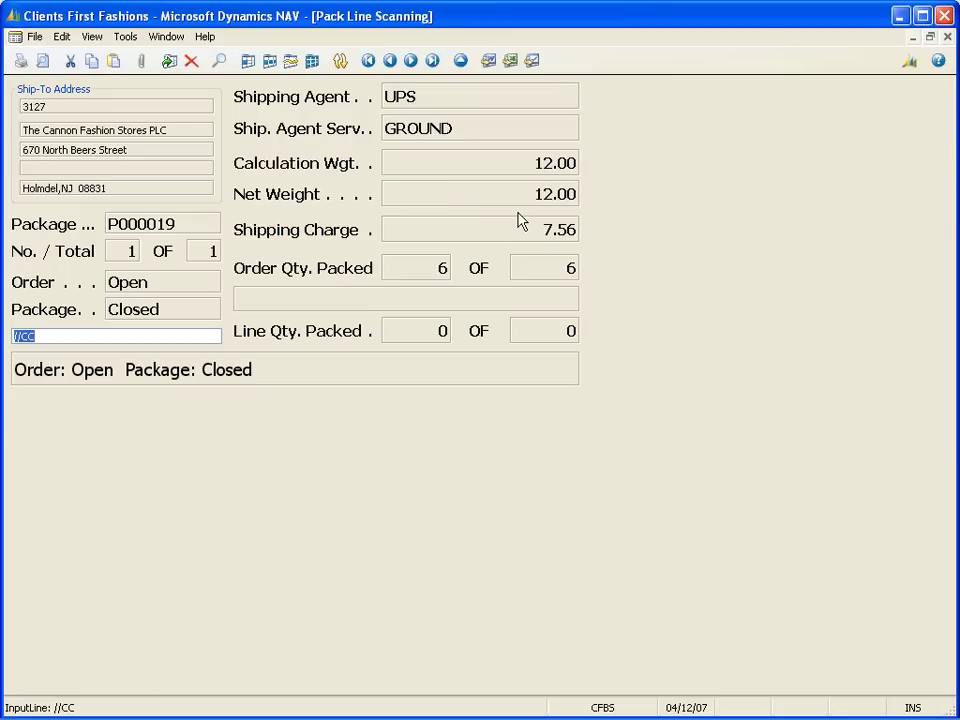
# - Examine the Pack Line Scanning barcode commands across all pages of the report preview, and close the preview
pyautogui.write('//co')
pyautogui.press('Return')
pyautogui.click(755, 674)
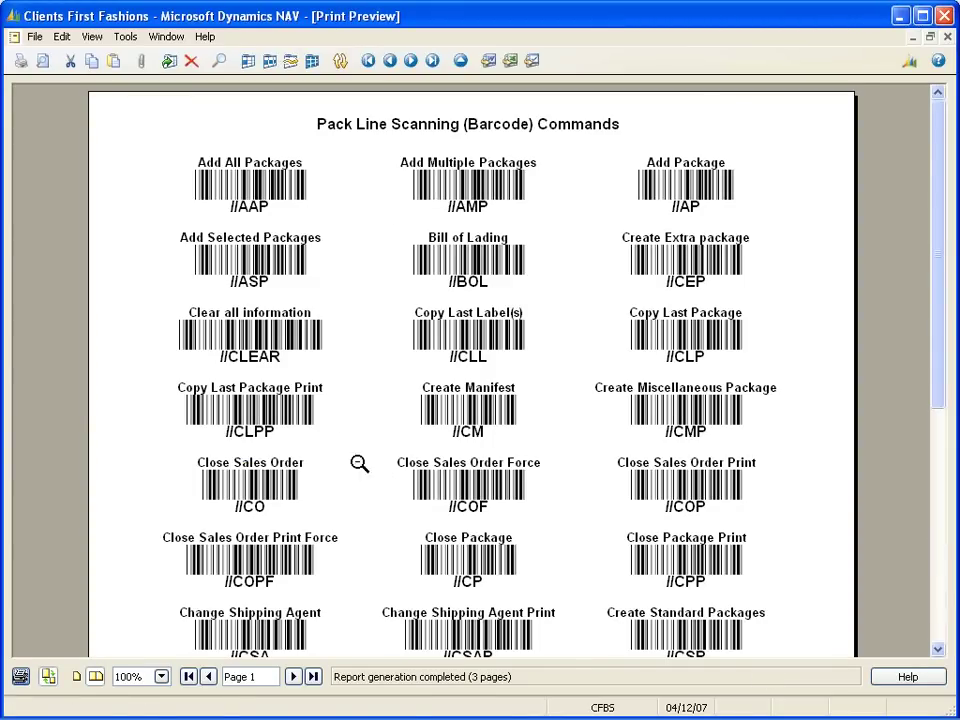
pyautogui.scroll(-20, 383, 465)
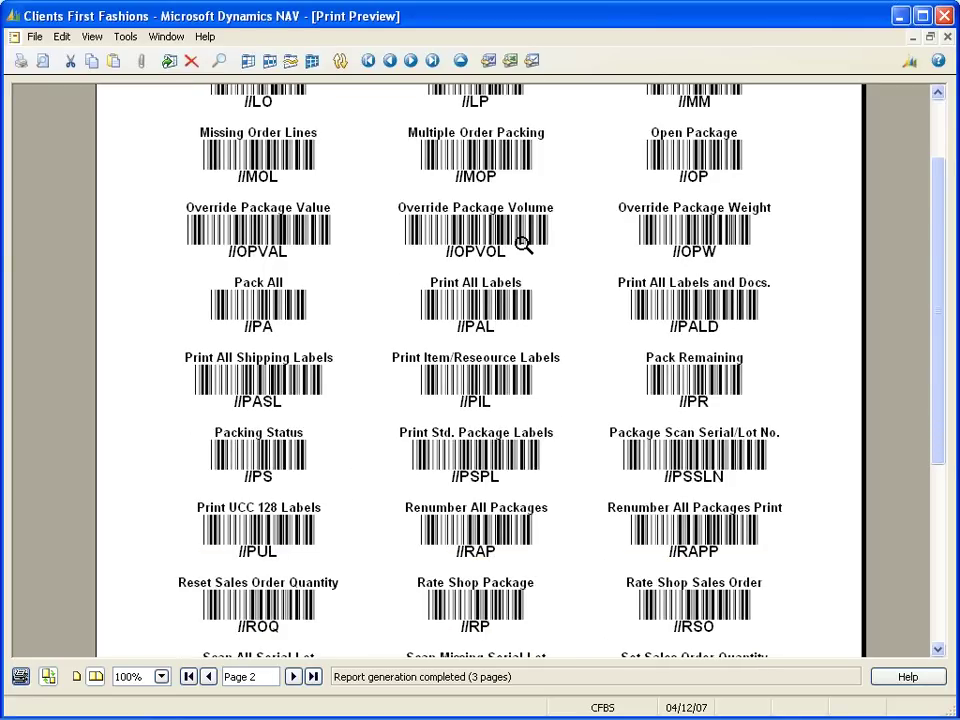
pyautogui.scroll(-5, 524, 246)
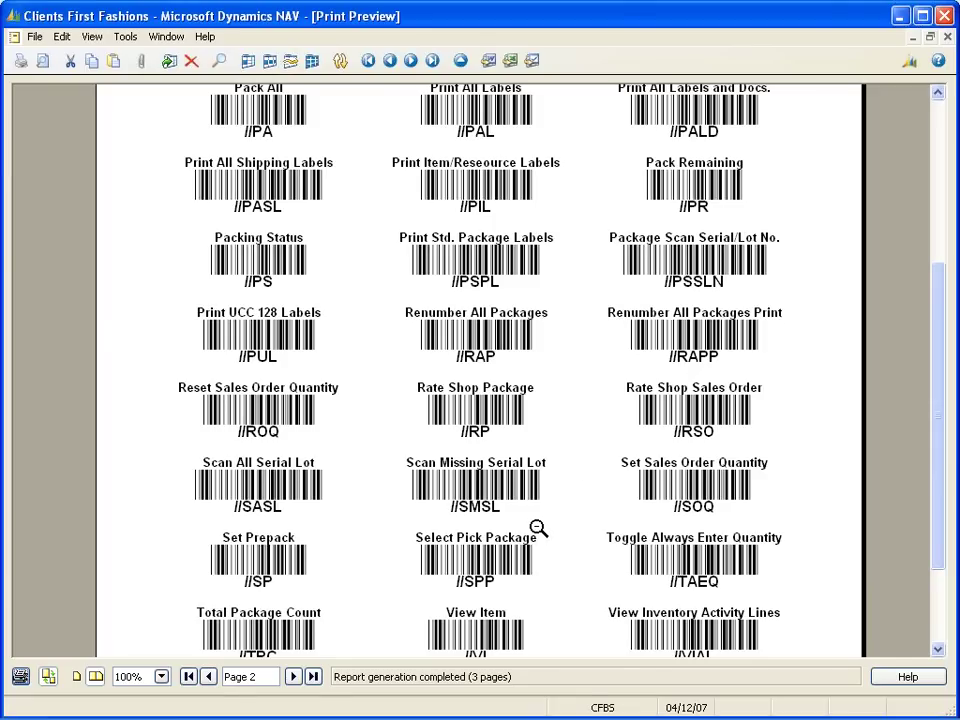
pyautogui.scroll(-1, 538, 527)
pyautogui.scroll(-3, 538, 527)
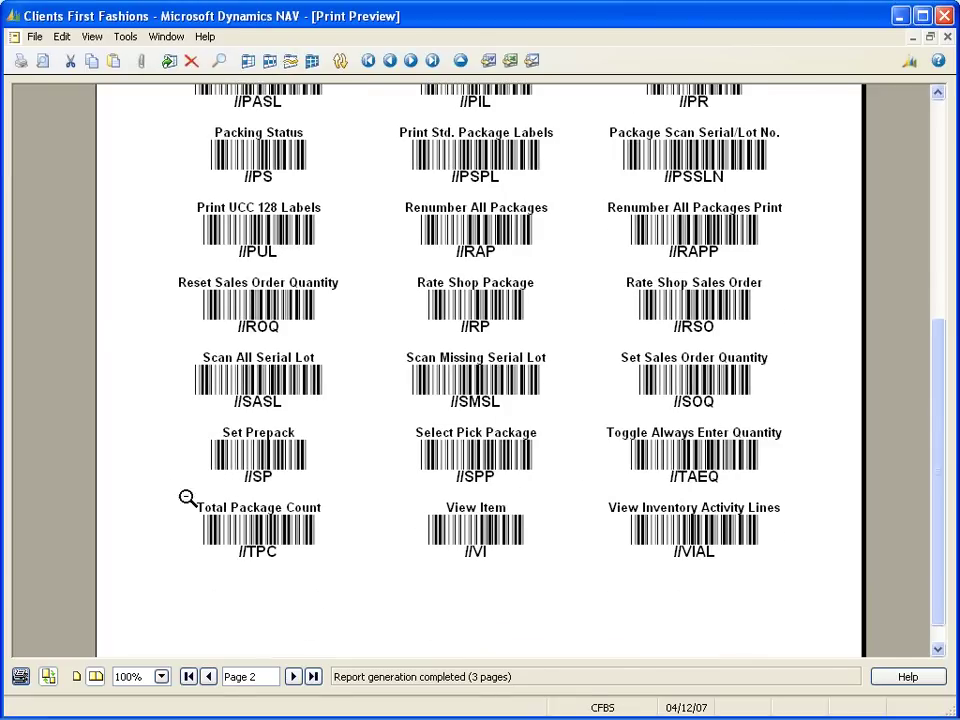
pyautogui.scroll(-4, 431, 521)
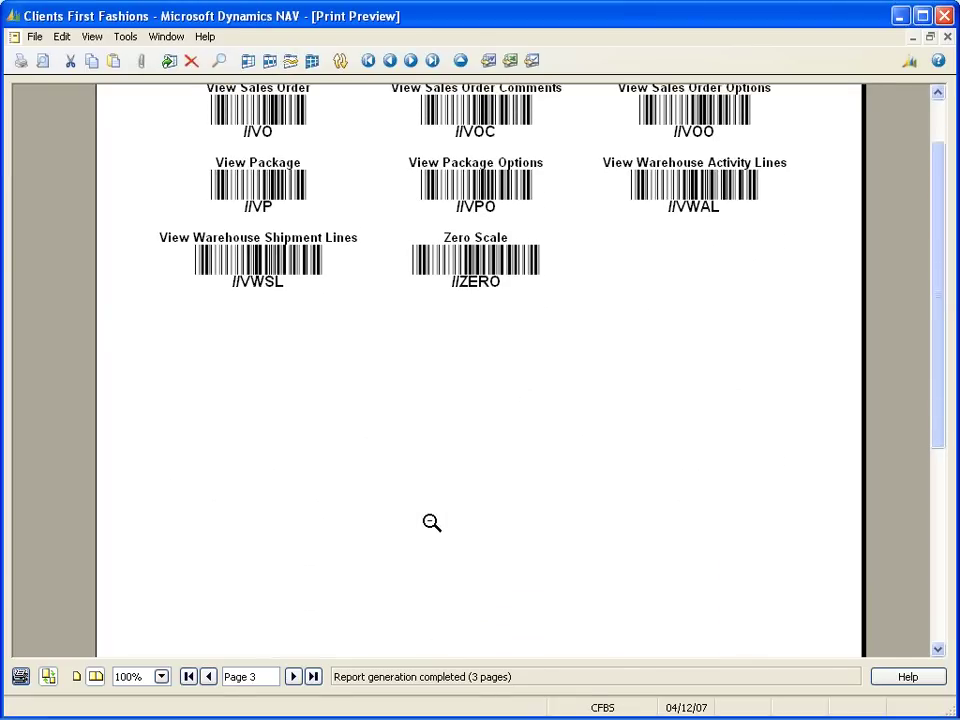
pyautogui.scroll(1, 431, 521)
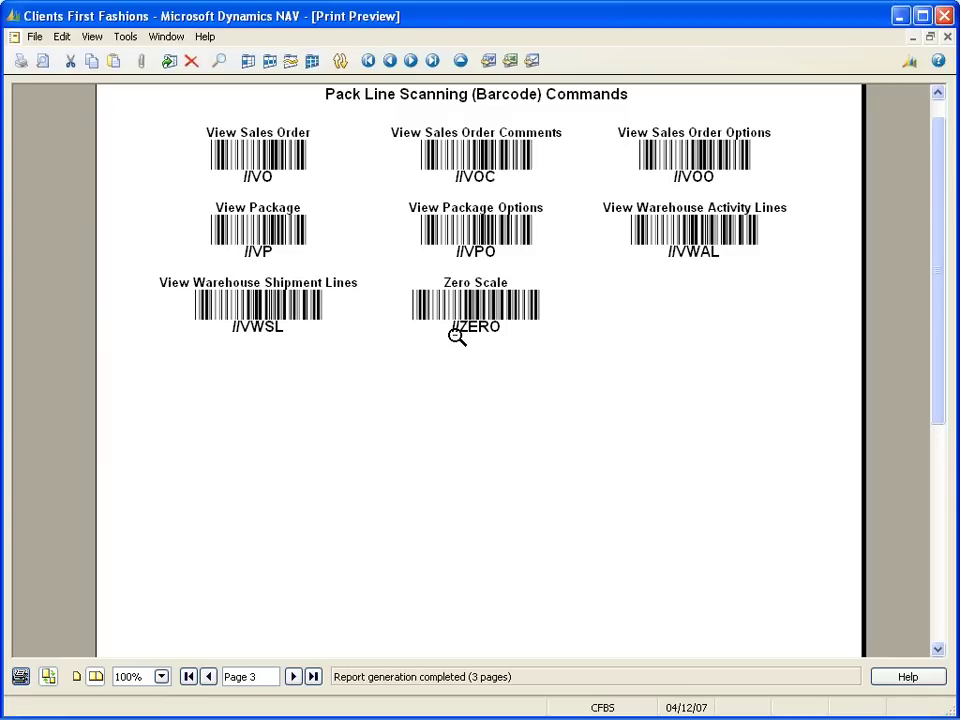
pyautogui.press('Escape')
# - Close the sales order with the //CO command, allowing Outlook address access for 1 minute and automatic e-mail sending
pyautogui.write('//co')
pyautogui.press('Return')
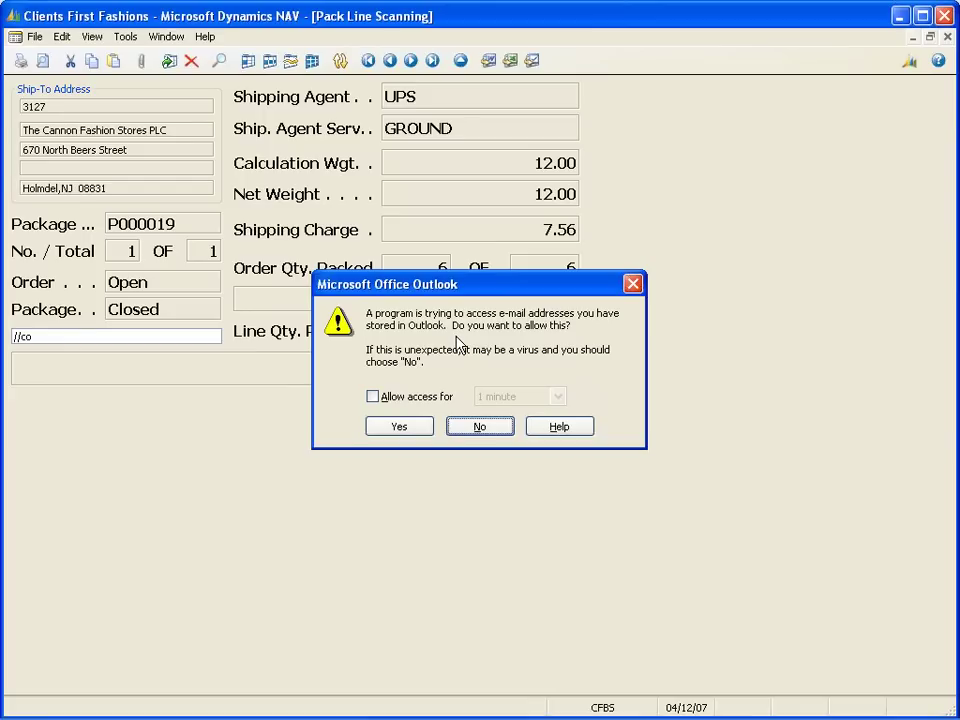
pyautogui.click(405, 398)
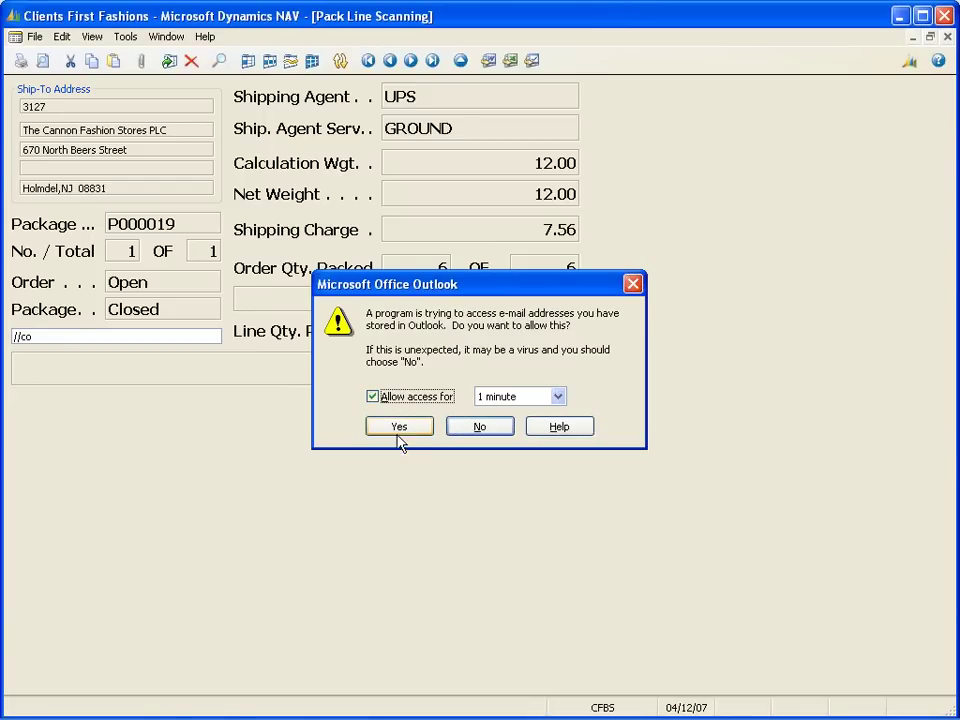
pyautogui.click(399, 427)
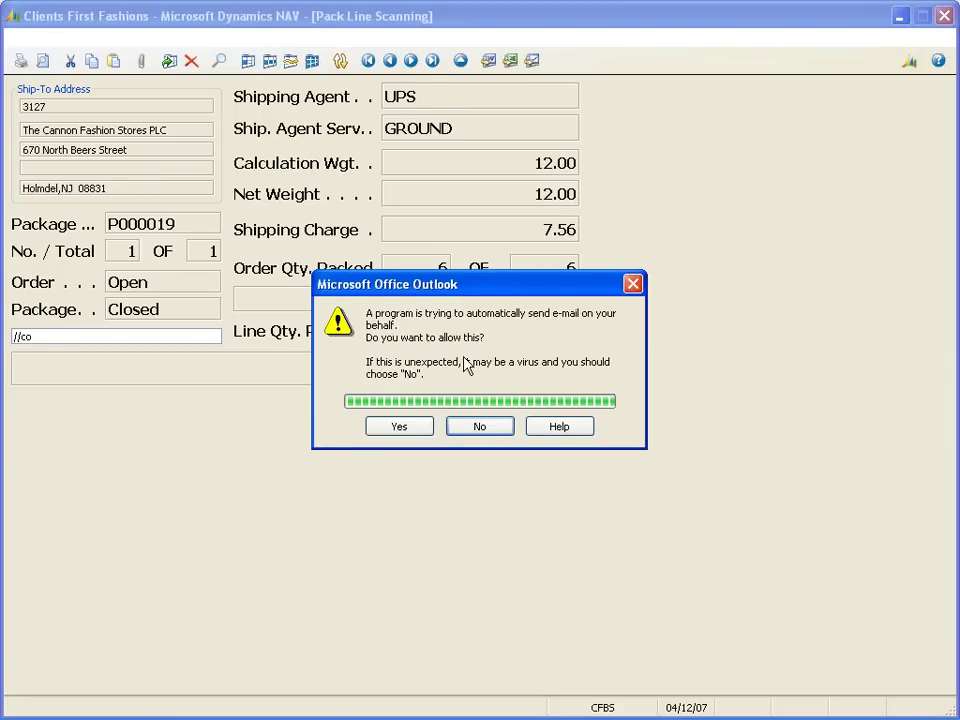
pyautogui.click(406, 429)
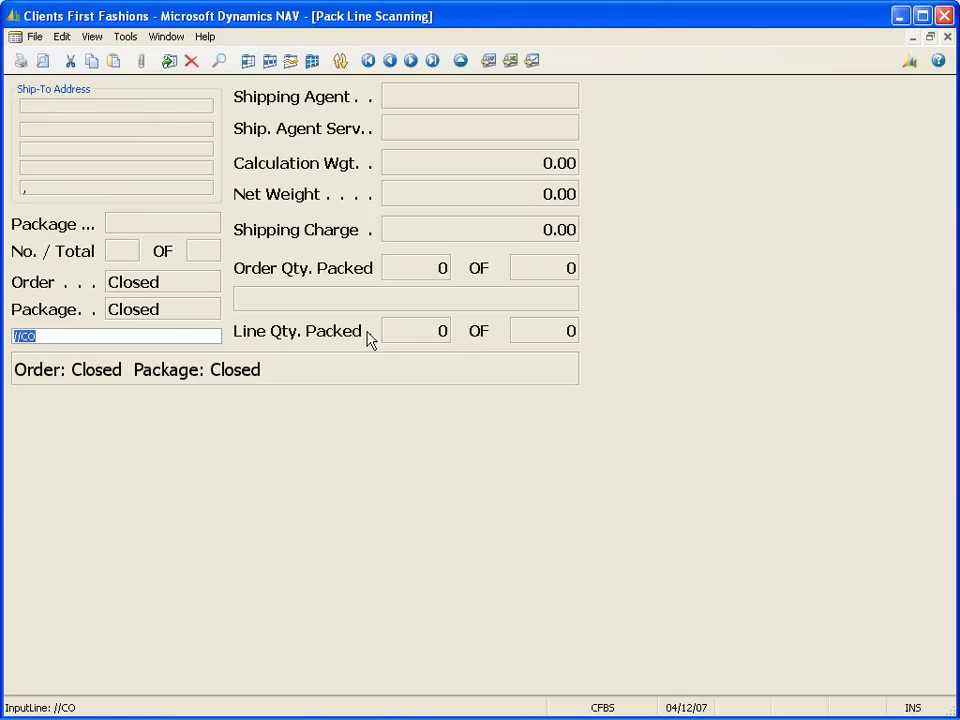
# - Switch to Outlook, open the shipment notification from the Outbox, and review its addresses, tracking number and package contents
pyautogui.hotkey('alt', 'Tab')
pyautogui.press('Tab')
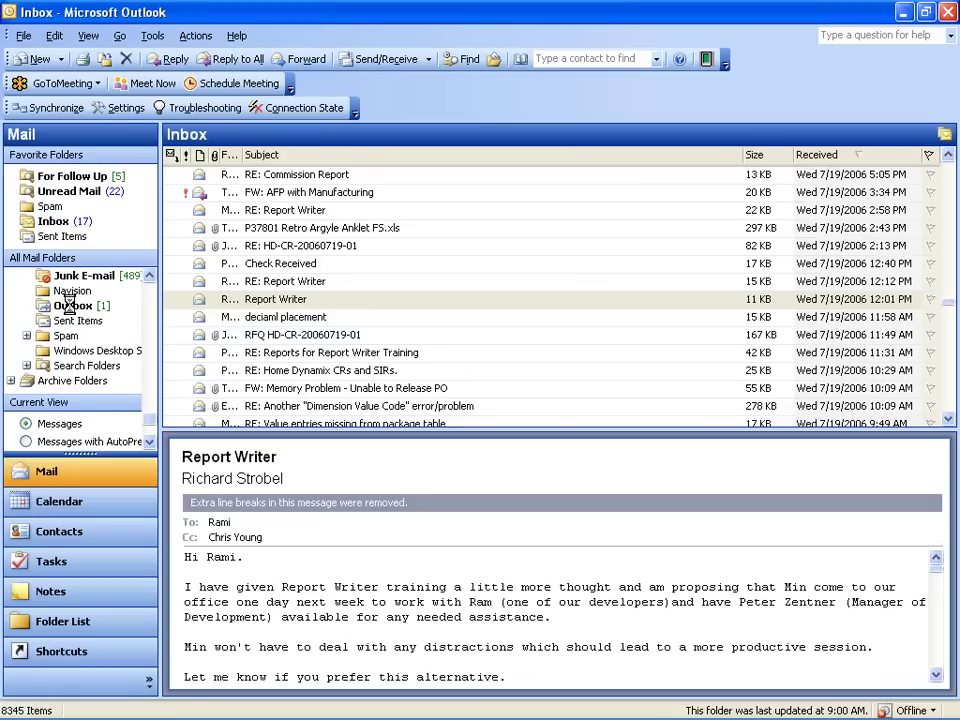
pyautogui.click(62, 304)
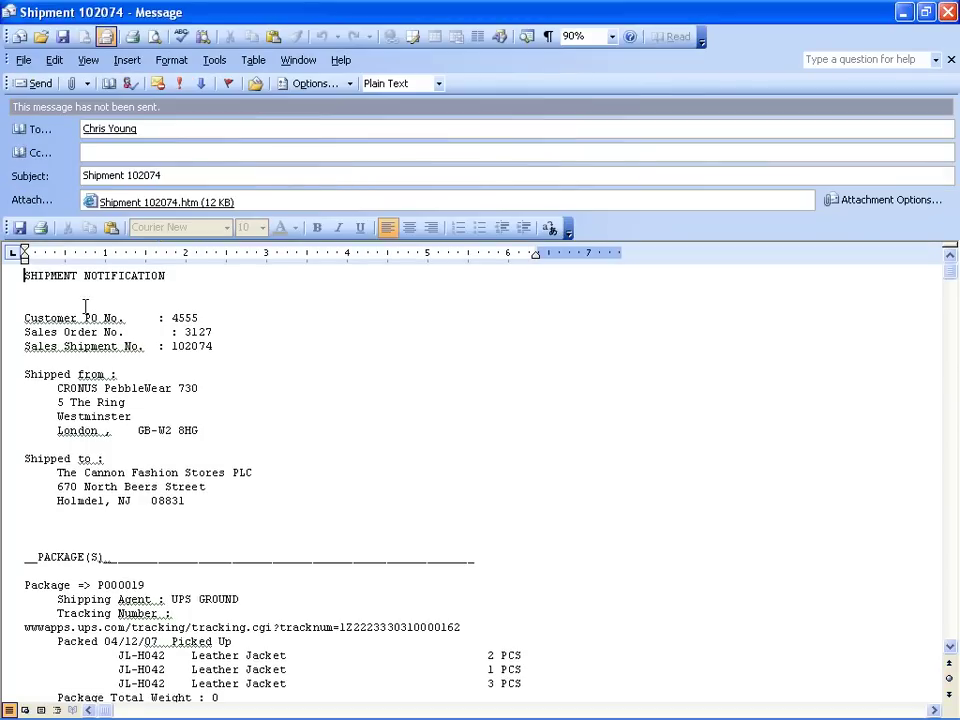
pyautogui.moveTo(28, 303); pyautogui.dragTo(231, 501)
pyautogui.click(231, 501)
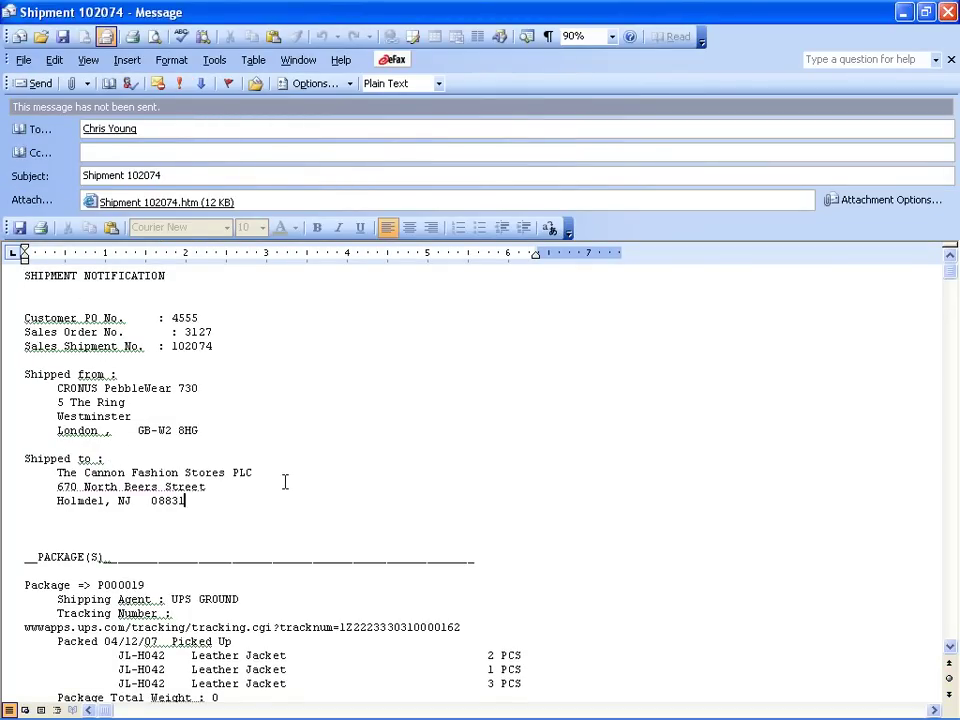
pyautogui.scroll(-3, 241, 513)
pyautogui.moveTo(279, 515); pyautogui.dragTo(439, 531)
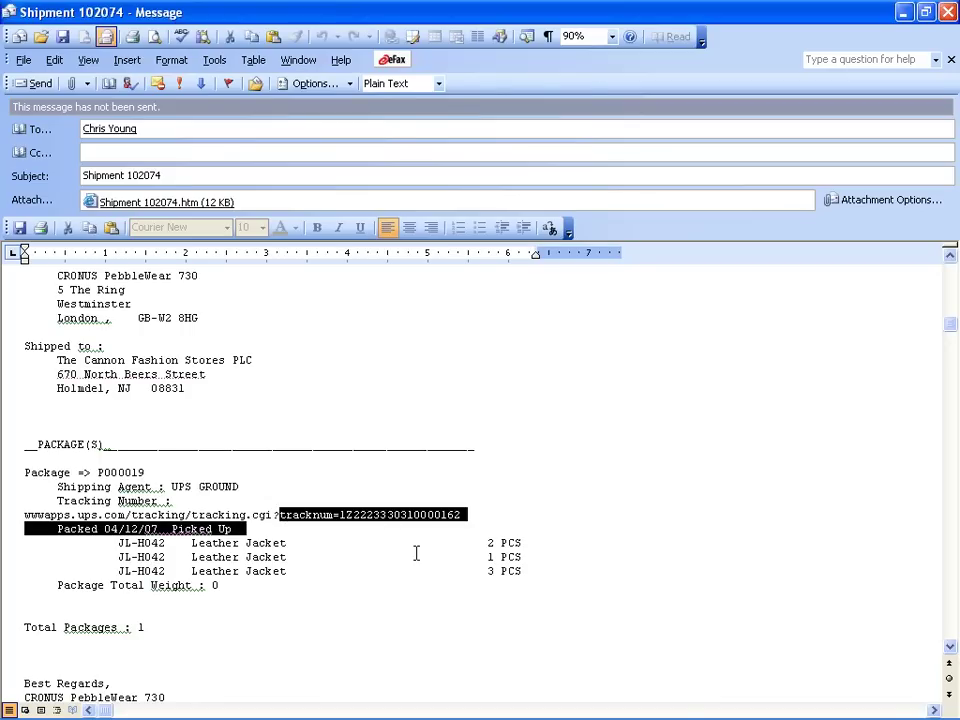
pyautogui.scroll(1, 414, 551)
pyautogui.scroll(1, 414, 551)
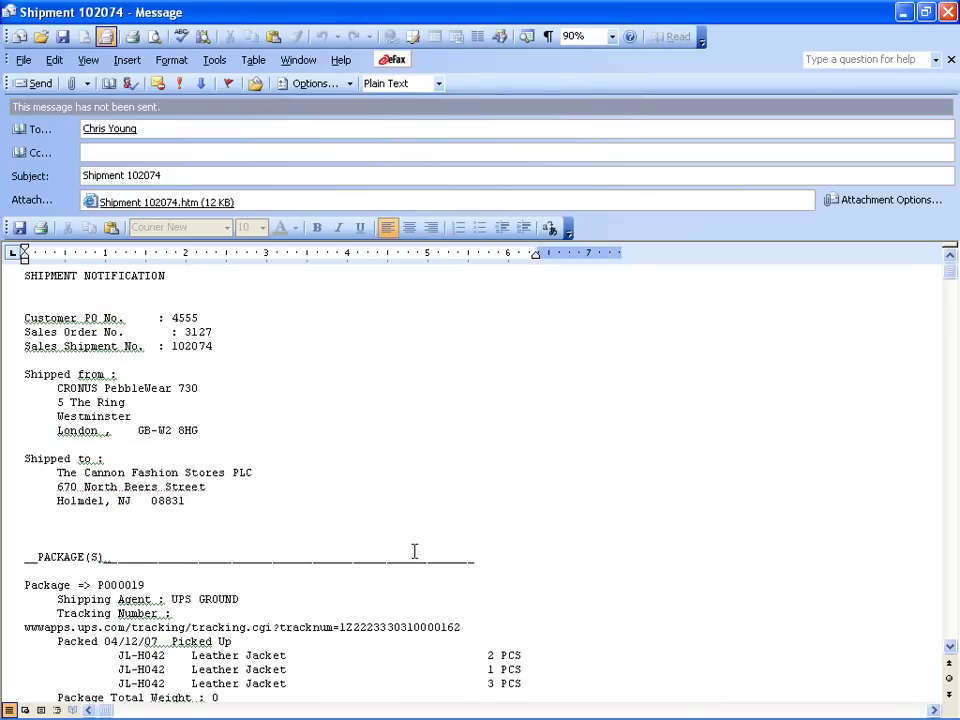
# - Open the notification's attached HTML shipment document, review its shipped and ordered quantities, and close the browser
pyautogui.doubleClick(143, 204)
pyautogui.click(394, 403)
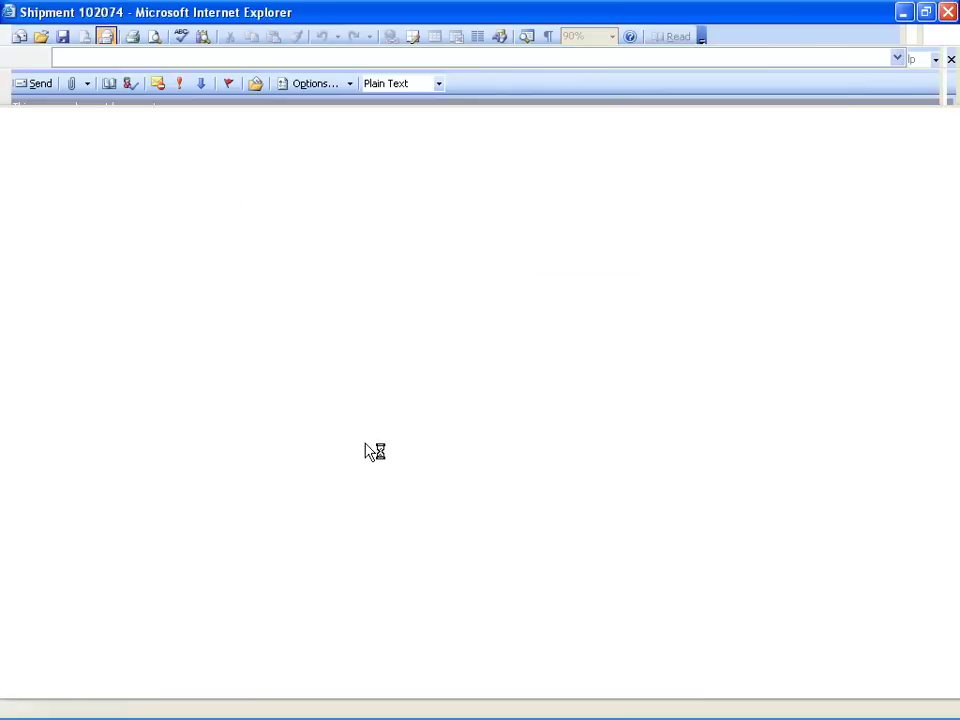
pyautogui.scroll(-1, 243, 238)
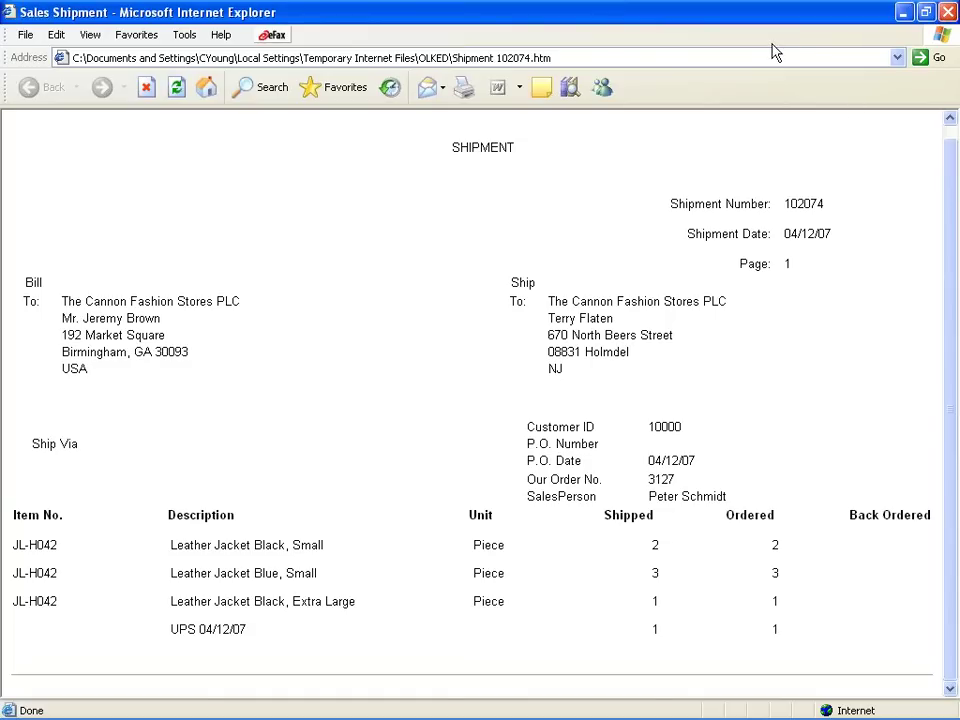
pyautogui.click(25, 35)
pyautogui.click(60, 253)
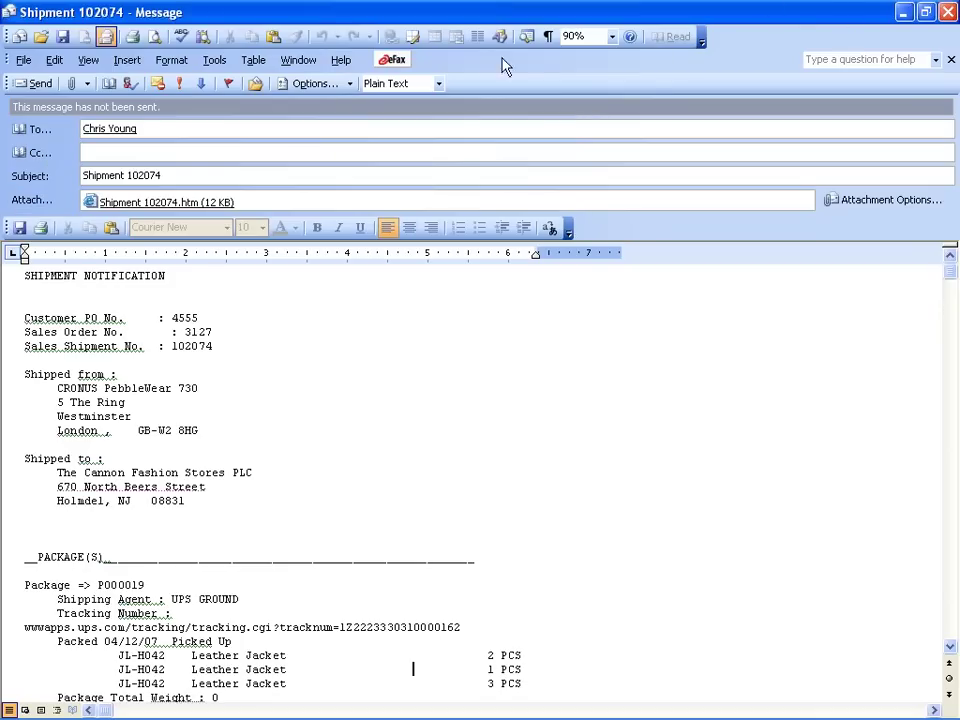
# - Send the shipment notification e-mail, and return to Dynamics NAV to close Pack Line Scanning
pyautogui.hotkey('alt', 's')
pyautogui.click(903, 12)
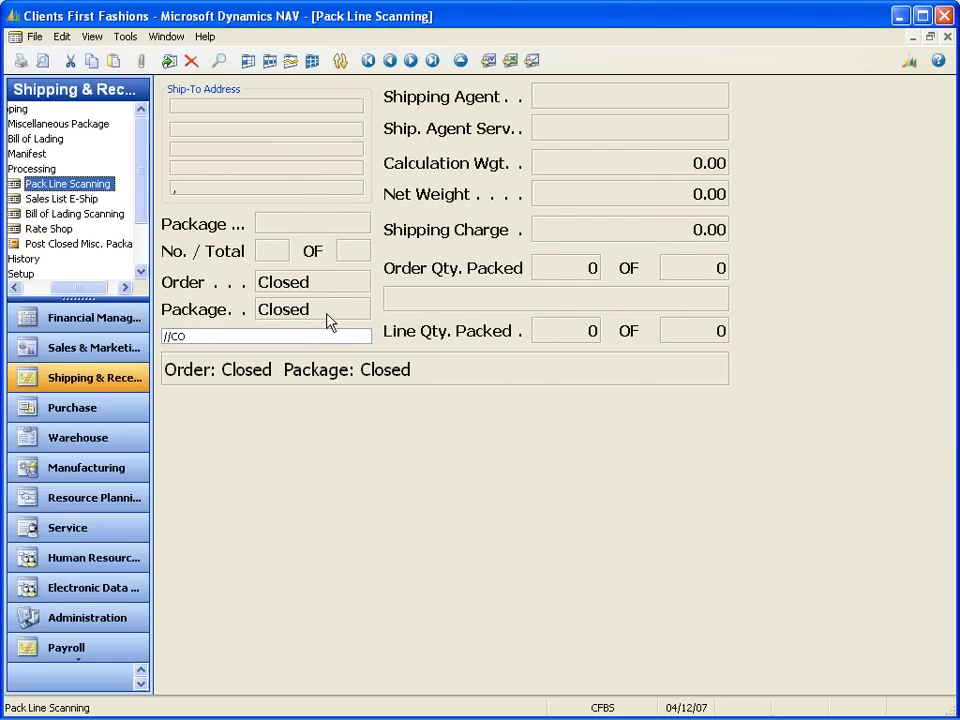
pyautogui.press('Escape')
# - Open the leather jacket sales order from Order Processing in Sales & Marketing
pyautogui.moveTo(86, 288); pyautogui.dragTo(40, 288)
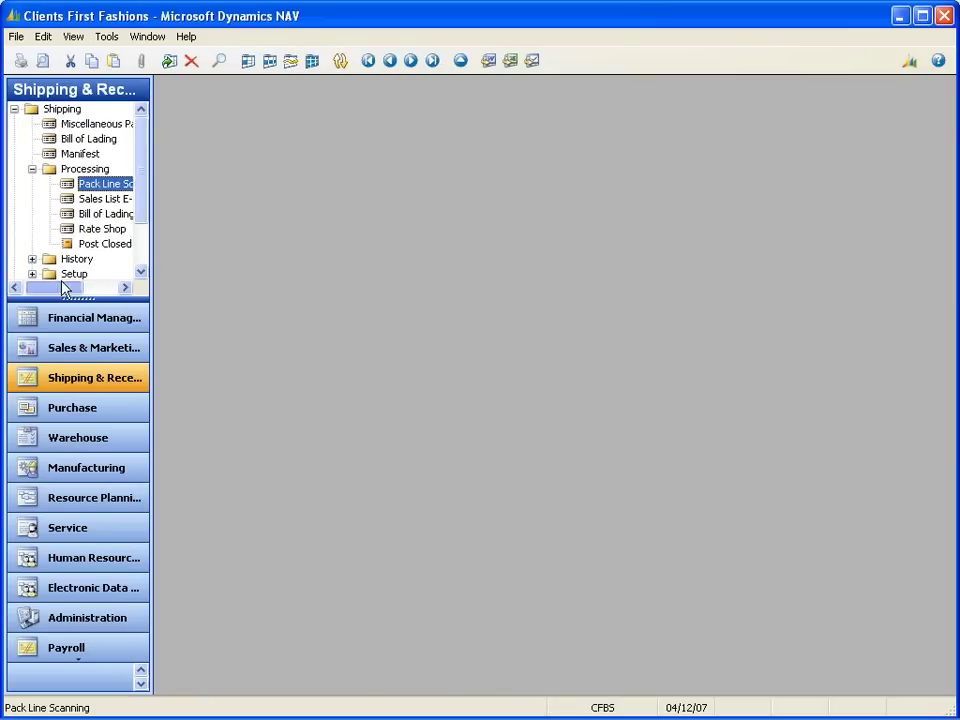
pyautogui.click(58, 352)
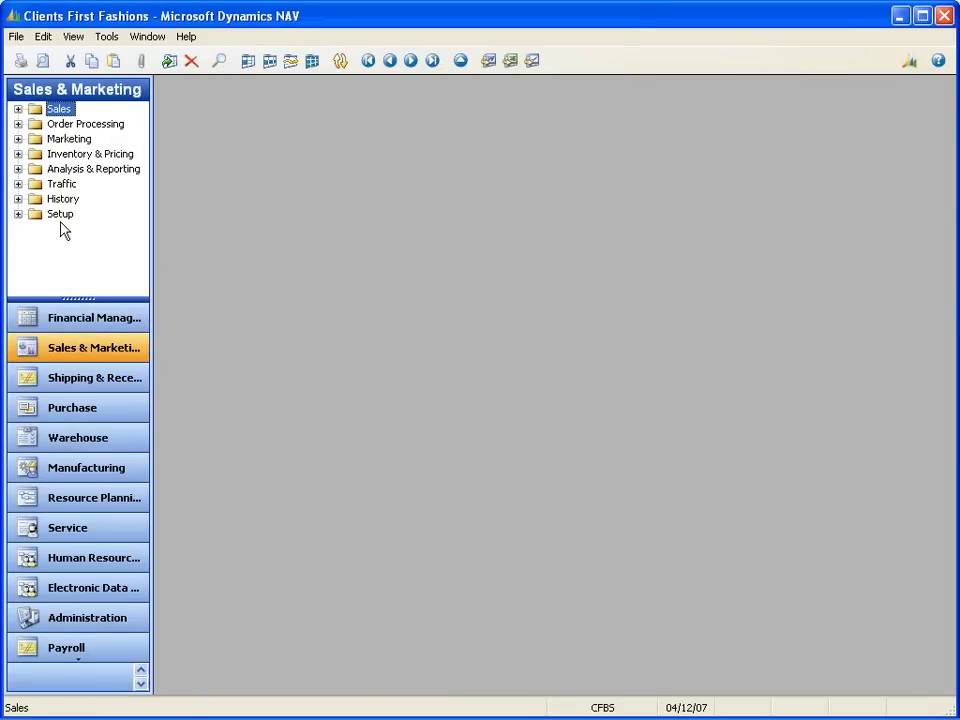
pyautogui.click(54, 126)
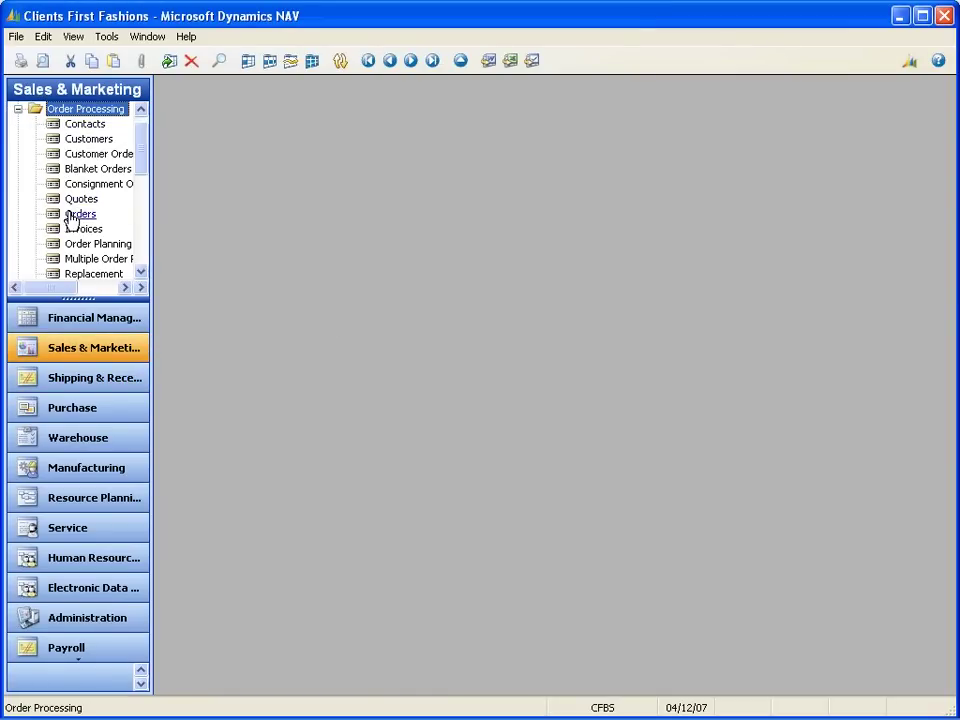
pyautogui.click(76, 213)
pyautogui.doubleClick(73, 208)
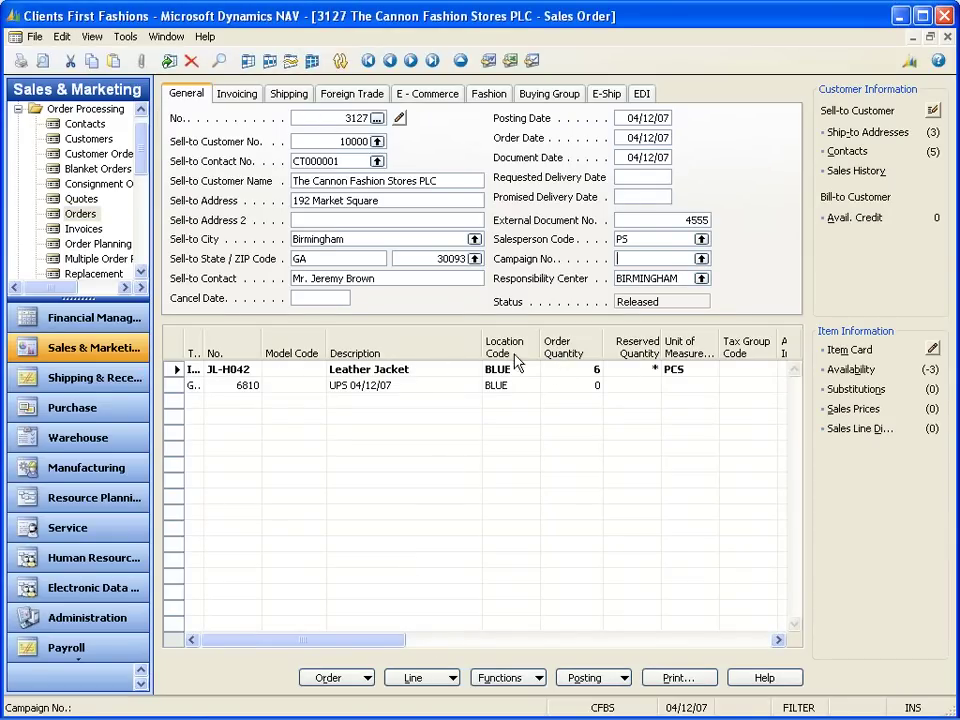
# - Check the order's UPS freight line and the leather jacket line's quantities to ship, shipped and to invoice
pyautogui.click(498, 385)
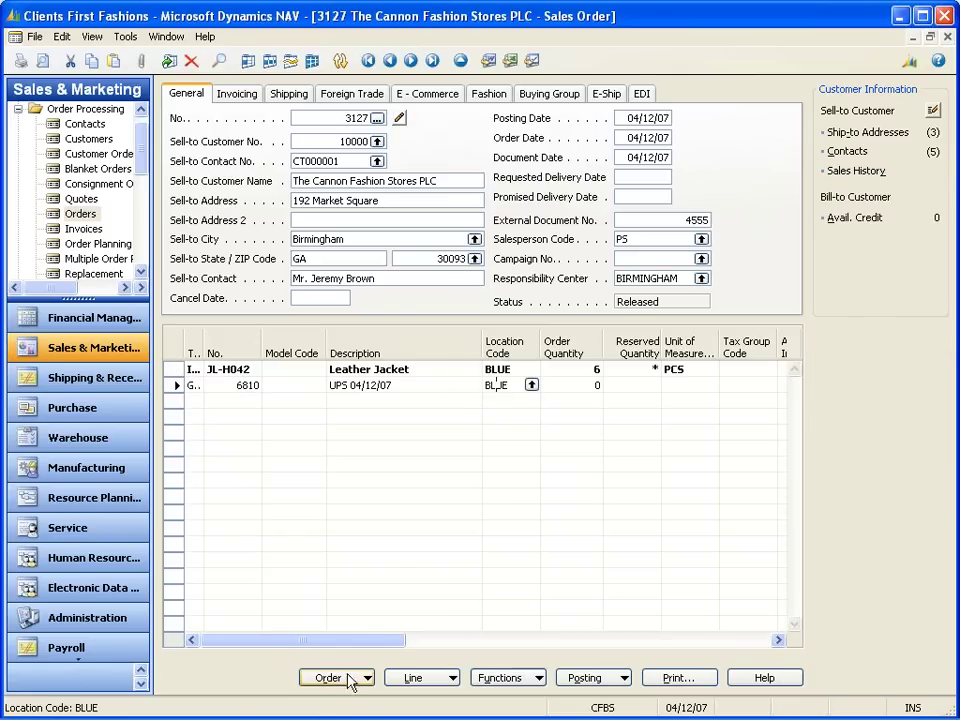
pyautogui.moveTo(393, 641); pyautogui.dragTo(588, 649)
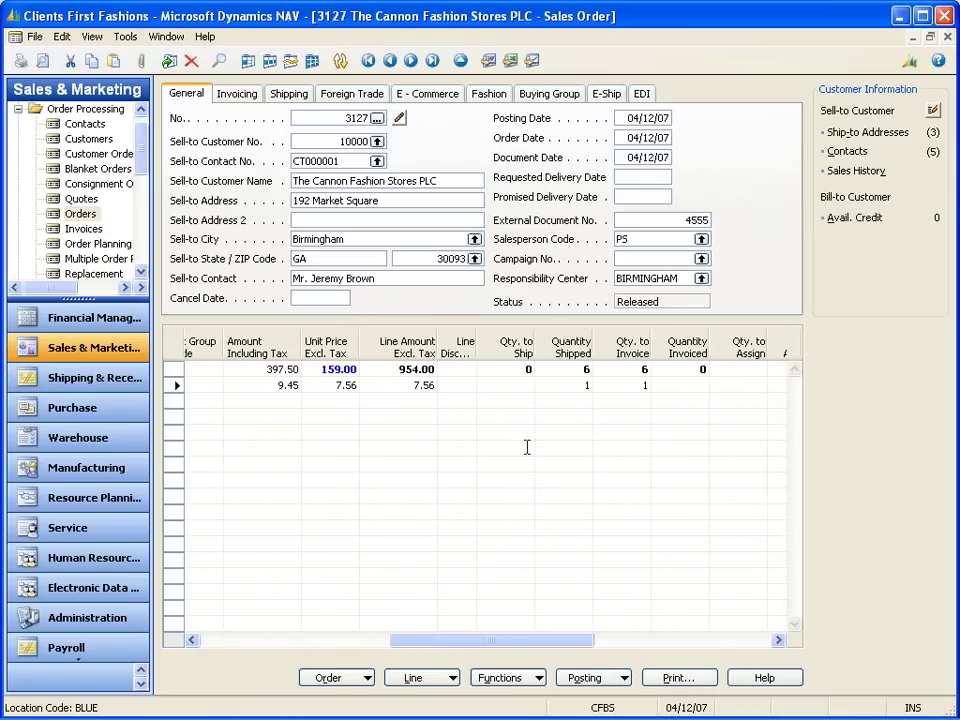
pyautogui.click(512, 369)
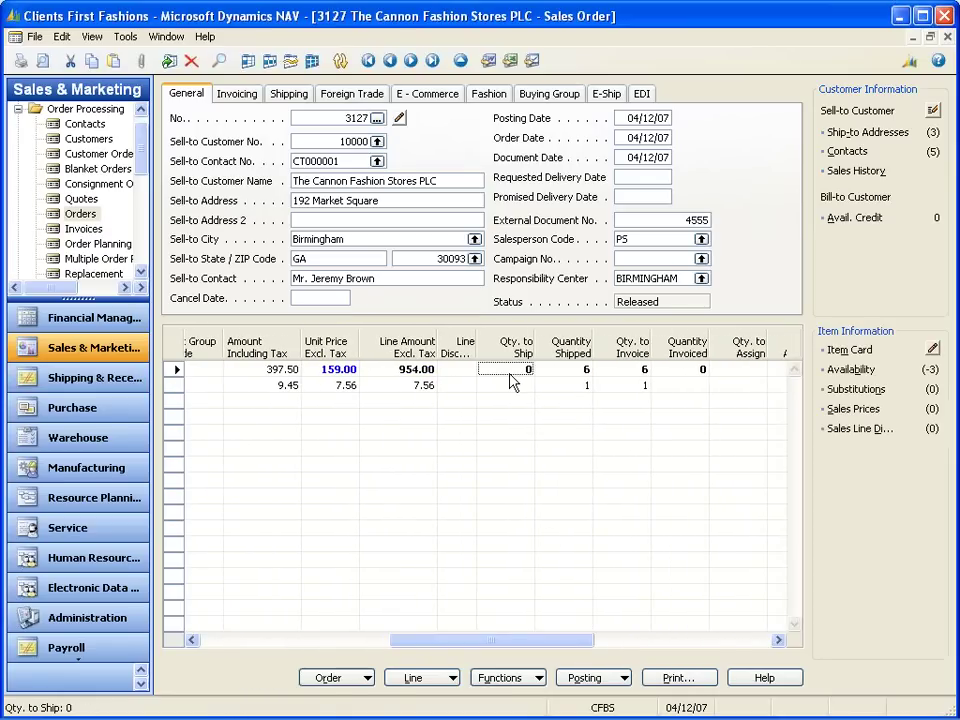
pyautogui.click(566, 372)
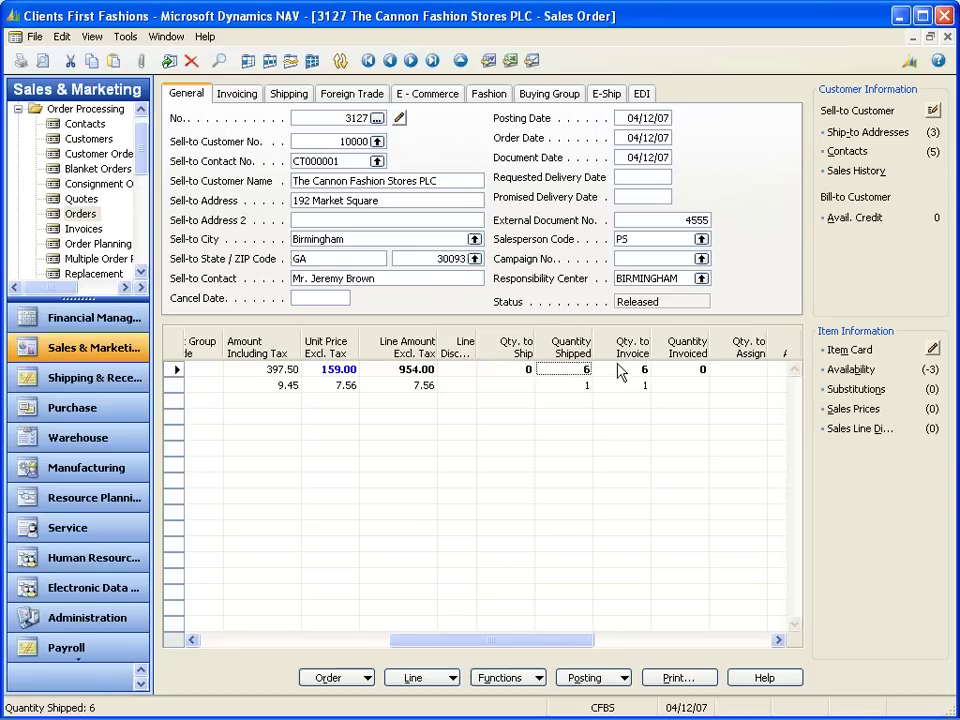
# - Open the posted sales shipment's card from the order's list of shipments
pyautogui.click(331, 677)
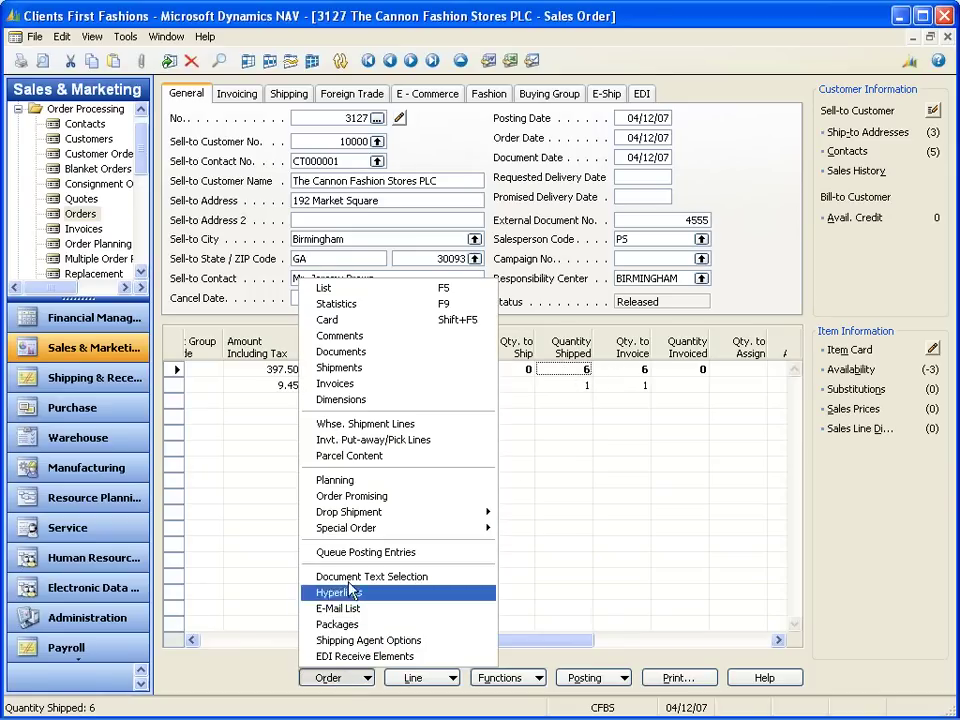
pyautogui.click(356, 368)
pyautogui.click(678, 677)
pyautogui.click(673, 626)
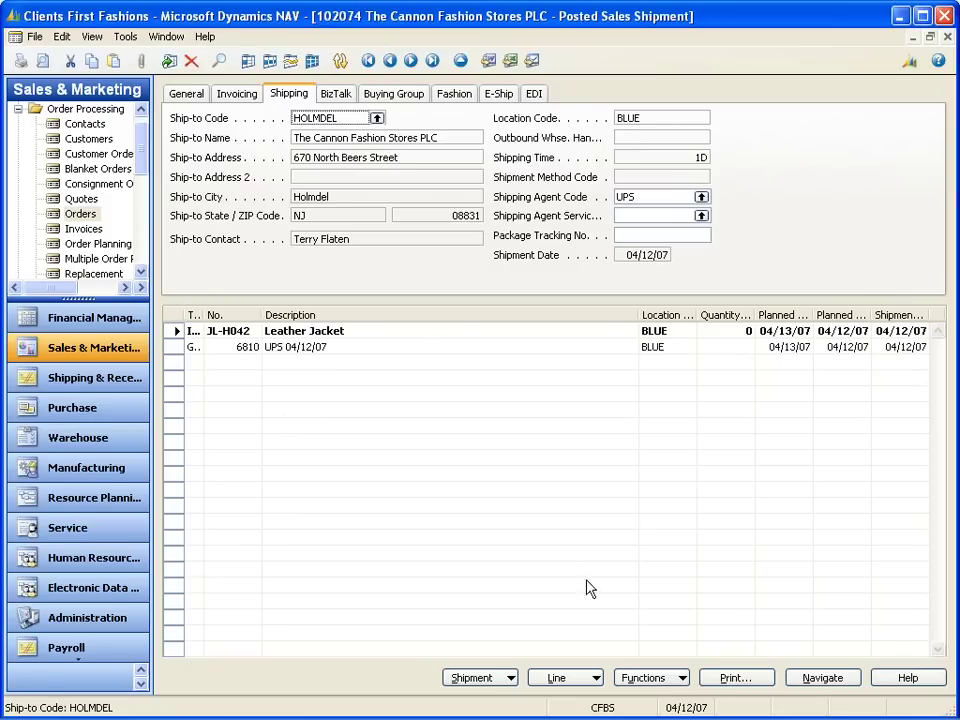
# - Open the card of the shipment's posted package, and check its shipping cost and shipping charge
pyautogui.click(478, 677)
pyautogui.click(476, 642)
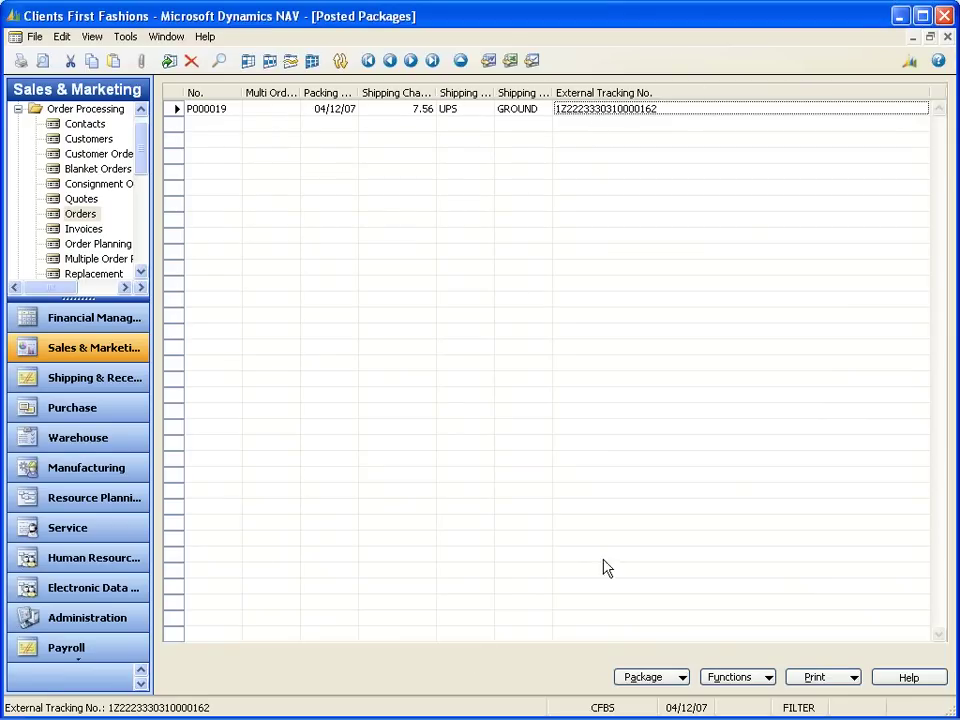
pyautogui.click(686, 680)
pyautogui.click(621, 611)
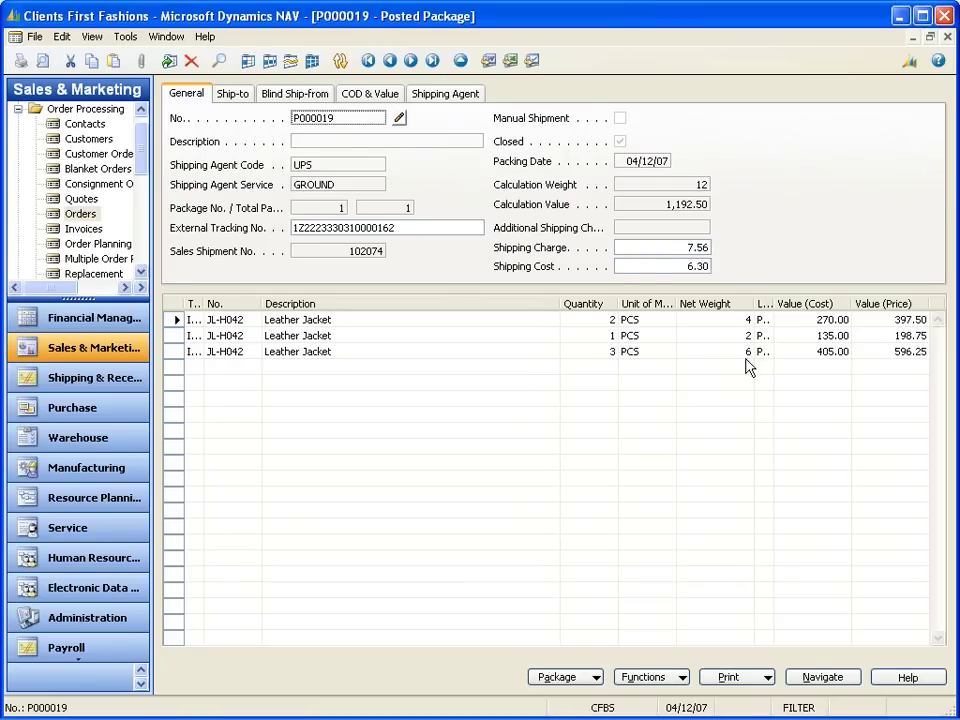
pyautogui.click(627, 268)
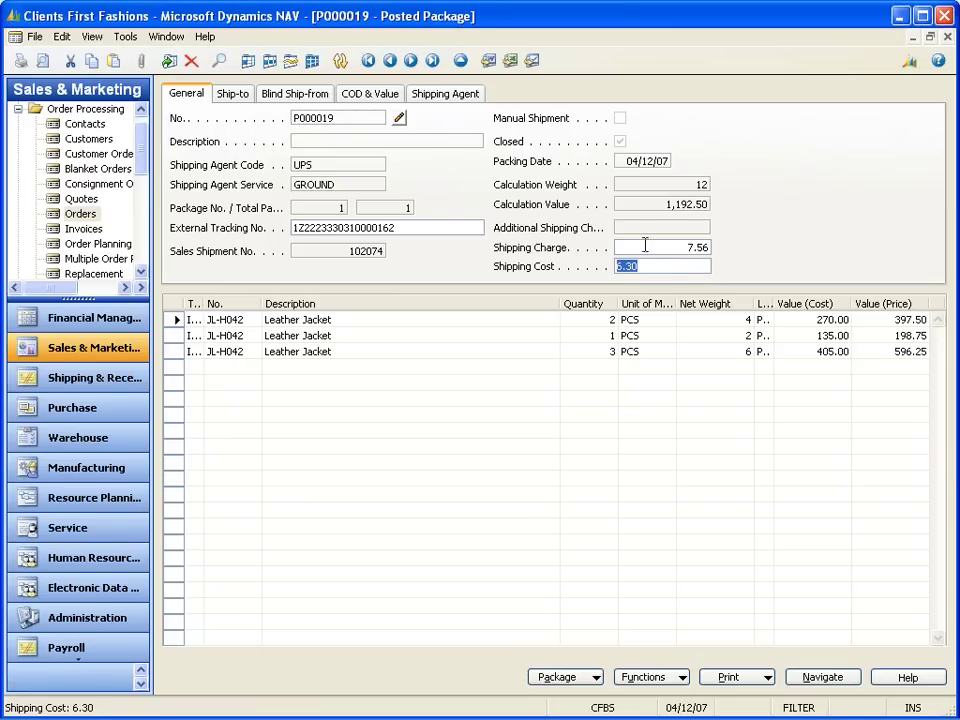
pyautogui.click(645, 247)
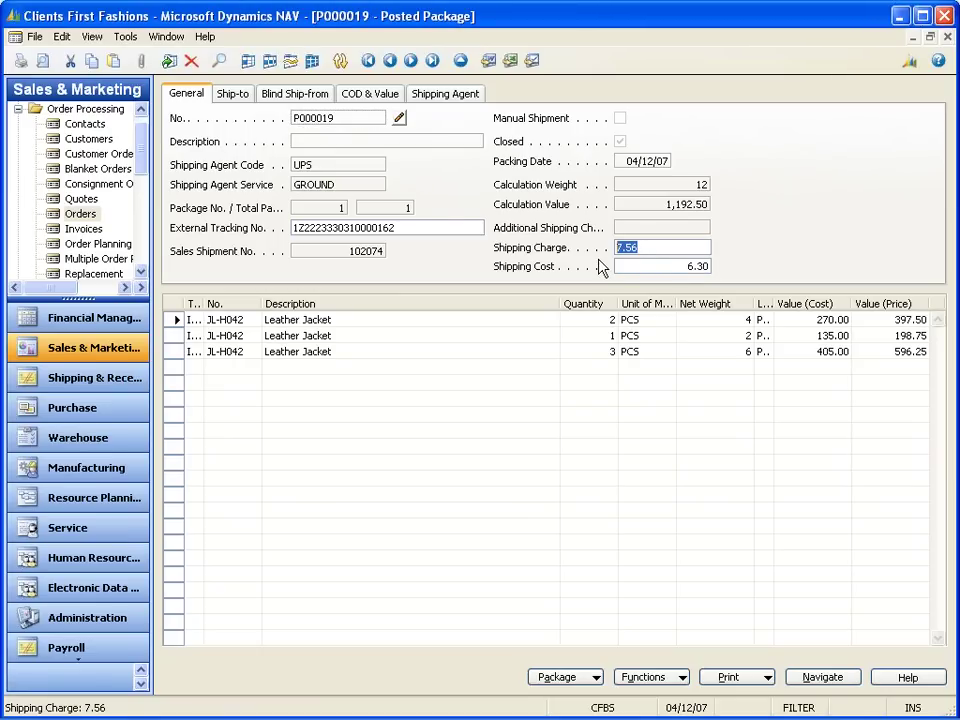
# - Close the posted package and shipment, and create a new sales order for The Cannon Fashion Stores PLC
pyautogui.press('Escape')
pyautogui.press('Escape')
pyautogui.press('Escape')
pyautogui.press('Escape')
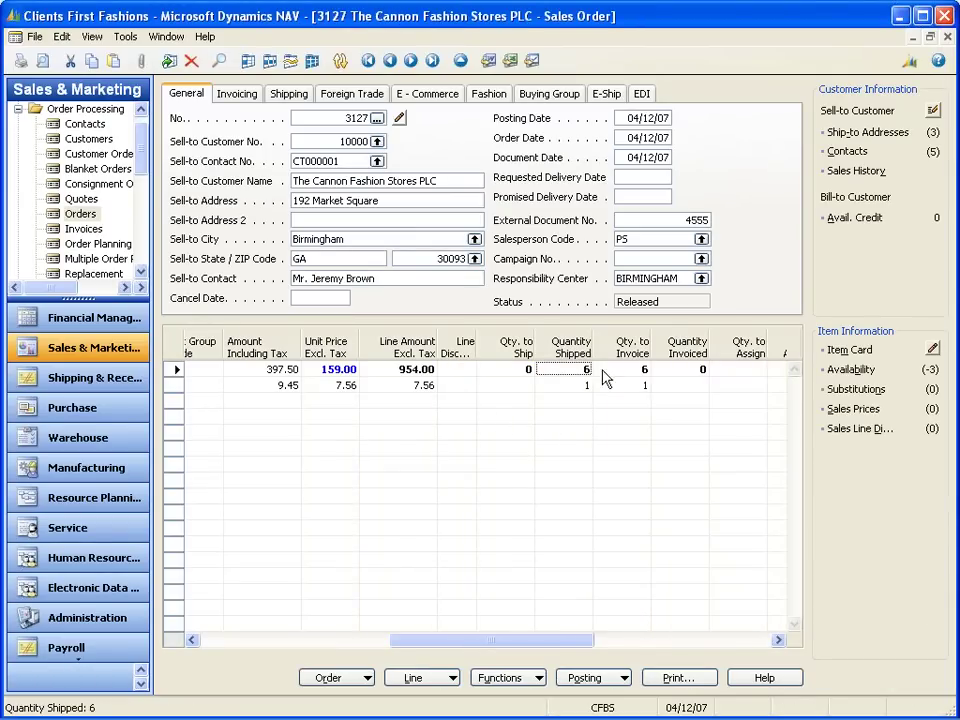
pyautogui.click(419, 257)
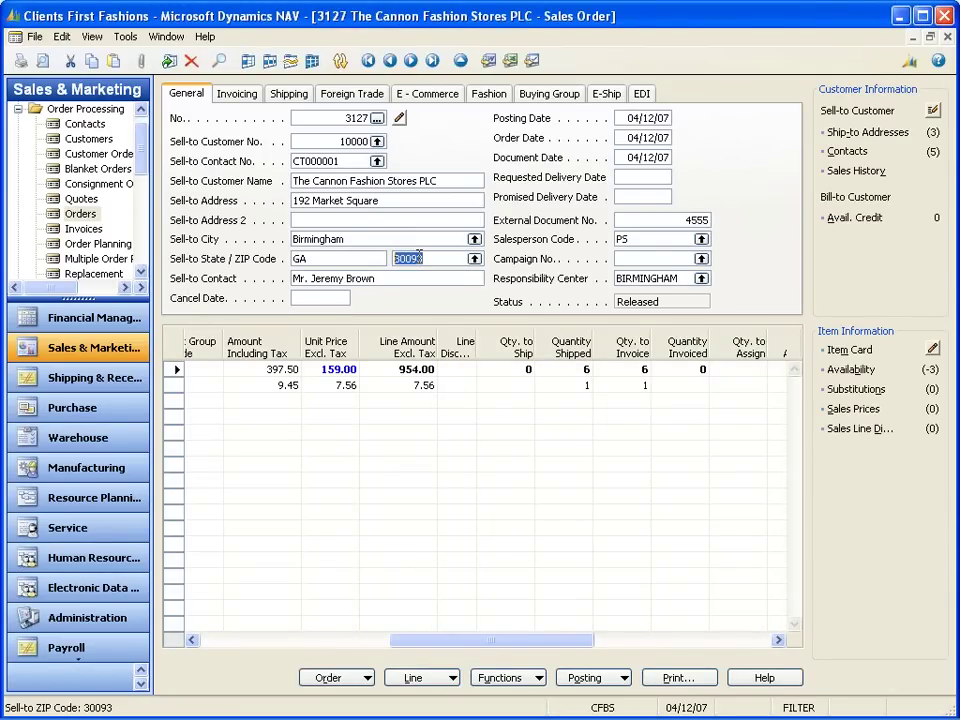
pyautogui.press('F3')
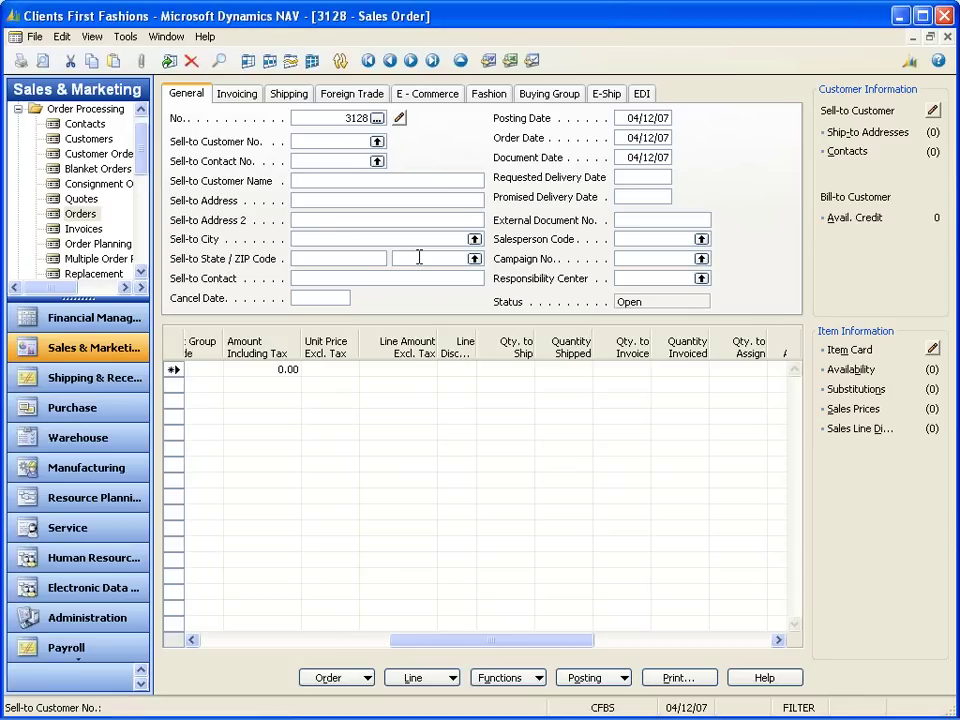
pyautogui.write('10000')
pyautogui.press('Return')
pyautogui.press('Return')
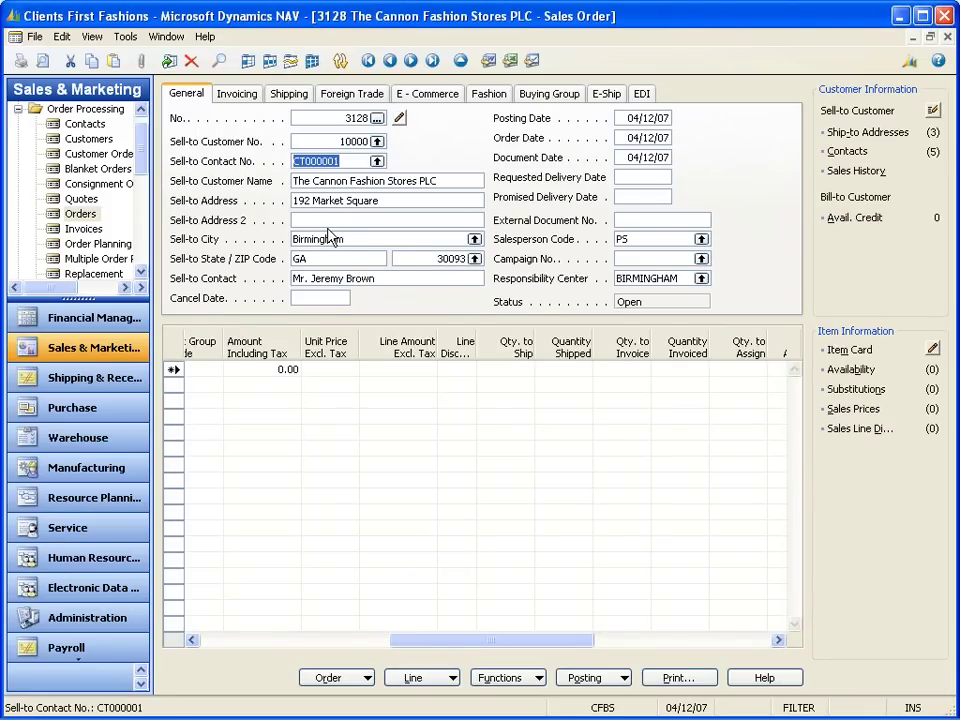
# - Open the customer's sales history from the new order and list the customer's posted shipments
pyautogui.click(497, 678)
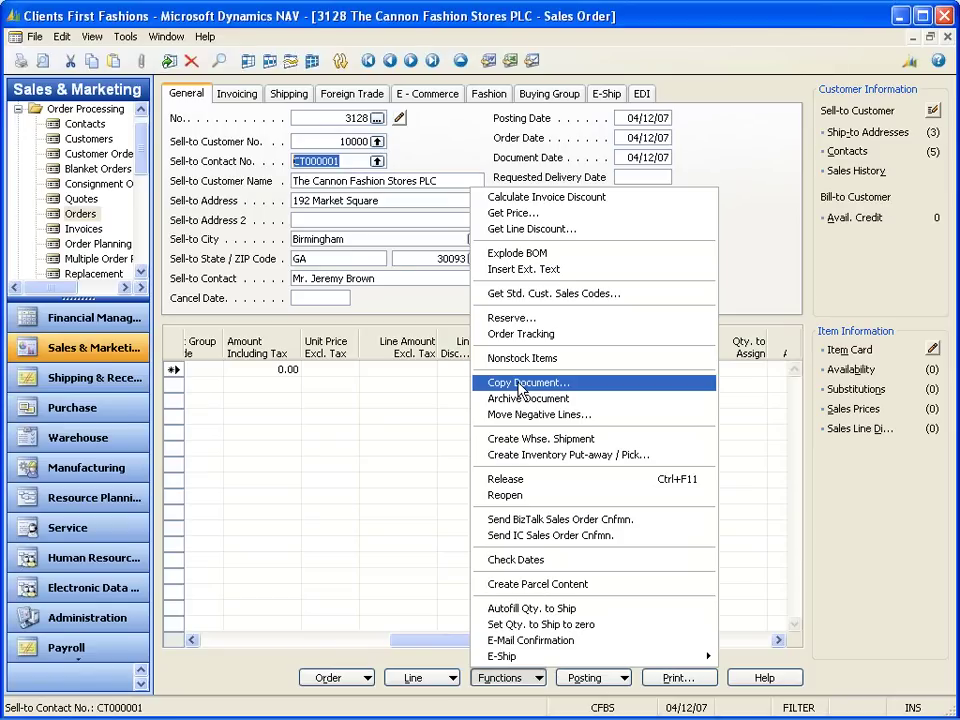
pyautogui.click(836, 172)
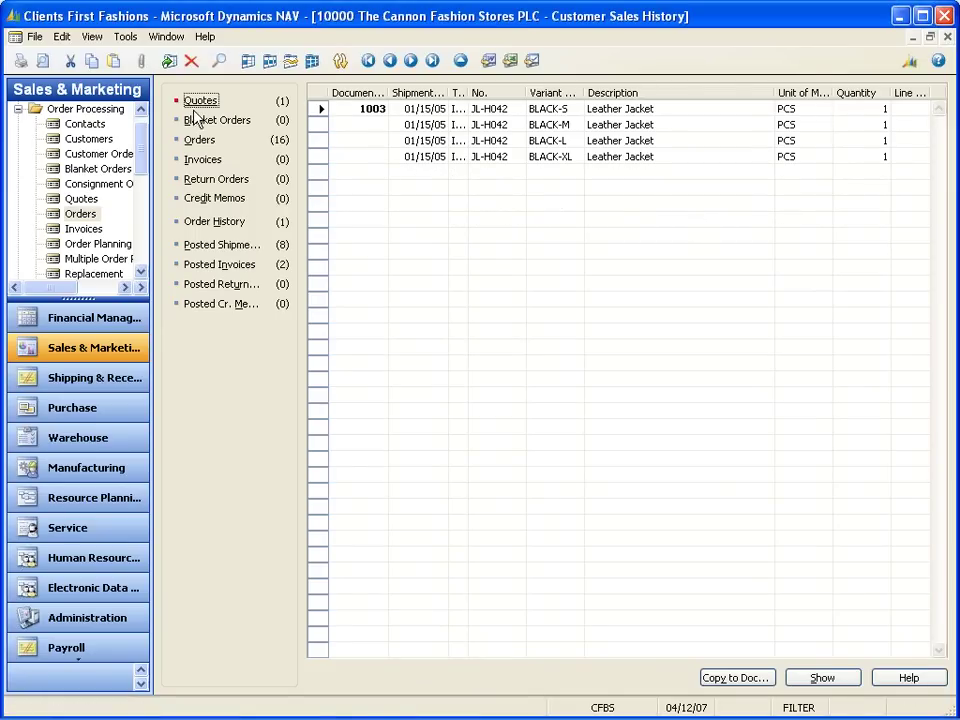
pyautogui.click(203, 140)
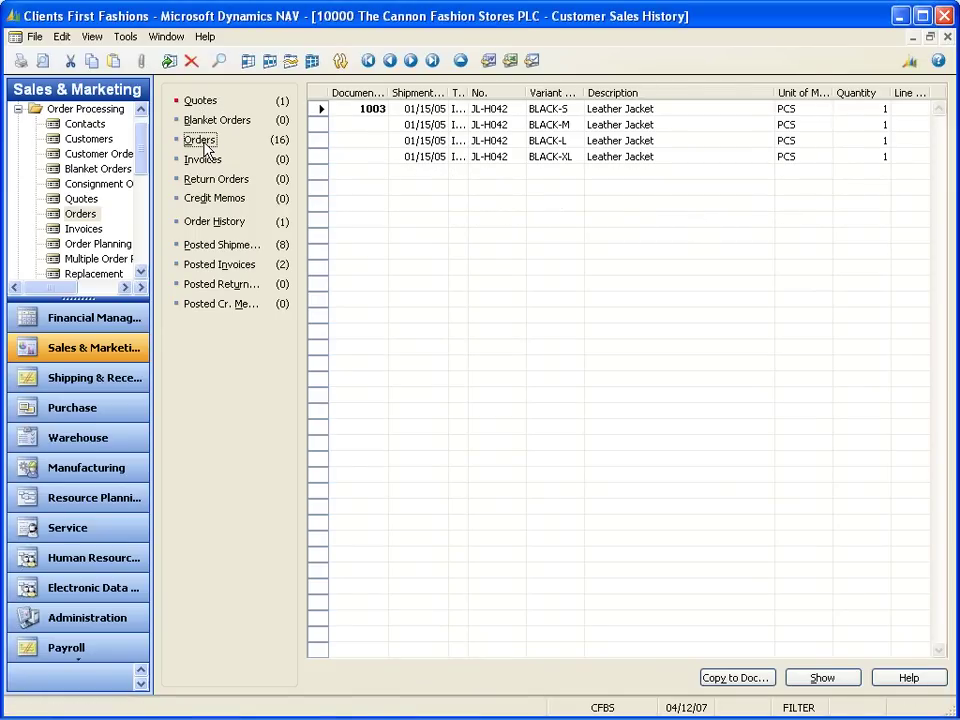
pyautogui.click(240, 248)
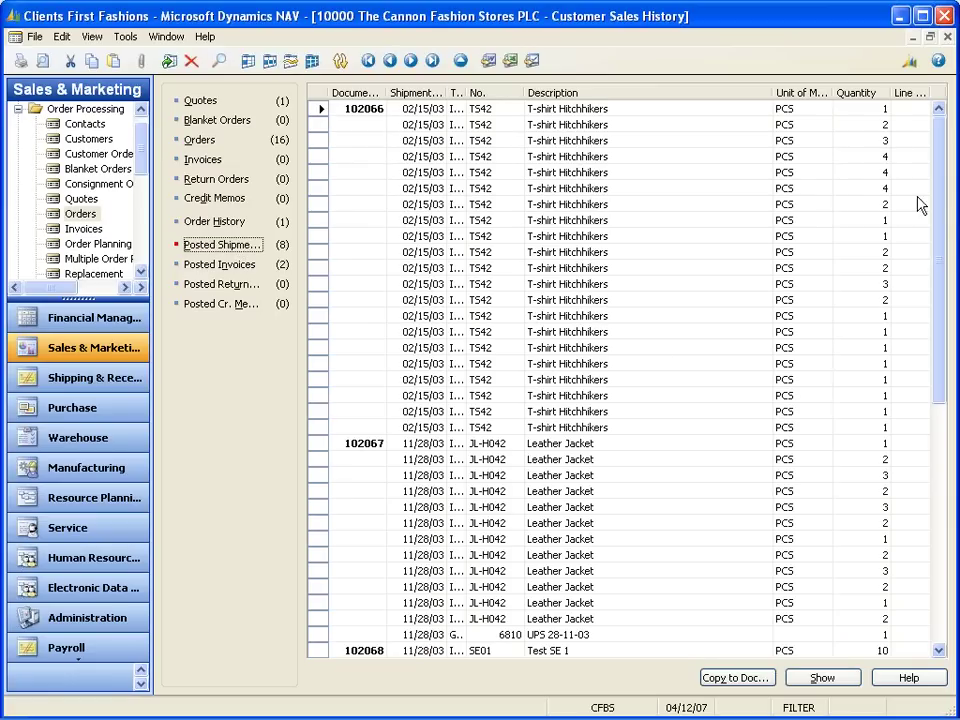
# - Copy the three leather jacket lines of the latest posted shipment, dated 04/12/07, into the new sales order
pyautogui.moveTo(945, 274); pyautogui.dragTo(945, 572)
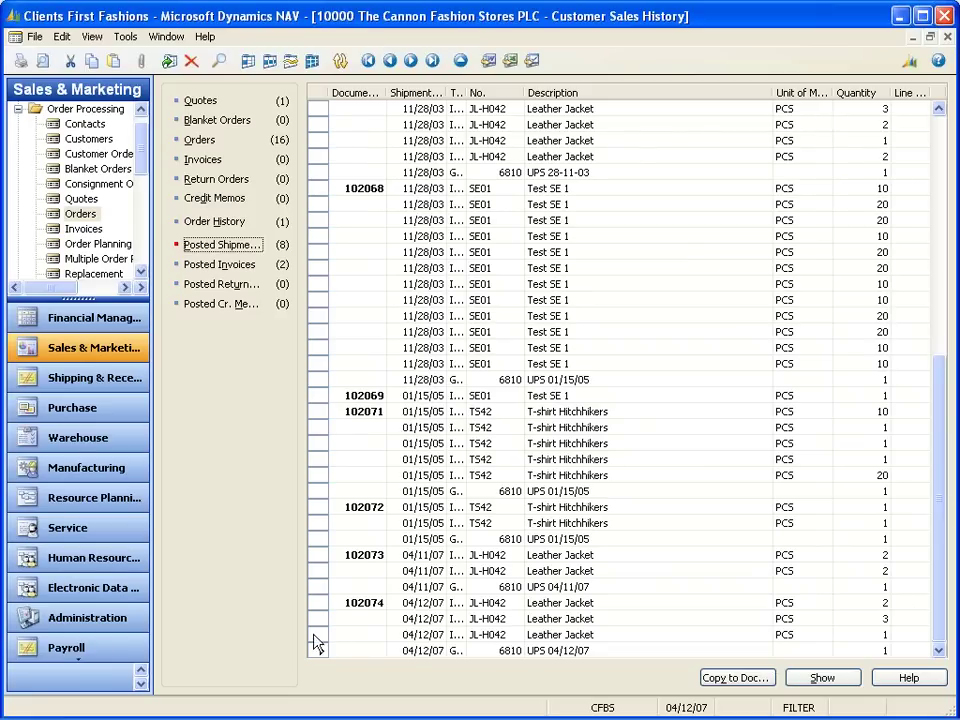
pyautogui.moveTo(315, 604); pyautogui.dragTo(322, 645)
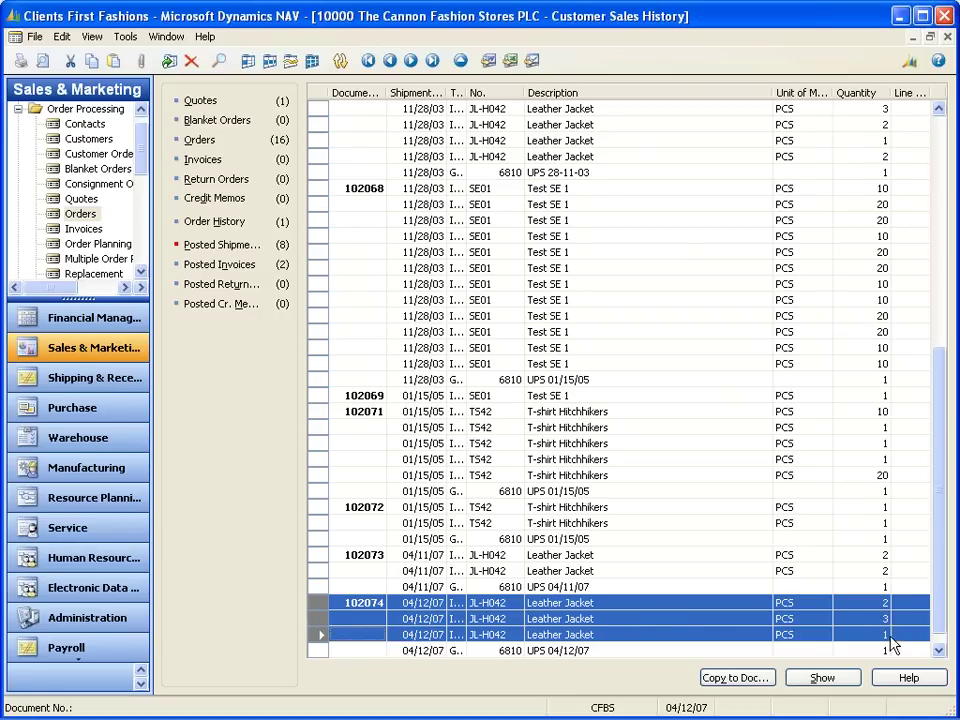
pyautogui.click(733, 679)
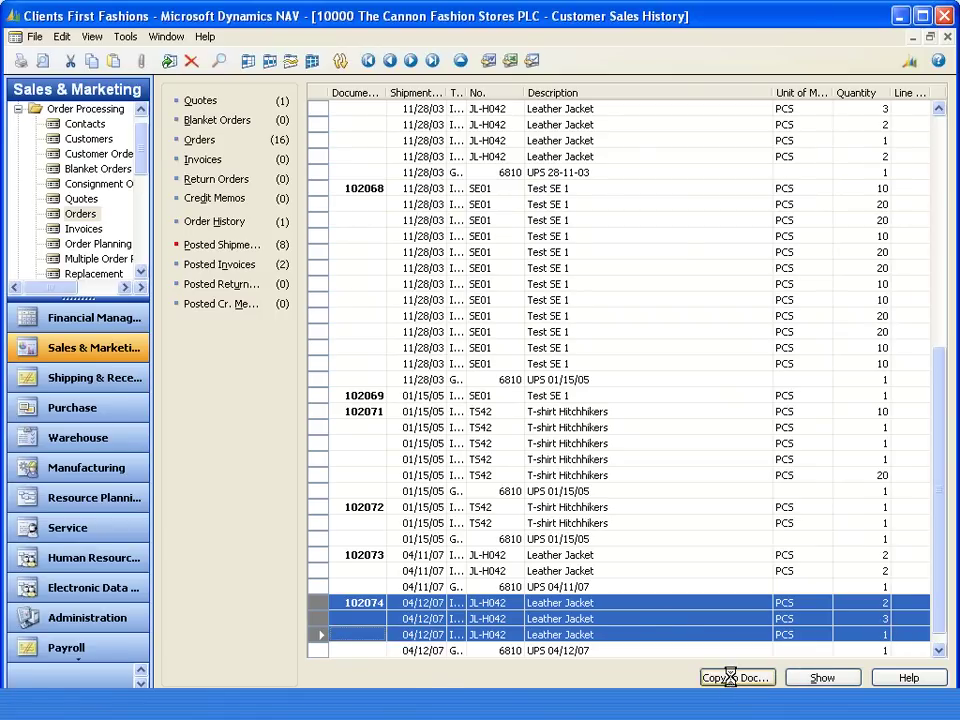
pyautogui.click(377, 366)
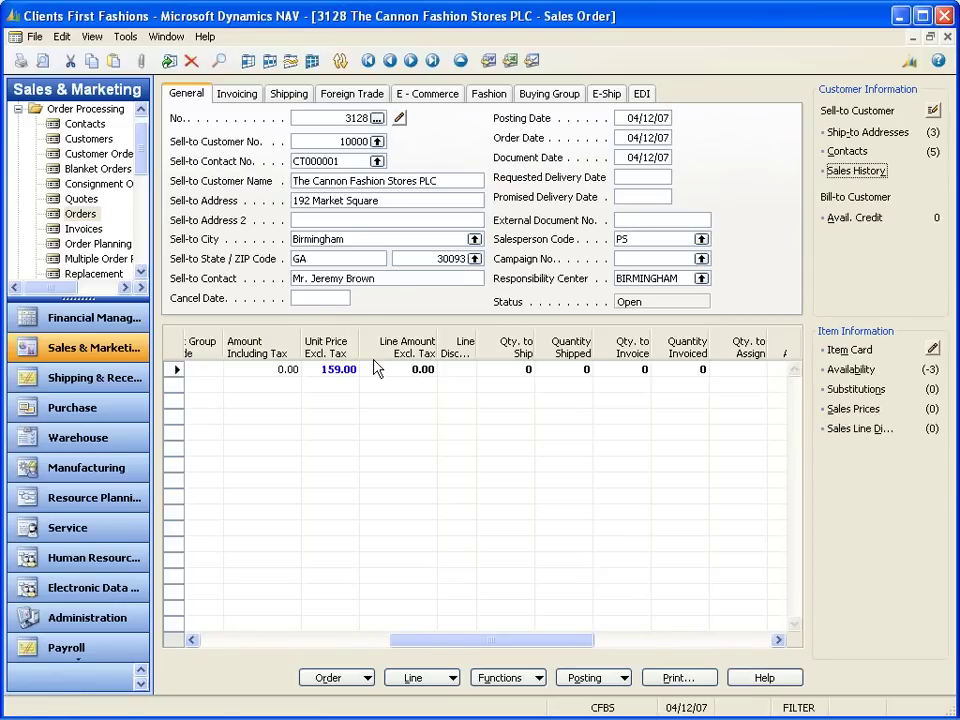
# - Check the copied leather jacket line's order quantities in its color and size matrix
pyautogui.moveTo(516, 643); pyautogui.dragTo(296, 640)
pyautogui.click(415, 369)
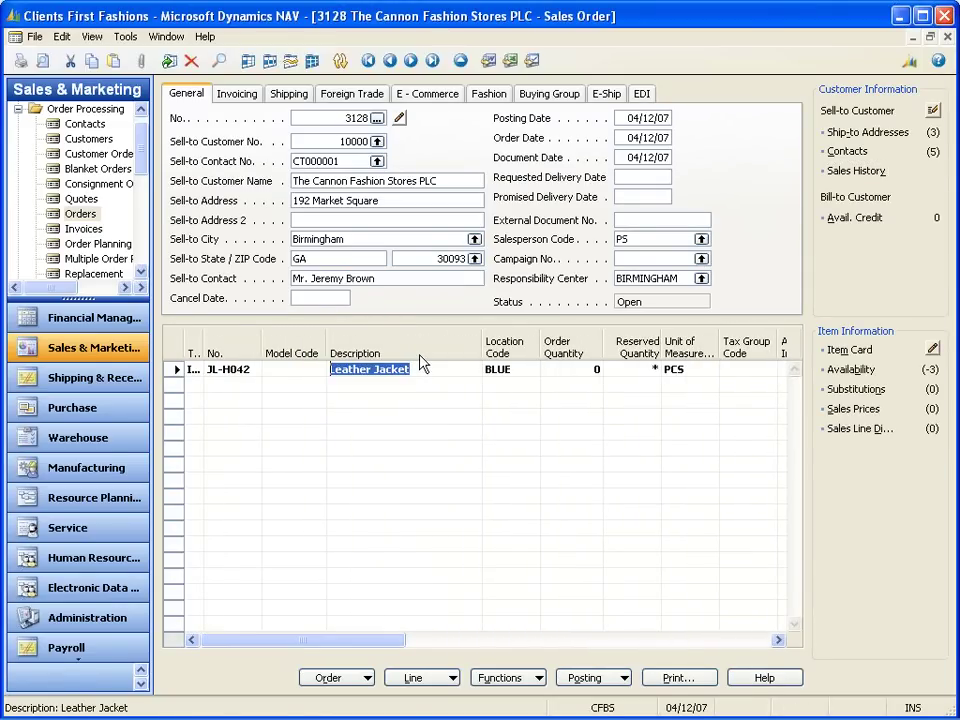
pyautogui.press('F6')
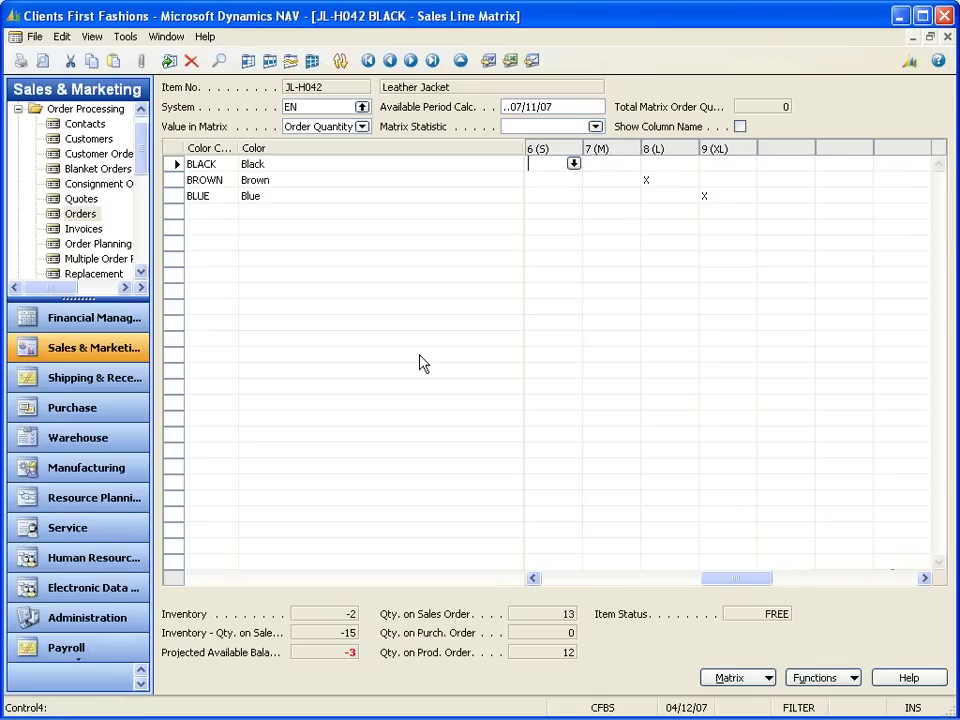
pyautogui.press('Down')
pyautogui.press('Escape')
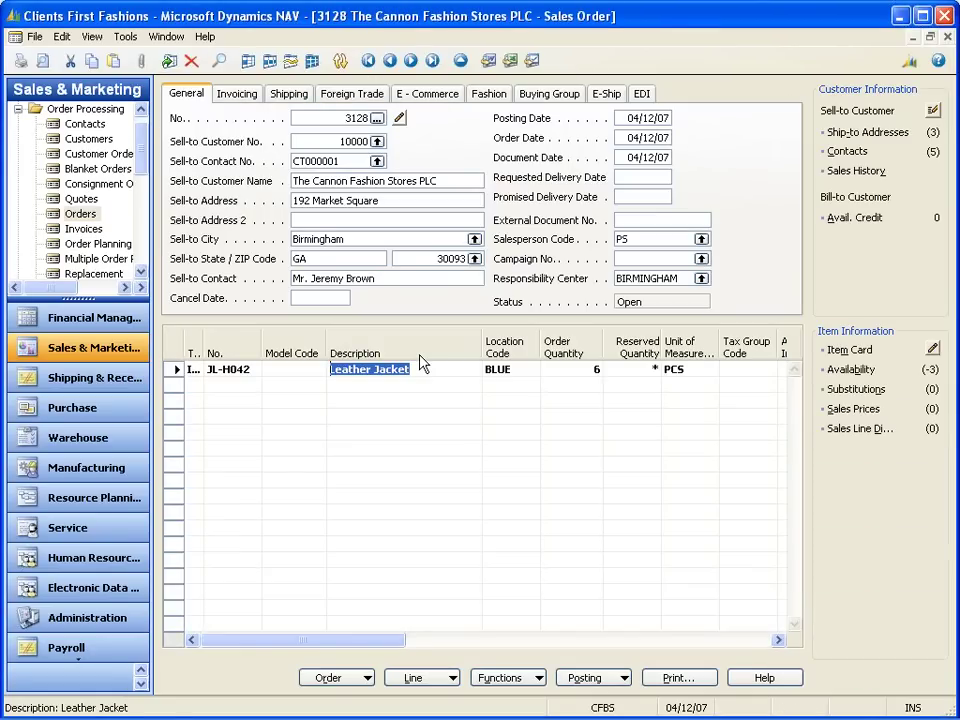
pyautogui.press('Up')
pyautogui.hotkey('alt', 'Tab')
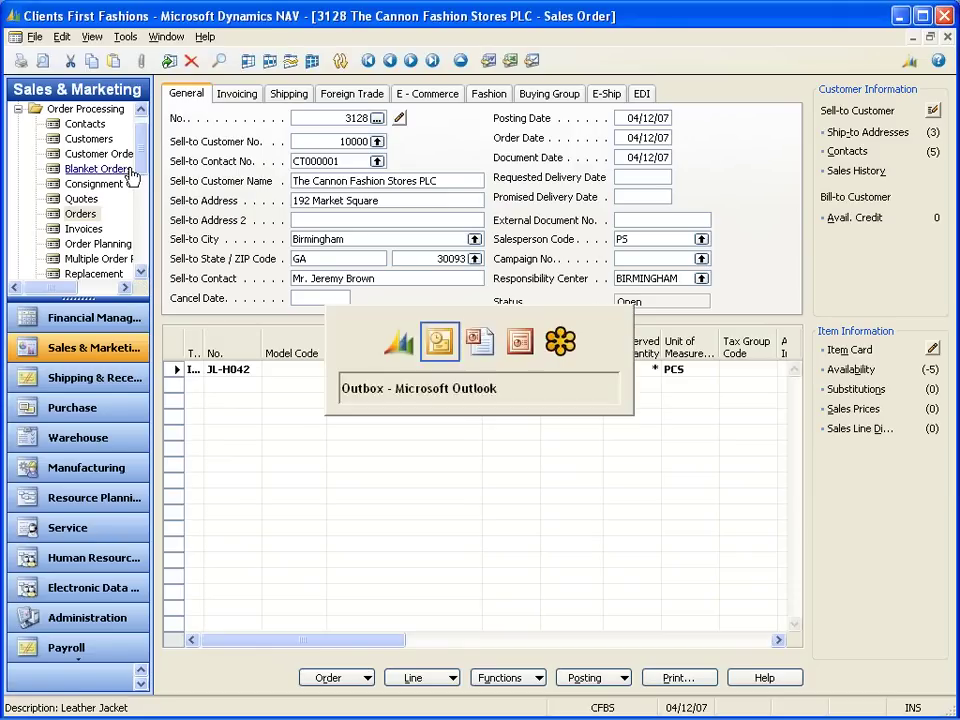
pyautogui.click(153, 193)
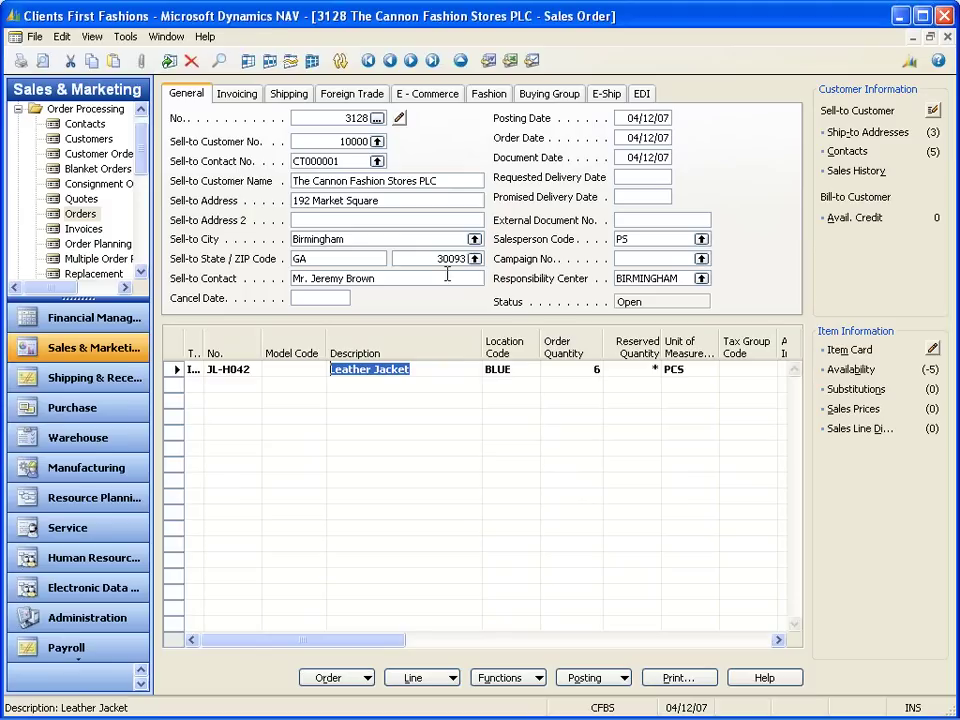
# - Close the sales order and open the contact list from Contacts under Order Processing
pyautogui.press('Escape')
pyautogui.click(85, 123)
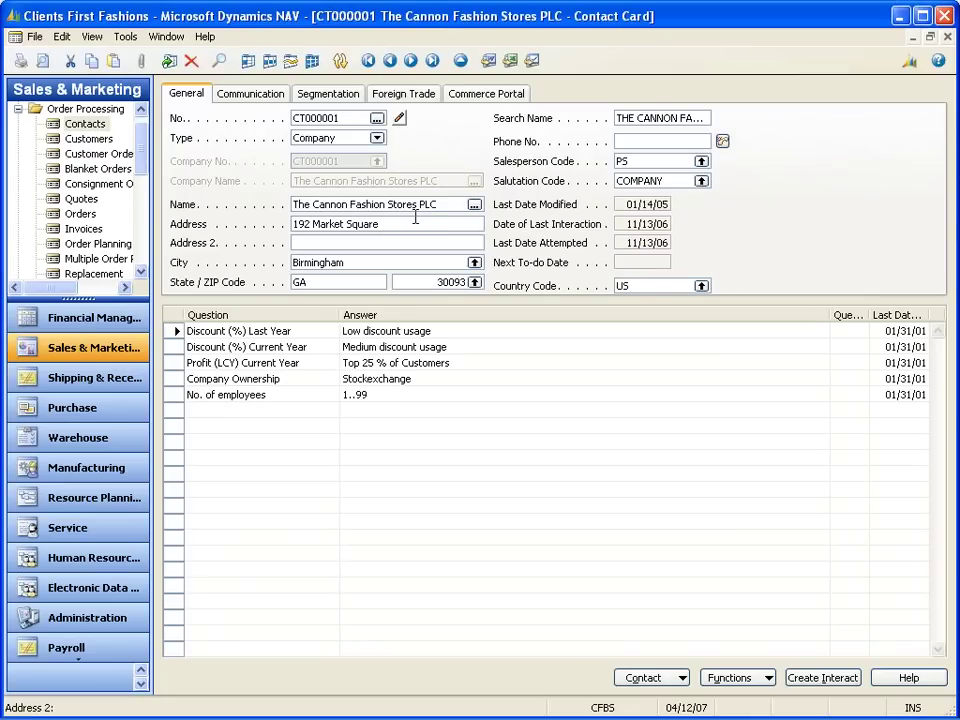
pyautogui.click(643, 680)
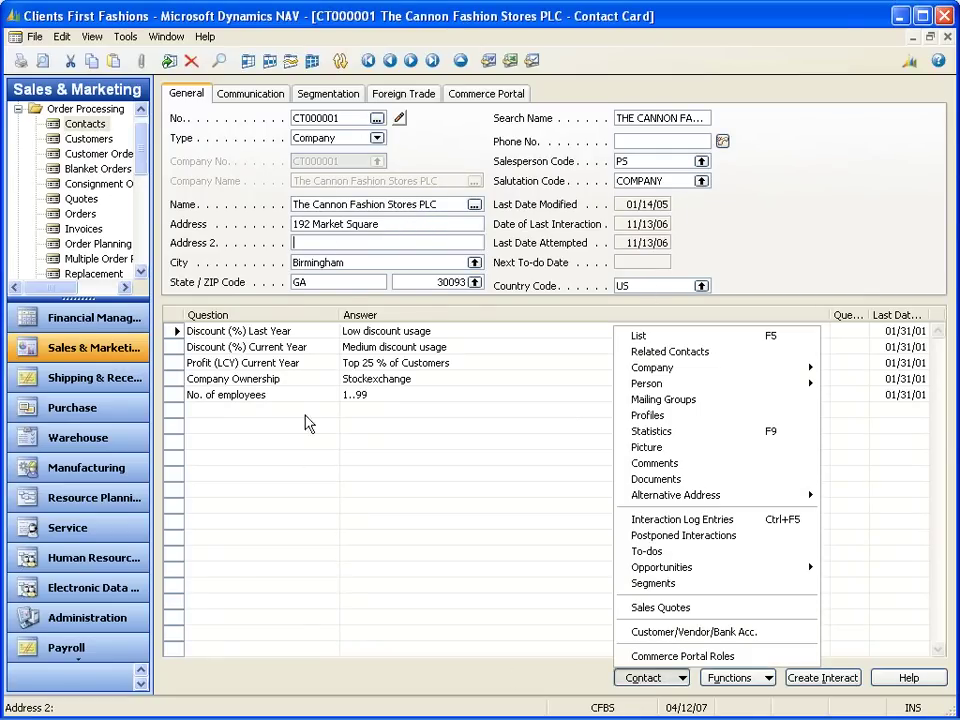
pyautogui.click(270, 135)
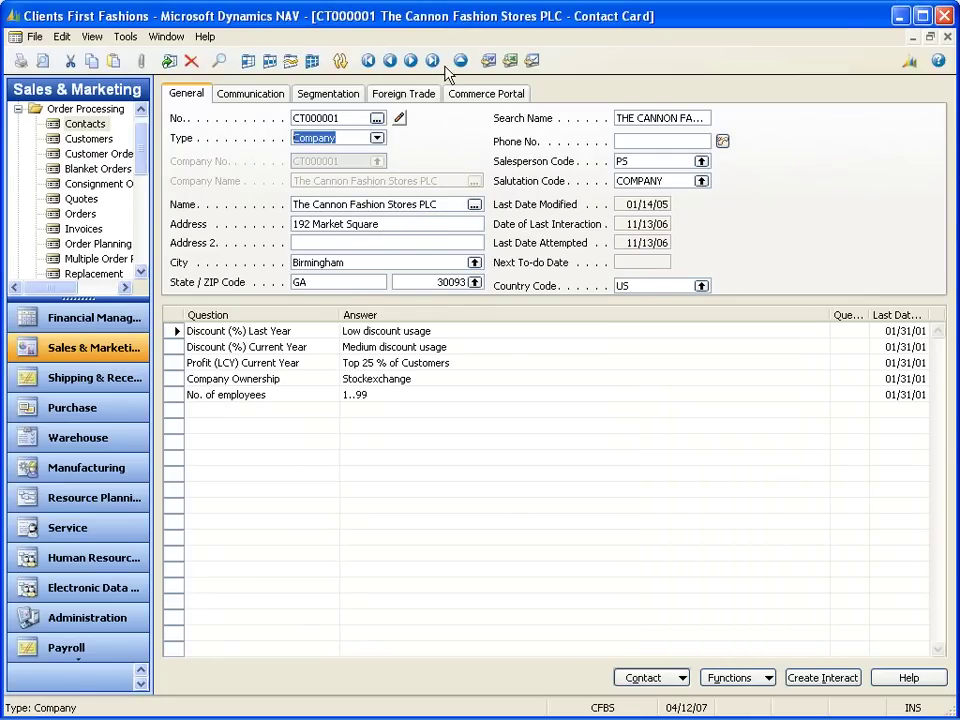
pyautogui.click(341, 60)
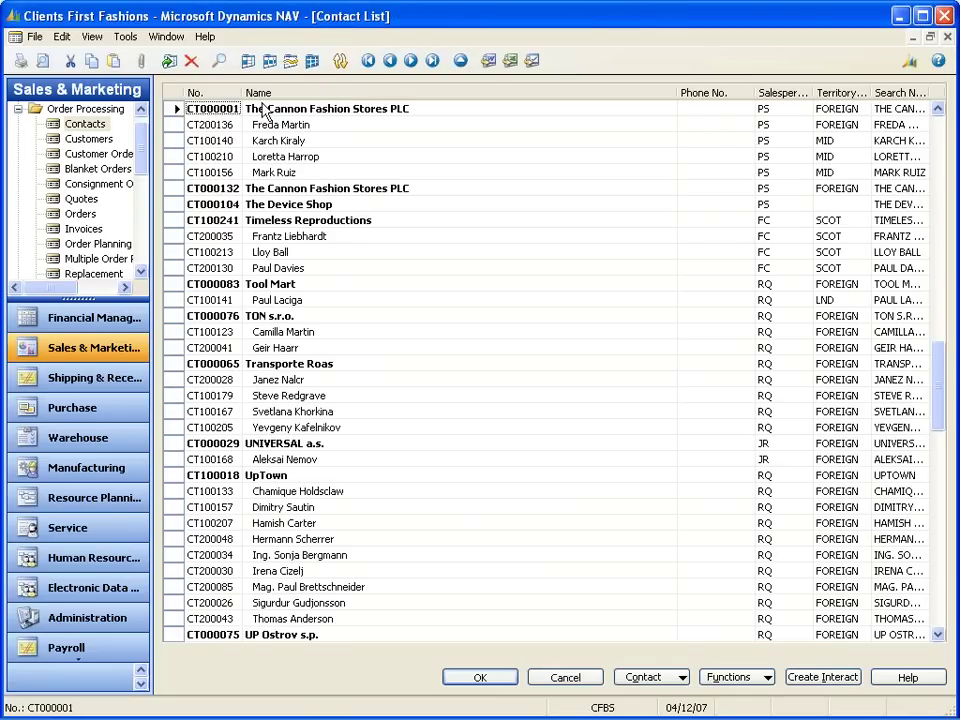
# - Look through the contact persons under The Cannon Fashion Stores PLC and open the second person's contact card
pyautogui.click(318, 110)
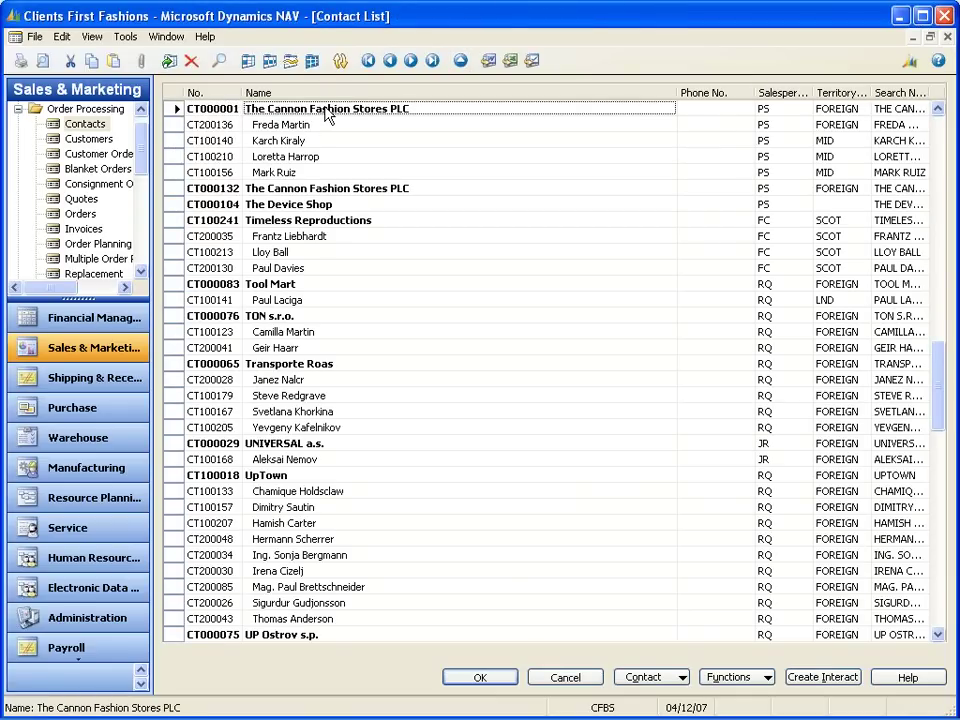
pyautogui.click(276, 142)
pyautogui.click(278, 158)
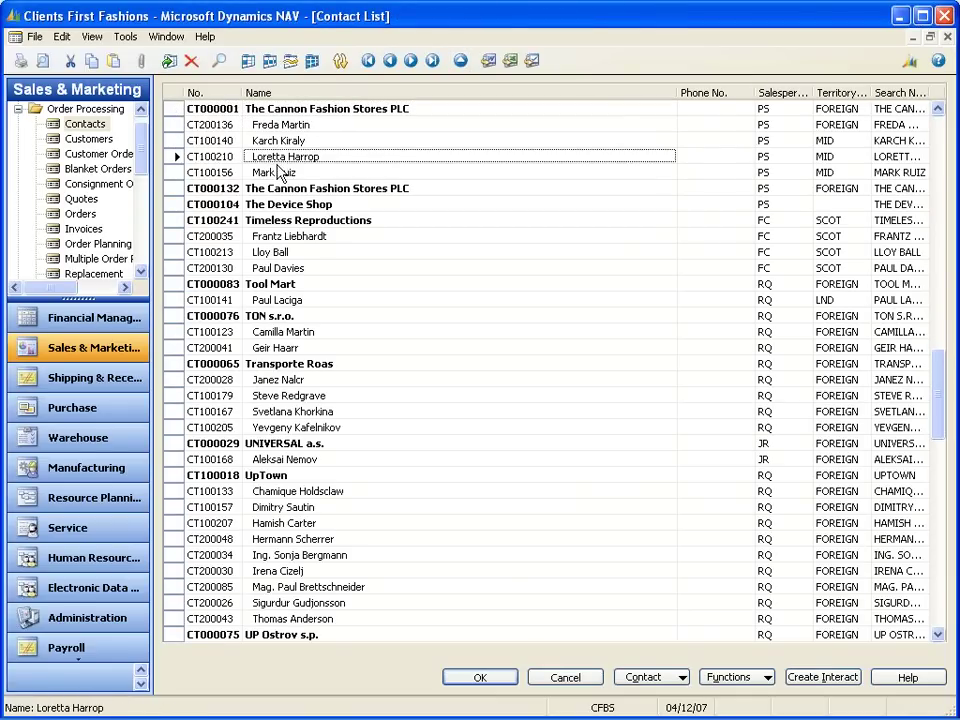
pyautogui.click(283, 141)
pyautogui.click(283, 130)
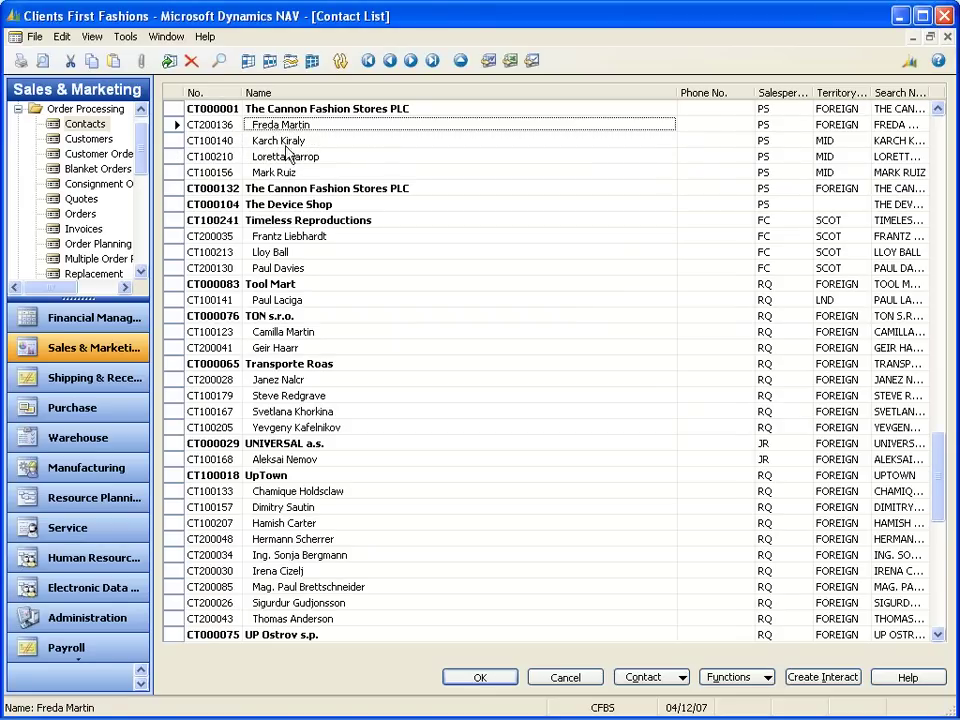
pyautogui.doubleClick(310, 142)
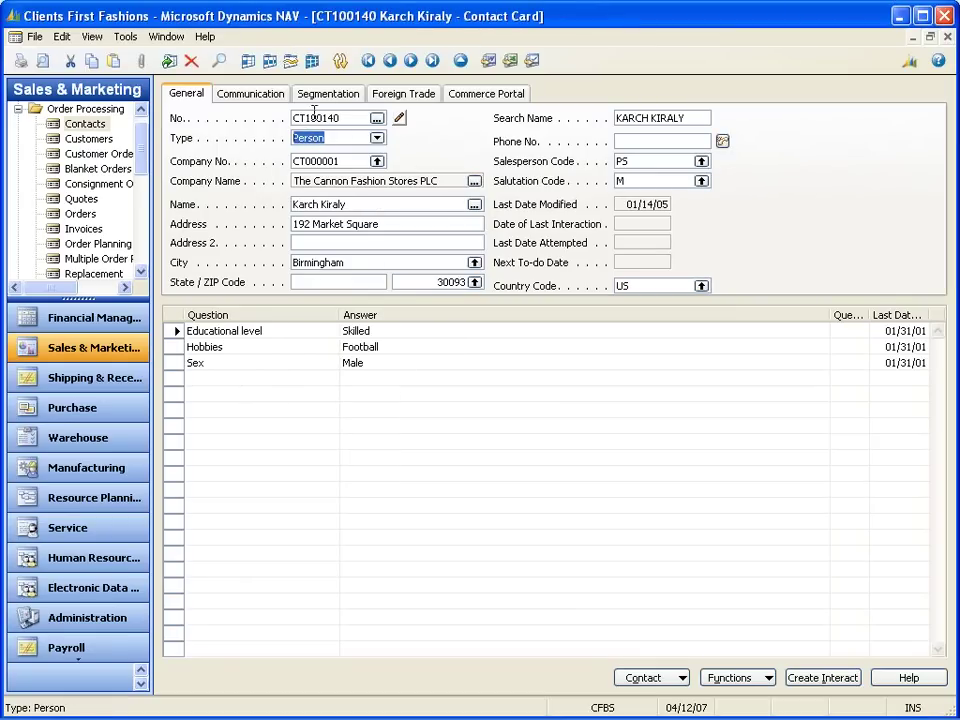
# - Check the contact person's education, hobbies and sex answers, and view the communication details
pyautogui.click(378, 338)
pyautogui.press('Down')
pyautogui.press('Down')
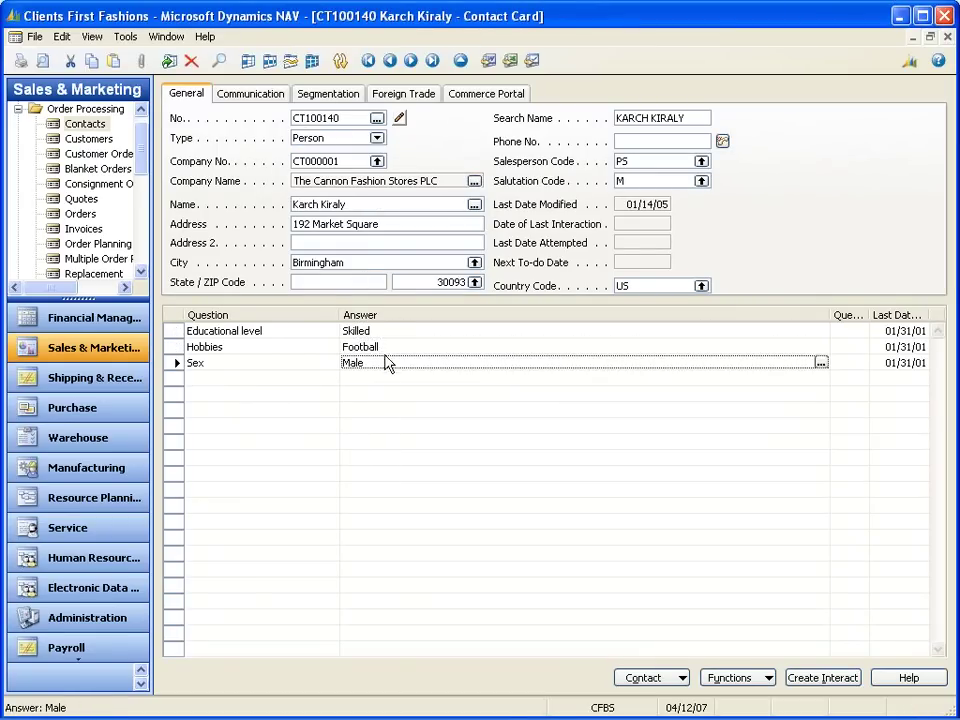
pyautogui.click(268, 95)
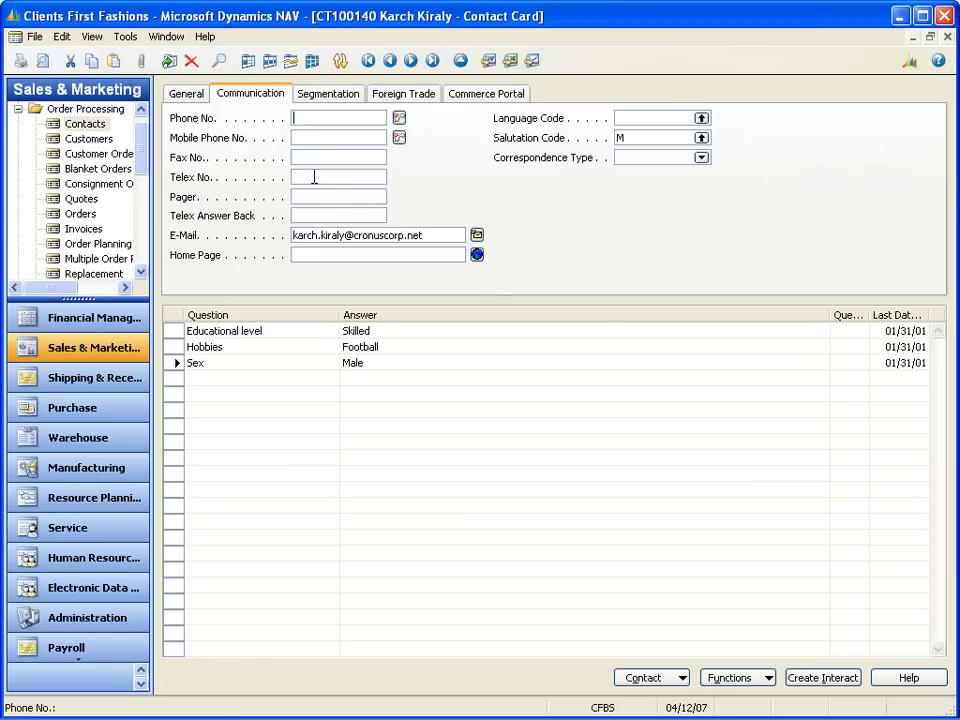
# - Check the contact person's segmentation details, including the list of job responsibilities
pyautogui.click(310, 95)
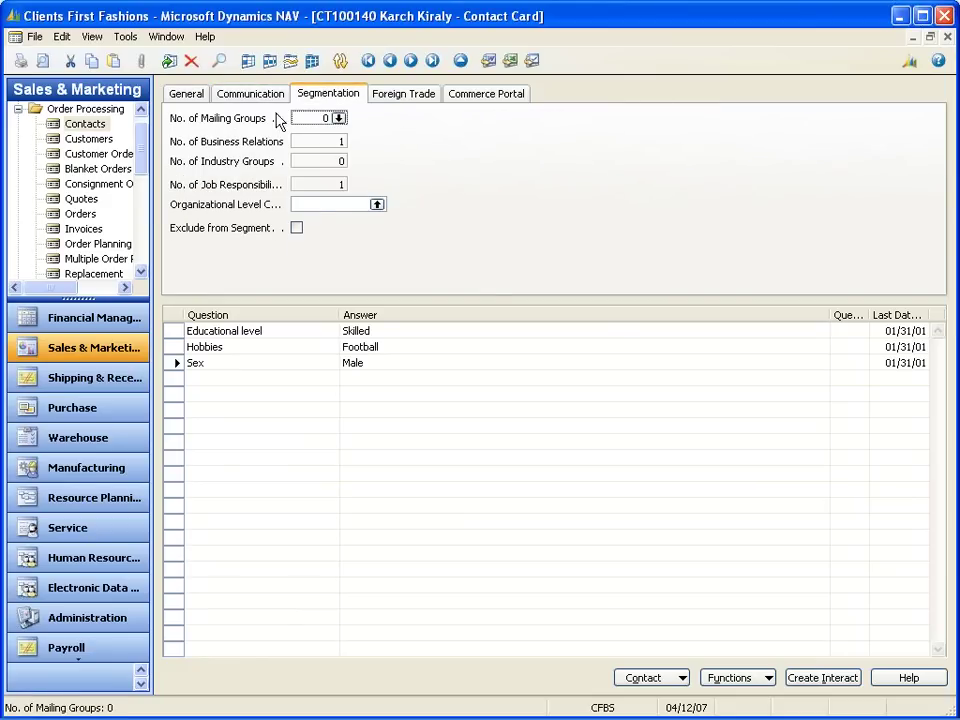
pyautogui.click(321, 142)
pyautogui.click(335, 187)
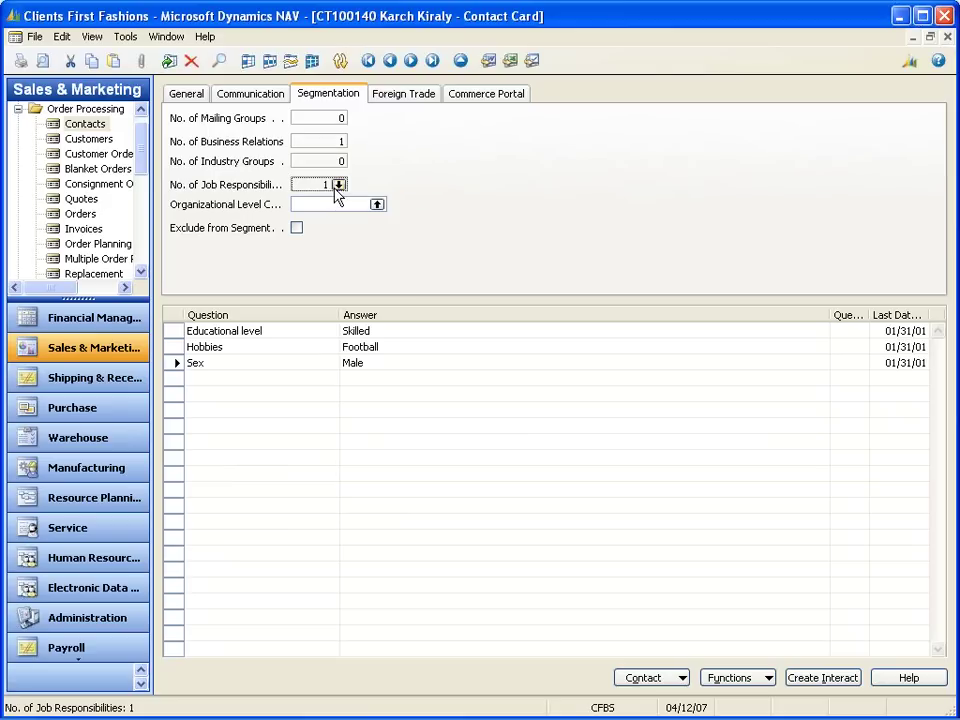
pyautogui.click(338, 186)
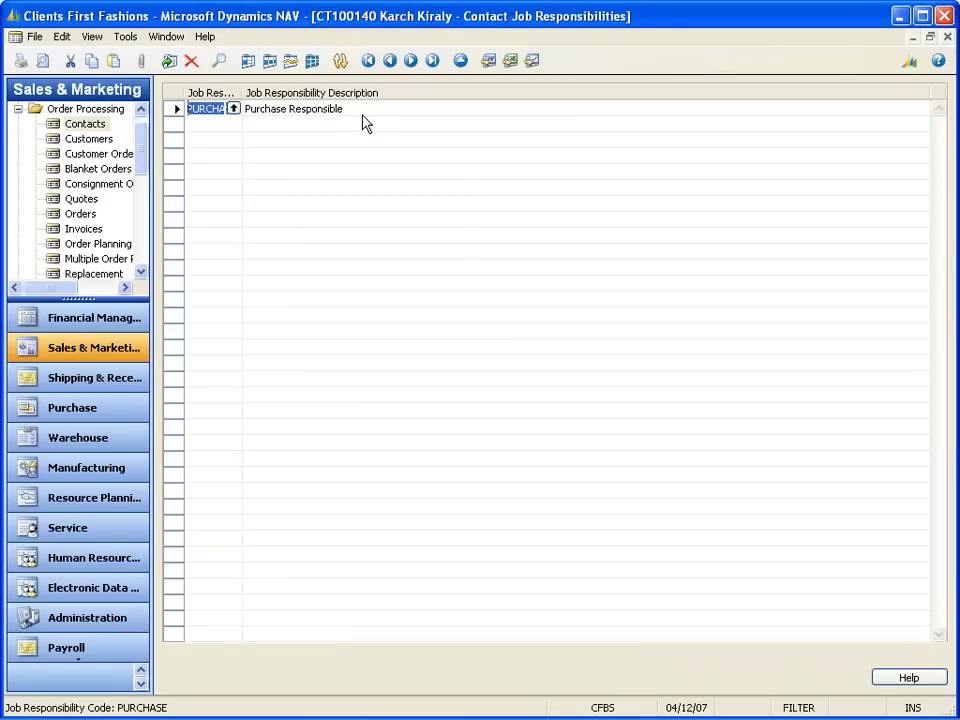
pyautogui.press('Escape')
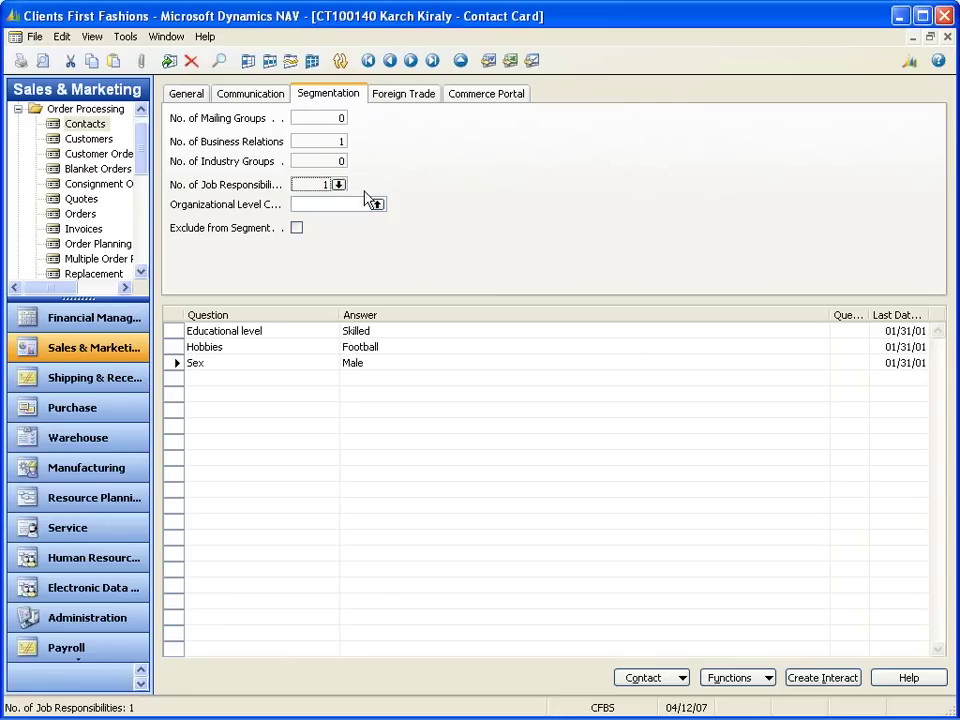
# - View the segmentation details of another contact person at the company, and return to the company's contact card
pyautogui.click(432, 60)
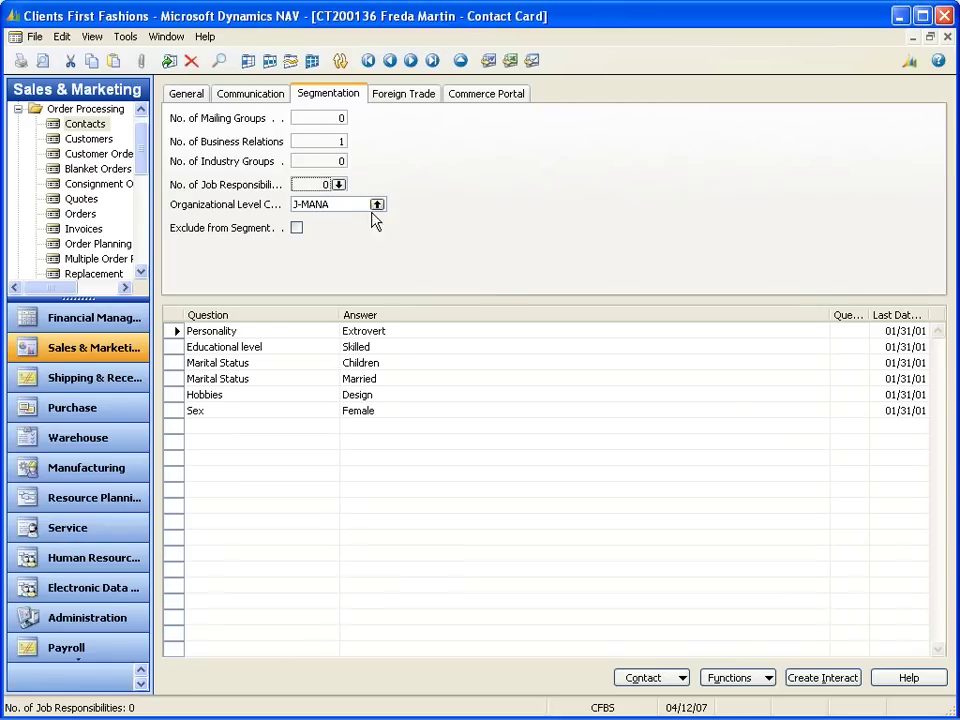
pyautogui.click(459, 62)
pyautogui.press('Up')
pyautogui.press('Return')
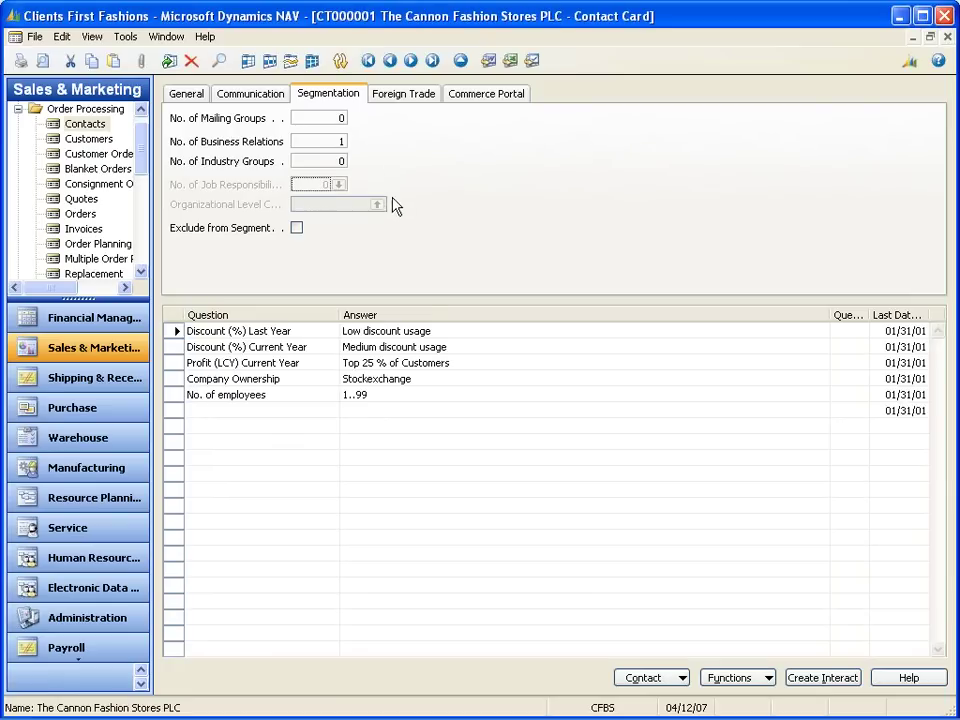
# - Check the company contact's business relations count and its general profile answers on discount usage
pyautogui.press('Up')
pyautogui.press('Up')
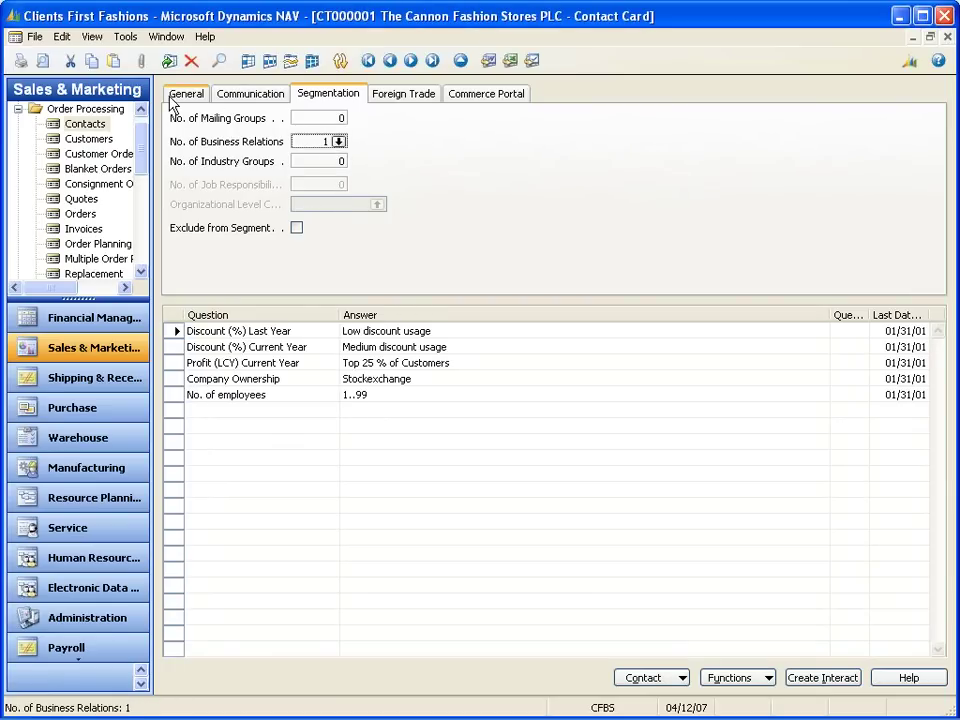
pyautogui.click(172, 96)
pyautogui.click(424, 331)
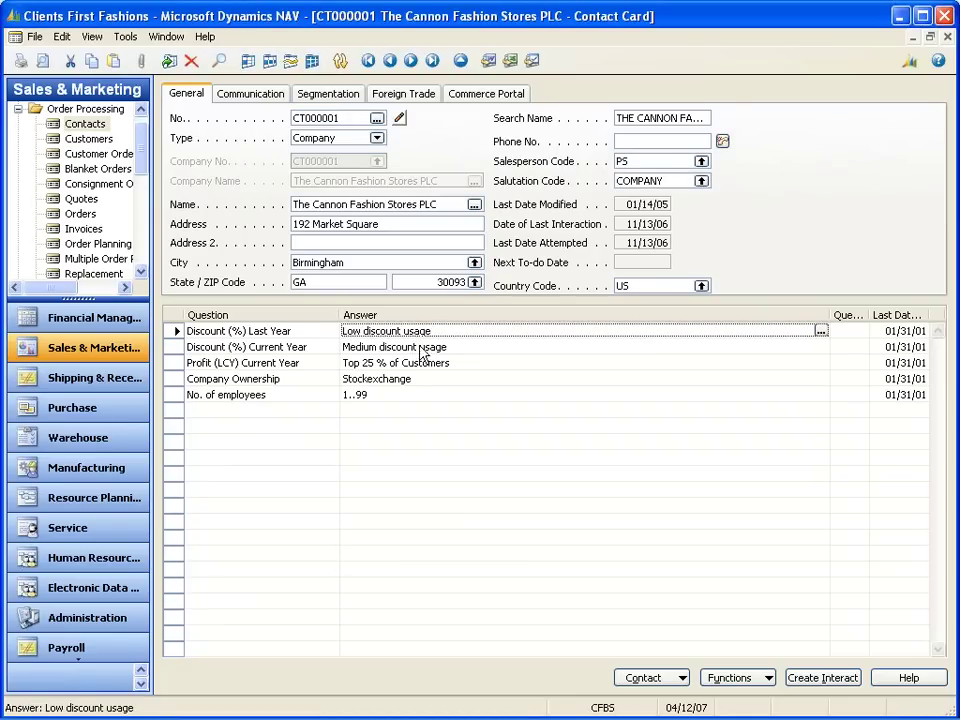
# - Check the company's current-year discount and profit profile answers, and view the details behind the profit answer
pyautogui.click(434, 351)
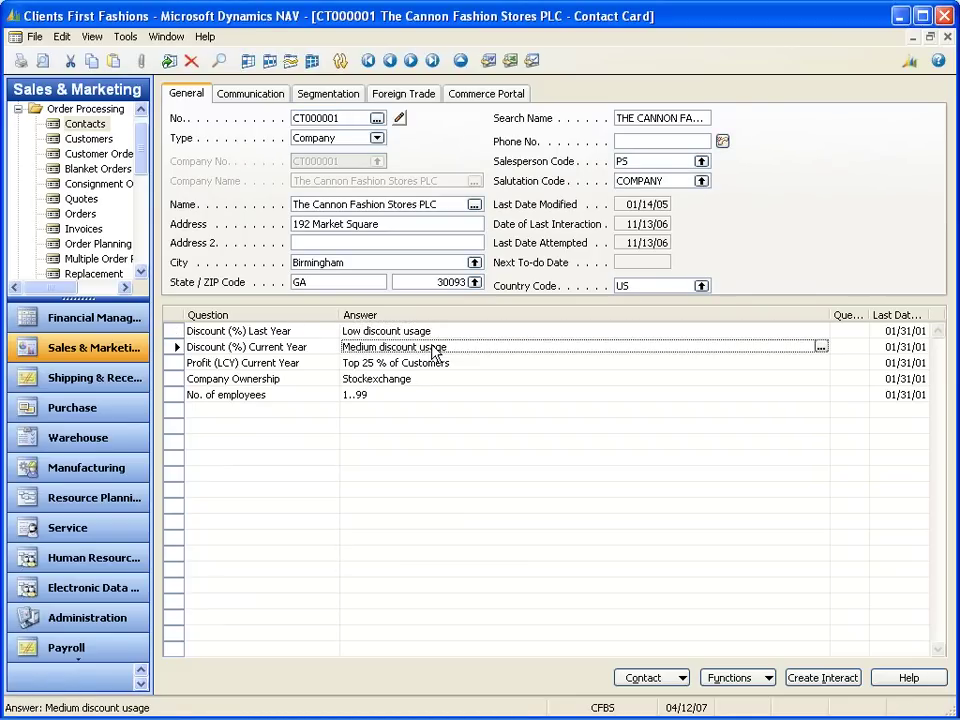
pyautogui.click(436, 367)
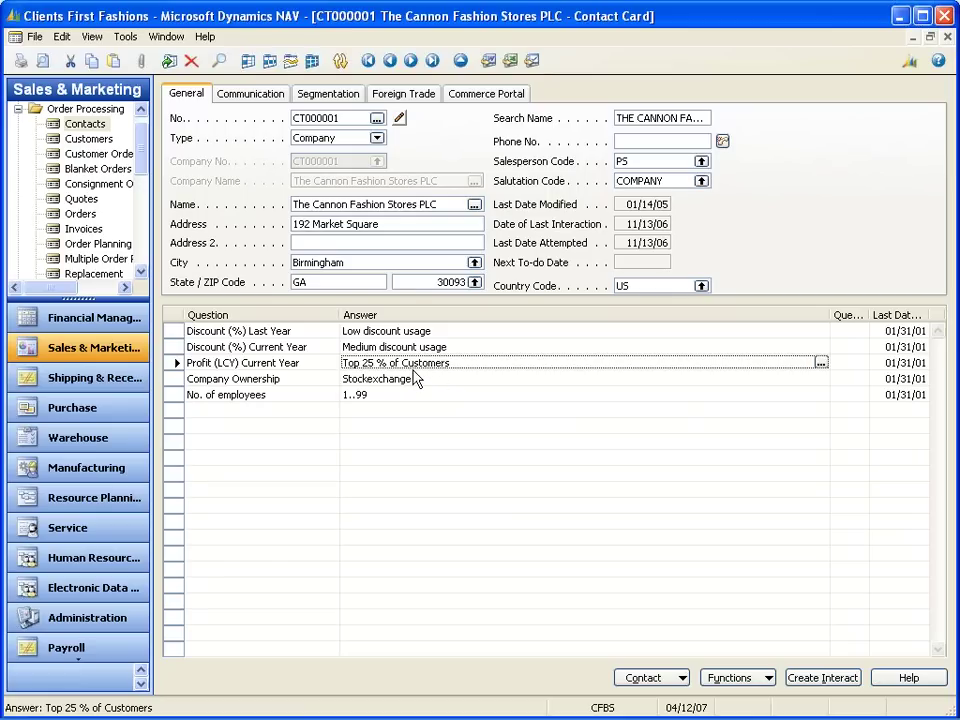
pyautogui.click(820, 363)
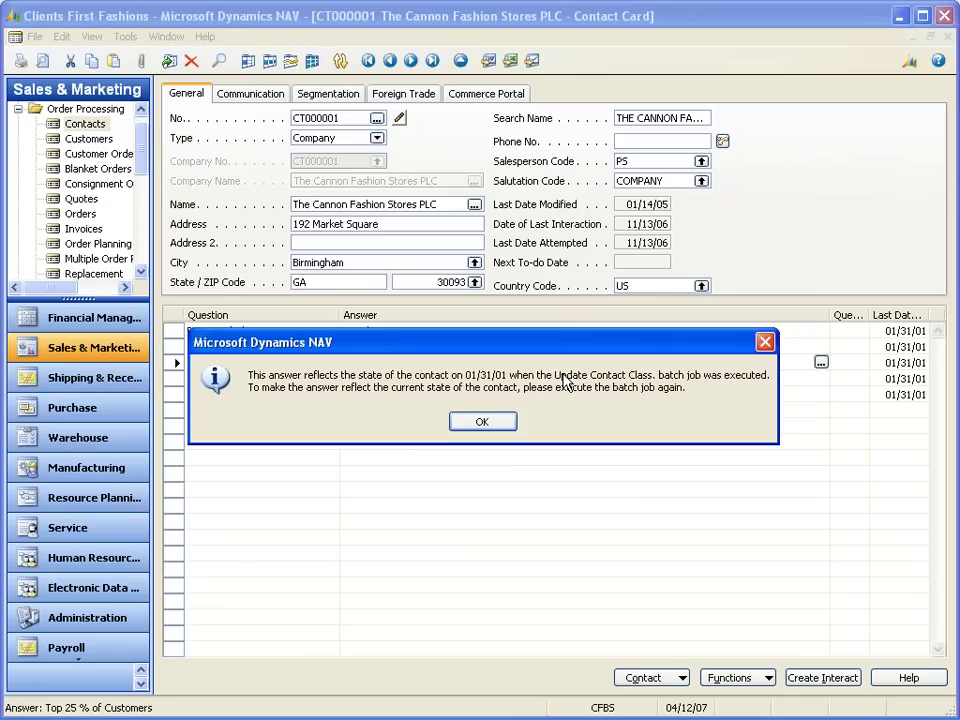
pyautogui.press('Return')
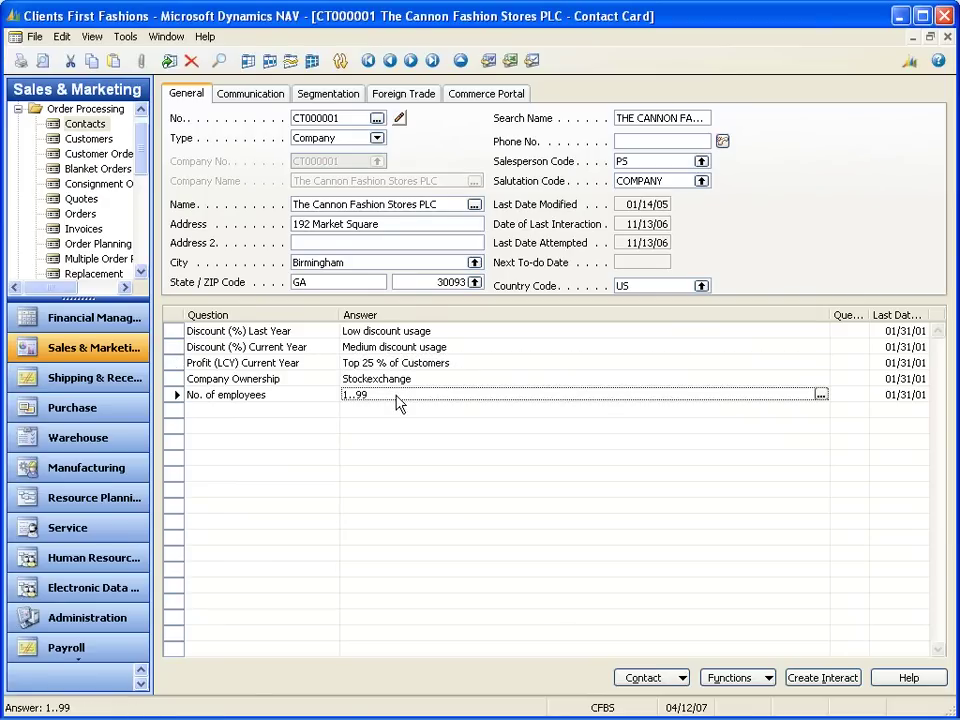
# - Change the company's No. of employees profile answer to 100..499, and check the answer and its update date on the contact card
pyautogui.click(666, 683)
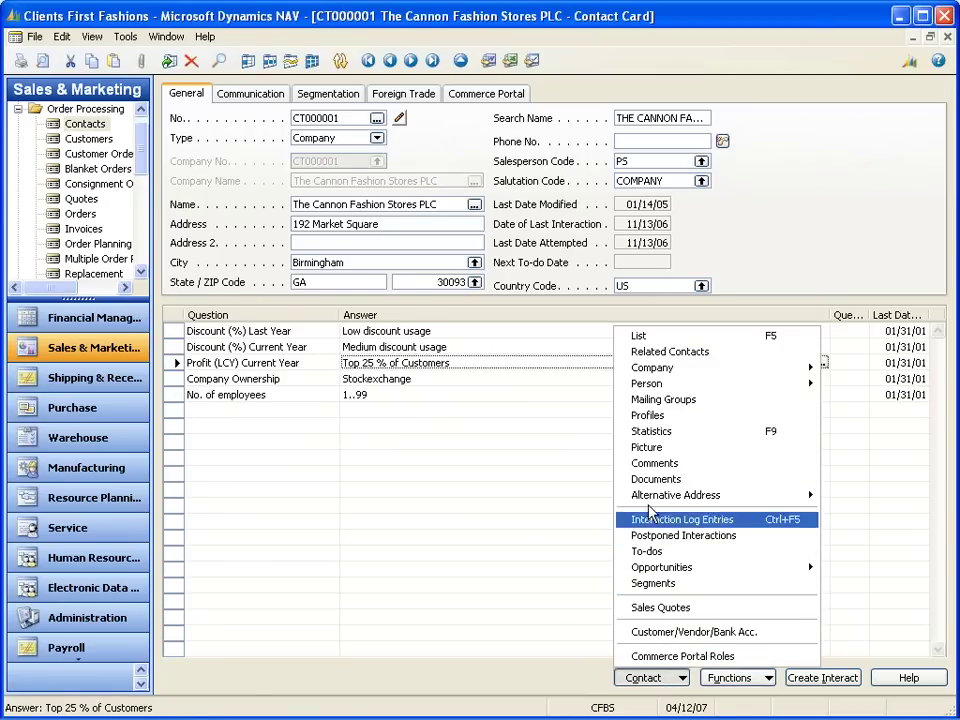
pyautogui.click(667, 414)
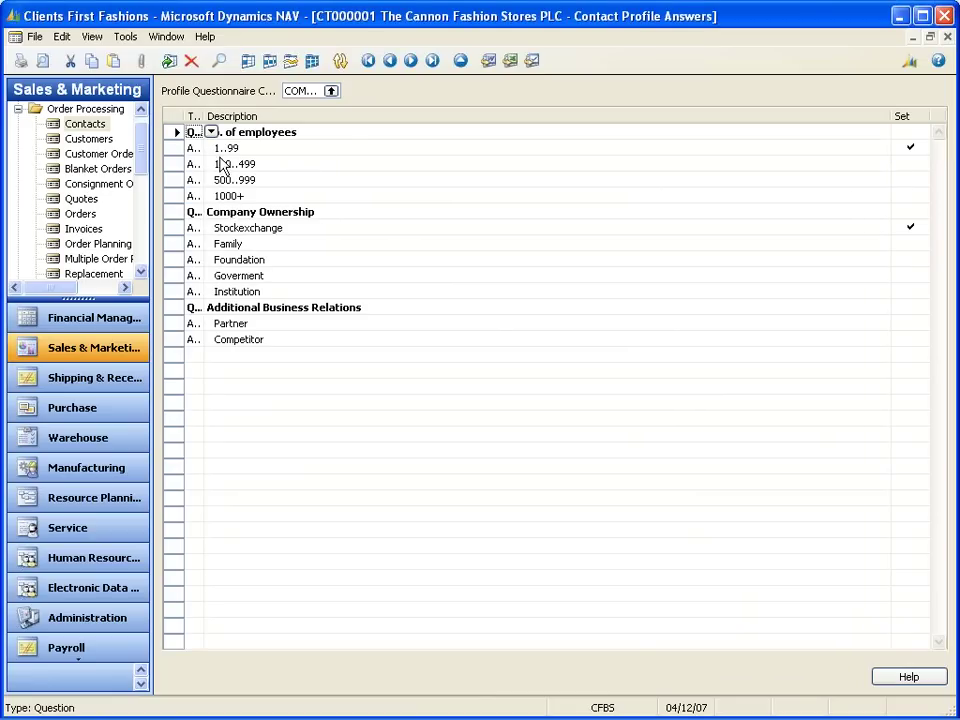
pyautogui.click(922, 164)
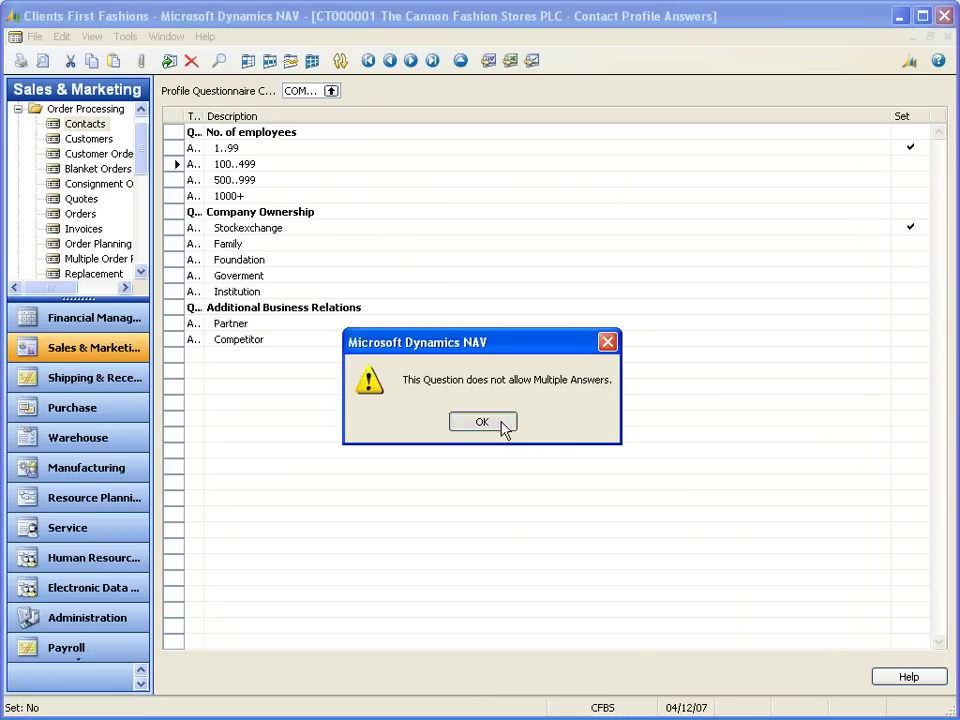
pyautogui.click(504, 424)
pyautogui.click(909, 150)
pyautogui.click(910, 150)
pyautogui.click(910, 164)
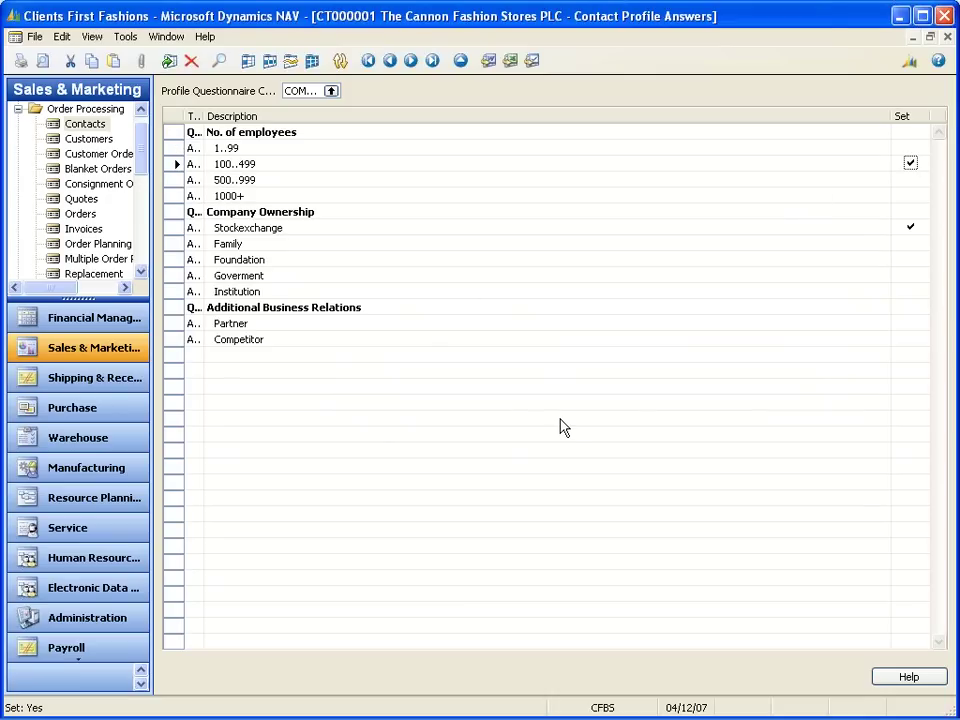
pyautogui.press('Escape')
pyautogui.click(407, 396)
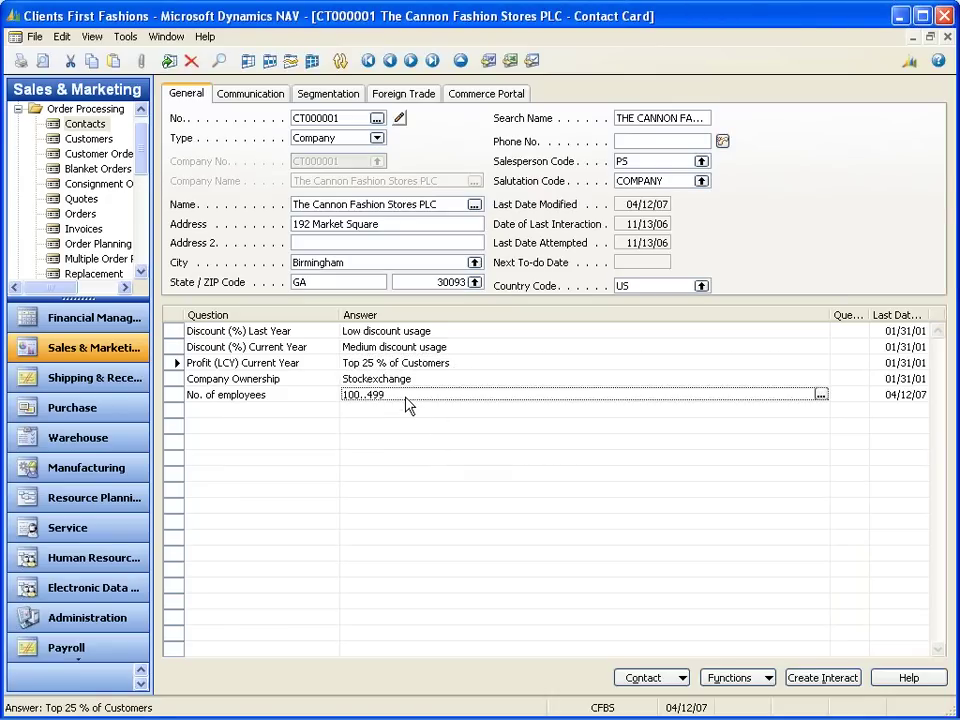
pyautogui.click(402, 380)
pyautogui.click(579, 395)
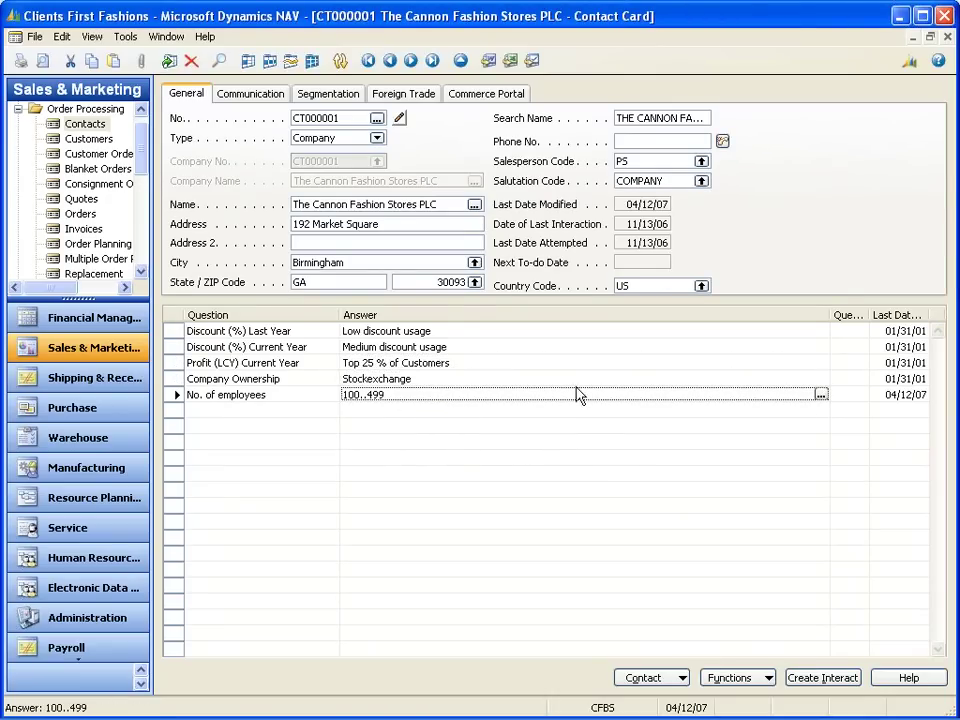
pyautogui.click(912, 398)
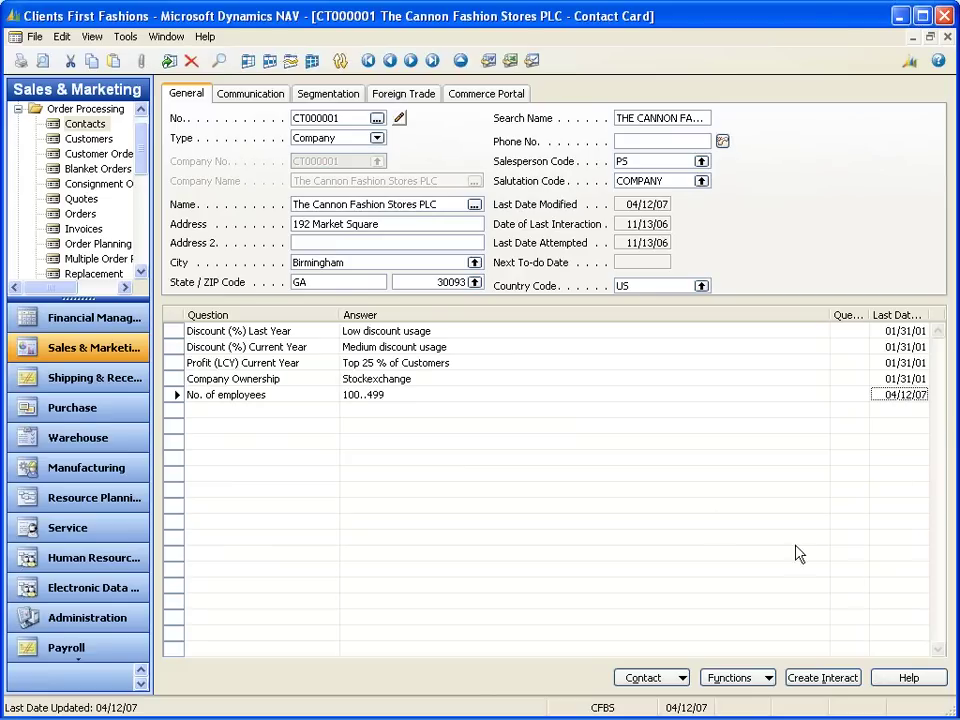
# - View the company's opportunities as a bar chart and clear the contact company filter
pyautogui.click(682, 678)
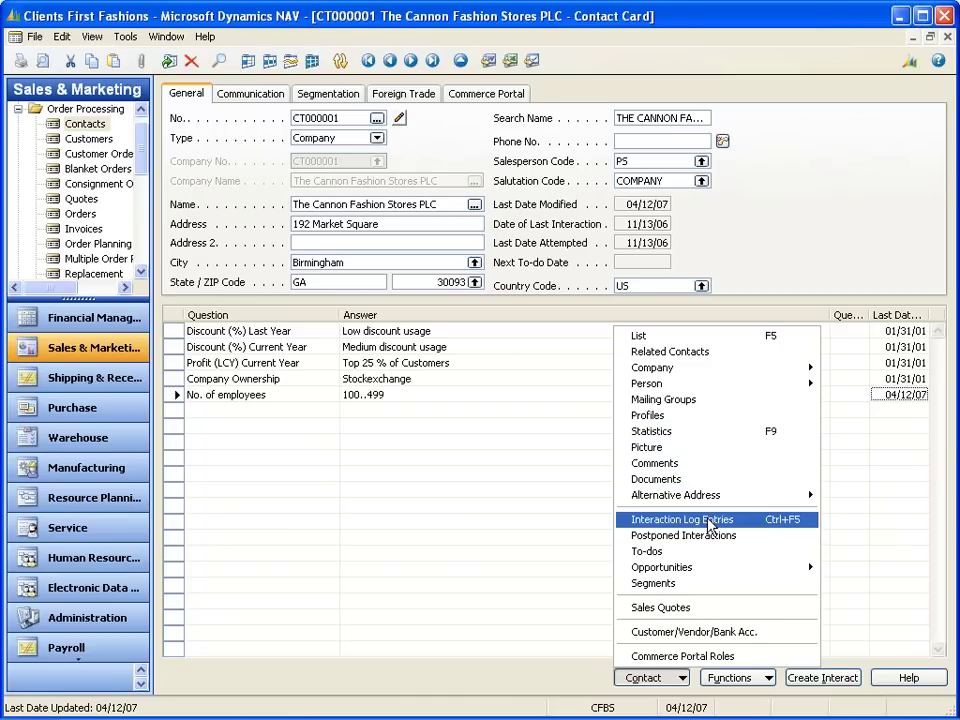
pyautogui.moveTo(697, 569)
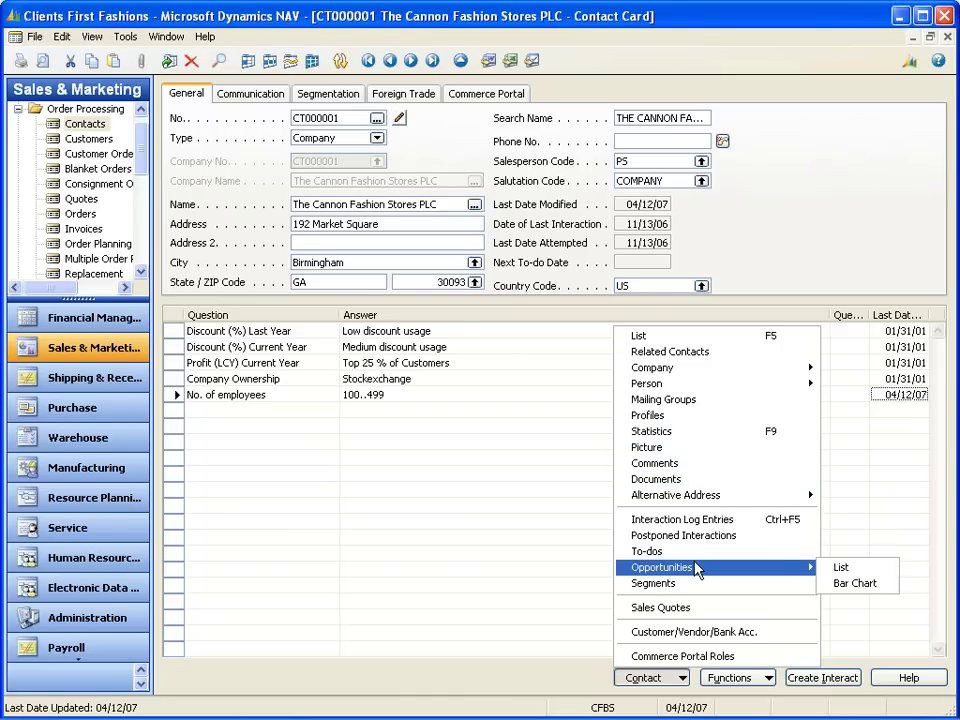
pyautogui.click(858, 586)
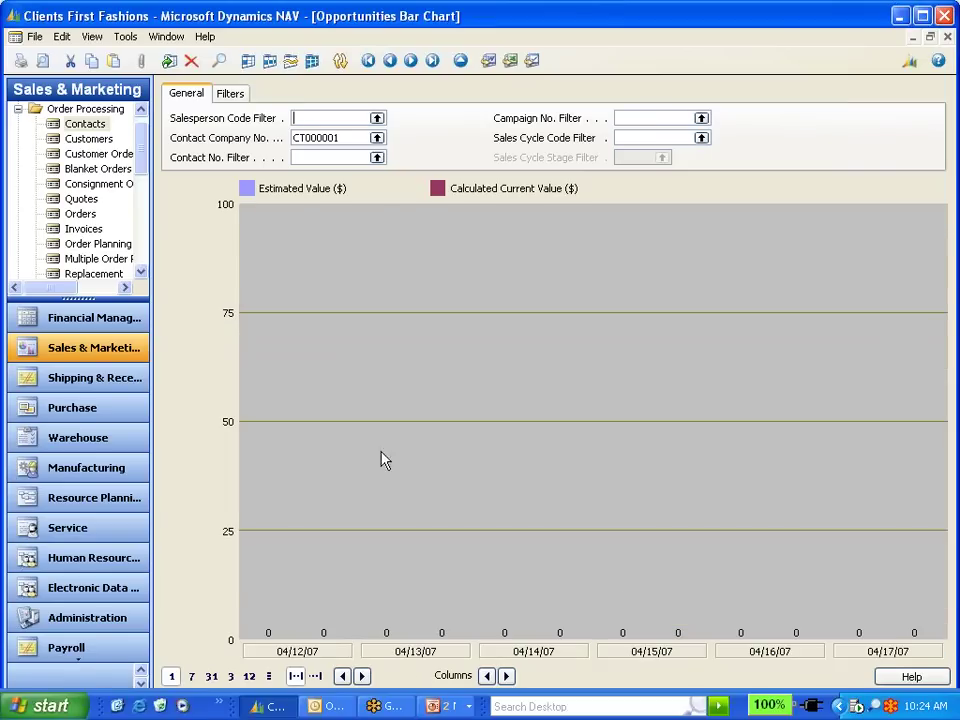
pyautogui.click(264, 137)
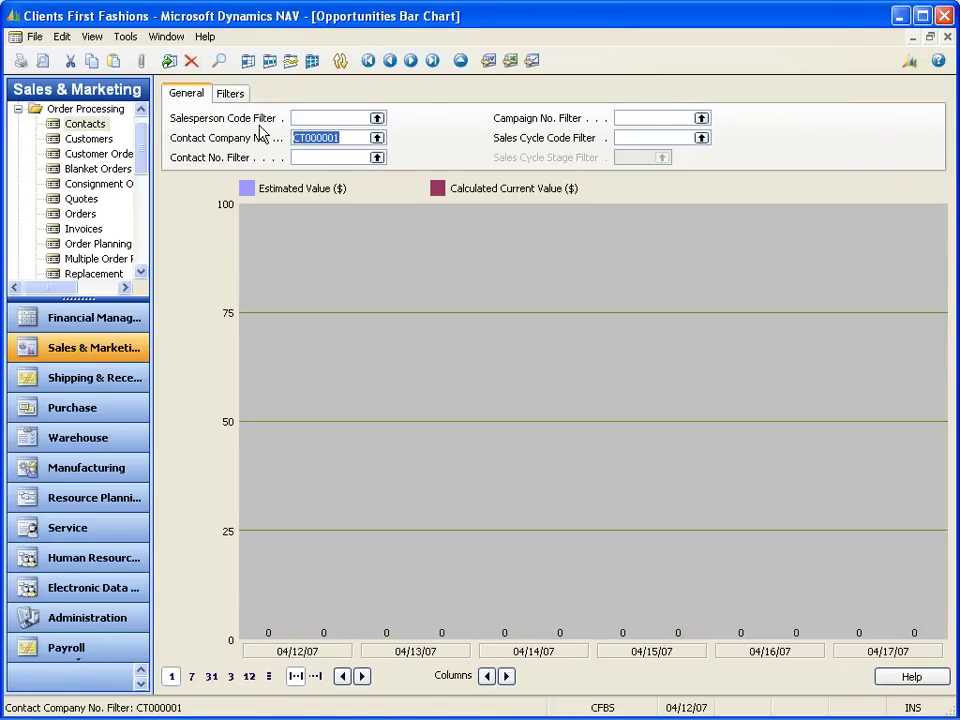
pyautogui.press('Delete')
pyautogui.click(313, 160)
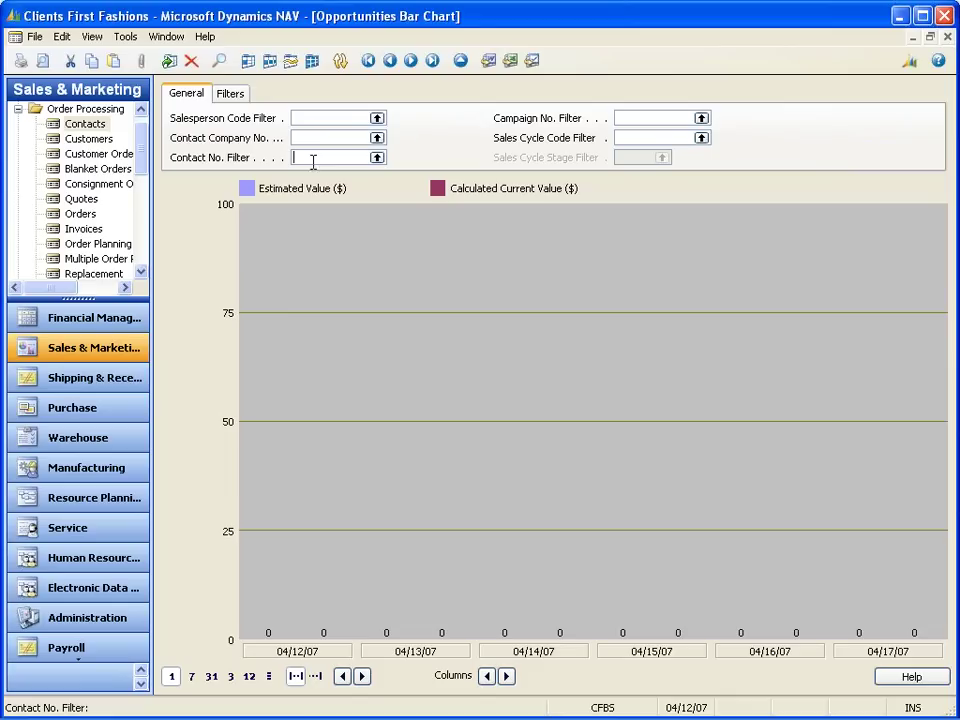
pyautogui.click(343, 349)
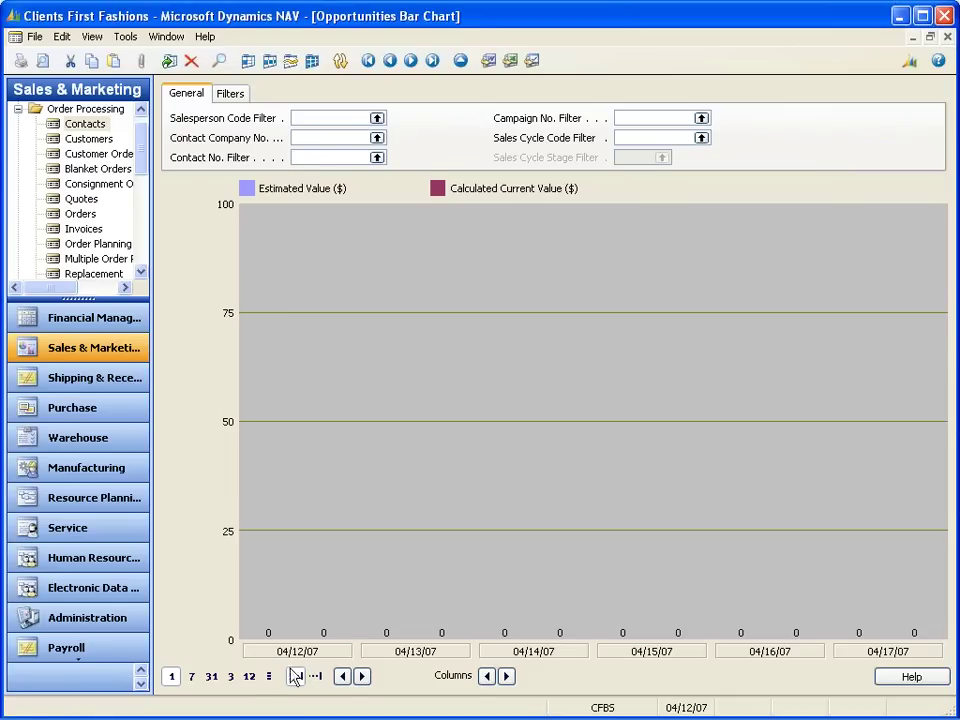
# - Show the opportunities chart by year back to 2001, examine the underlying opportunity list, and return to the contact card
pyautogui.click(249, 676)
pyautogui.click(341, 680)
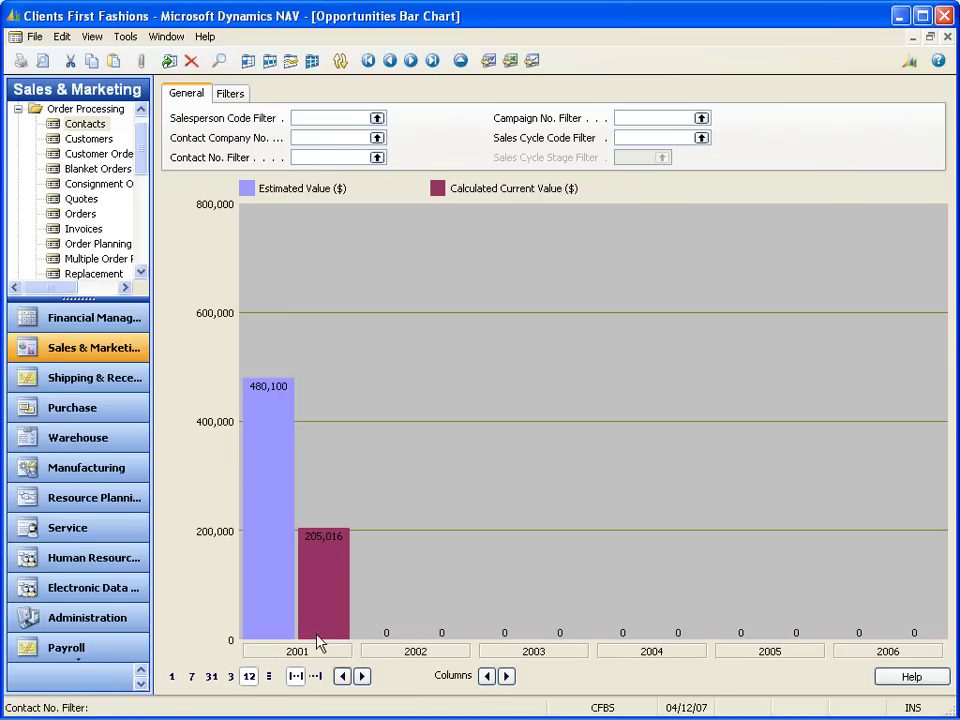
pyautogui.click(489, 678)
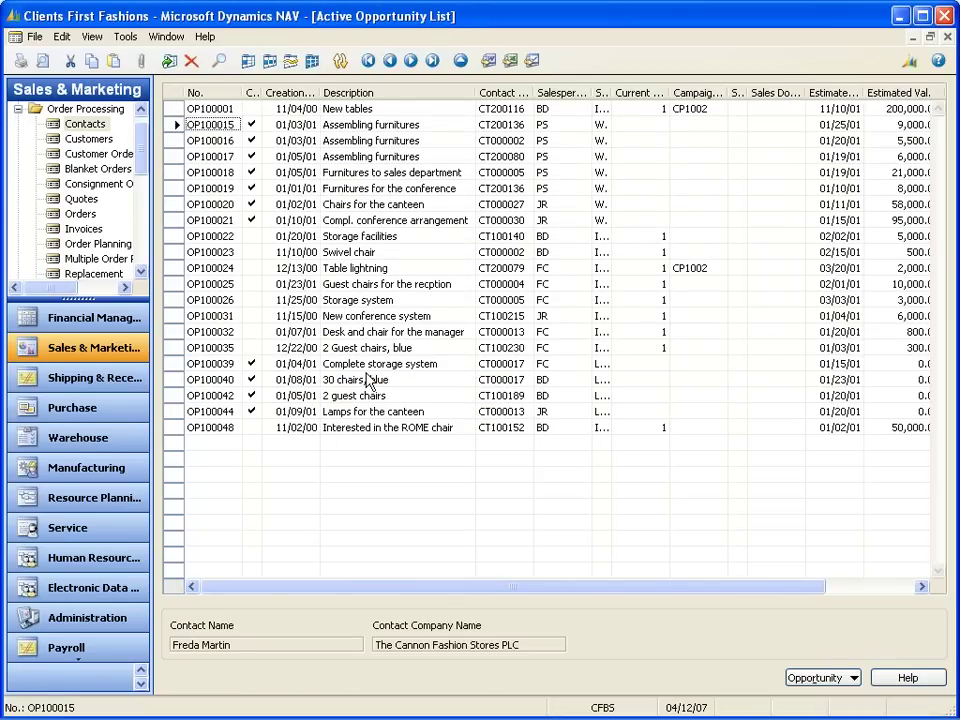
pyautogui.press('Escape')
pyautogui.hotkey('shift', 'F5')
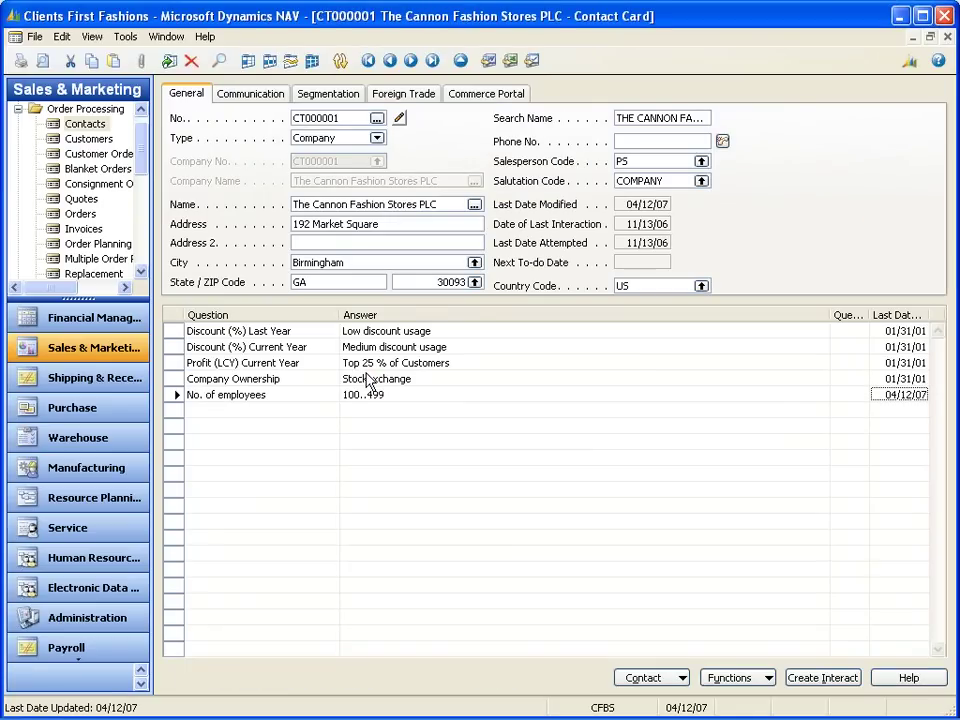
# - Review the company's interaction log entries and view the archived sales order behind the Order 3123 entry
pyautogui.click(650, 680)
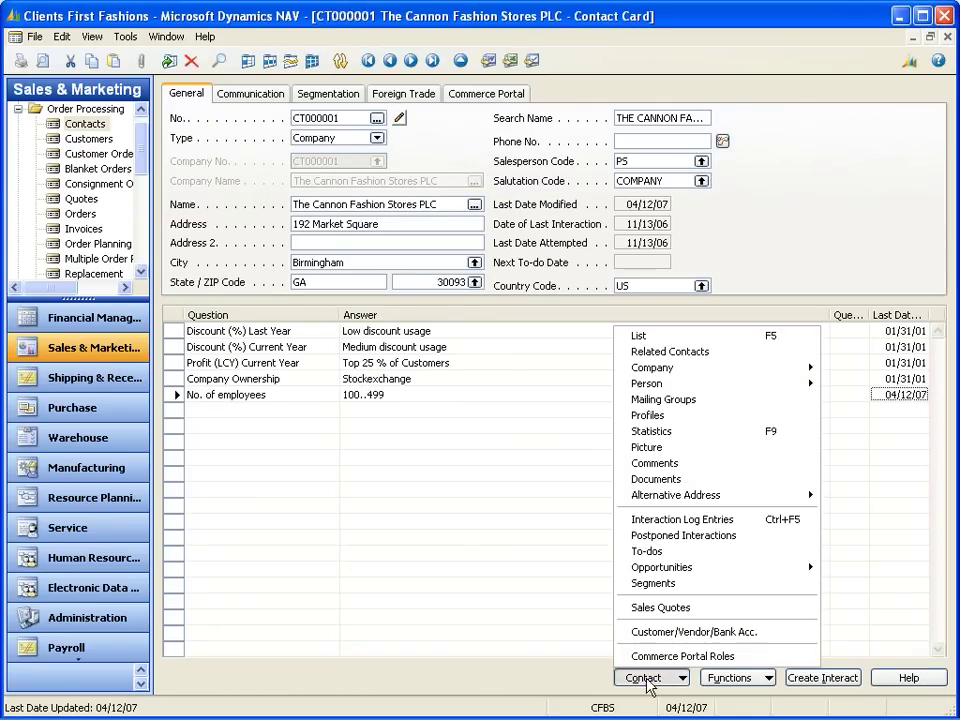
pyautogui.click(645, 519)
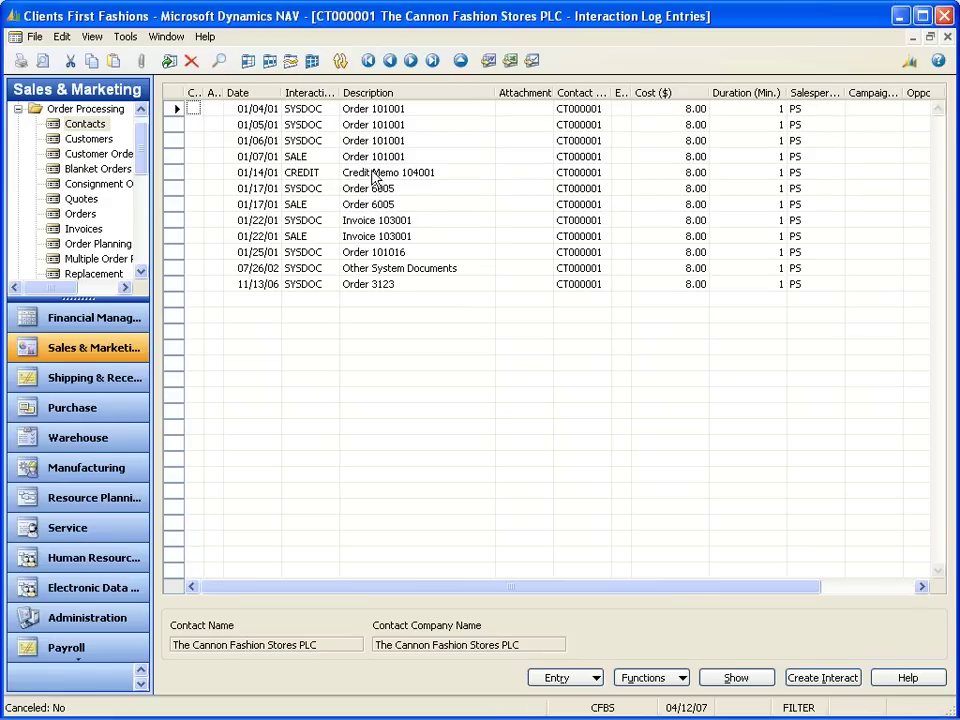
pyautogui.click(387, 270)
pyautogui.click(386, 287)
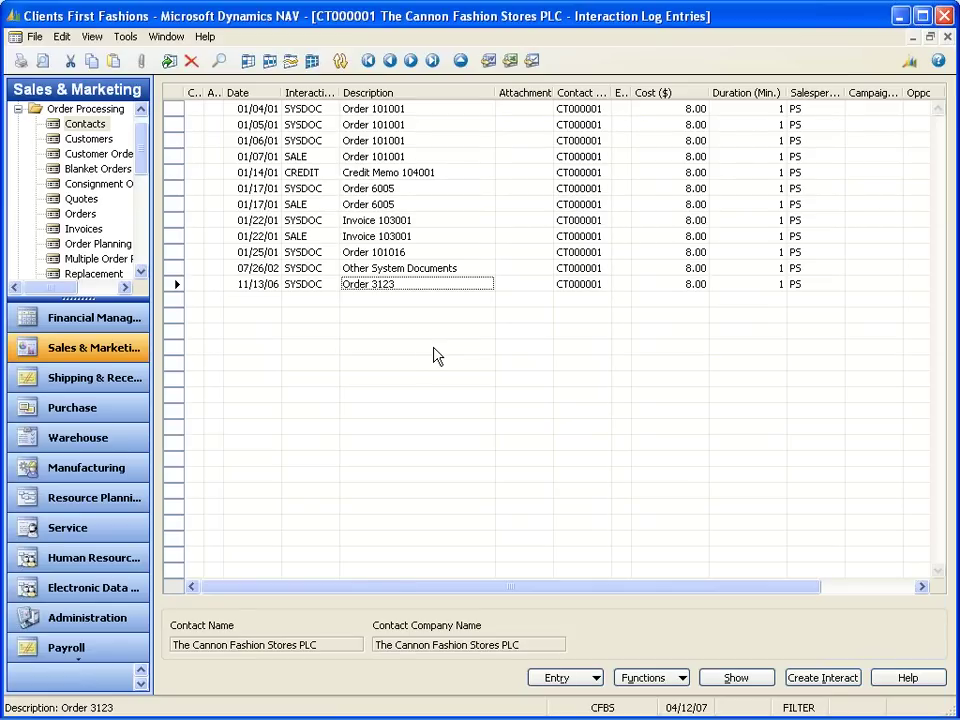
pyautogui.click(733, 680)
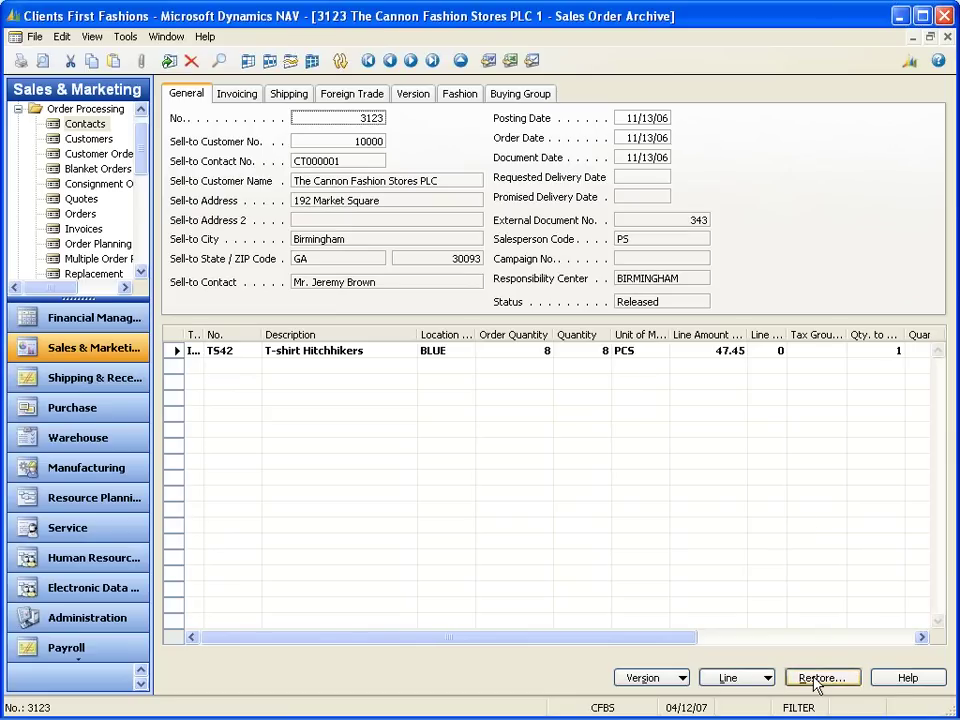
pyautogui.press('Escape')
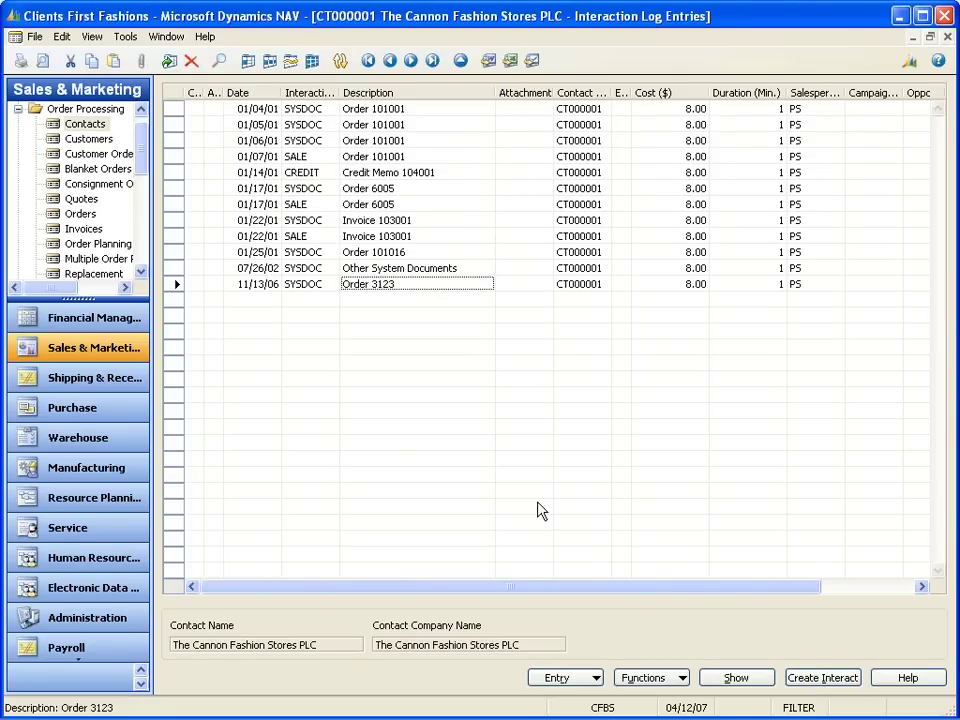
# - Start a new interaction for the company and set its type to the GOLF template
pyautogui.click(806, 685)
pyautogui.click(412, 200)
pyautogui.click(215, 173)
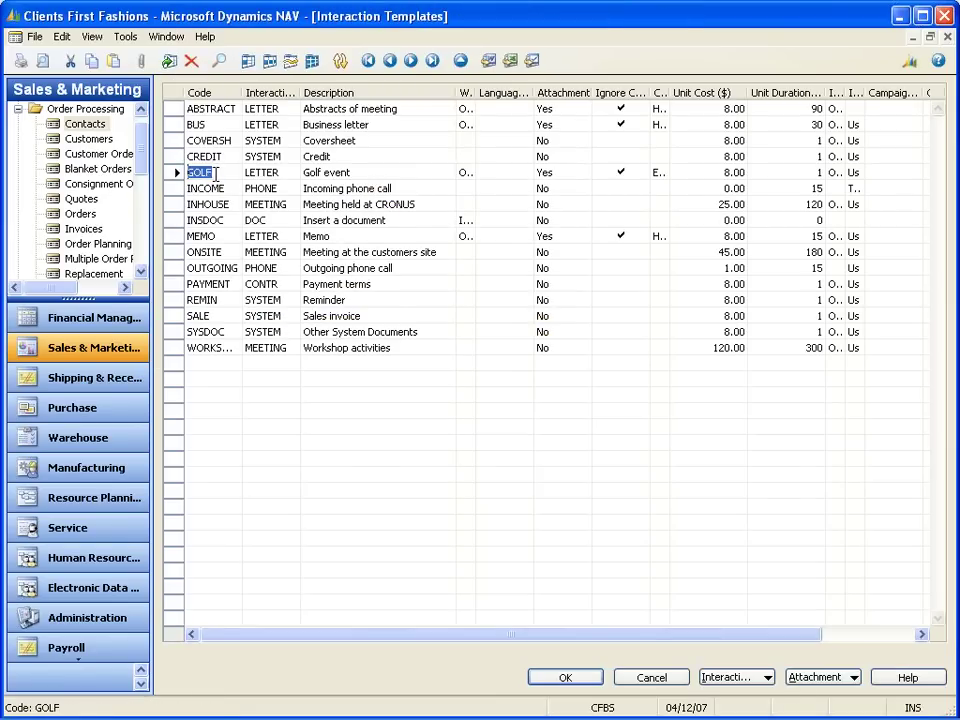
pyautogui.click(423, 172)
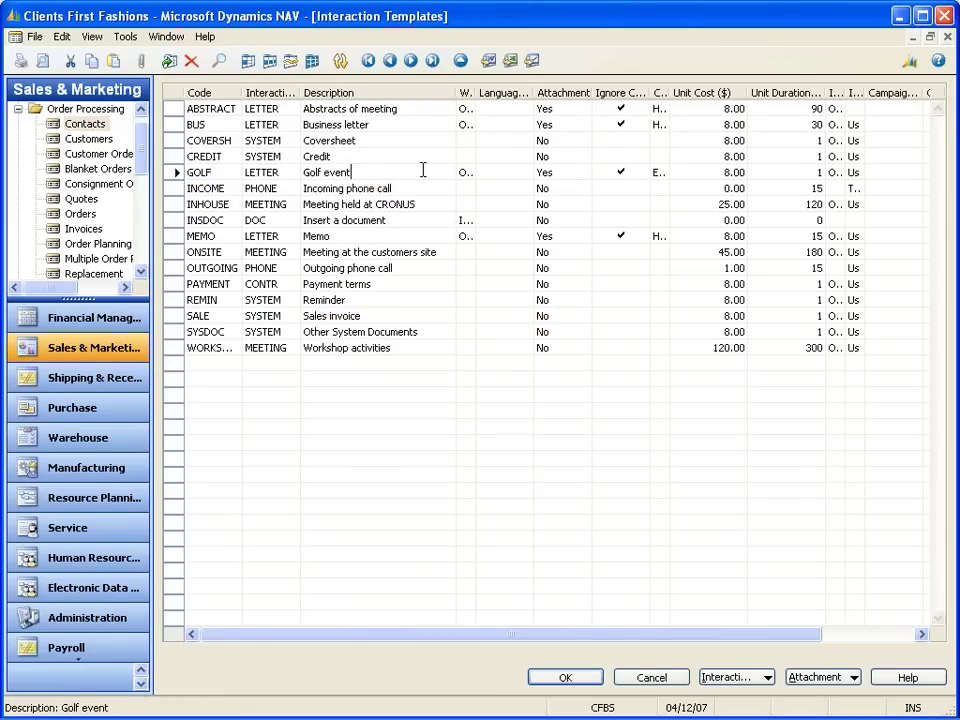
pyautogui.press('Return')
# - Describe the interaction as "Sell Some Stuff to Cannon - and play golf too" and look at its comment sheet
pyautogui.click(414, 317)
pyautogui.write('Sell Some Stuff to Cannon - and play golf ')
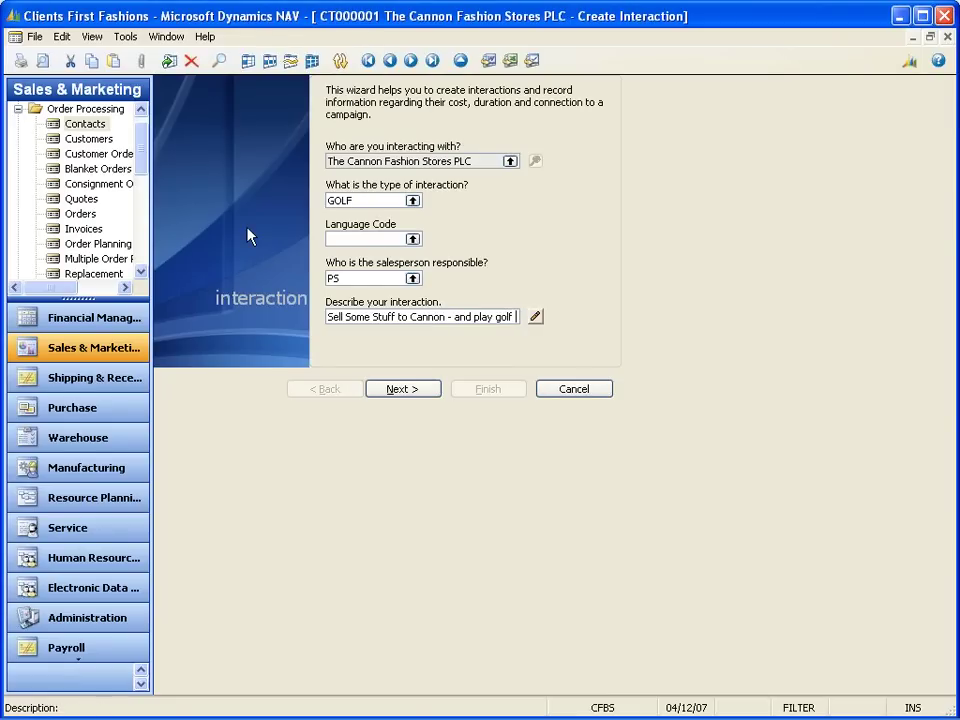
pyautogui.write('too')
pyautogui.click(535, 317)
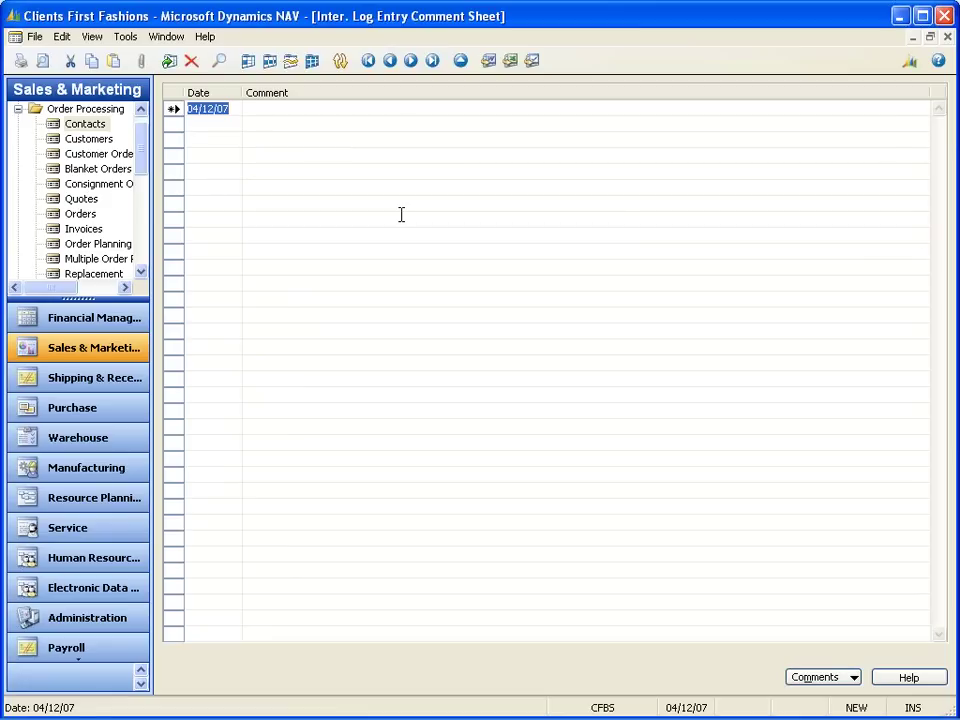
pyautogui.press('Escape')
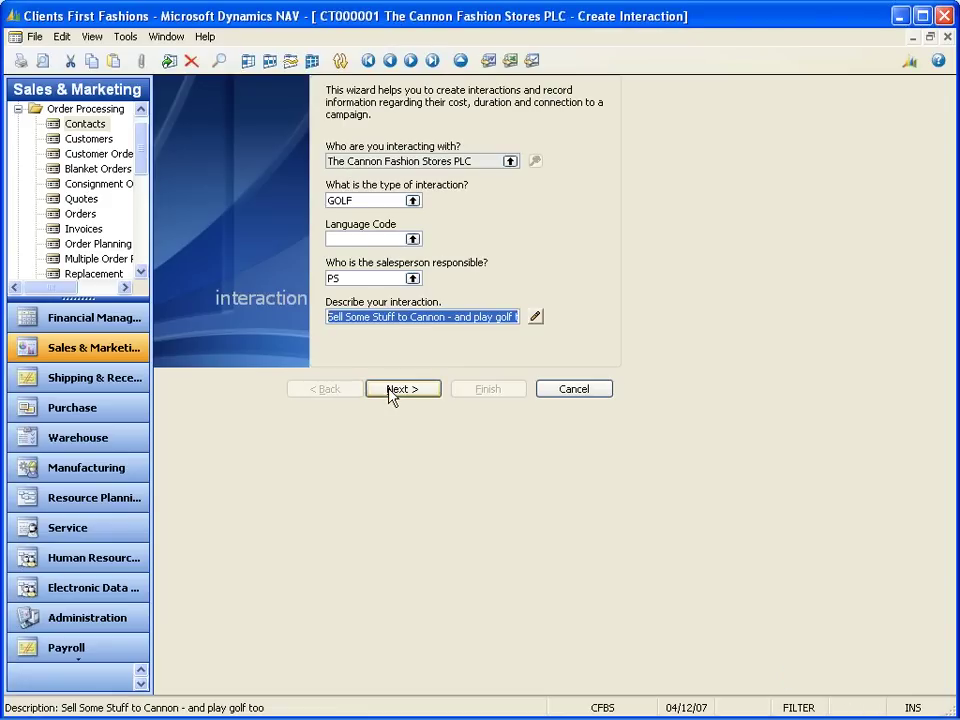
# - Open the interaction's Word letter and replace its body text with "Please join me at the club for Golf on the 18th, and bring your checkbook!"
pyautogui.click(390, 392)
pyautogui.click(421, 389)
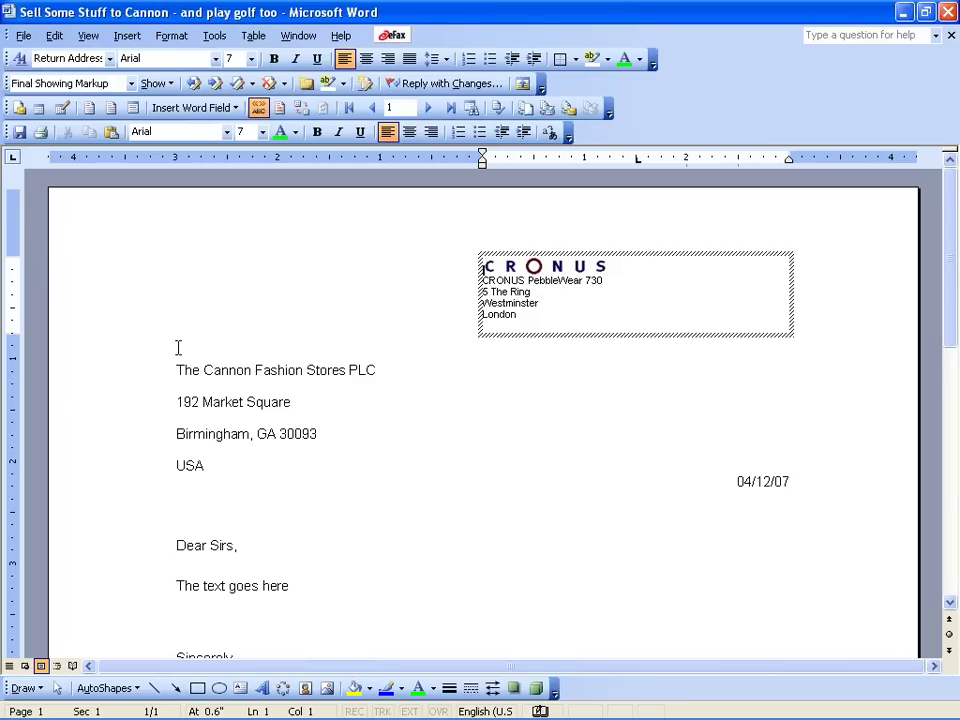
pyautogui.click(182, 587)
pyautogui.write('Please jo')
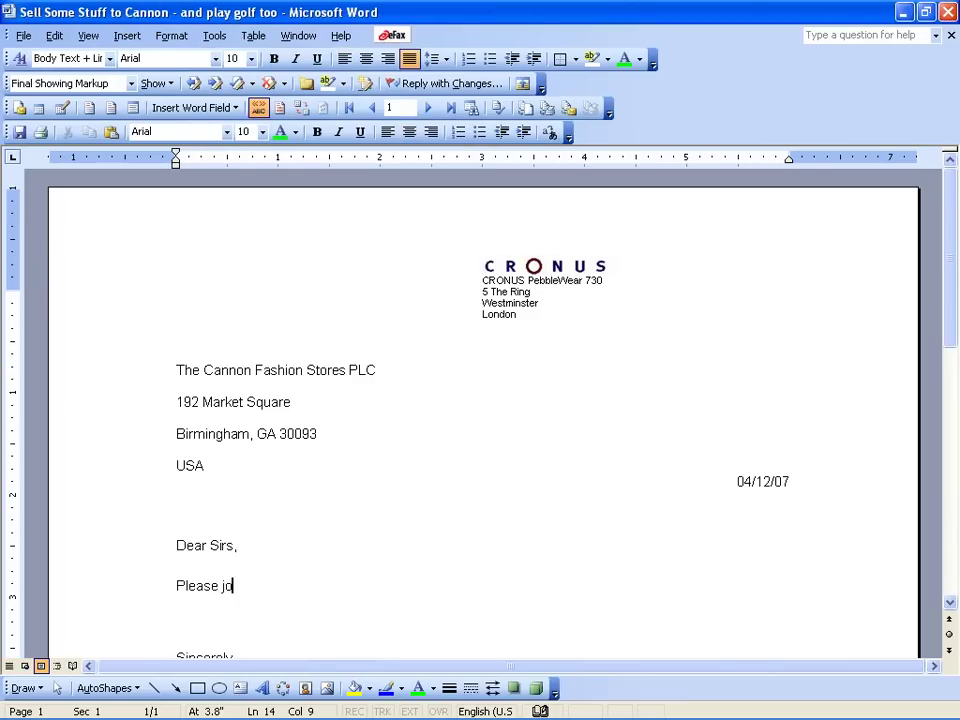
pyautogui.write('in me at the club f')
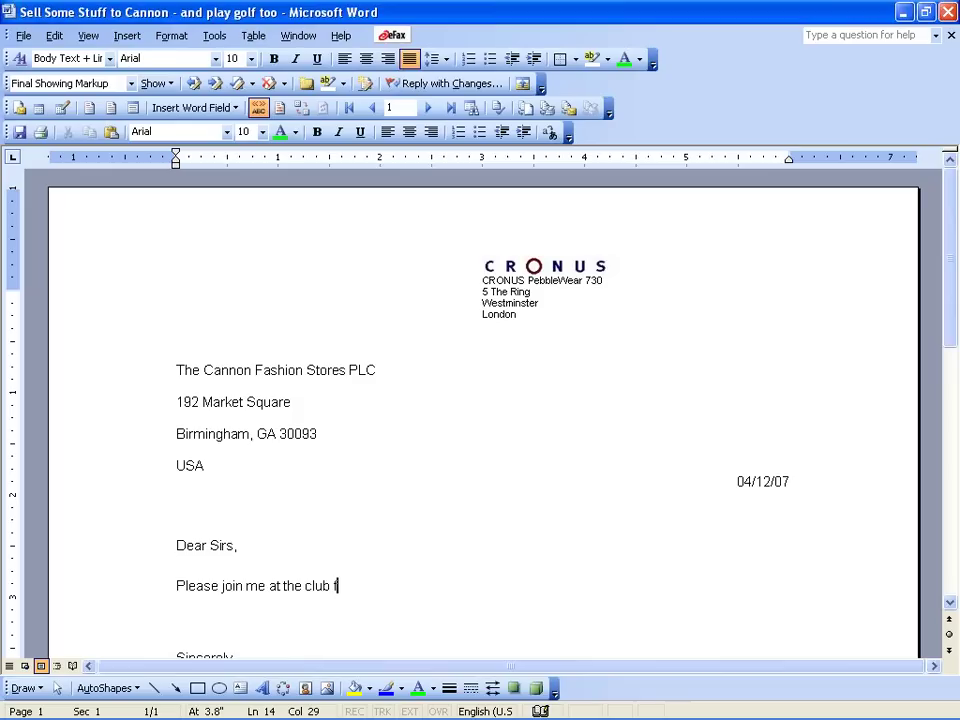
pyautogui.write('or Golf on')
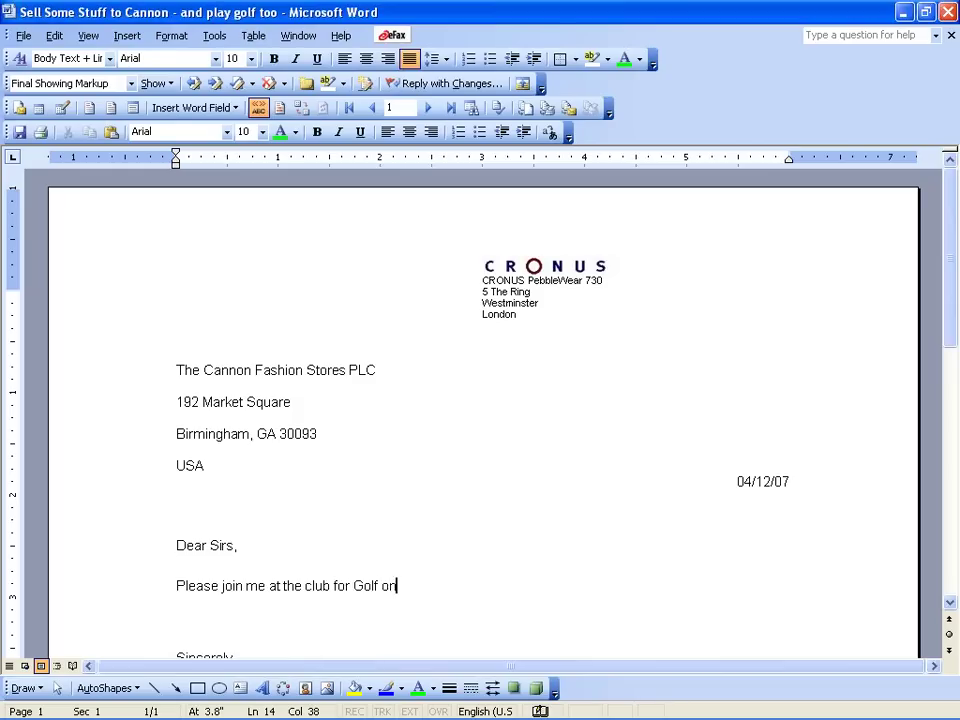
pyautogui.write(' the 18th,')
pyautogui.press('BackSpace')
pyautogui.write(', and bring your checkbook!')
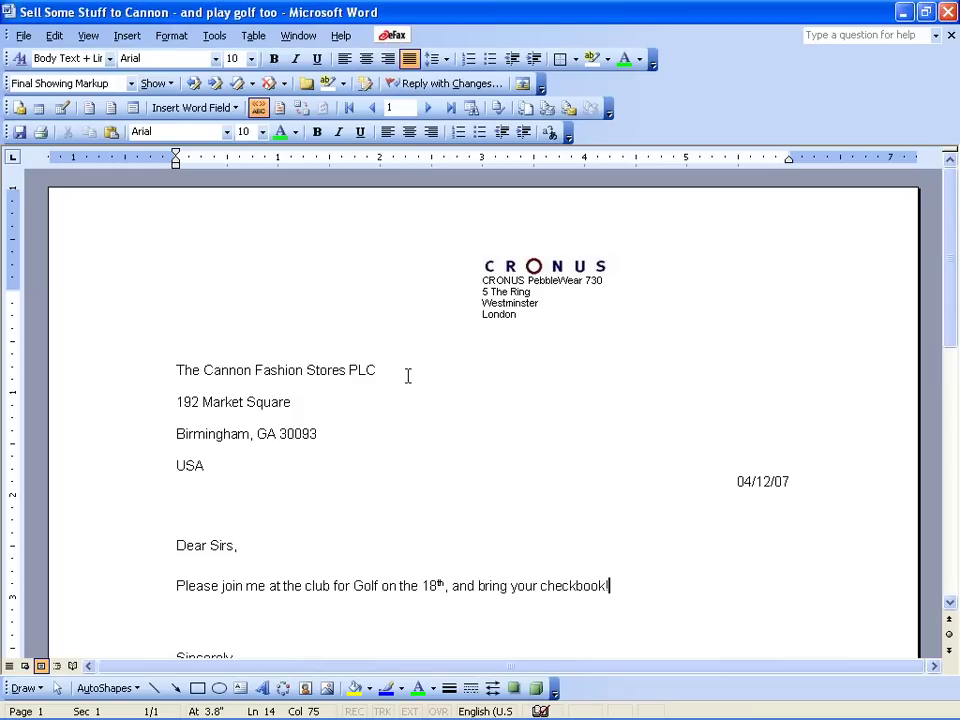
# - Check the end of the letter, close it, and import it as the interaction's attachment
pyautogui.scroll(-5, 407, 375)
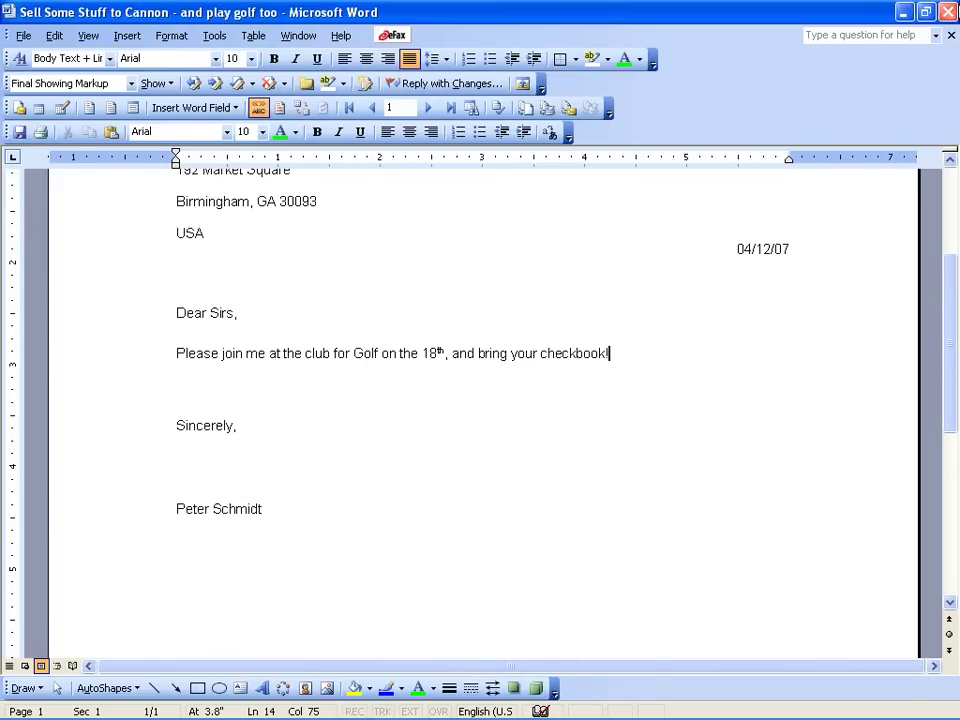
pyautogui.click(948, 12)
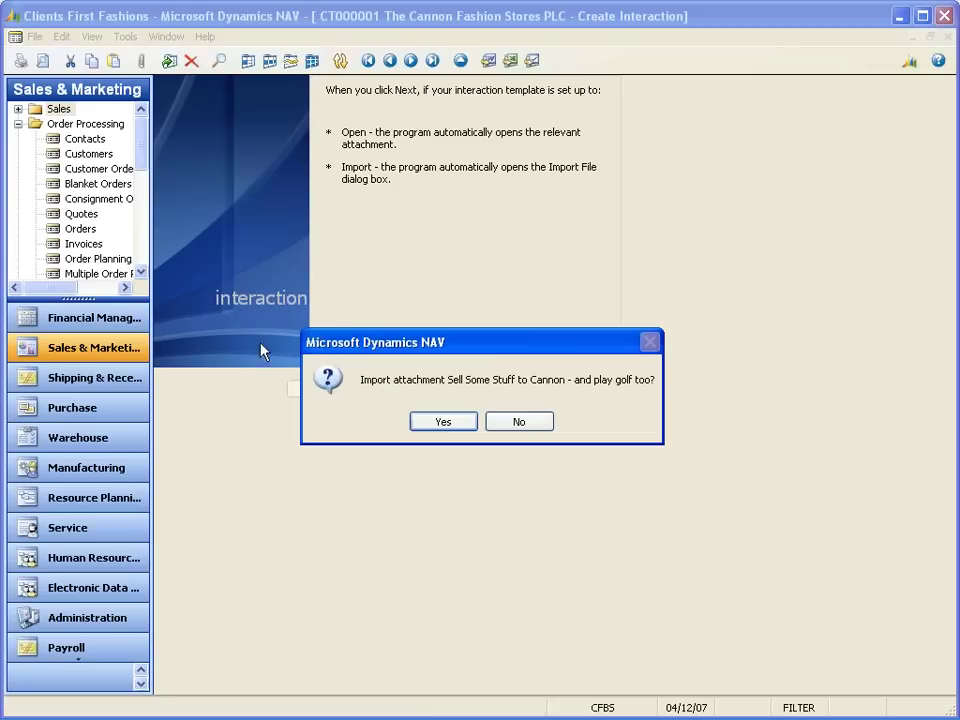
pyautogui.click(443, 422)
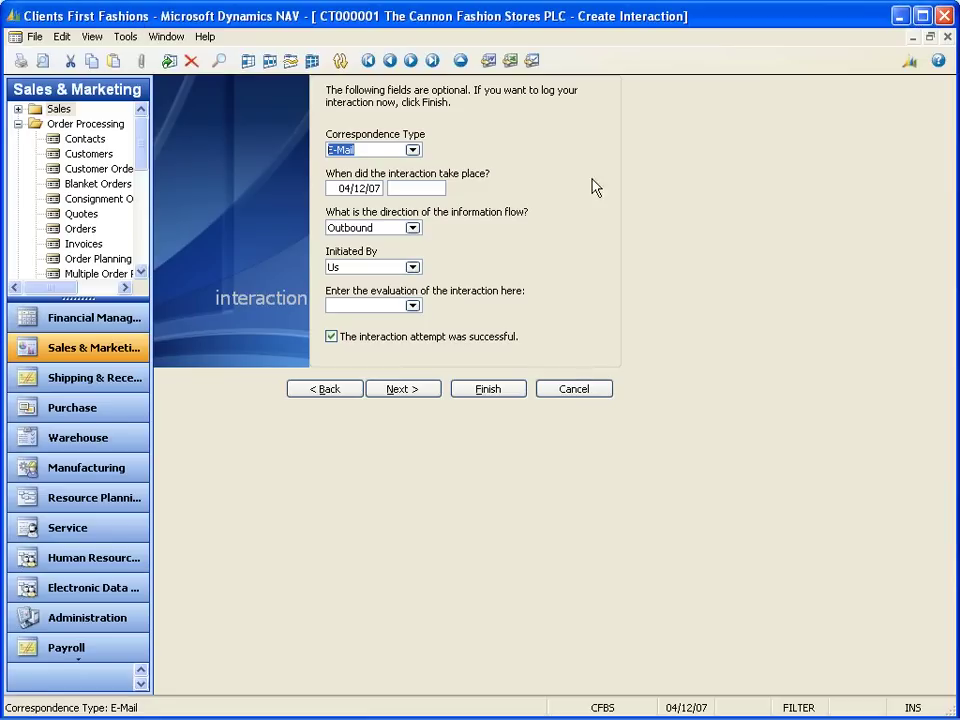
# - Keep E-Mail as the interaction's correspondence type and fill in the current time for when it took place
pyautogui.click(412, 150)
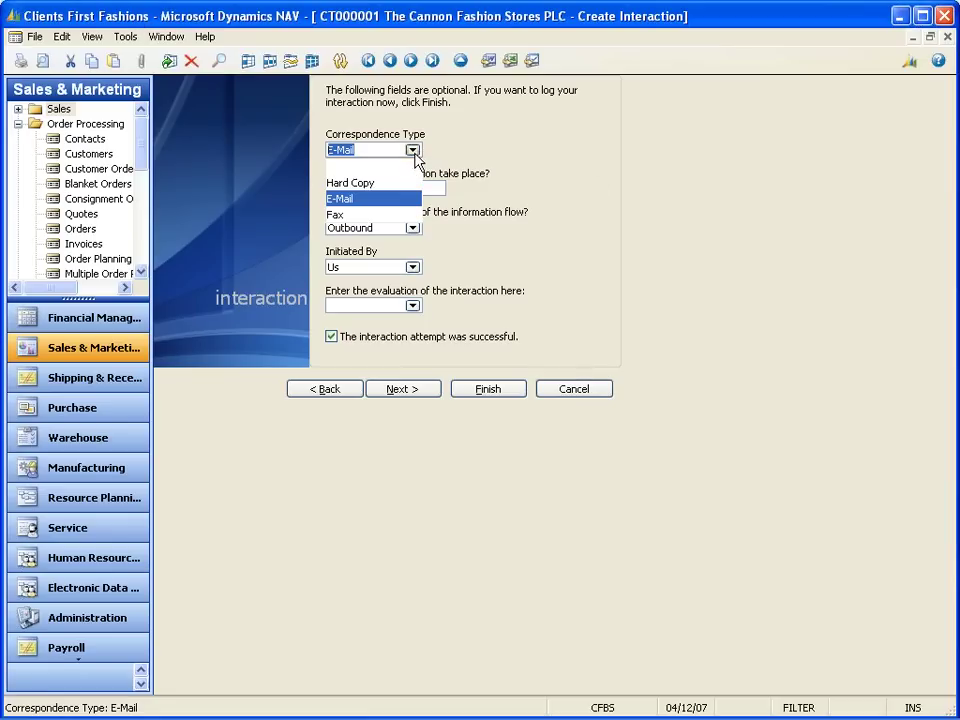
pyautogui.click(340, 198)
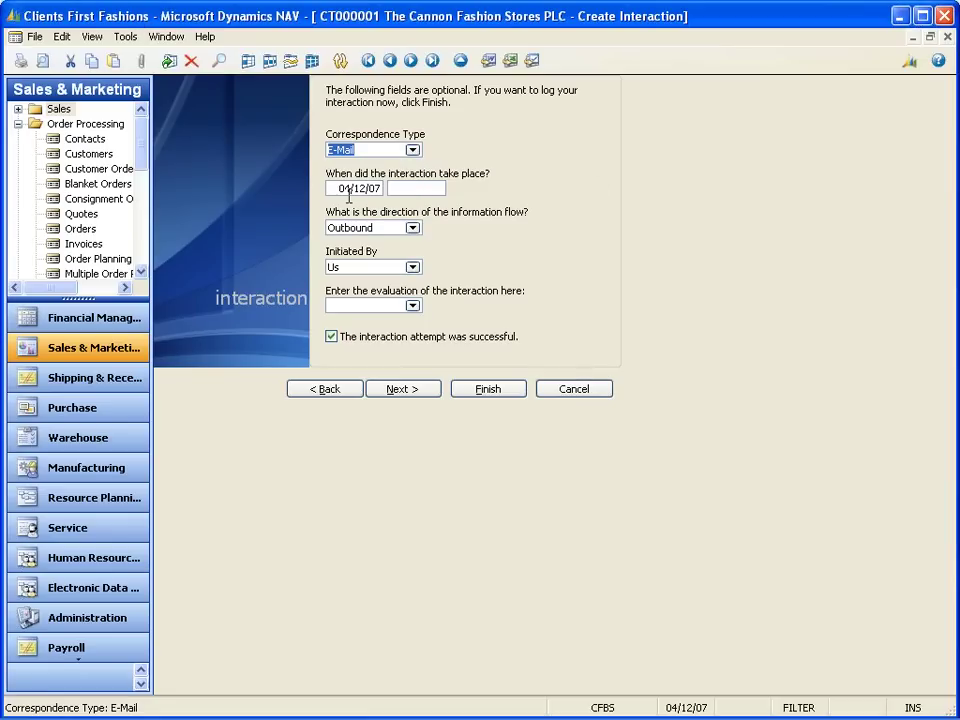
pyautogui.click(401, 189)
pyautogui.write('t')
pyautogui.press('Tab')
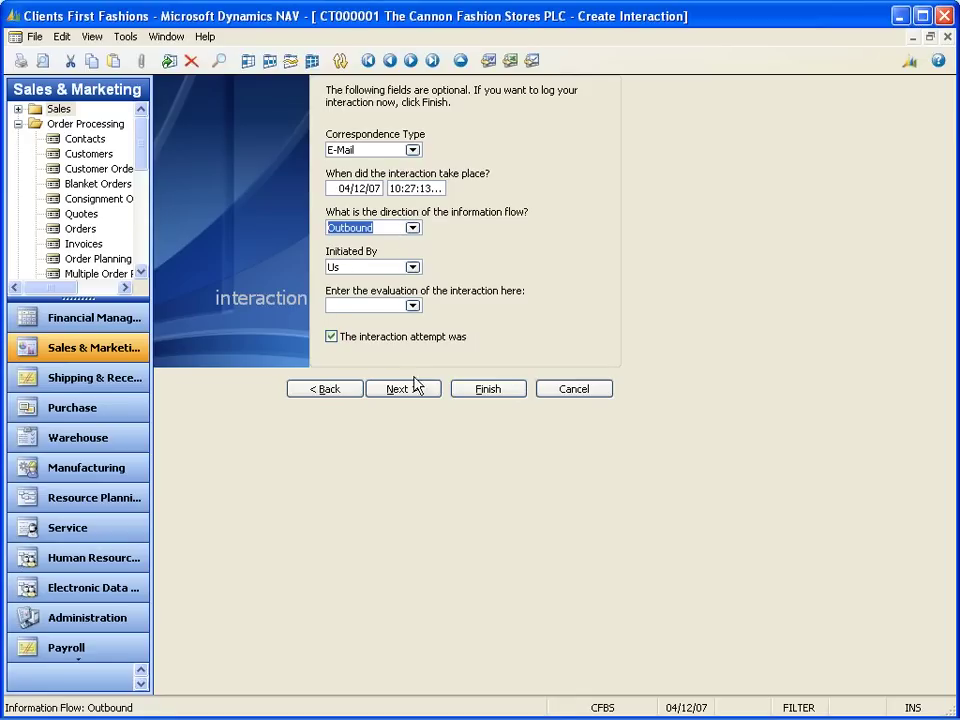
# - Finish the interaction and allow Outlook to access the addresses and send the e-mail on the program's behalf
pyautogui.click(482, 388)
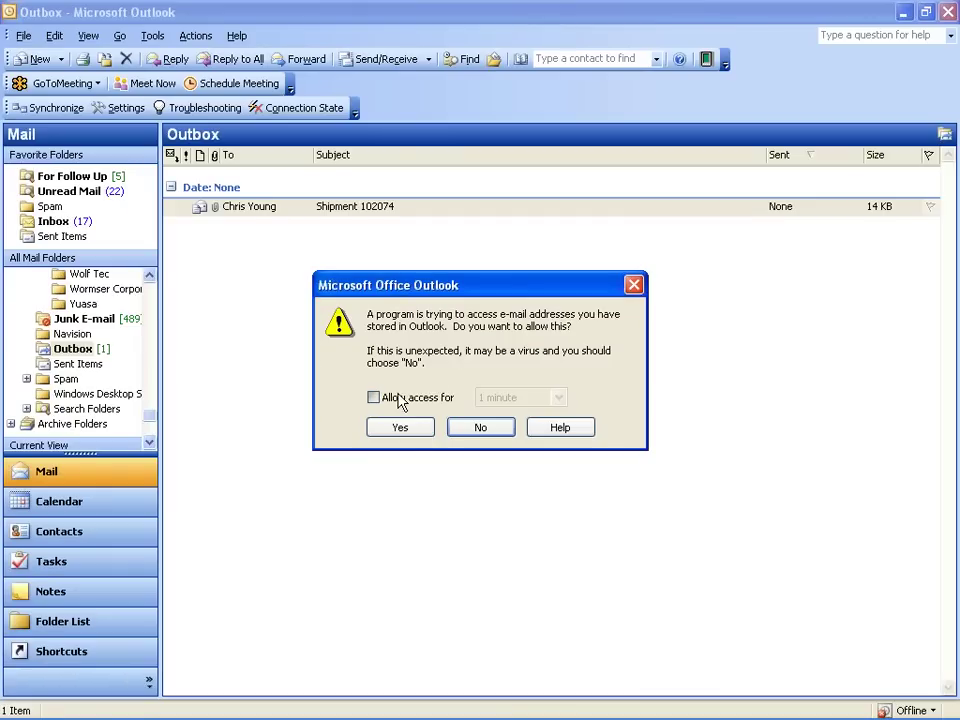
pyautogui.click(399, 366)
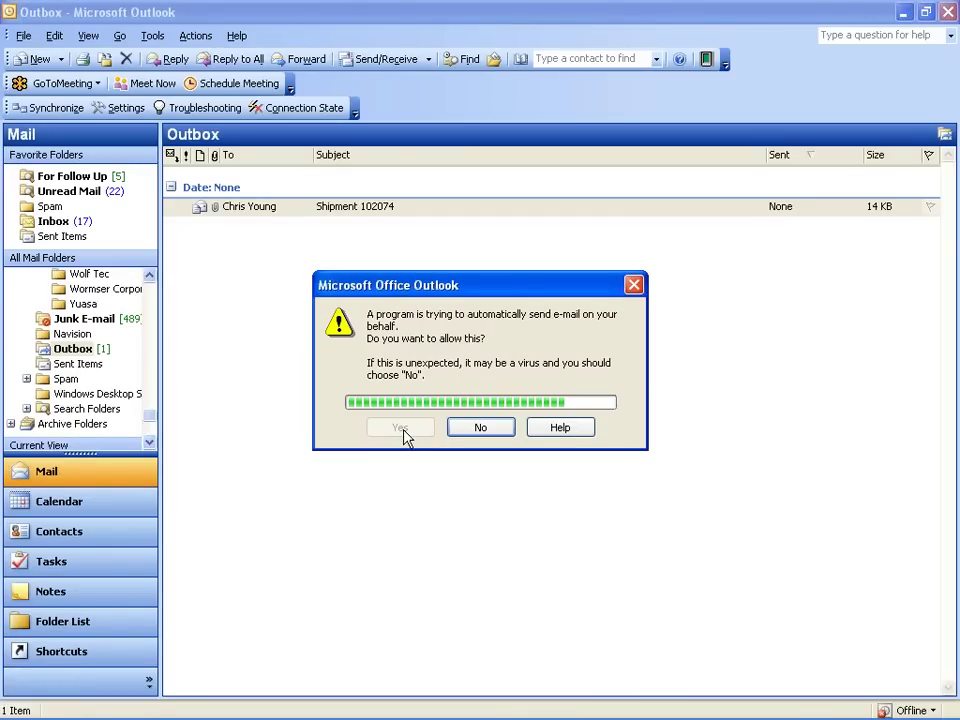
pyautogui.click(403, 431)
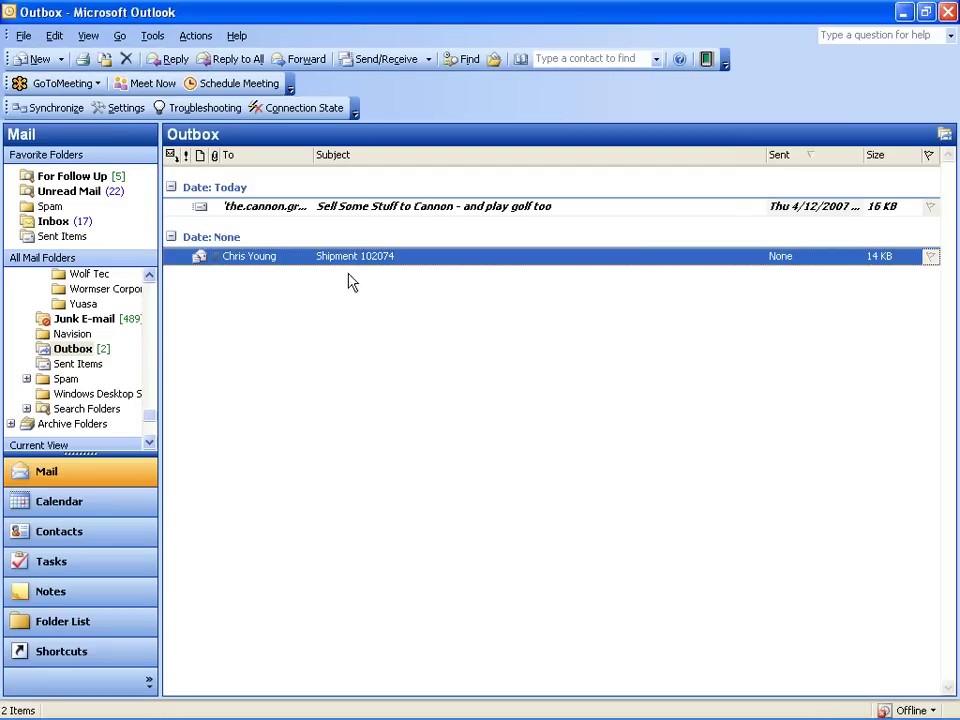
# - Review the queued "Sell Some Stuff to Cannon - and play golf too" message in the Outbox, close it, and keep Outlook running
pyautogui.click(368, 217)
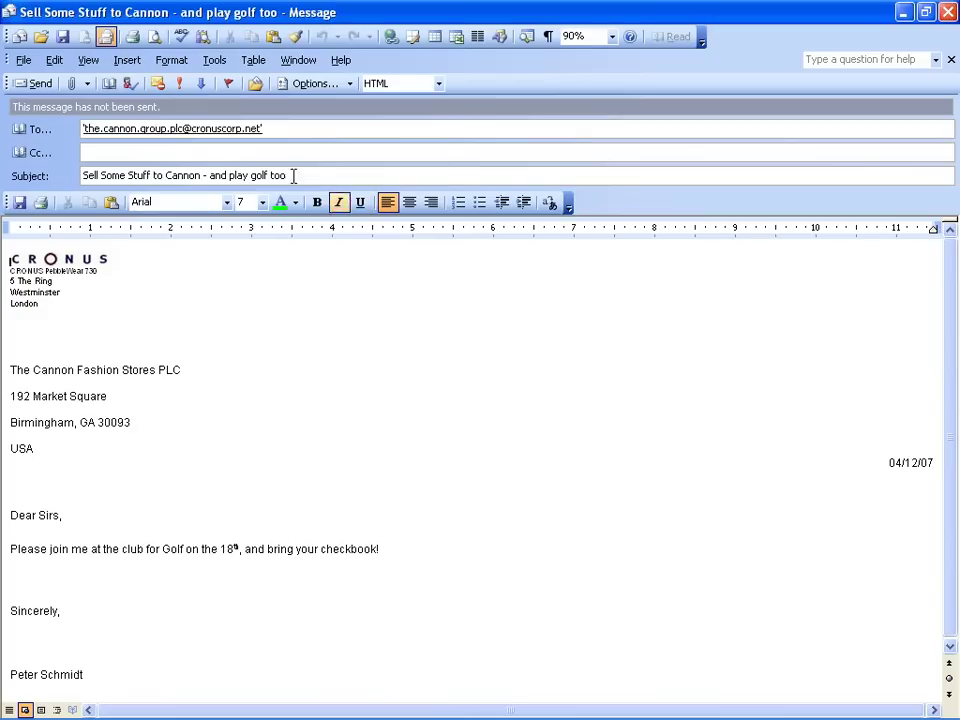
pyautogui.moveTo(167, 268); pyautogui.dragTo(323, 433)
pyautogui.click(363, 412)
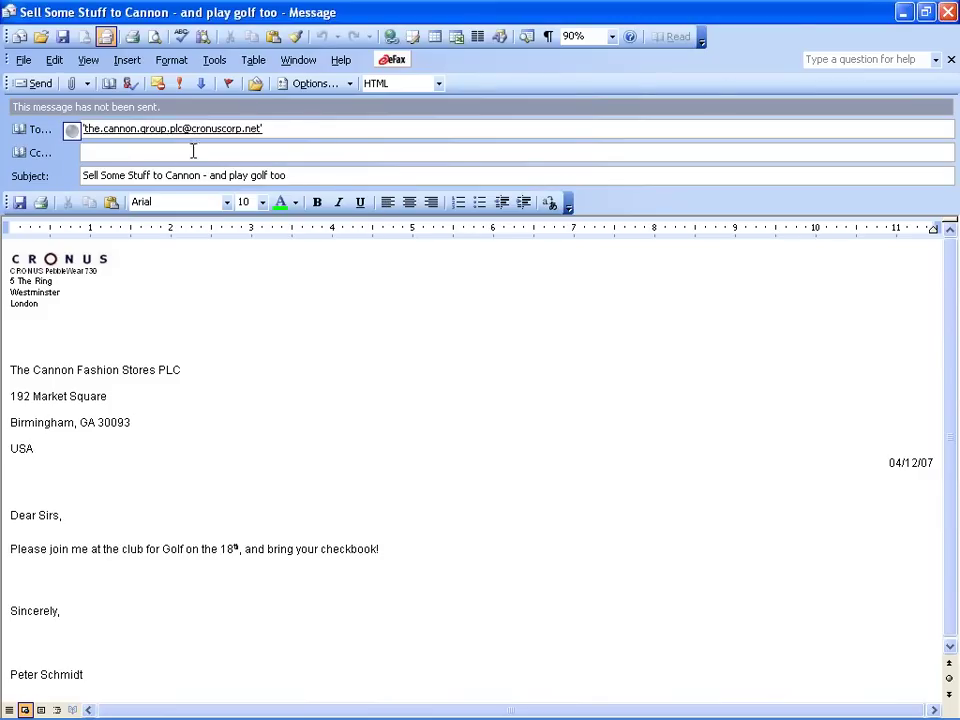
pyautogui.click(947, 12)
pyautogui.click(947, 12)
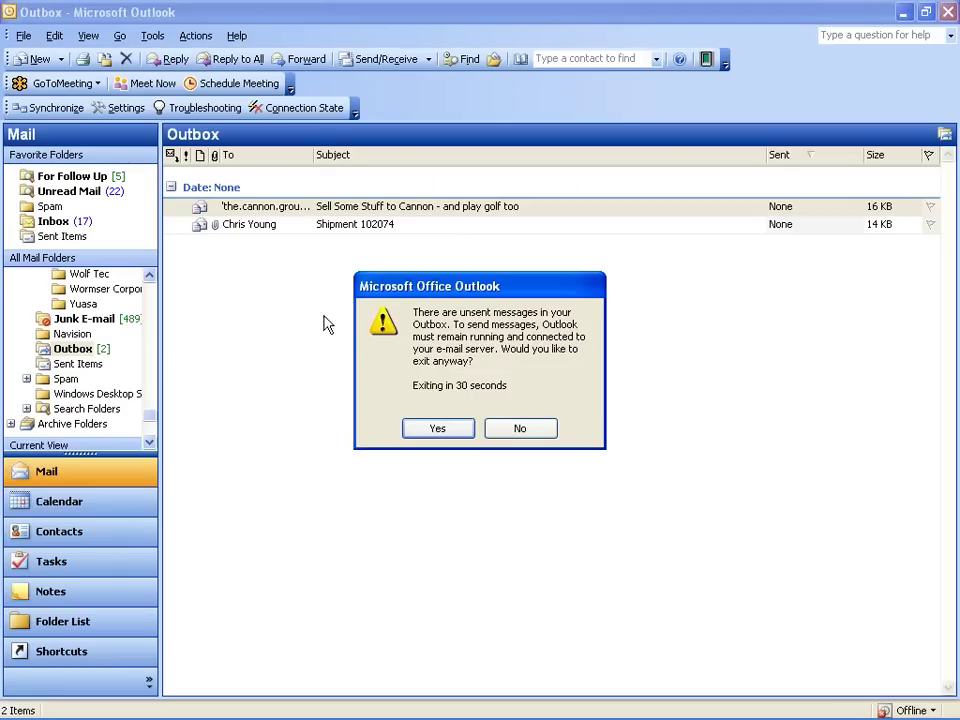
pyautogui.click(516, 428)
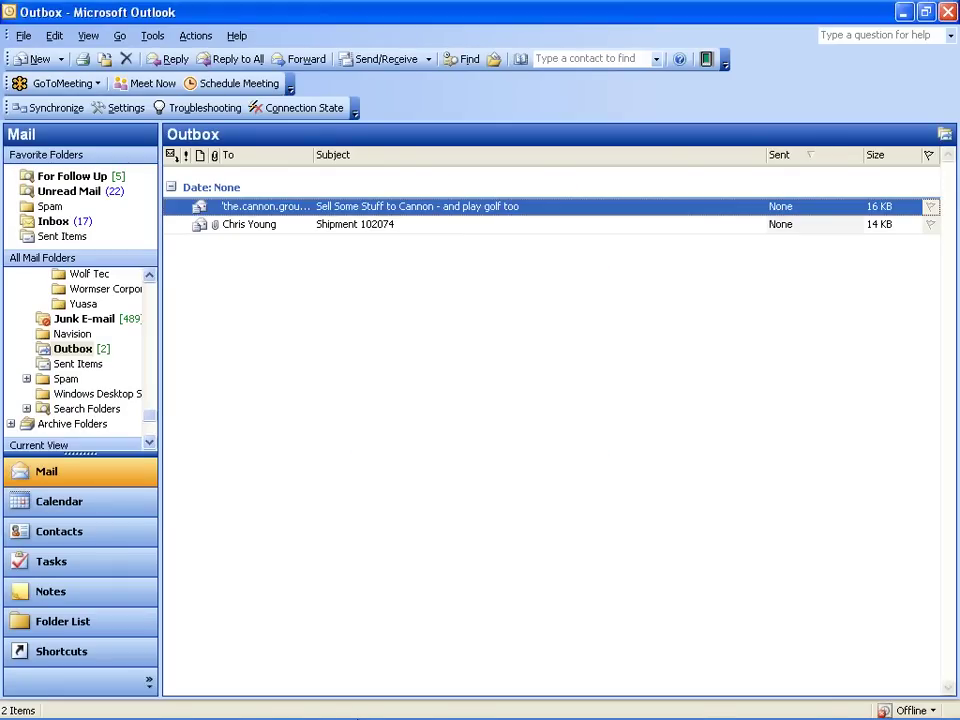
# - Switch back to Dynamics NAV, check the GOLF entry in the interaction log, and close the log and the contact card
pyautogui.moveTo(388, 707)
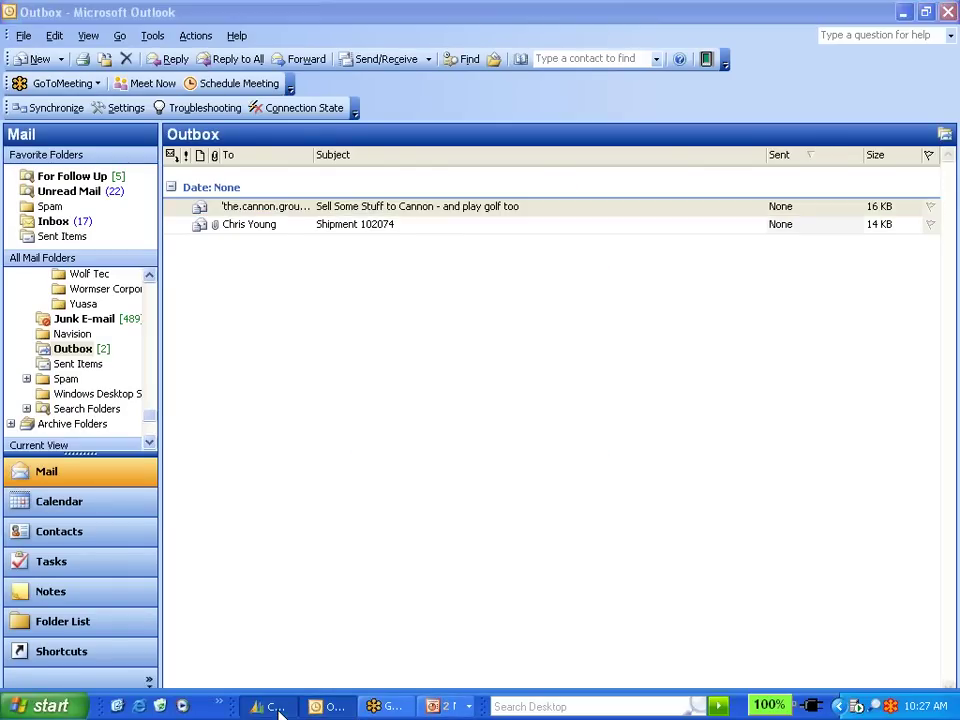
pyautogui.click(275, 707)
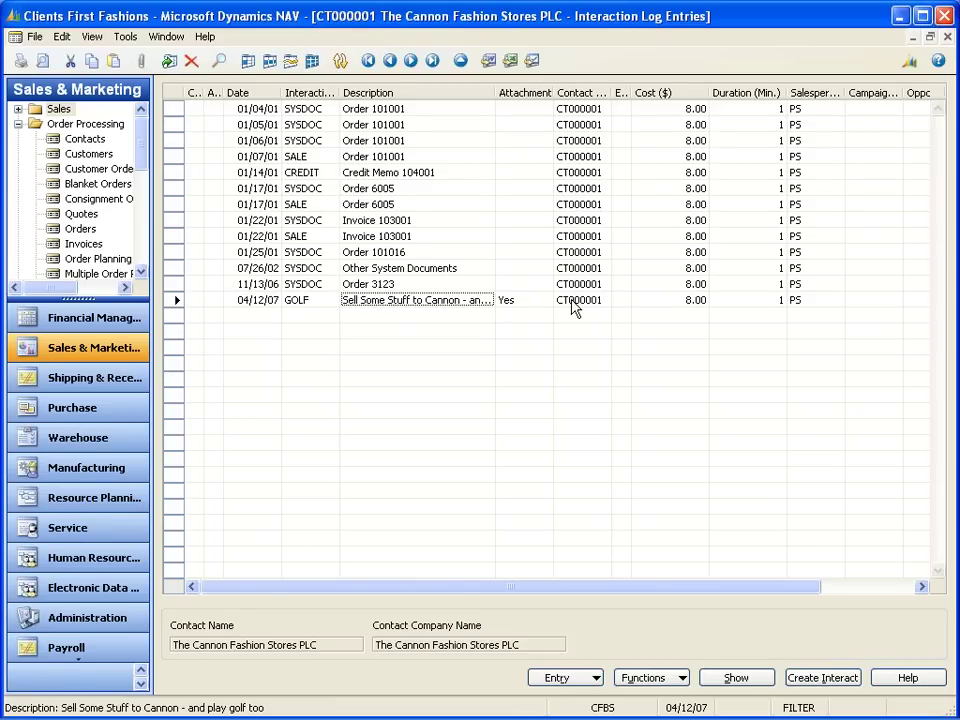
pyautogui.press('Escape')
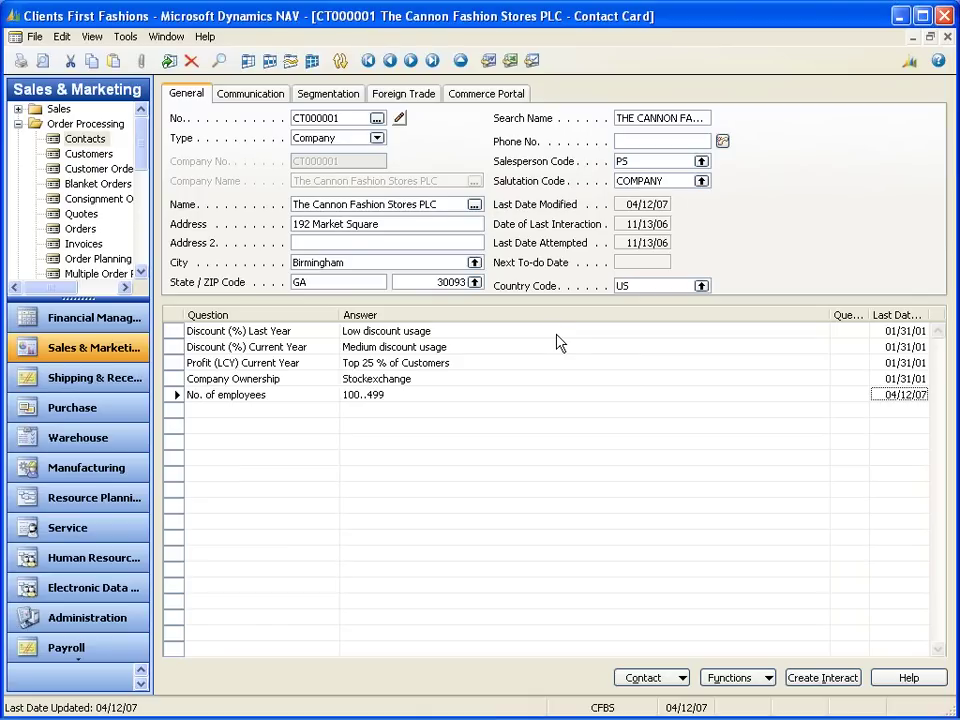
pyautogui.press('Escape')
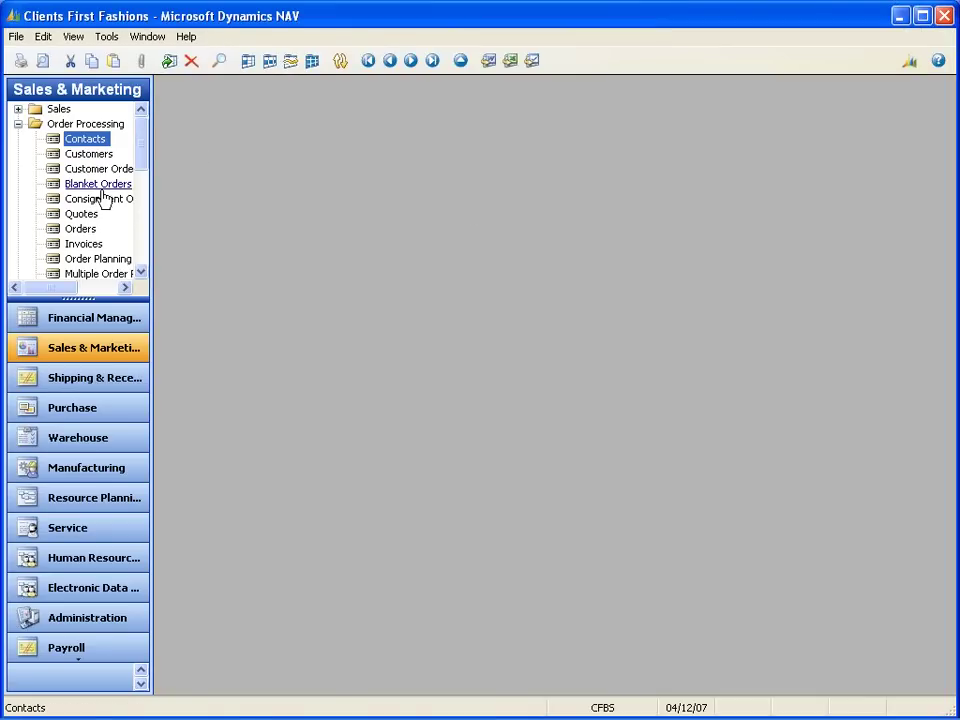
# - Create a new marketing segment with the description "Find Jacket Customers"
pyautogui.click(18, 123)
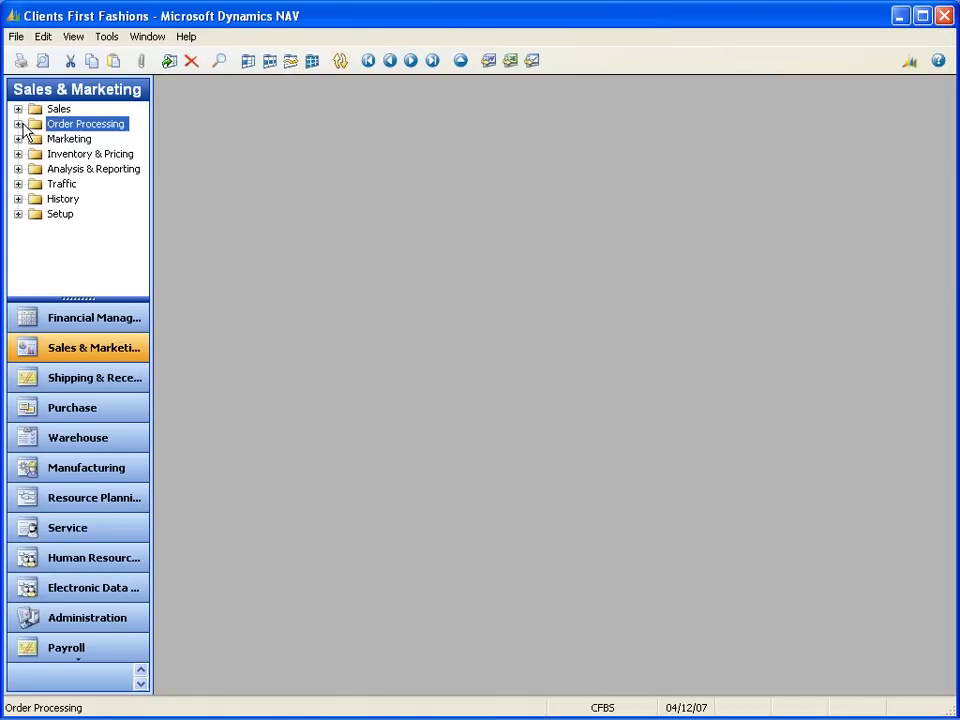
pyautogui.click(48, 140)
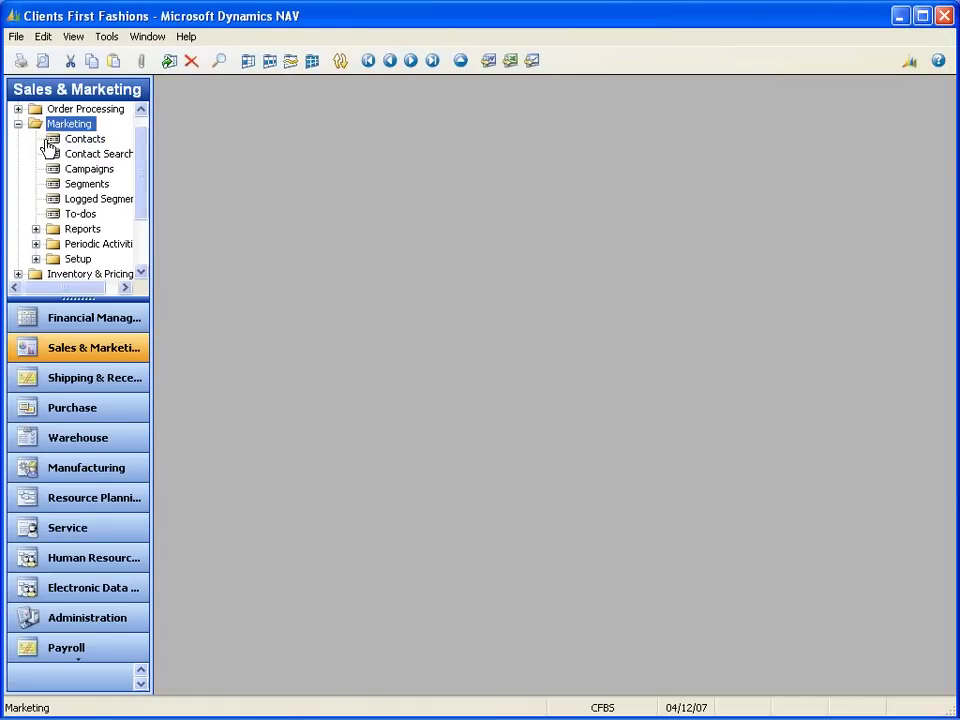
pyautogui.click(80, 184)
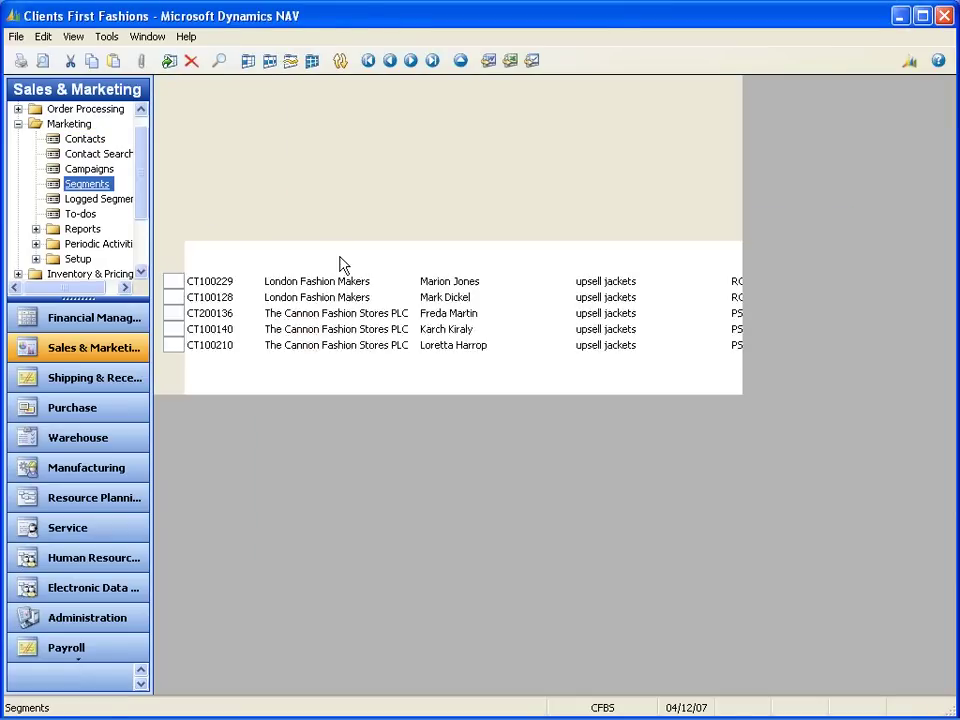
pyautogui.press('F3')
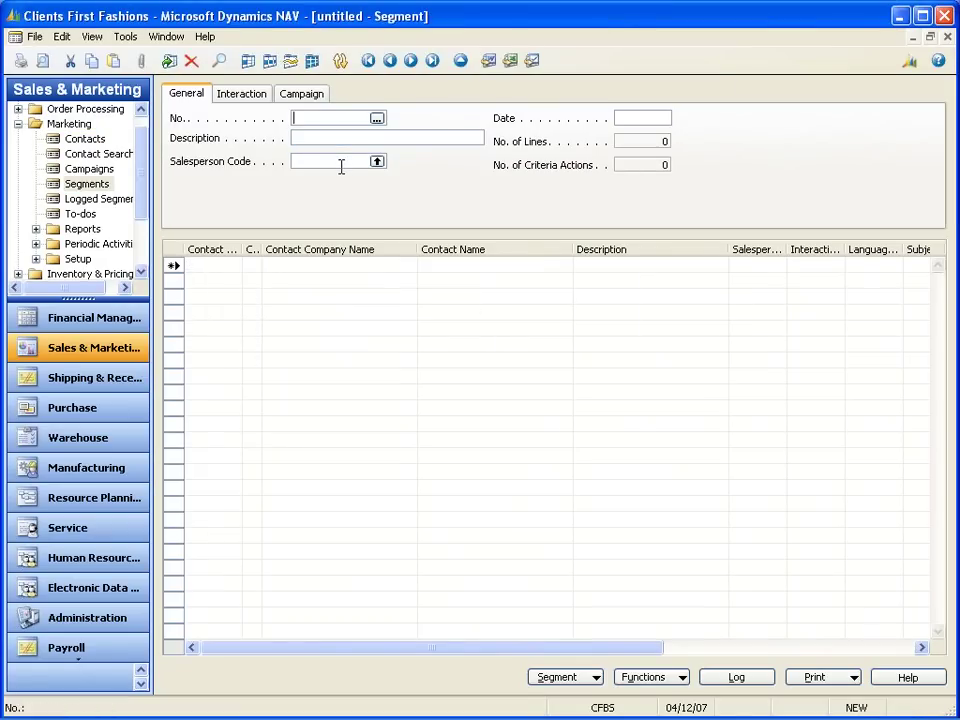
pyautogui.press('Return')
pyautogui.write('Find Jacket Customers')
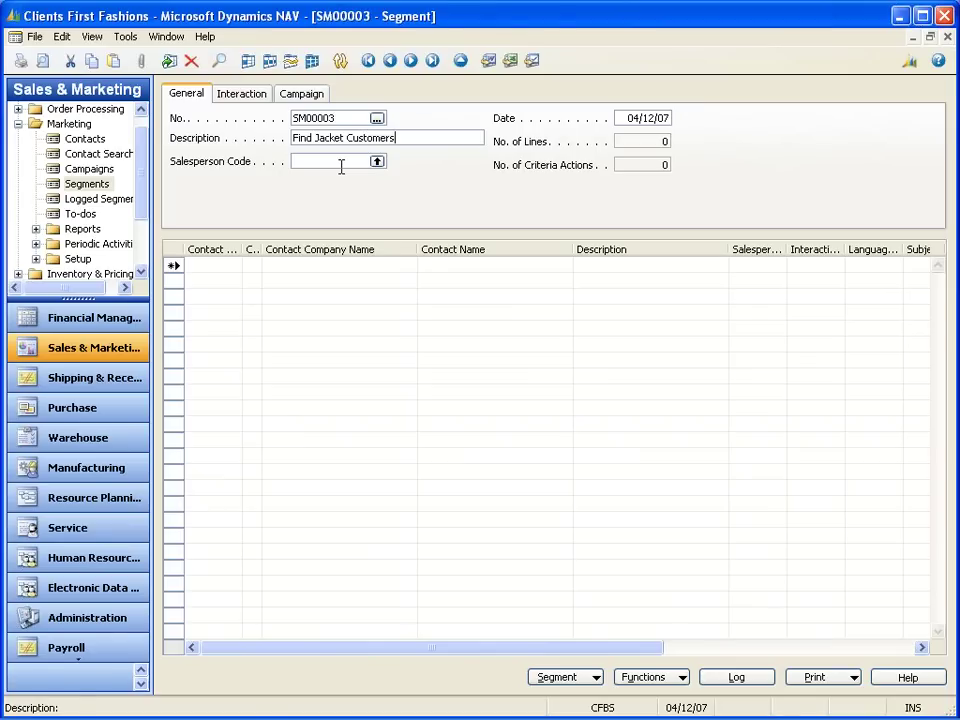
pyautogui.press('Return')
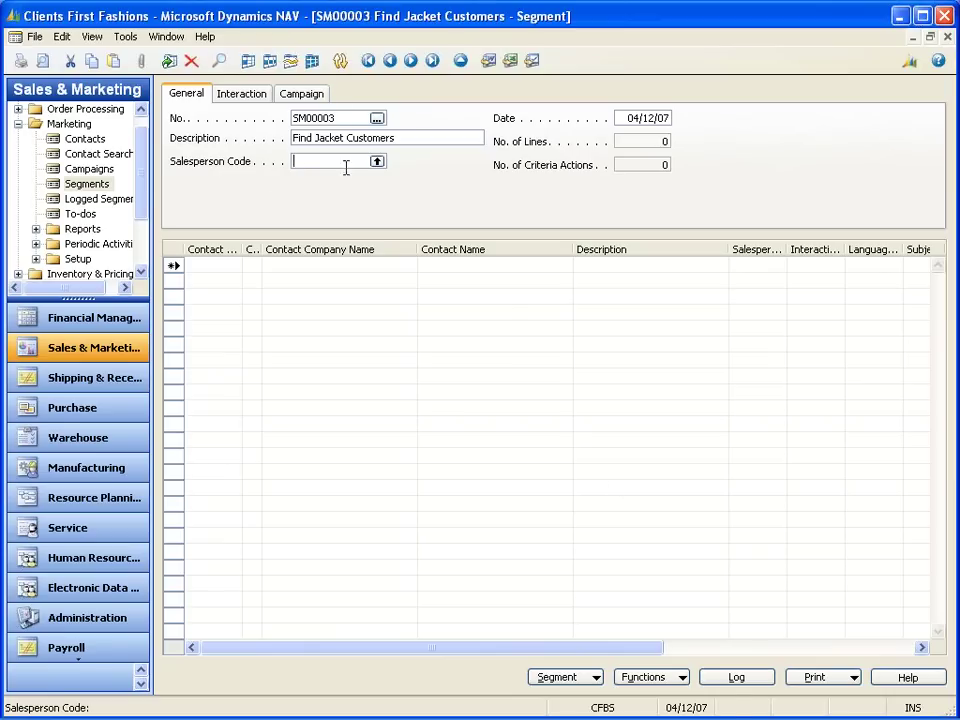
# - Start adding contacts to the segment and look through the filter categories from Profile to Value Entry
pyautogui.click(650, 677)
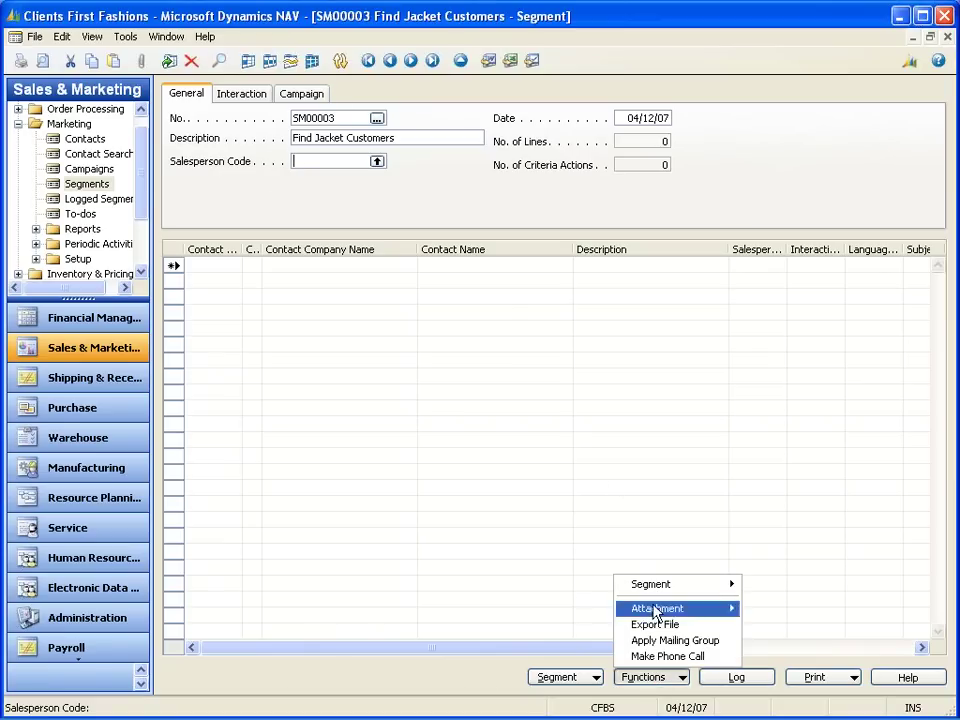
pyautogui.moveTo(662, 584)
pyautogui.click(780, 587)
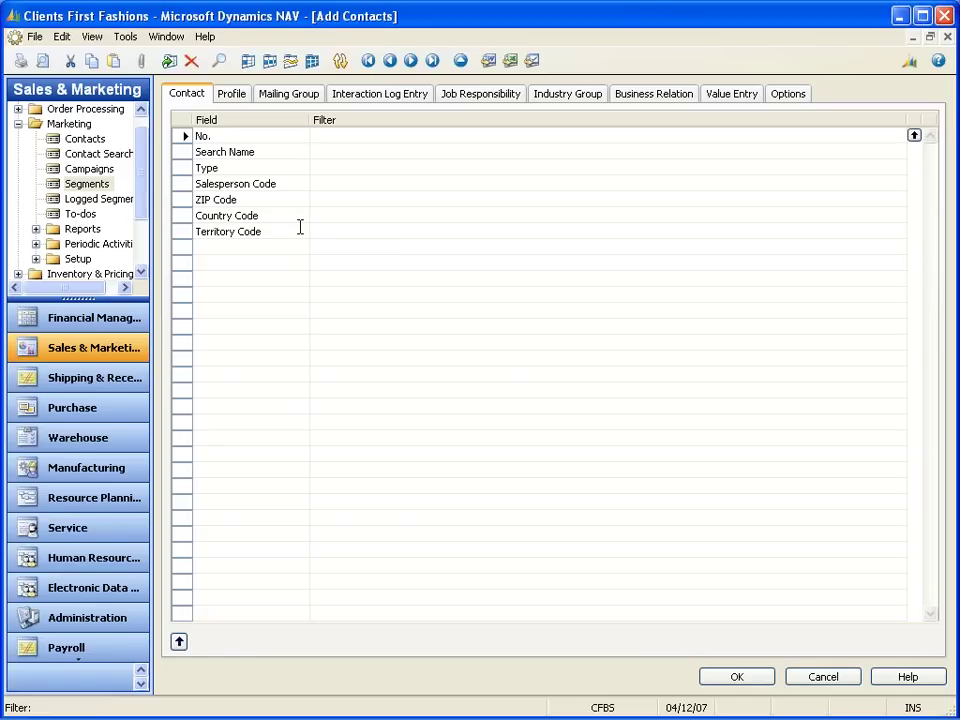
pyautogui.click(238, 97)
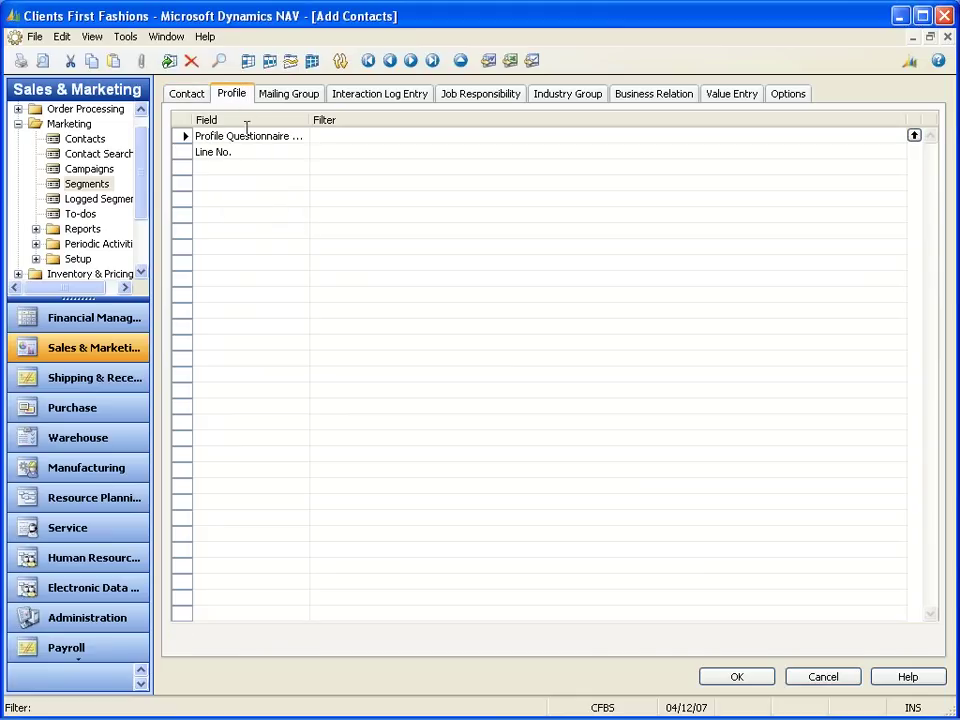
pyautogui.click(296, 97)
pyautogui.click(370, 95)
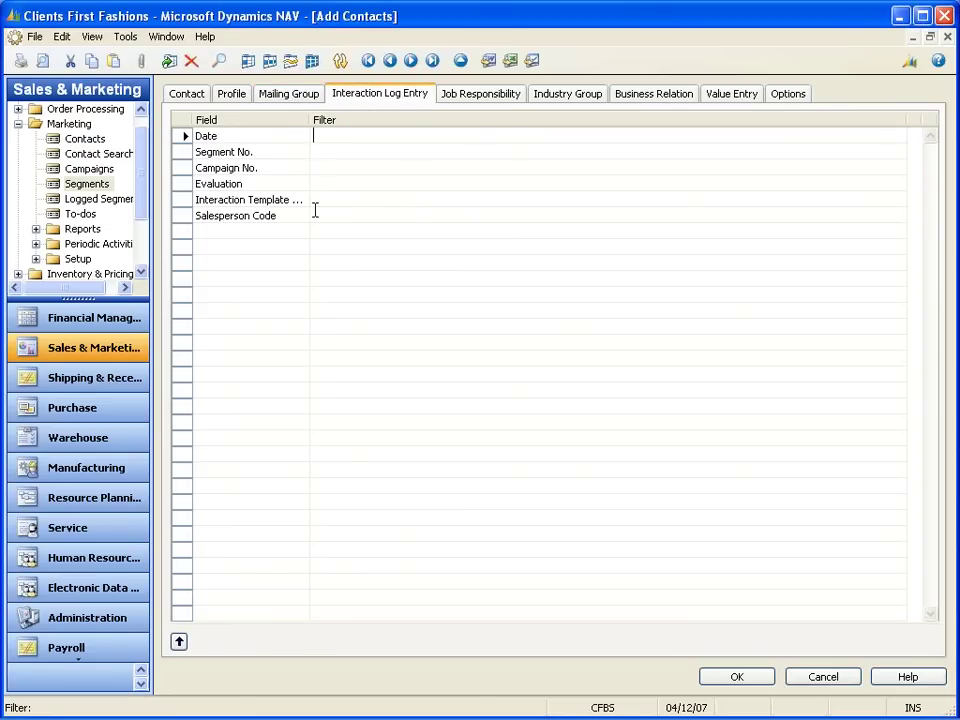
pyautogui.click(481, 98)
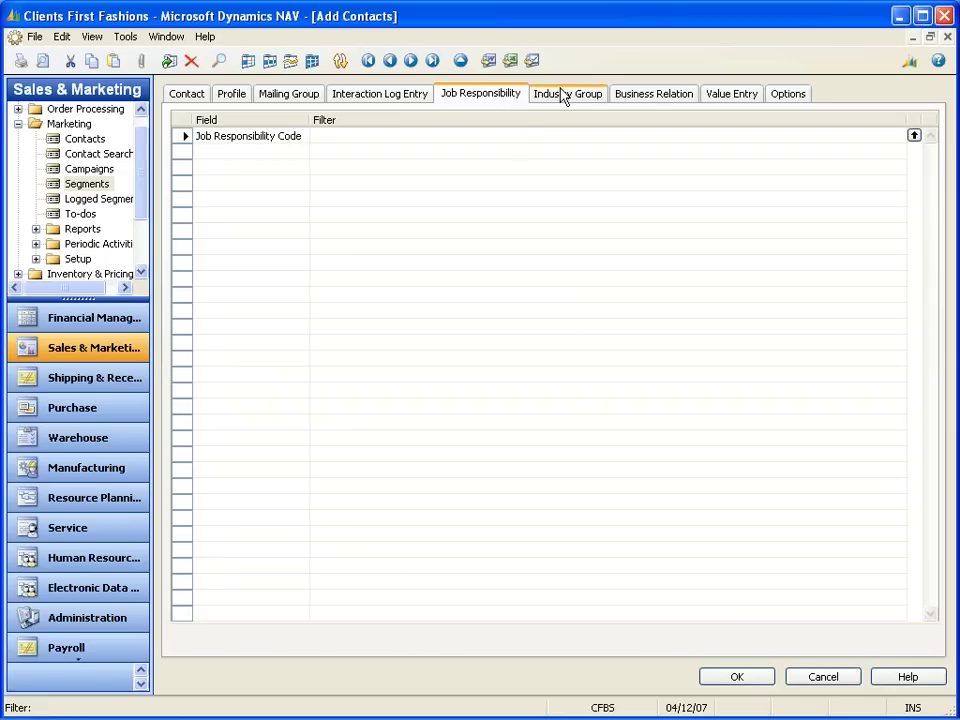
pyautogui.click(655, 97)
pyautogui.click(750, 99)
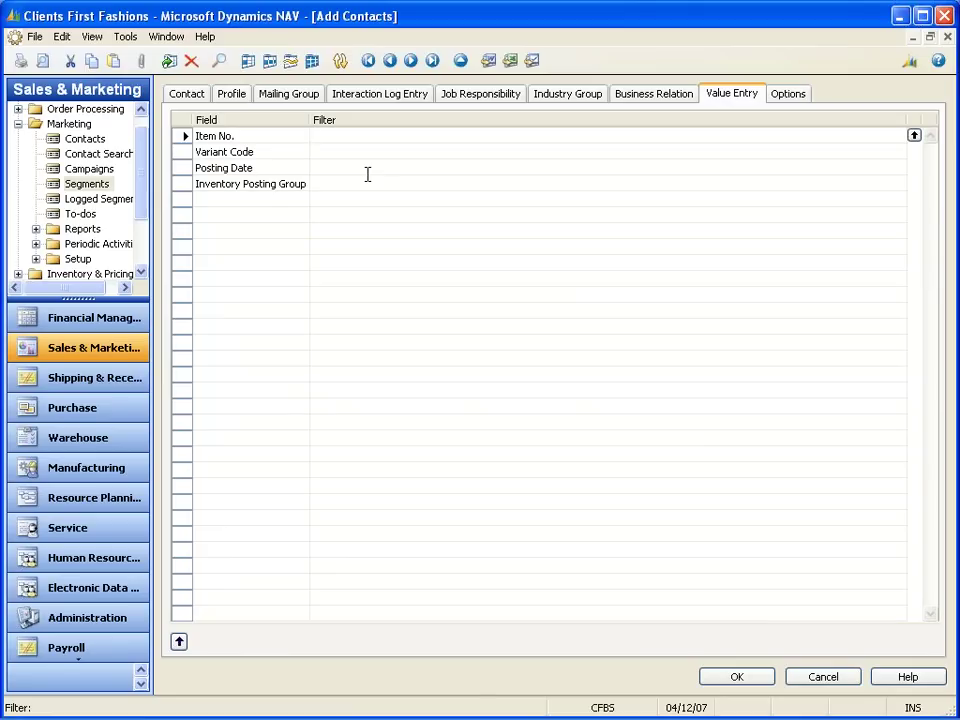
# - Filter the value entries by the Leather Jacket item JL-H042 and add the matching contacts to the segment
pyautogui.press('F6')
pyautogui.click(390, 60)
pyautogui.click(368, 60)
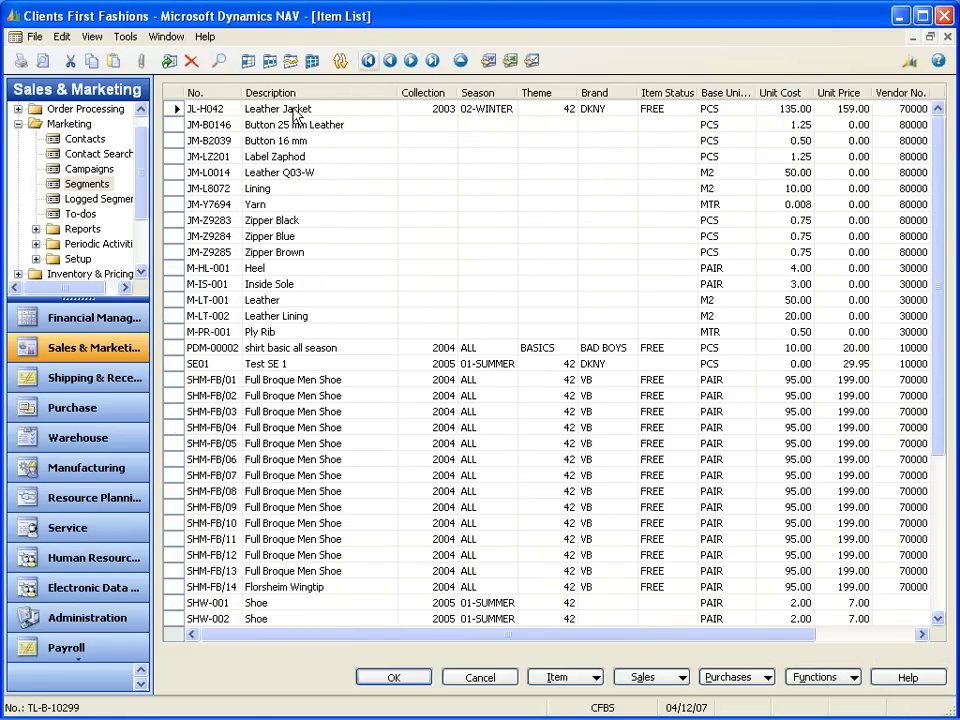
pyautogui.doubleClick(257, 111)
pyautogui.click(318, 151)
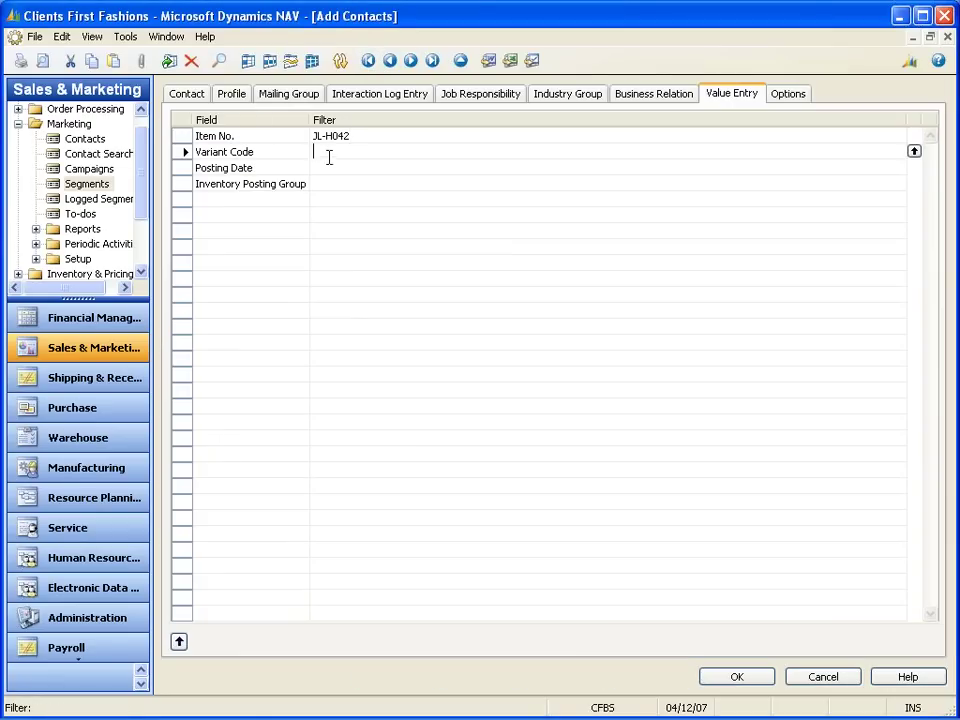
pyautogui.click(737, 678)
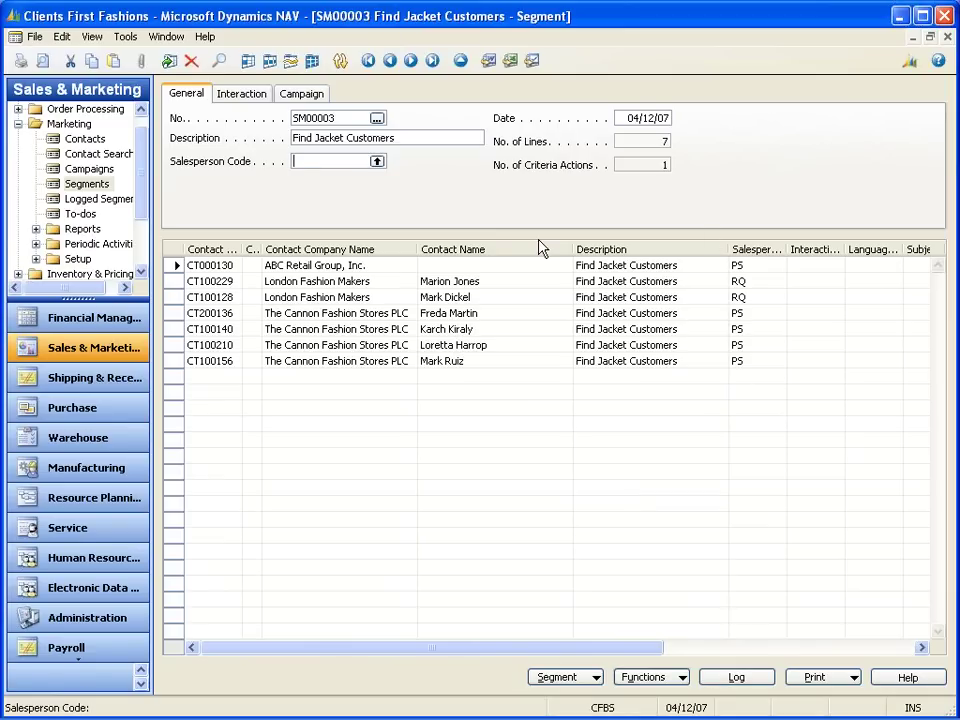
# - Reduce the segment by removing contacts whose interaction log entries are dated 04/01/07 or after
pyautogui.click(679, 677)
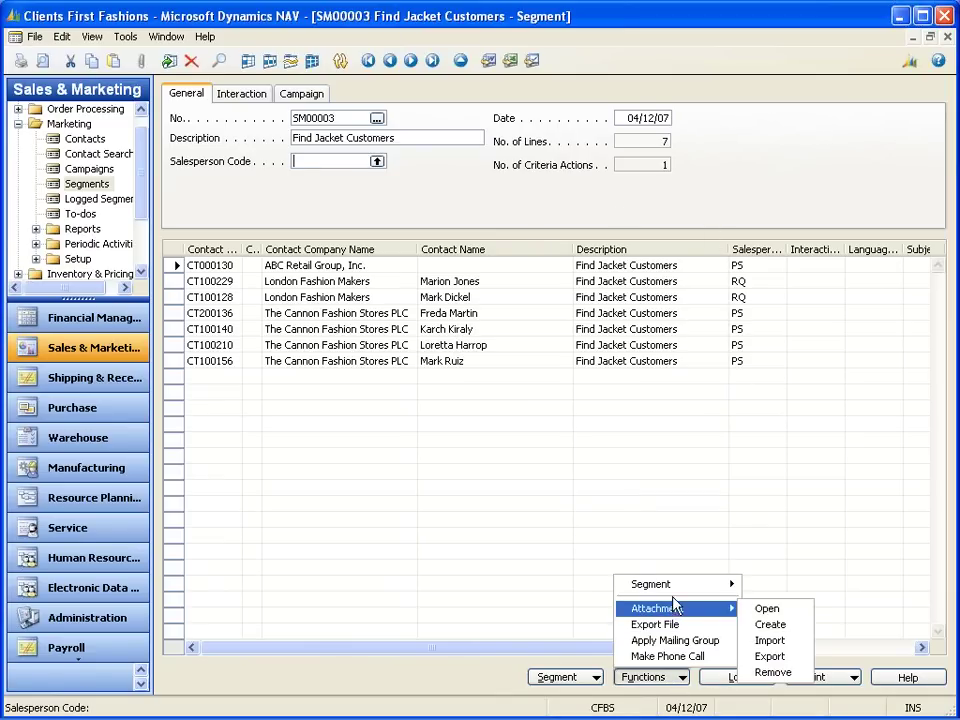
pyautogui.moveTo(675, 587)
pyautogui.moveTo(787, 603)
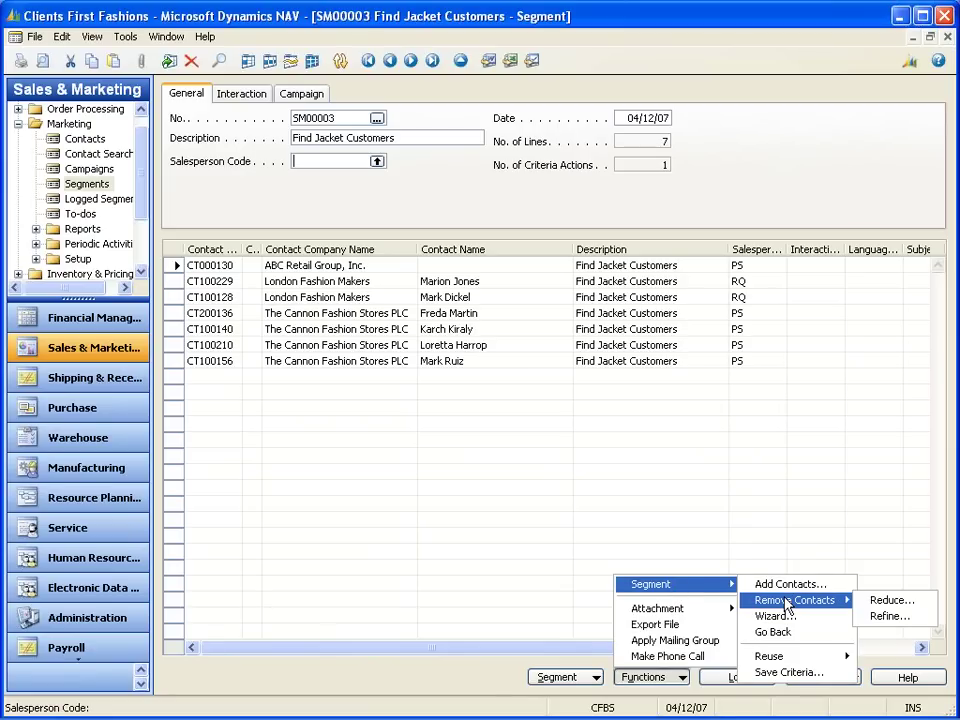
pyautogui.click(893, 601)
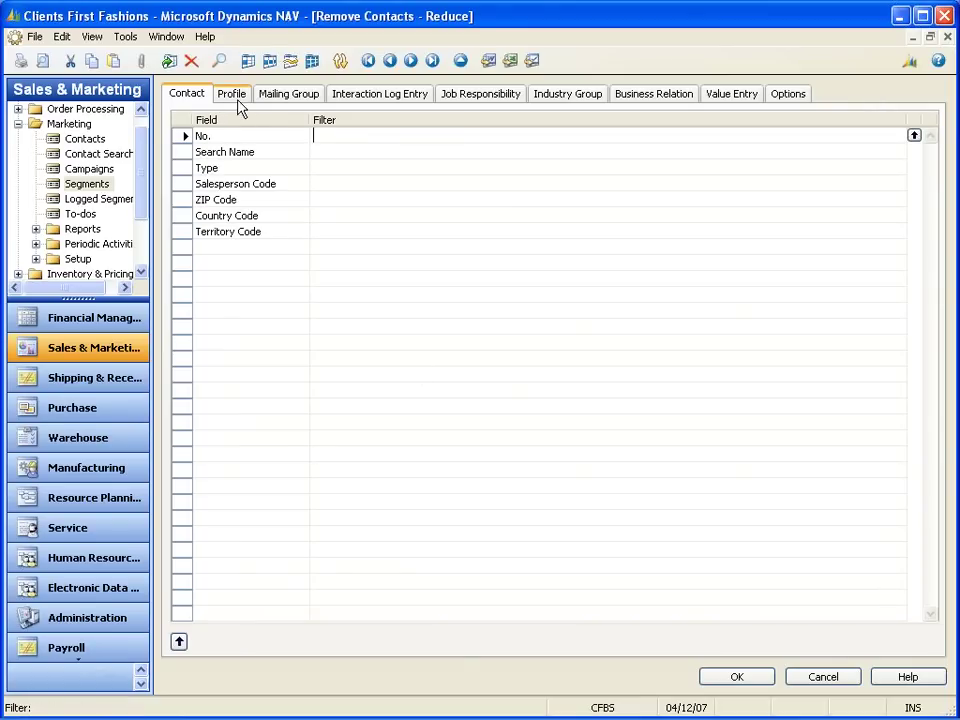
pyautogui.click(388, 98)
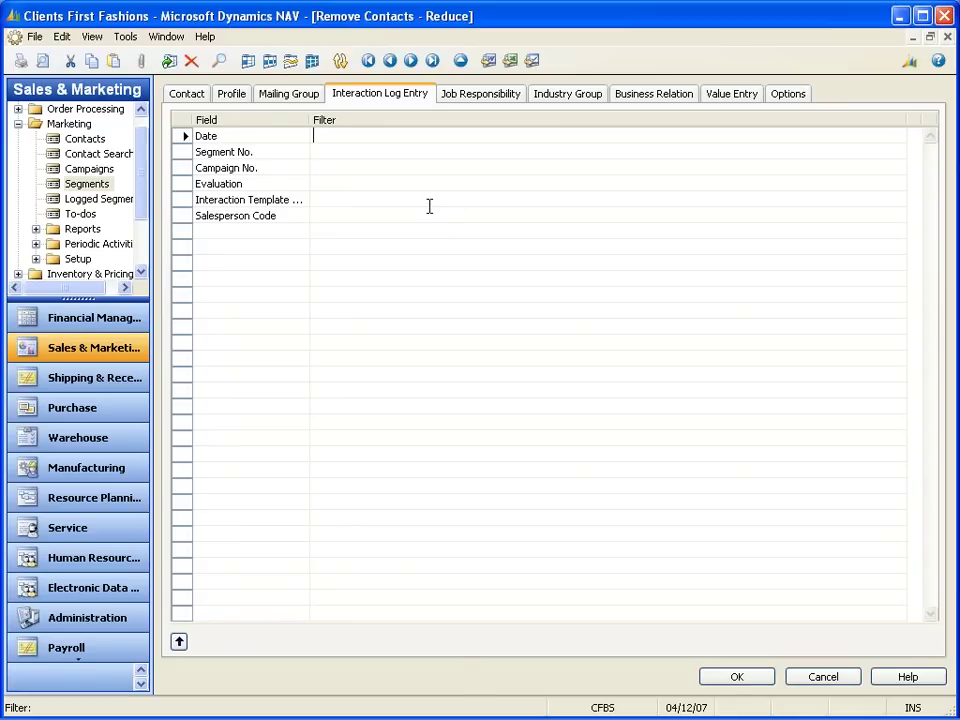
pyautogui.write('0401.07..')
pyautogui.press('Return')
pyautogui.click(708, 680)
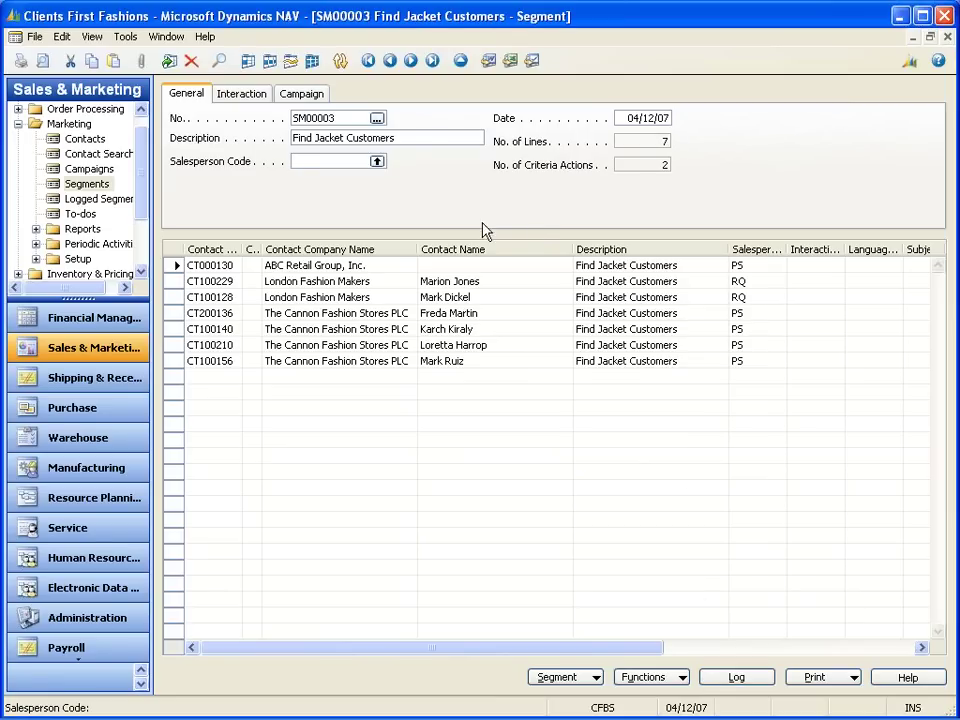
# - Review the interaction templates, campaign list and available functions for the segment, and close the segment
pyautogui.click(225, 97)
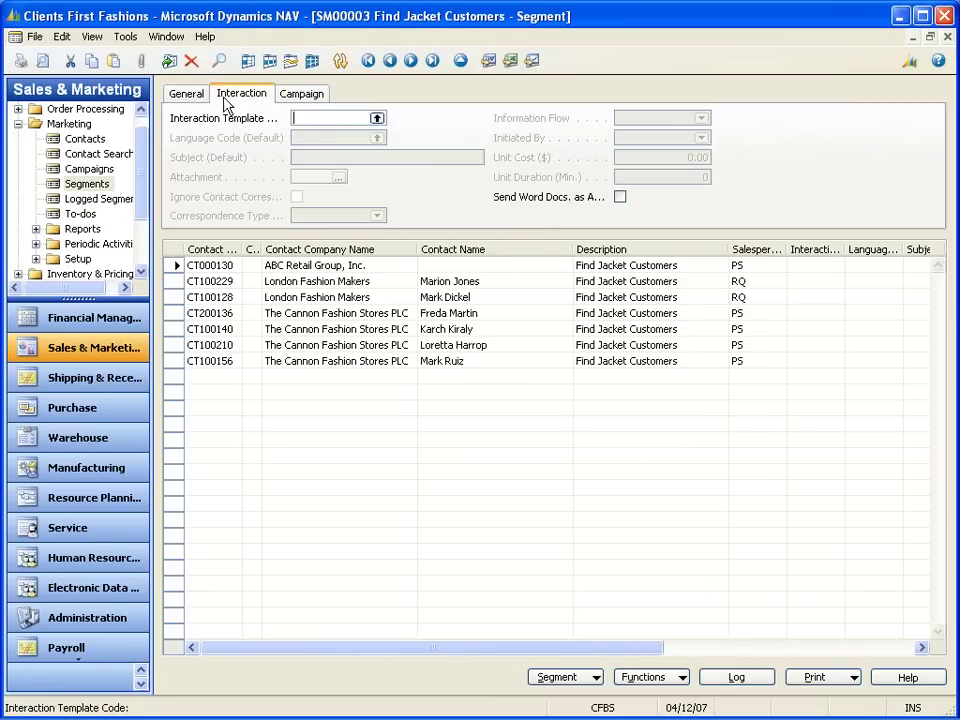
pyautogui.click(377, 118)
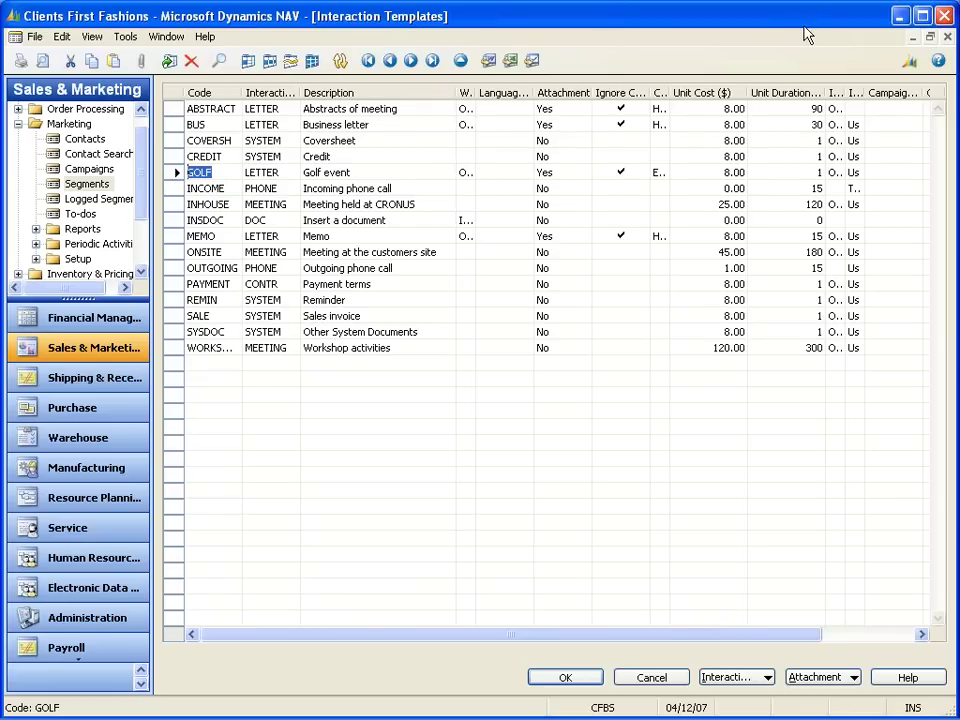
pyautogui.press('Escape')
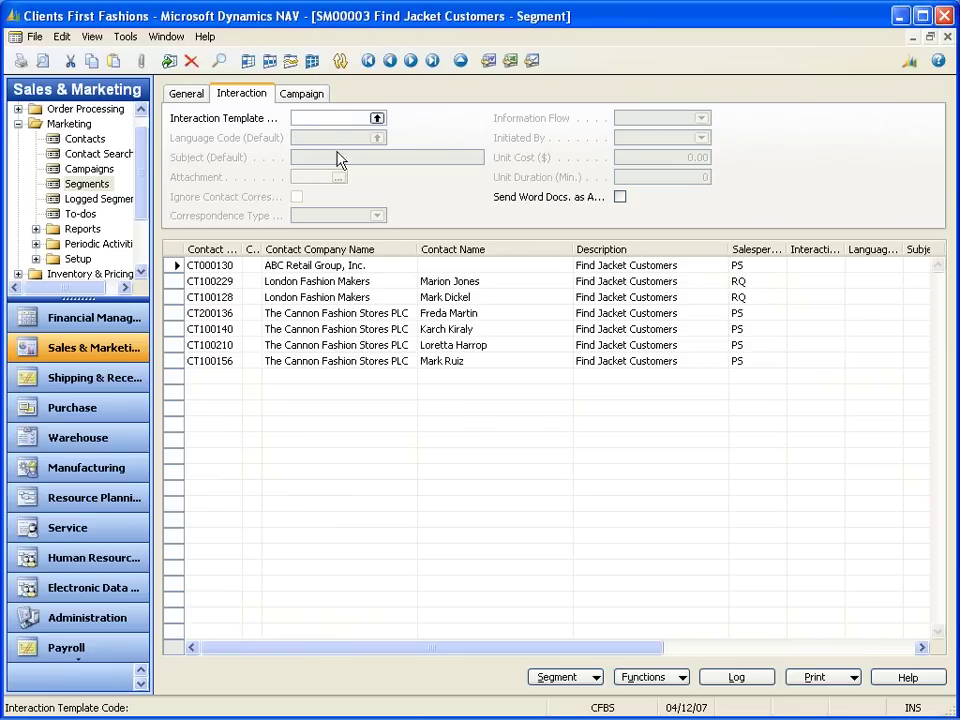
pyautogui.click(376, 118)
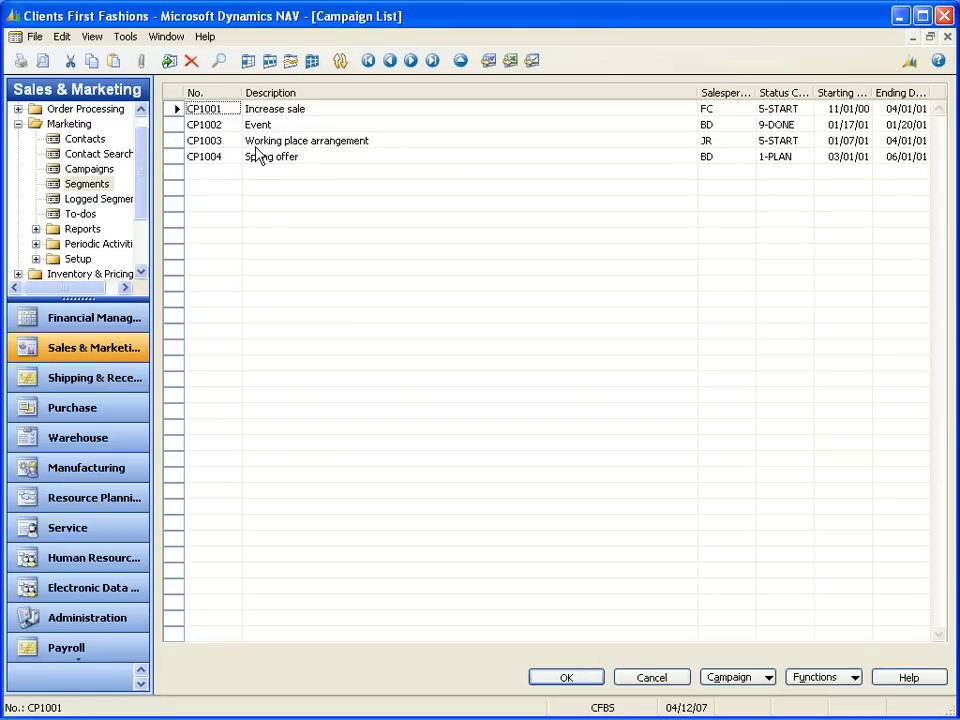
pyautogui.press('Escape')
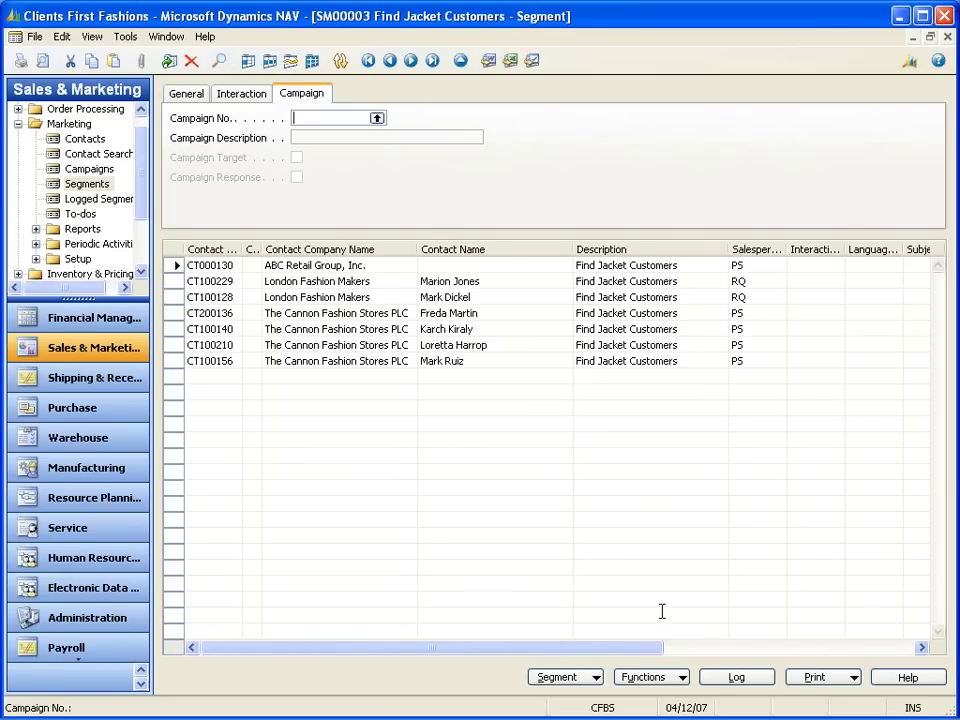
pyautogui.click(680, 688)
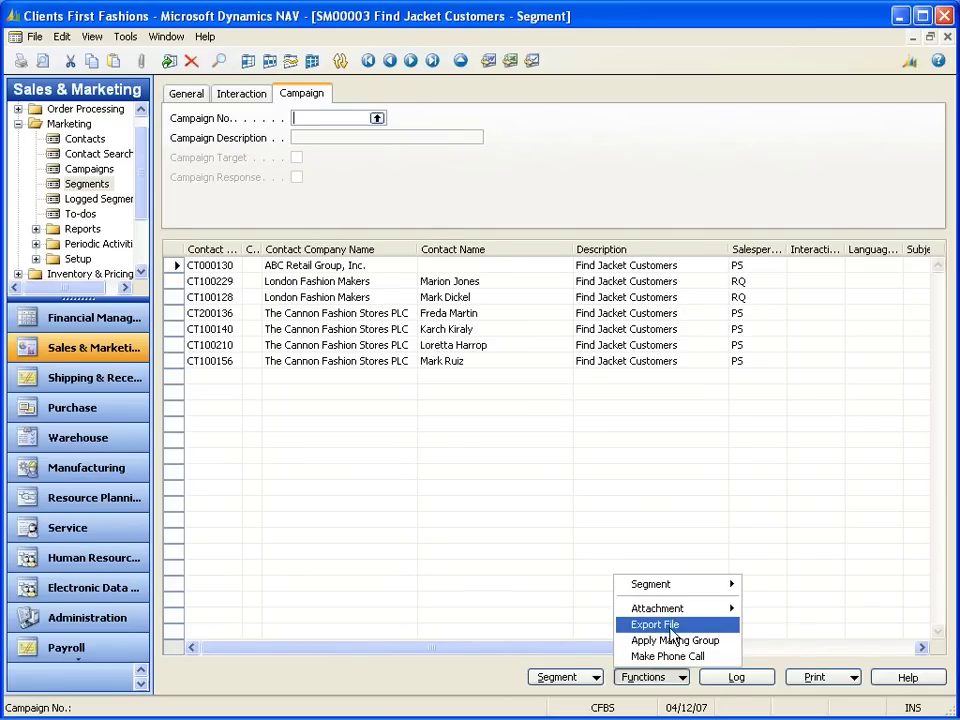
pyautogui.moveTo(677, 612)
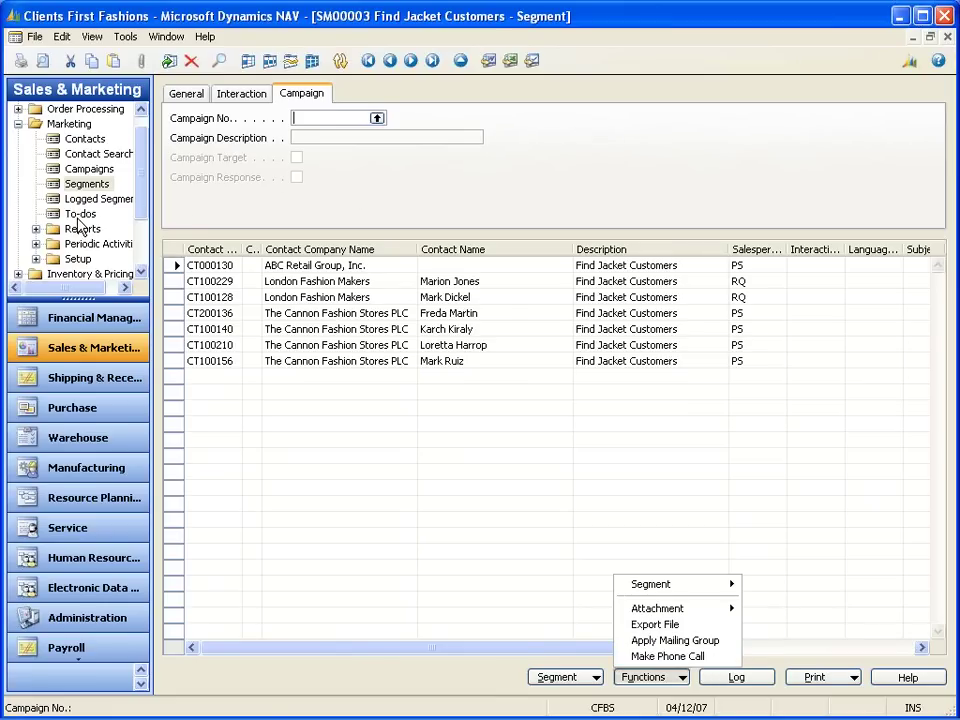
pyautogui.press('Escape')
pyautogui.press('Escape')
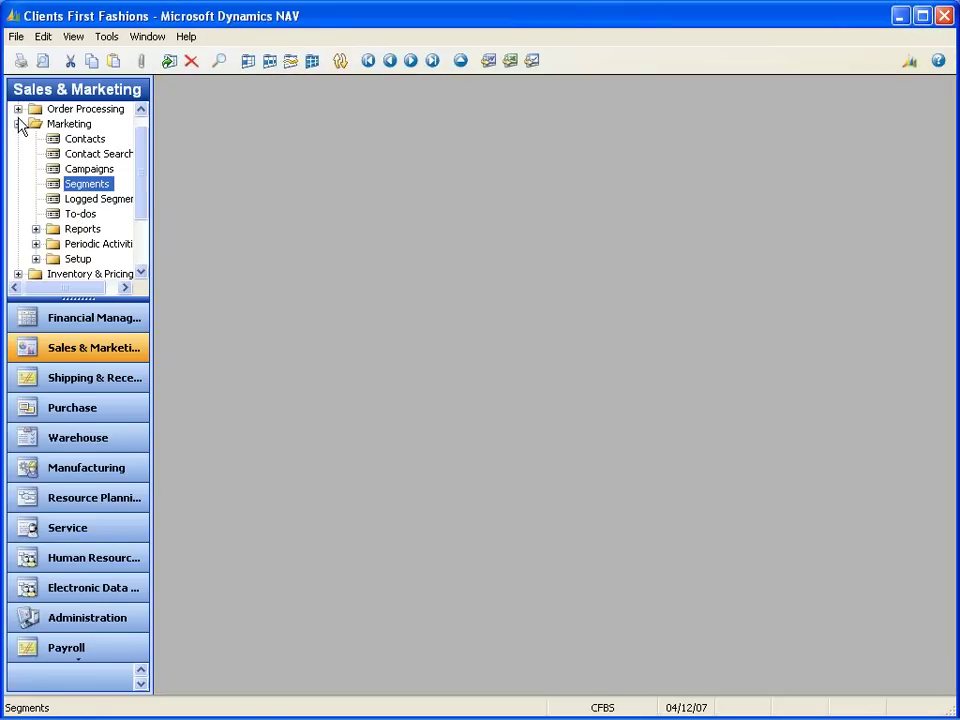
# - Open a salesperson card from the Sales area, review its invoicing, Outlook integration, synchronization and notification settings, and close it
pyautogui.click(18, 123)
pyautogui.doubleClick(55, 109)
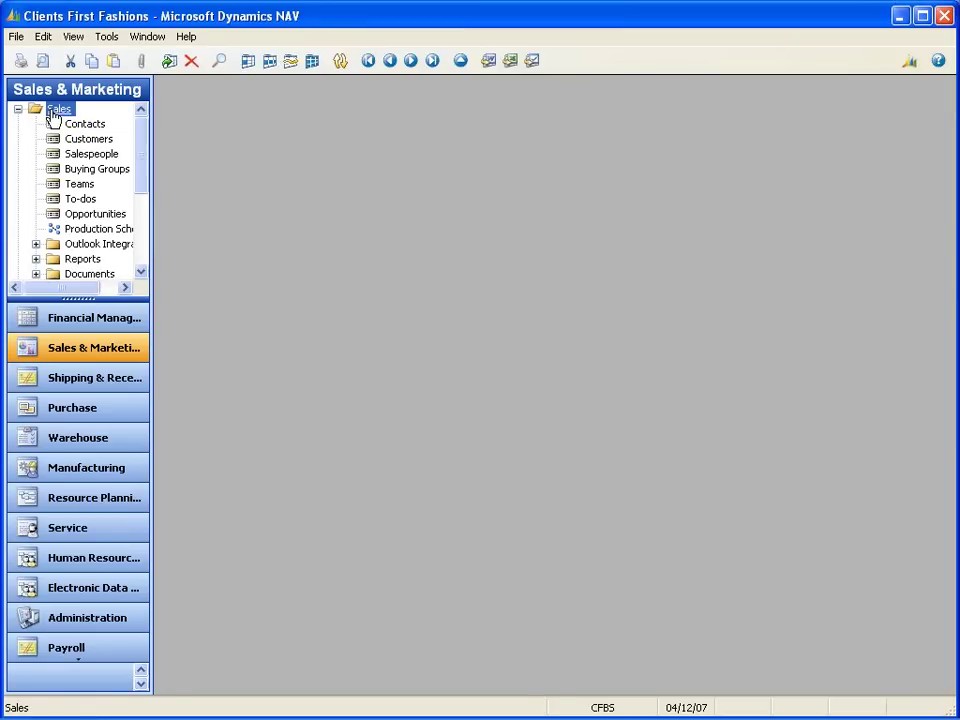
pyautogui.click(75, 160)
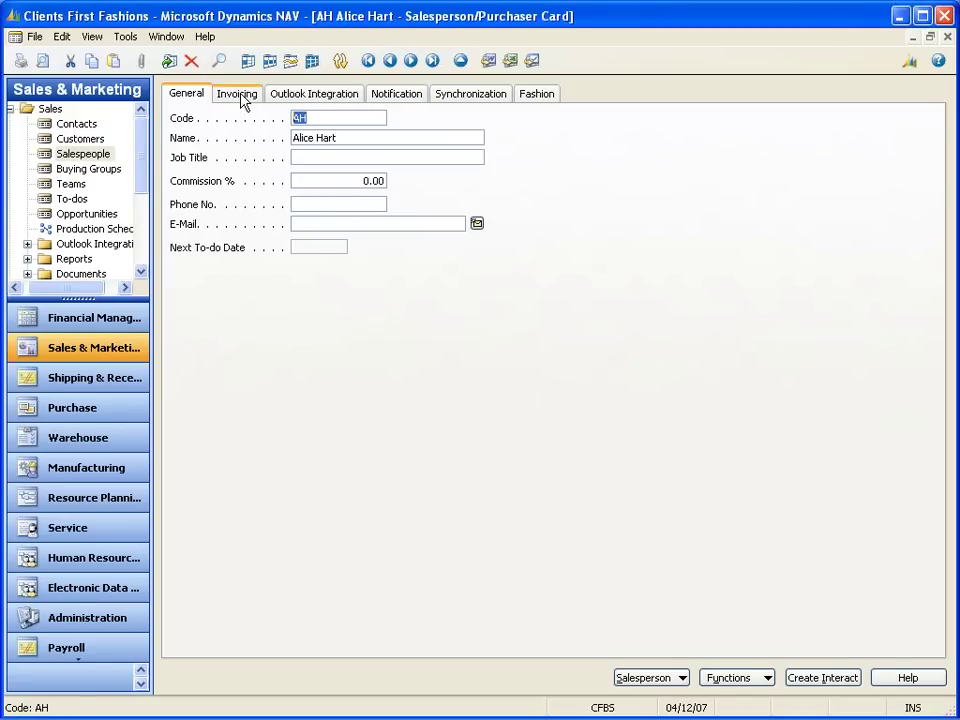
pyautogui.click(240, 97)
pyautogui.click(334, 97)
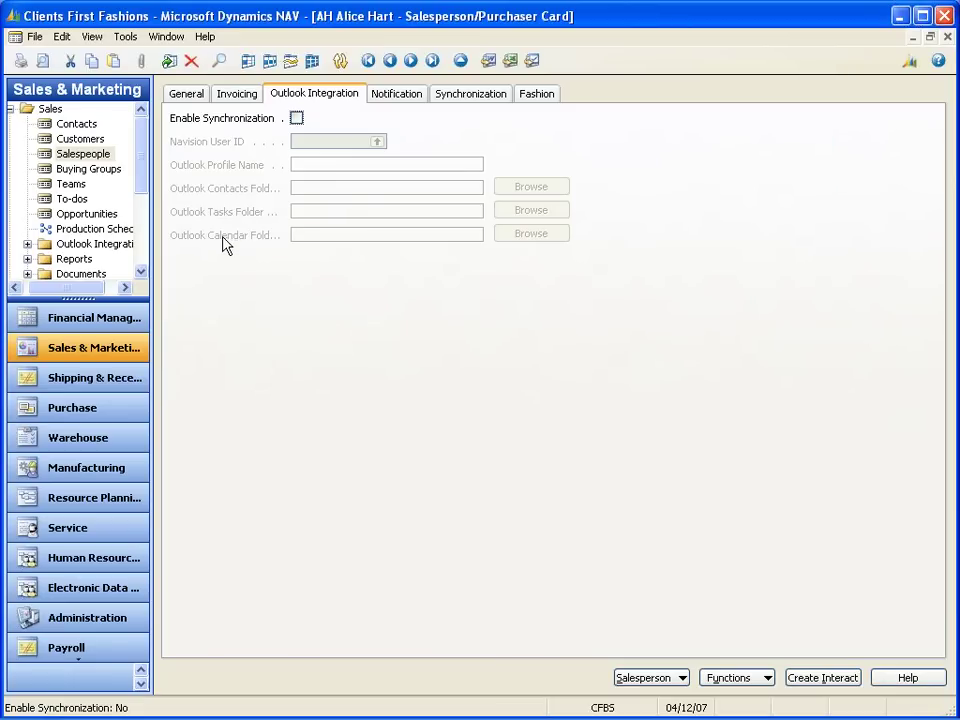
pyautogui.click(488, 96)
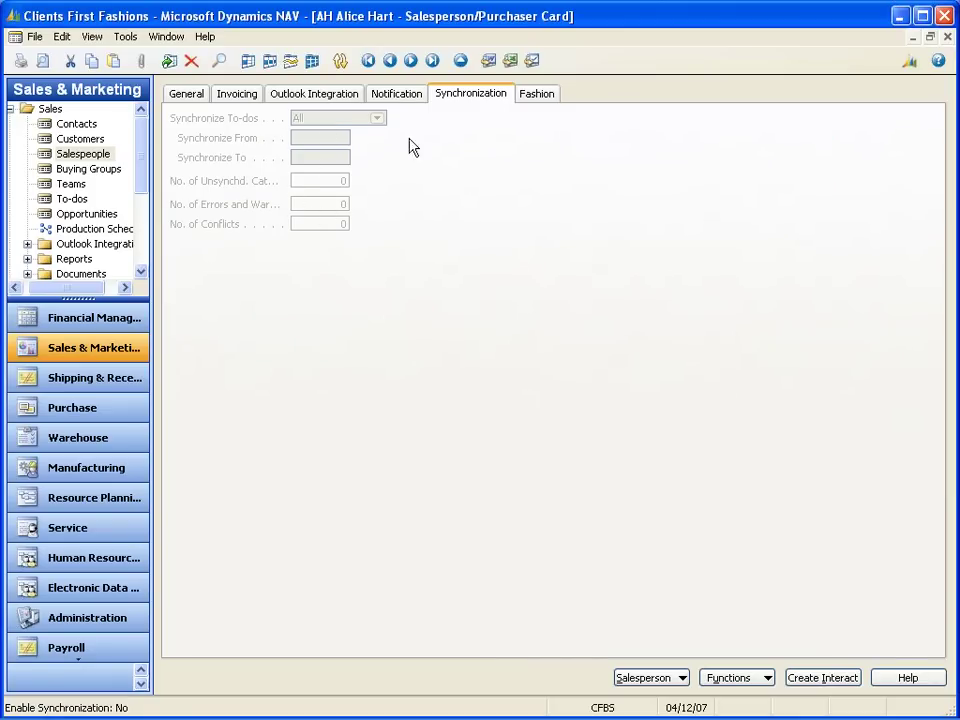
pyautogui.click(395, 95)
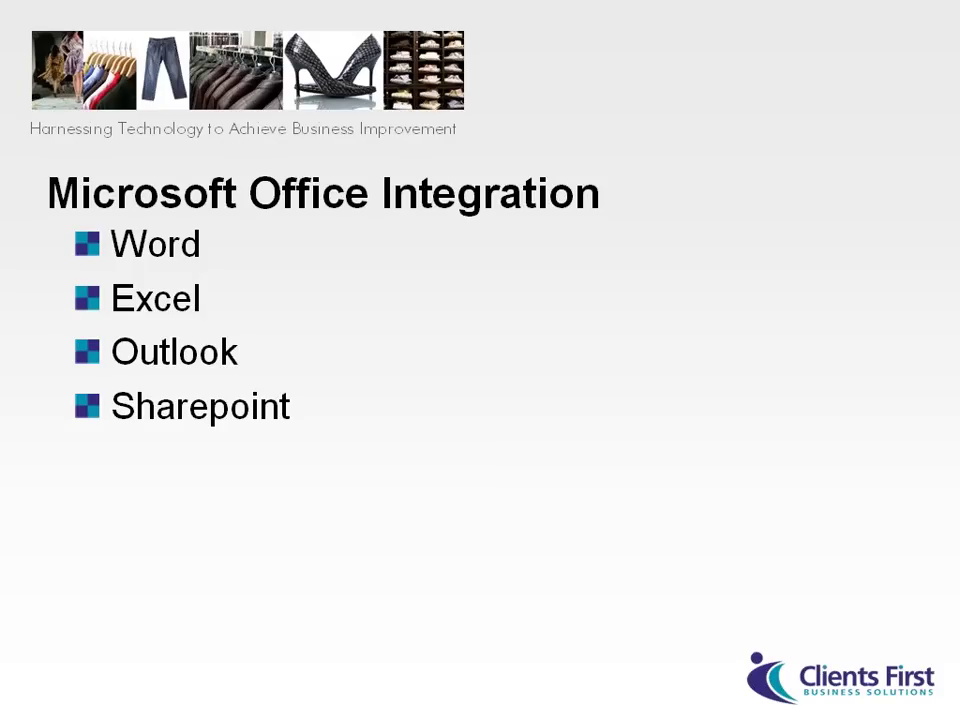
pyautogui.hotkey('alt', 'Tab')
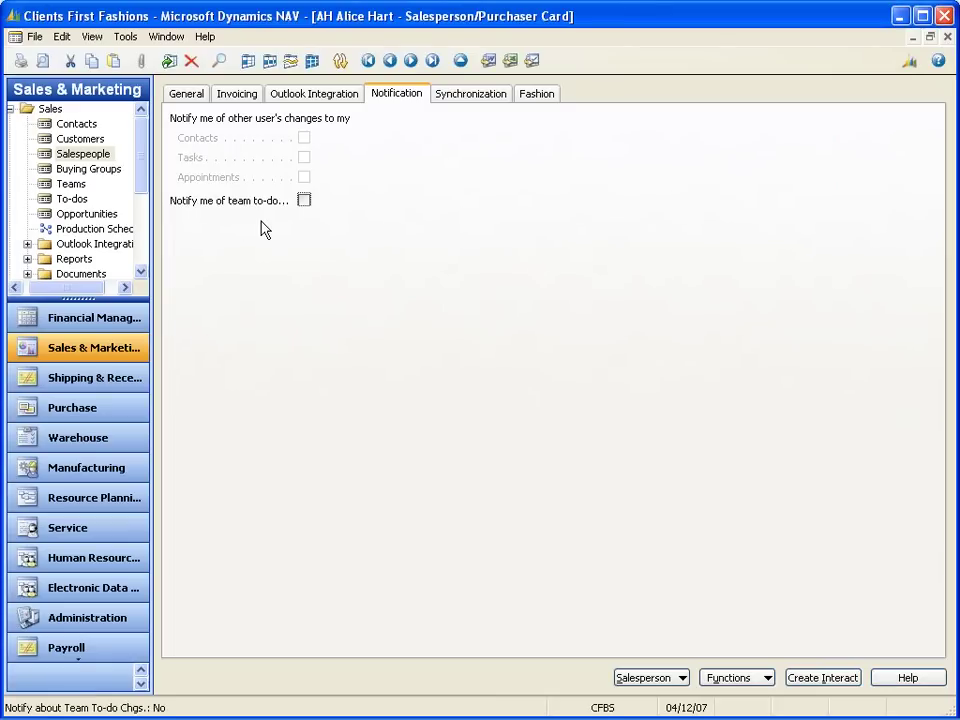
pyautogui.press('Escape')
# - Open Analysis by Dimensions from the general ledger's analysis and reporting in Financial Management
pyautogui.click(99, 317)
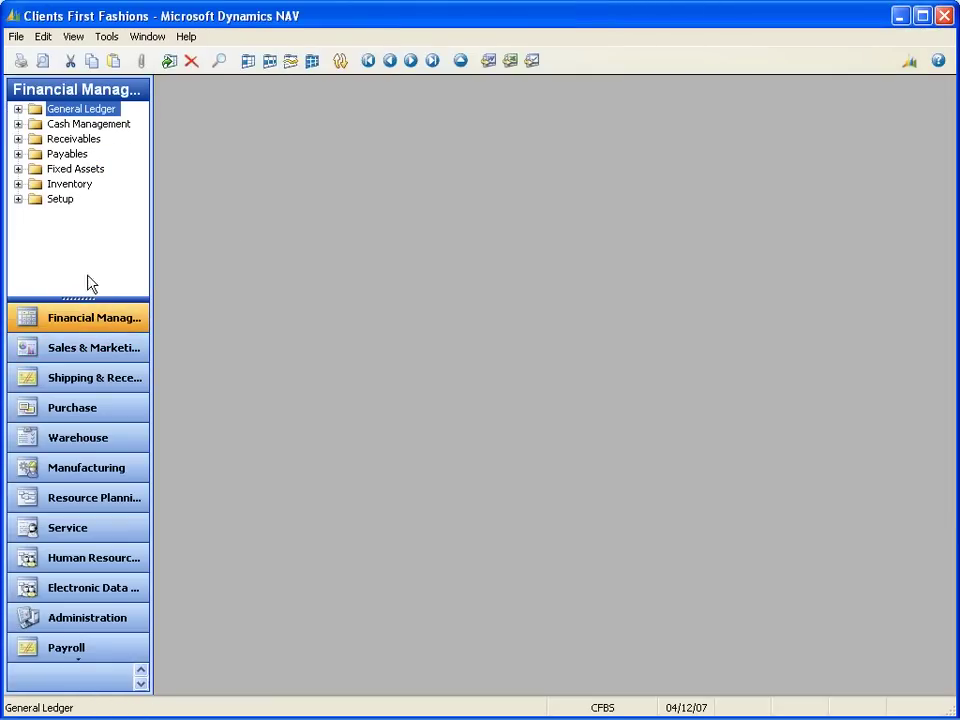
pyautogui.click(60, 110)
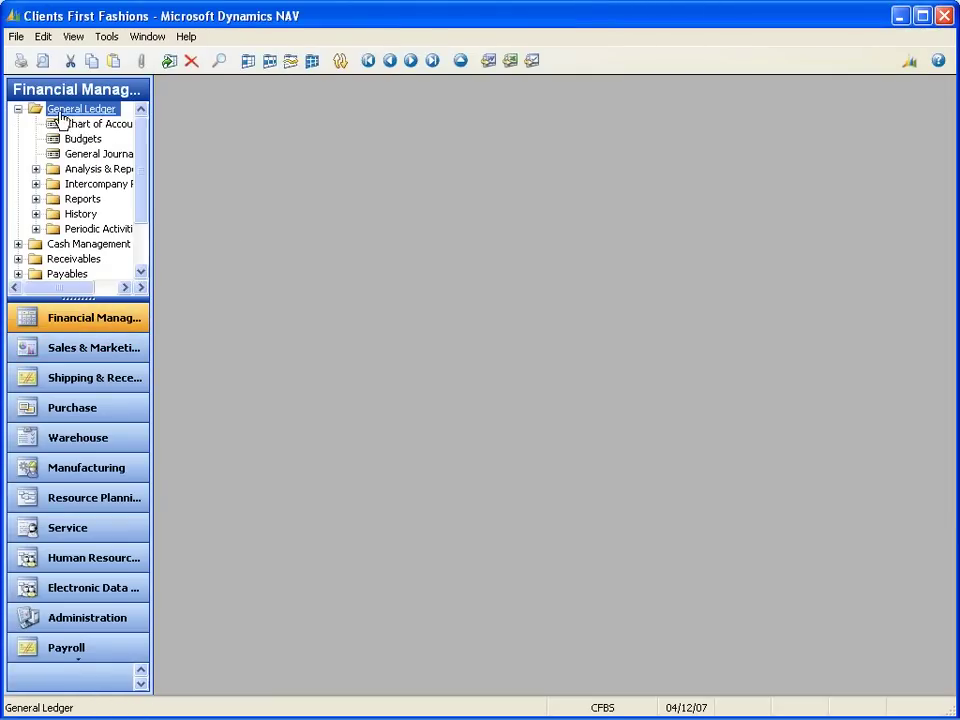
pyautogui.click(86, 170)
pyautogui.click(88, 199)
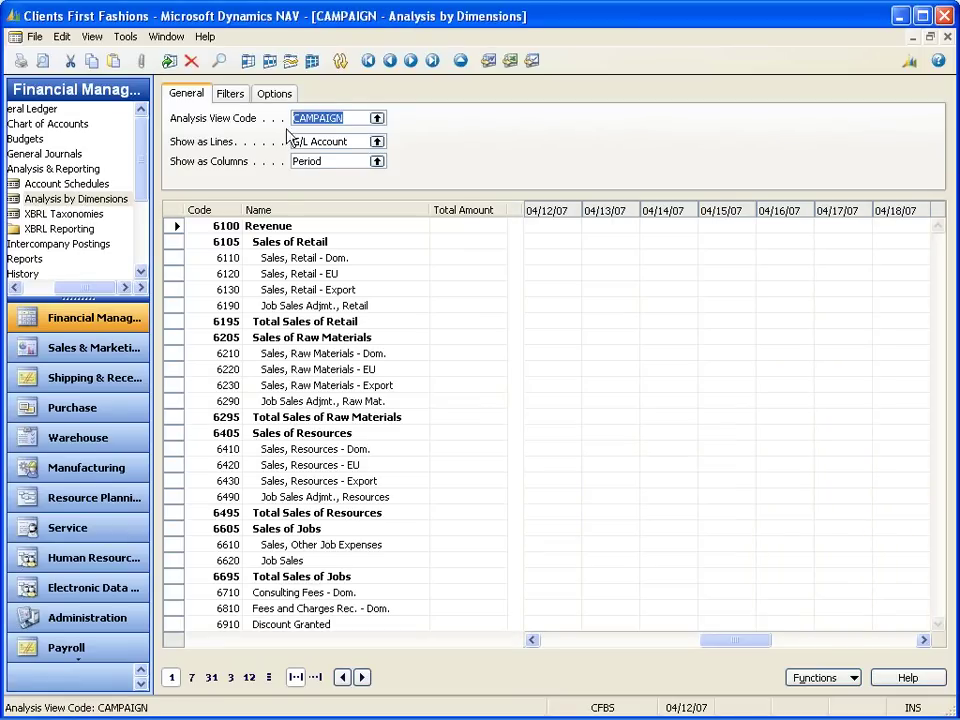
# - Show BUSINESSGROUP as lines in the CAMPAIGN analysis, view the columns by year, and close the analysis
pyautogui.click(377, 141)
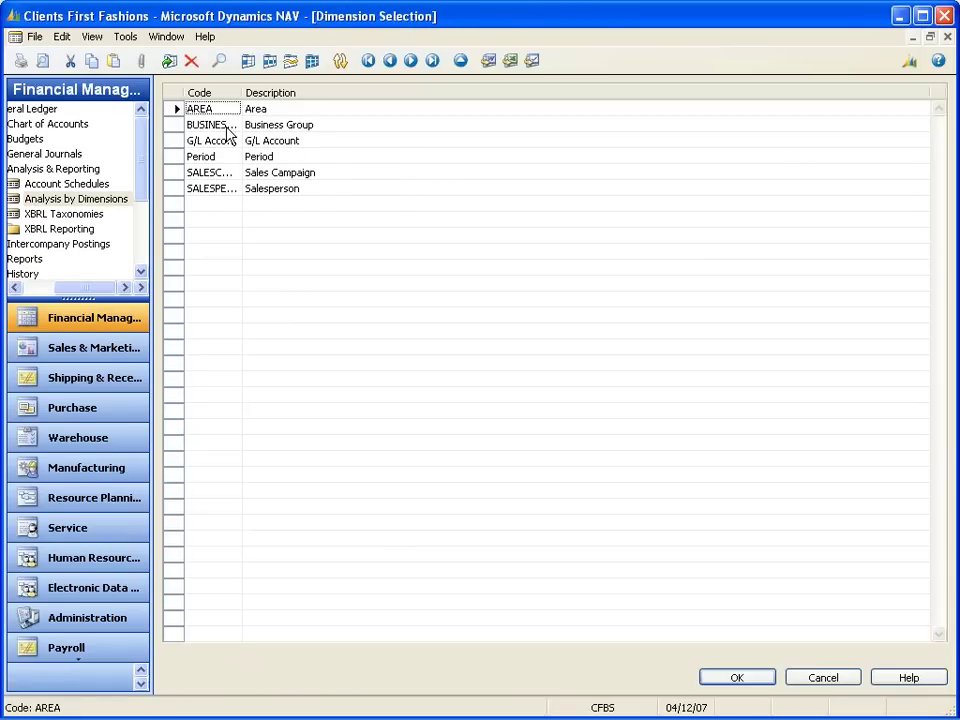
pyautogui.doubleClick(227, 126)
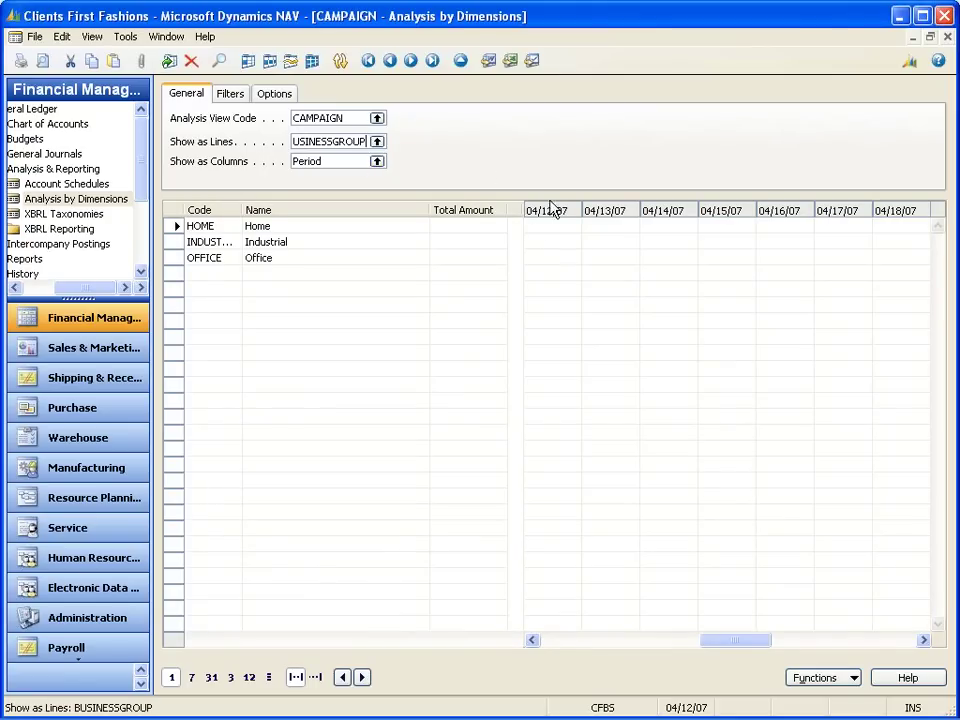
pyautogui.click(552, 258)
pyautogui.click(553, 228)
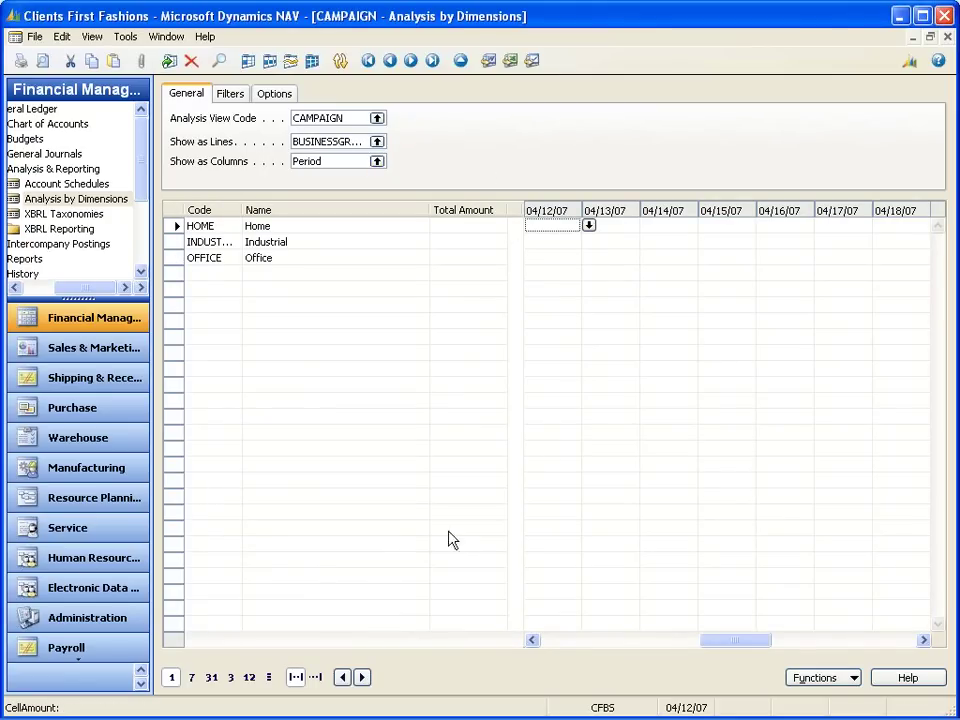
pyautogui.click(249, 677)
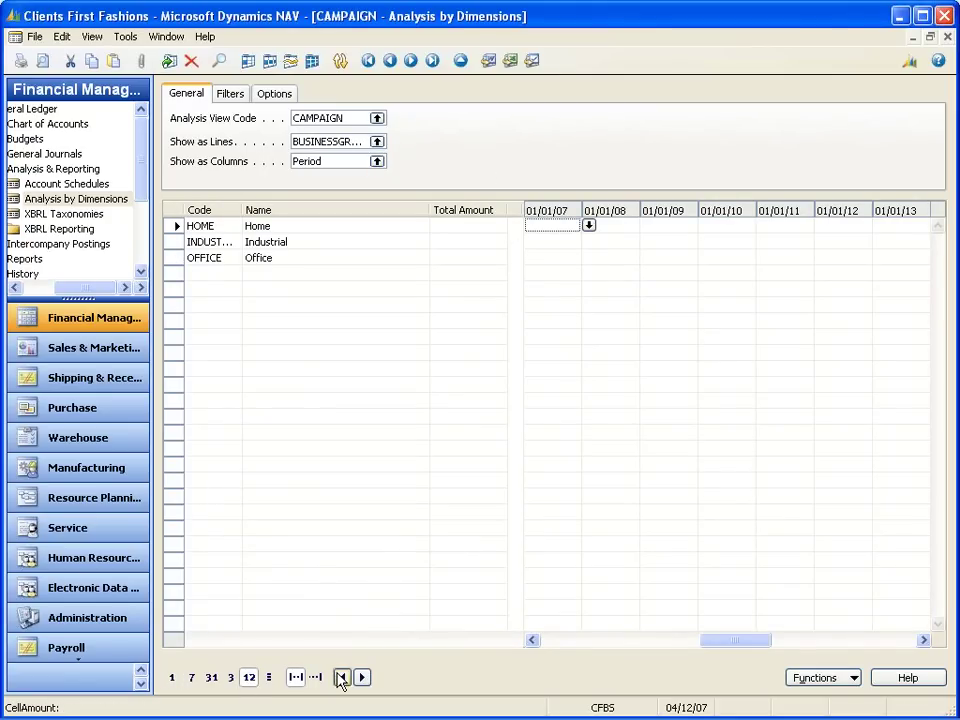
pyautogui.press('Escape')
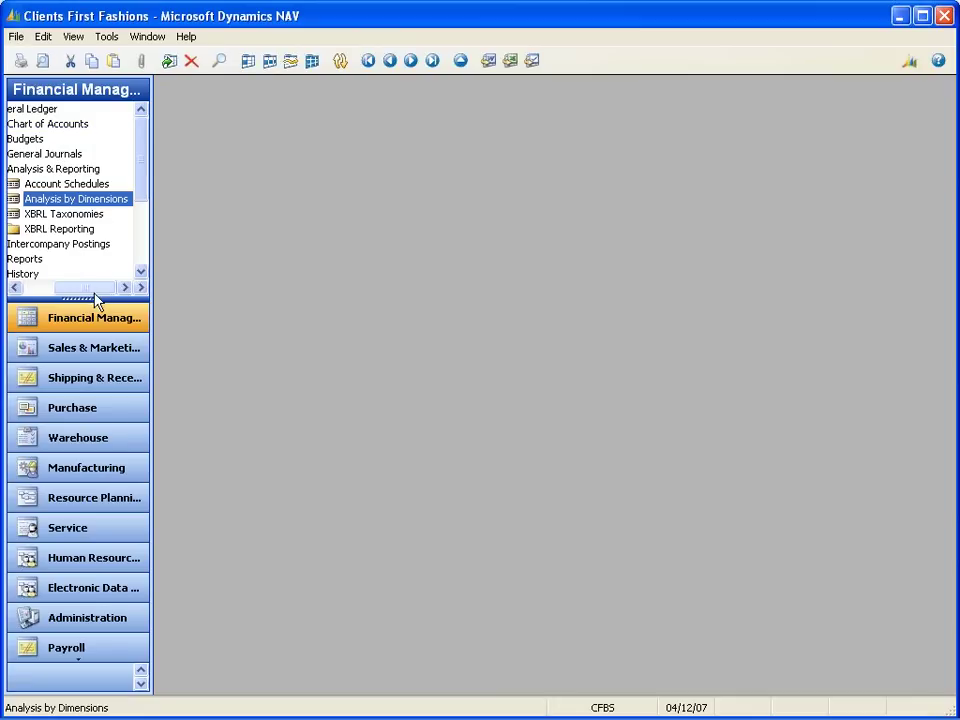
# - Open the Chart of Accounts and drill down into the net change entries of Cost of Resale Sold (Interim)
pyautogui.click(62, 124)
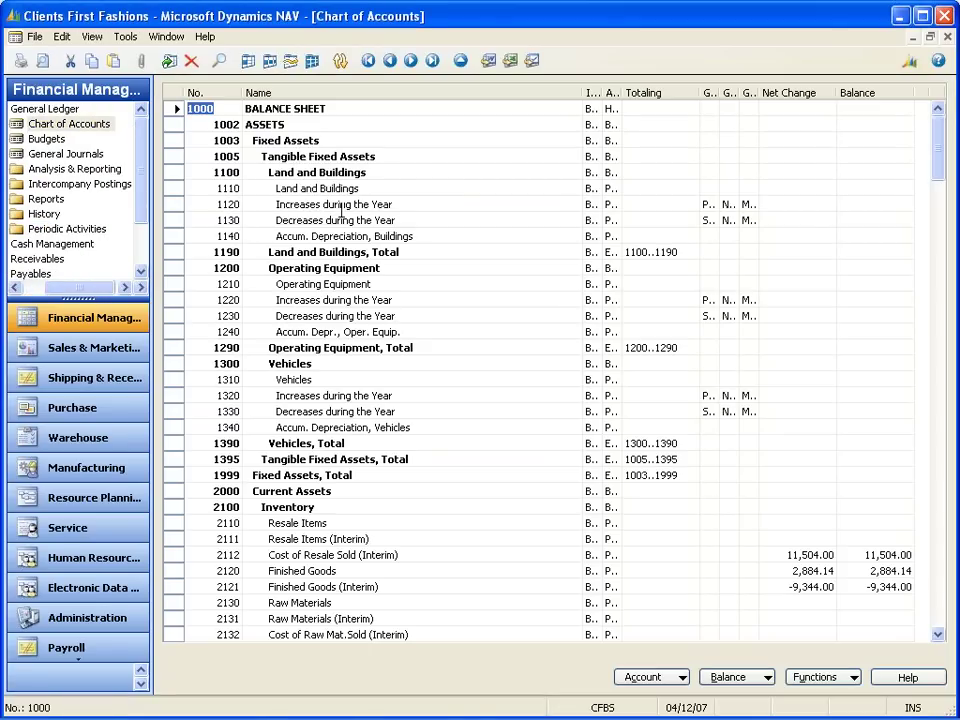
pyautogui.click(812, 555)
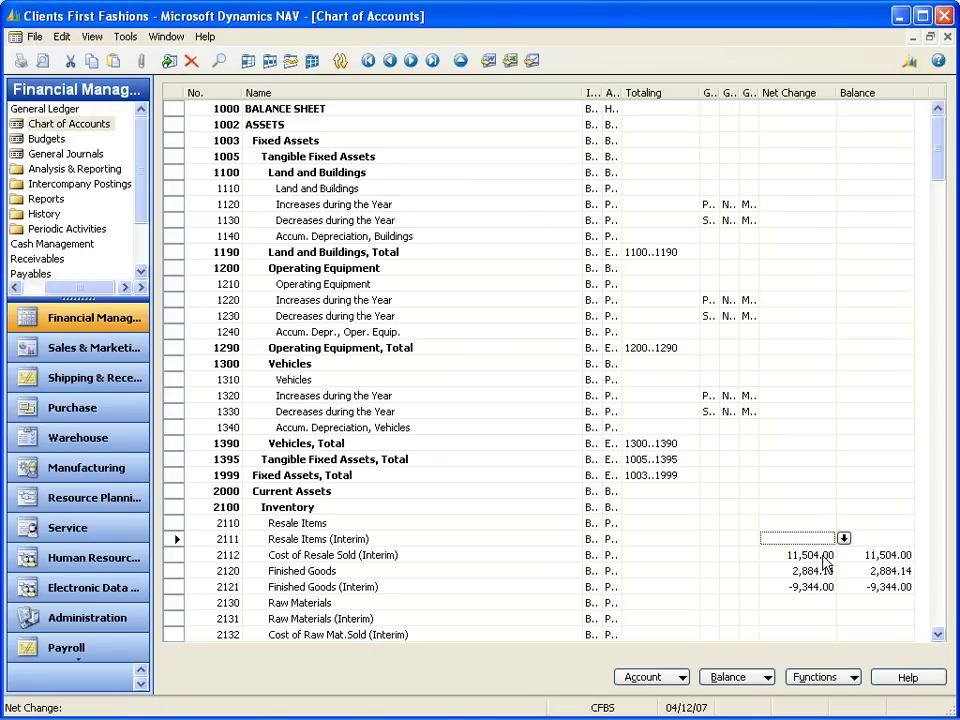
pyautogui.click(844, 555)
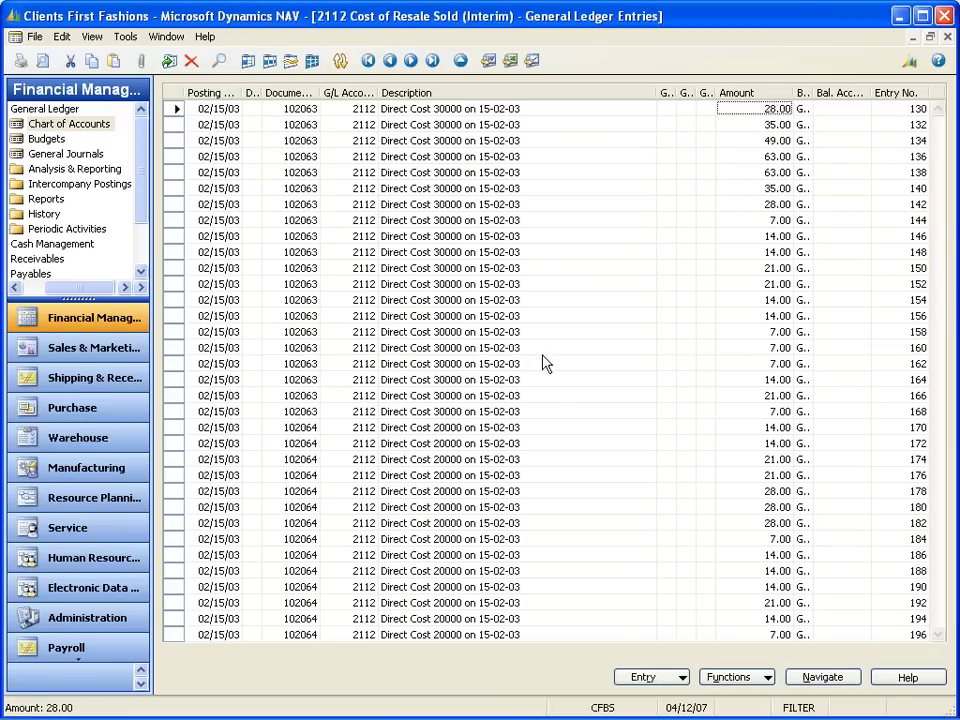
# - Try to export all the listed general ledger entries to Excel, and clear the selection
pyautogui.click(765, 678)
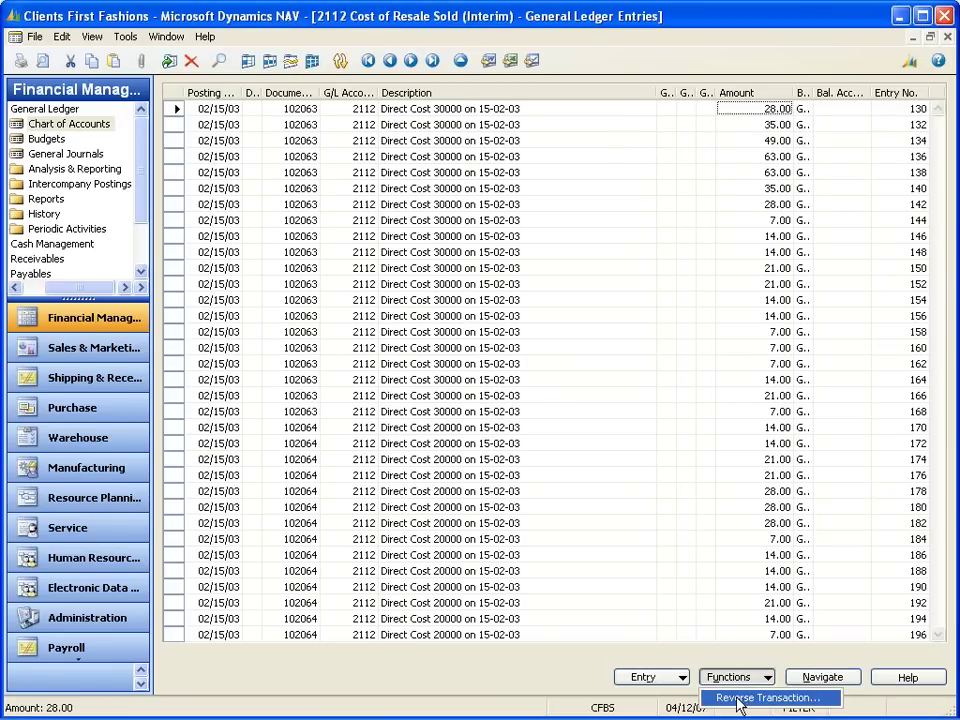
pyautogui.click(172, 100)
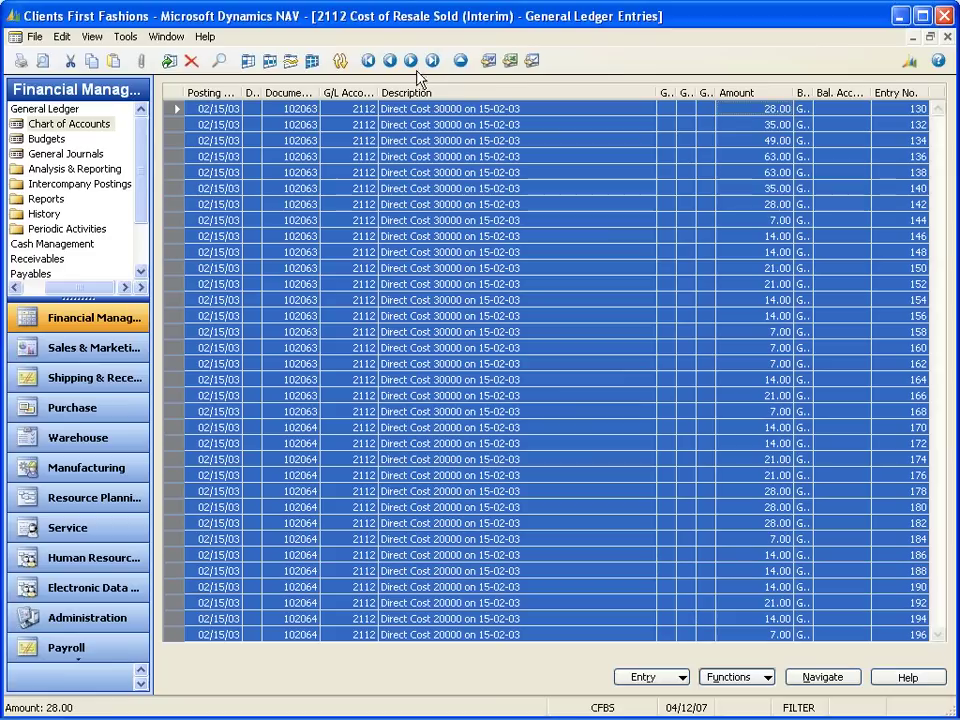
pyautogui.click(513, 62)
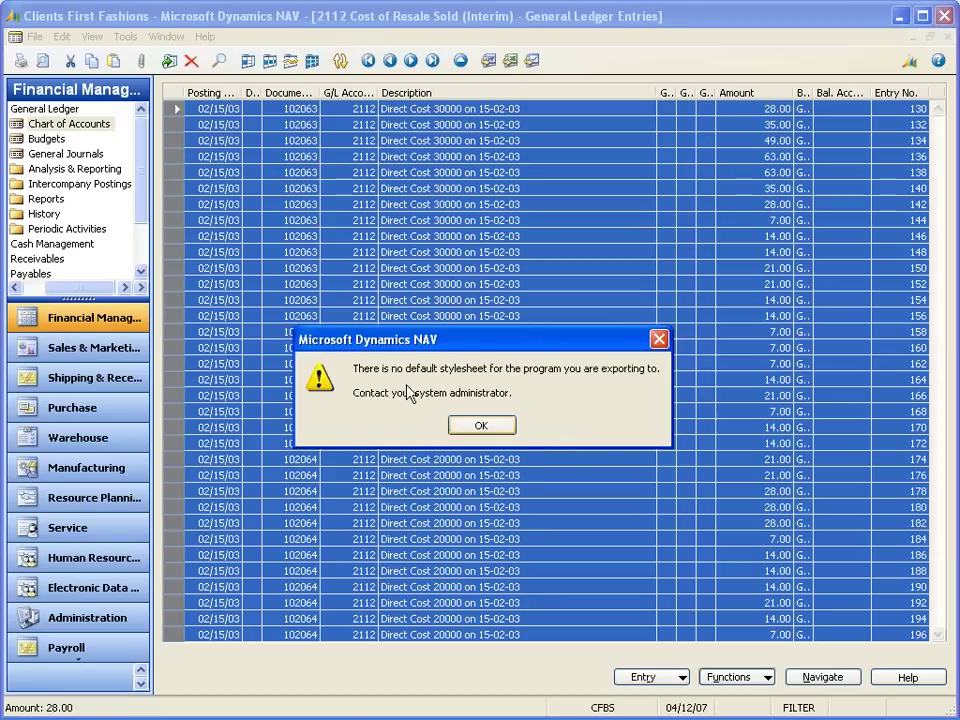
pyautogui.click(483, 427)
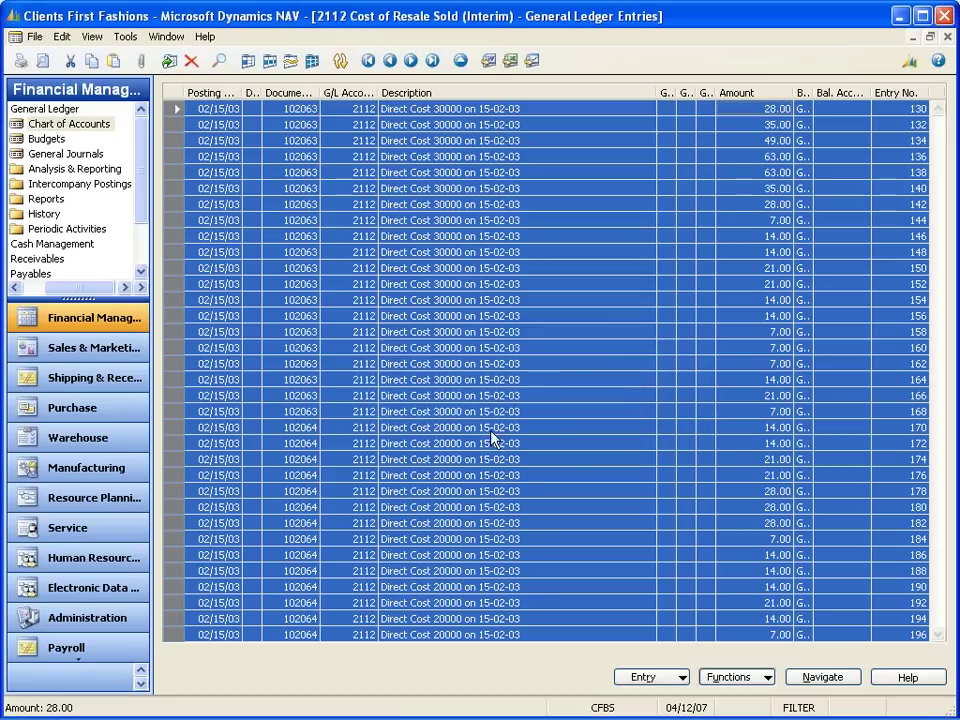
pyautogui.click(490, 141)
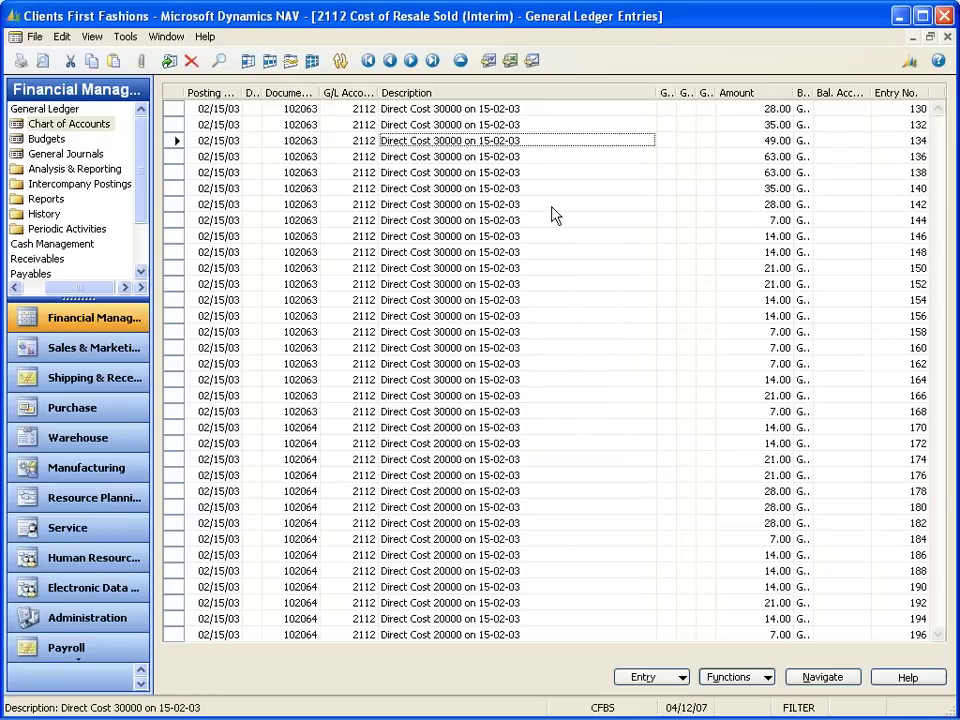
# - Copy all the listed general ledger entries into a new Excel workbook and dismiss the Getting Started pane
pyautogui.click(171, 93)
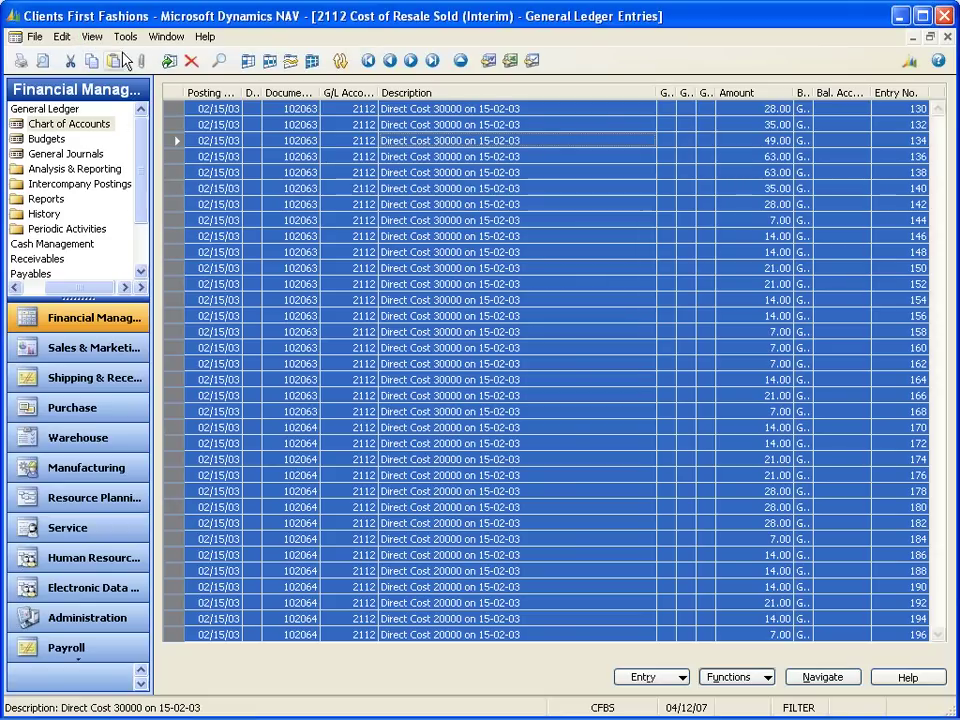
pyautogui.moveTo(236, 712)
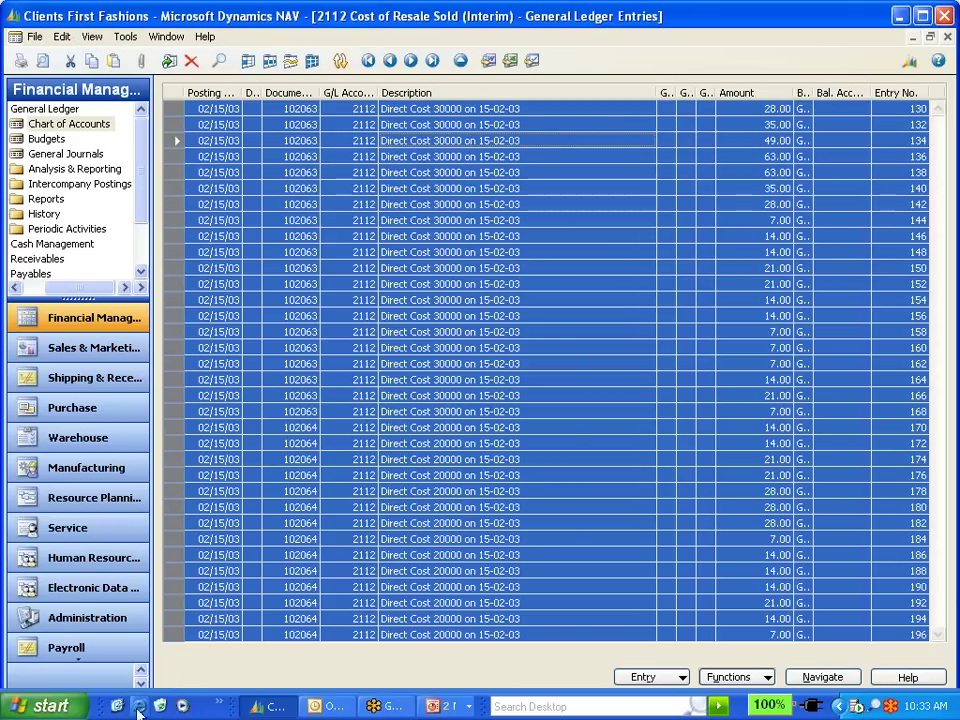
pyautogui.click(40, 706)
pyautogui.click(77, 452)
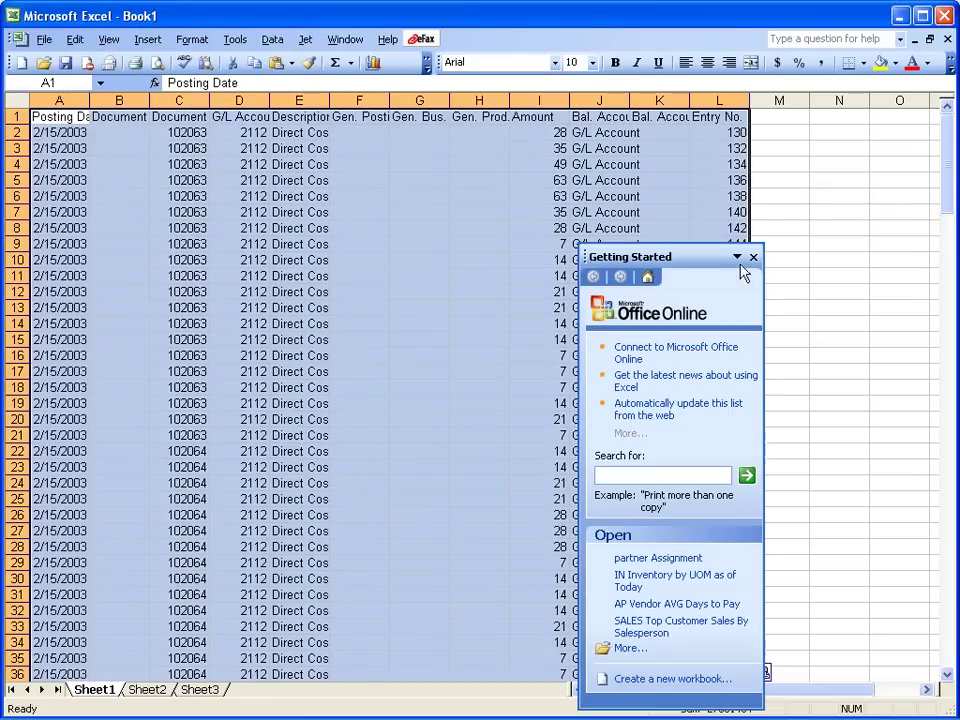
pyautogui.click(752, 258)
# - Sum the Amount column in cell I201 below the last entry, check the formula, and close the workbook without saving
pyautogui.click(516, 291)
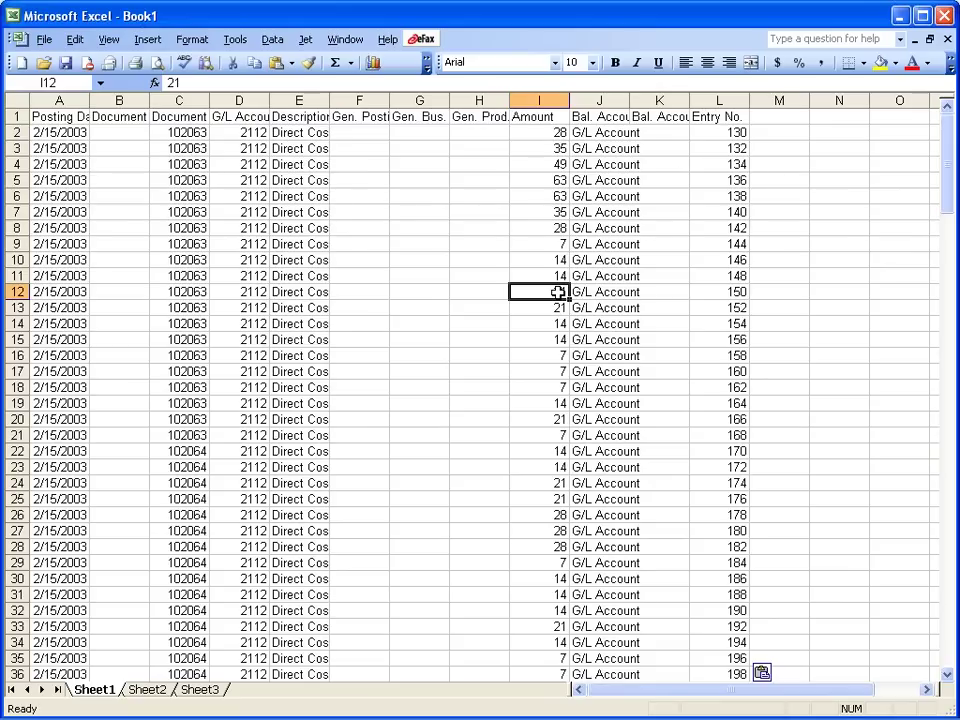
pyautogui.scroll(-19, 525, 290)
pyautogui.scroll(-20, 535, 318)
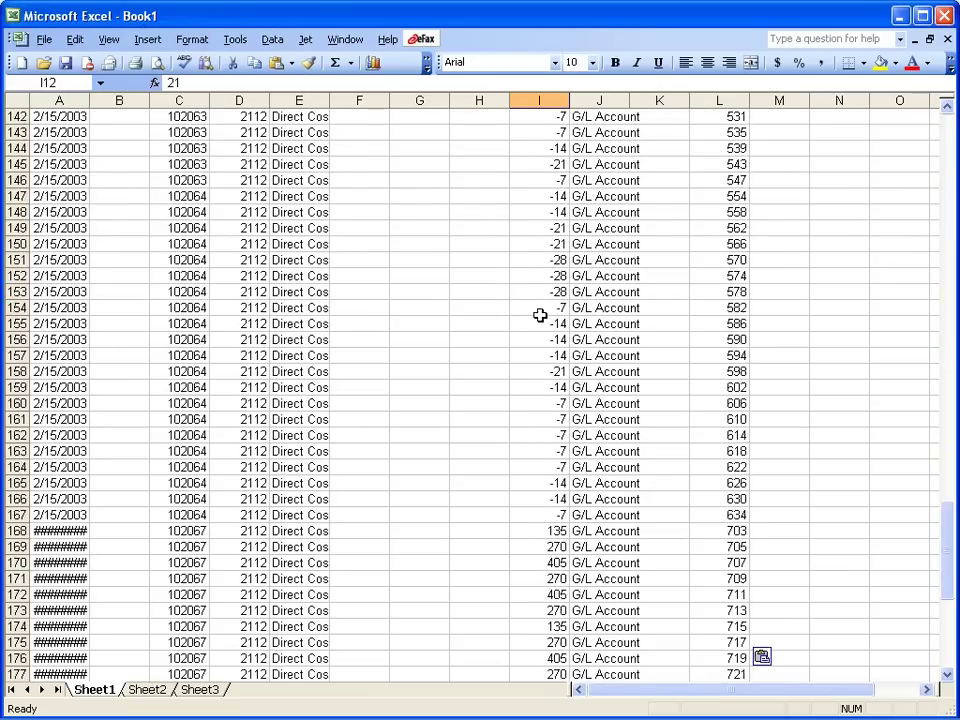
pyautogui.click(545, 292)
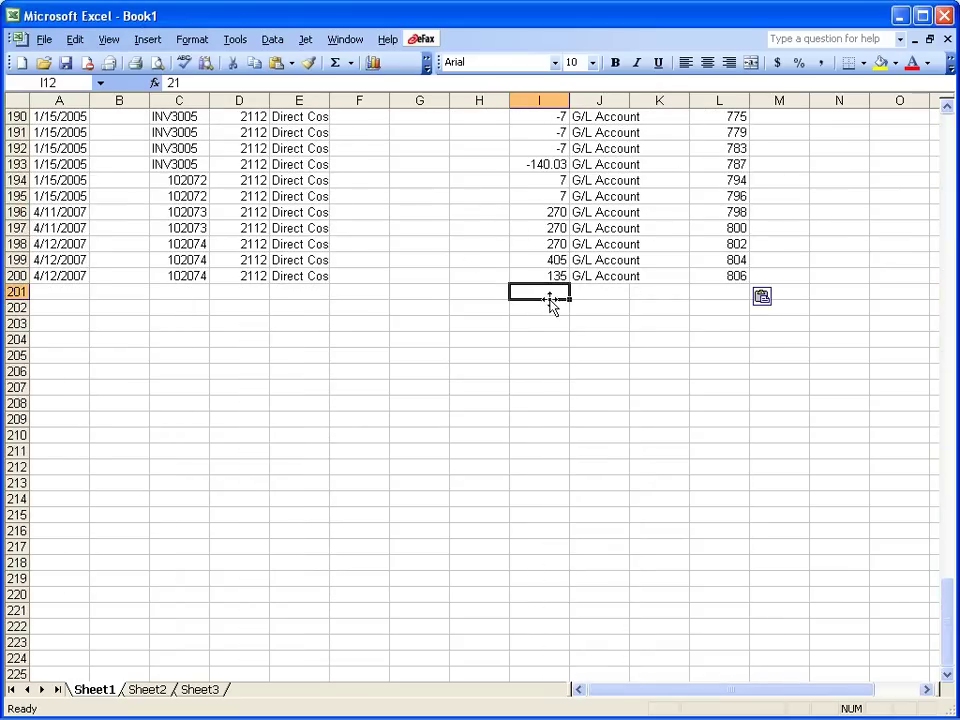
pyautogui.click(337, 63)
pyautogui.click(337, 63)
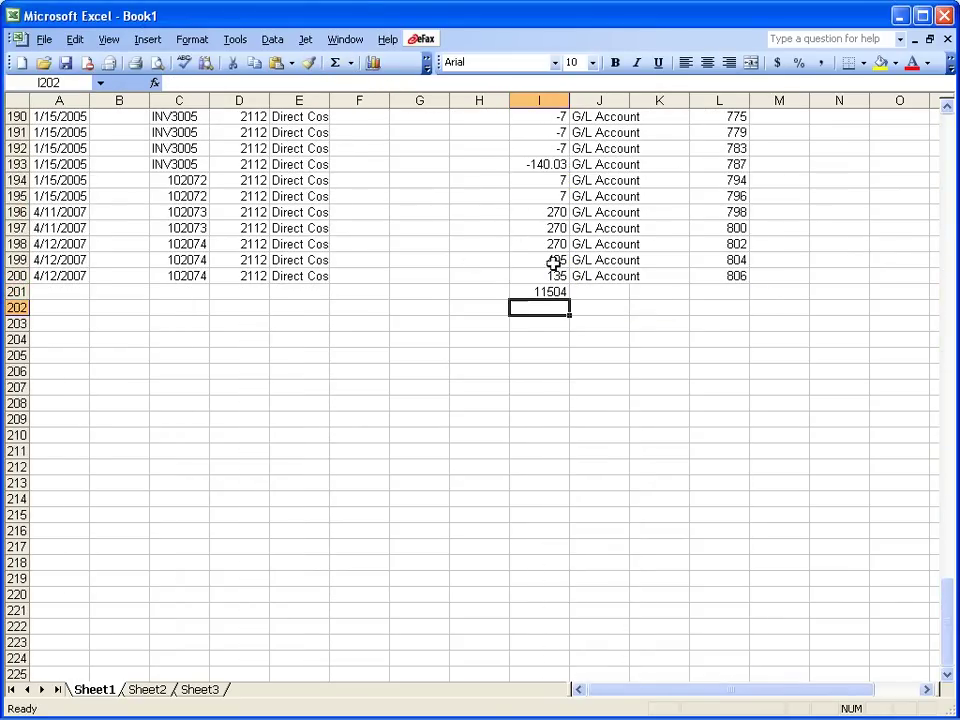
pyautogui.click(558, 292)
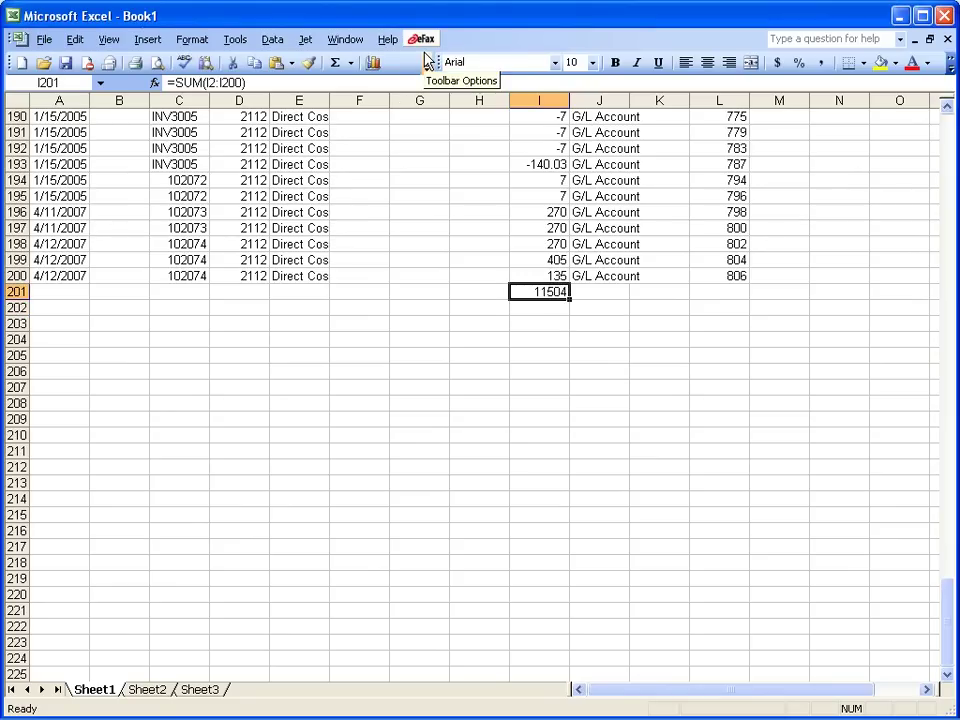
pyautogui.click(944, 15)
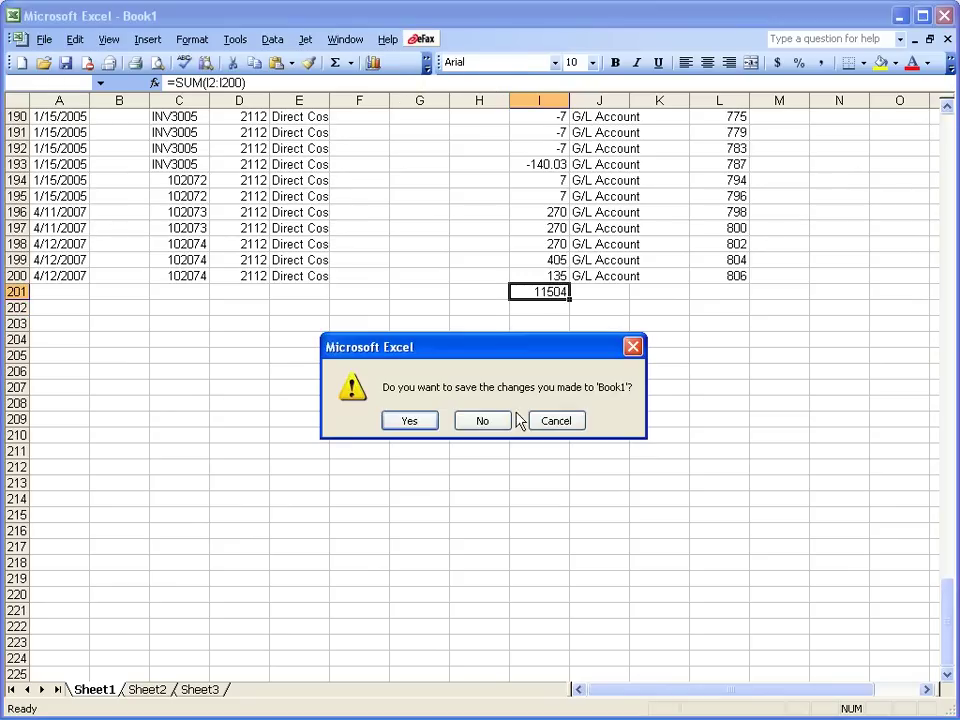
pyautogui.click(491, 420)
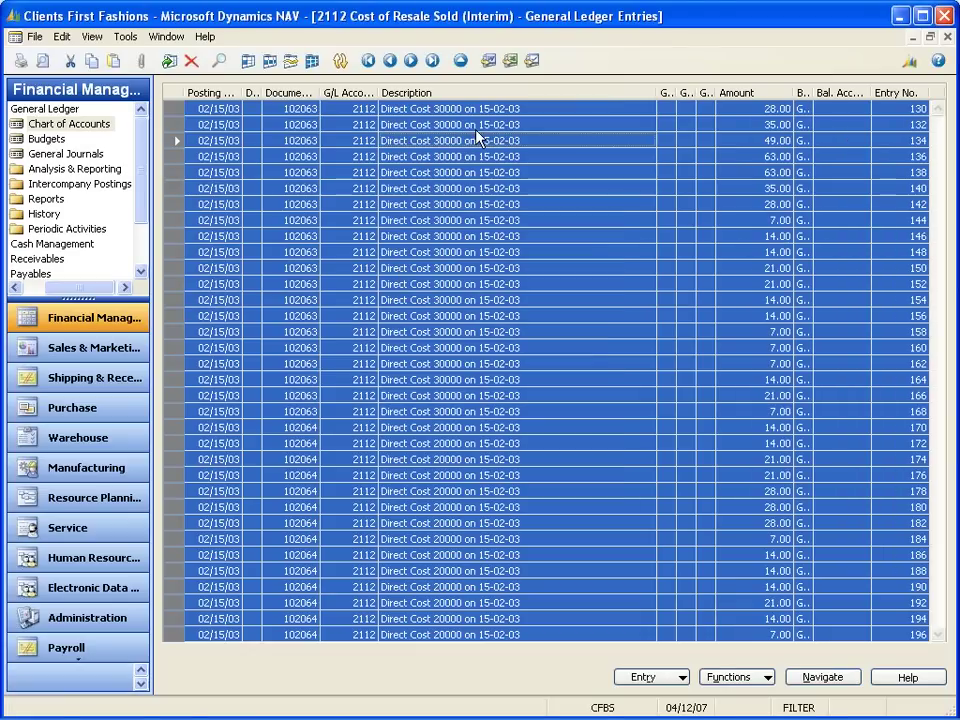
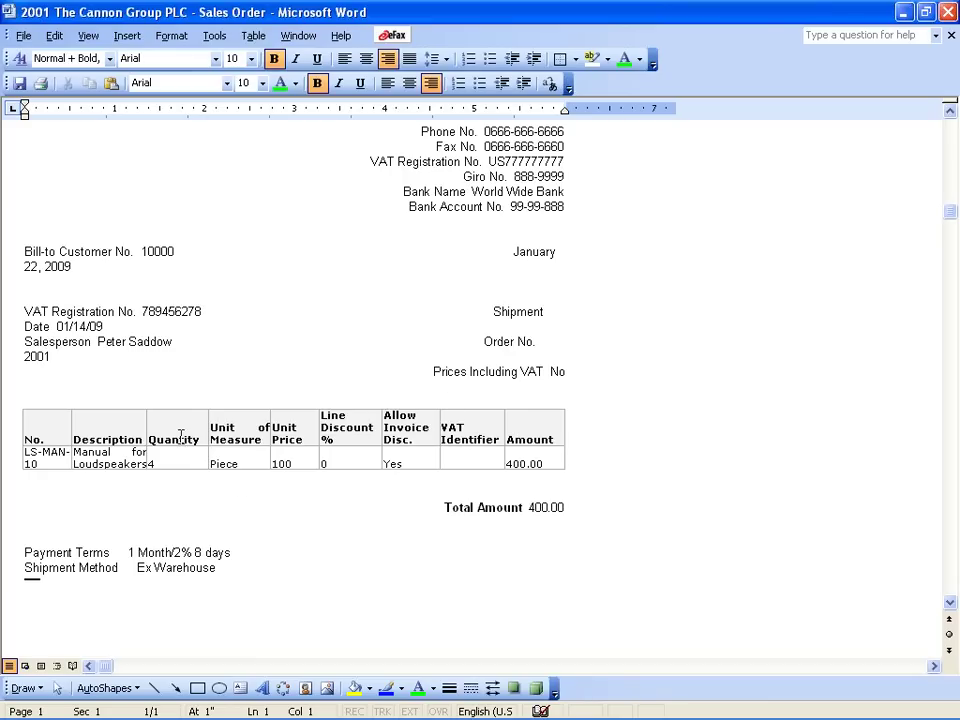
# - Review The Cannon Group PLC sales order in Word, close the document, and view the order's item line
pyautogui.scroll(3, 210, 369)
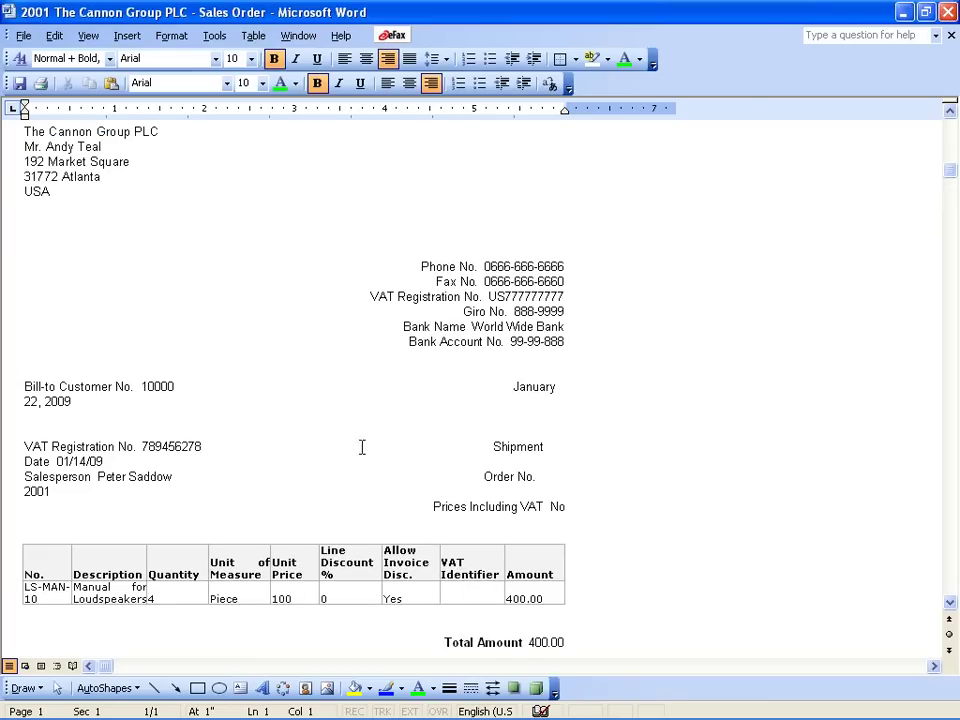
pyautogui.click(951, 12)
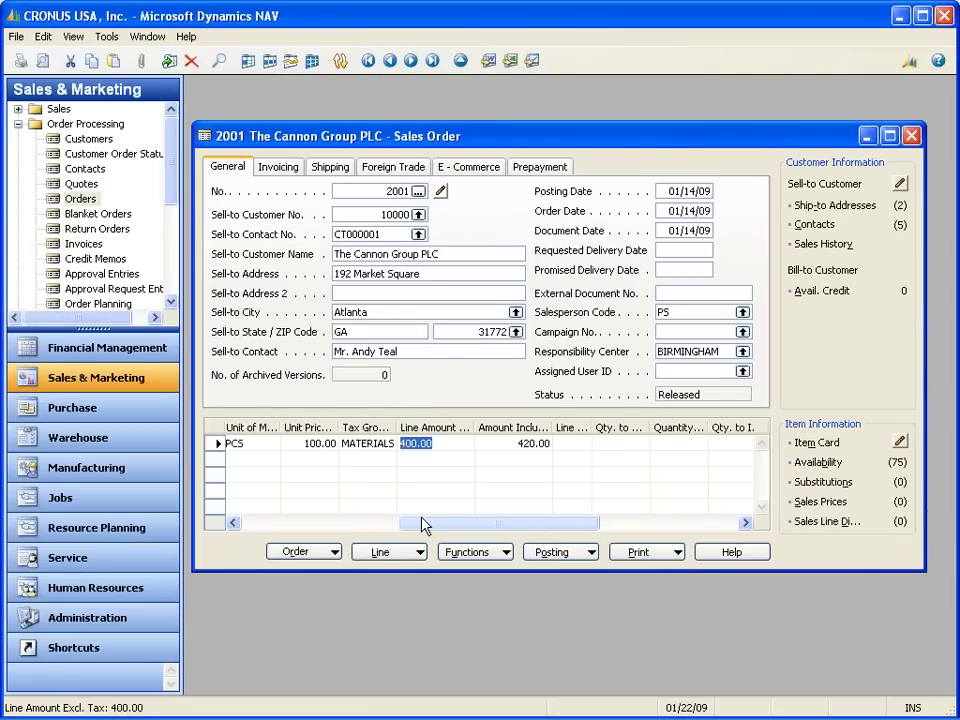
pyautogui.moveTo(422, 533); pyautogui.dragTo(311, 529)
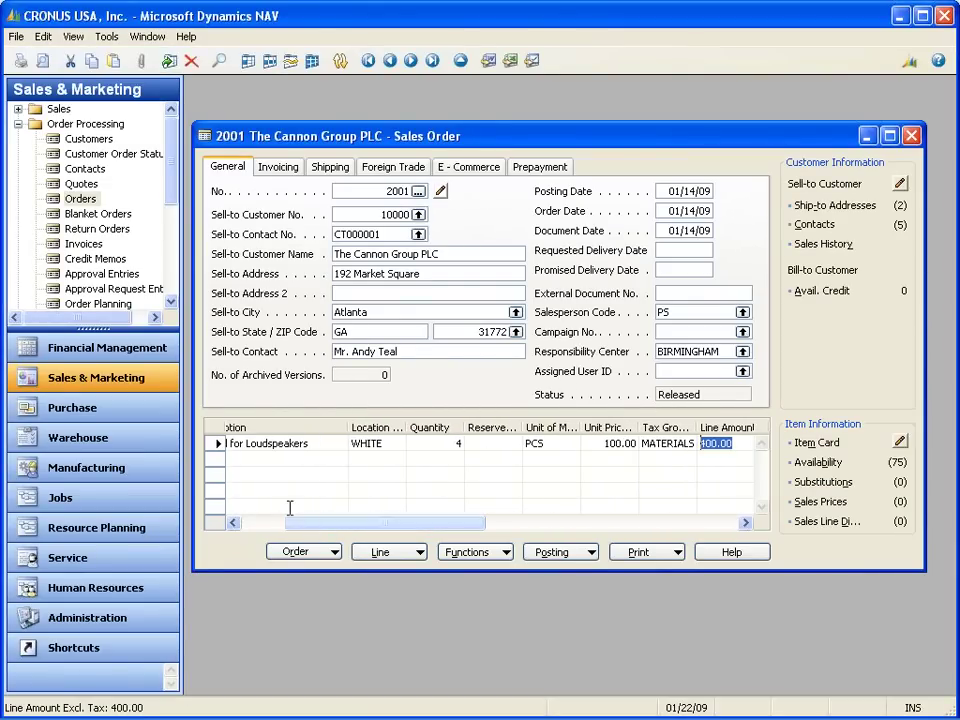
# - Export The Cannon Group PLC sales order to Excel and review its sheets from General through Item Information
pyautogui.click(511, 61)
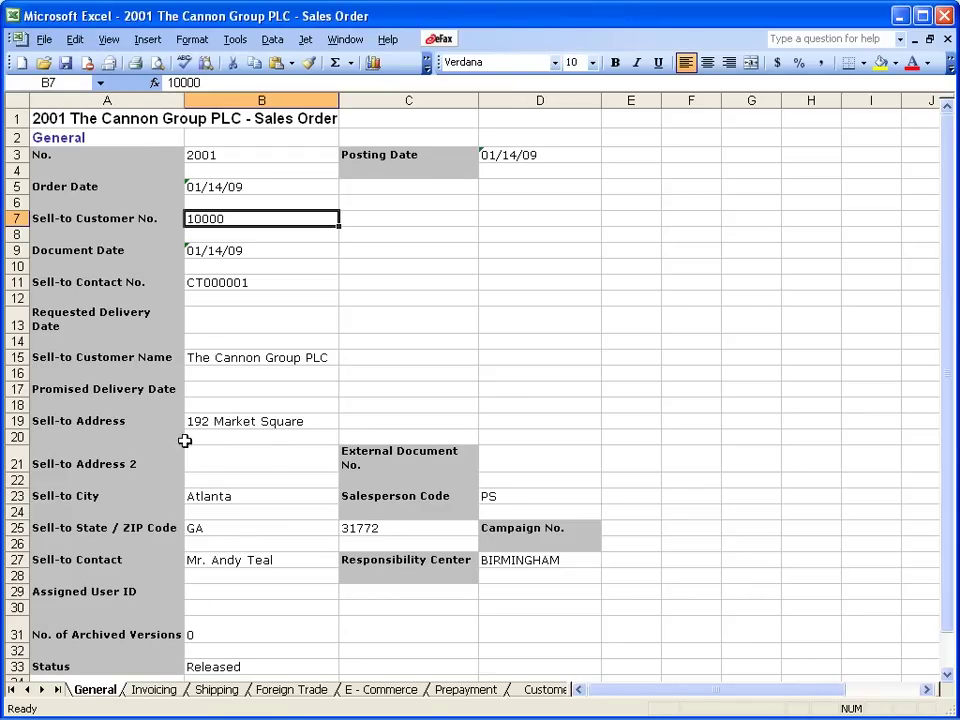
pyautogui.scroll(-1, 190, 424)
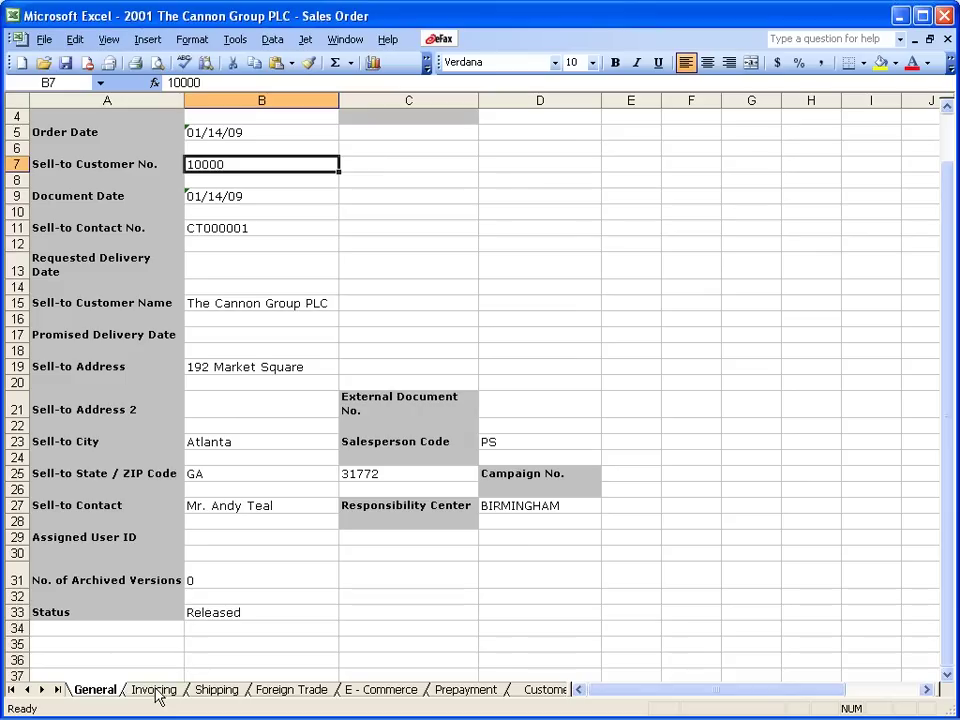
pyautogui.click(155, 690)
pyautogui.click(229, 697)
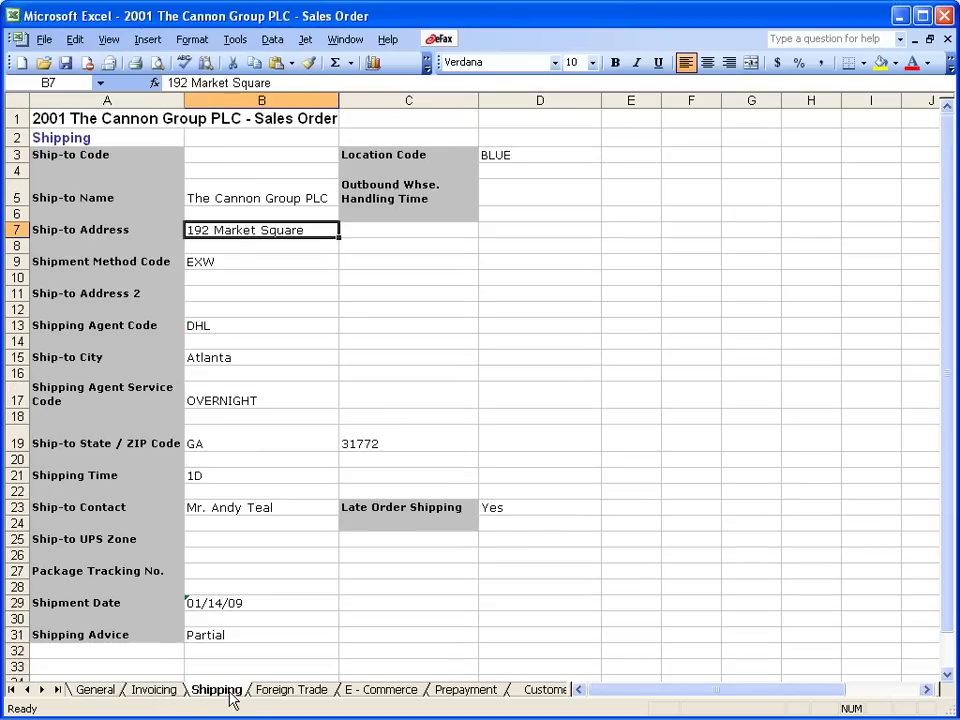
pyautogui.click(274, 698)
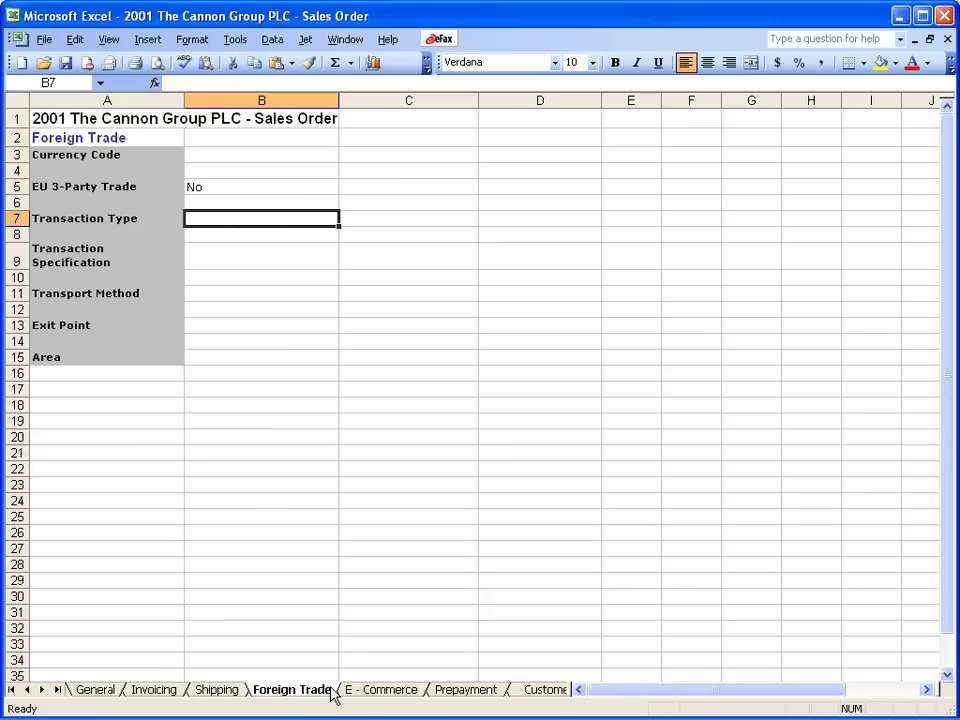
pyautogui.click(483, 690)
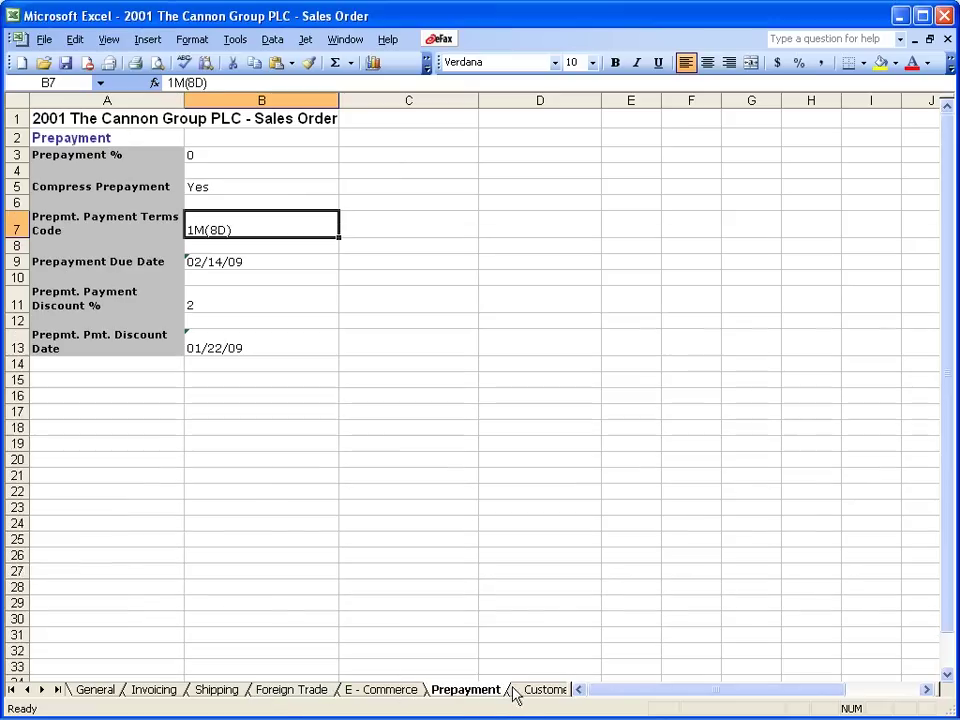
pyautogui.click(530, 692)
pyautogui.click(556, 690)
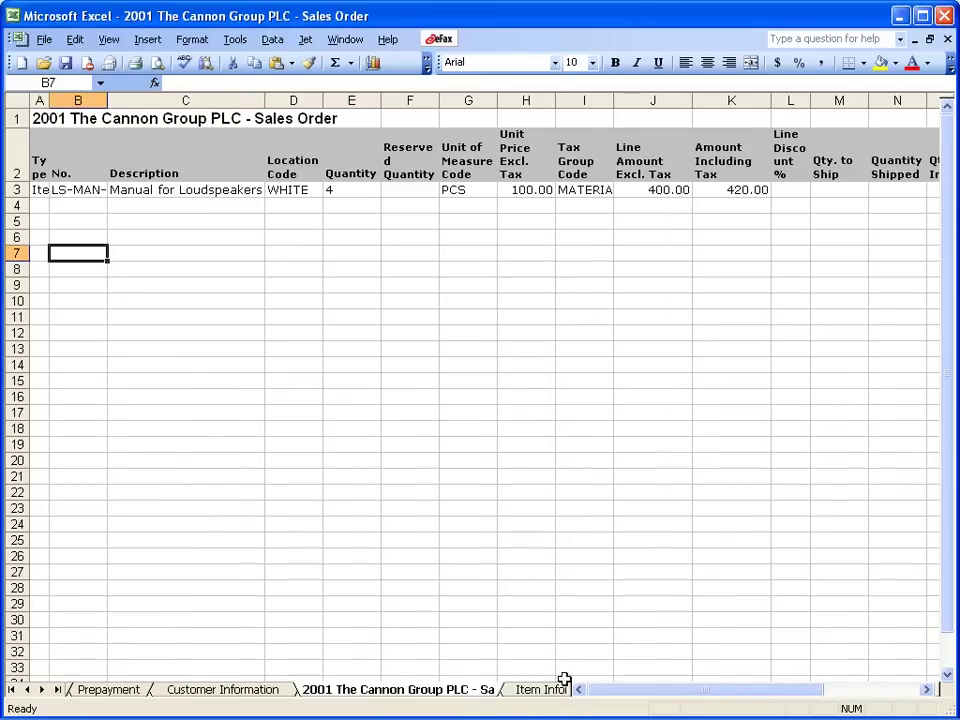
pyautogui.click(540, 690)
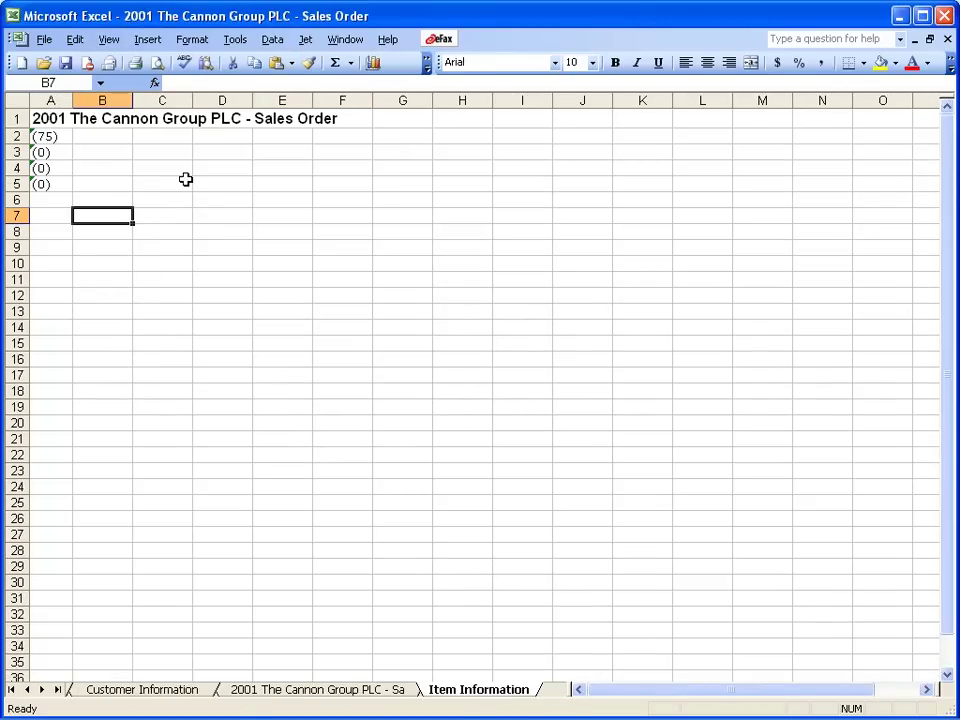
# - Examine the item line from No. to Amount Including Tax on the order lines sheet, and close the workbook
pyautogui.click(380, 694)
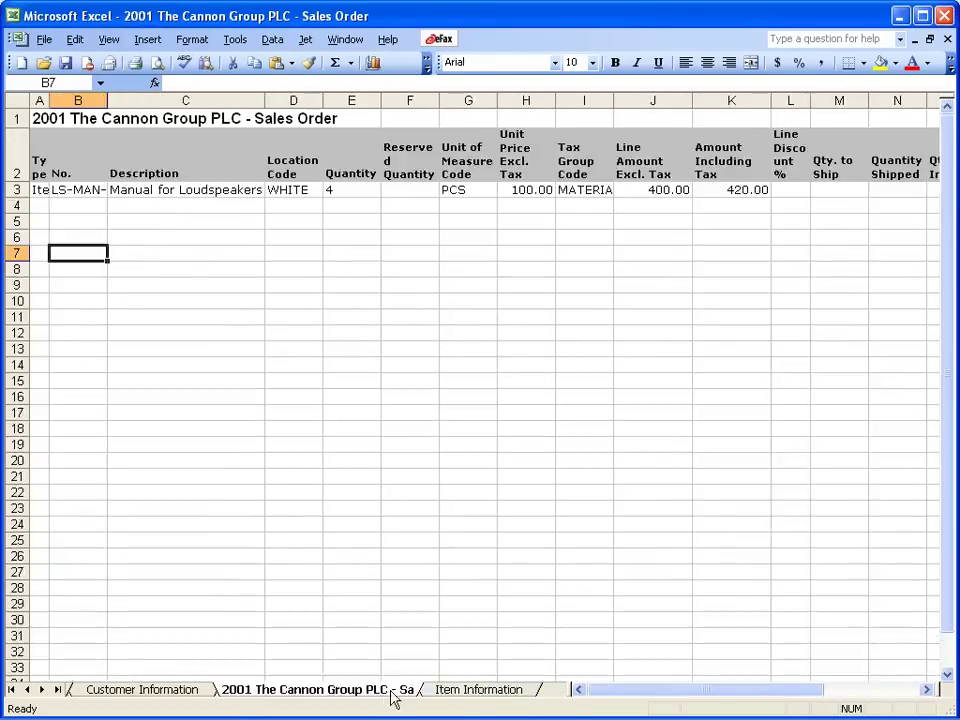
pyautogui.click(86, 196)
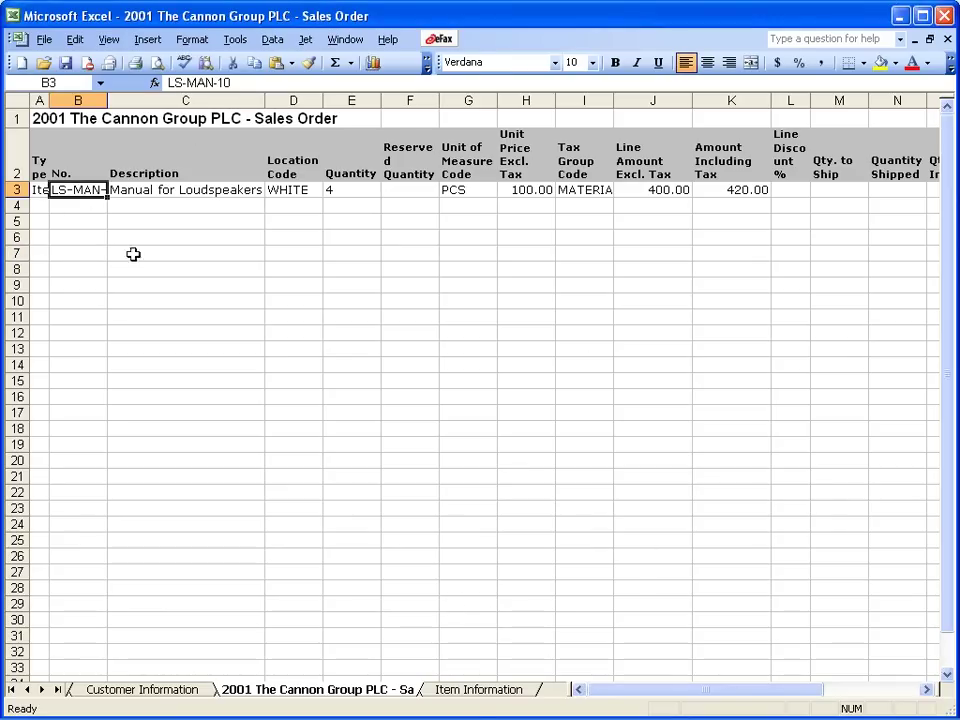
pyautogui.moveTo(144, 189); pyautogui.dragTo(746, 169)
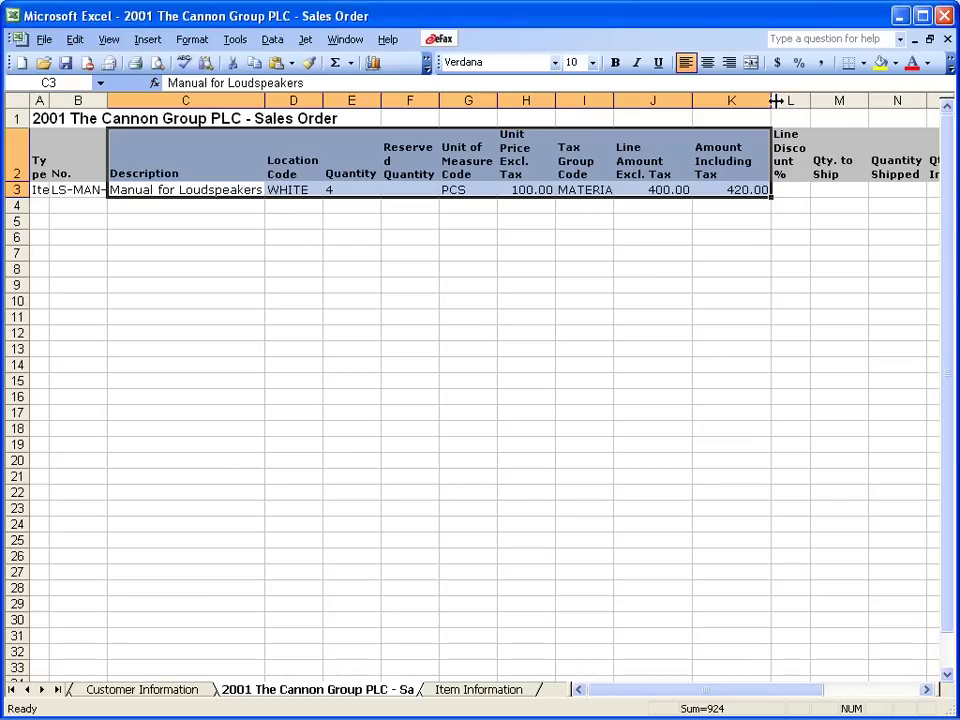
pyautogui.click(944, 15)
# - Open the Sales & Marketing Analysis Reports and heighten the column header row to show the full headings
pyautogui.click(18, 124)
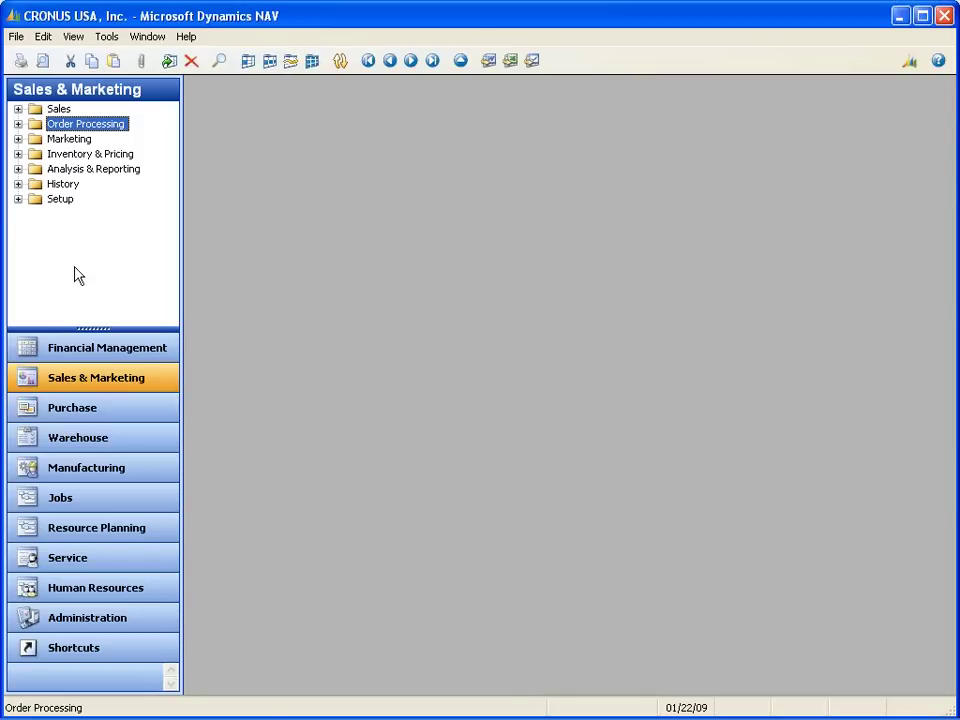
pyautogui.click(66, 170)
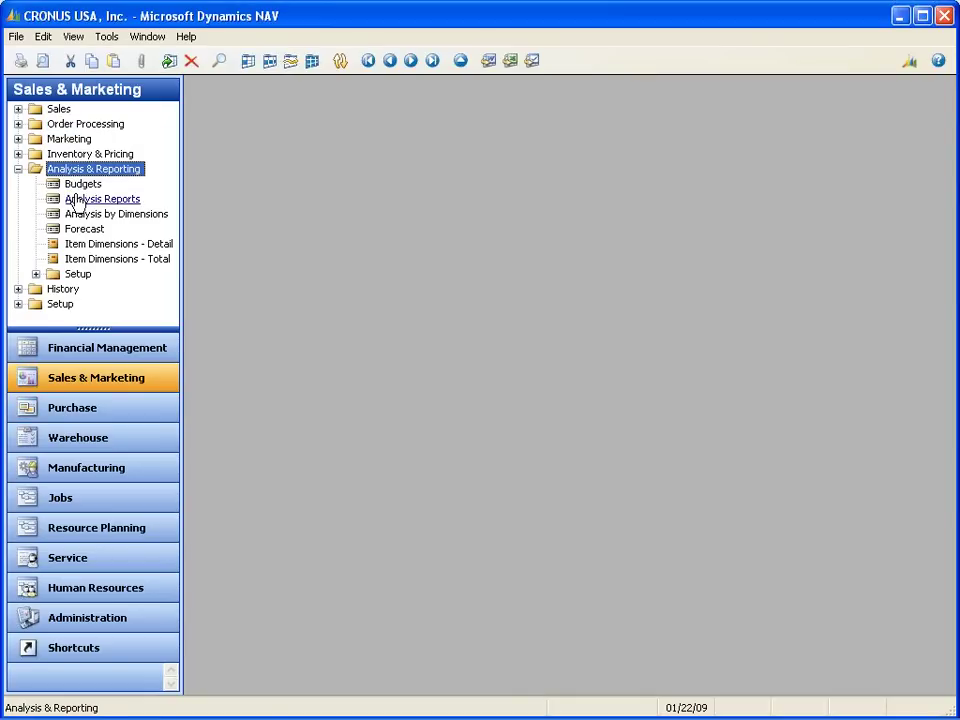
pyautogui.click(76, 200)
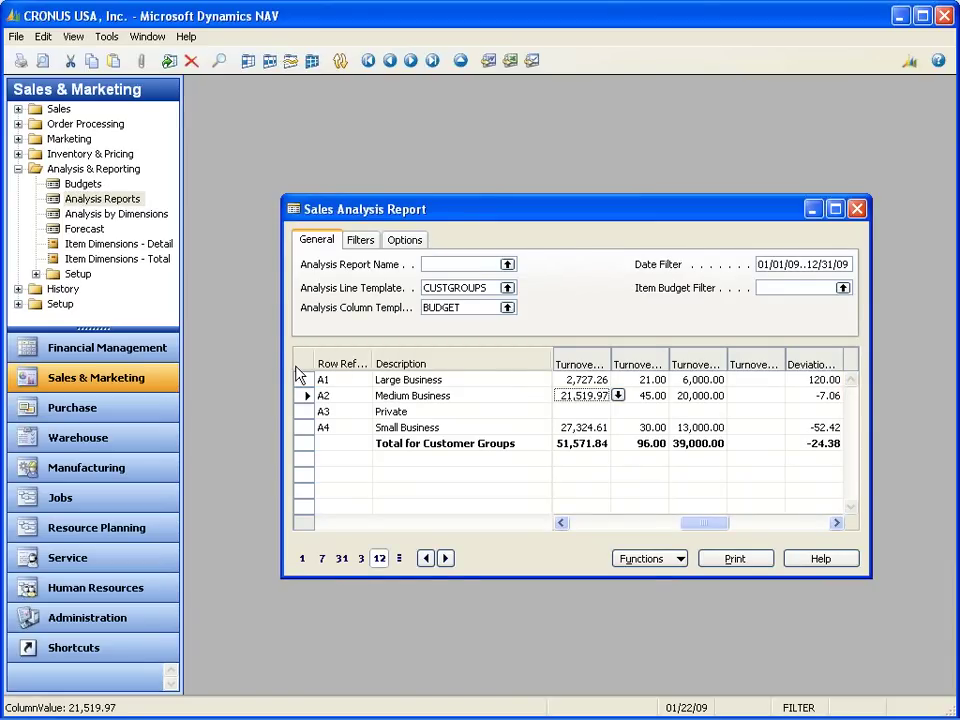
pyautogui.moveTo(296, 388); pyautogui.dragTo(300, 411)
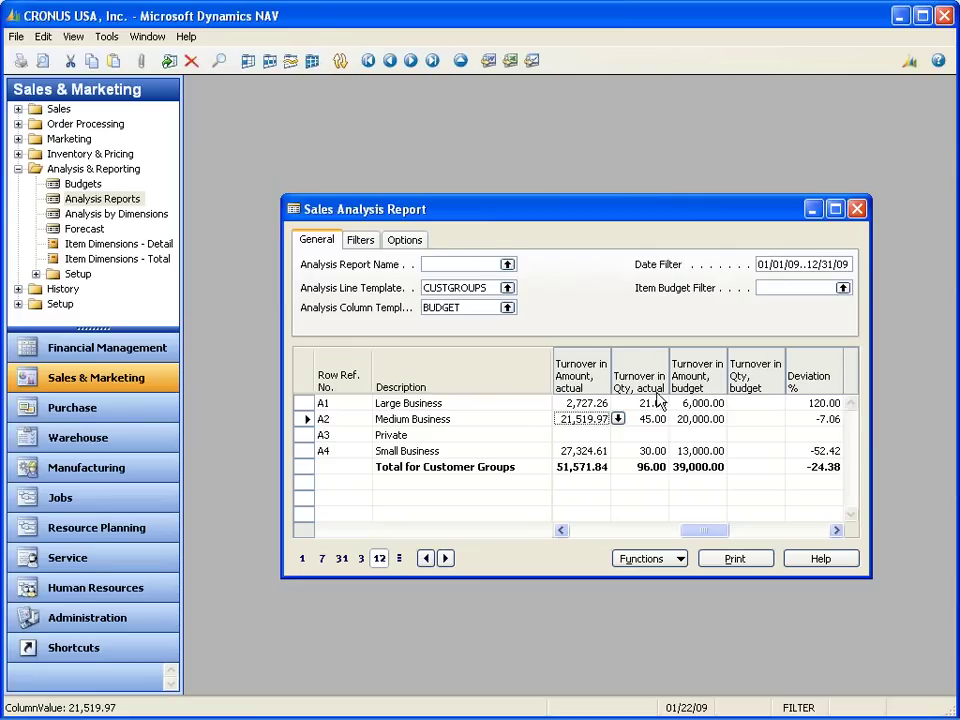
# - Show the bar chart for the Medium Business line of the sales analysis report, and close it
pyautogui.click(643, 559)
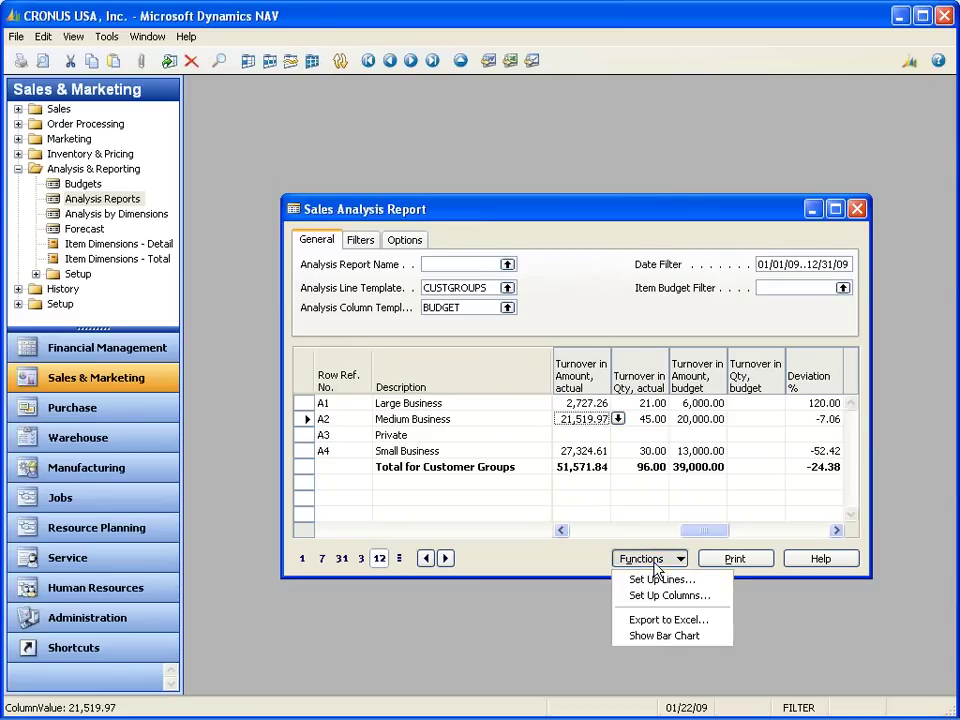
pyautogui.click(658, 635)
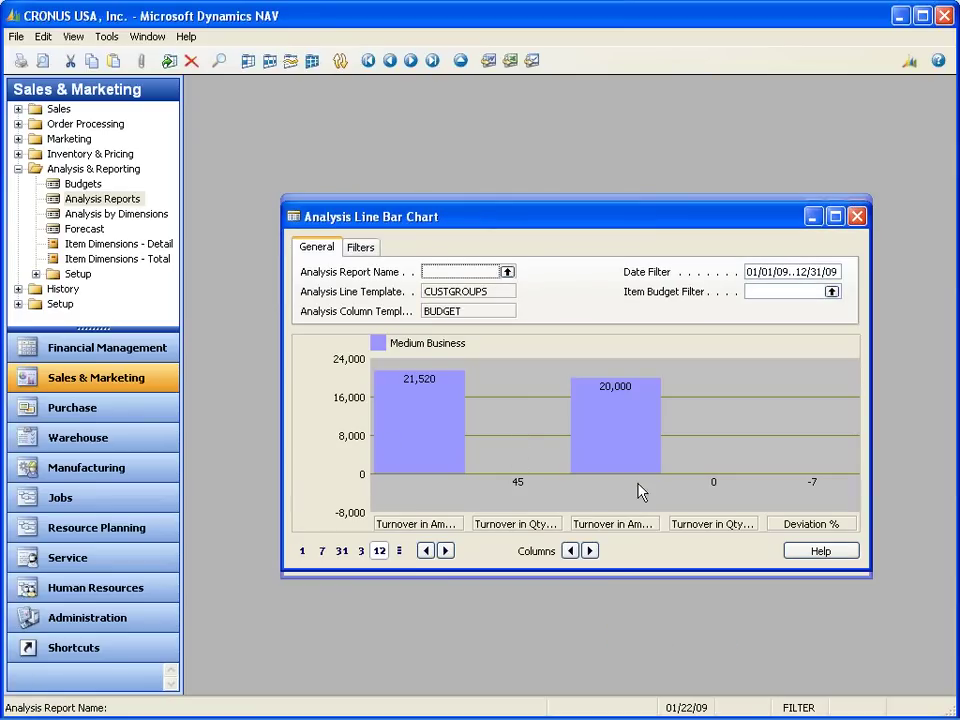
pyautogui.click(857, 217)
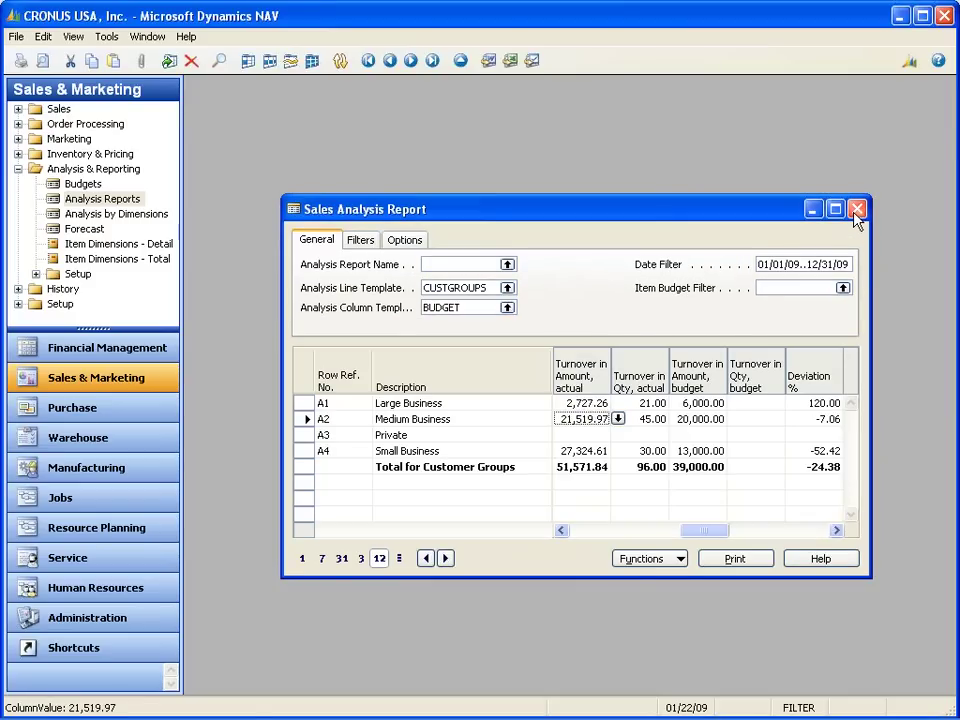
# - Export the CUSTGROUPS sales analysis report to Excel with the Create Workbook option
pyautogui.click(641, 558)
pyautogui.click(655, 619)
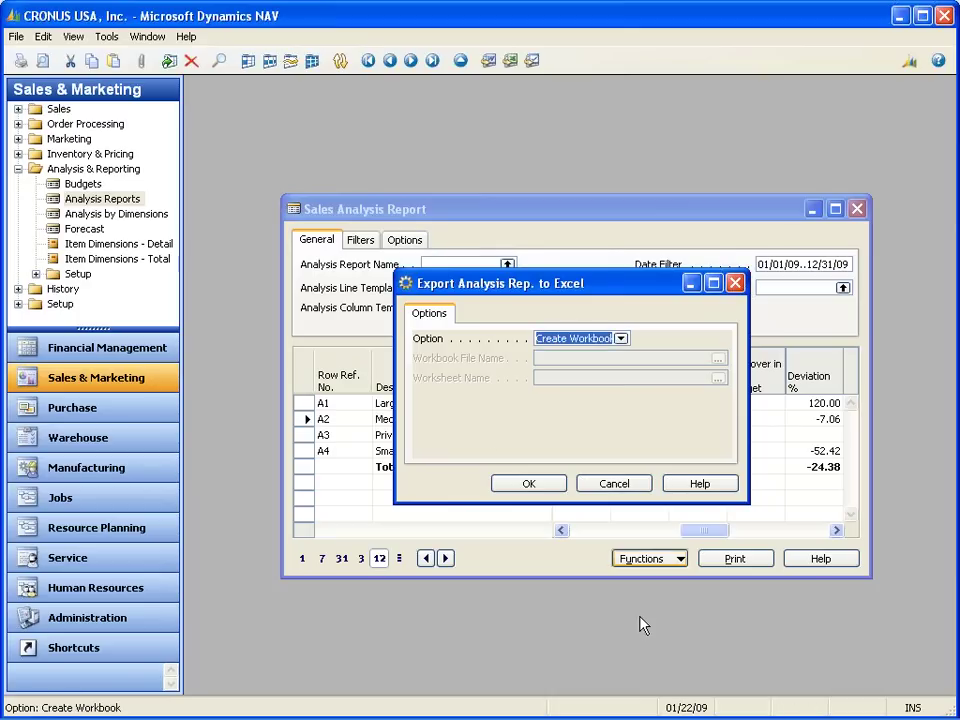
pyautogui.click(621, 338)
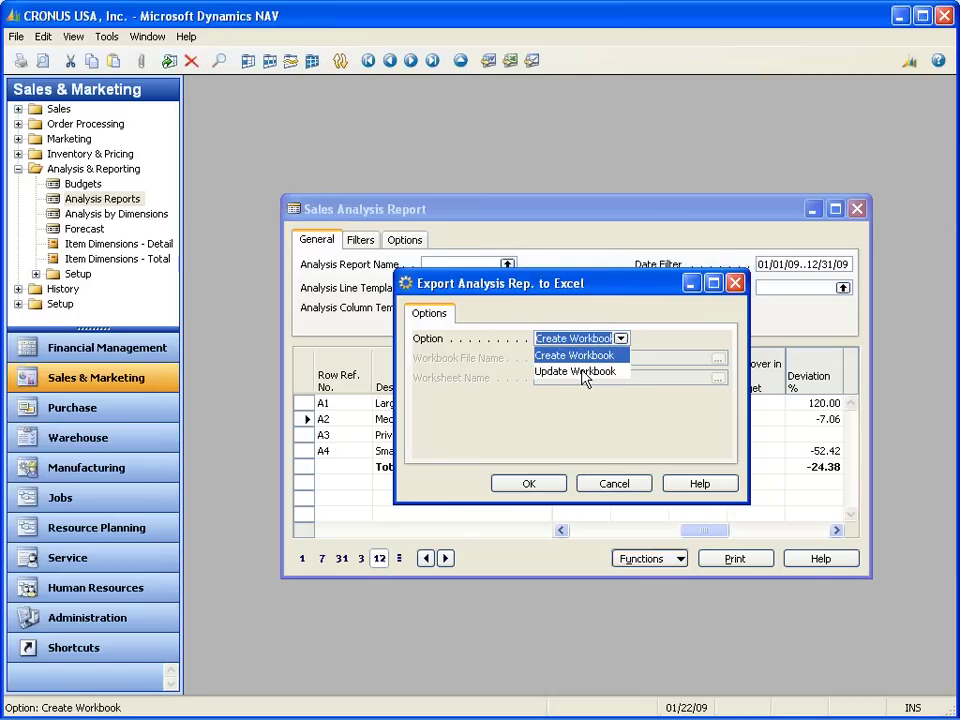
pyautogui.click(562, 356)
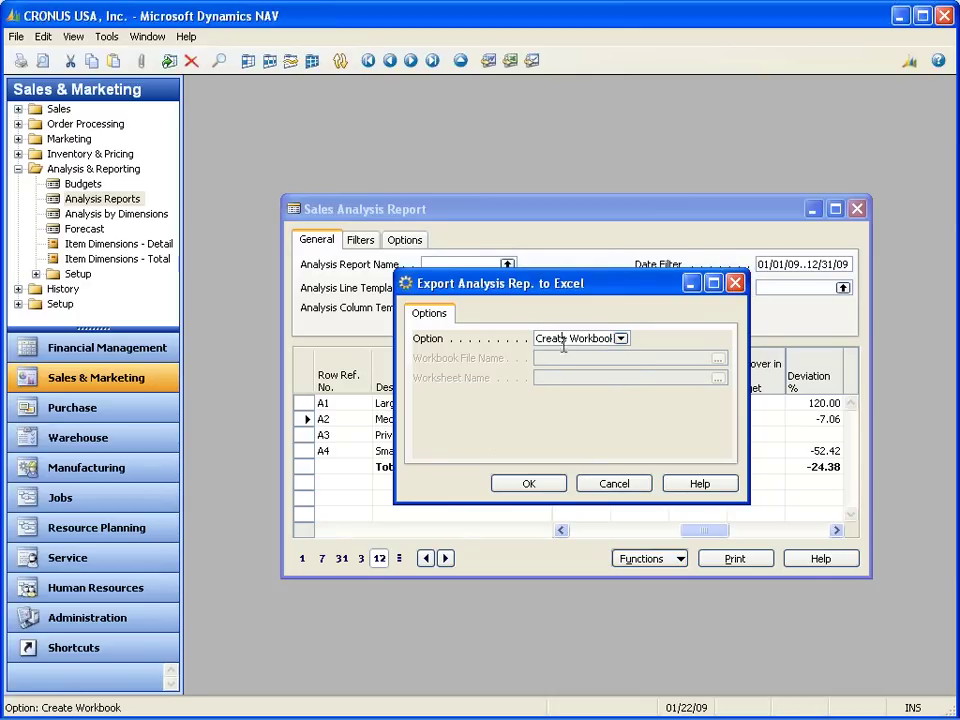
pyautogui.click(546, 482)
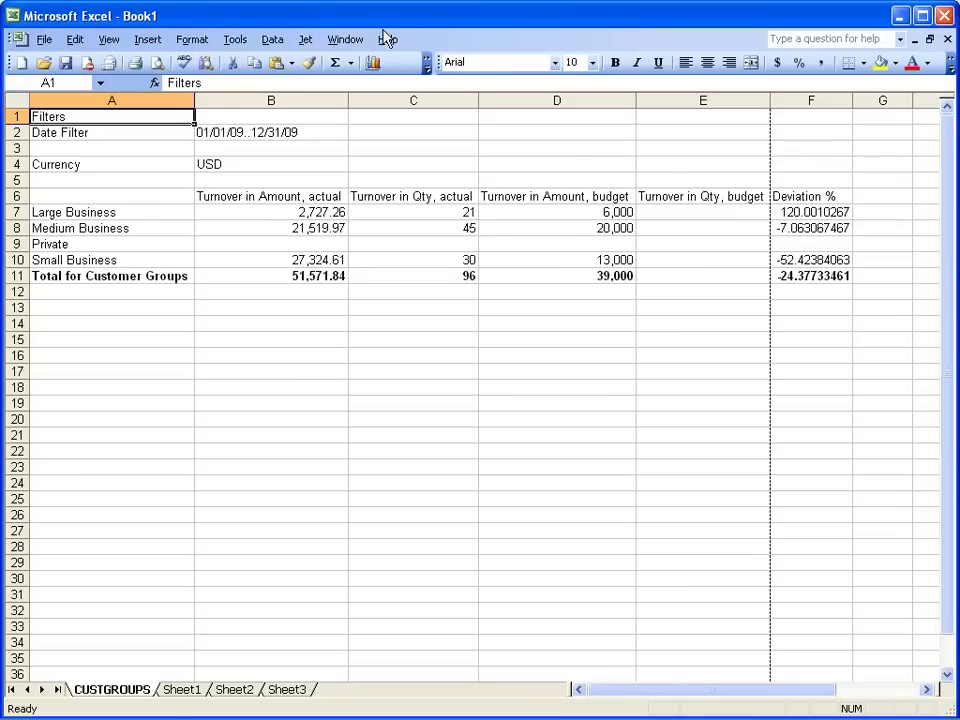
# - Examine the actual turnover amounts per customer group, close the workbook without saving, and close the sales analysis report
pyautogui.click(302, 228)
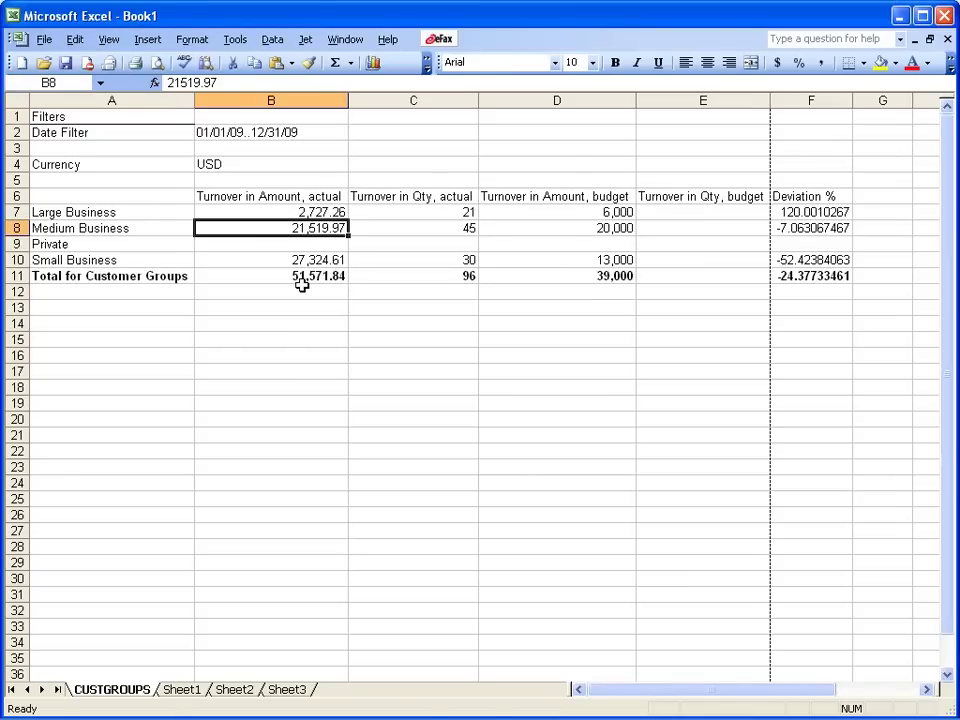
pyautogui.click(300, 290)
pyautogui.click(299, 277)
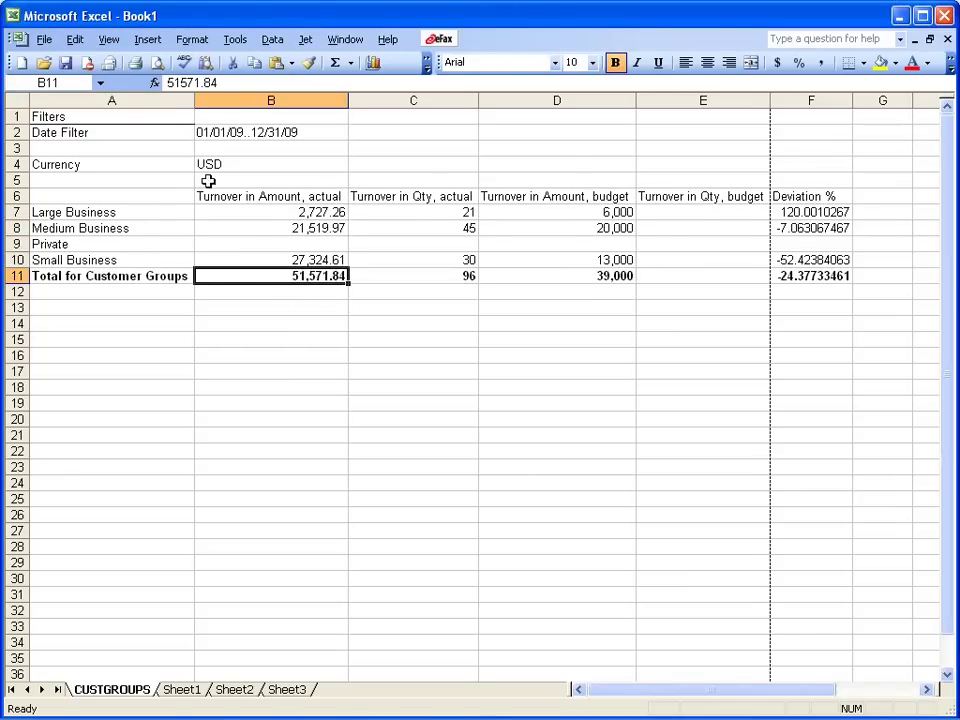
pyautogui.click(313, 211)
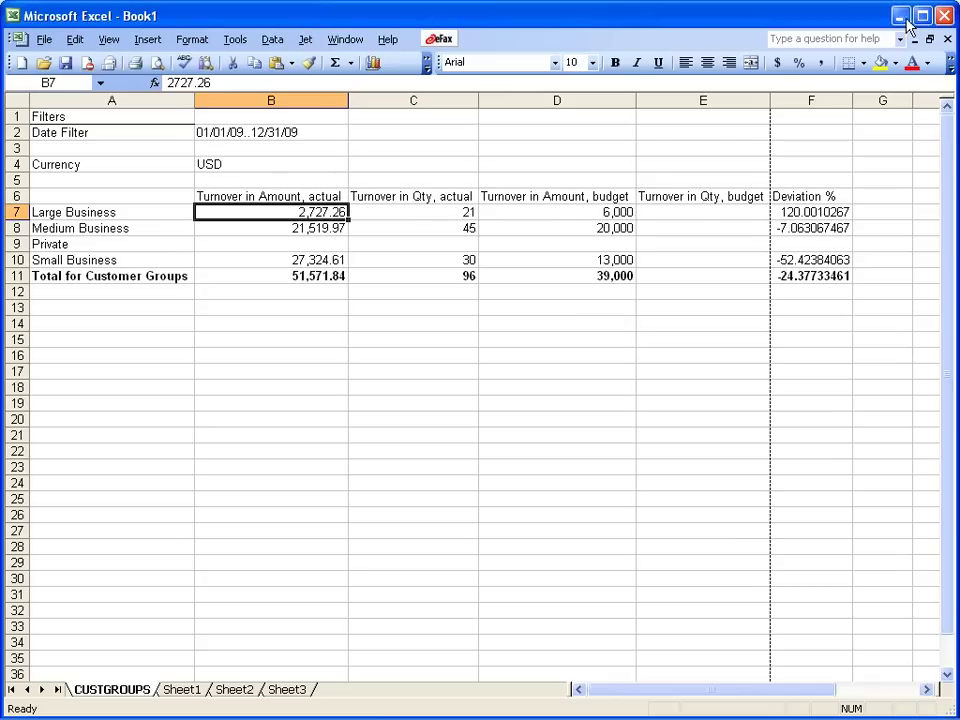
pyautogui.click(947, 16)
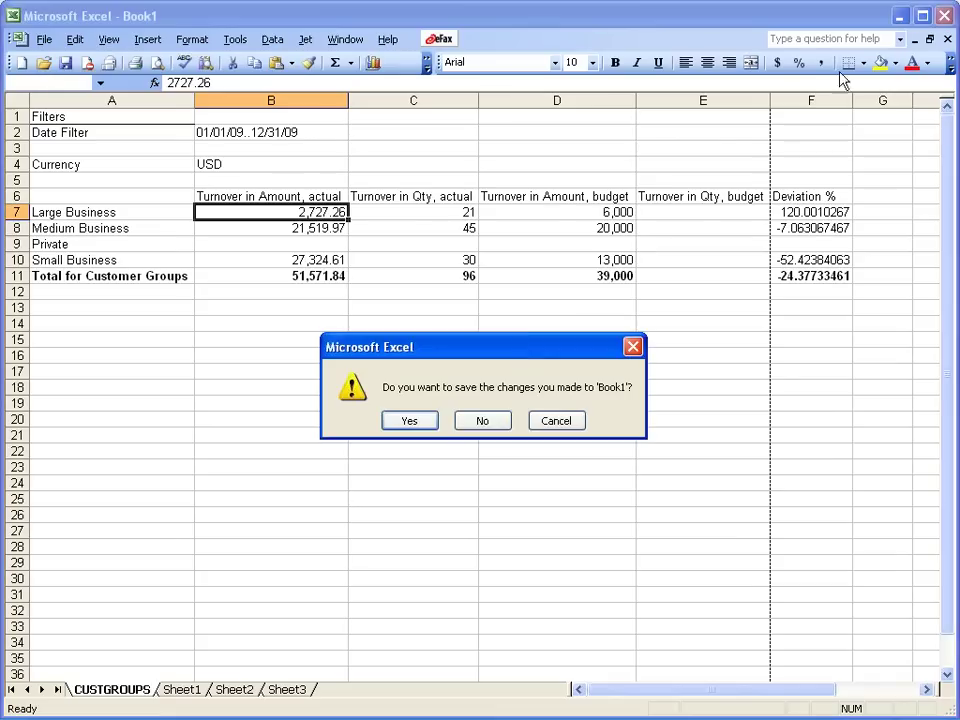
pyautogui.click(478, 420)
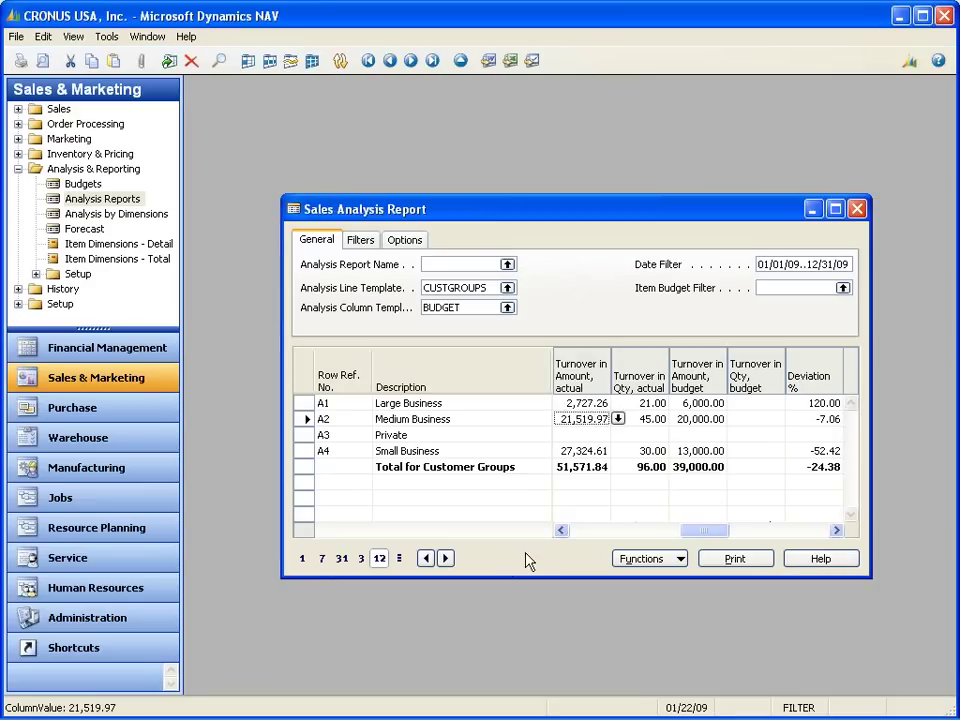
pyautogui.press('Escape')
# - Open the Sales & Marketing Analysis by Dimensions and heighten the column header row to show the full headings
pyautogui.click(68, 215)
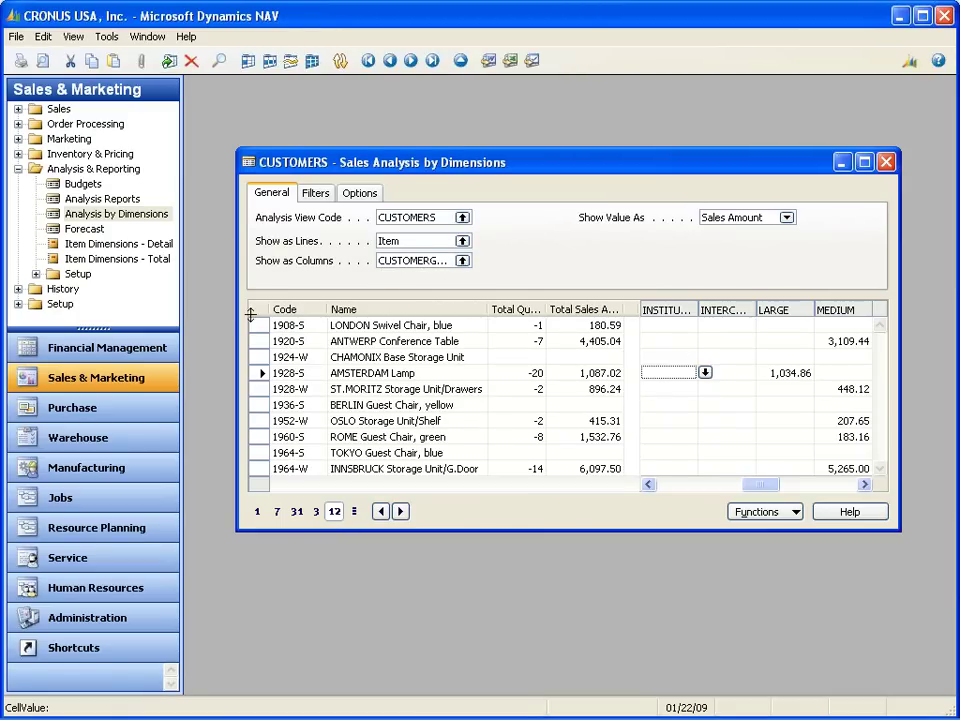
pyautogui.click(670, 385)
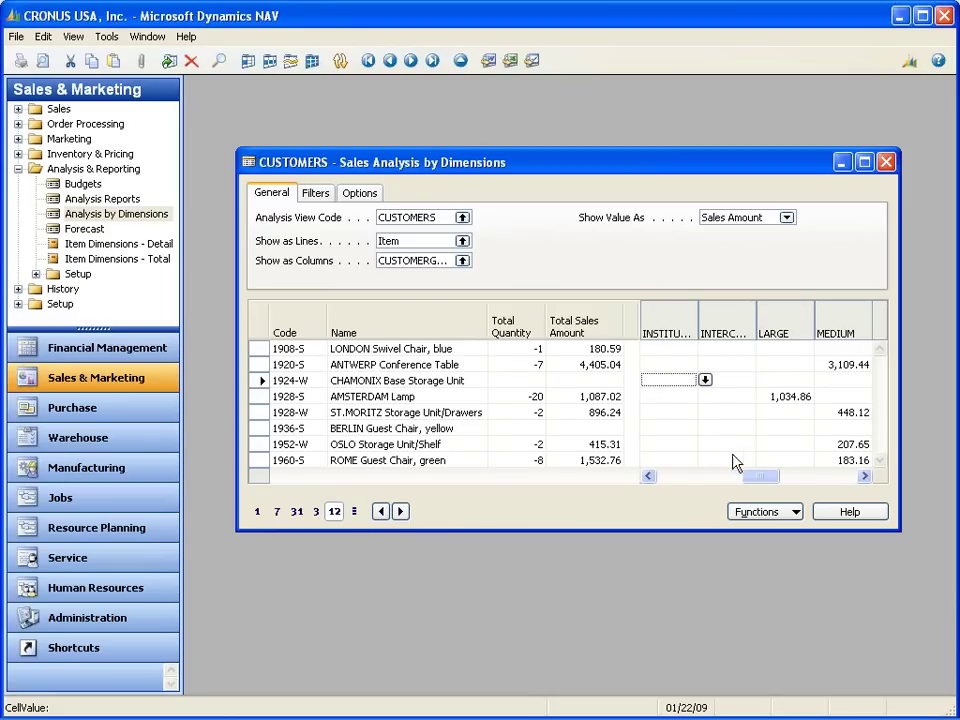
pyautogui.click(838, 366)
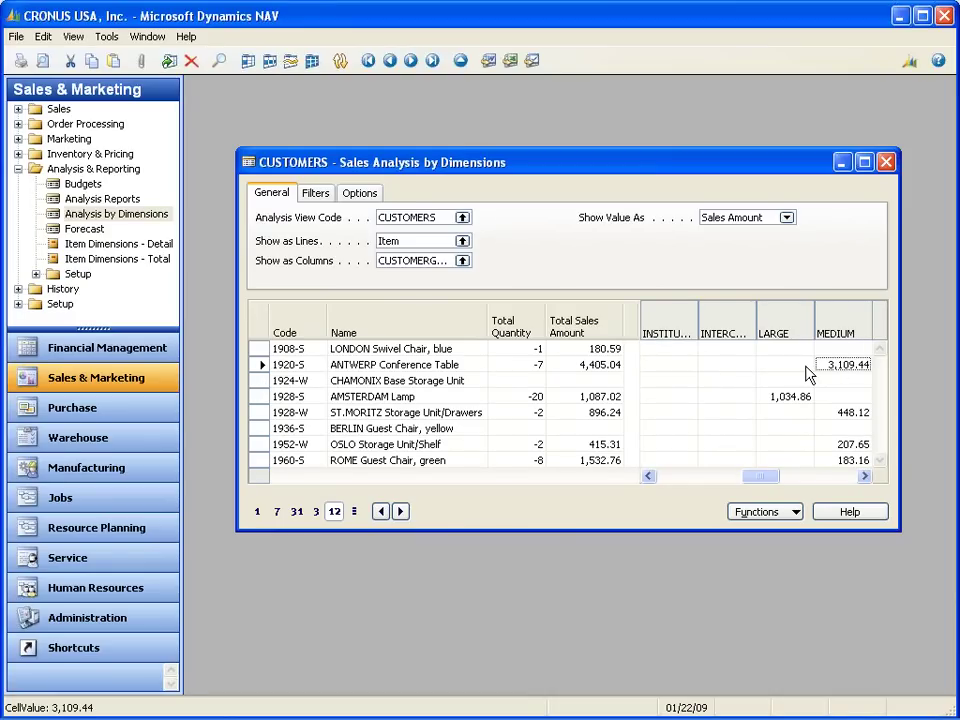
# - Show the values of the CUSTOMERS analysis as Sales Amount and export it to Excel
pyautogui.click(787, 218)
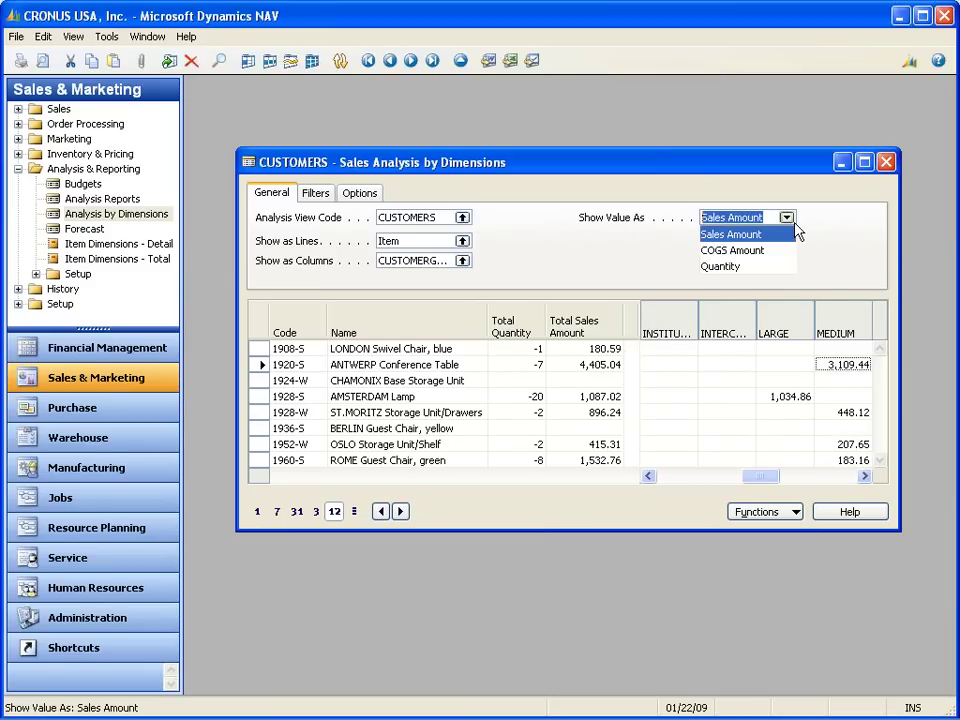
pyautogui.click(724, 236)
pyautogui.click(781, 514)
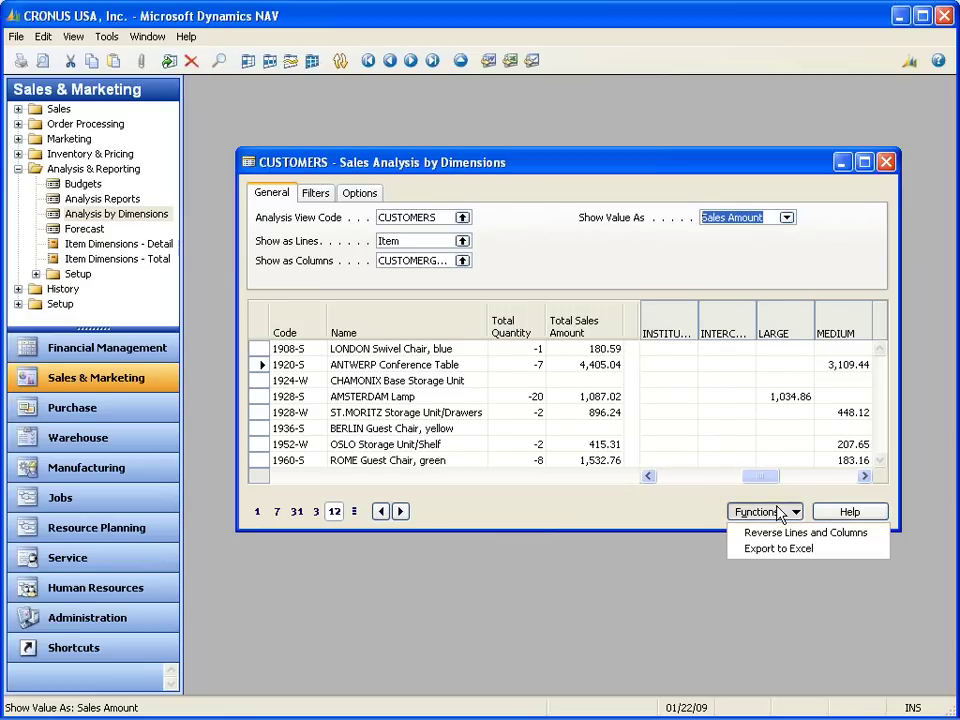
pyautogui.click(775, 549)
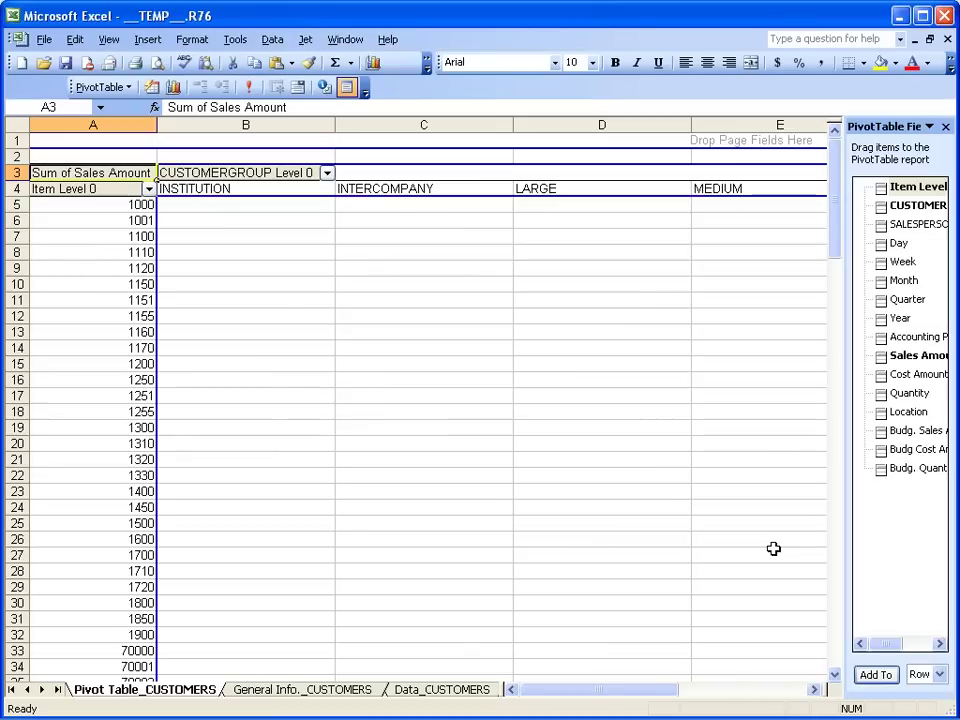
# - Filter the (blank) entries out of the CUSTOMERGROUP Level 0 and Item Level 0 fields of the pivot table
pyautogui.click(327, 173)
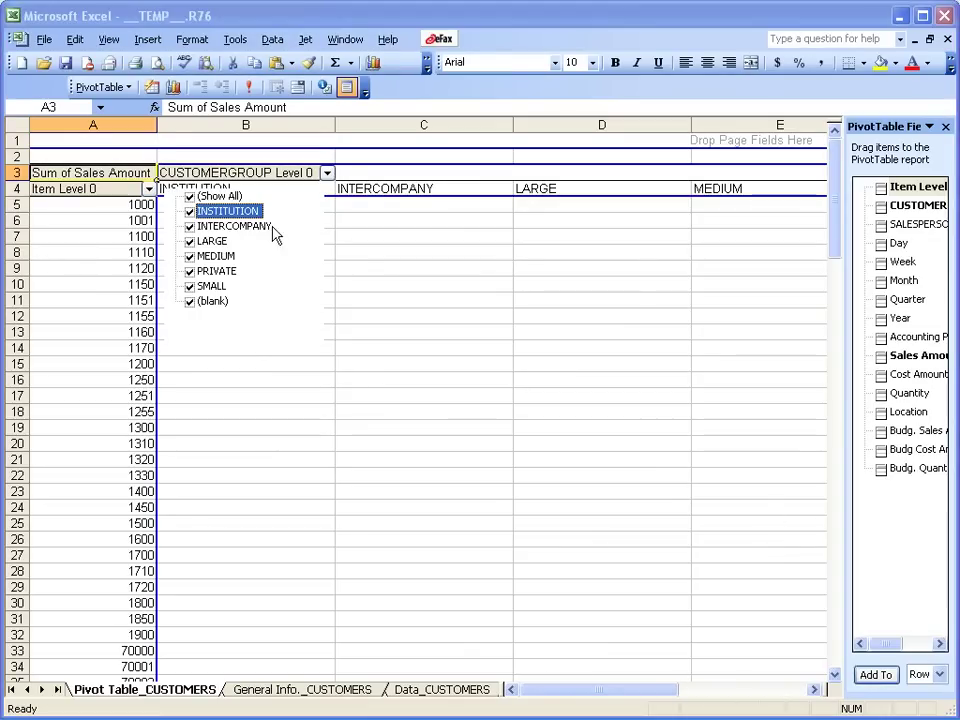
pyautogui.click(192, 301)
pyautogui.click(199, 352)
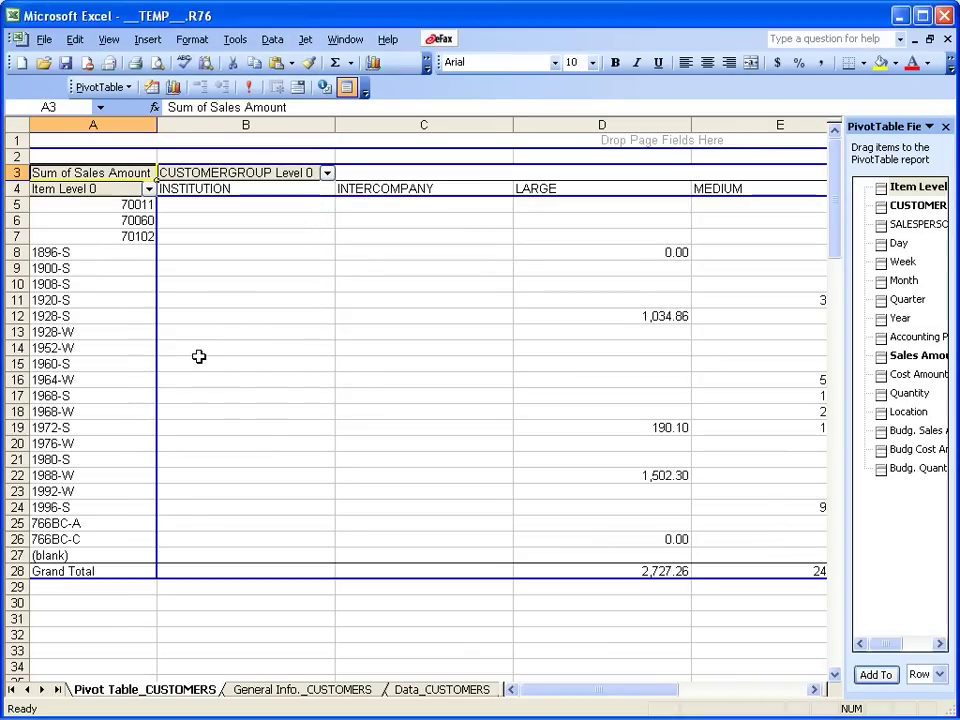
pyautogui.click(148, 189)
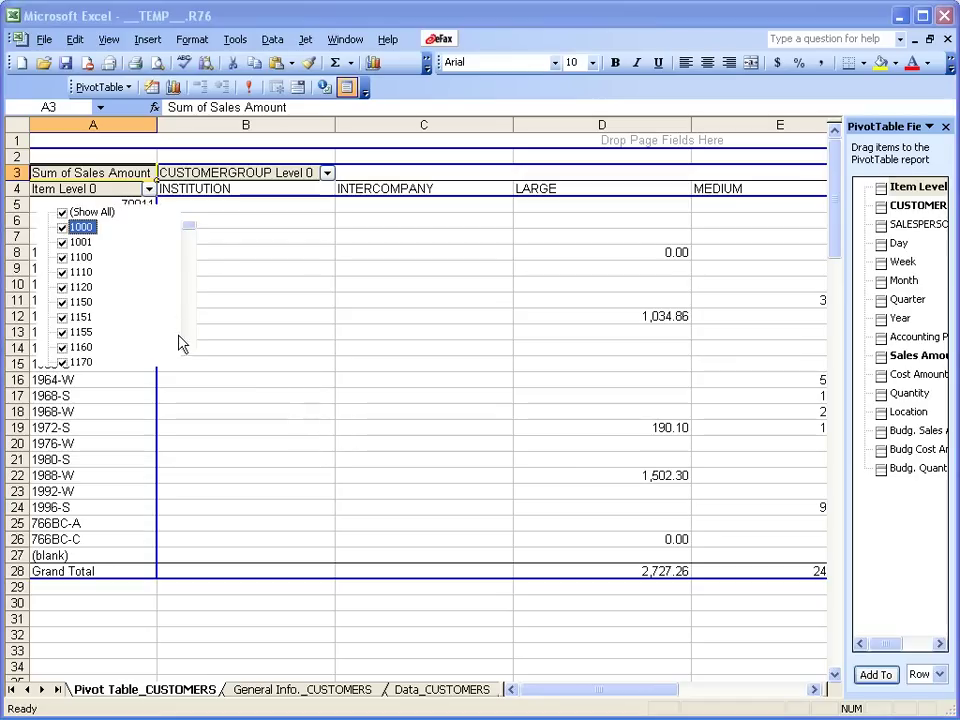
pyautogui.scroll(-15, 189, 347)
pyautogui.click(344, 298)
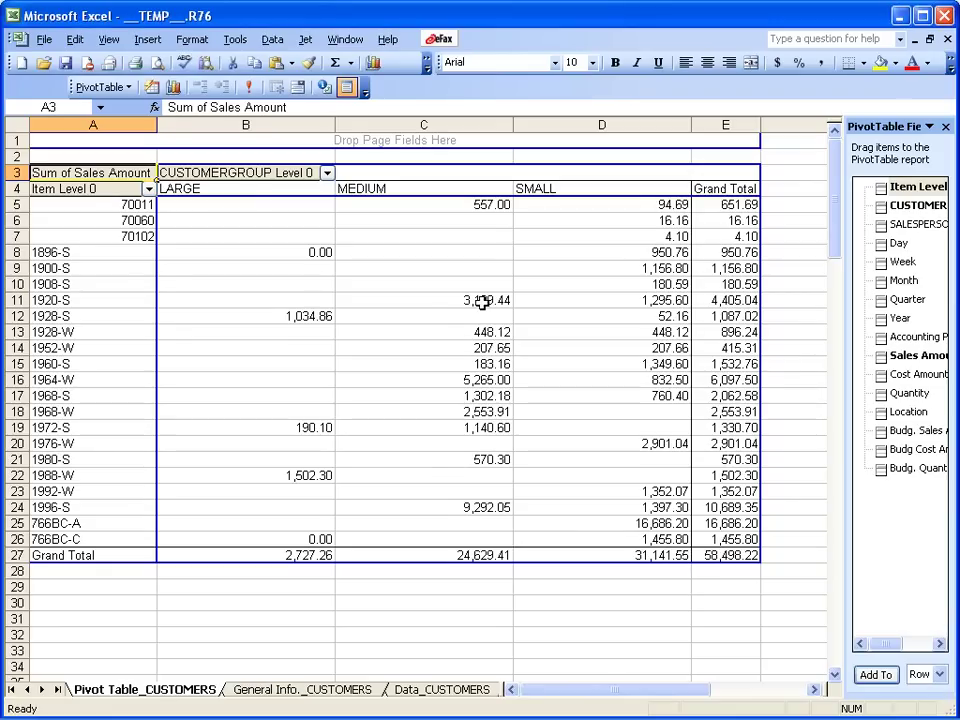
# - Look through the General Info._CUSTOMERS and Data_CUSTOMERS sheets of the exported workbook
pyautogui.click(365, 690)
pyautogui.click(422, 690)
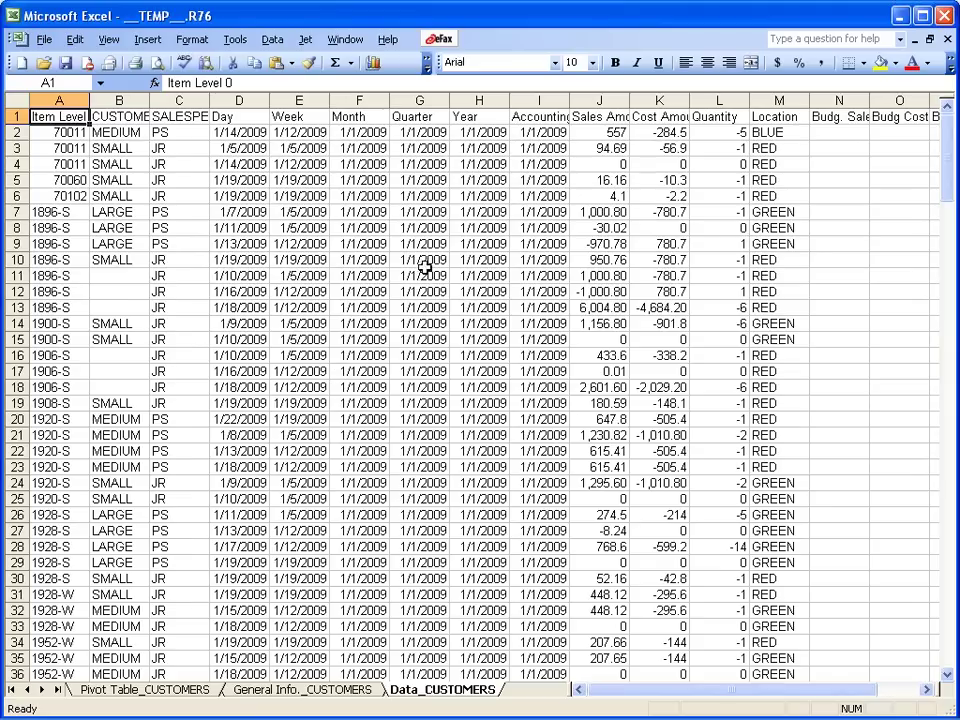
# - Chart the CUSTOMERS pivot table as a 3-D column chart, and close the workbook without saving
pyautogui.click(145, 690)
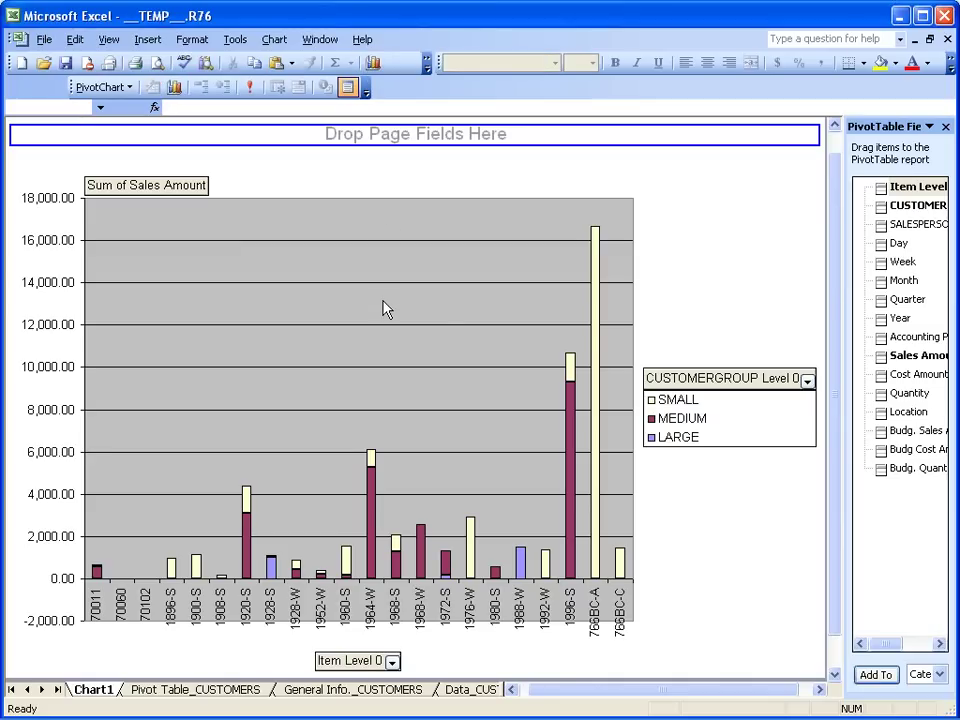
pyautogui.rightClick(385, 306)
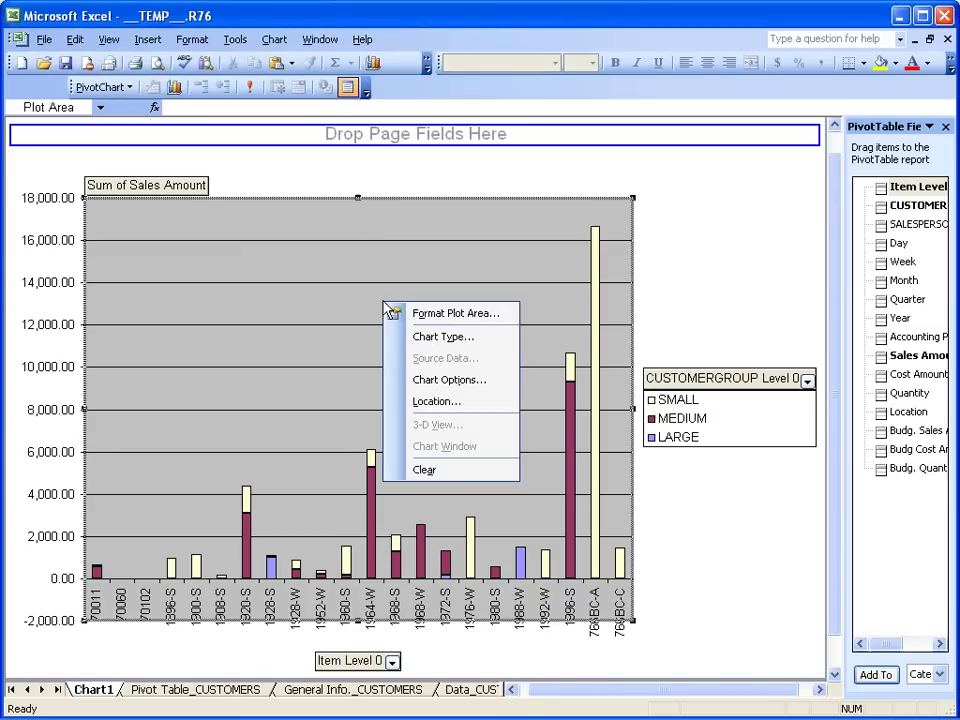
pyautogui.click(445, 337)
pyautogui.click(450, 356)
pyautogui.click(545, 503)
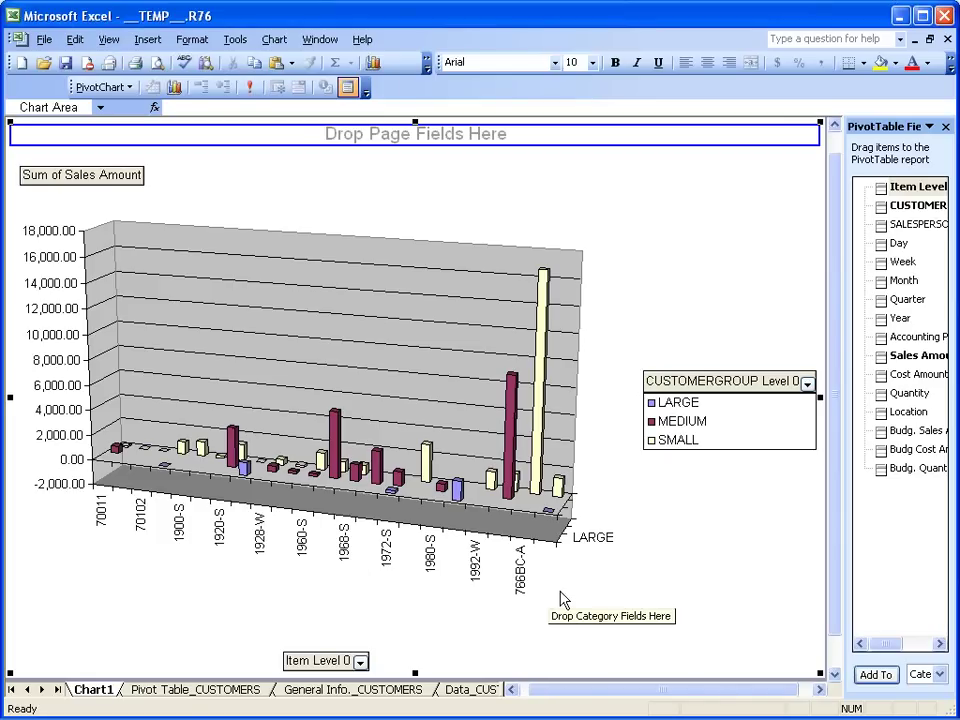
pyautogui.click(946, 39)
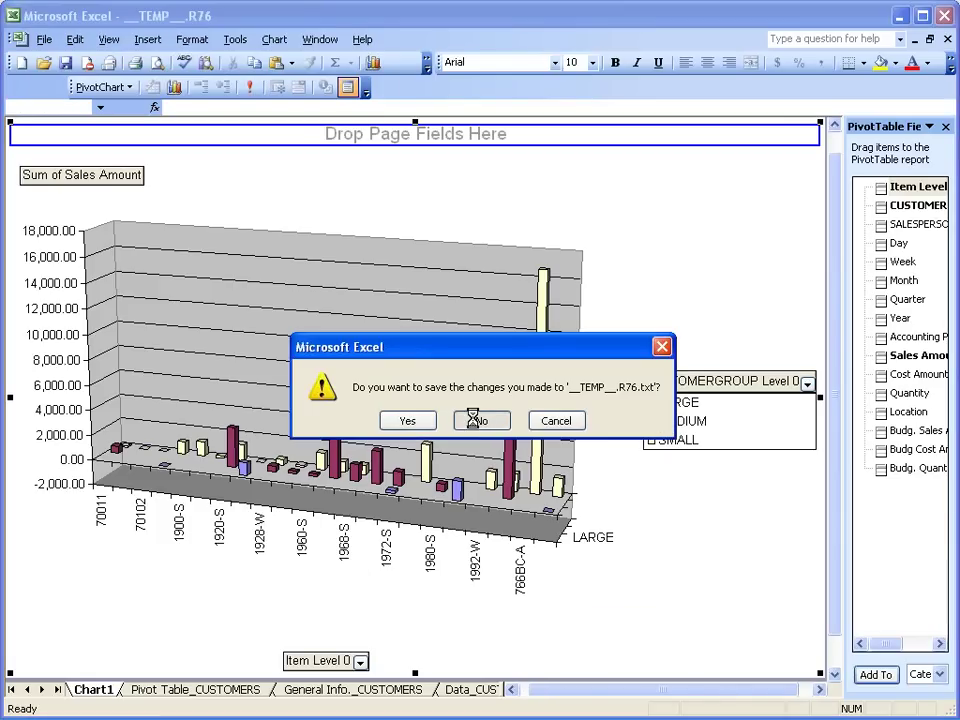
pyautogui.click(480, 421)
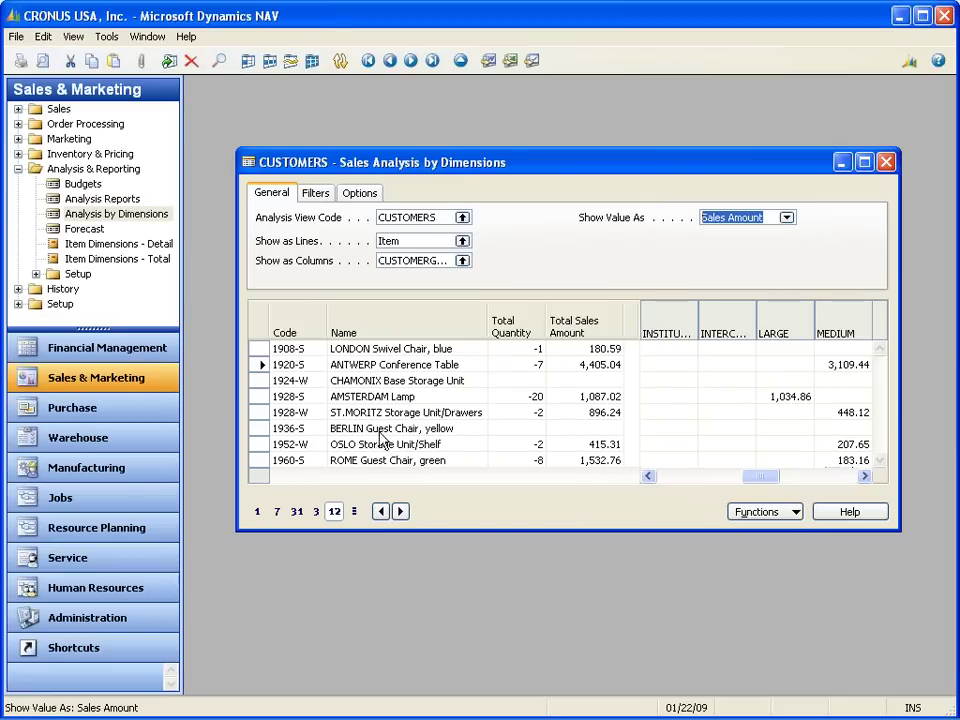
# - Open the General Ledger Analysis by Dimensions in Financial Management and enlarge its window
pyautogui.click(110, 346)
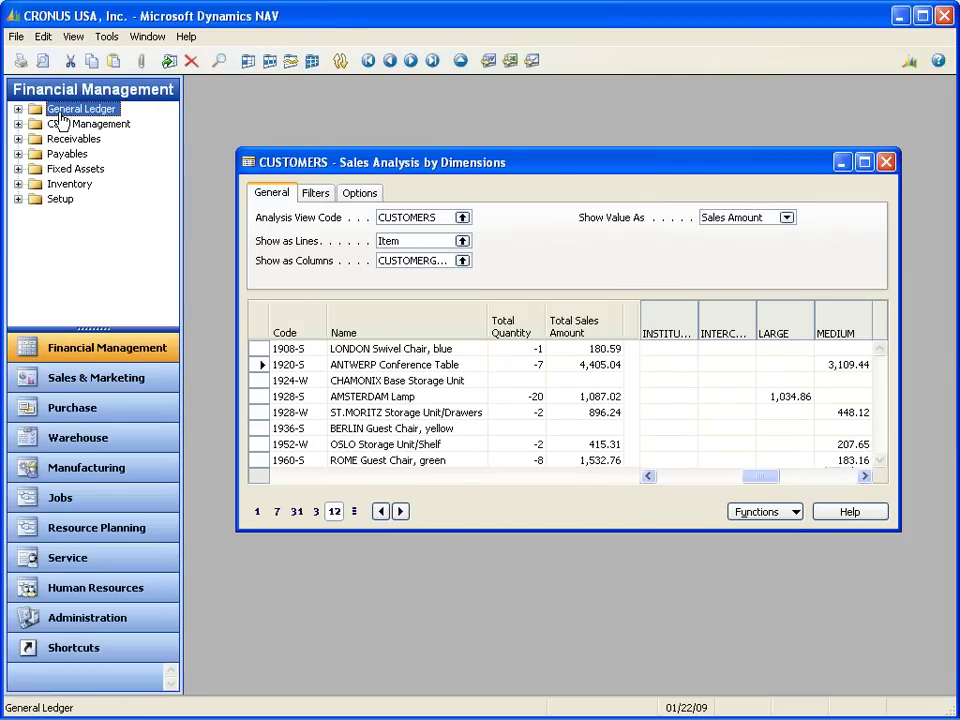
pyautogui.click(62, 112)
pyautogui.click(98, 171)
pyautogui.click(100, 199)
pyautogui.moveTo(355, 145); pyautogui.dragTo(325, 120)
pyautogui.moveTo(772, 484); pyautogui.dragTo(851, 597)
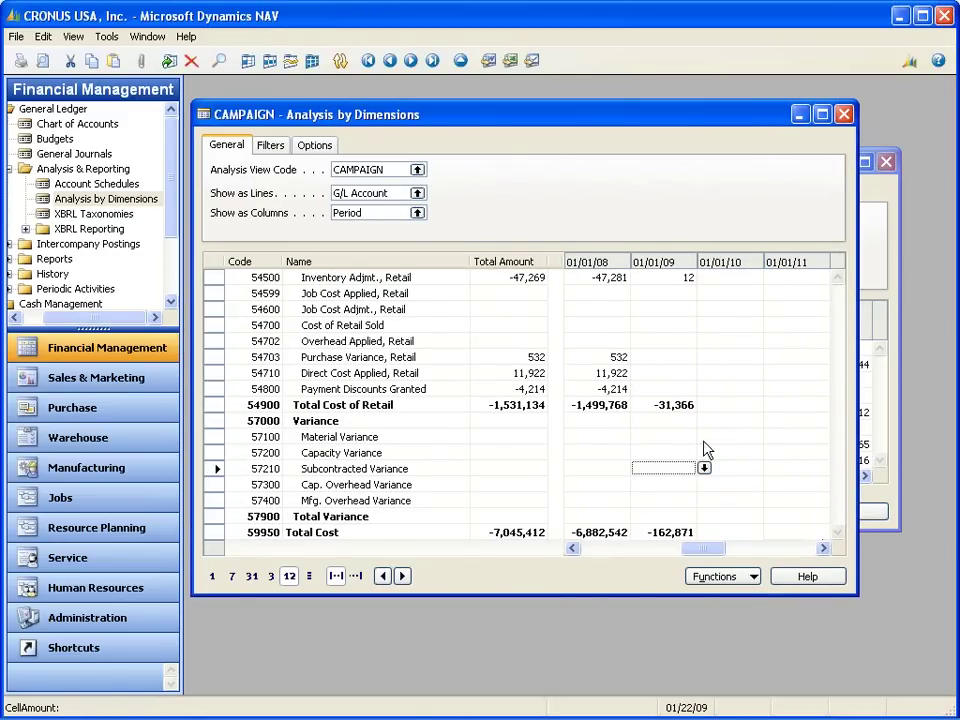
# - Show the CAMPAIGN analysis with SALESPERSON as lines and check the first salesperson's 2009 amount
pyautogui.click(418, 193)
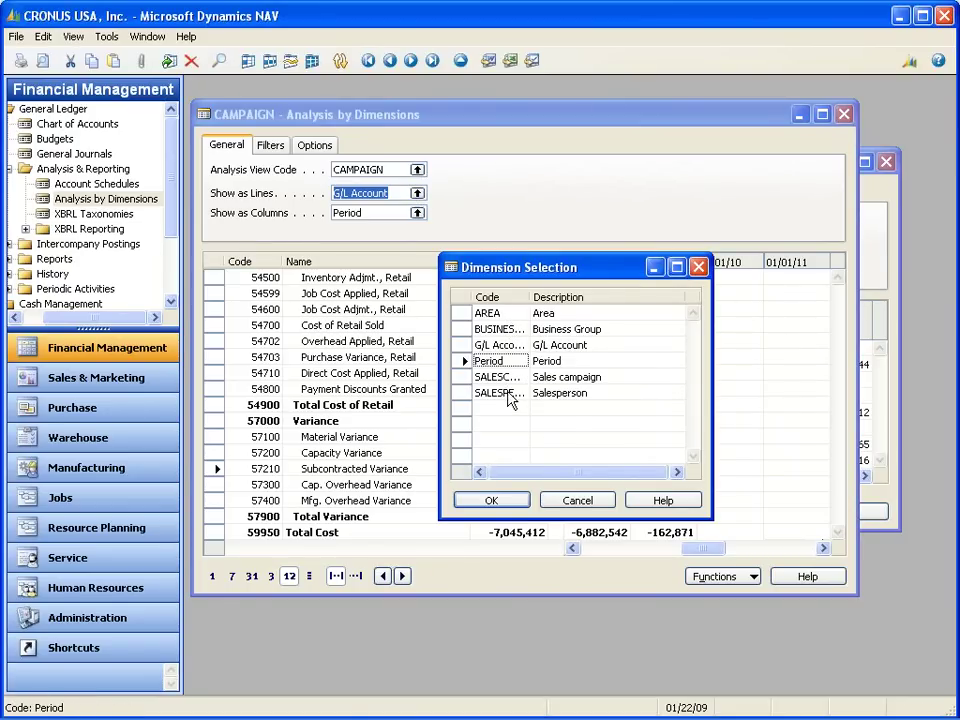
pyautogui.doubleClick(508, 396)
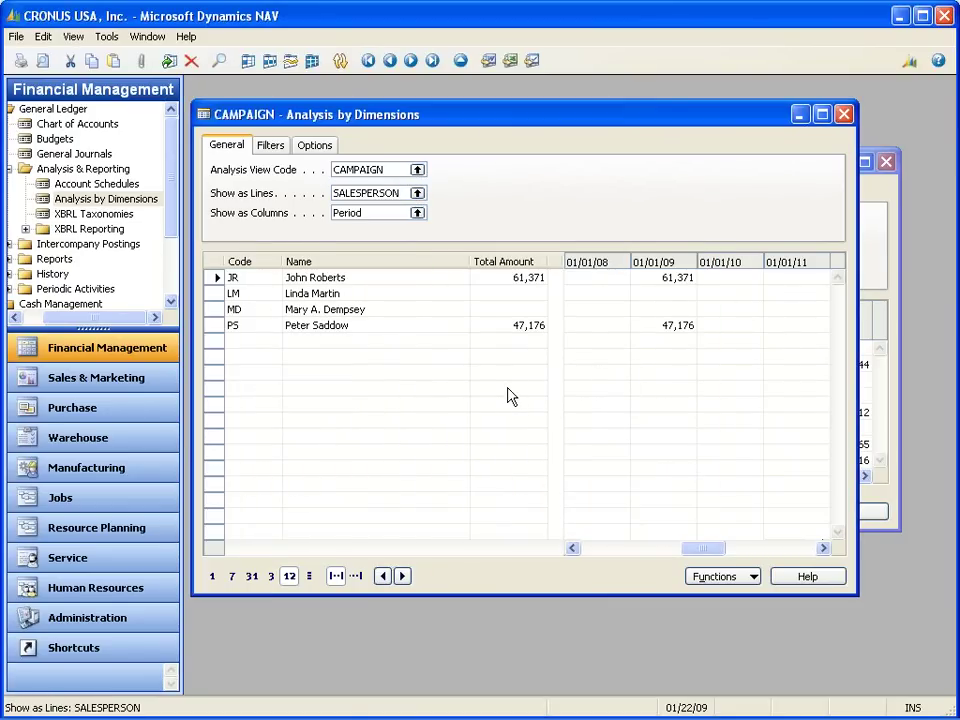
pyautogui.click(647, 309)
pyautogui.click(645, 277)
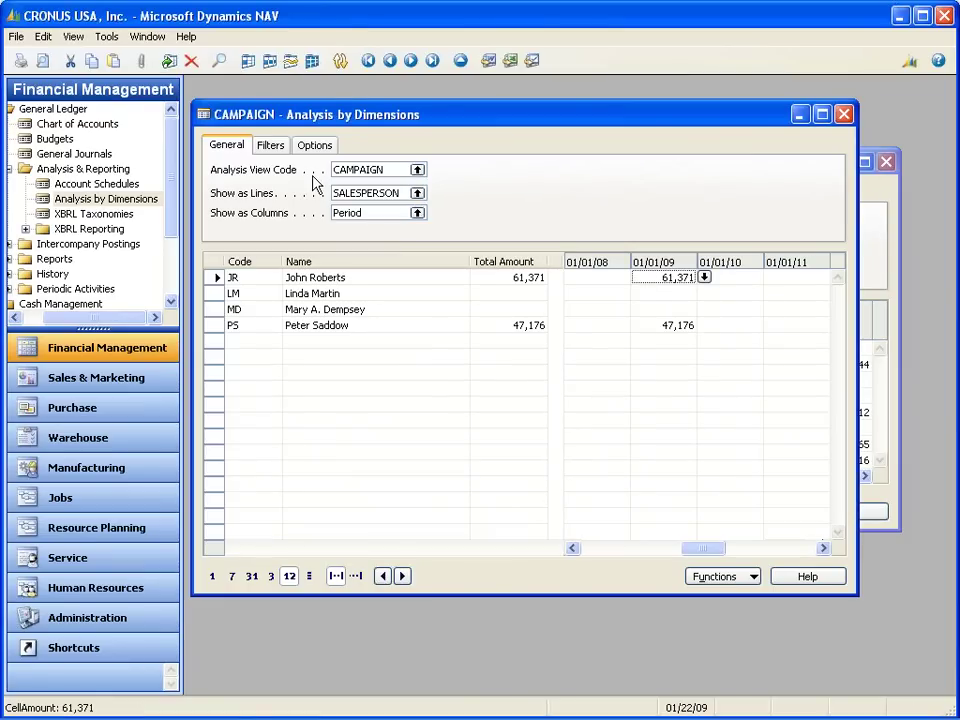
# - Show AREA as the columns of the CAMPAIGN analysis
pyautogui.click(417, 213)
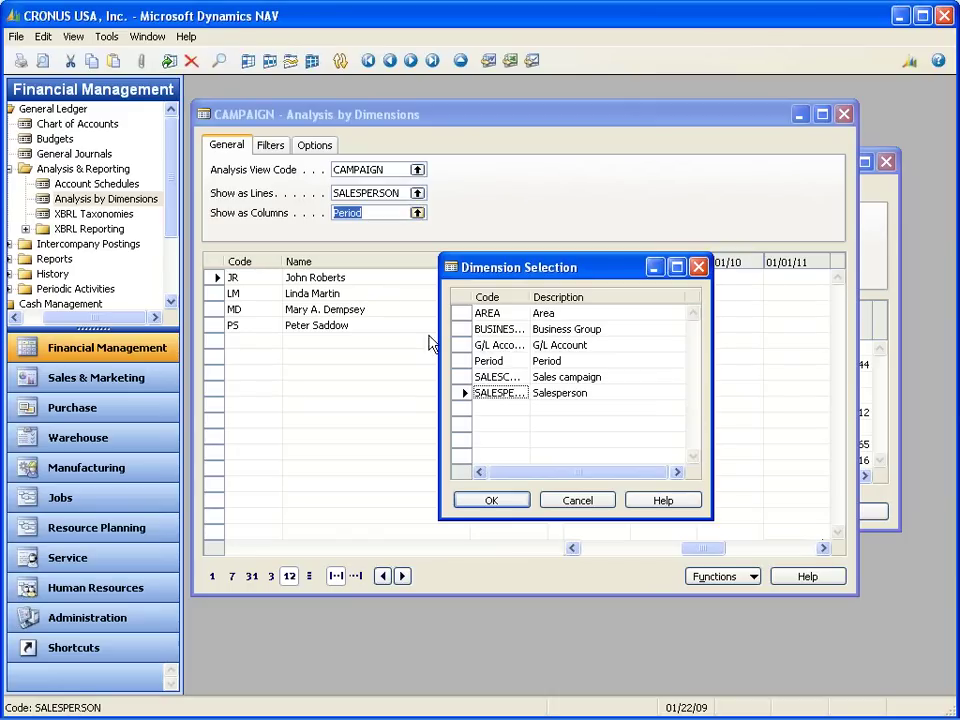
pyautogui.click(489, 315)
pyautogui.doubleClick(489, 315)
pyautogui.click(611, 309)
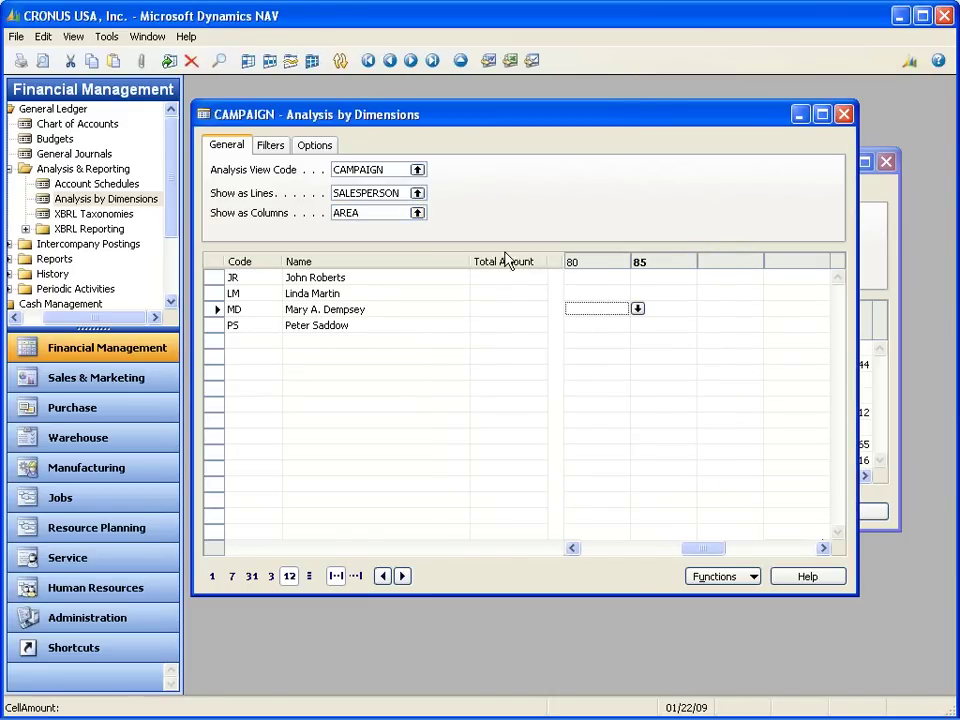
# - Move the analysis's date filter back to 01/01/09..C12/31/09 and review the salespeople's amounts by area
pyautogui.click(272, 147)
pyautogui.click(384, 575)
pyautogui.click(385, 576)
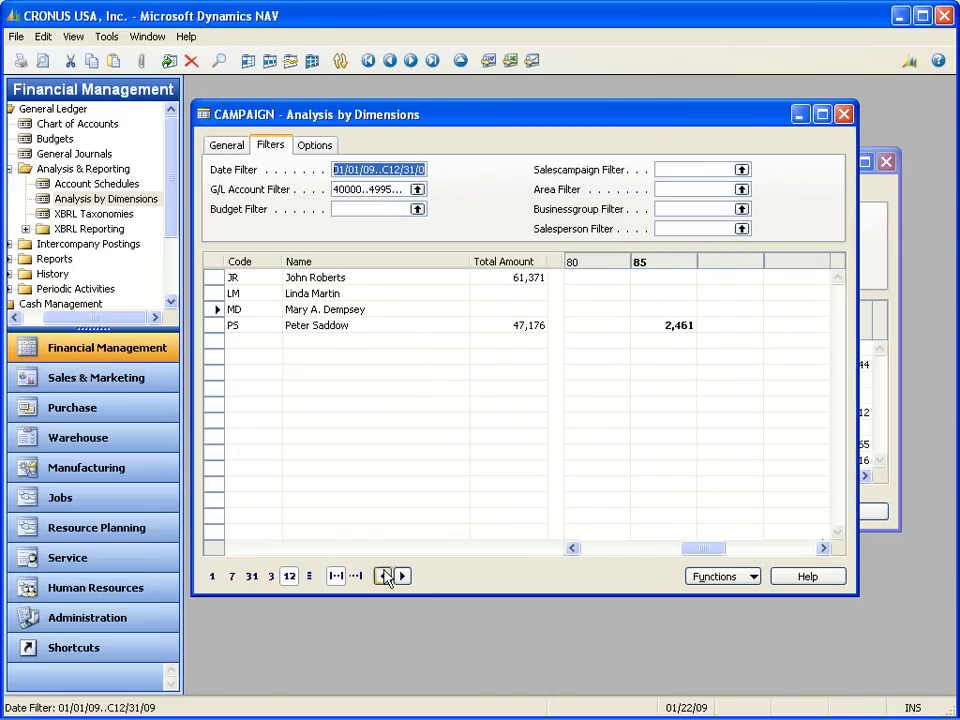
pyautogui.click(614, 298)
pyautogui.press('Left')
pyautogui.press('Left')
pyautogui.press('Left')
pyautogui.press('Left')
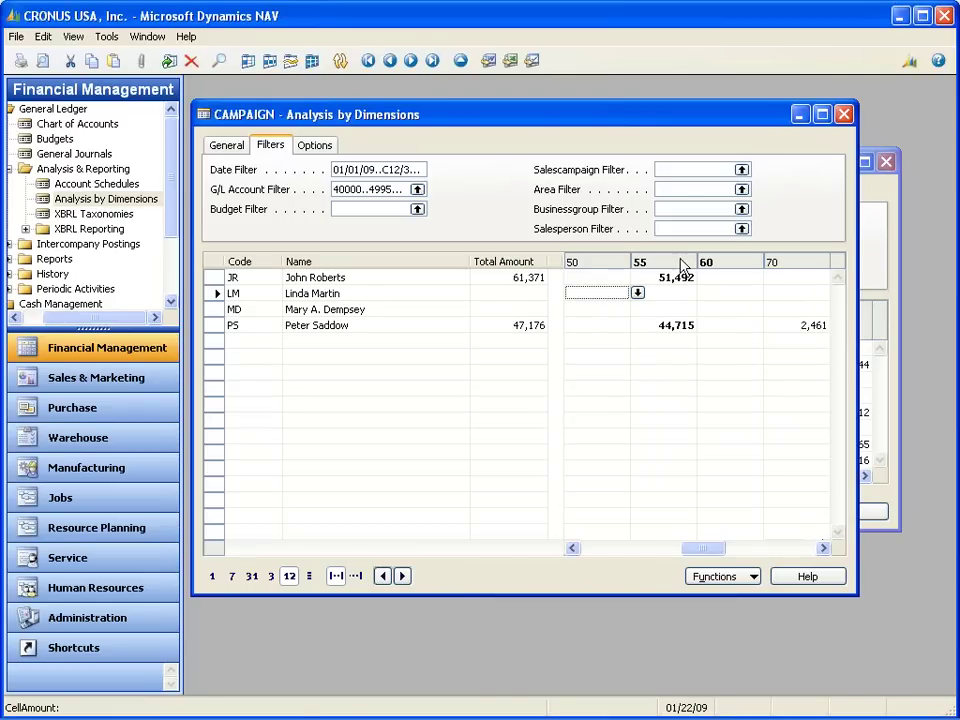
# - Export the CAMPAIGN analysis to Excel and create a chart from its pivot table
pyautogui.click(715, 576)
pyautogui.click(729, 613)
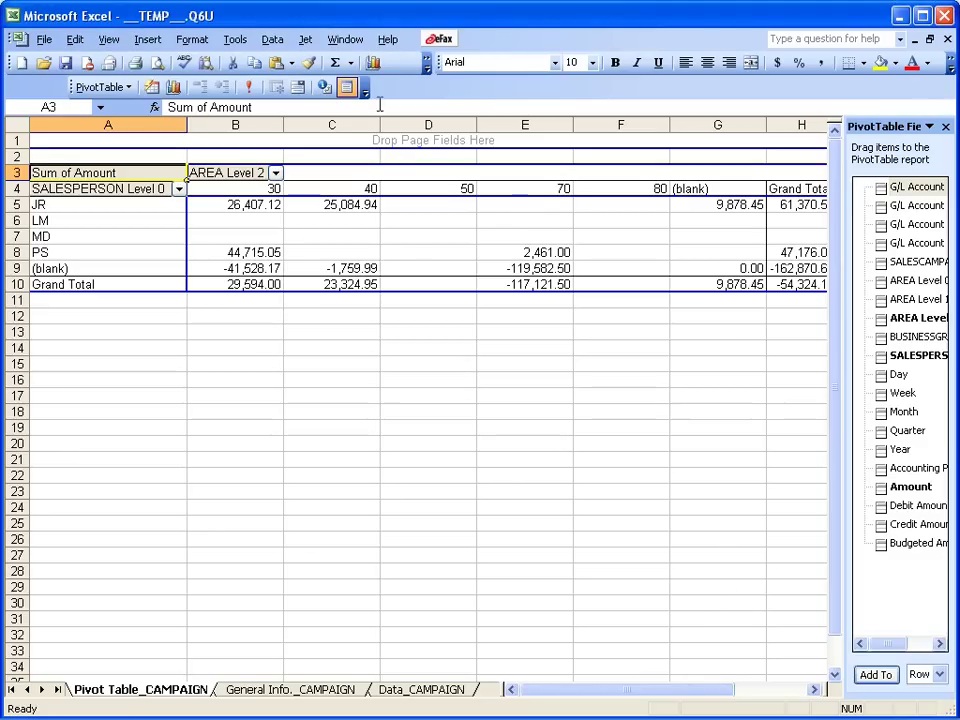
pyautogui.click(373, 64)
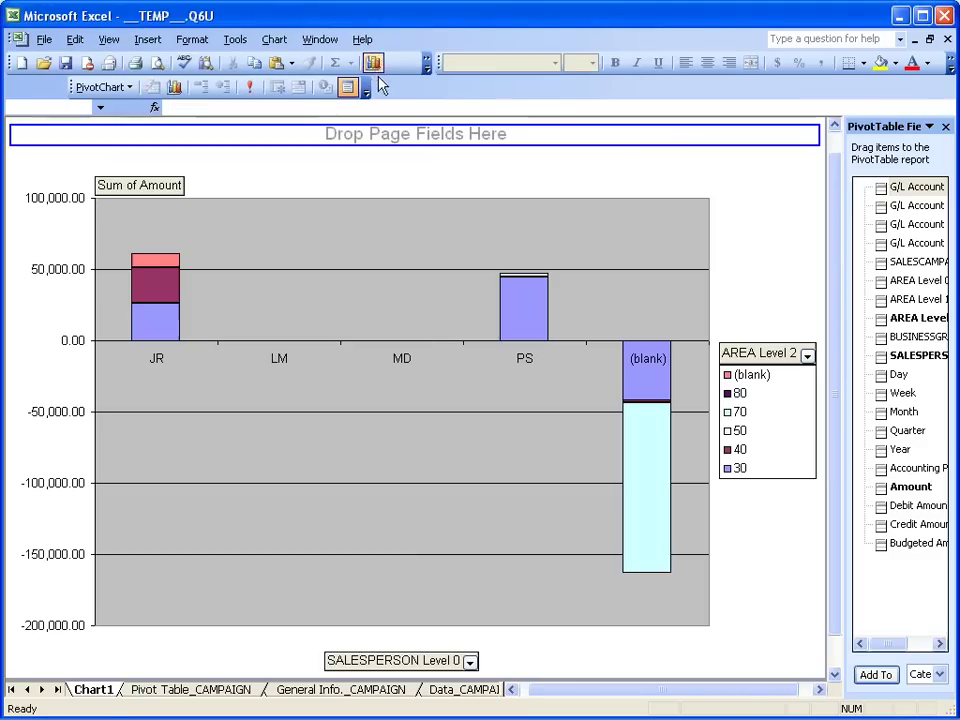
# - Change the CAMPAIGN chart to a 3-D column type and check the area 30 value for salesperson PS
pyautogui.rightClick(429, 346)
pyautogui.click(403, 306)
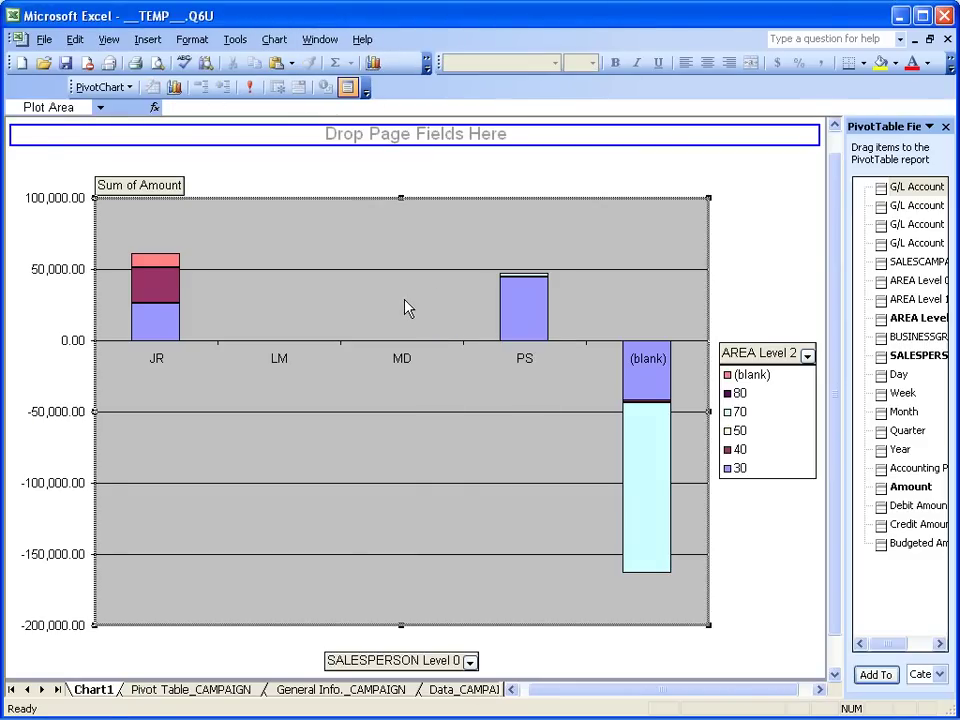
pyautogui.rightClick(403, 306)
pyautogui.click(463, 337)
pyautogui.click(478, 365)
pyautogui.click(540, 494)
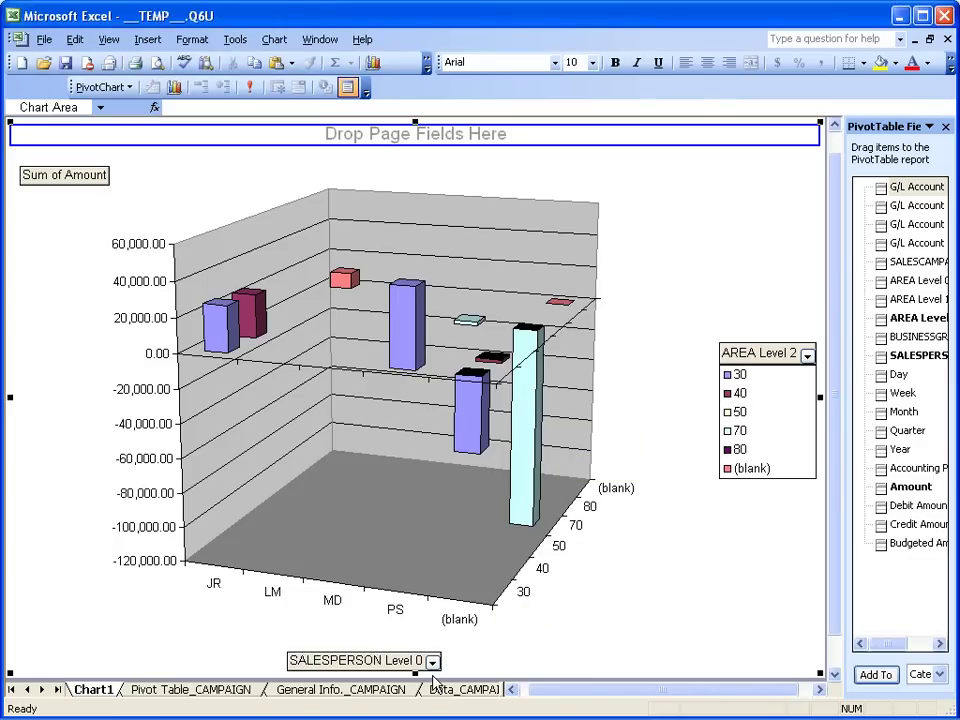
pyautogui.moveTo(402, 314)
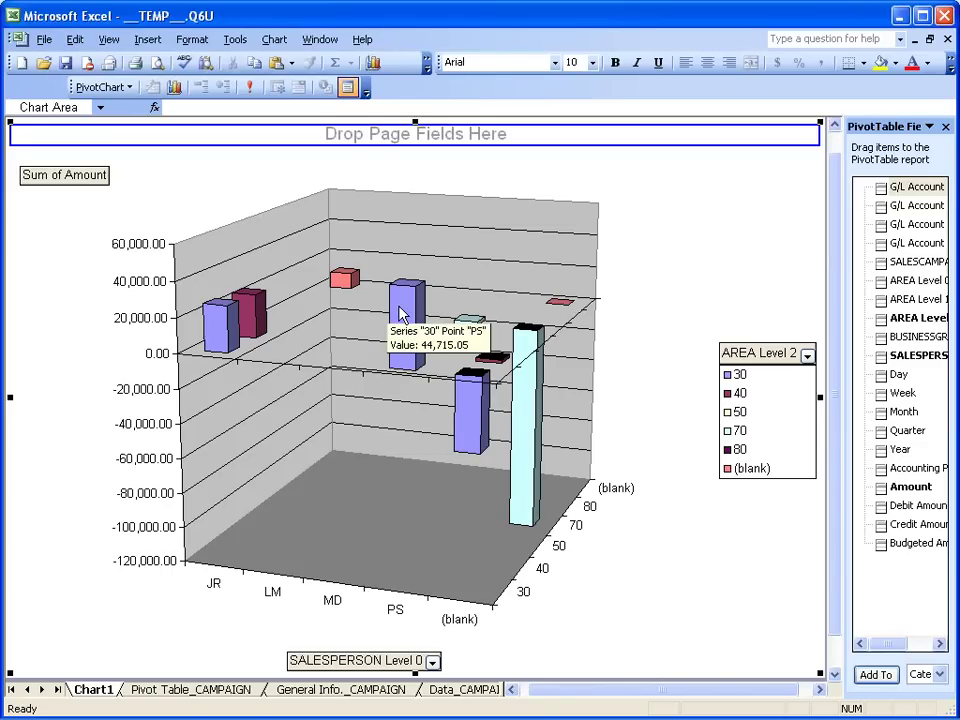
# - Switch to Outlook, start a synchronization with Dynamics NAV and open the synchronization settings
pyautogui.hotkey('alt', 'Tab')
pyautogui.hotkey('alt', 'Tab')
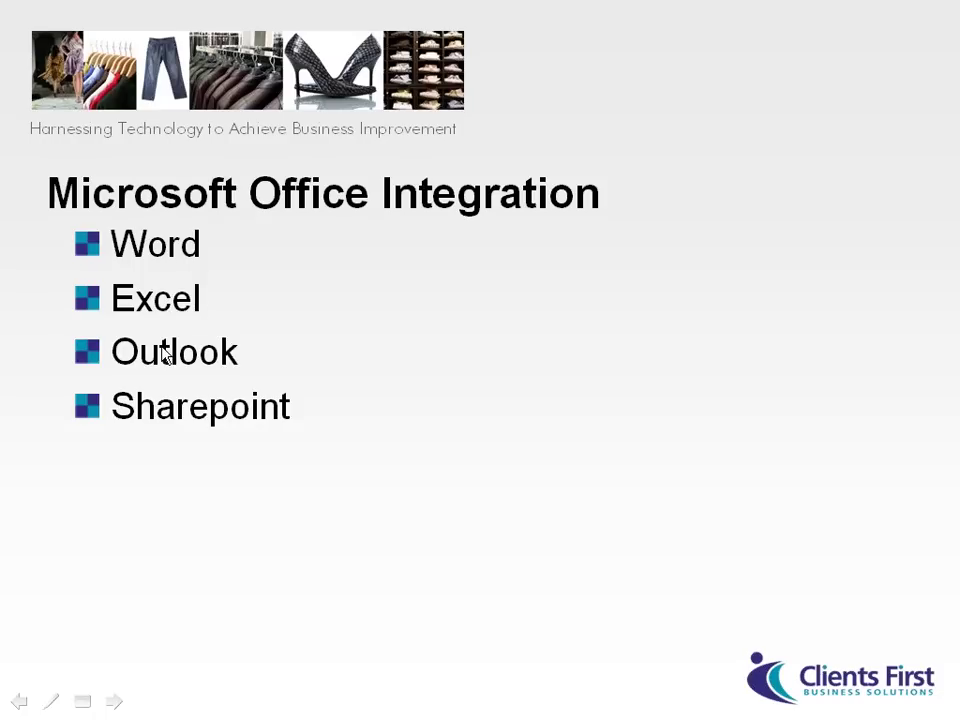
pyautogui.hotkey('alt', 'Tab')
pyautogui.hotkey('alt', 'Tab')
pyautogui.hotkey('alt', 'Tab')
pyautogui.hotkey('alt', 'Tab')
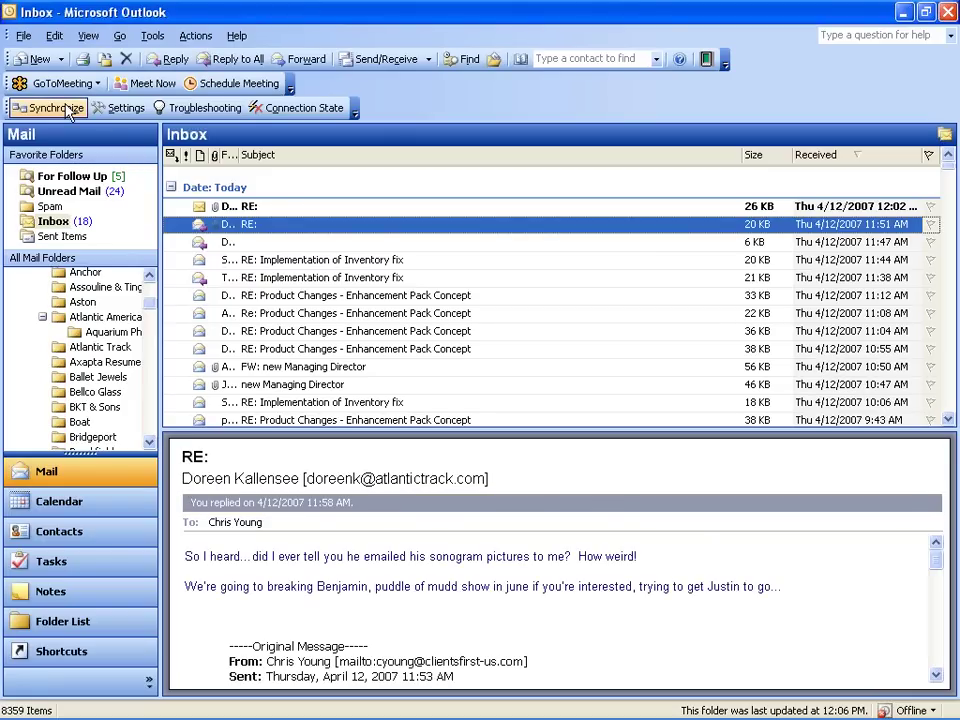
pyautogui.click(66, 110)
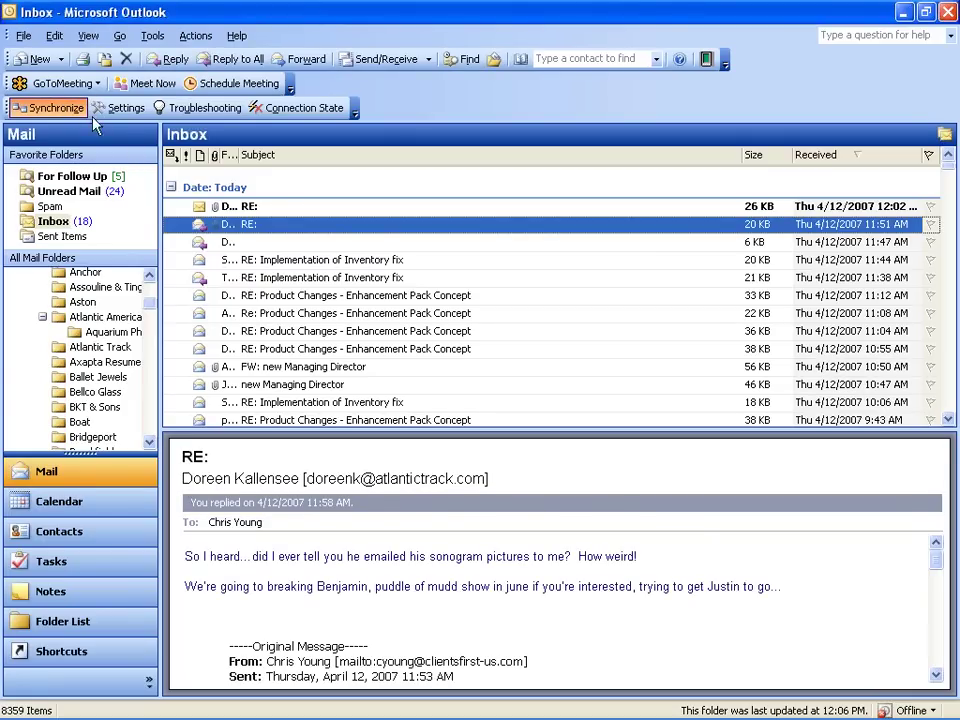
pyautogui.click(126, 109)
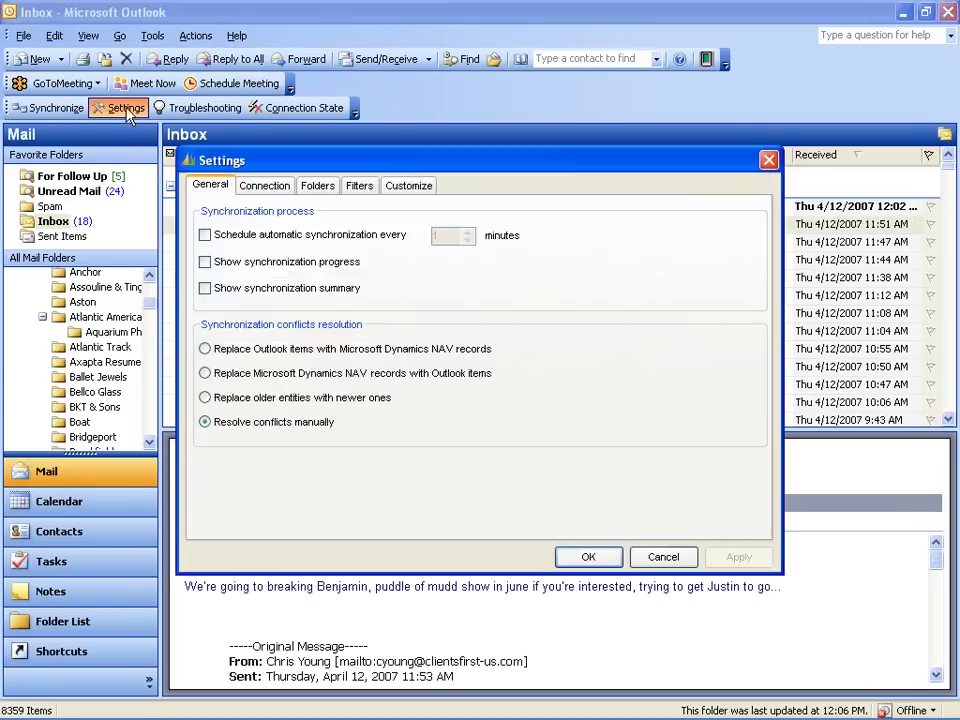
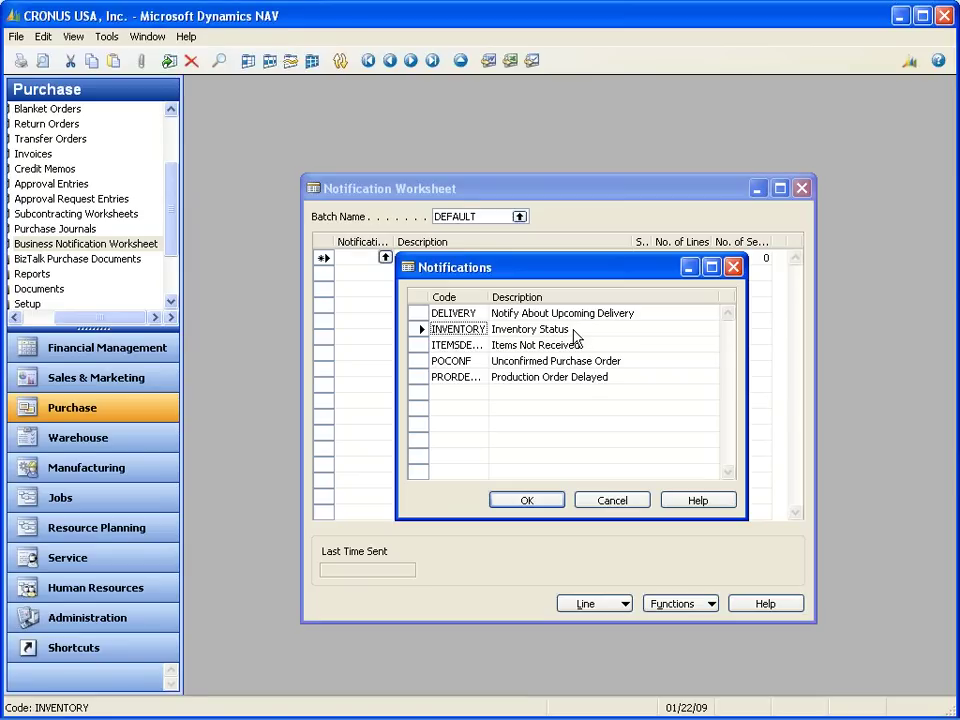
# - Add the INVENTORY notification to the DEFAULT notification worksheet and suggest its notification lines without any item filters
pyautogui.click(515, 503)
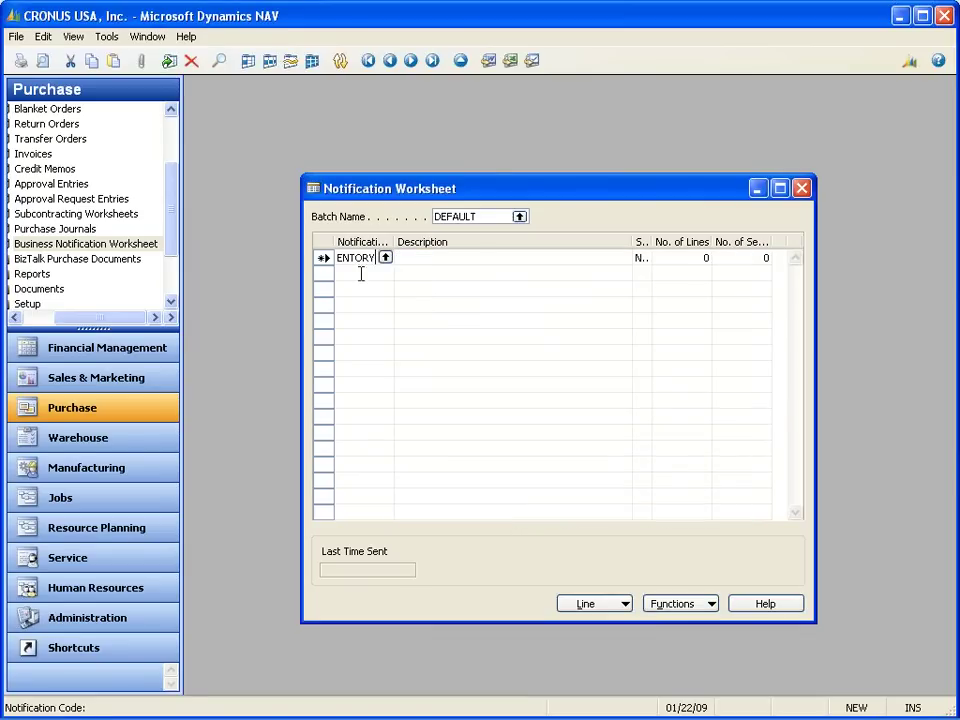
pyautogui.click(431, 258)
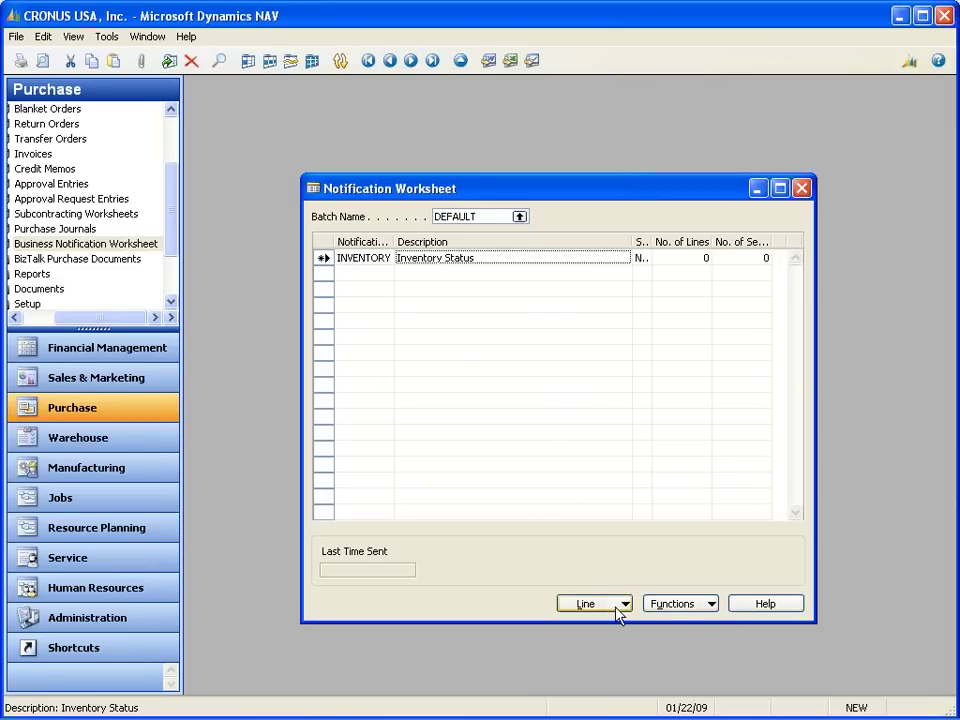
pyautogui.click(668, 606)
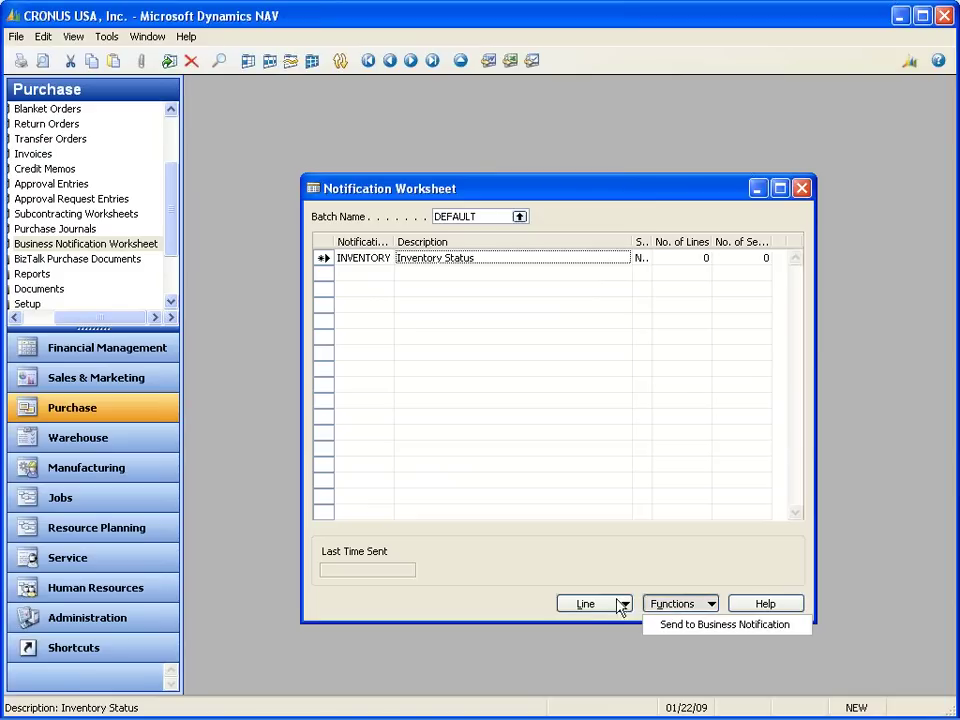
pyautogui.click(590, 604)
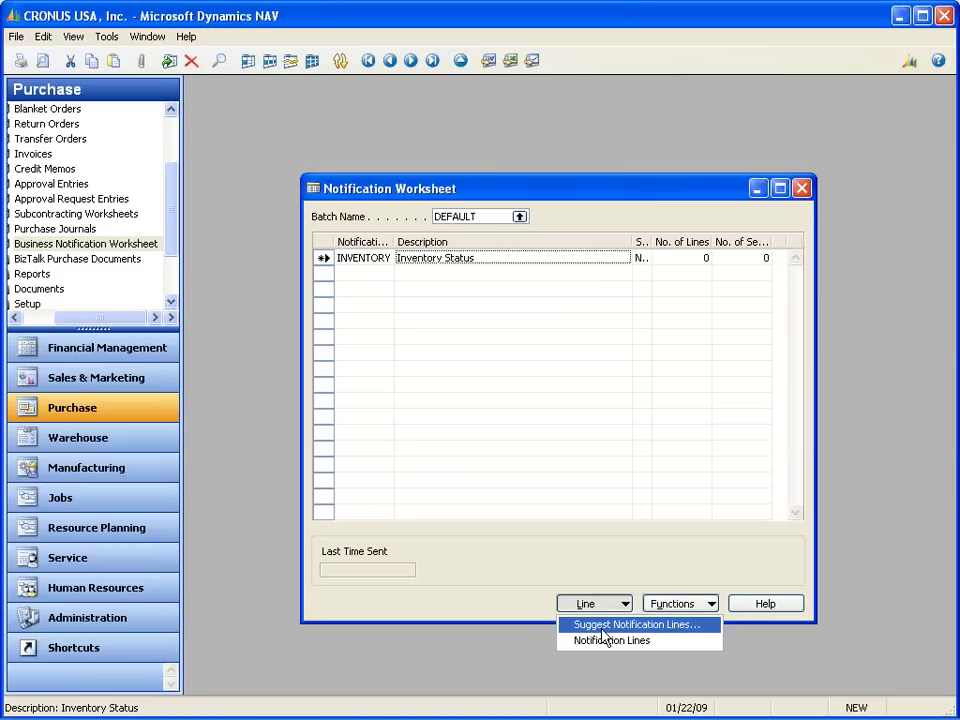
pyautogui.click(602, 626)
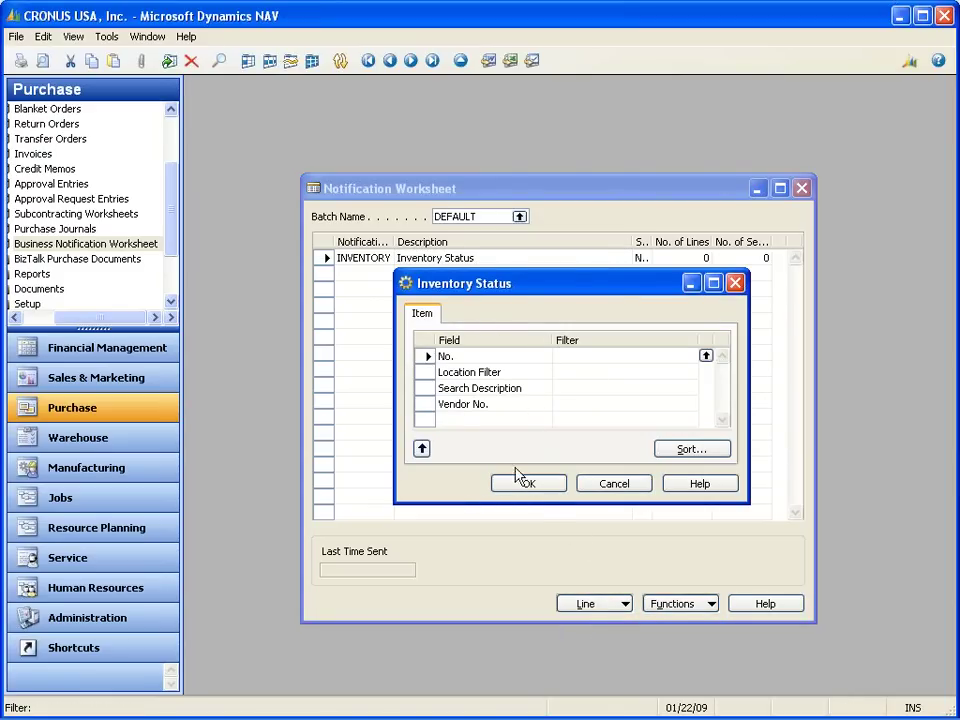
pyautogui.click(532, 487)
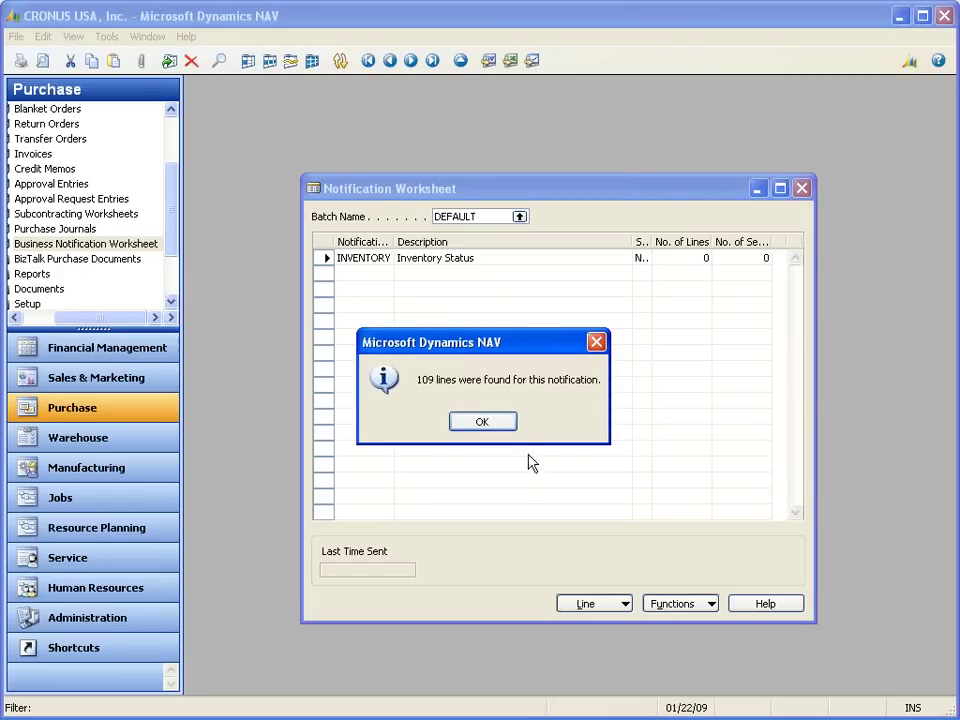
pyautogui.click(485, 424)
# - Open the Inventory Status notification's lines and go through them down to item 70103 Paint, red
pyautogui.click(705, 259)
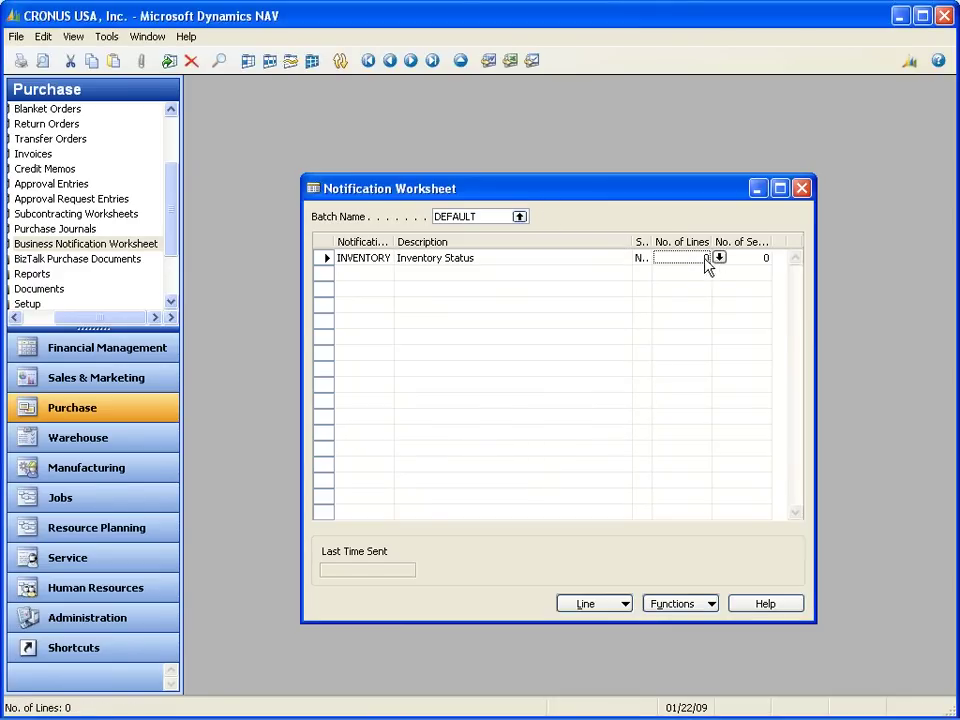
pyautogui.click(718, 257)
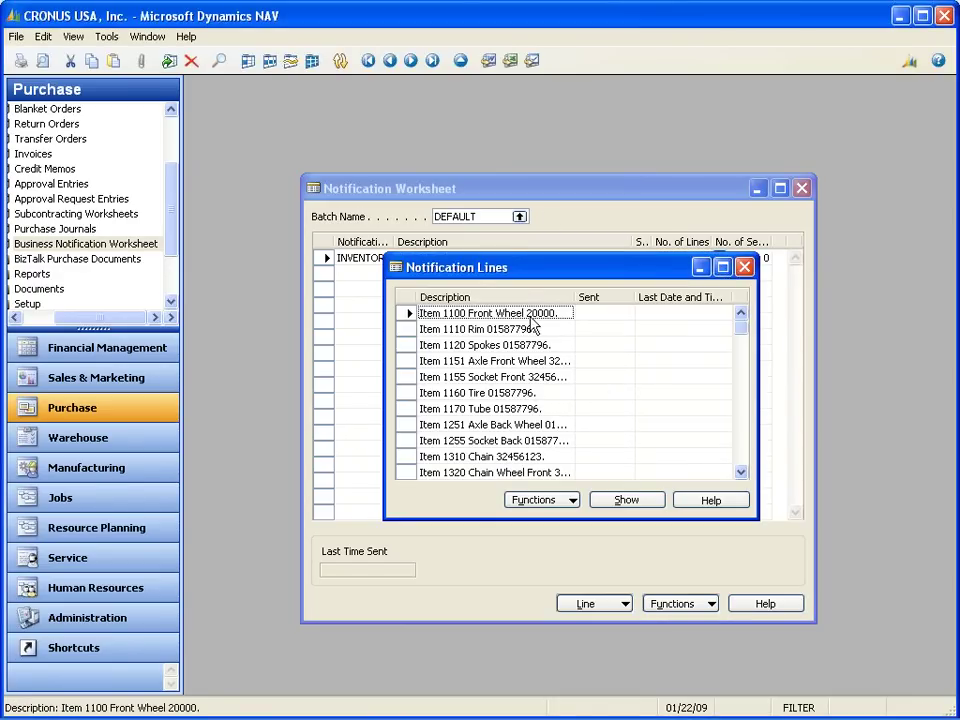
pyautogui.press('Down')
pyautogui.press('Down')
pyautogui.press('Down')
pyautogui.press('Down')
pyautogui.press('Down')
pyautogui.press('Down')
pyautogui.press('Down')
pyautogui.press('Down')
pyautogui.press('Down')
pyautogui.press('Down')
pyautogui.press('Down')
pyautogui.press('Down')
pyautogui.press('Down')
pyautogui.press('Down')
pyautogui.press('Down')
pyautogui.press('Down')
pyautogui.press('Down')
pyautogui.press('Down')
pyautogui.press('Down')
pyautogui.press('Down')
pyautogui.press('Down')
pyautogui.press('Down')
pyautogui.press('Down')
pyautogui.press('Down')
pyautogui.press('Down')
pyautogui.press('Down')
pyautogui.press('Down')
pyautogui.press('Down')
pyautogui.press('Down')
pyautogui.press('Down')
pyautogui.press('Down')
pyautogui.press('Down')
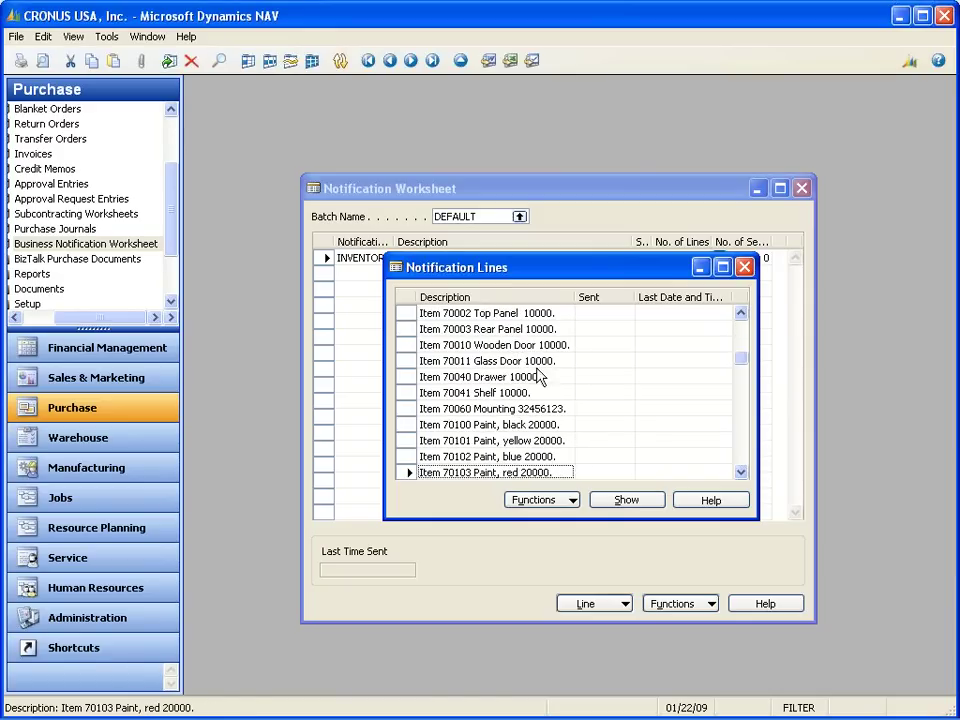
# - View the general details on the item card of 70103 Paint, red, and return to the notification worksheet
pyautogui.click(616, 506)
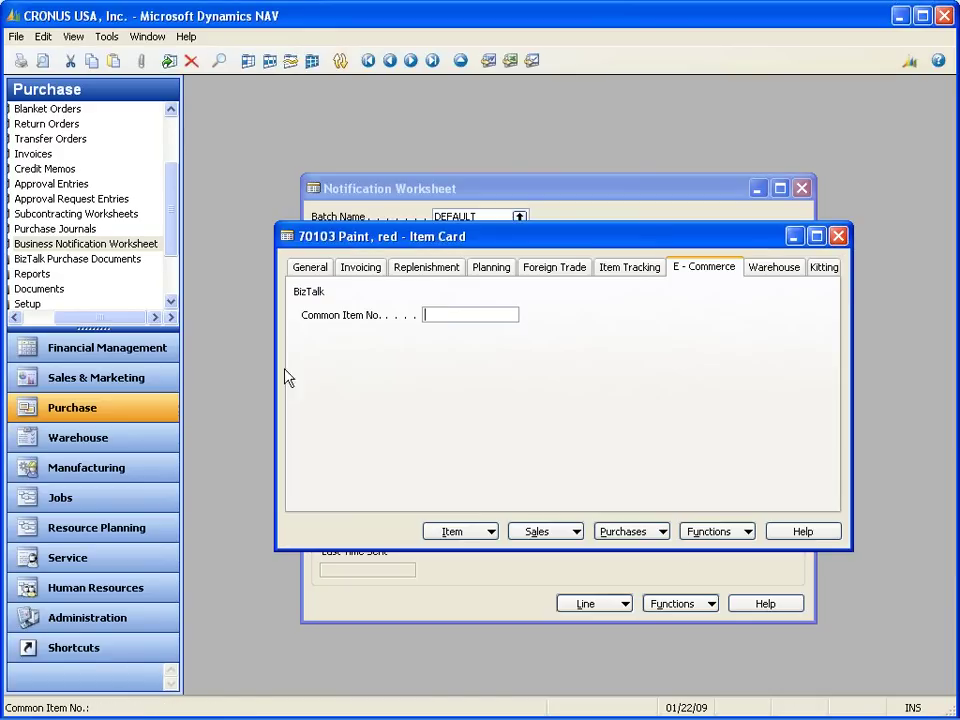
pyautogui.click(312, 270)
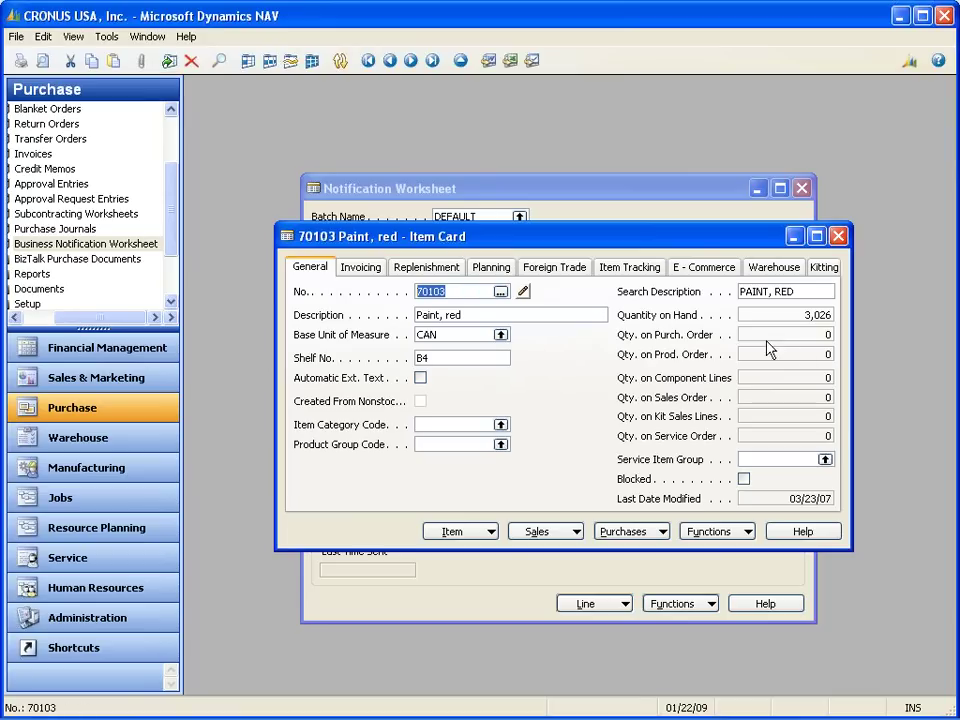
pyautogui.click(838, 236)
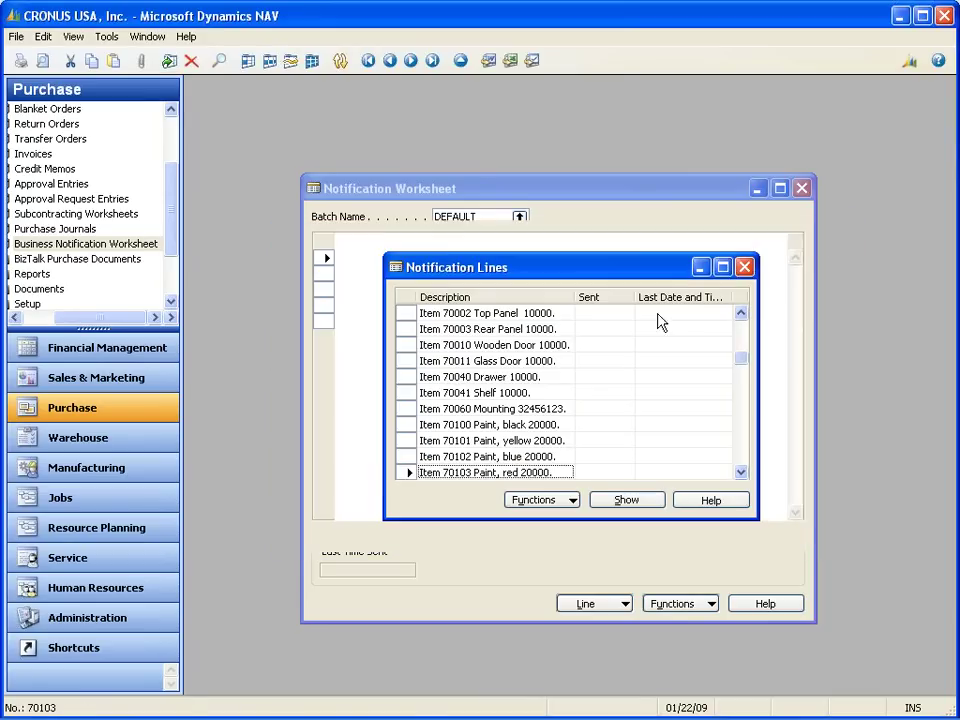
pyautogui.scroll(-9, 520, 456)
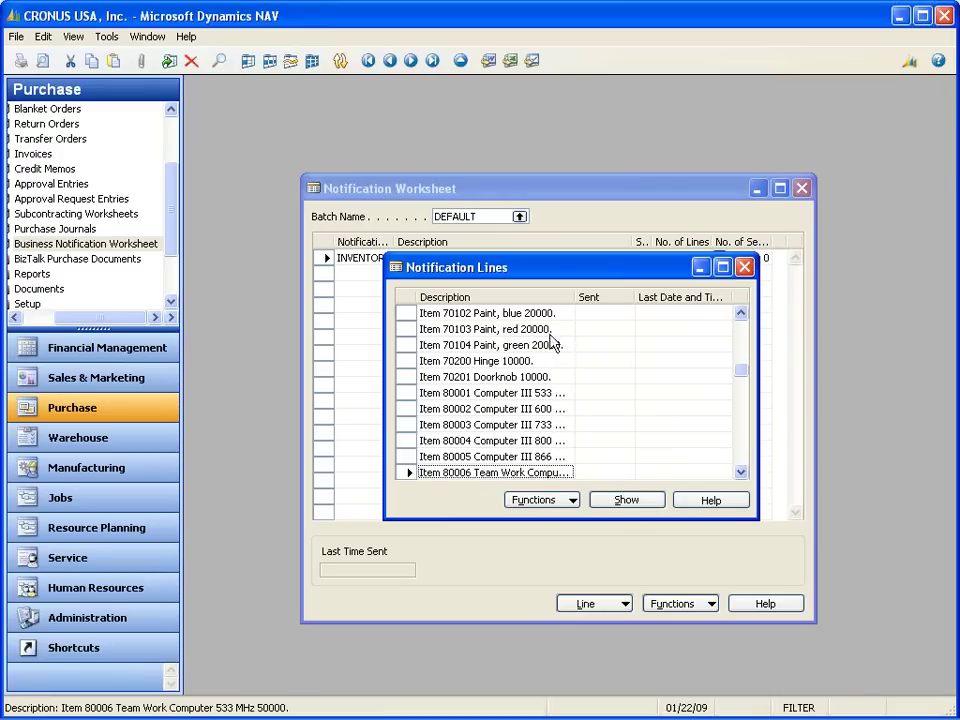
pyautogui.click(744, 267)
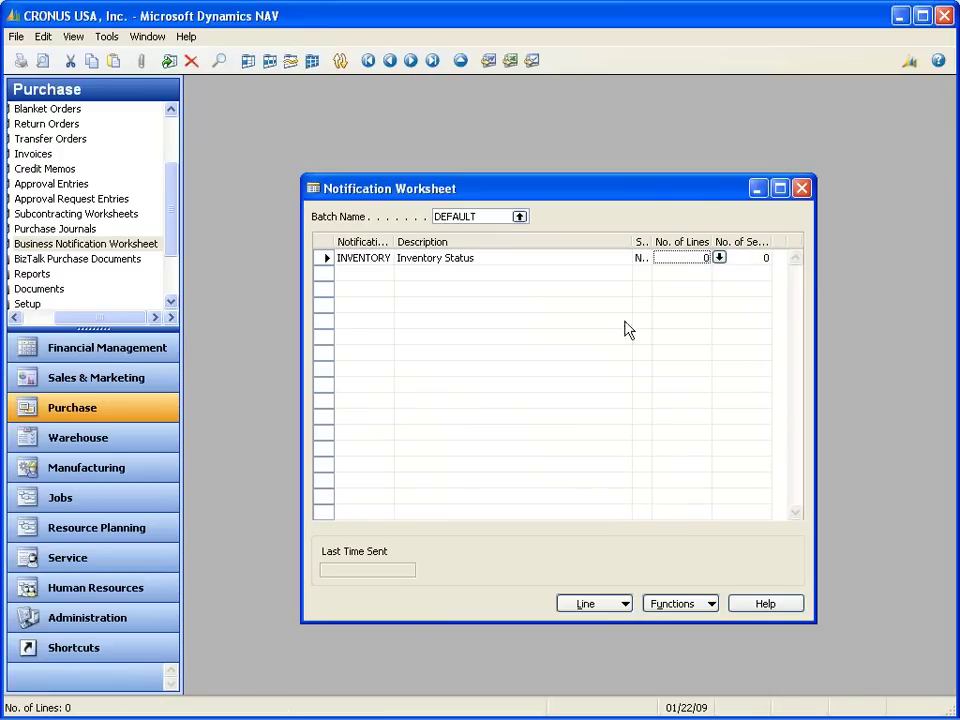
# - Check the number of lines for the Inventory Status notification and the function for sending it to Business Notification
pyautogui.click(610, 280)
pyautogui.click(591, 263)
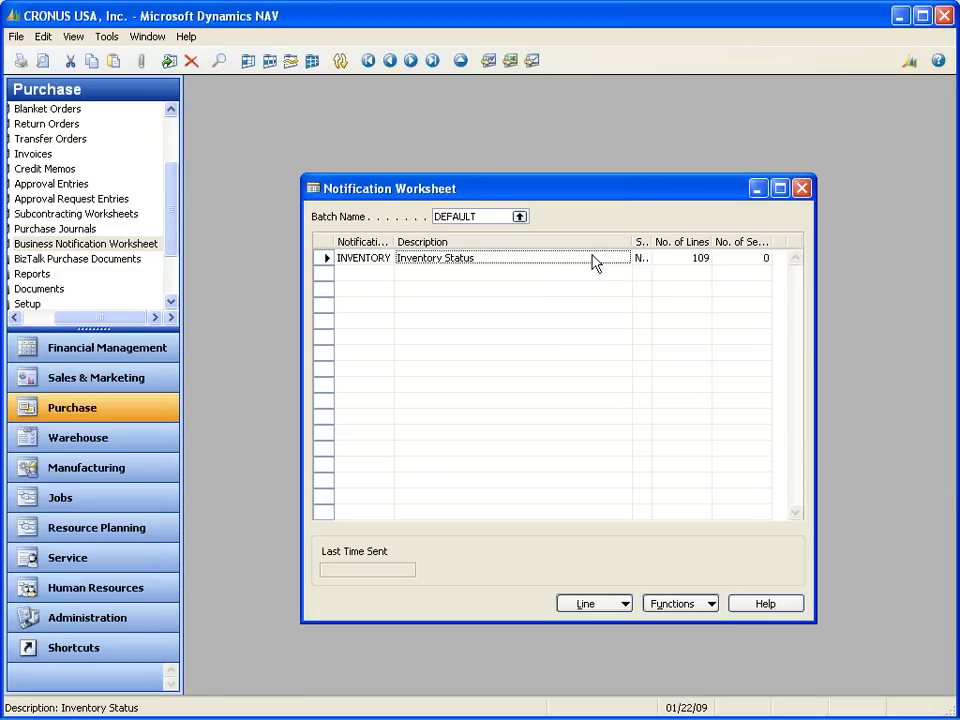
pyautogui.click(703, 258)
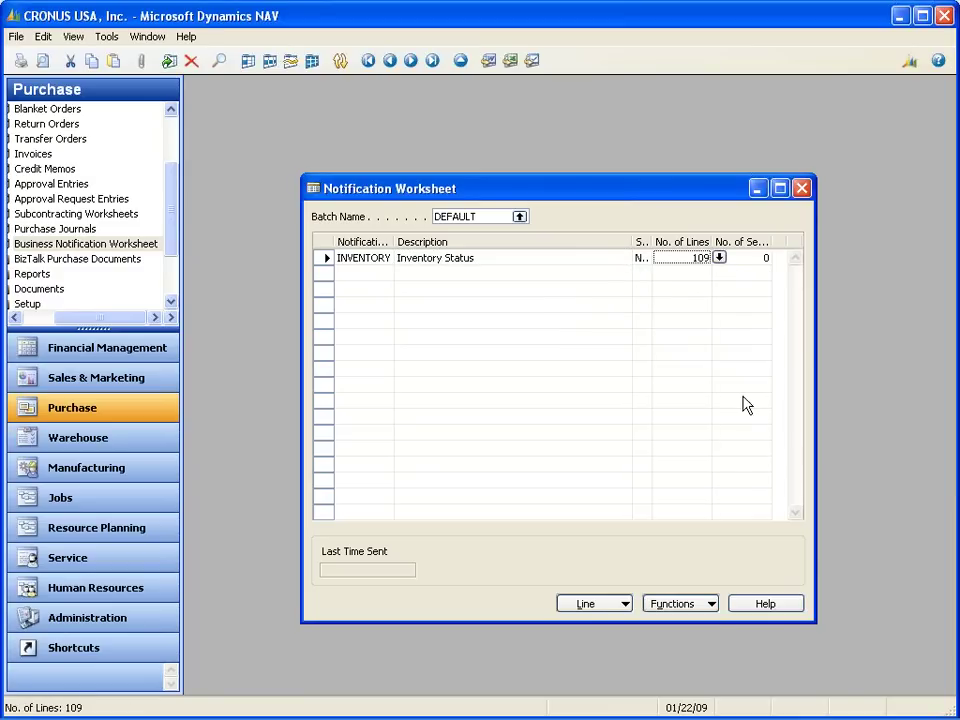
pyautogui.click(688, 605)
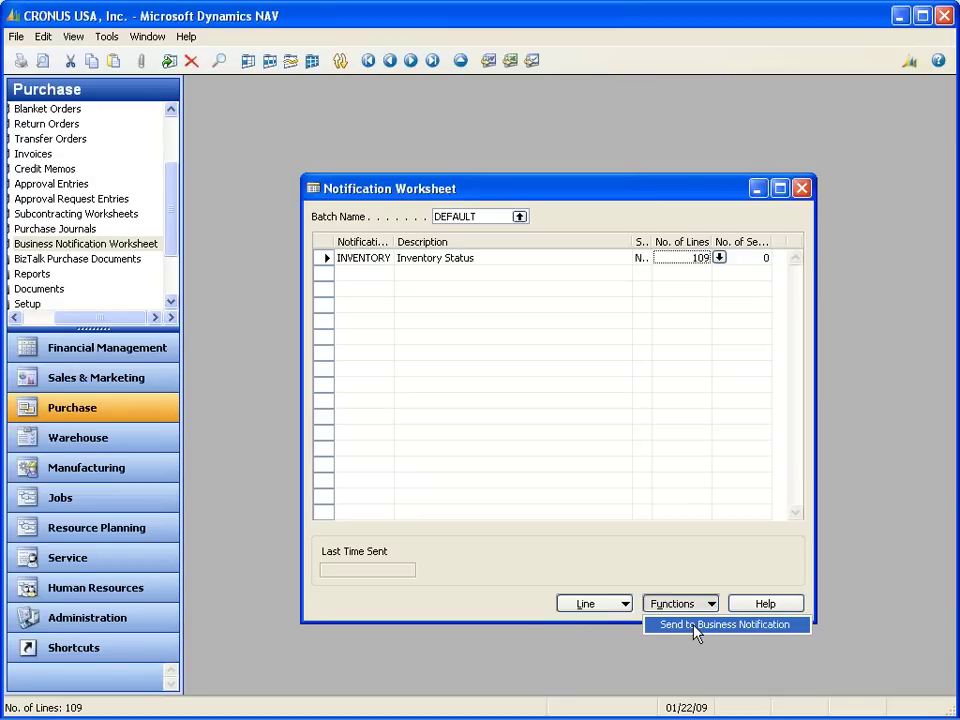
# - Look up the notification codes for a second worksheet line and highlight Items Not Received
pyautogui.click(363, 273)
pyautogui.click(386, 273)
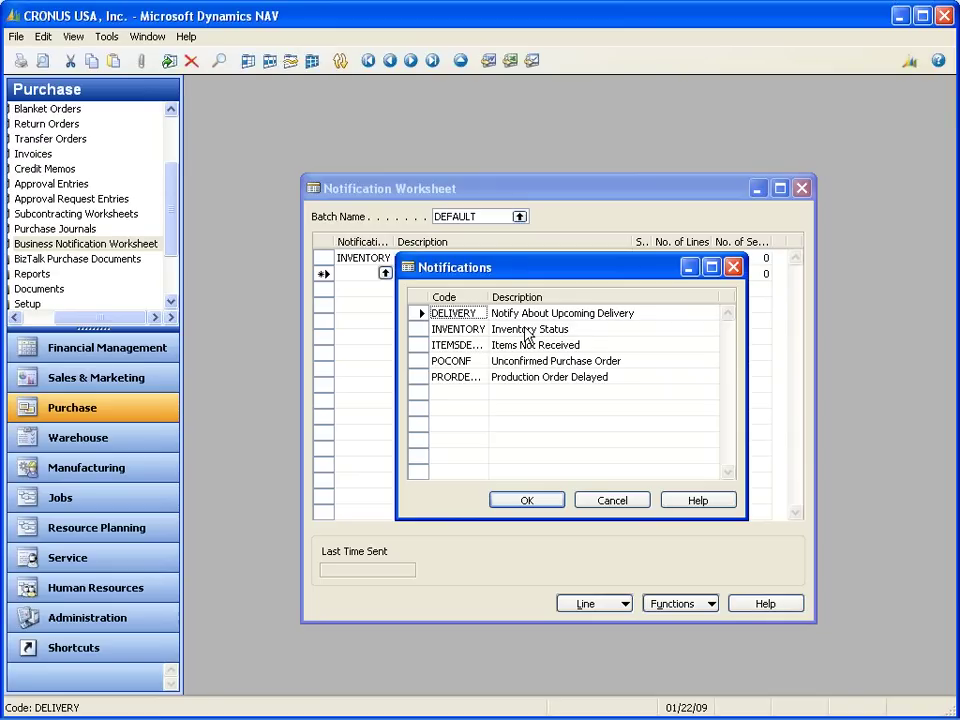
pyautogui.press('Tab')
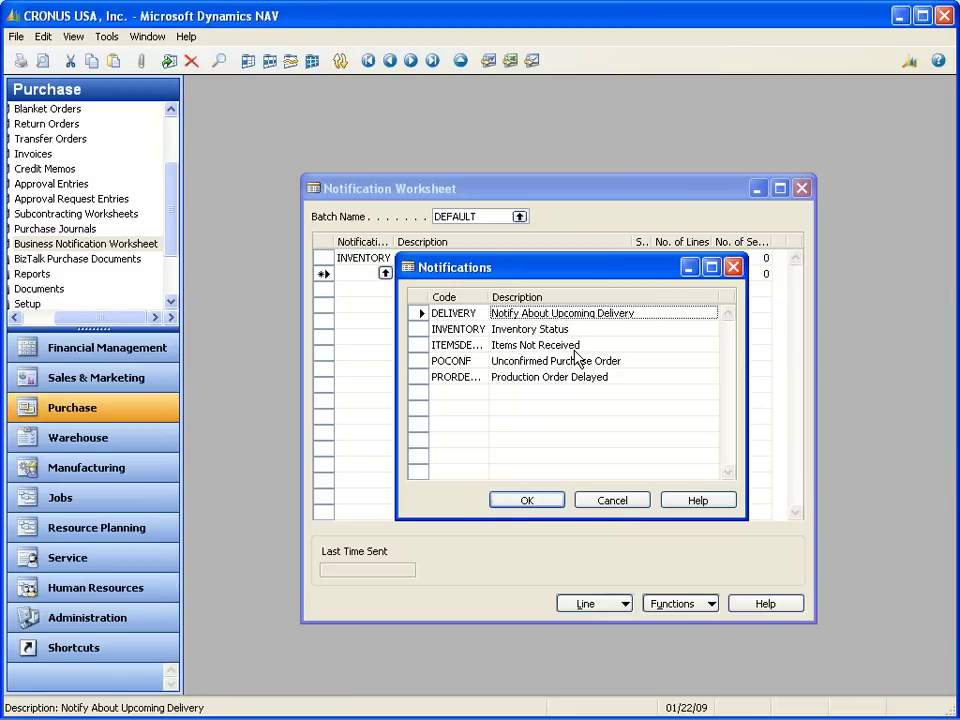
pyautogui.click(606, 347)
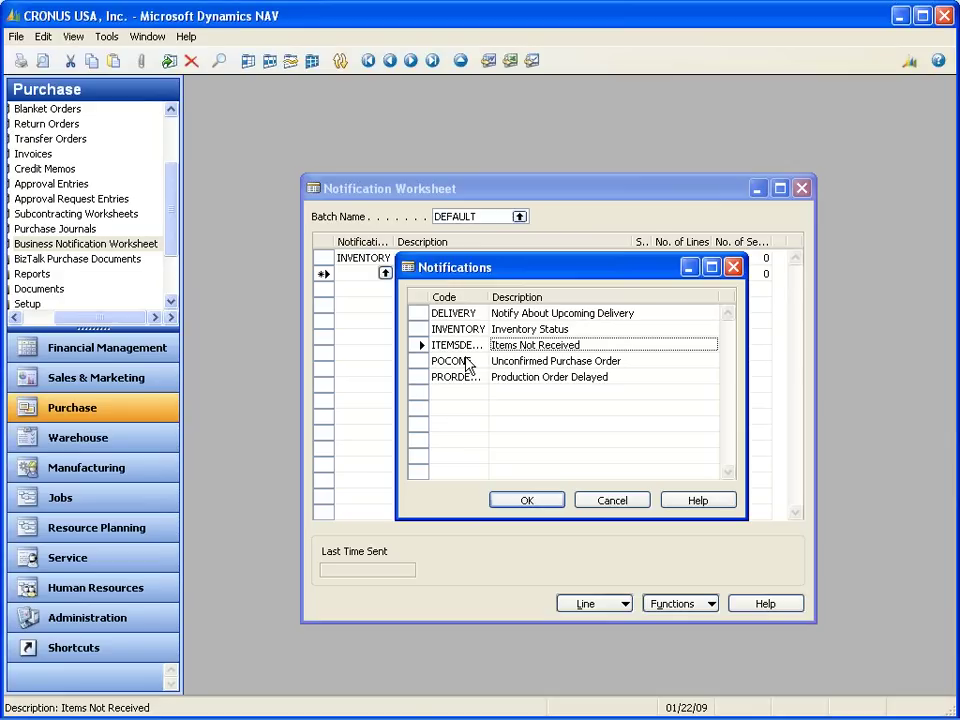
# - Switch to Excel and close the workbook with the CAMPAIGN pivot chart
pyautogui.hotkey('alt', 'Tab')
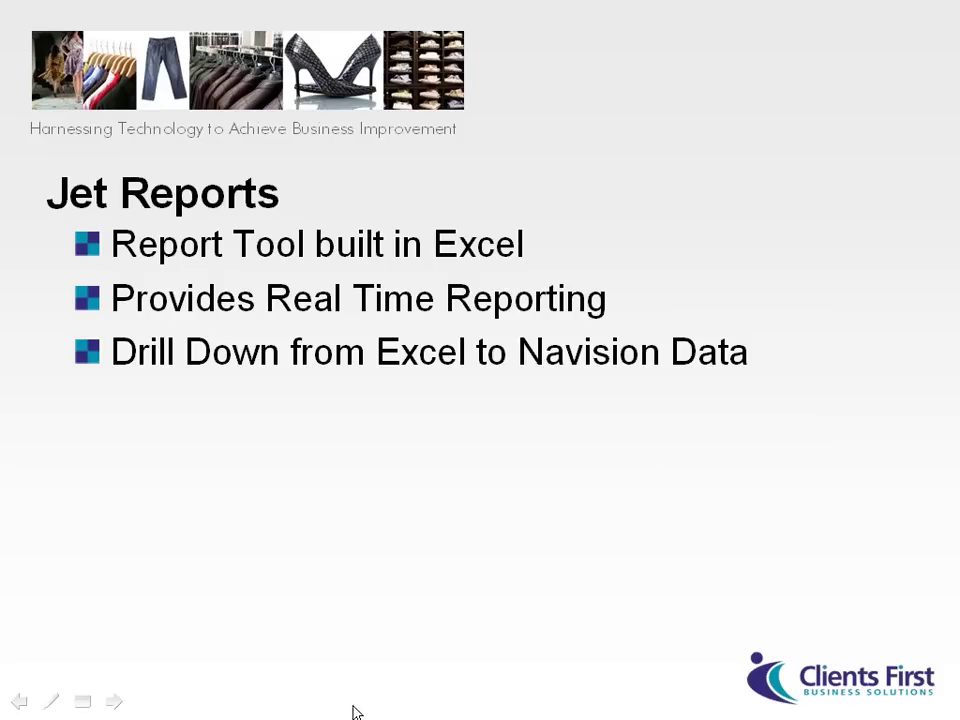
pyautogui.hotkey('alt', 'Tab')
pyautogui.hotkey('alt', 'Tab')
pyautogui.hotkey('alt', 'Tab')
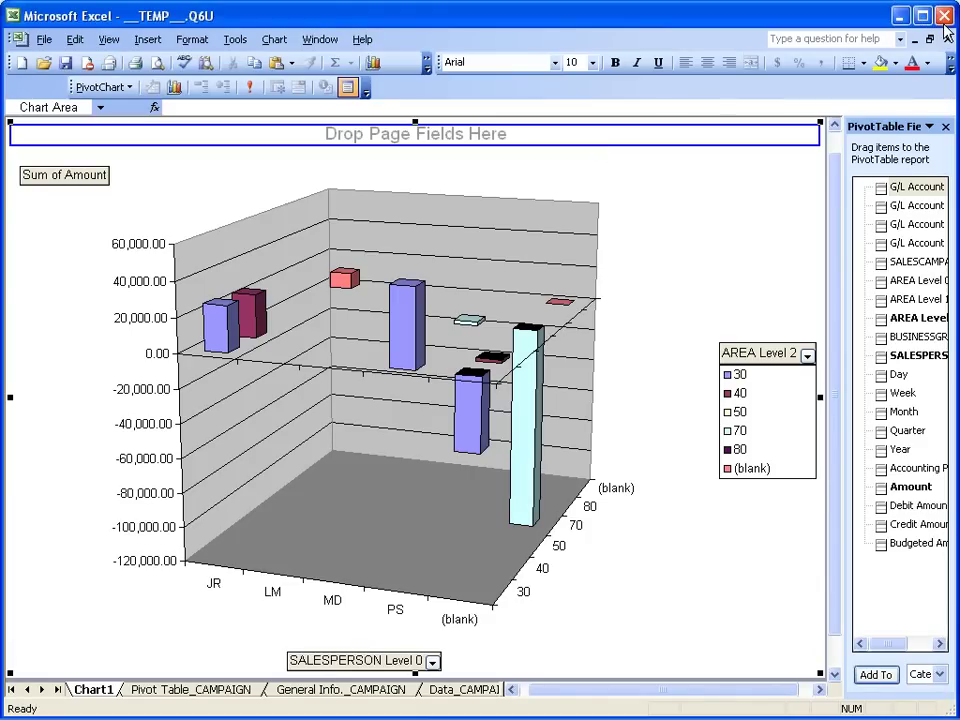
pyautogui.click(944, 17)
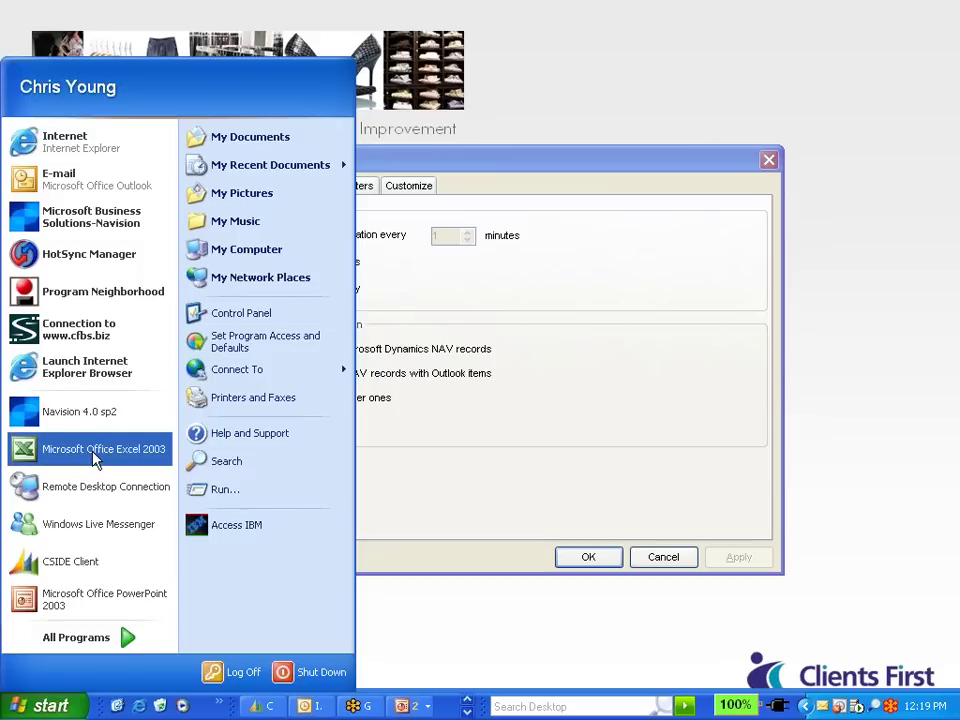
# - Start Excel with a blank workbook, look over the Jet Reports commands and close the Getting Started pane
pyautogui.click(95, 458)
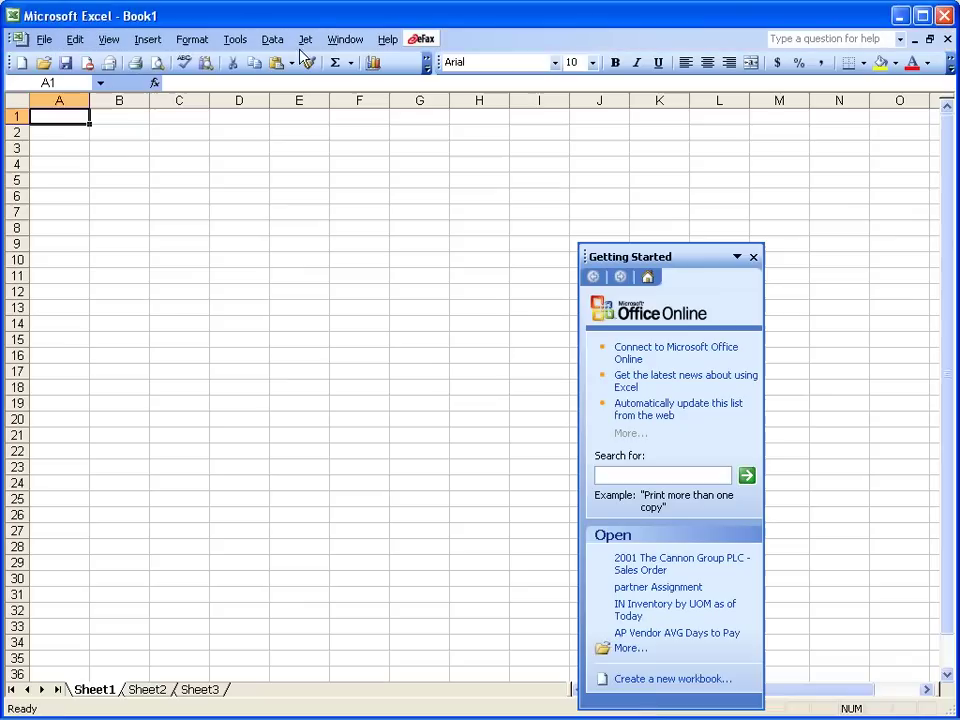
pyautogui.click(306, 39)
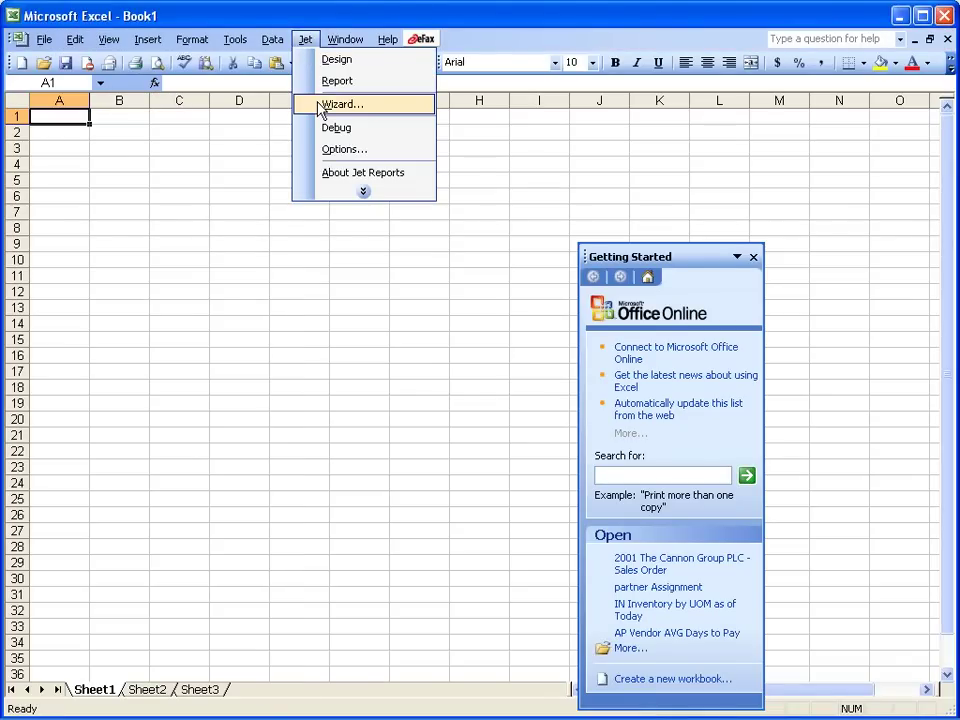
pyautogui.click(753, 258)
# - Open the workbook SALES Top Customer Sales By Salesperson from the NEW 5.0 Reports folder
pyautogui.click(44, 39)
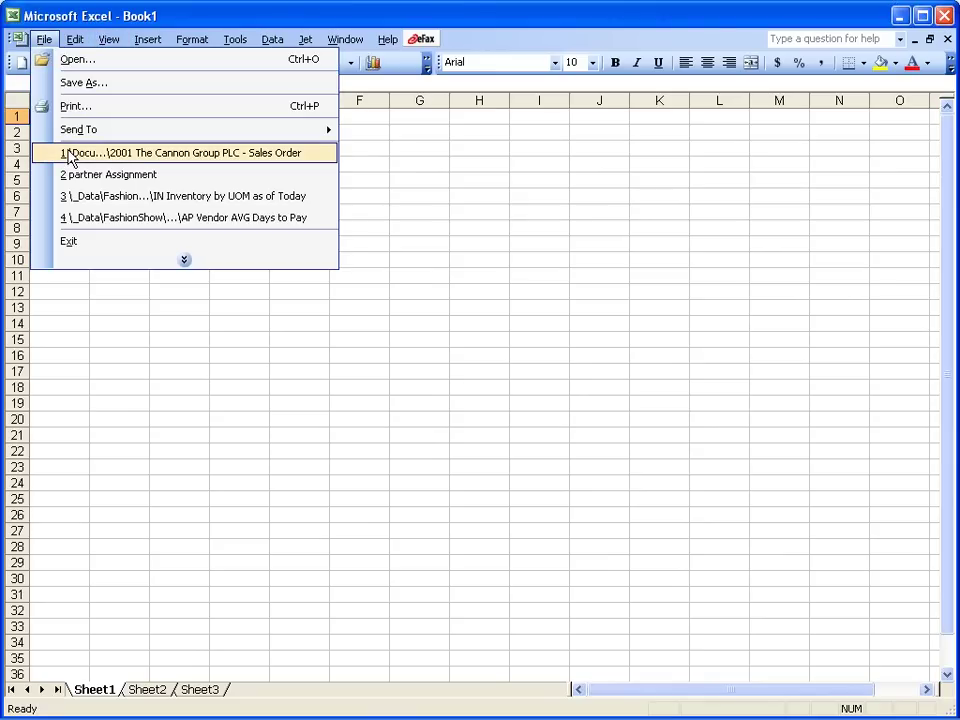
pyautogui.click(78, 60)
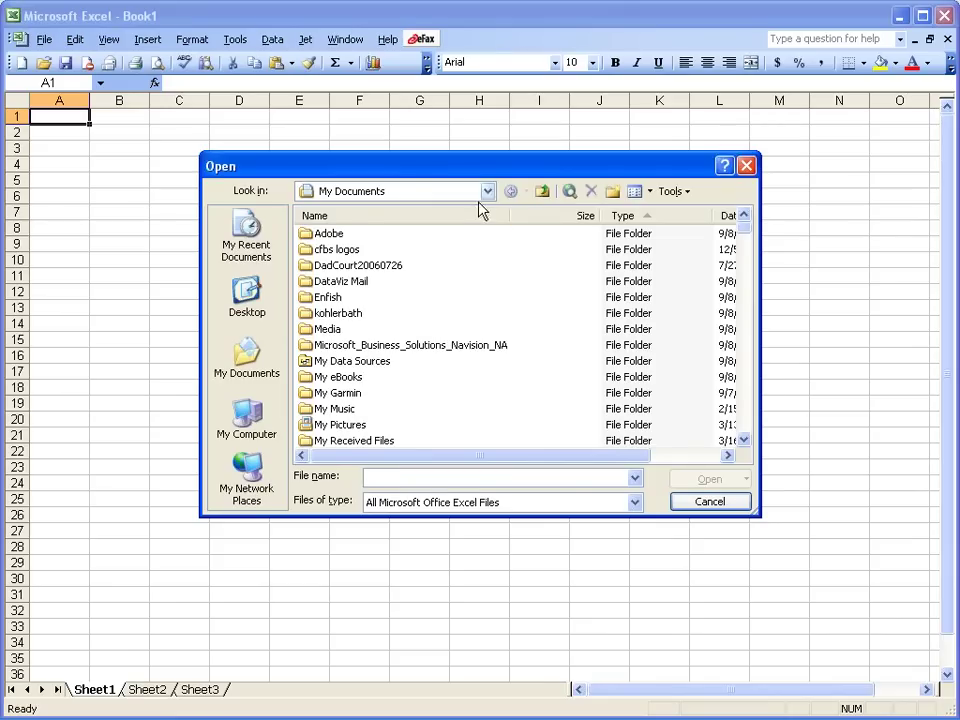
pyautogui.click(541, 192)
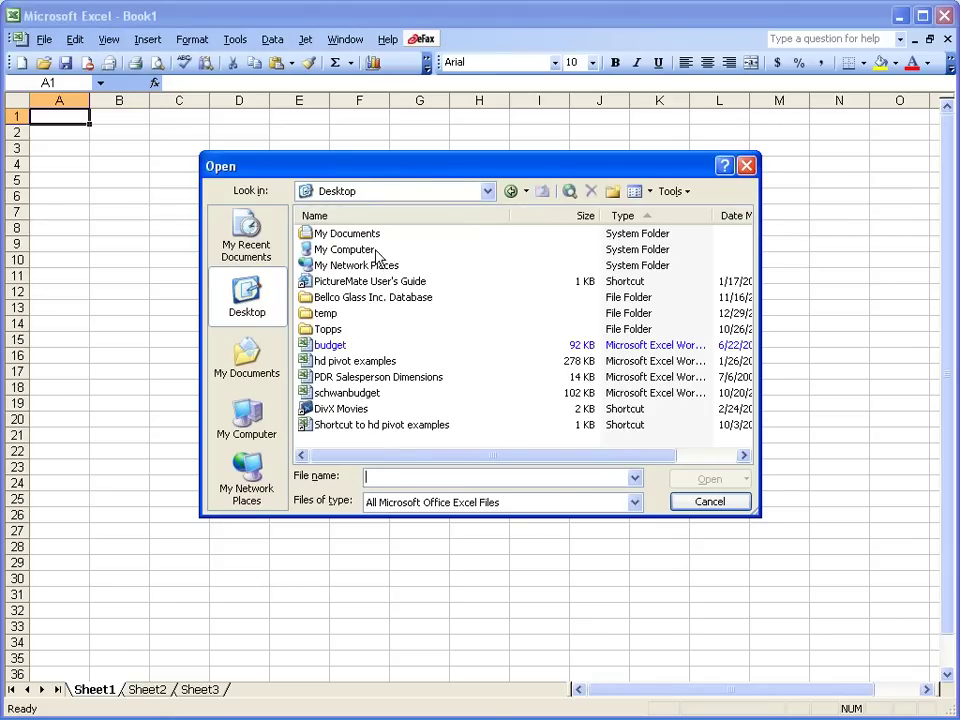
pyautogui.doubleClick(373, 254)
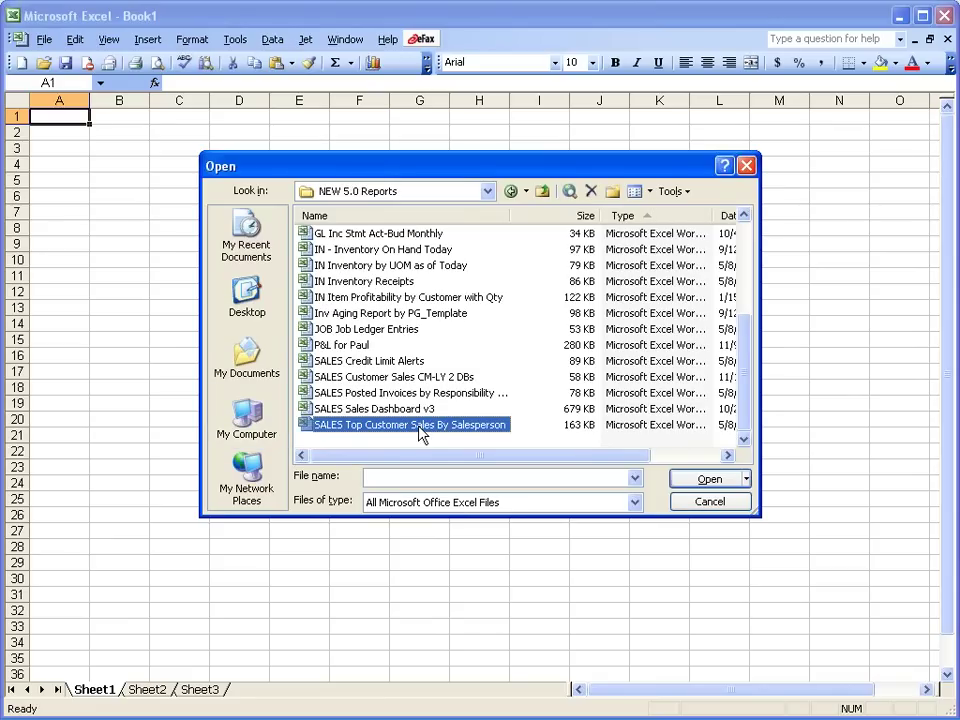
pyautogui.doubleClick(420, 426)
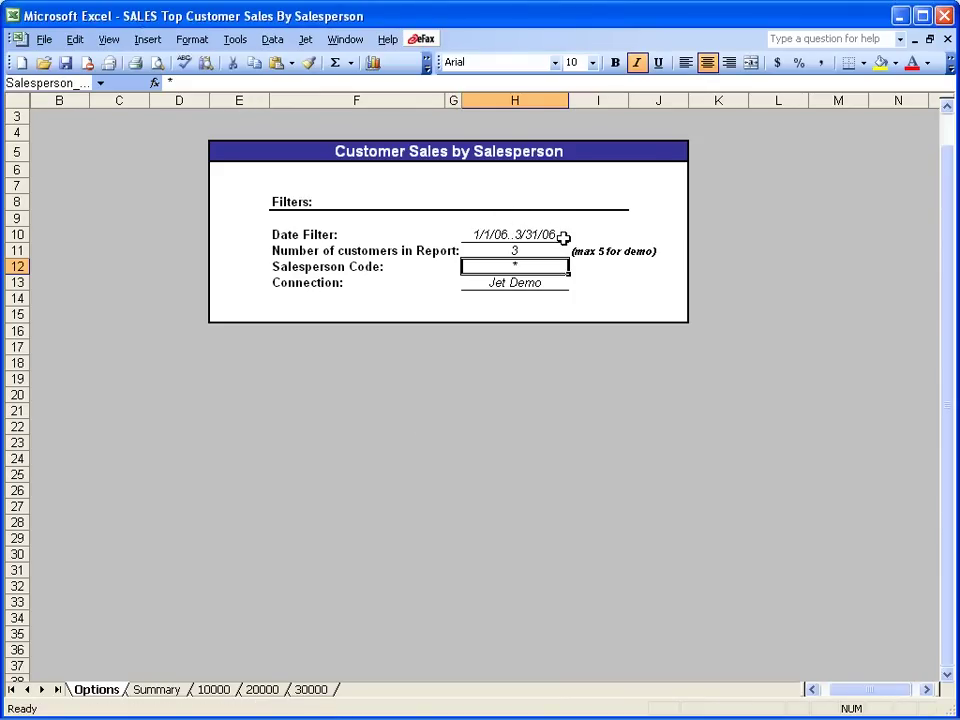
# - Examine the report filters on the Options sheet and the top customer table with its pie chart on the Summary sheet
pyautogui.click(548, 250)
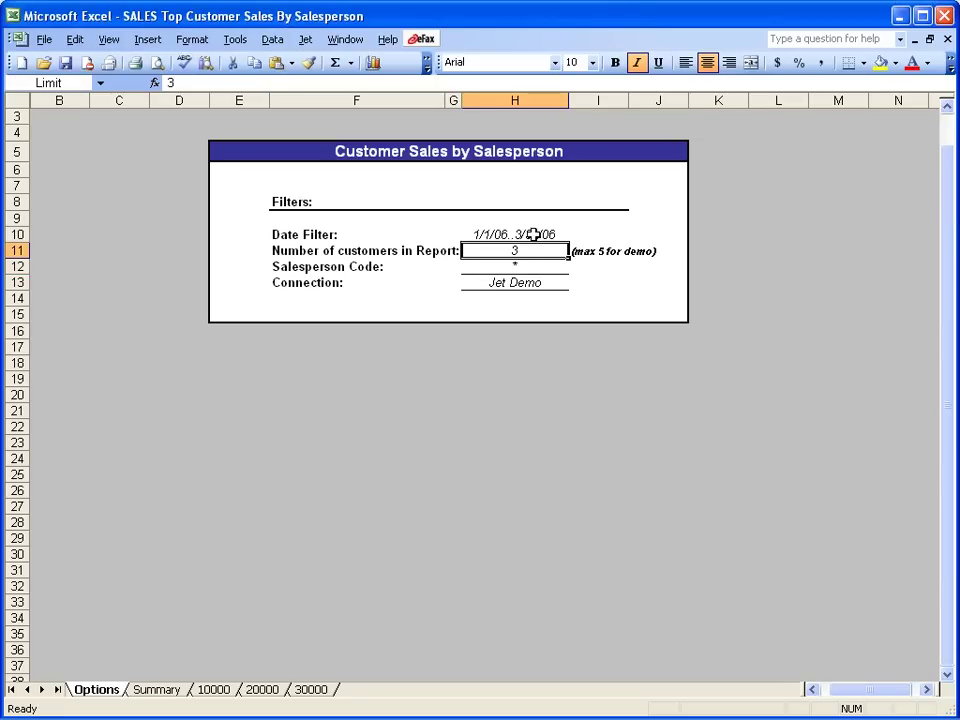
pyautogui.click(517, 282)
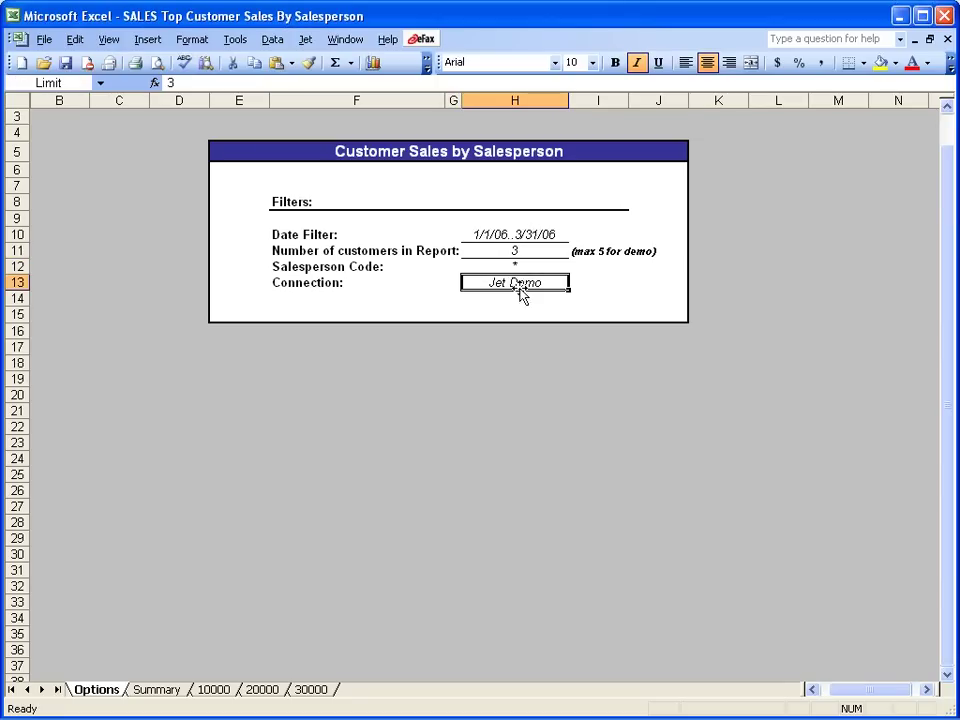
pyautogui.click(168, 686)
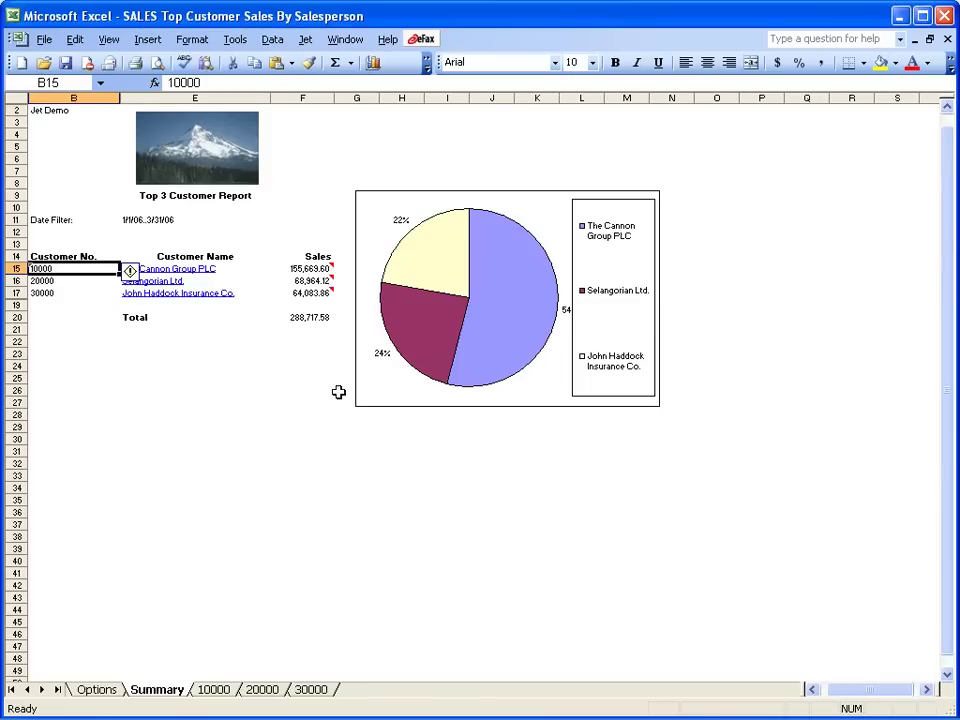
pyautogui.click(187, 303)
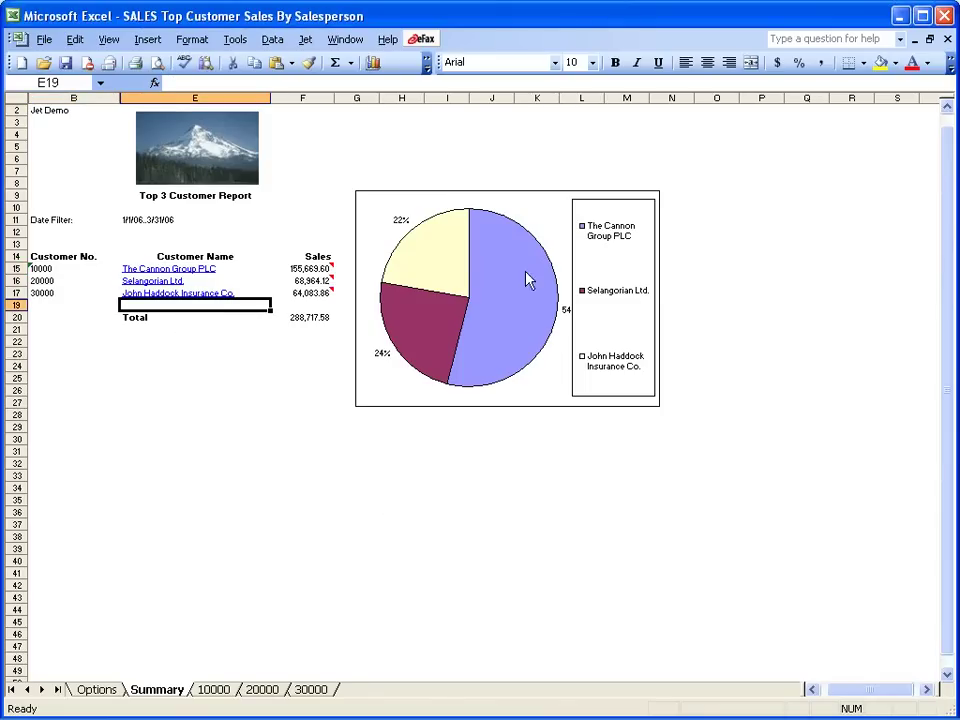
pyautogui.moveTo(432, 376)
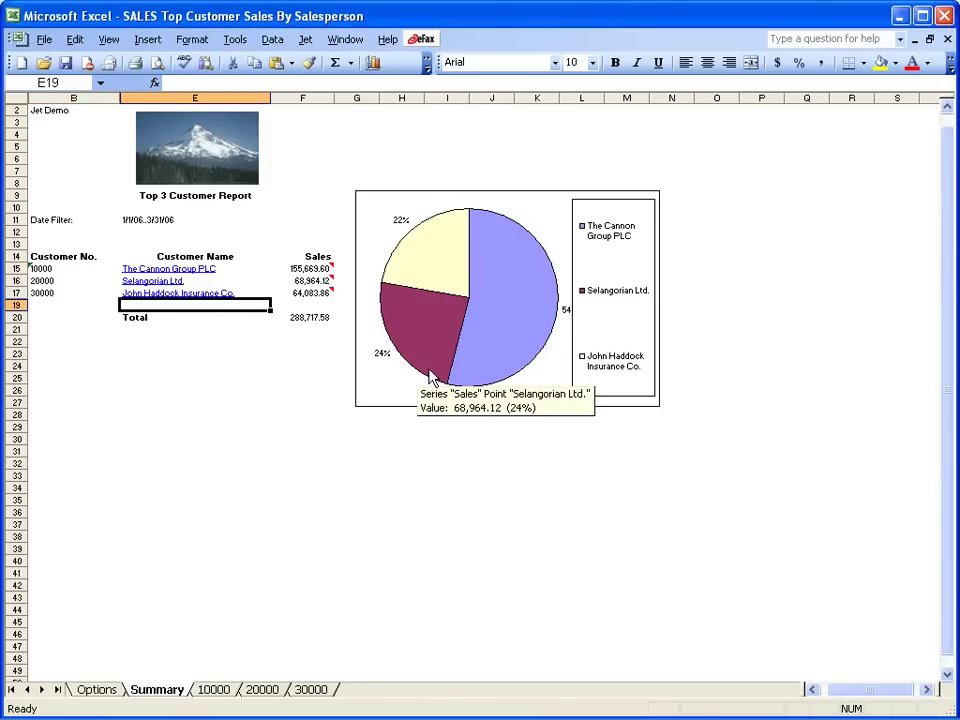
pyautogui.click(308, 40)
pyautogui.click(684, 268)
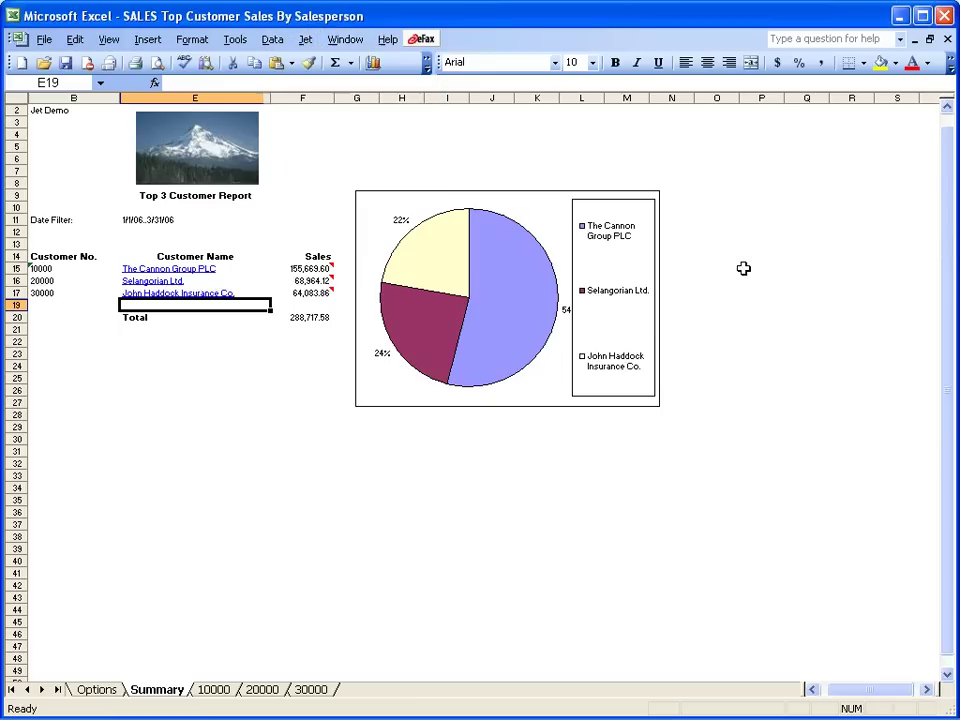
pyautogui.click(761, 268)
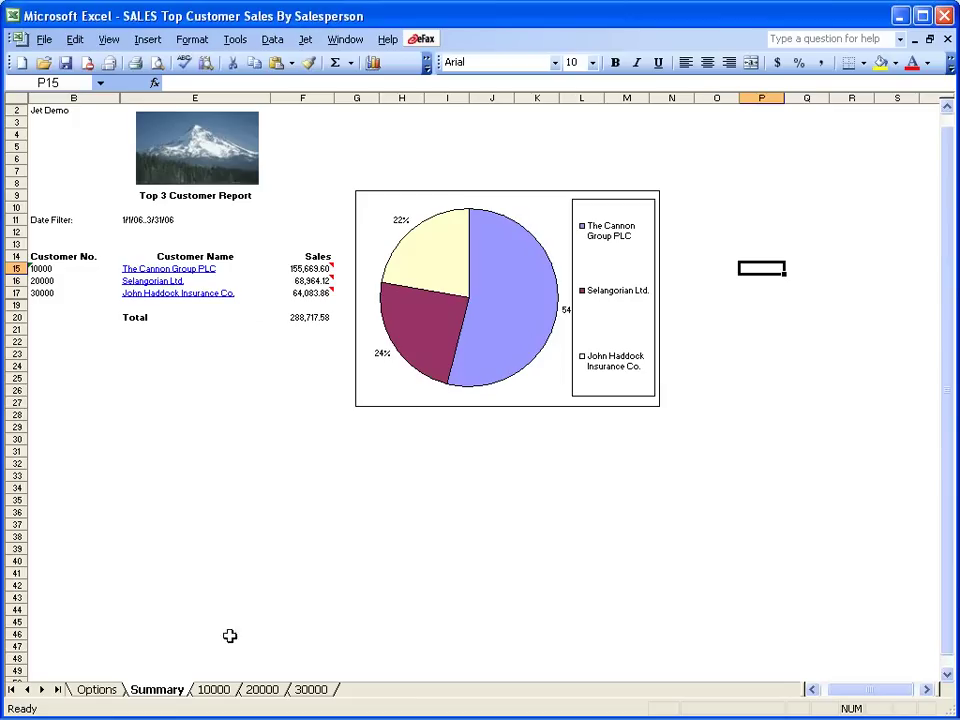
# - Go through the three customer sheets after Summary, examining the invoice lines and the cost and profit chart
pyautogui.click(227, 690)
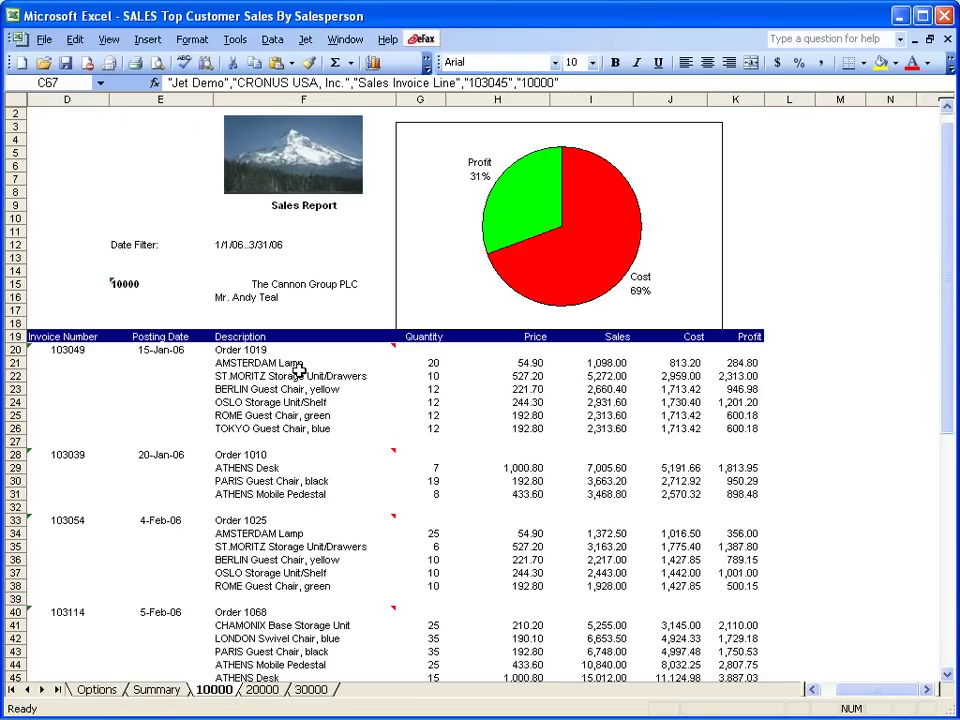
pyautogui.scroll(-2, 299, 370)
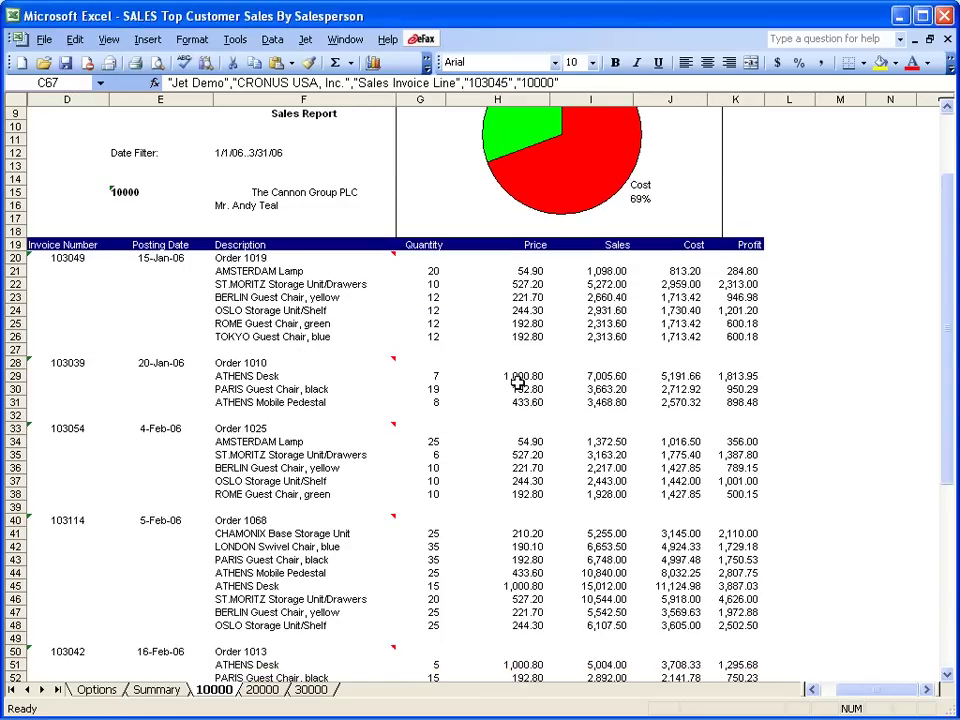
pyautogui.scroll(3, 245, 269)
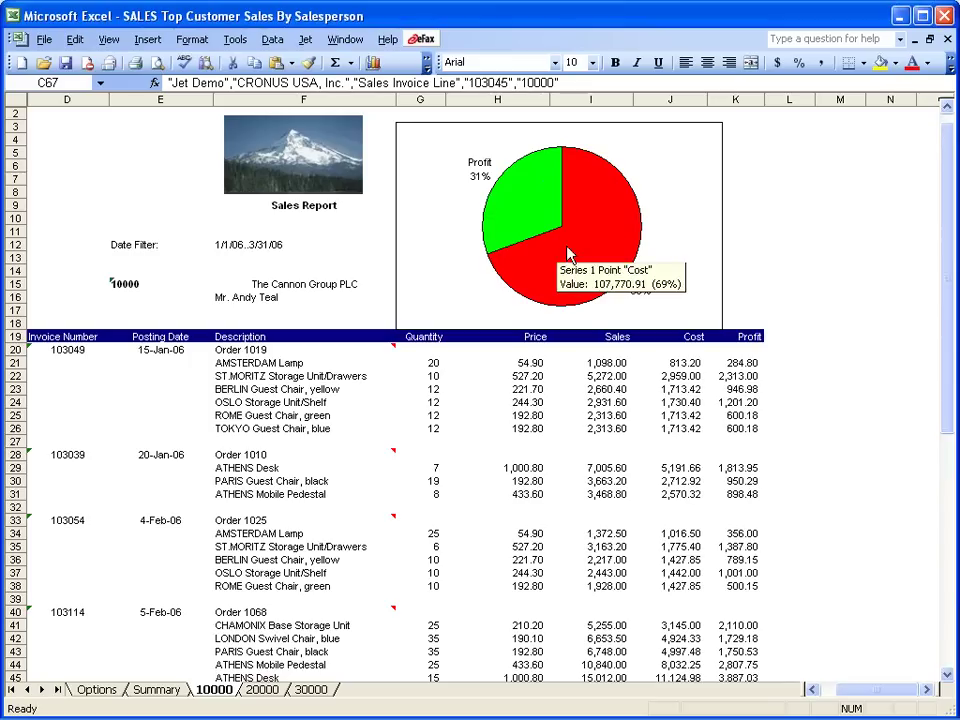
pyautogui.scroll(-13, 454, 488)
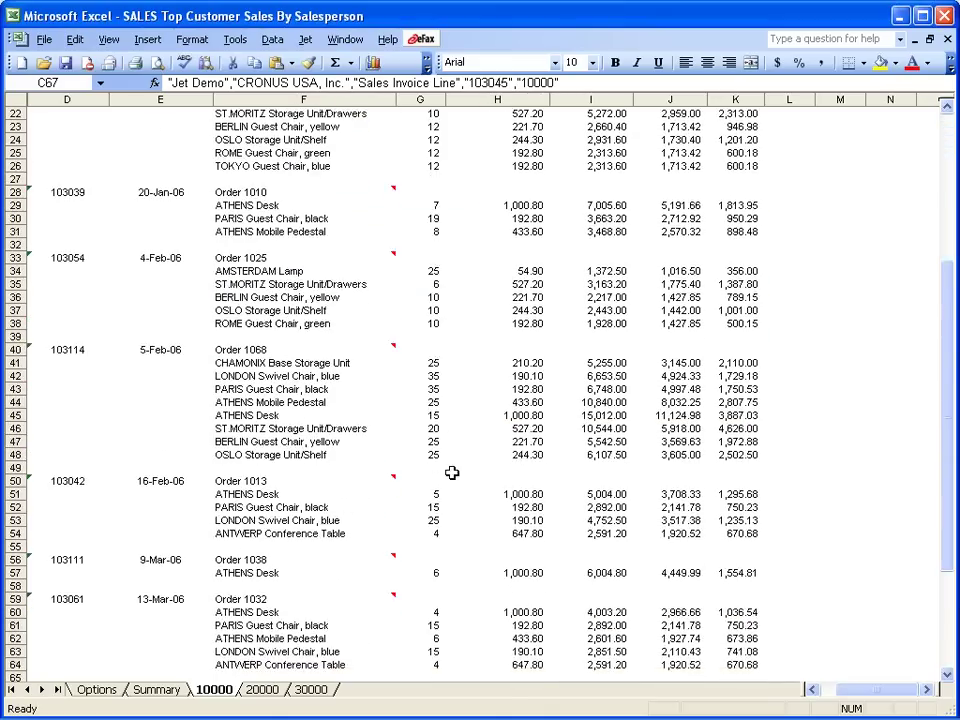
pyautogui.click(263, 690)
pyautogui.click(311, 690)
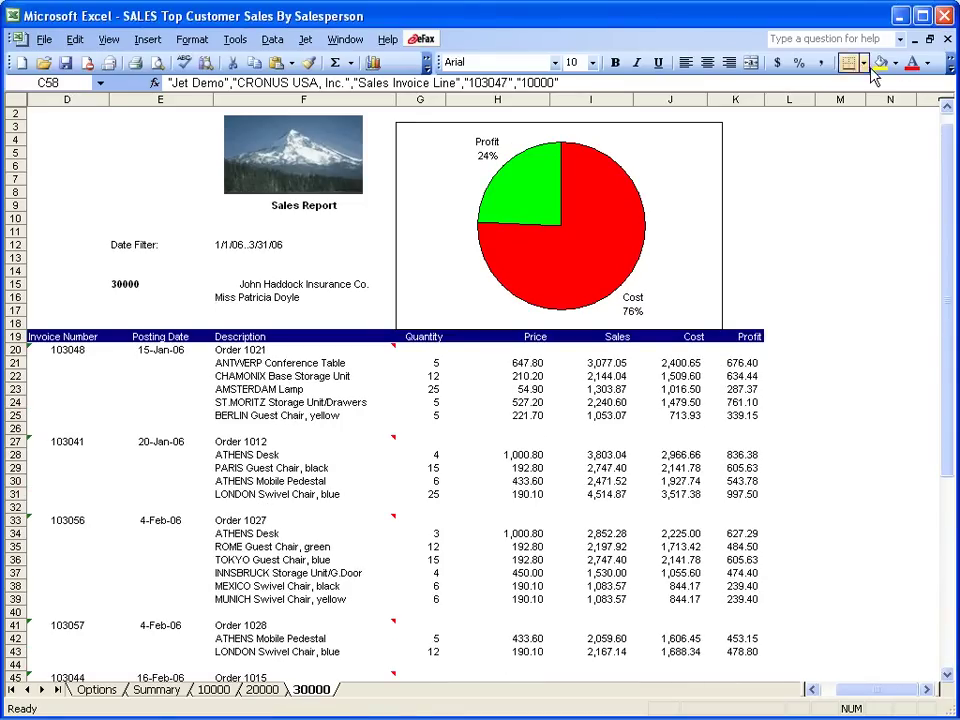
# - Close the top customer sales workbook without saving and open GL Financial Analysis from the NEW 5.0 Reports folder
pyautogui.click(946, 40)
pyautogui.click(484, 420)
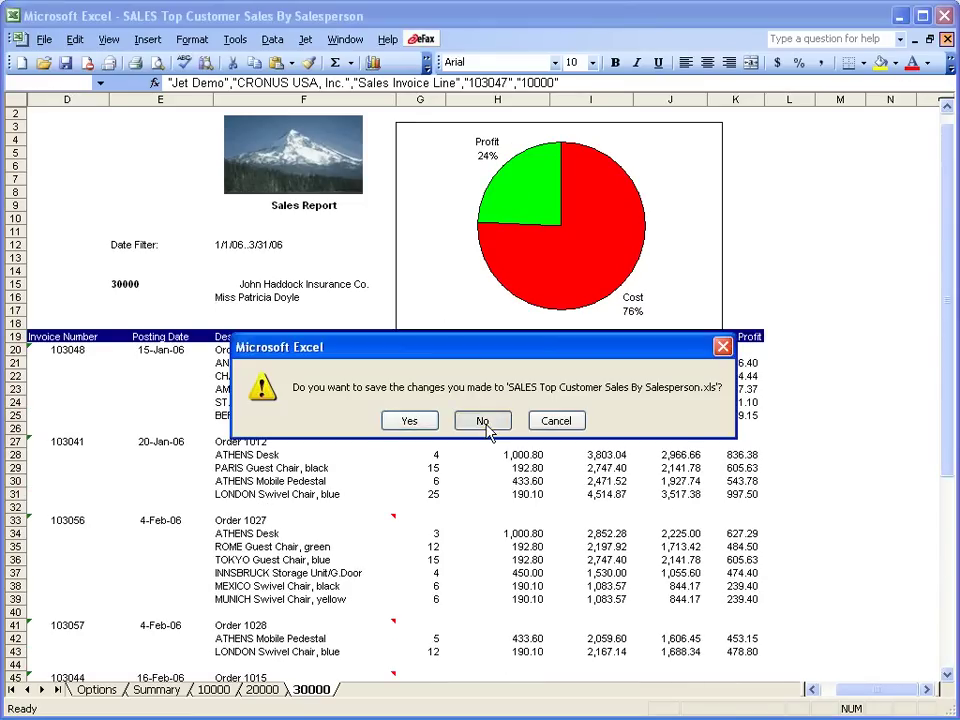
pyautogui.click(35, 45)
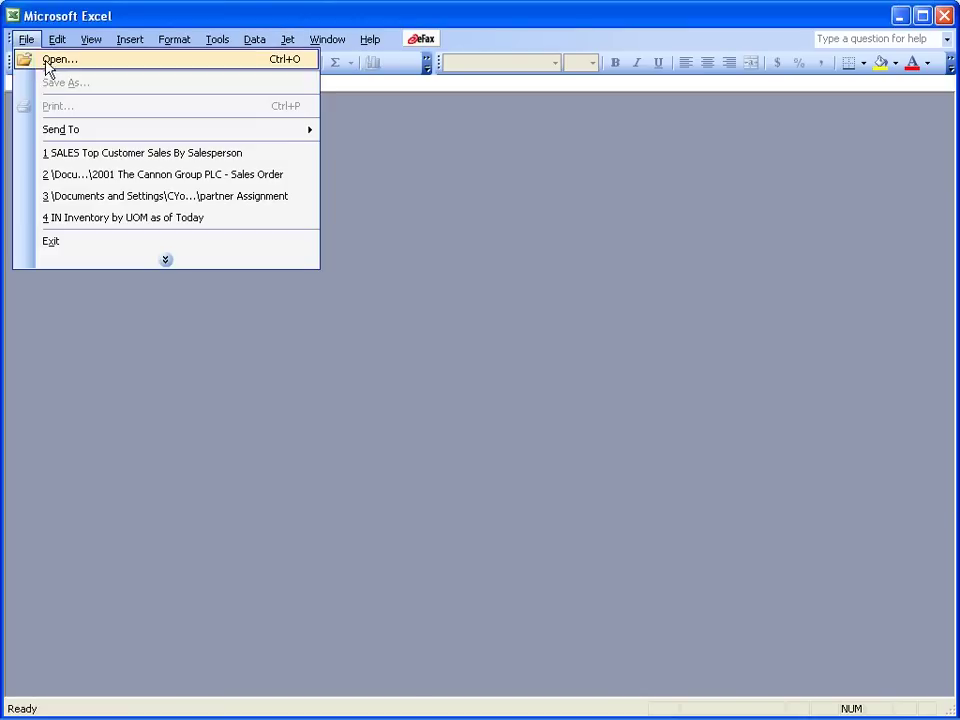
pyautogui.click(47, 60)
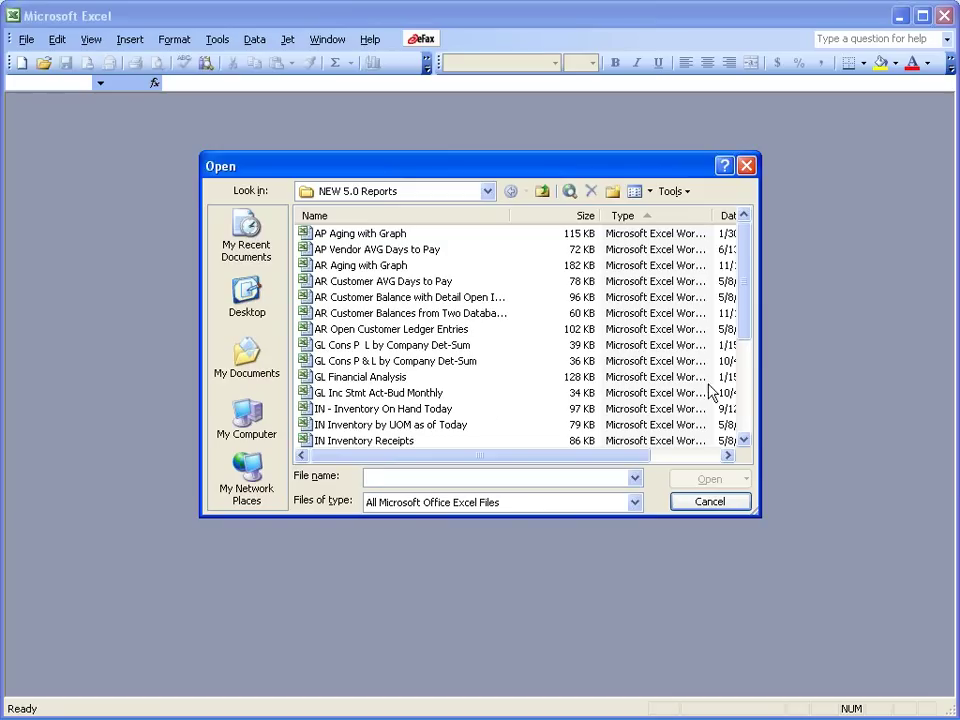
pyautogui.click(743, 418)
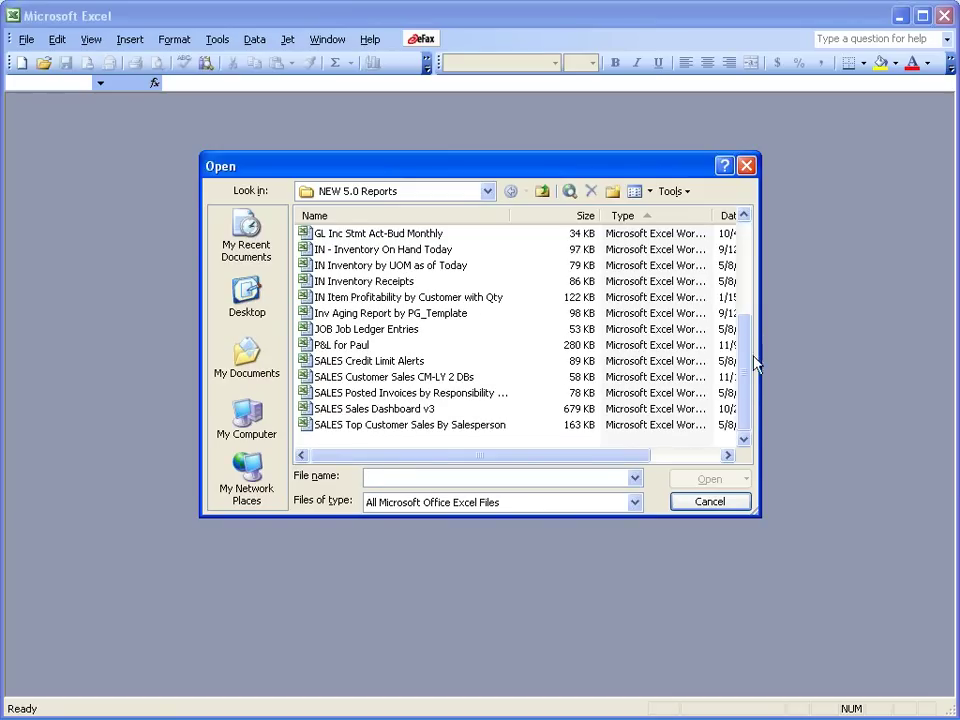
pyautogui.click(748, 282)
pyautogui.doubleClick(362, 370)
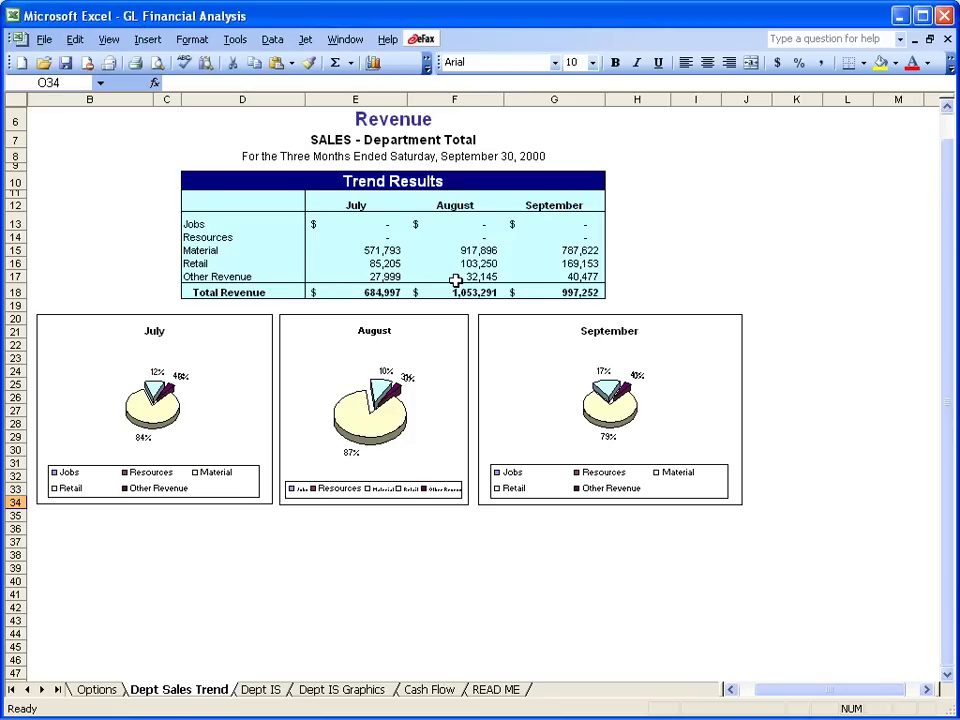
# - Examine the Dept IS income statement, including July material cost, the Dept IS Graphics charts and the Cash Flow statement
pyautogui.click(262, 690)
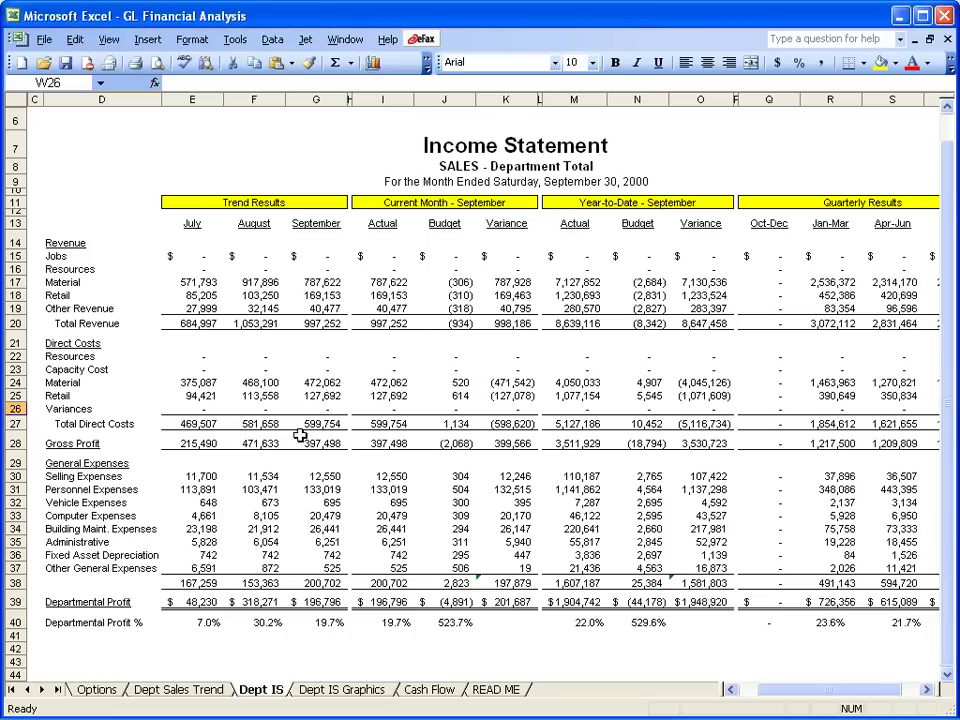
pyautogui.click(175, 382)
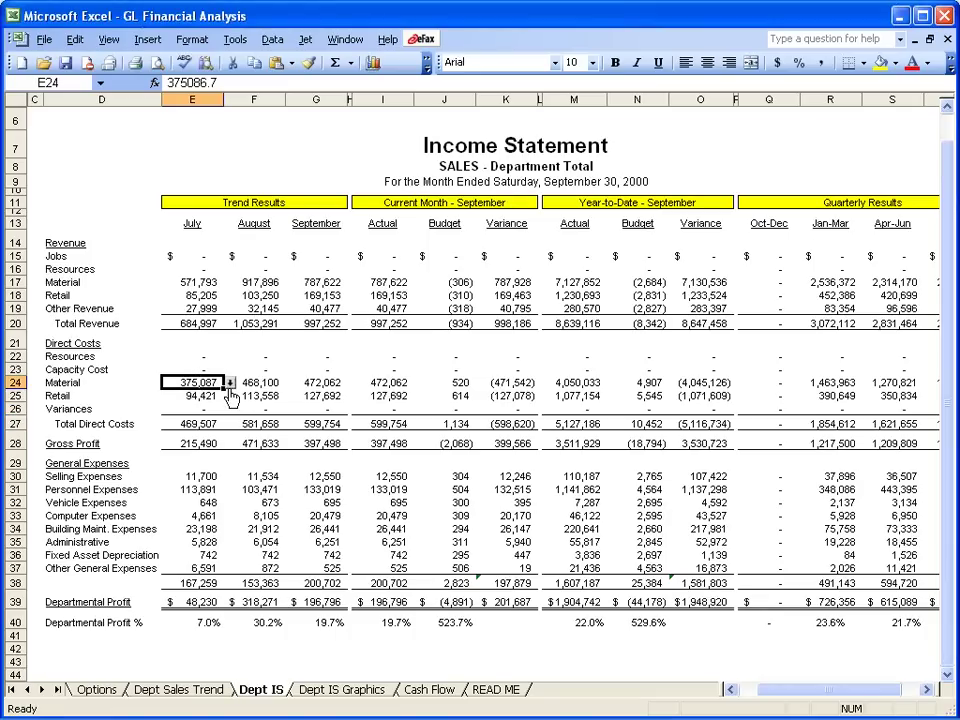
pyautogui.click(340, 690)
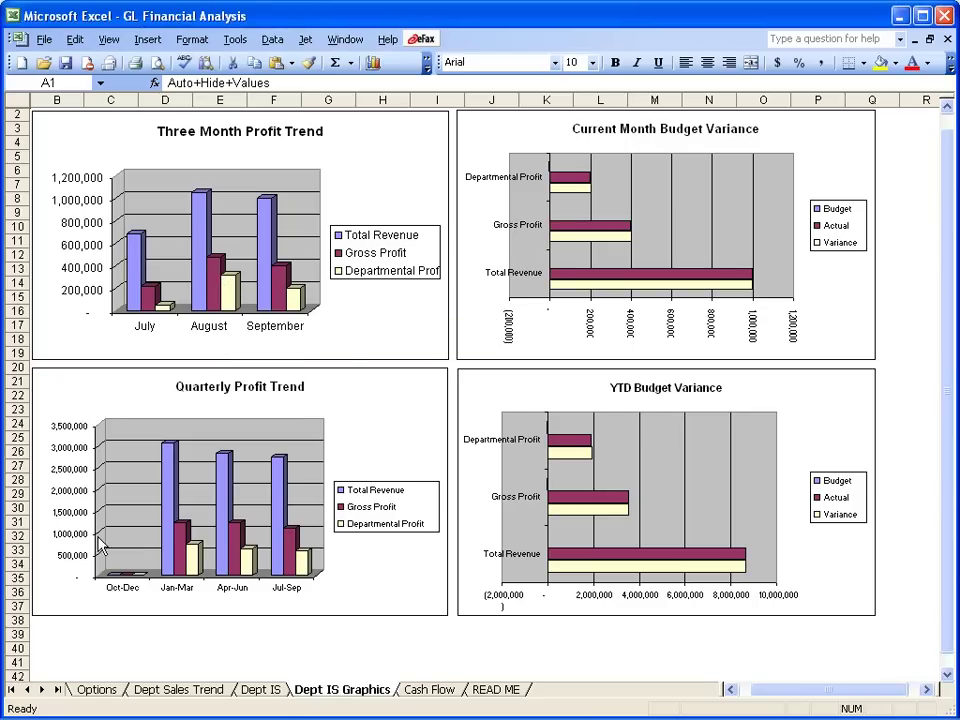
pyautogui.click(430, 689)
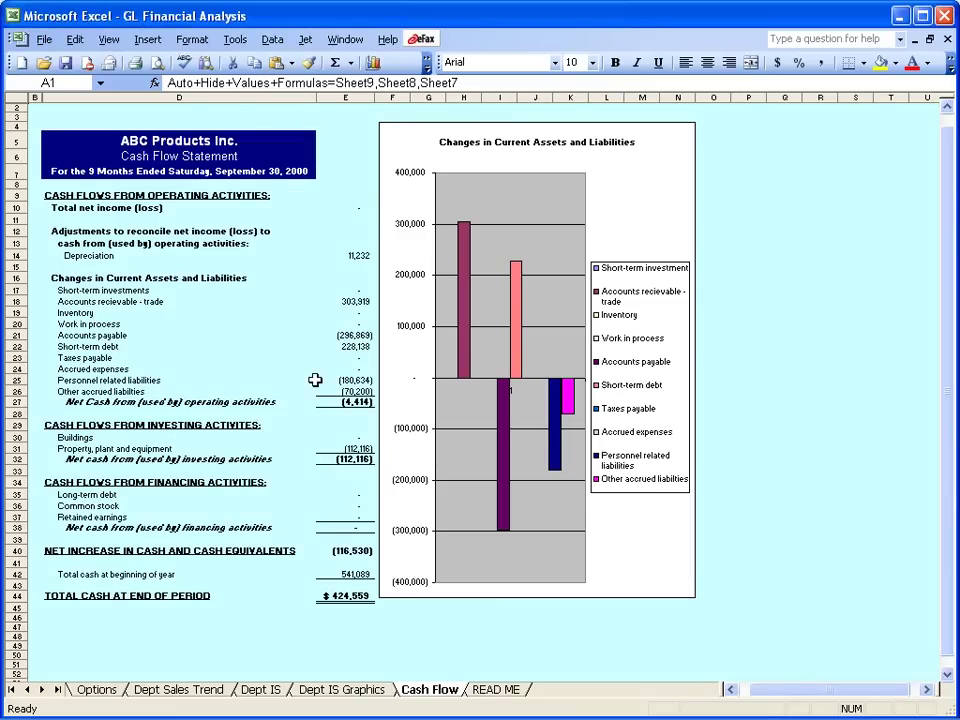
# - Close GL Financial Analysis and open the workbook SALES Sales Dashboard v3 from the NEW 5.0 Reports folder
pyautogui.click(945, 39)
pyautogui.click(26, 39)
pyautogui.click(48, 60)
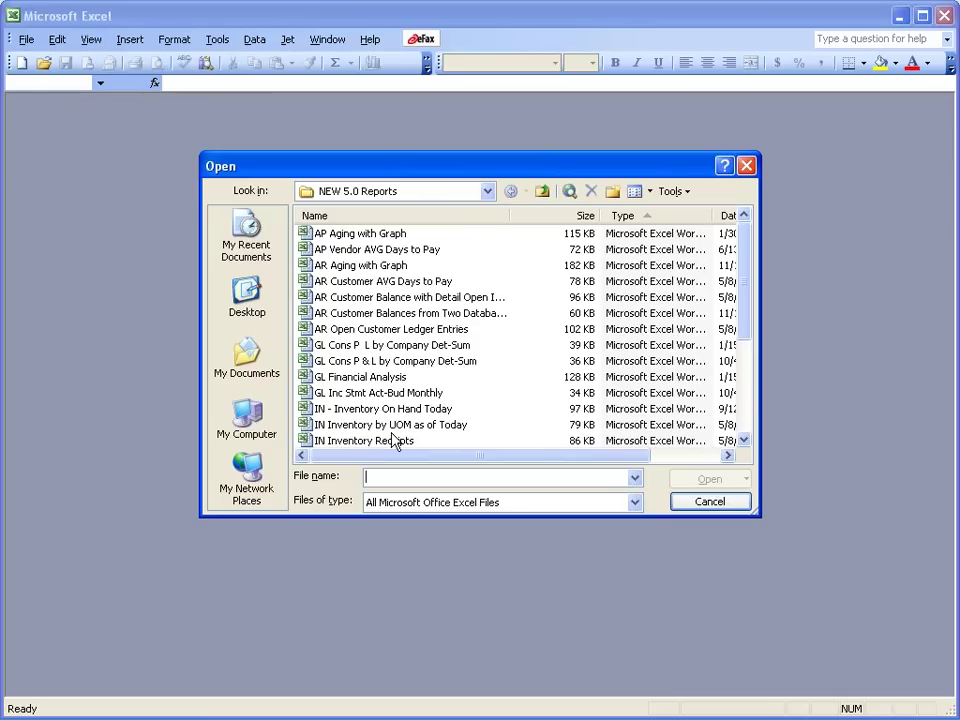
pyautogui.click(743, 440)
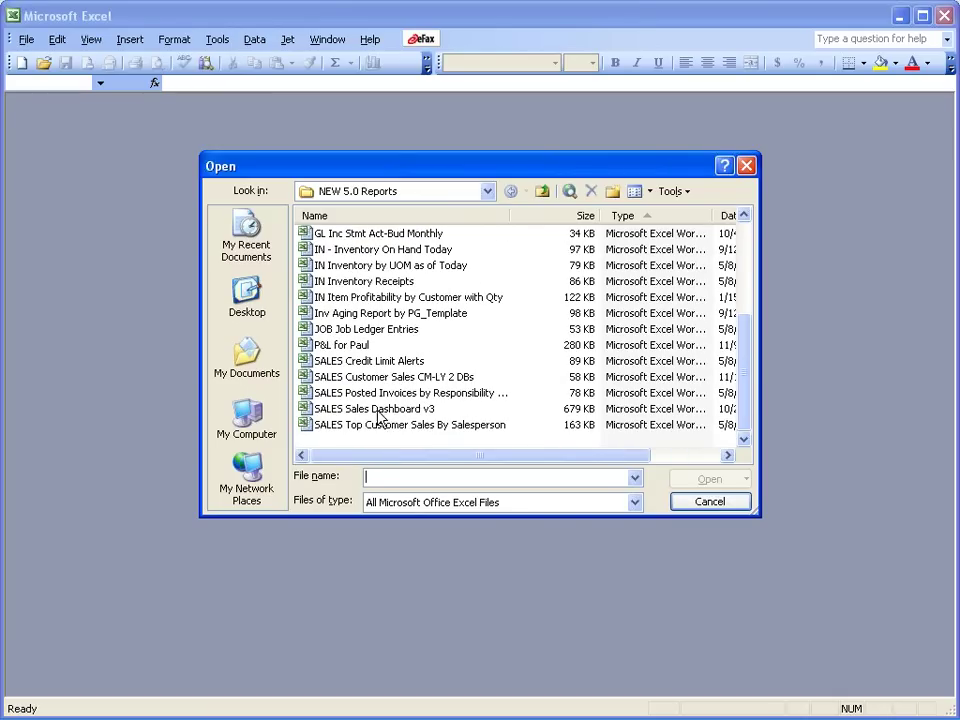
pyautogui.doubleClick(392, 410)
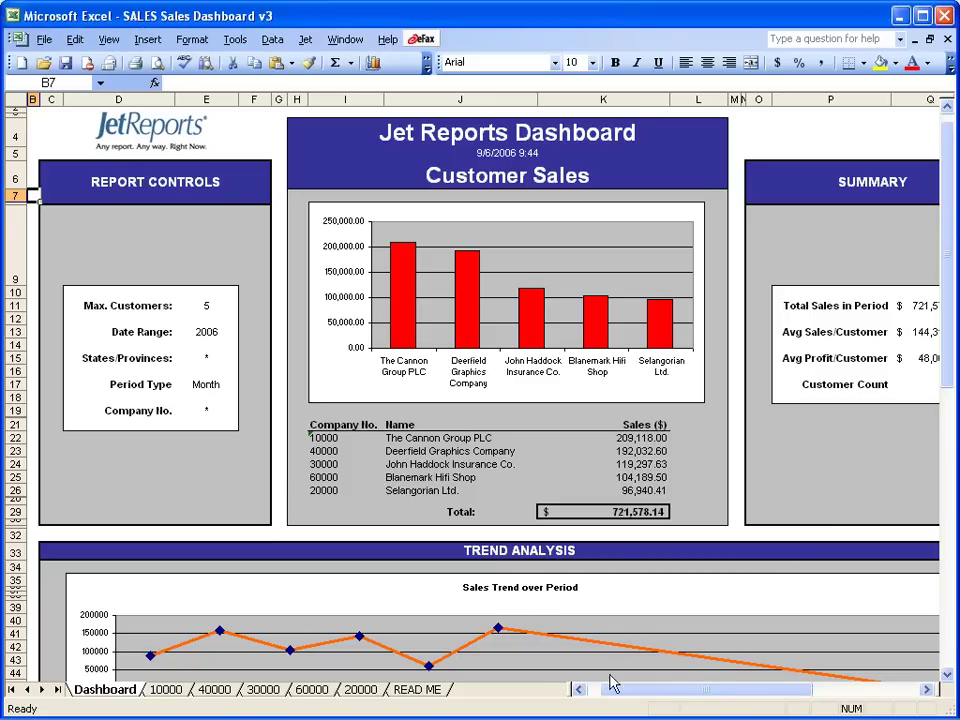
# - Go through the first three customer sheets behind the Dashboard, examining invoice subtotals, unit costs and the total cost and profit chart
pyautogui.click(166, 689)
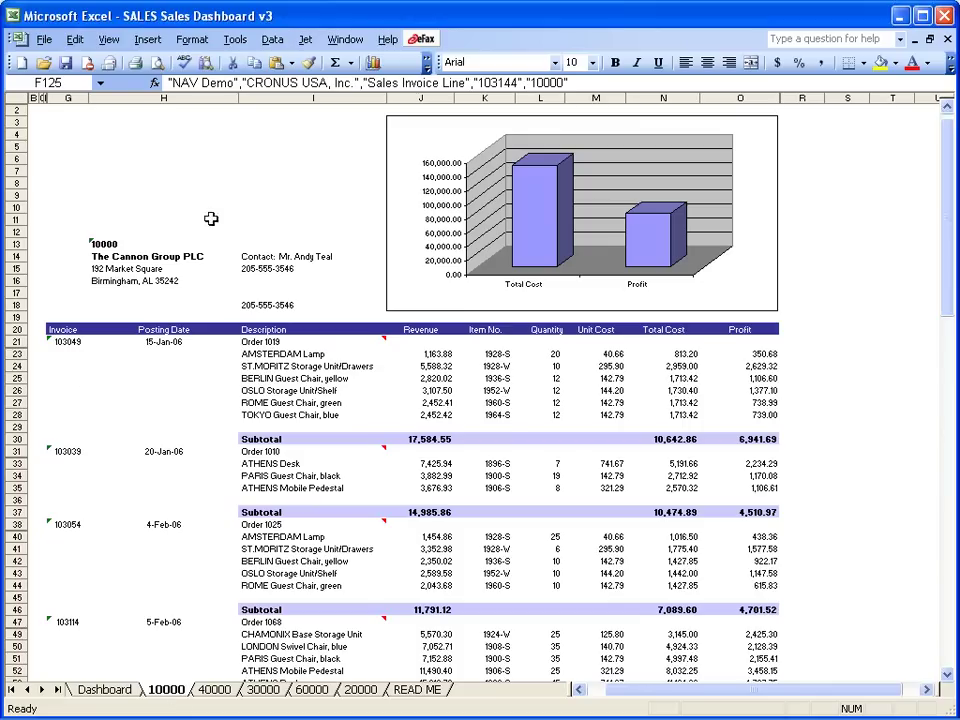
pyautogui.scroll(-4, 316, 549)
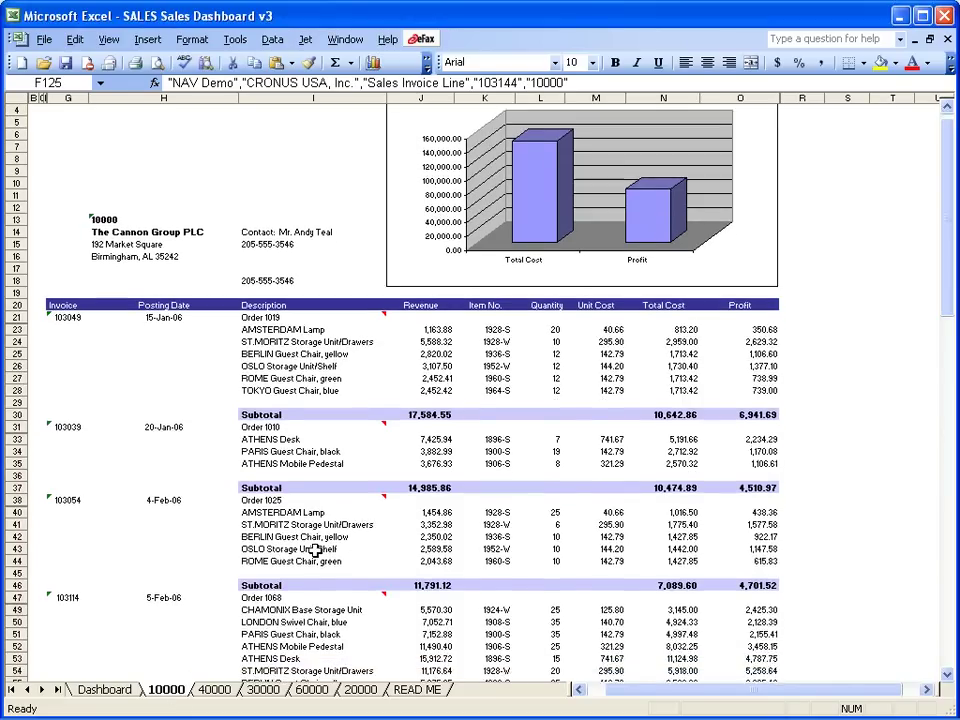
pyautogui.scroll(-1, 312, 536)
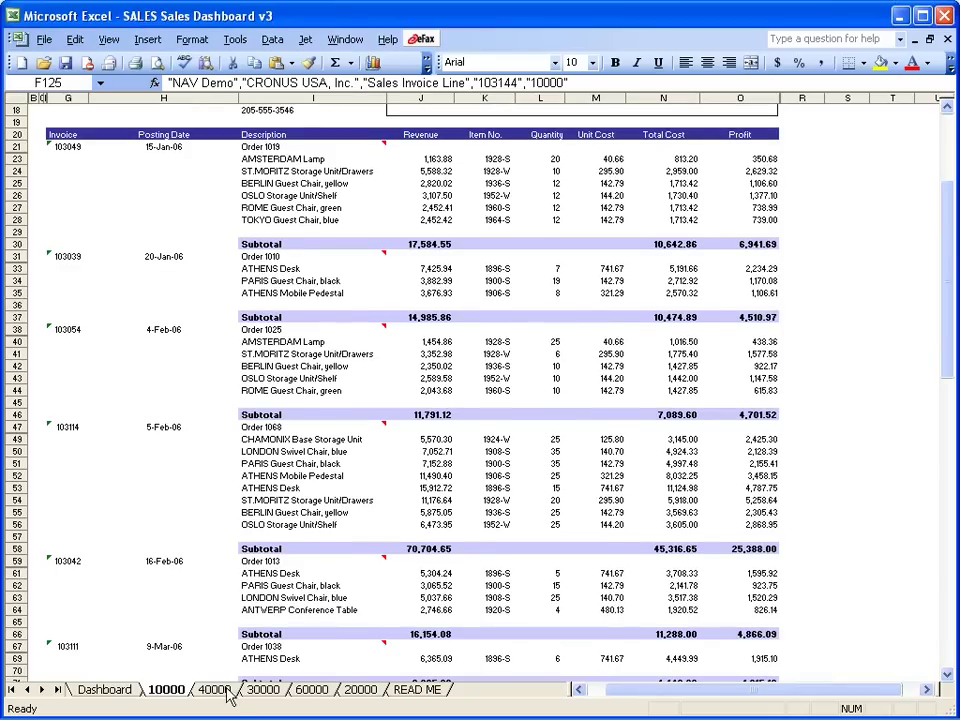
pyautogui.click(226, 694)
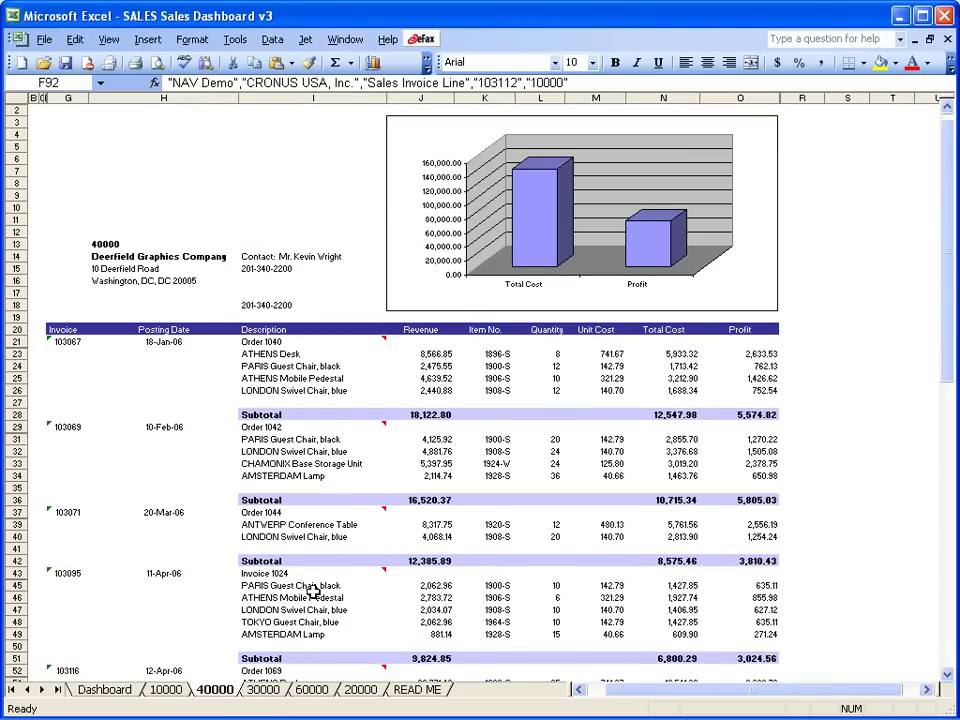
pyautogui.click(263, 690)
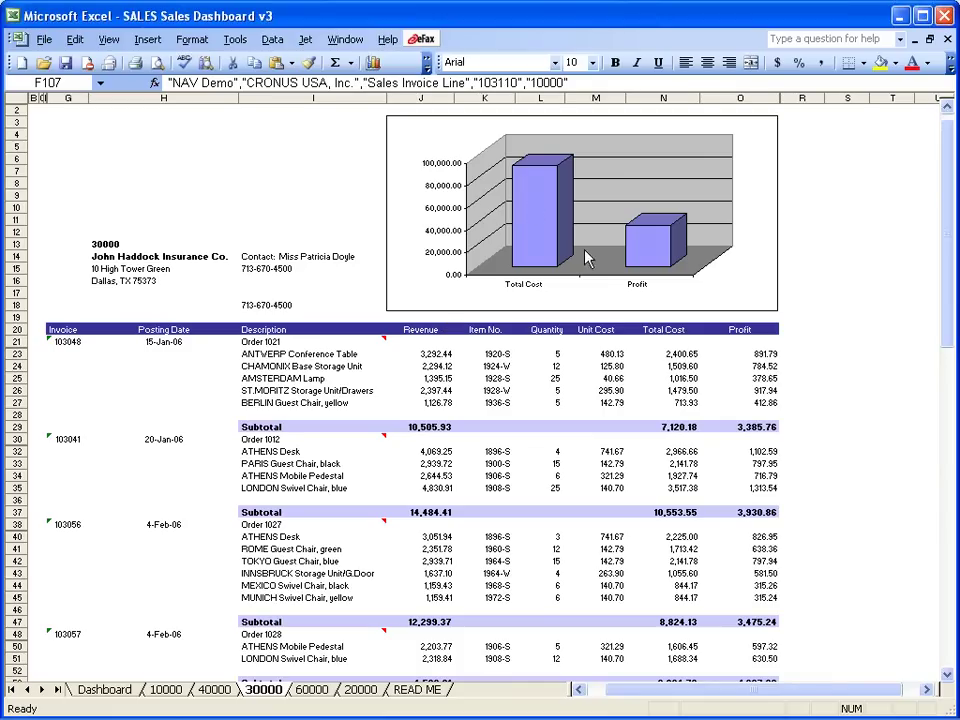
pyautogui.click(620, 390)
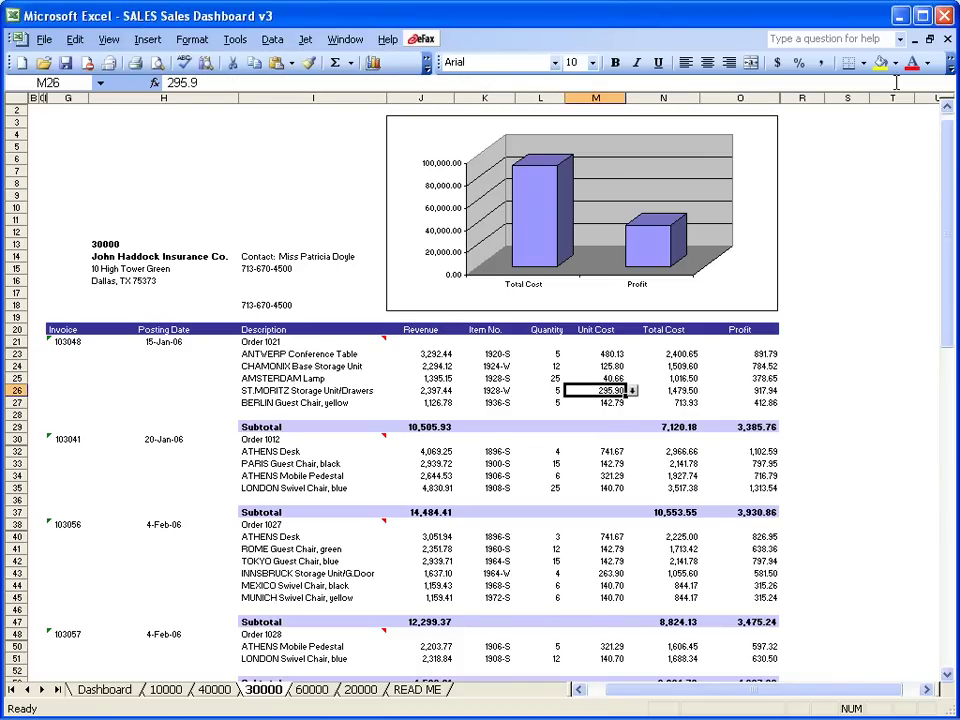
# - Close the sales dashboard workbook without saving and open AP Vendor AVG Days to Pay from the NEW 5.0 Reports folder
pyautogui.click(947, 40)
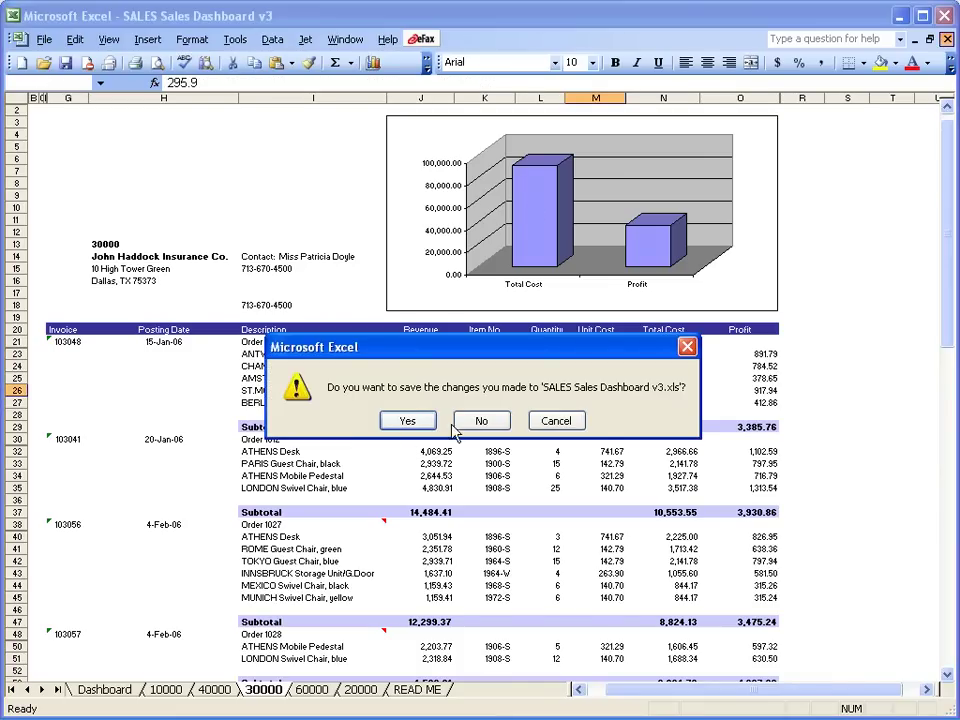
pyautogui.click(489, 420)
pyautogui.click(25, 40)
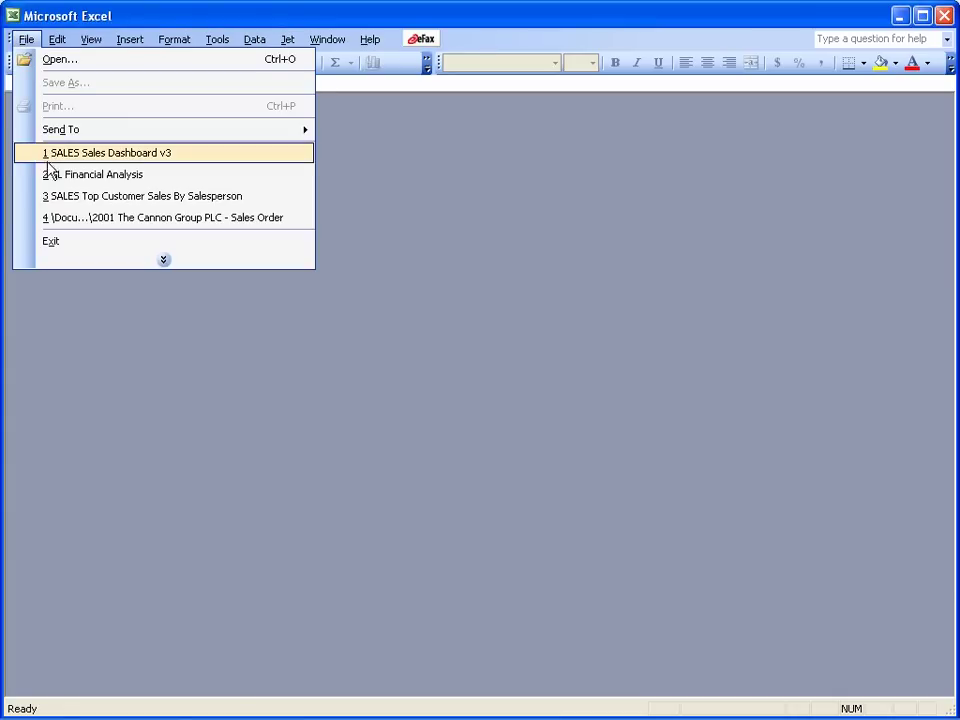
pyautogui.click(62, 60)
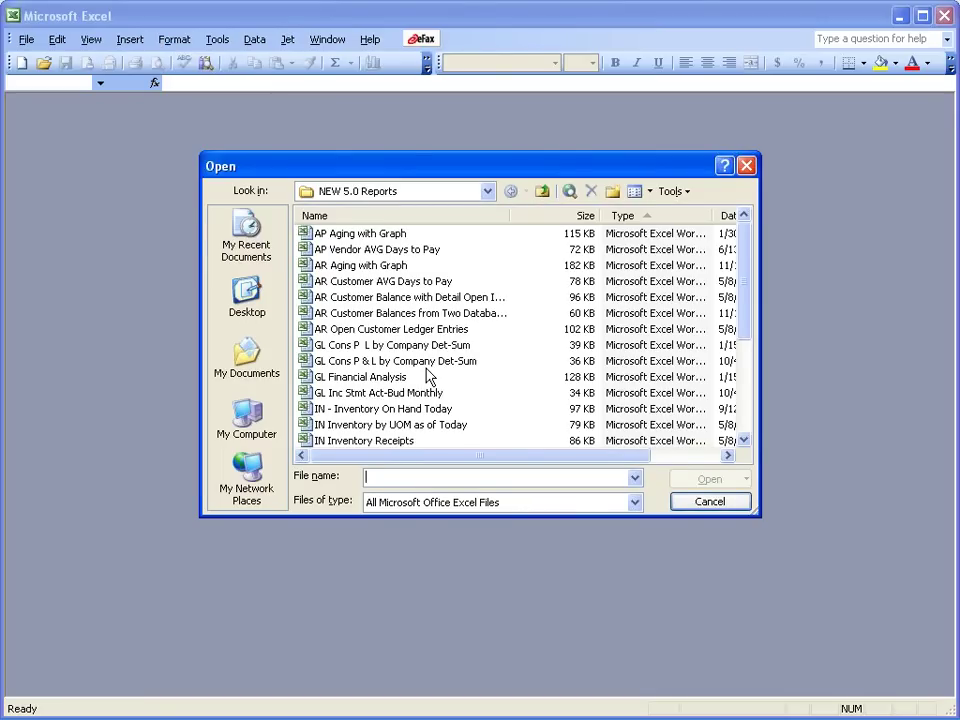
pyautogui.doubleClick(369, 251)
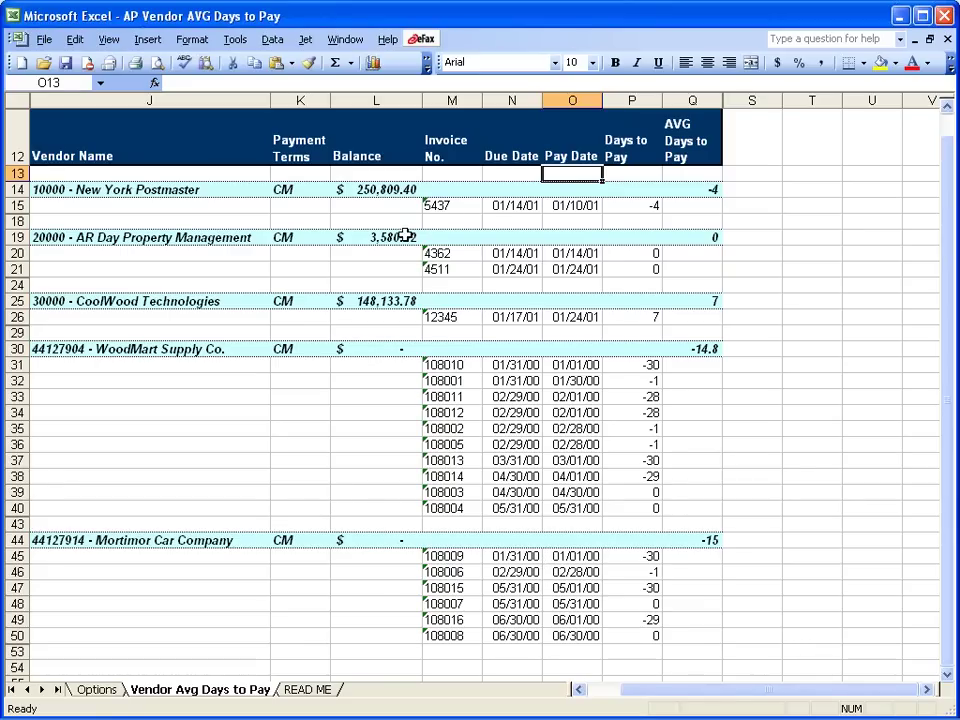
# - Examine the invoices and average days to pay per vendor on the Vendor Avg Days to Pay sheet
pyautogui.click(435, 204)
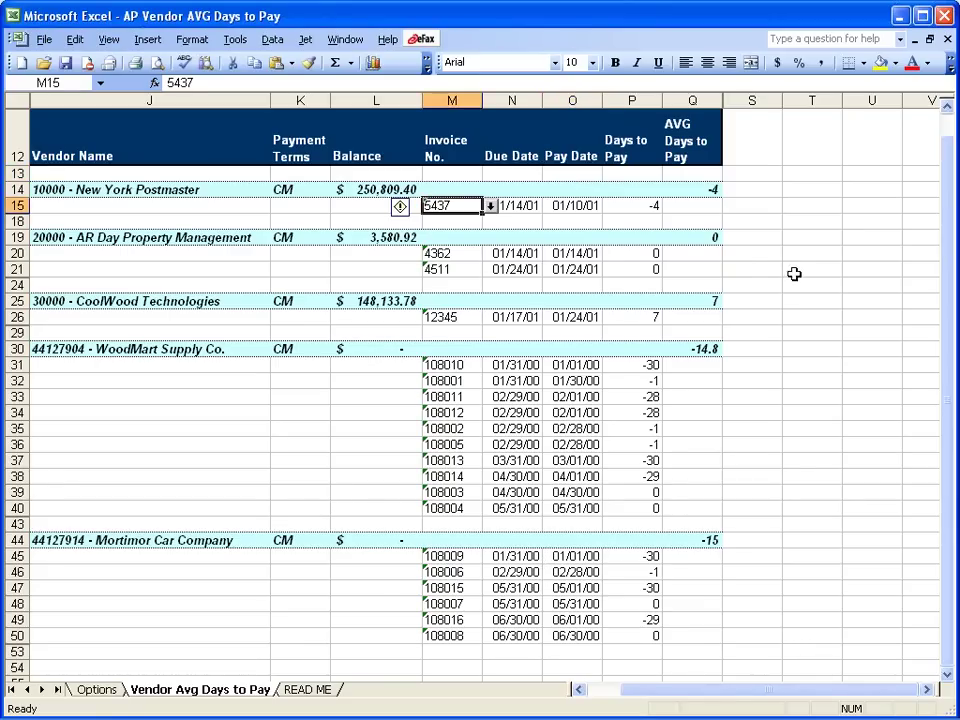
pyautogui.click(869, 525)
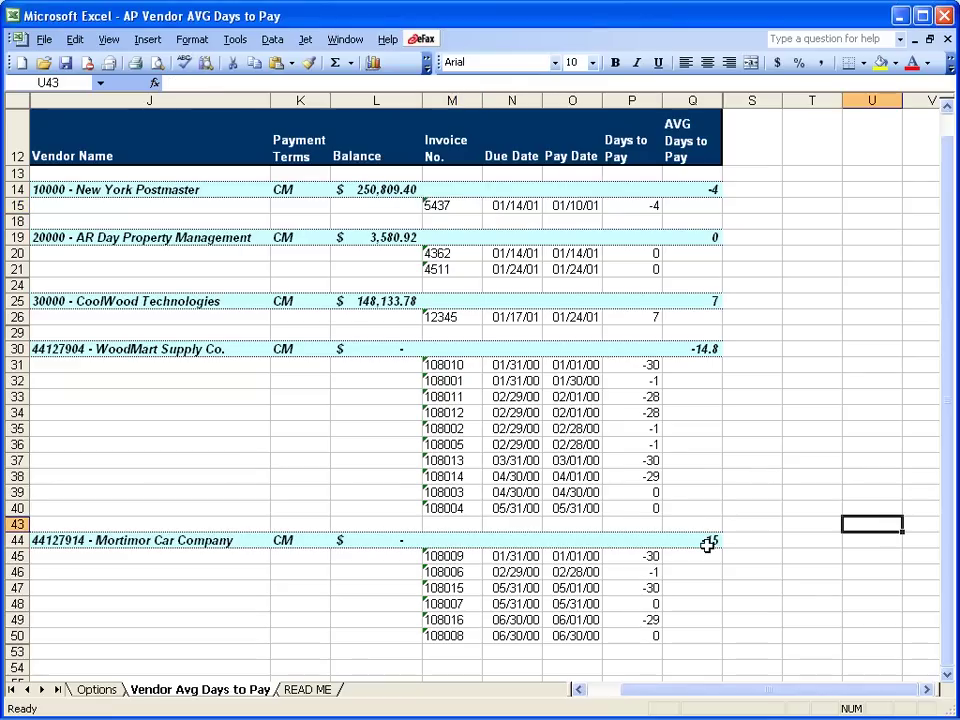